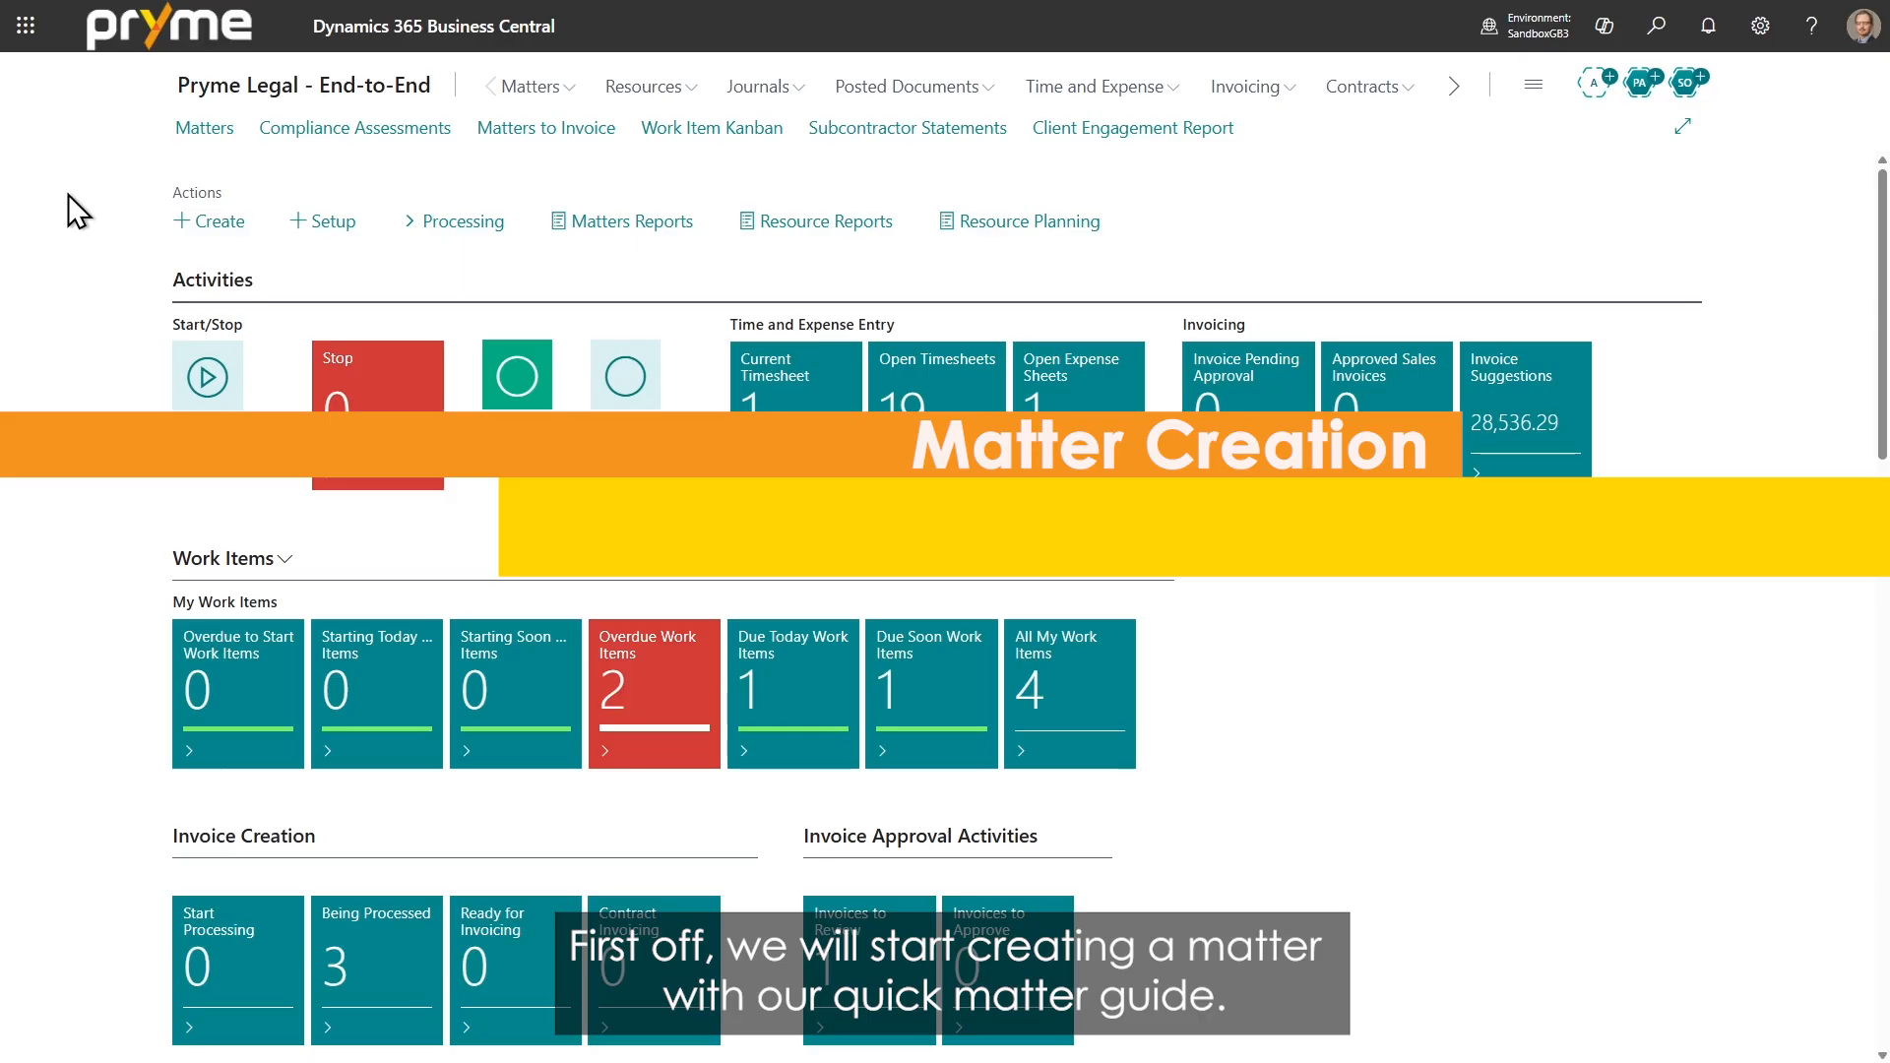
Start a new matter with the Quick Matter Guide, using the GENERAL template and the description "Demo 1".
click(232, 222)
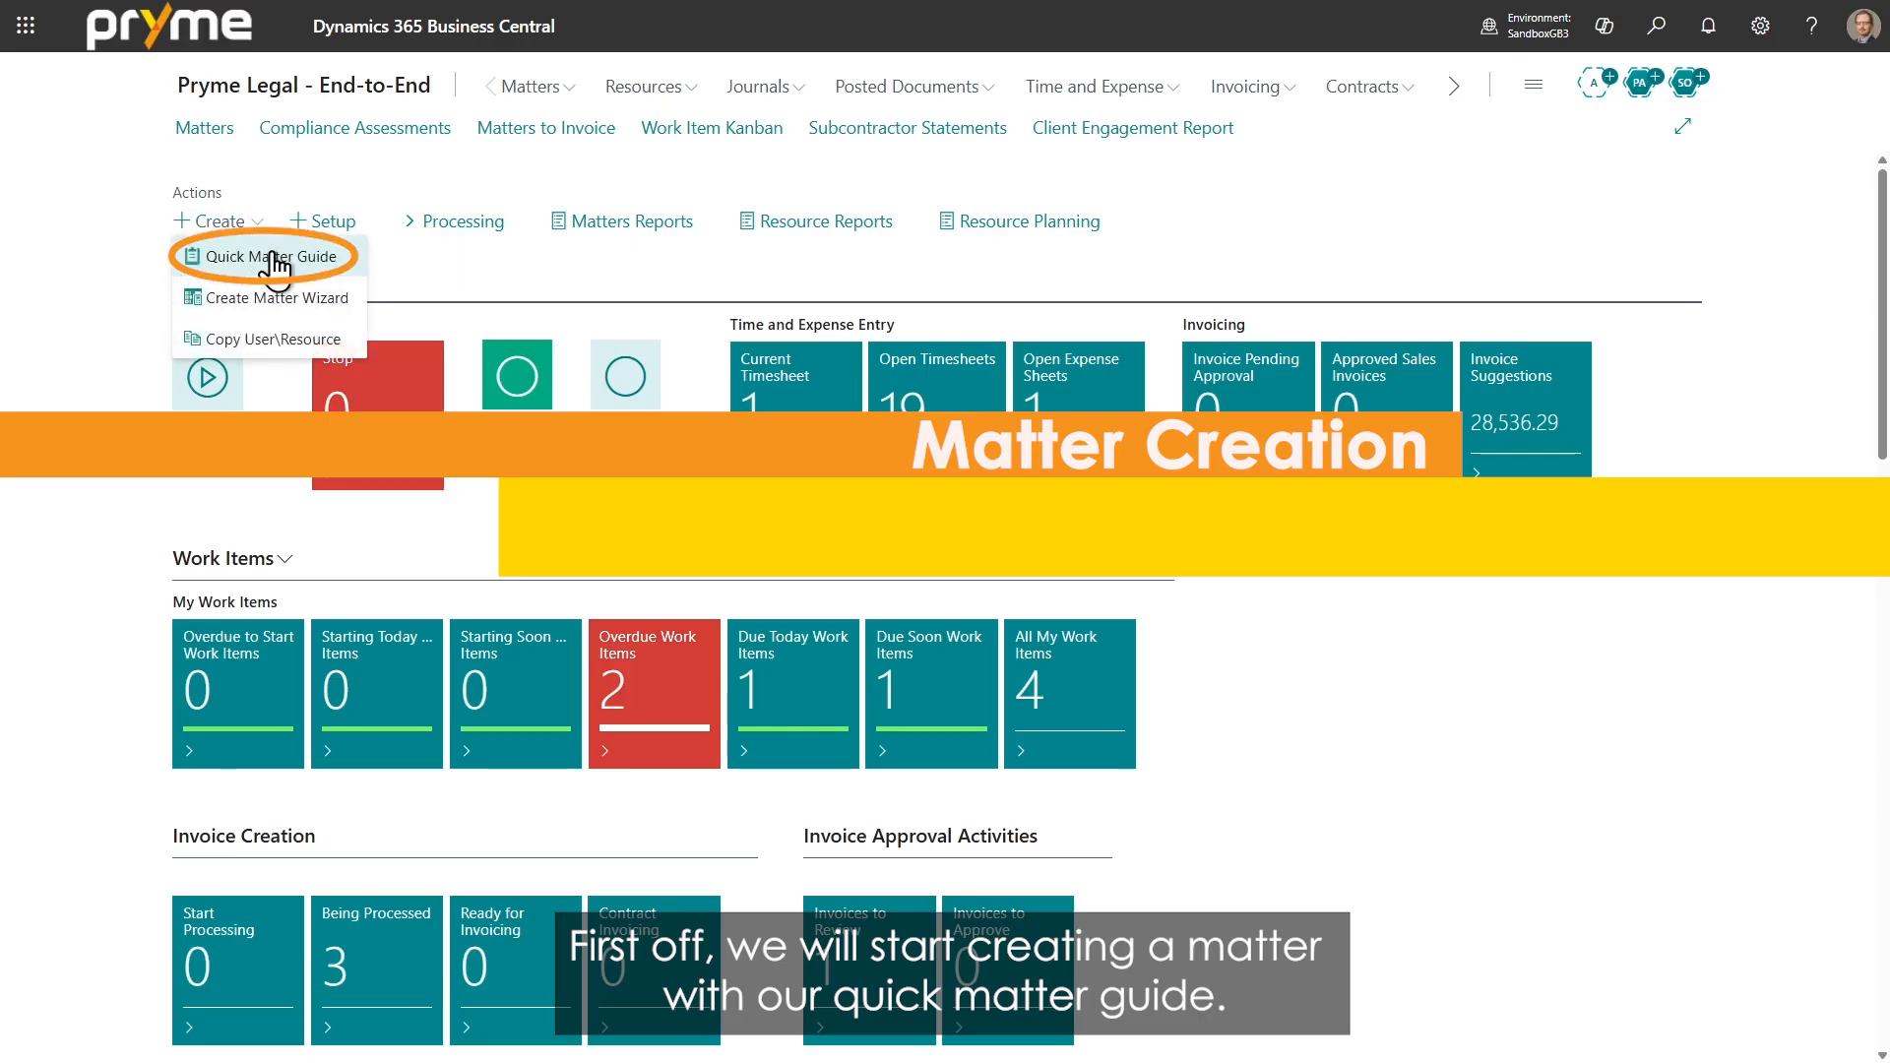
click(274, 252)
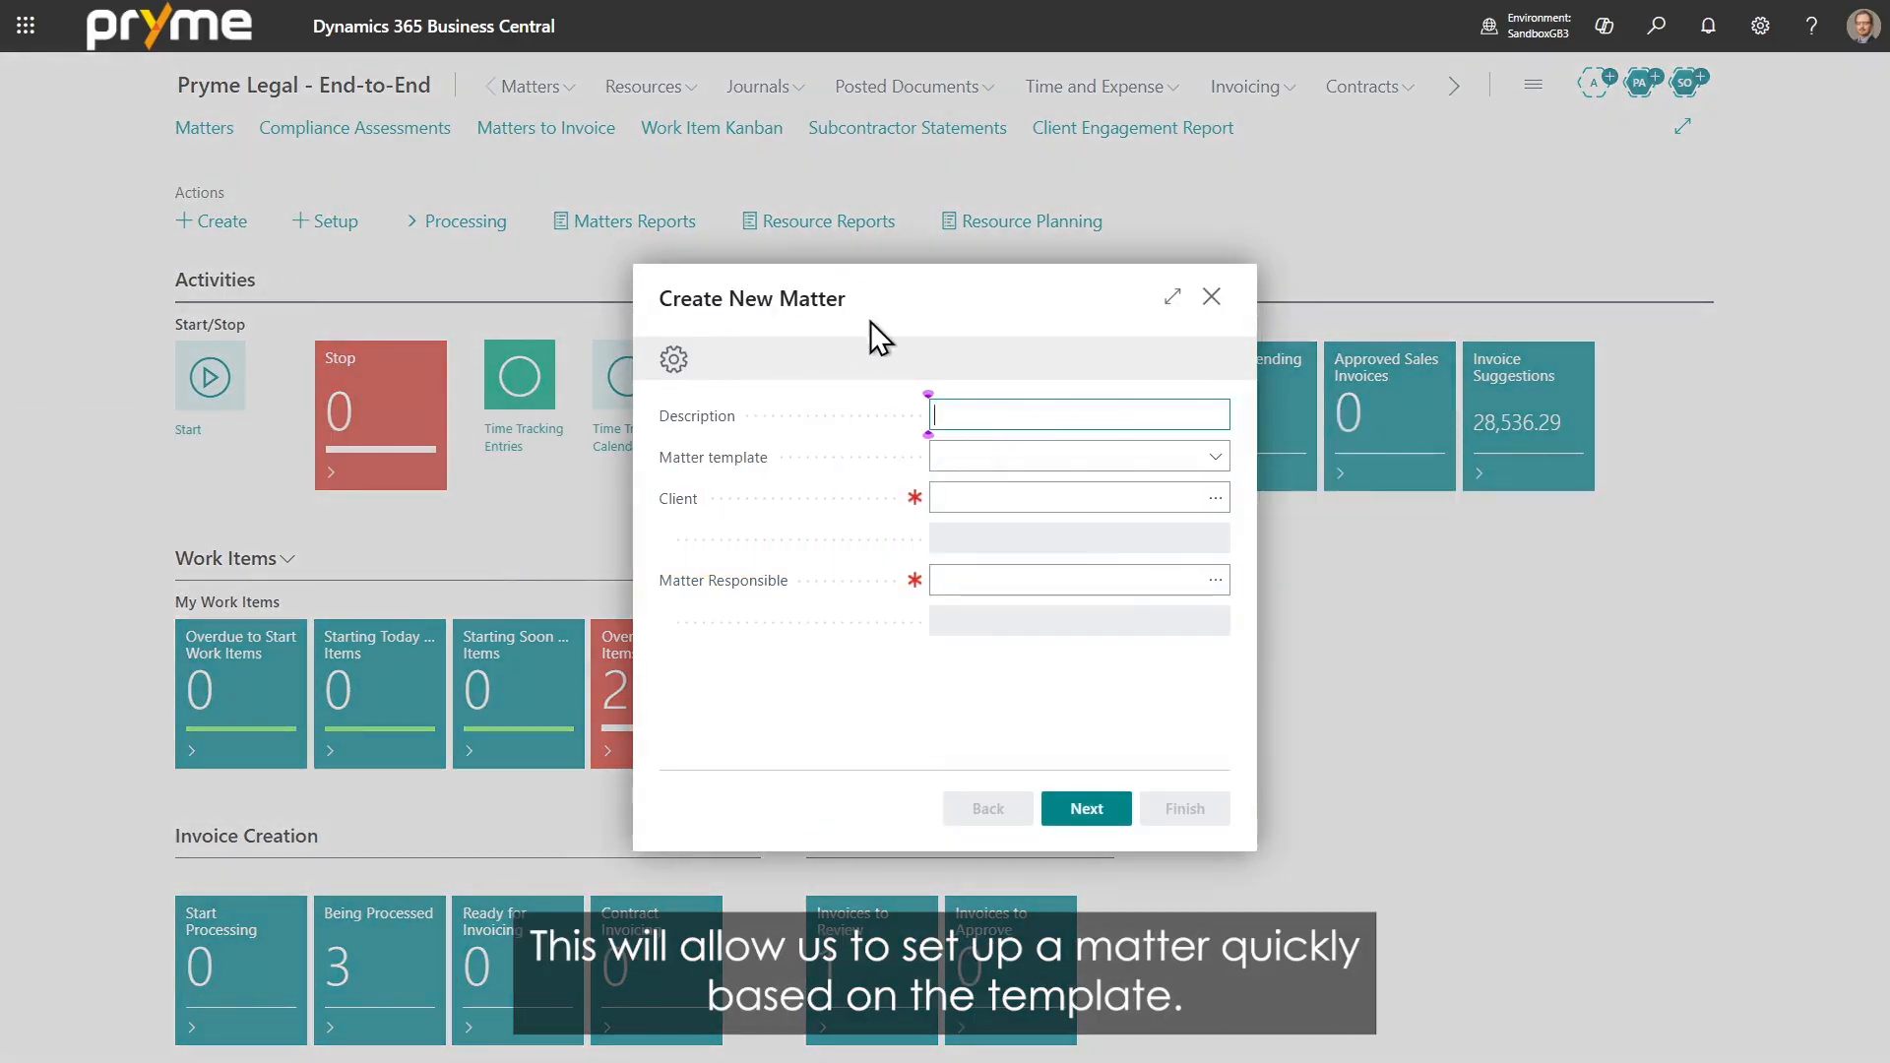
click(1214, 457)
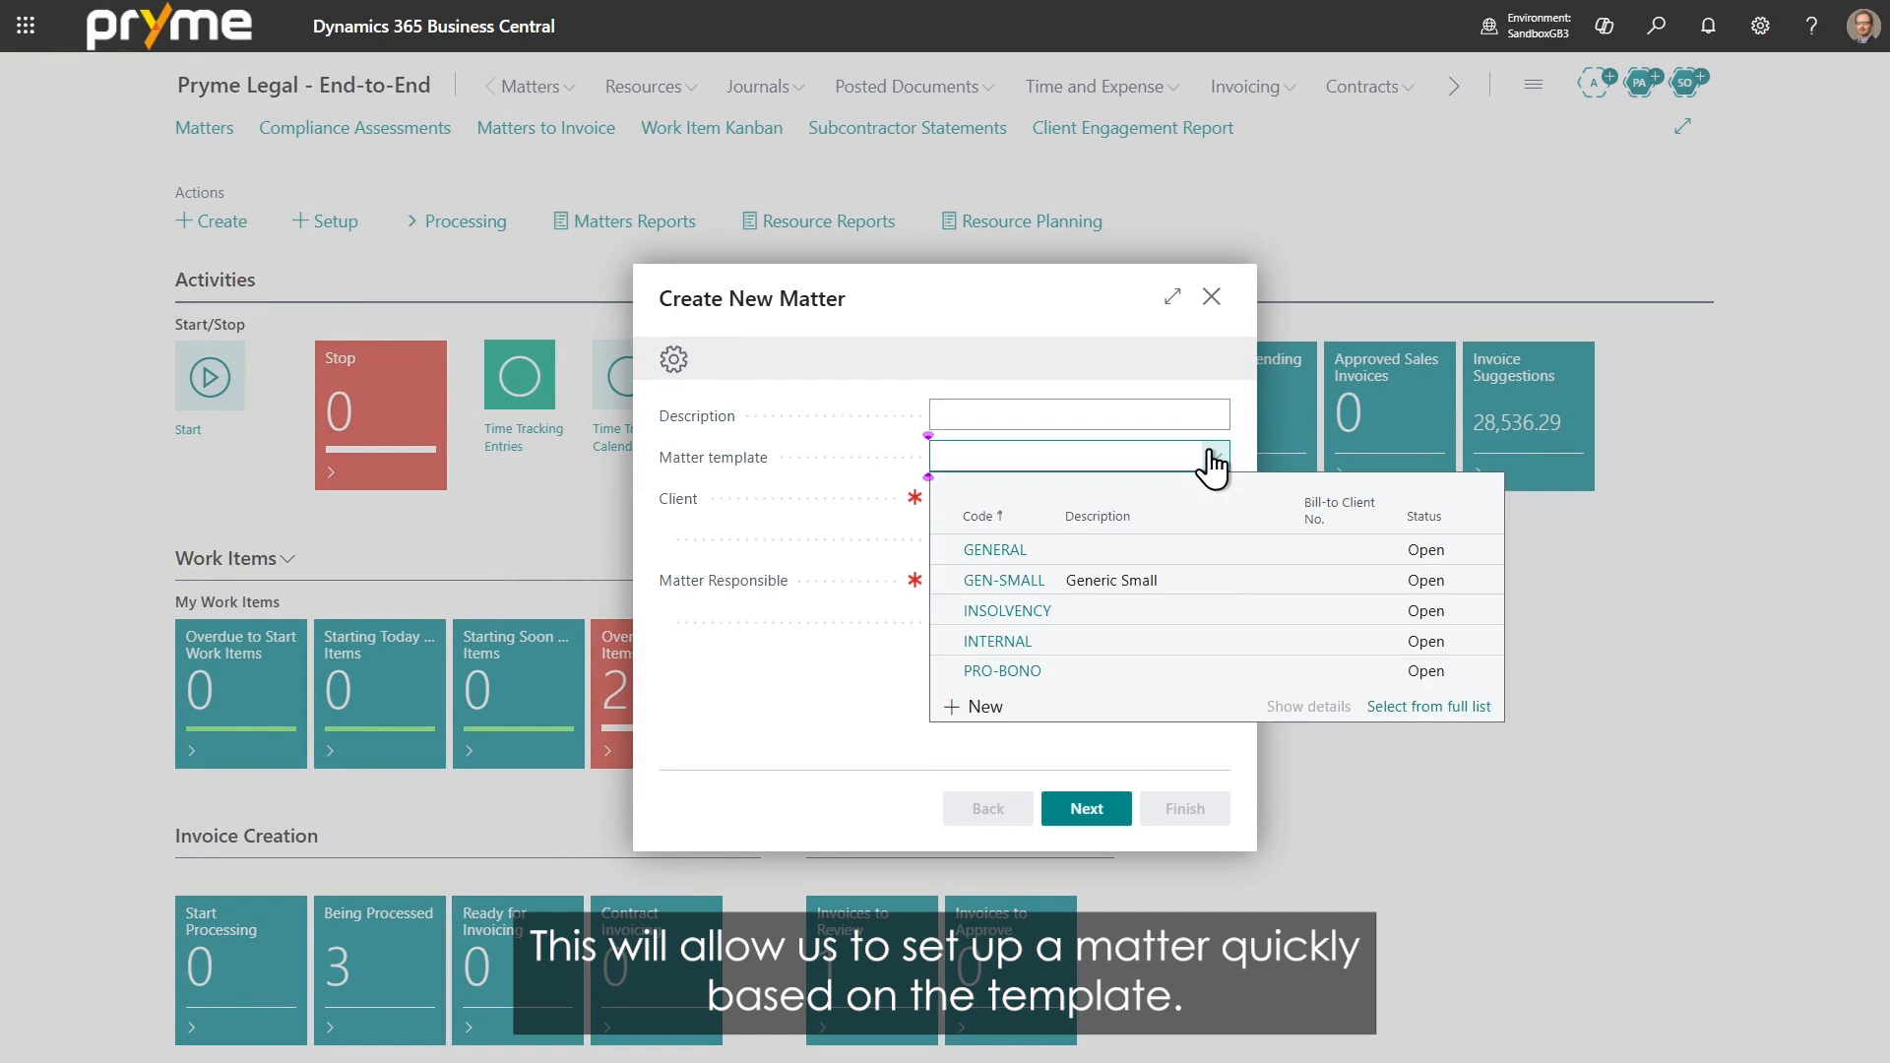
click(1018, 550)
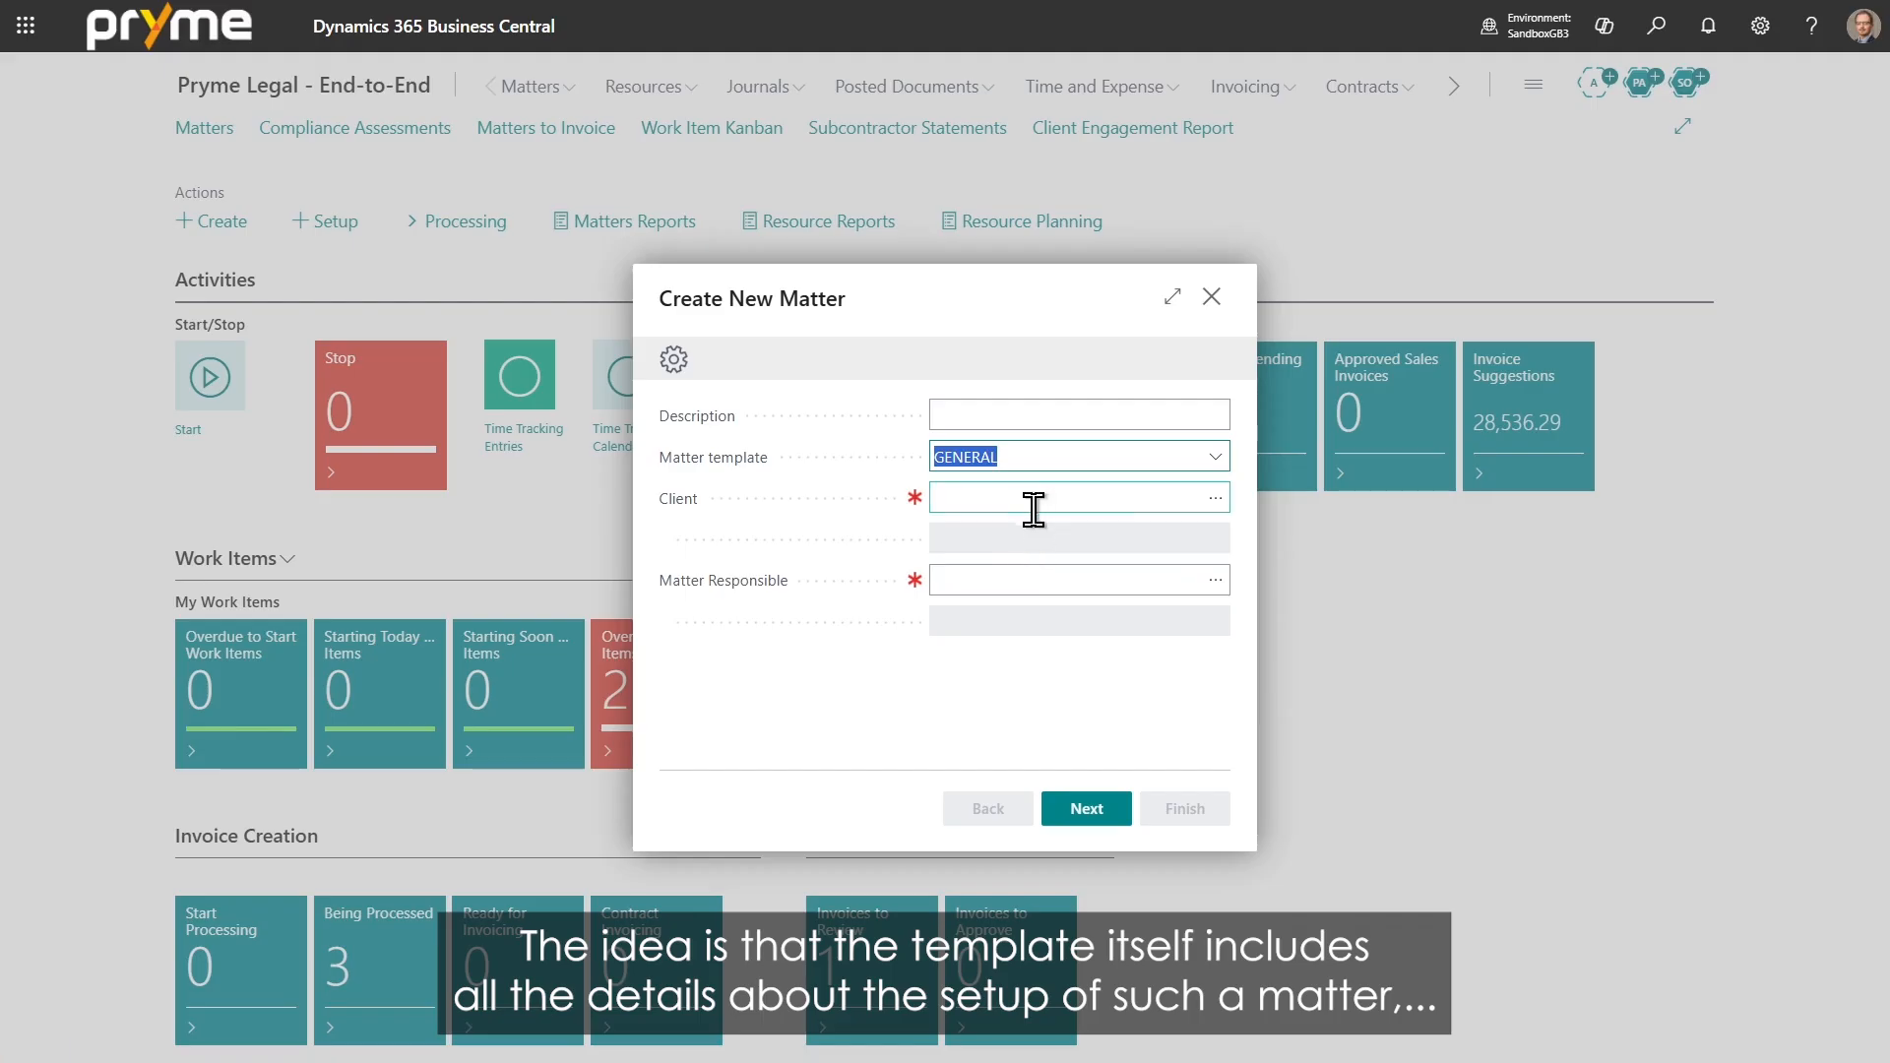
click(1002, 419)
text(Demo 1)
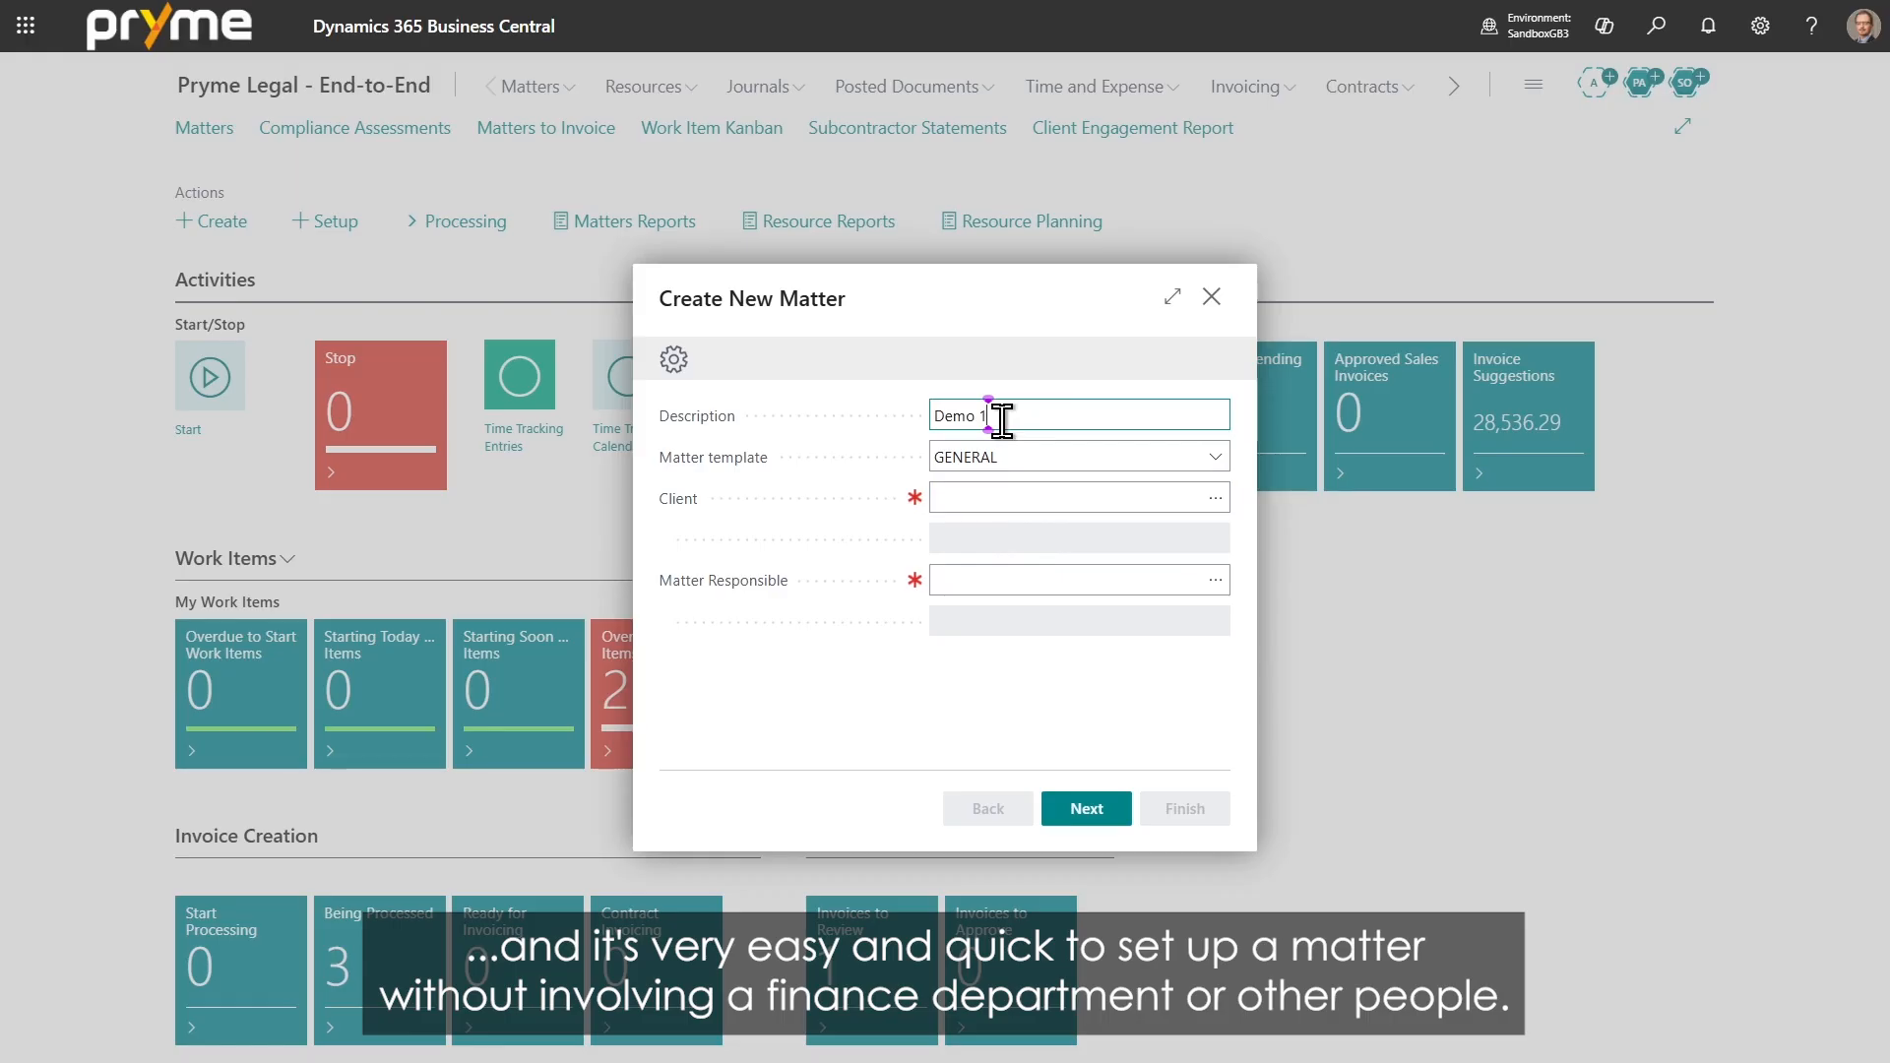
Assign Adatum Corporation as the client and choose the last person in the resource list as matter responsible.
click(1214, 498)
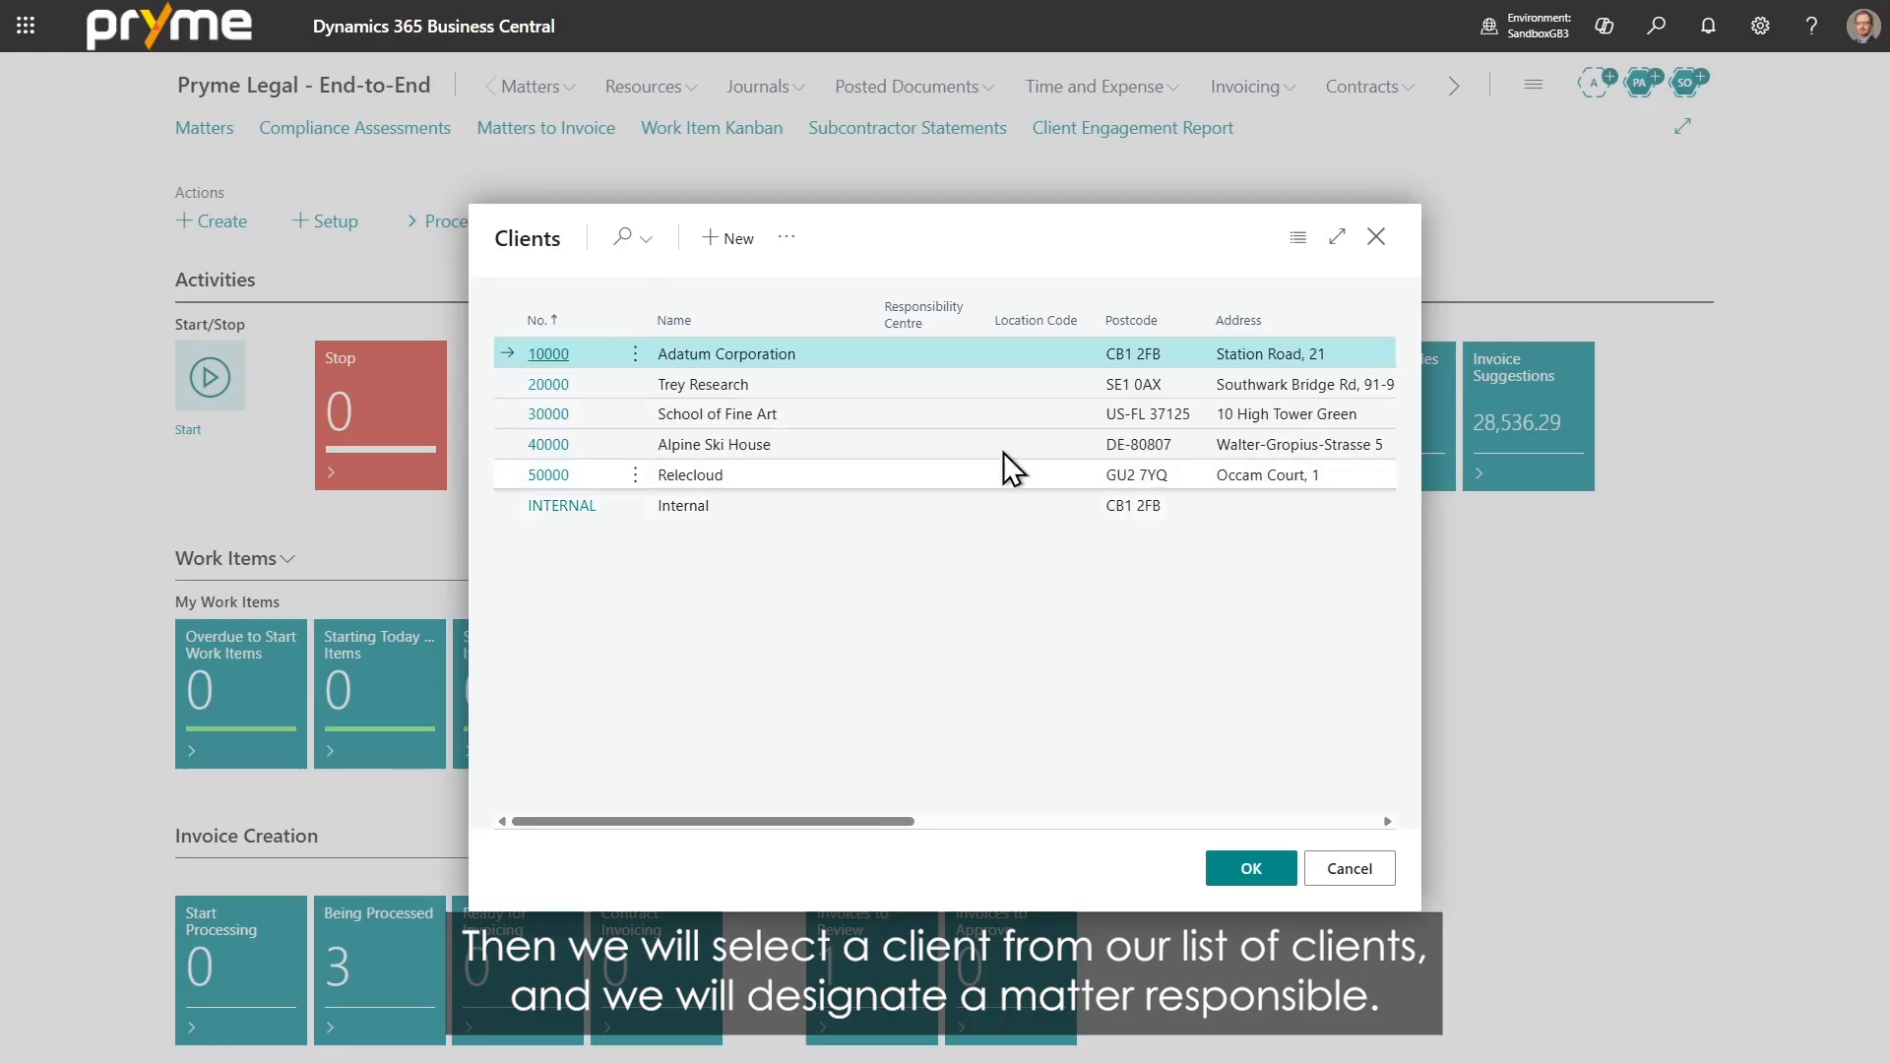
click(549, 356)
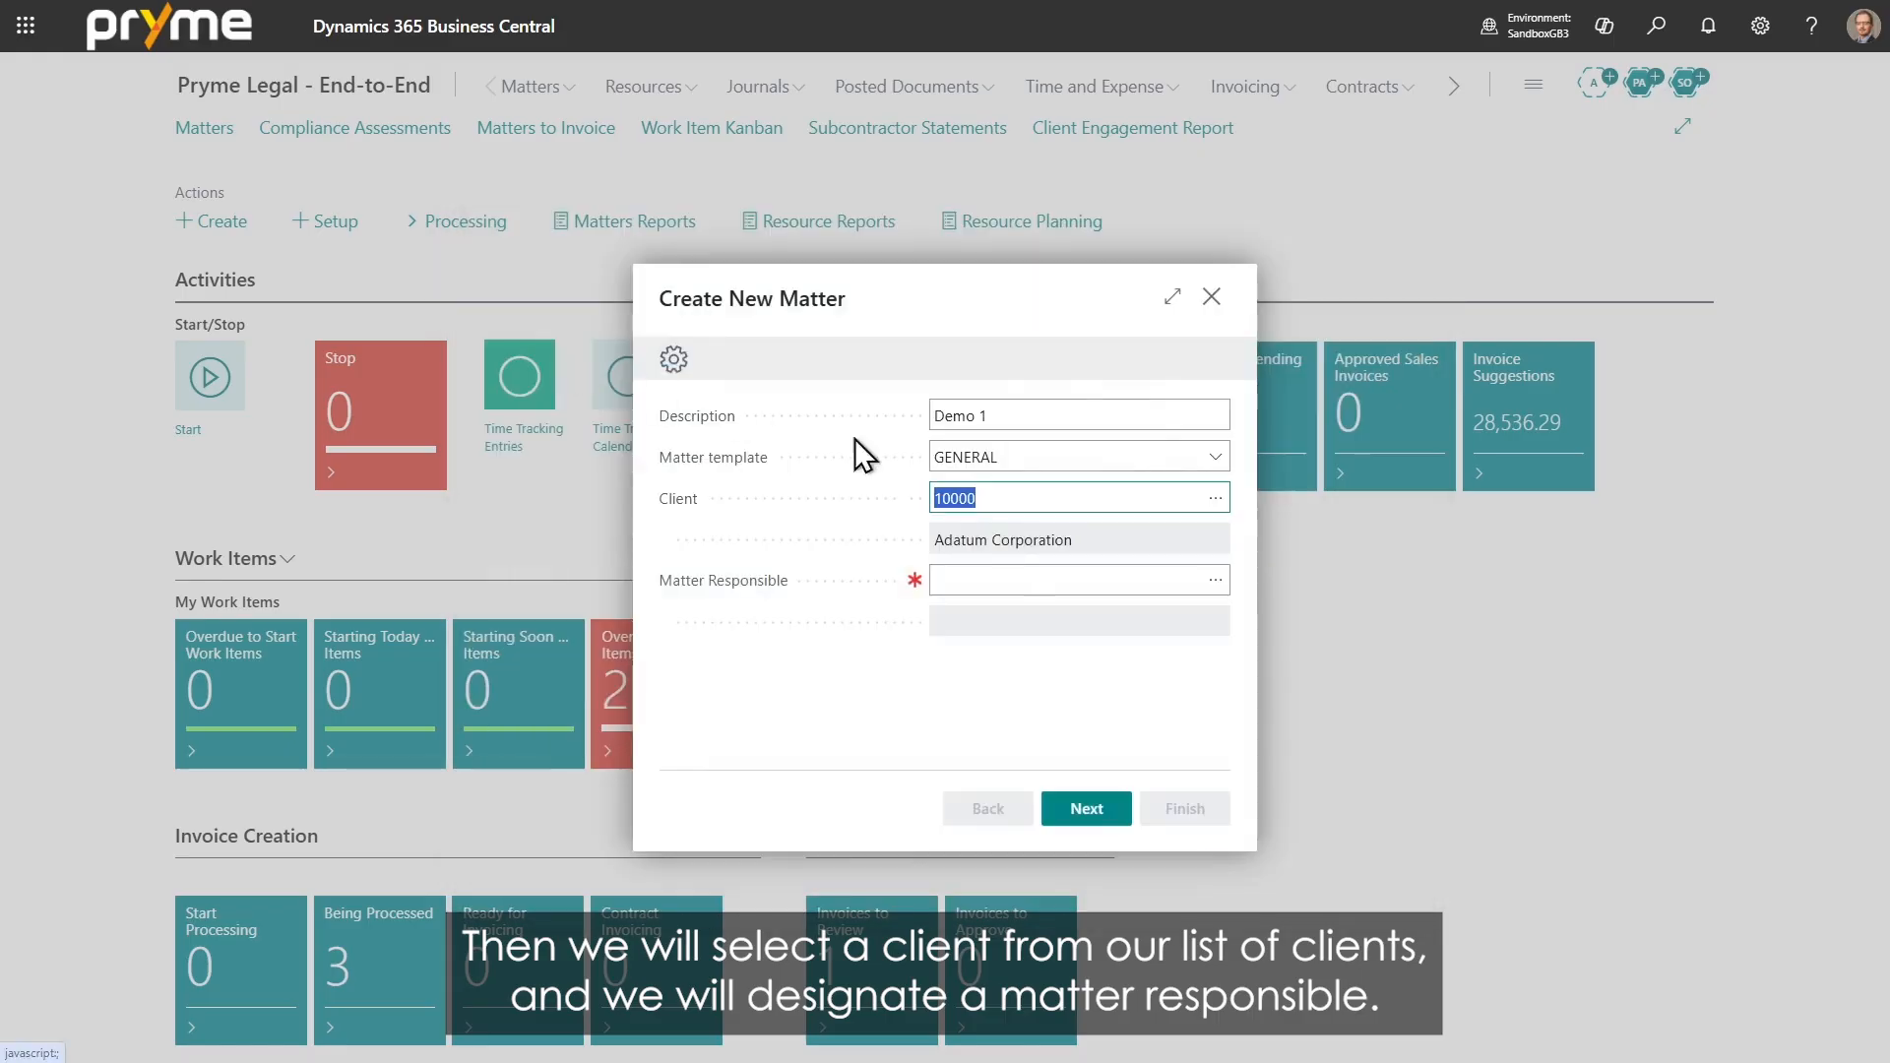
click(1105, 575)
click(1216, 578)
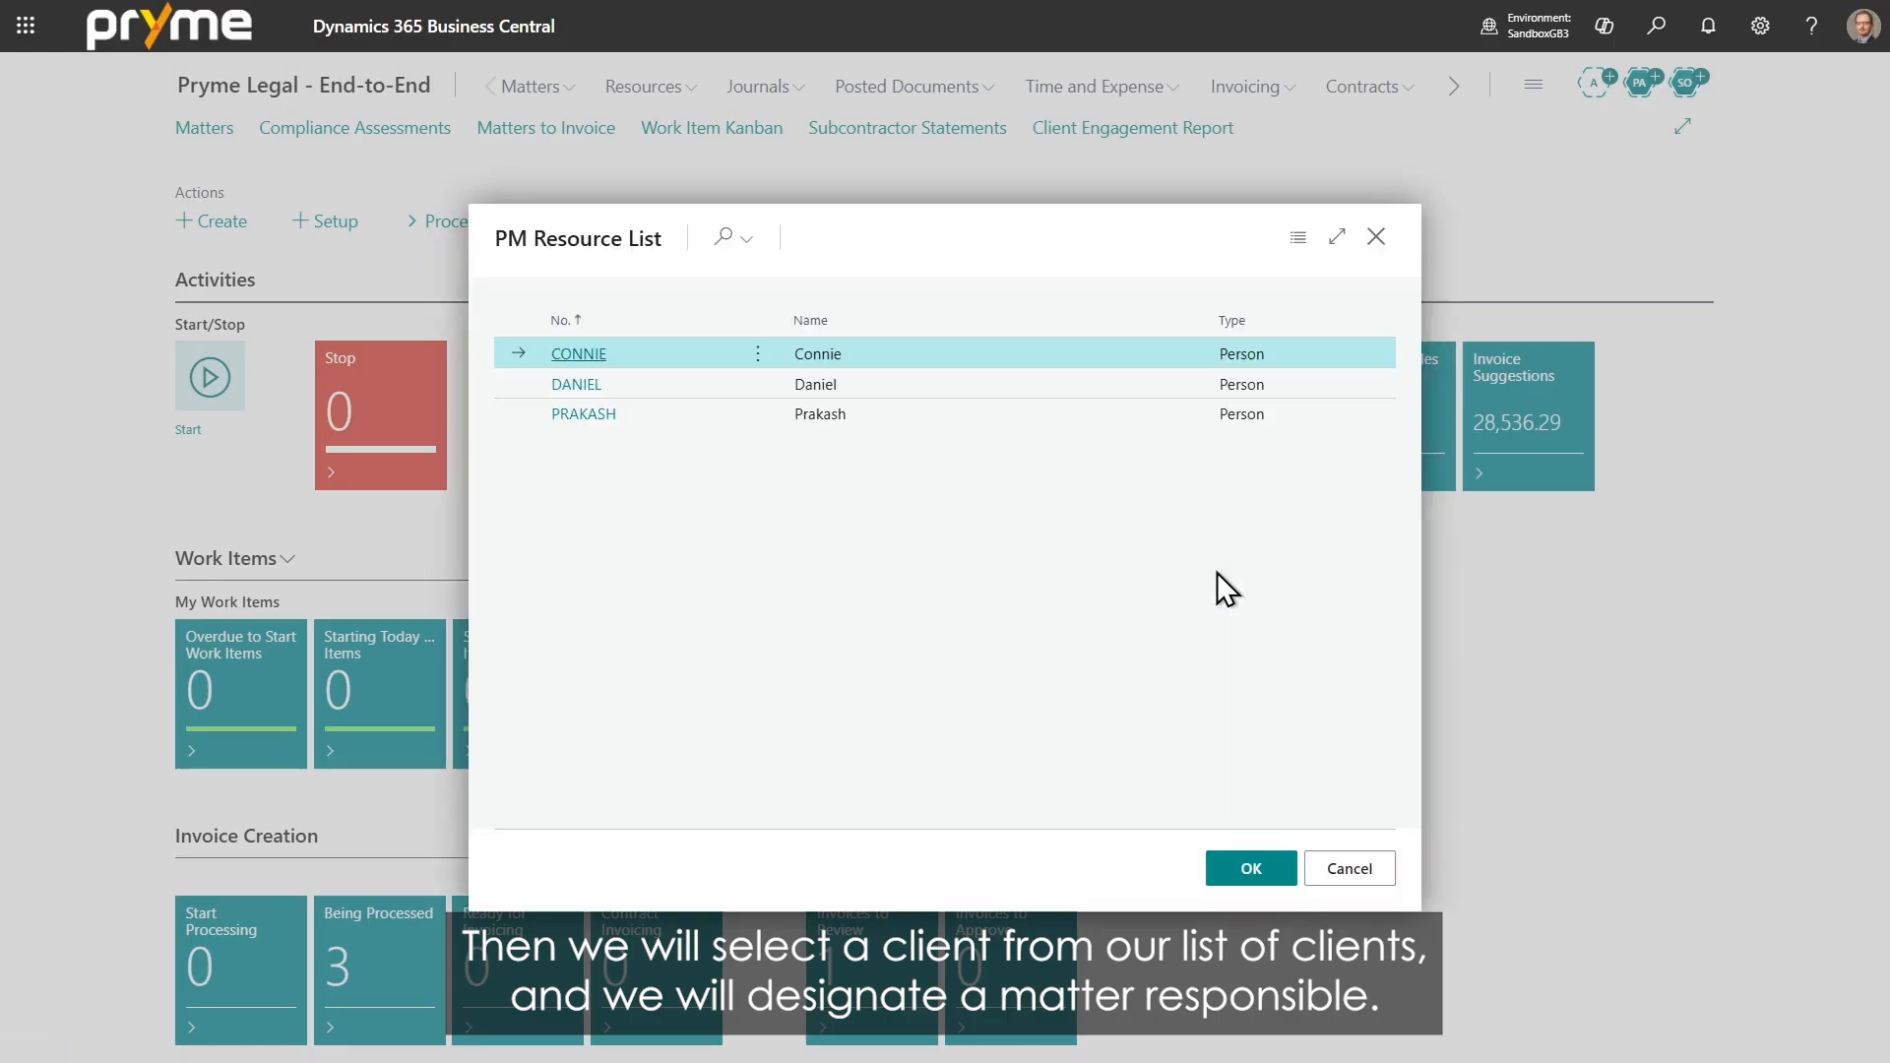
click(589, 415)
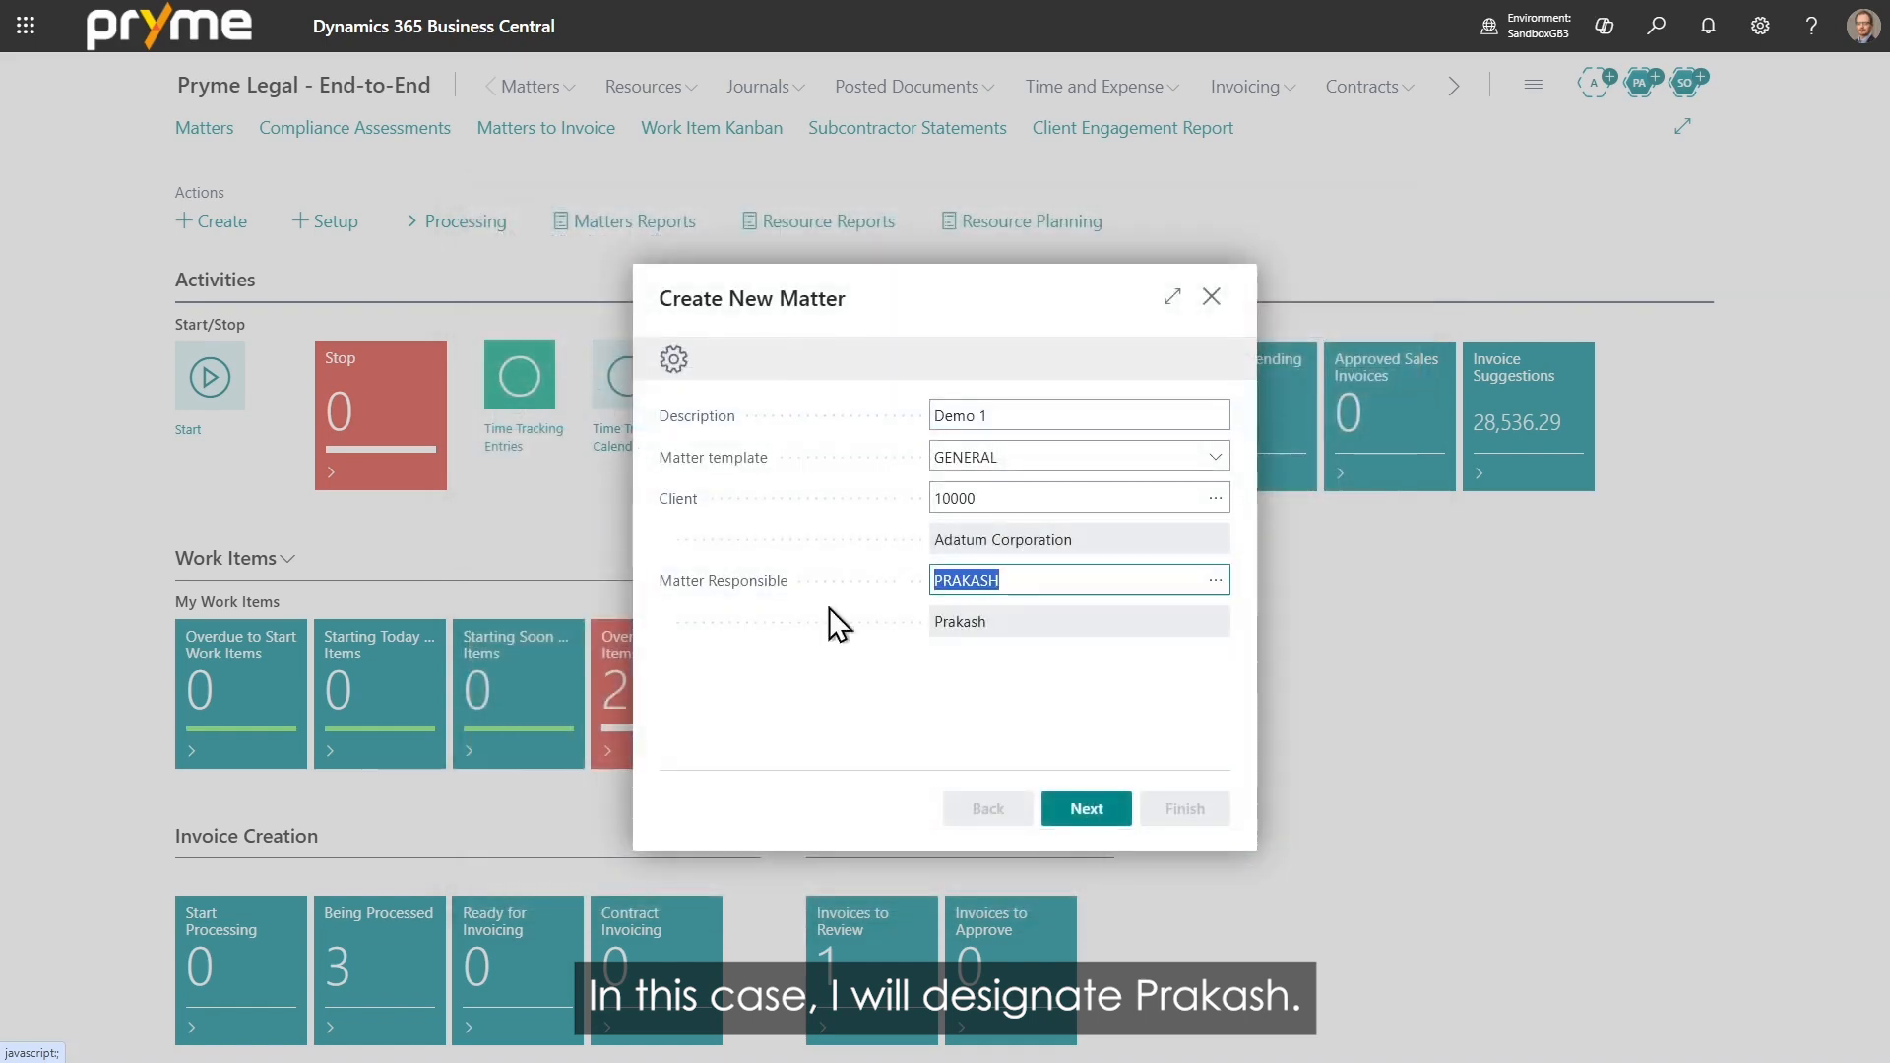
Finish creating the matter with the default department and area codes, and open it.
click(1097, 806)
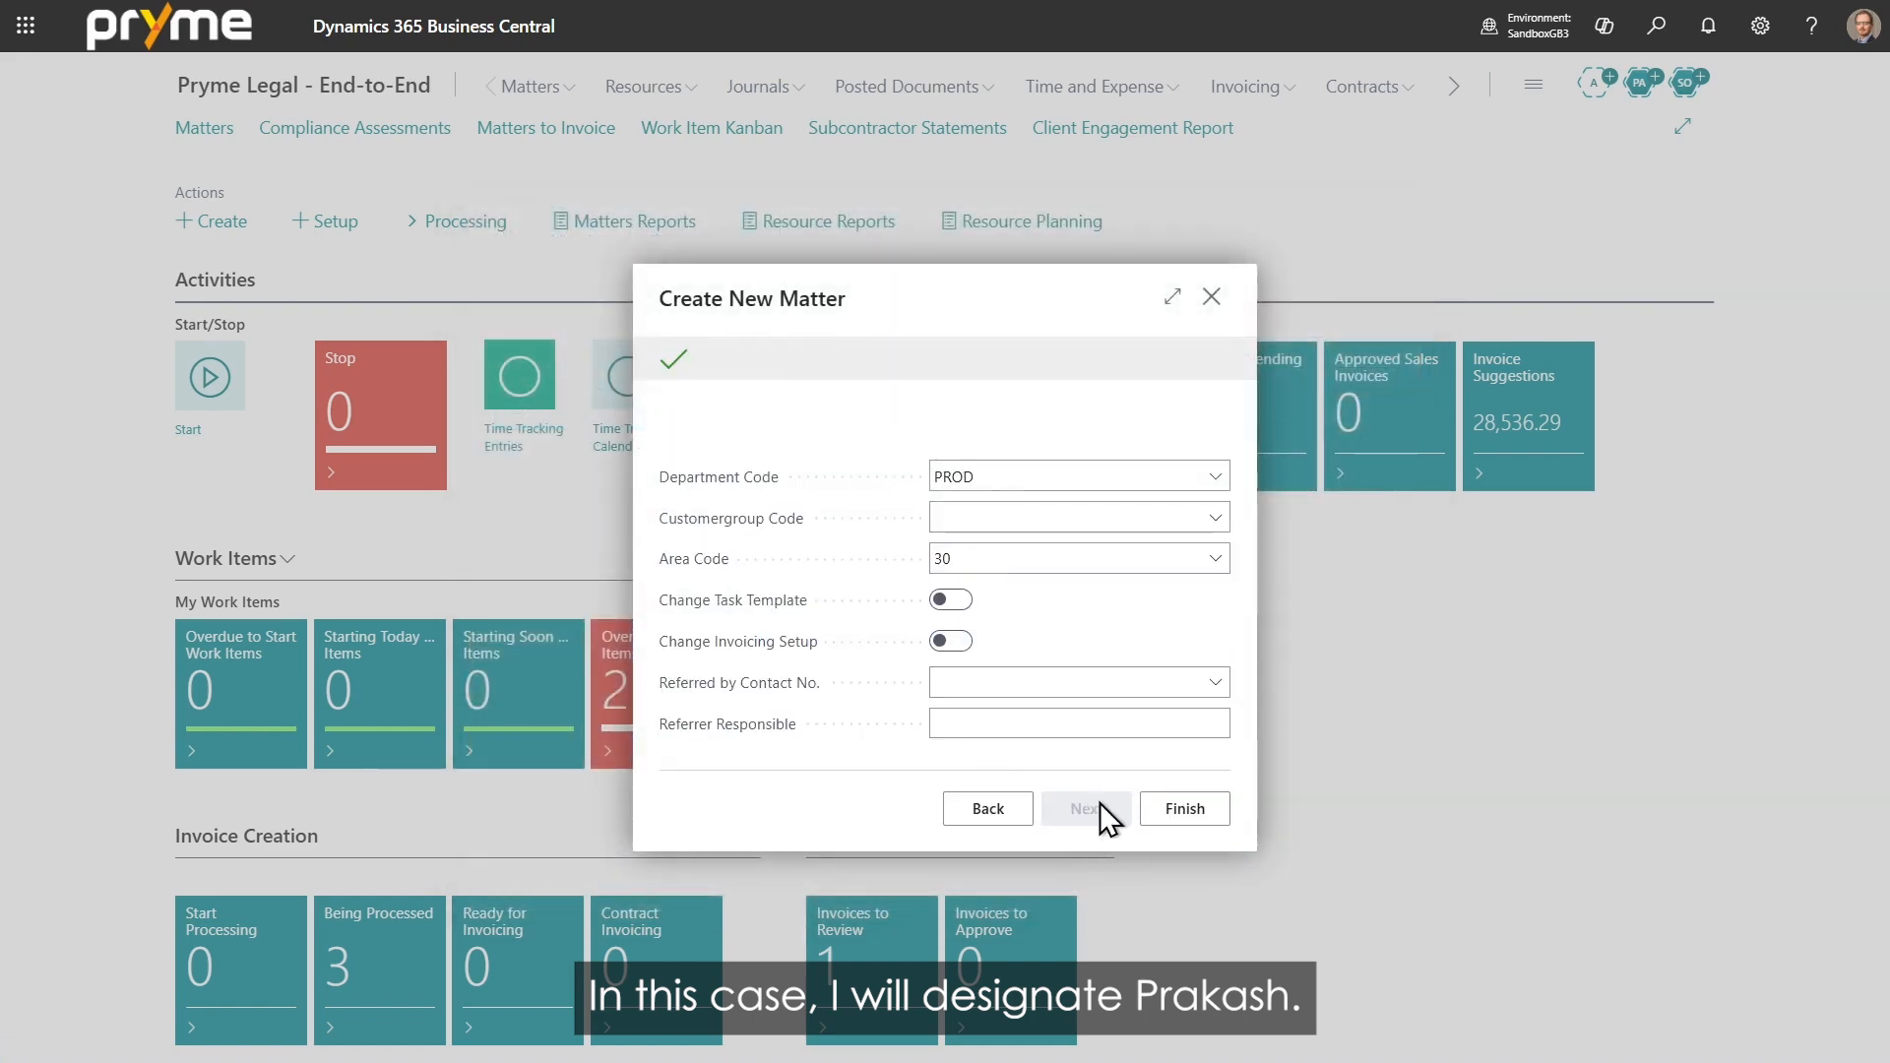
click(1180, 809)
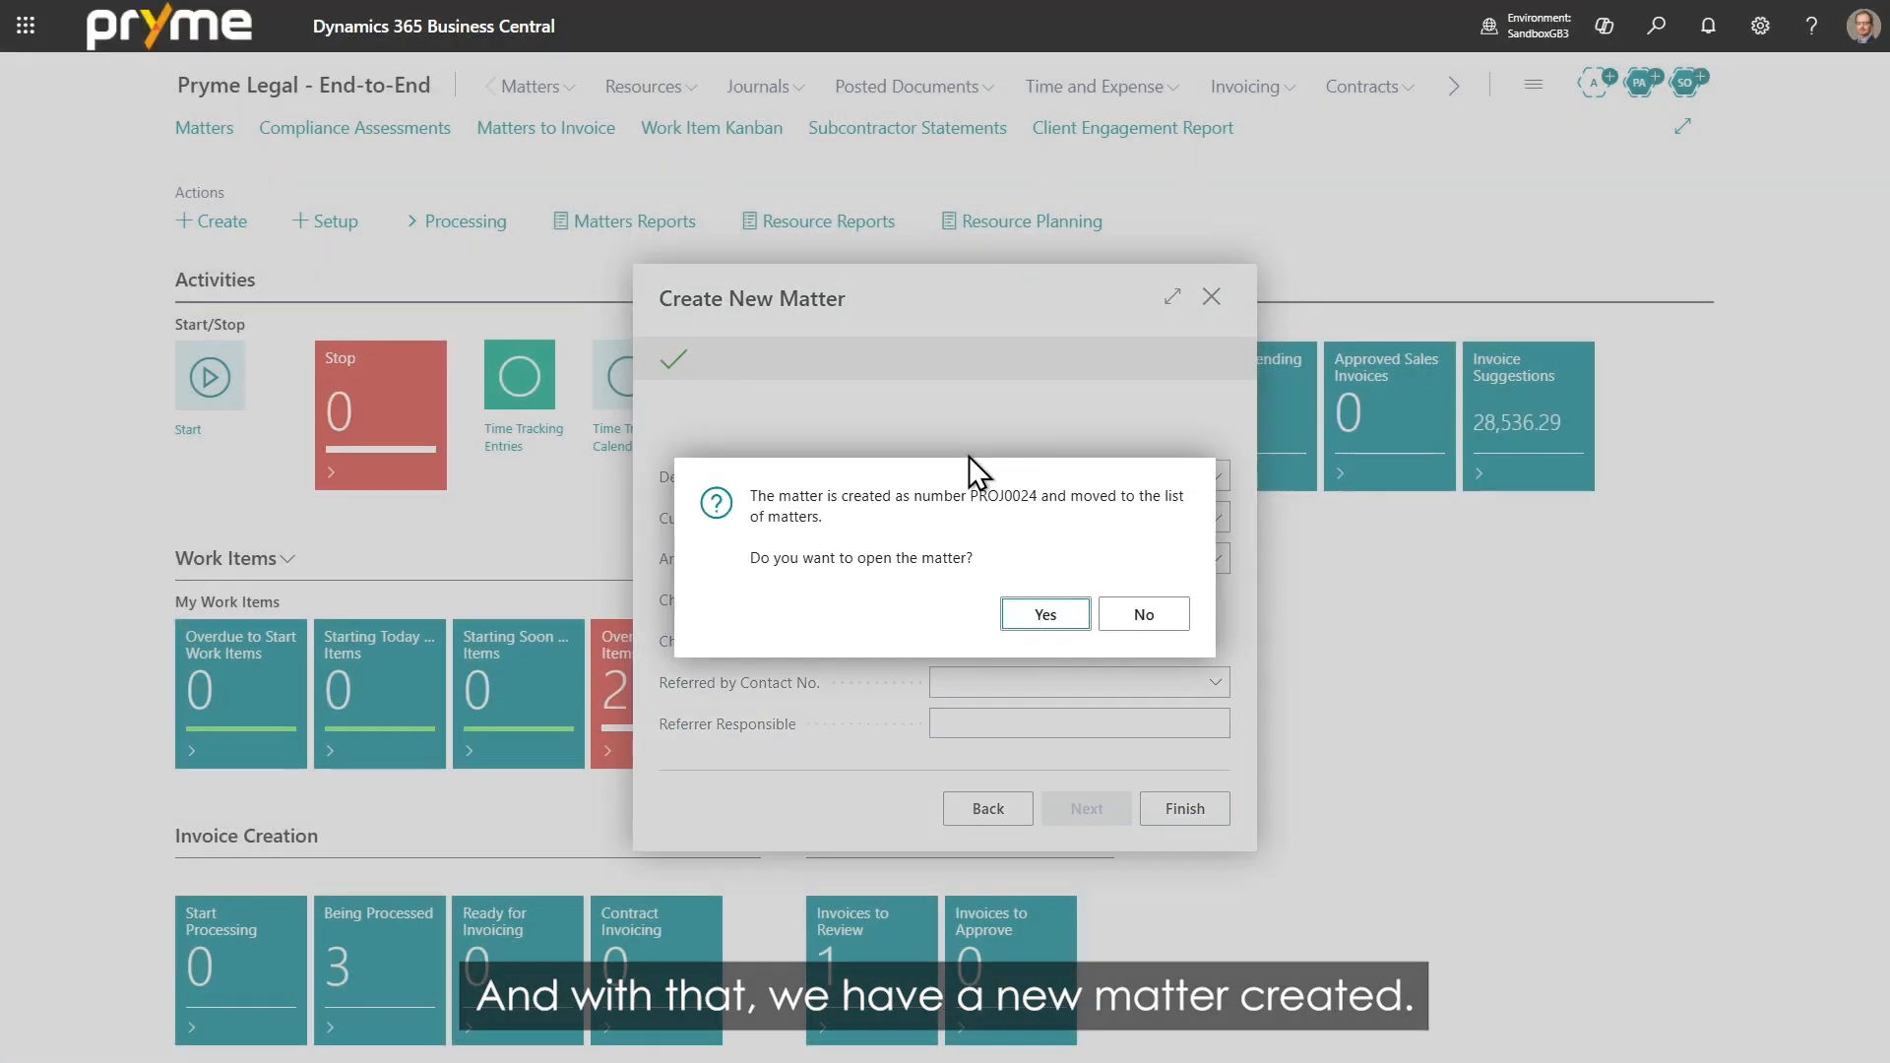
click(1041, 614)
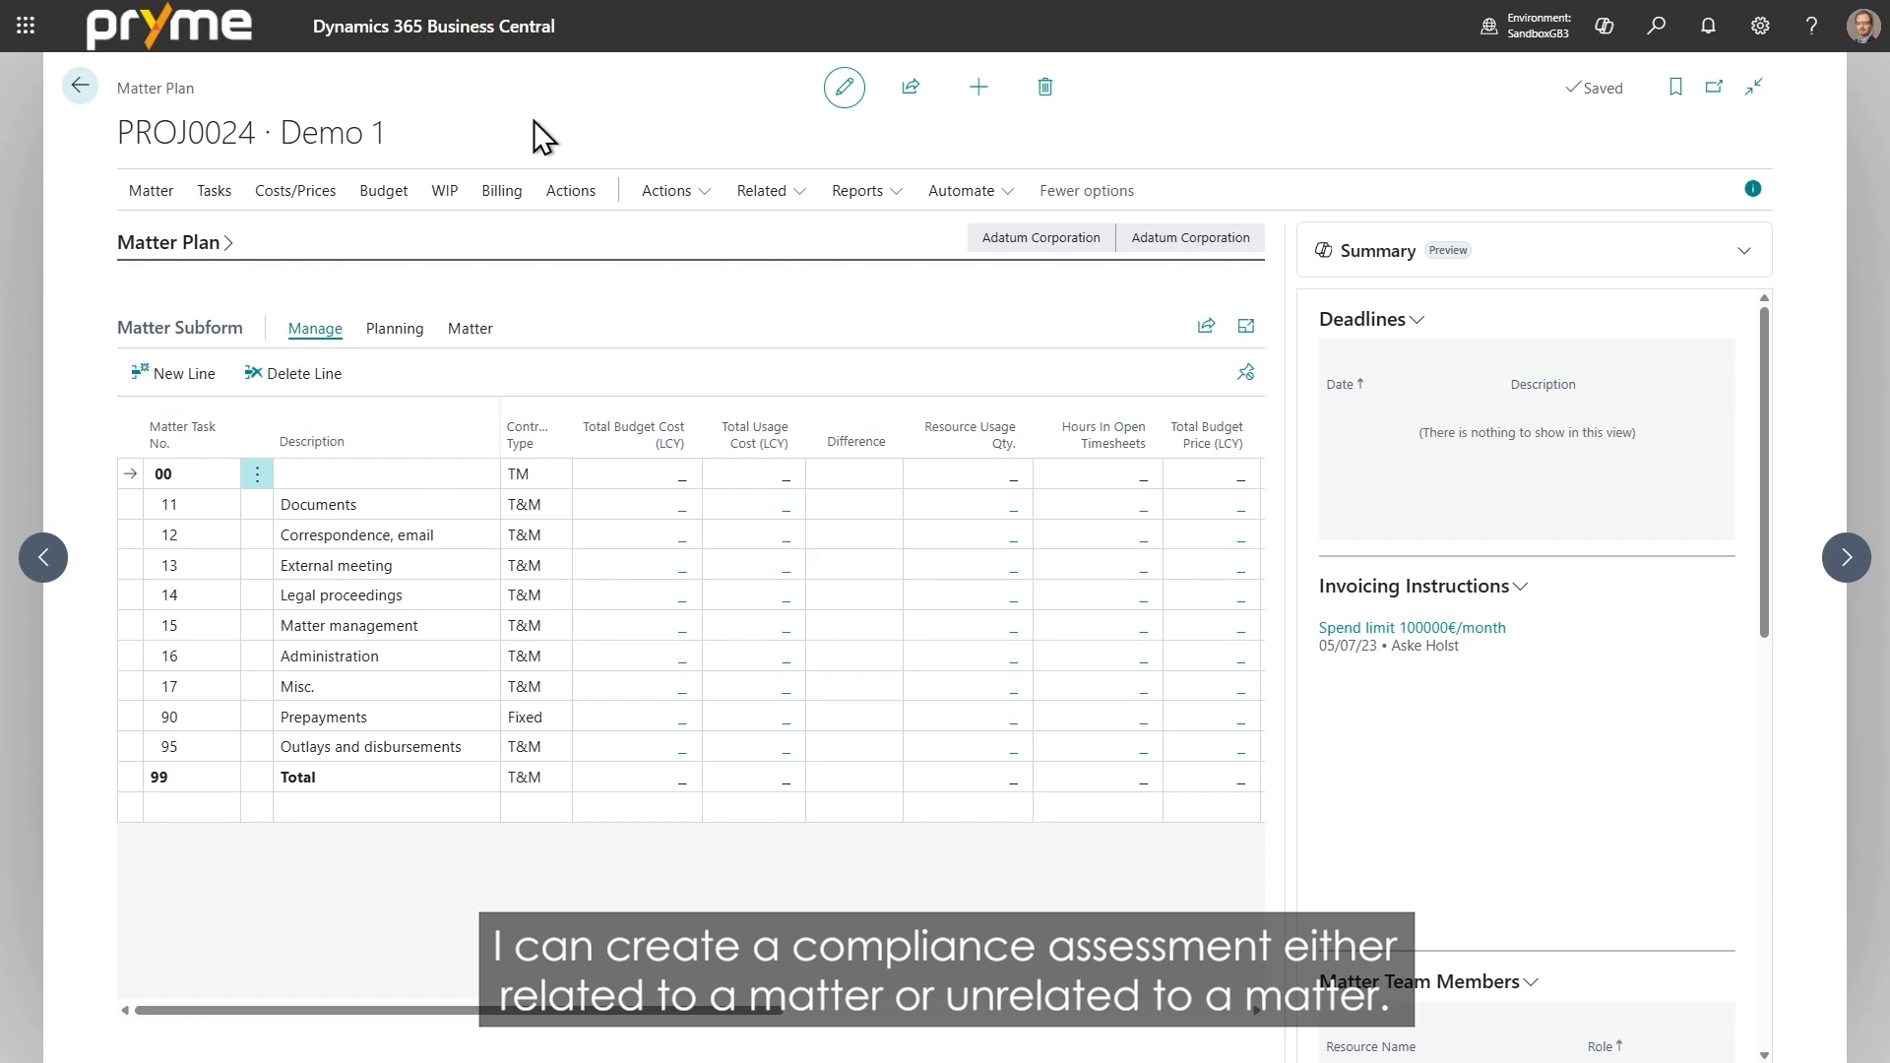
Create a new compliance assessment from the Compliance Assessments list and set its KYC Approval Status to Approved.
click(656, 193)
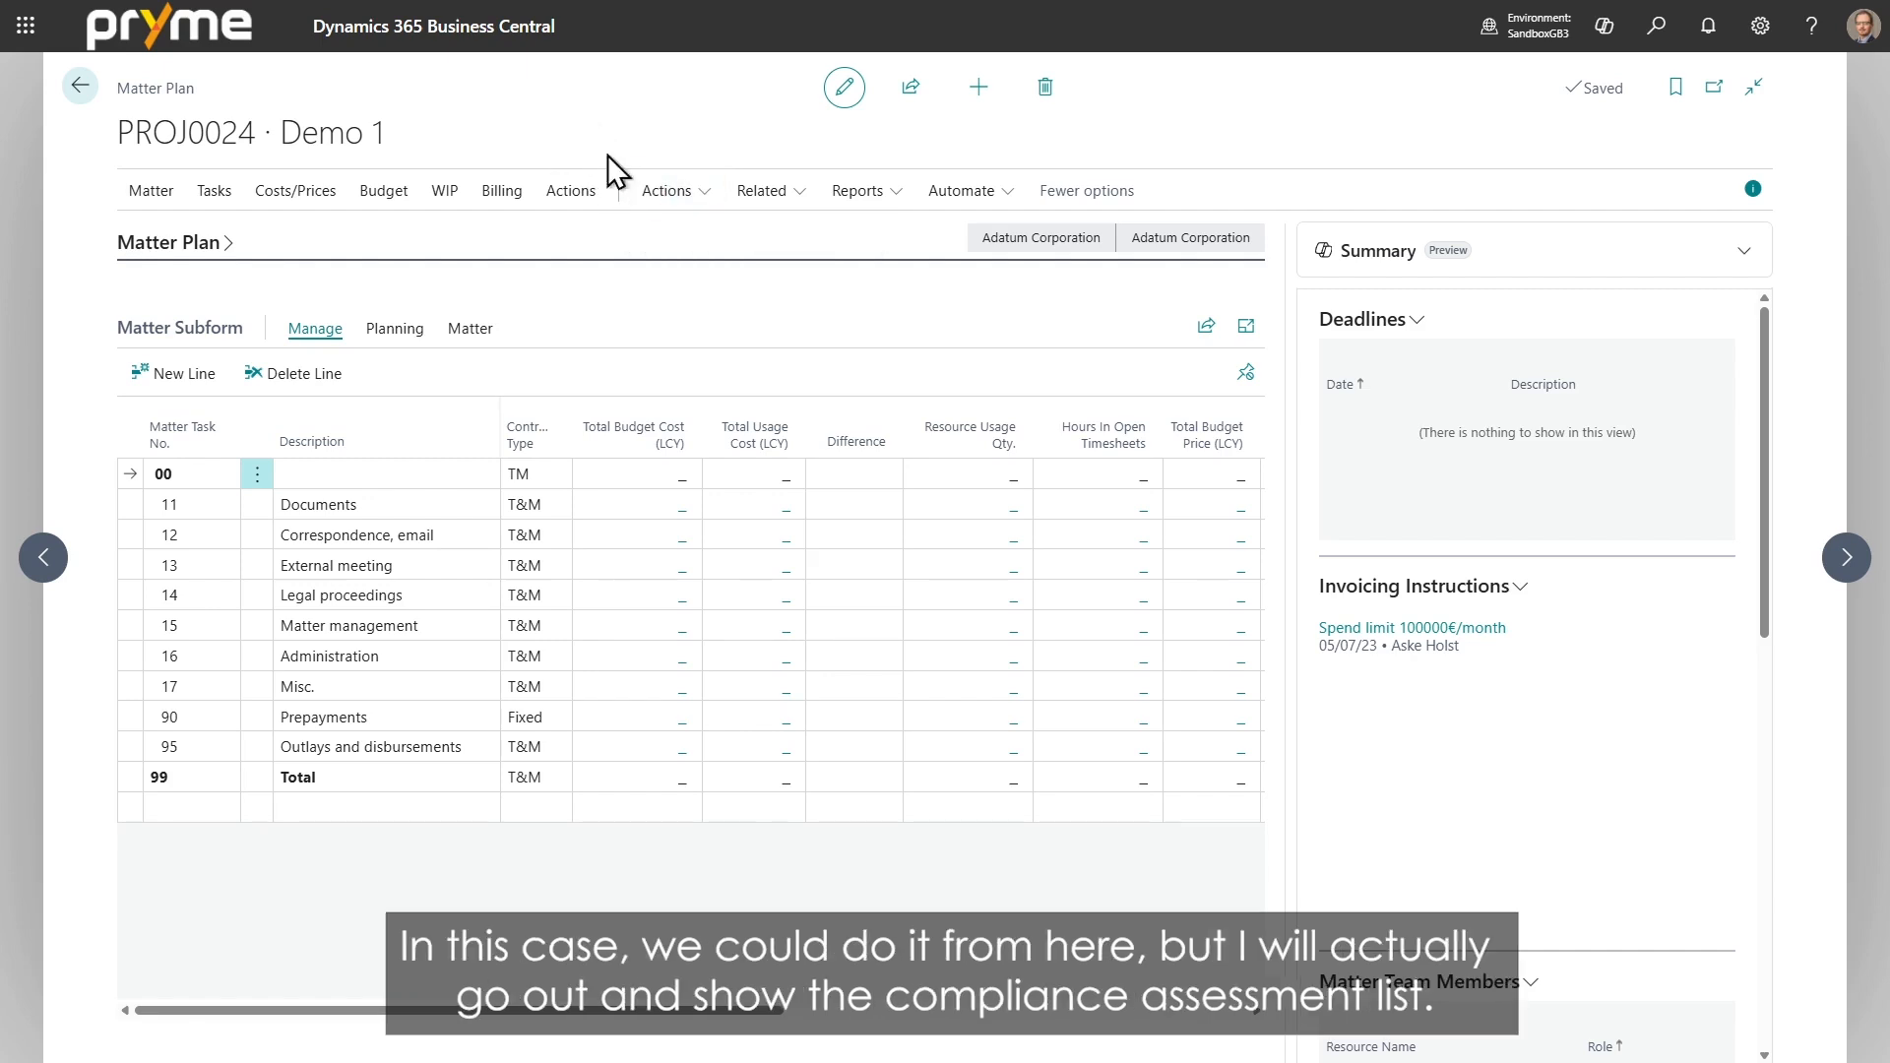
click(83, 86)
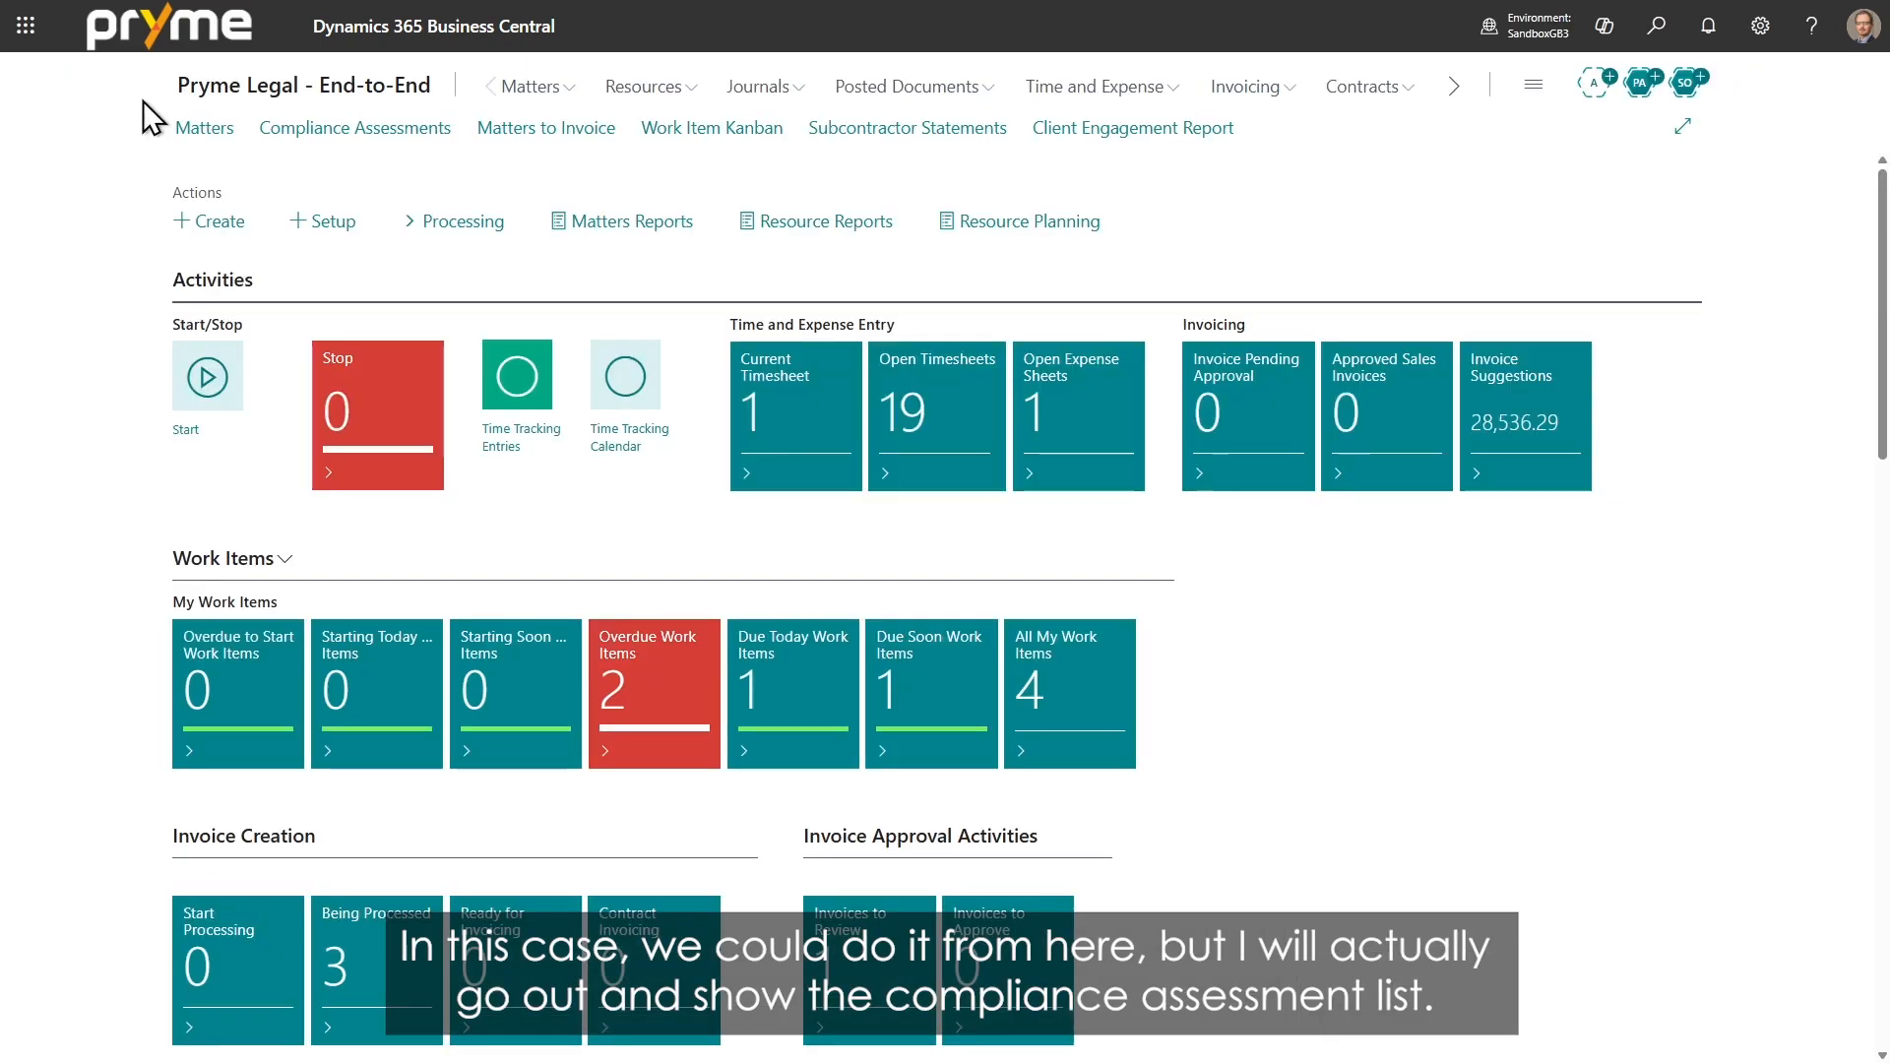
click(374, 145)
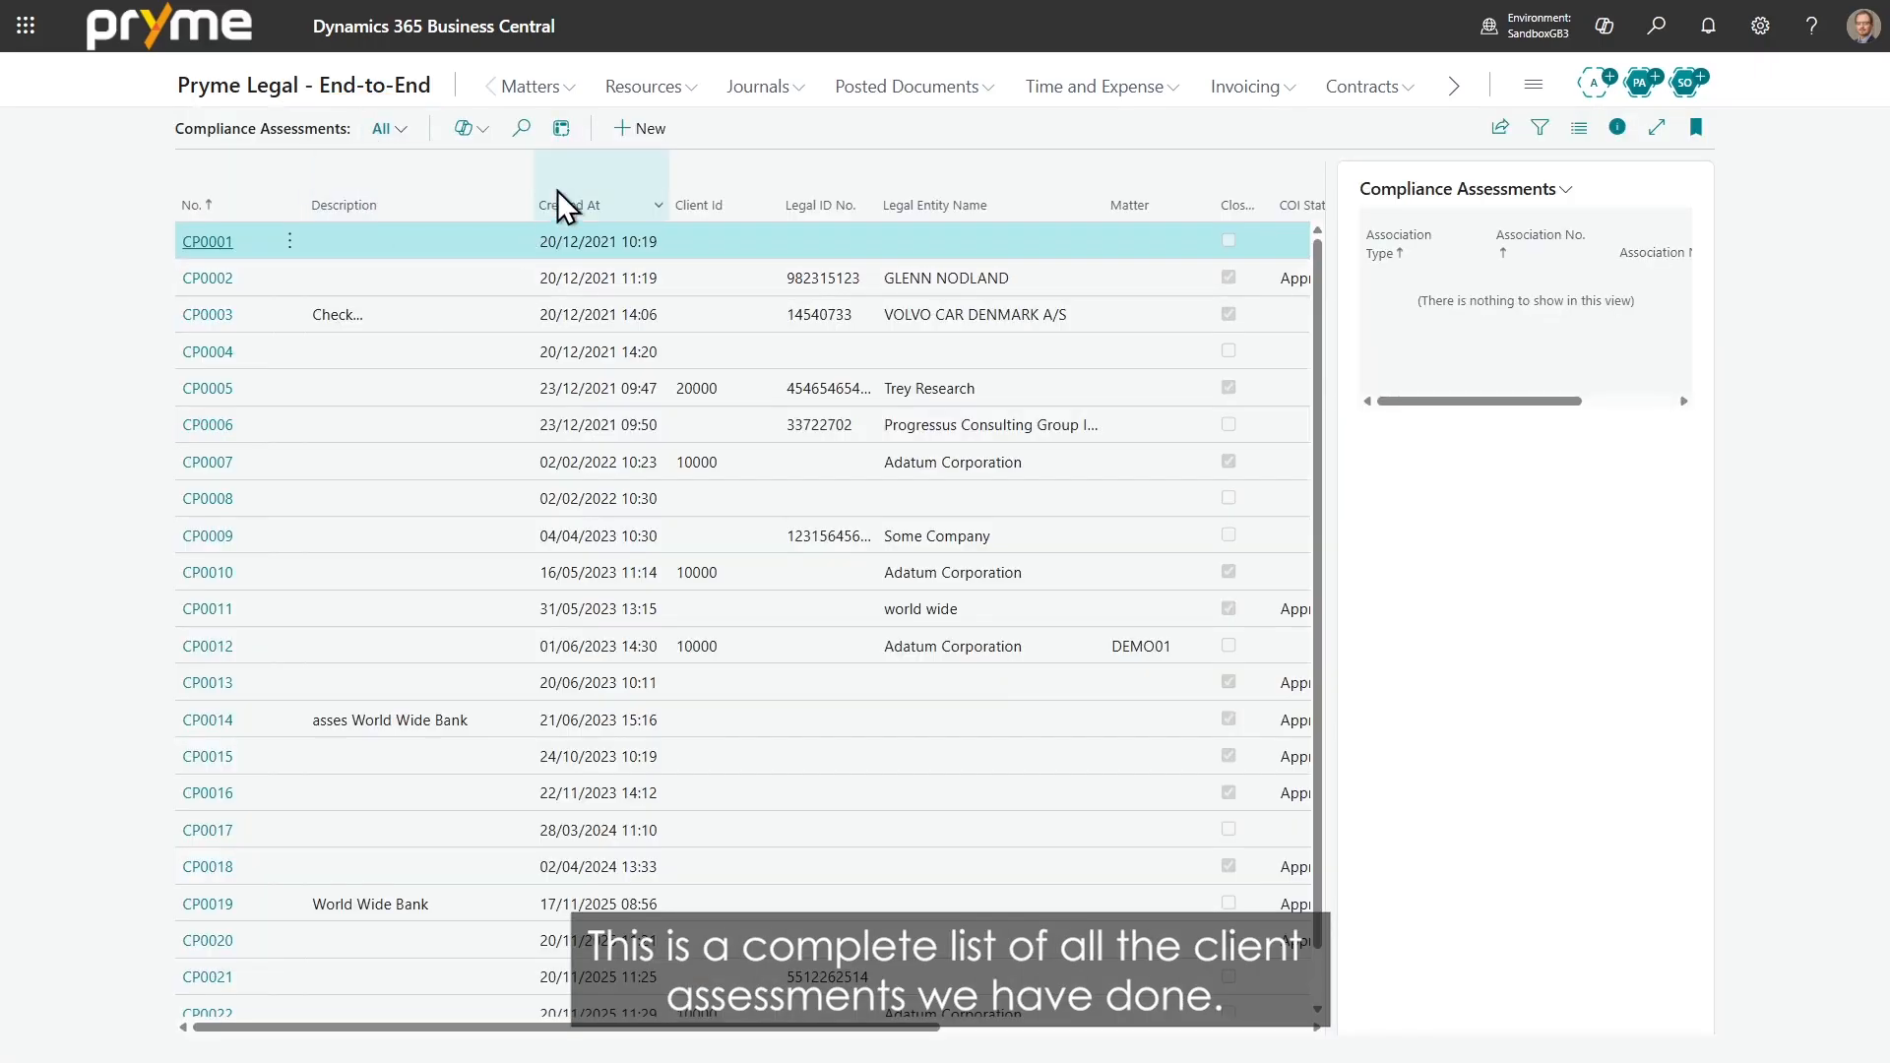
click(630, 136)
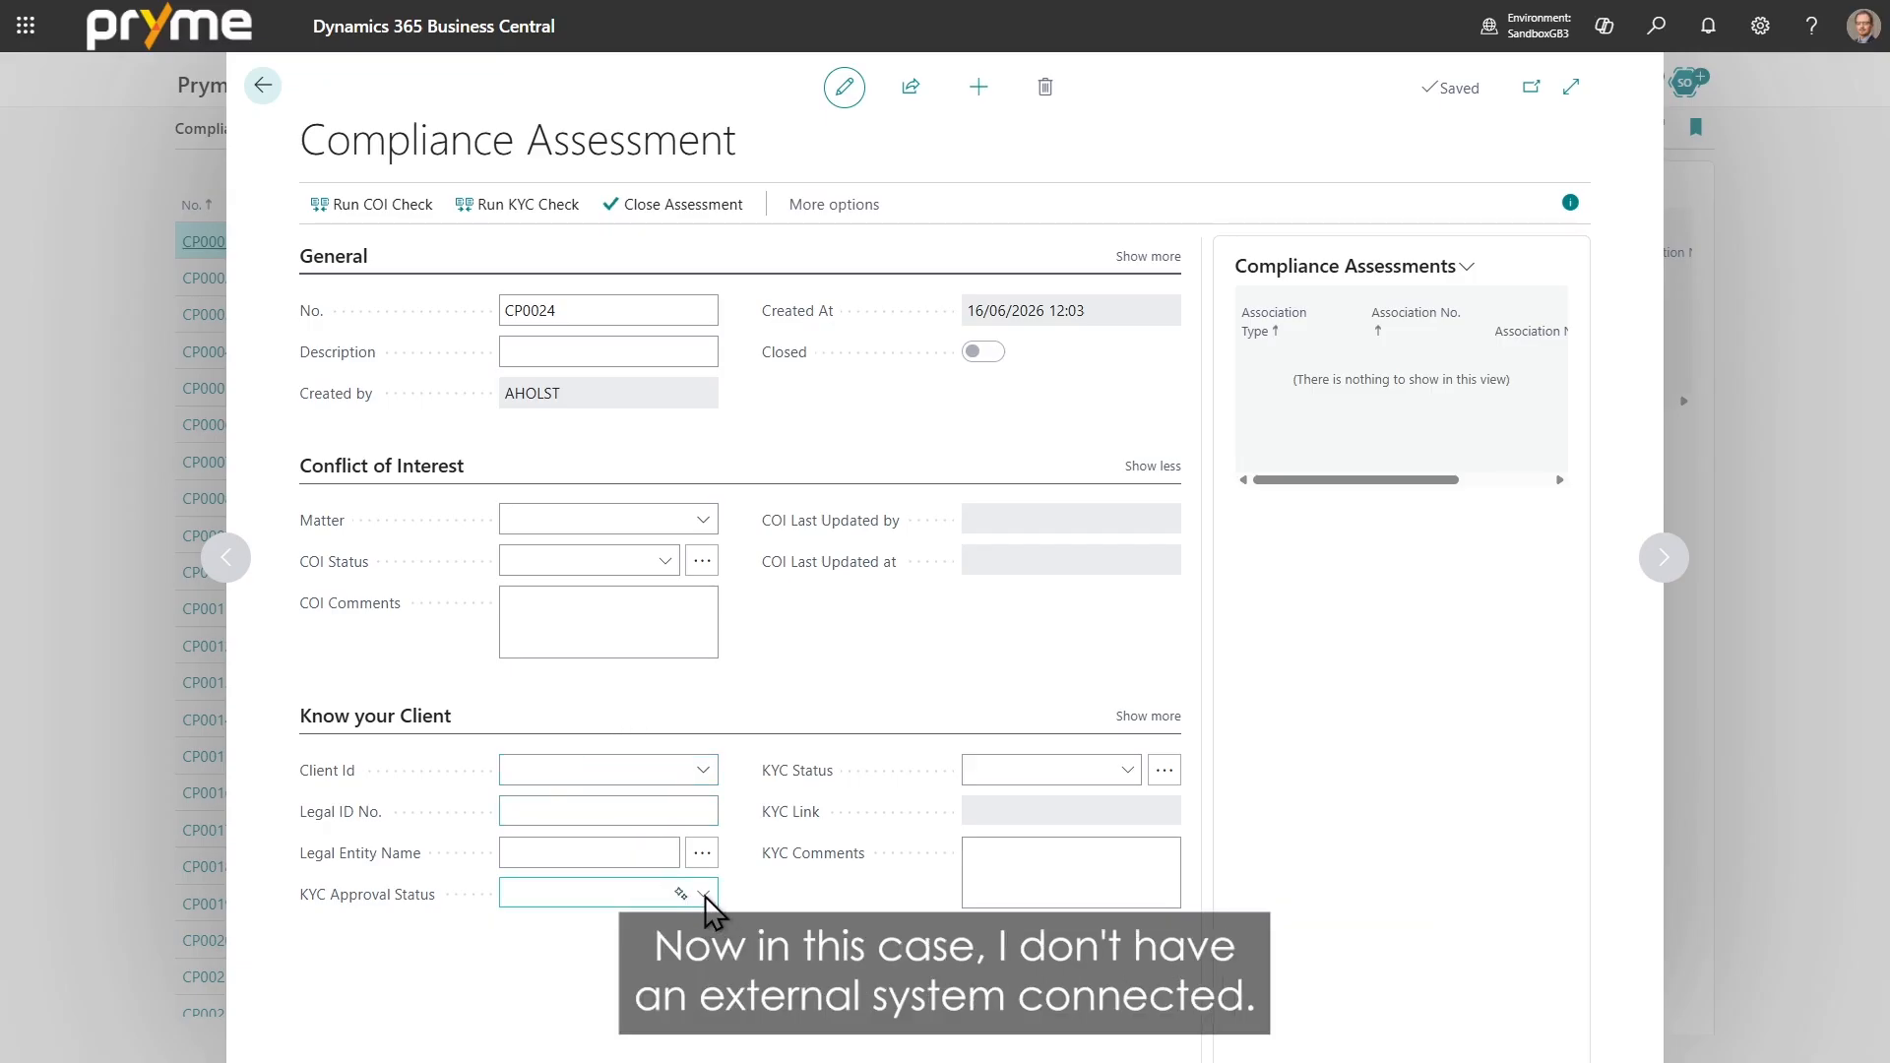
click(701, 894)
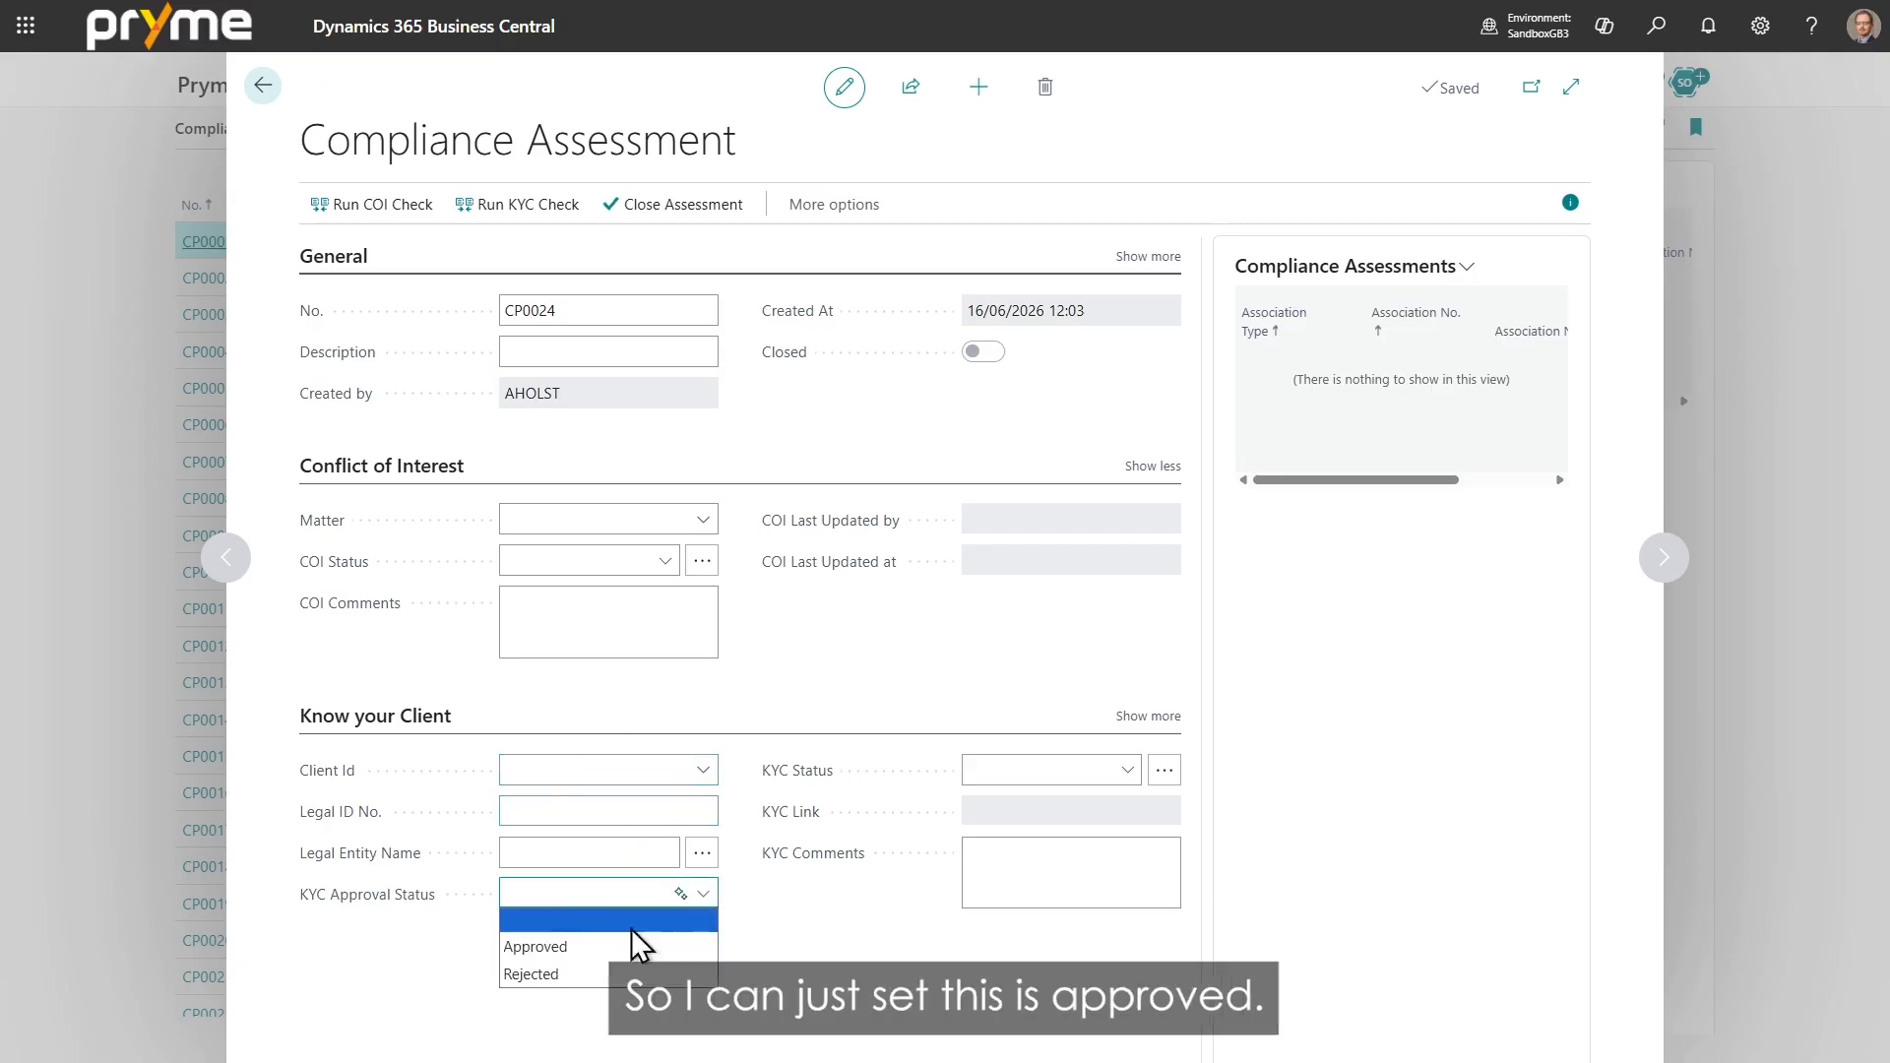
click(587, 947)
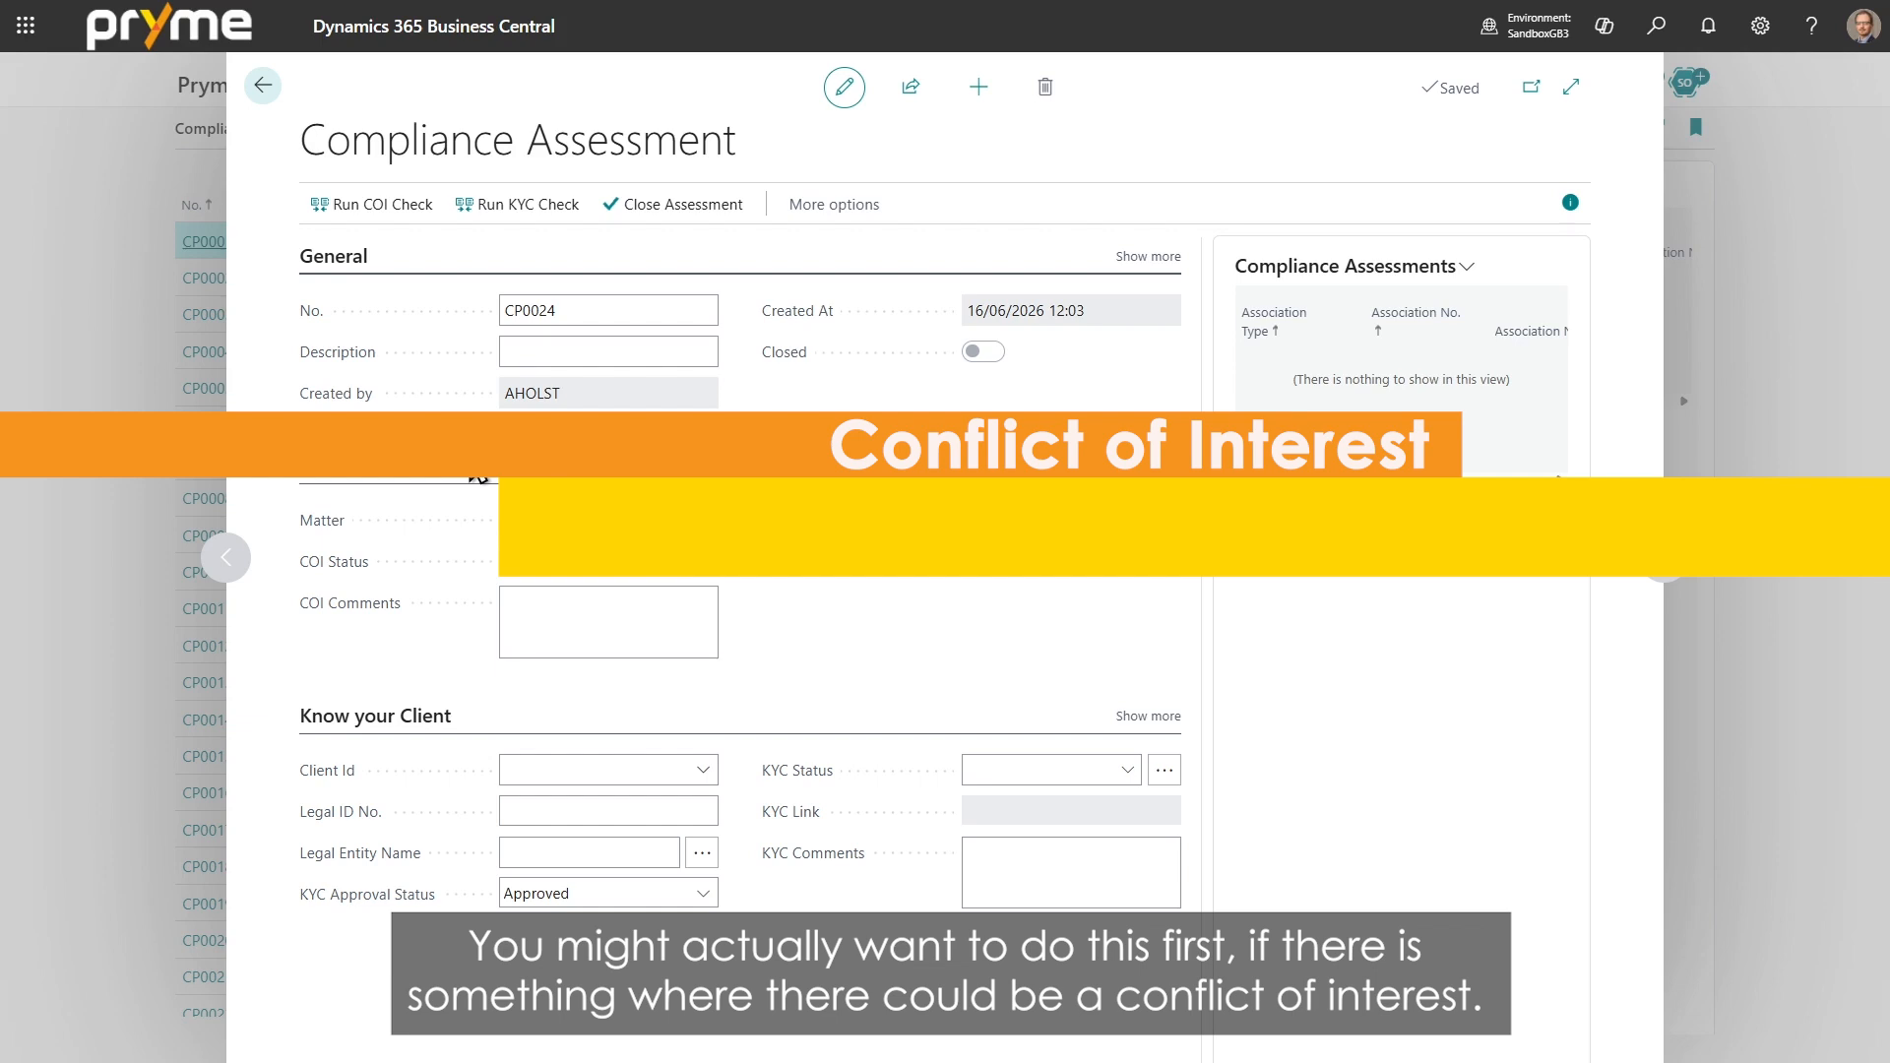
Run a conflict of interest check on the assessment, searching for the description "World Wide".
click(384, 207)
click(517, 209)
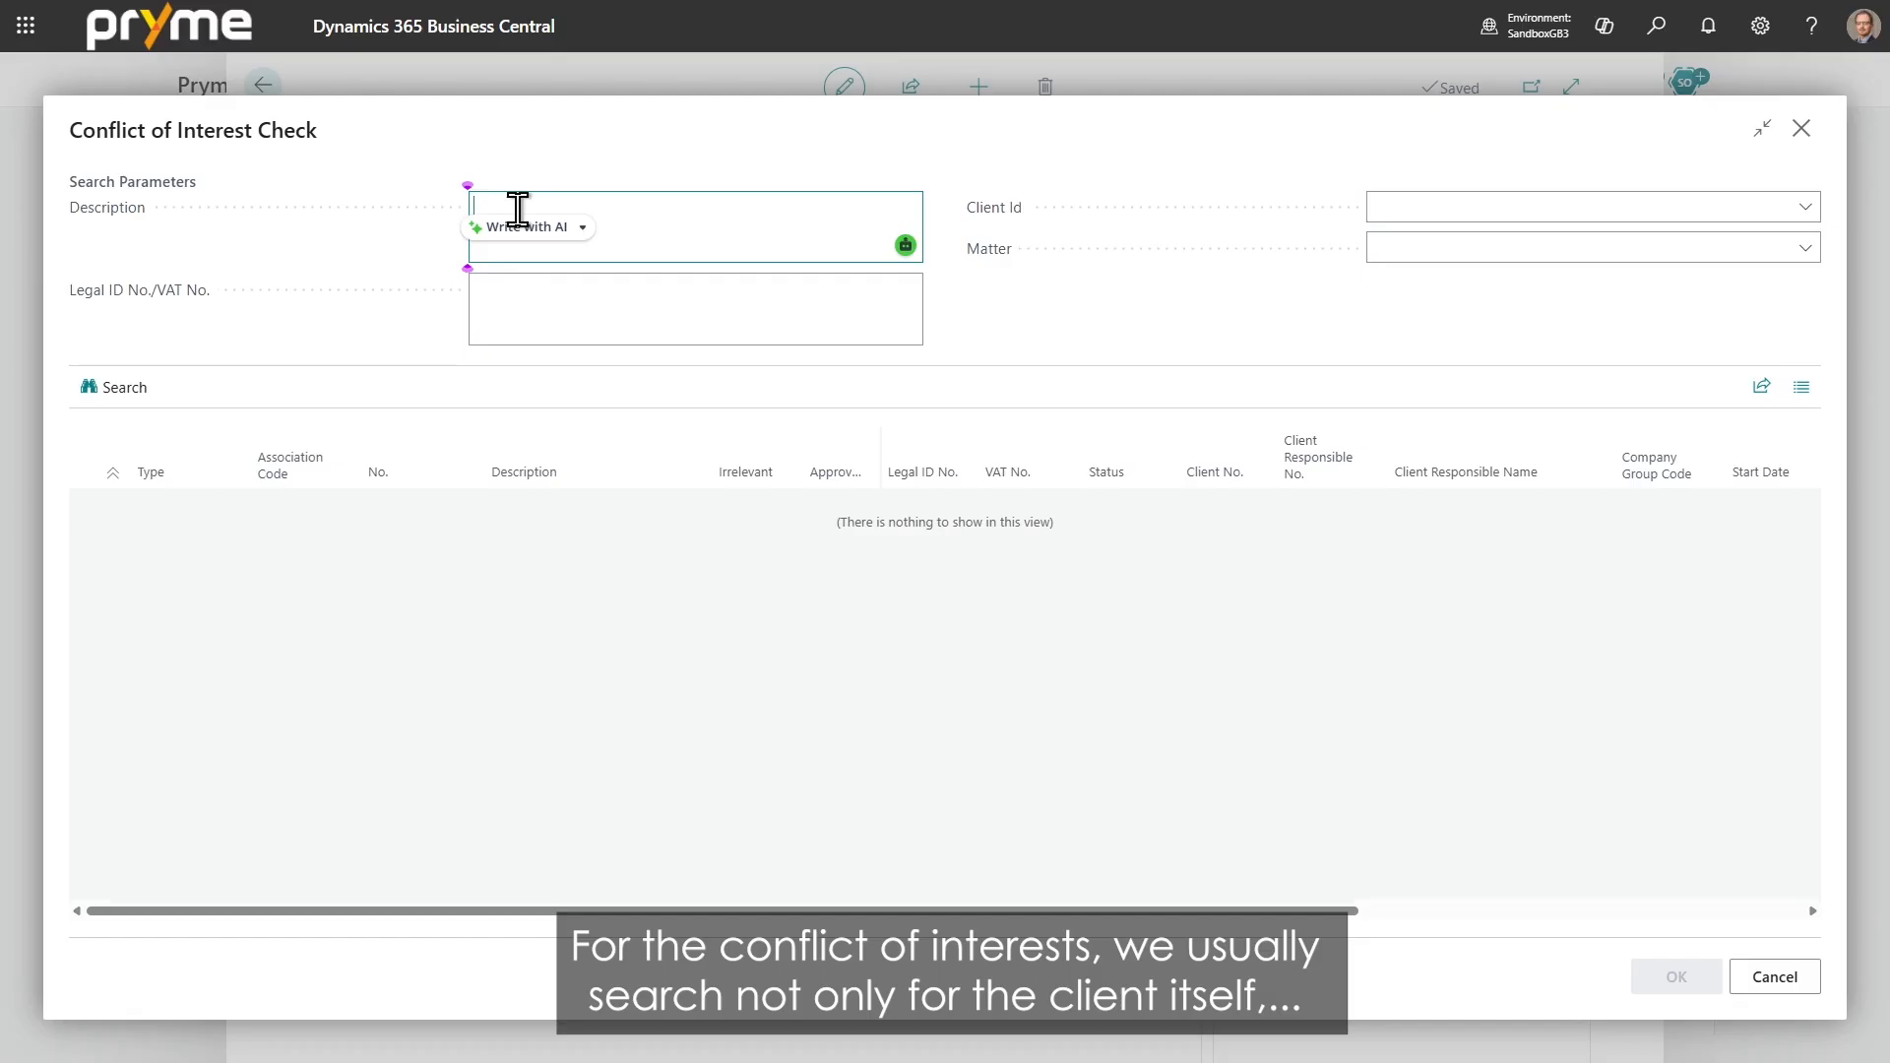
click(570, 140)
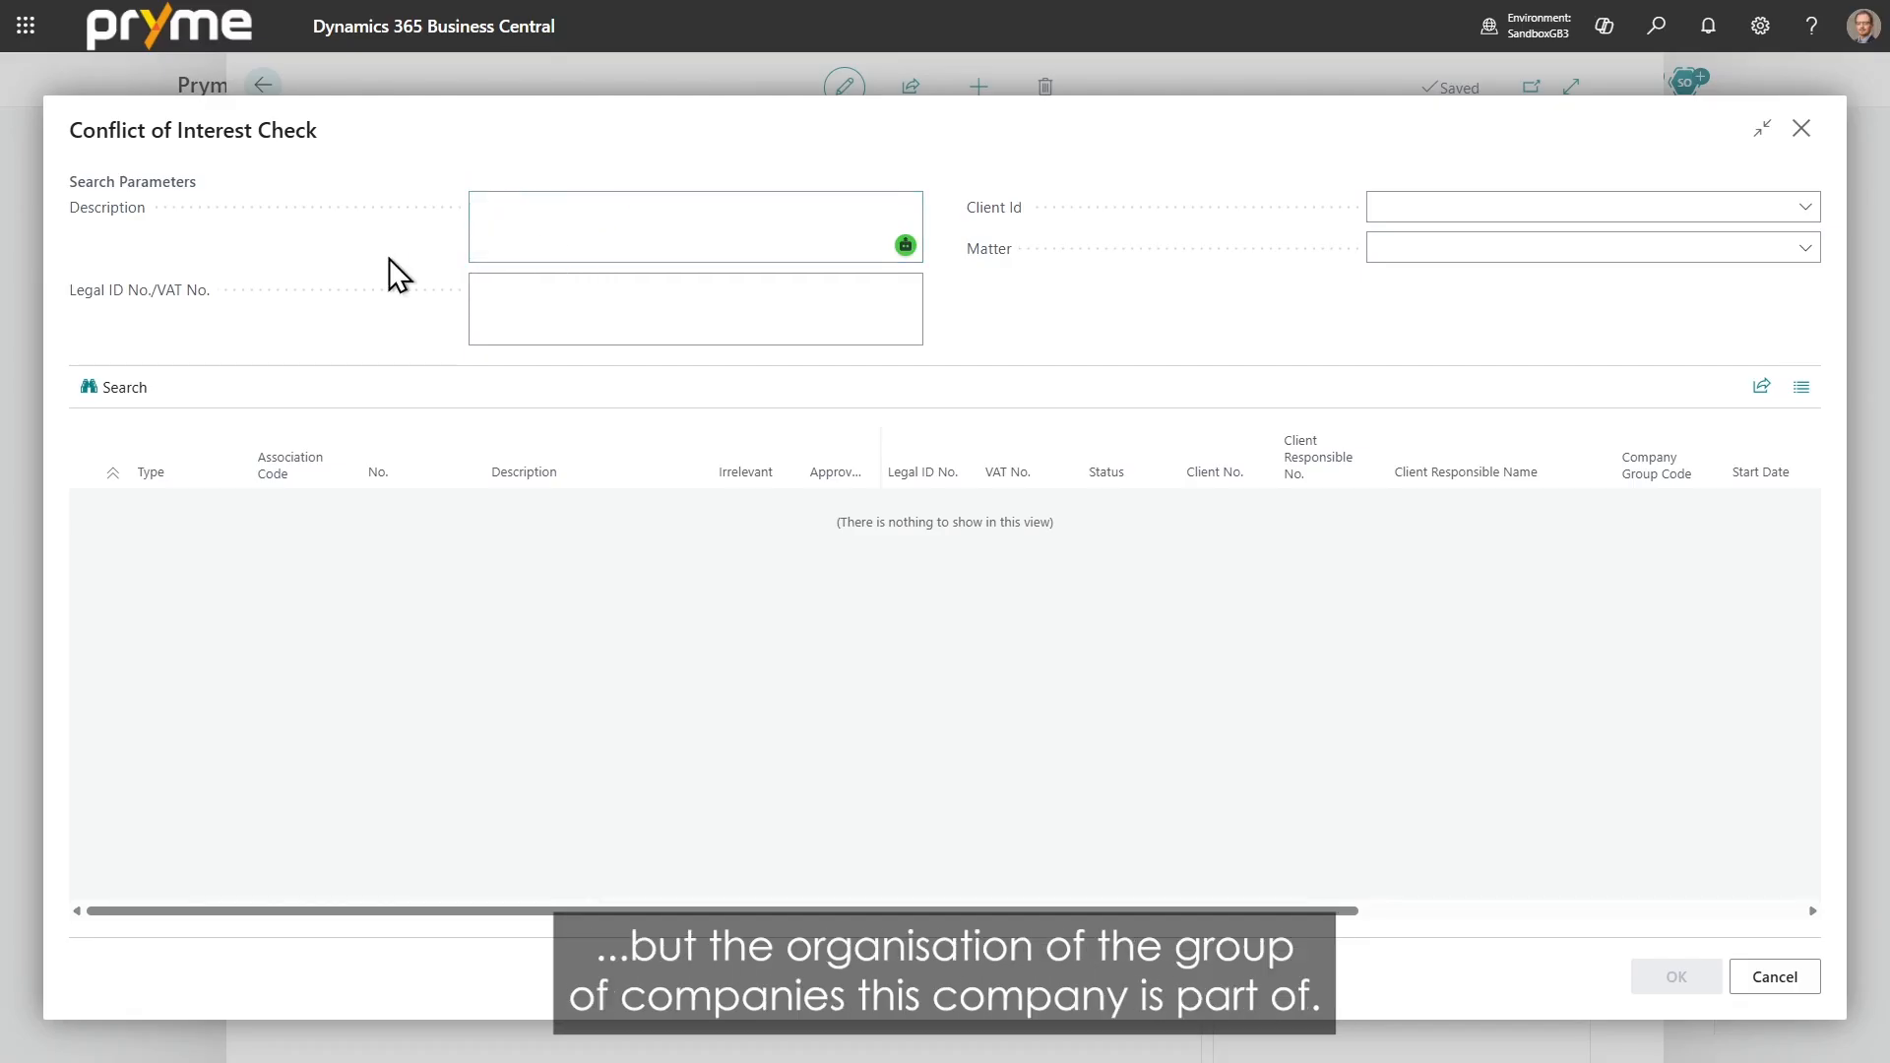
click(482, 238)
text(World Wide)
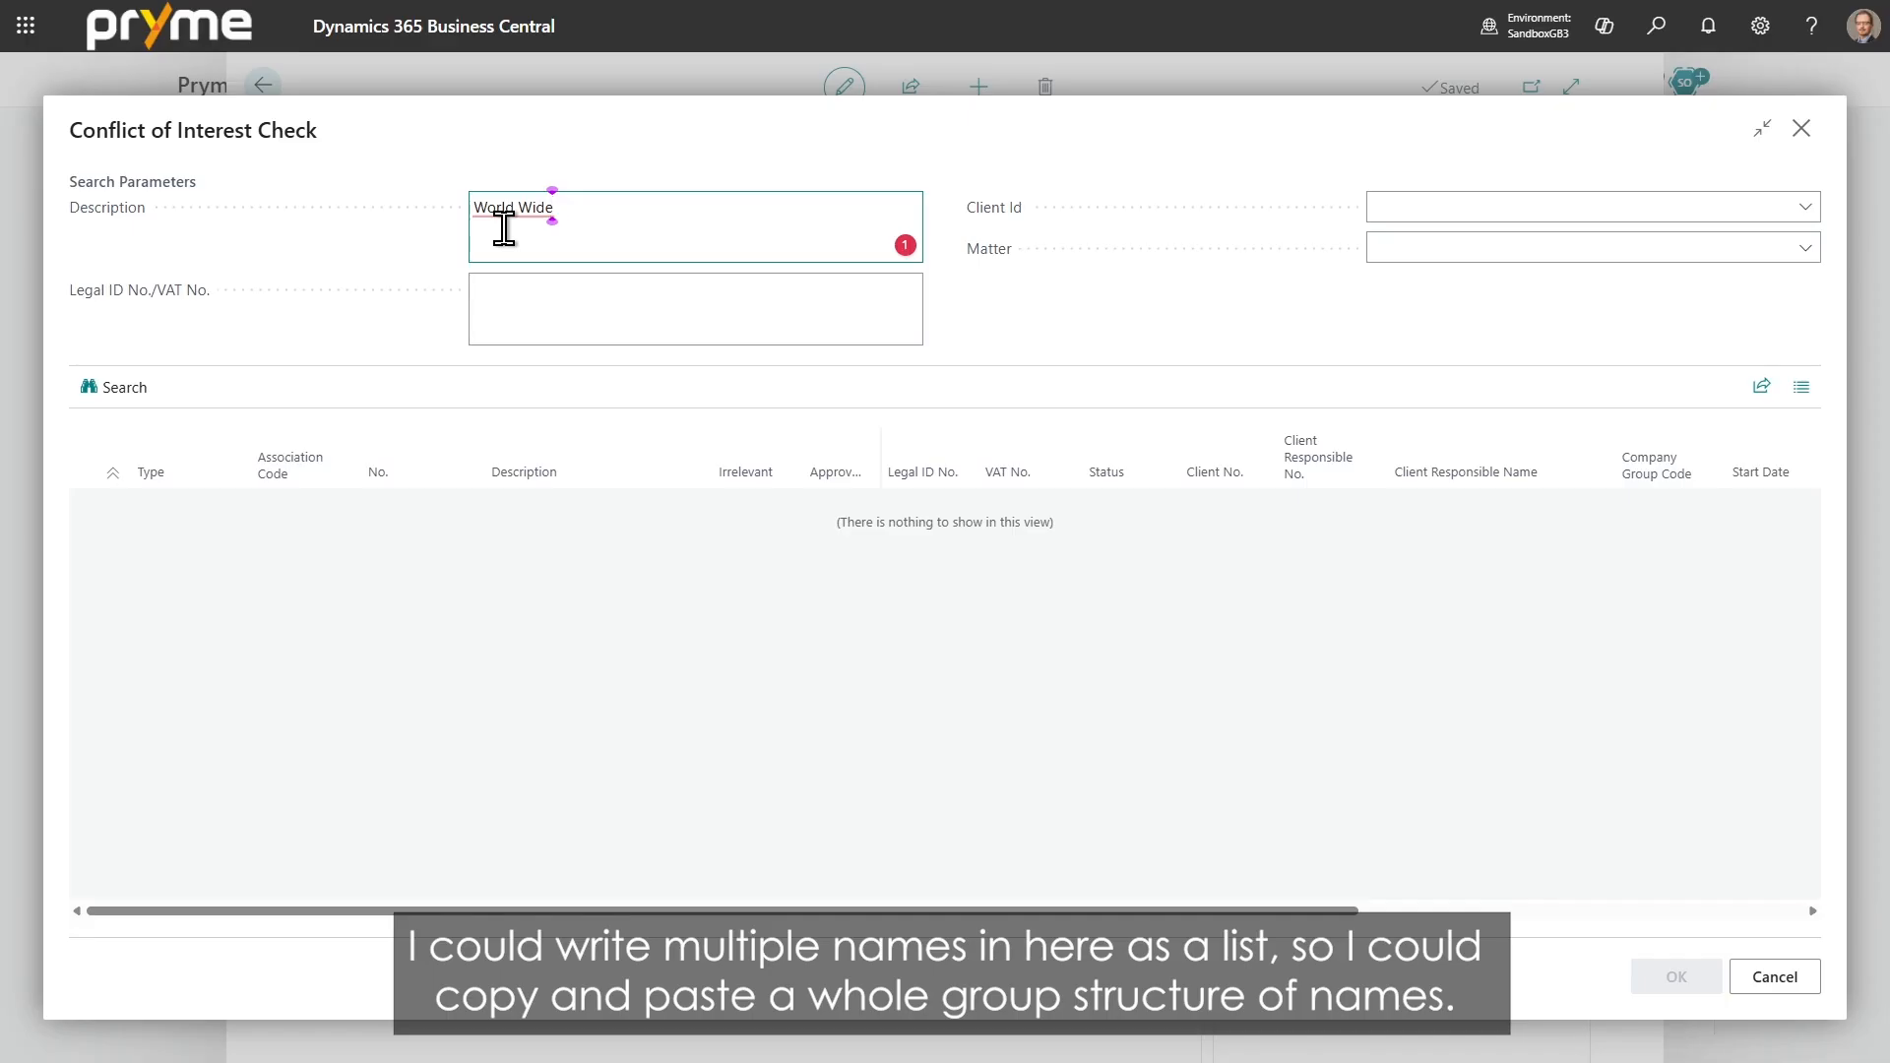
click(519, 309)
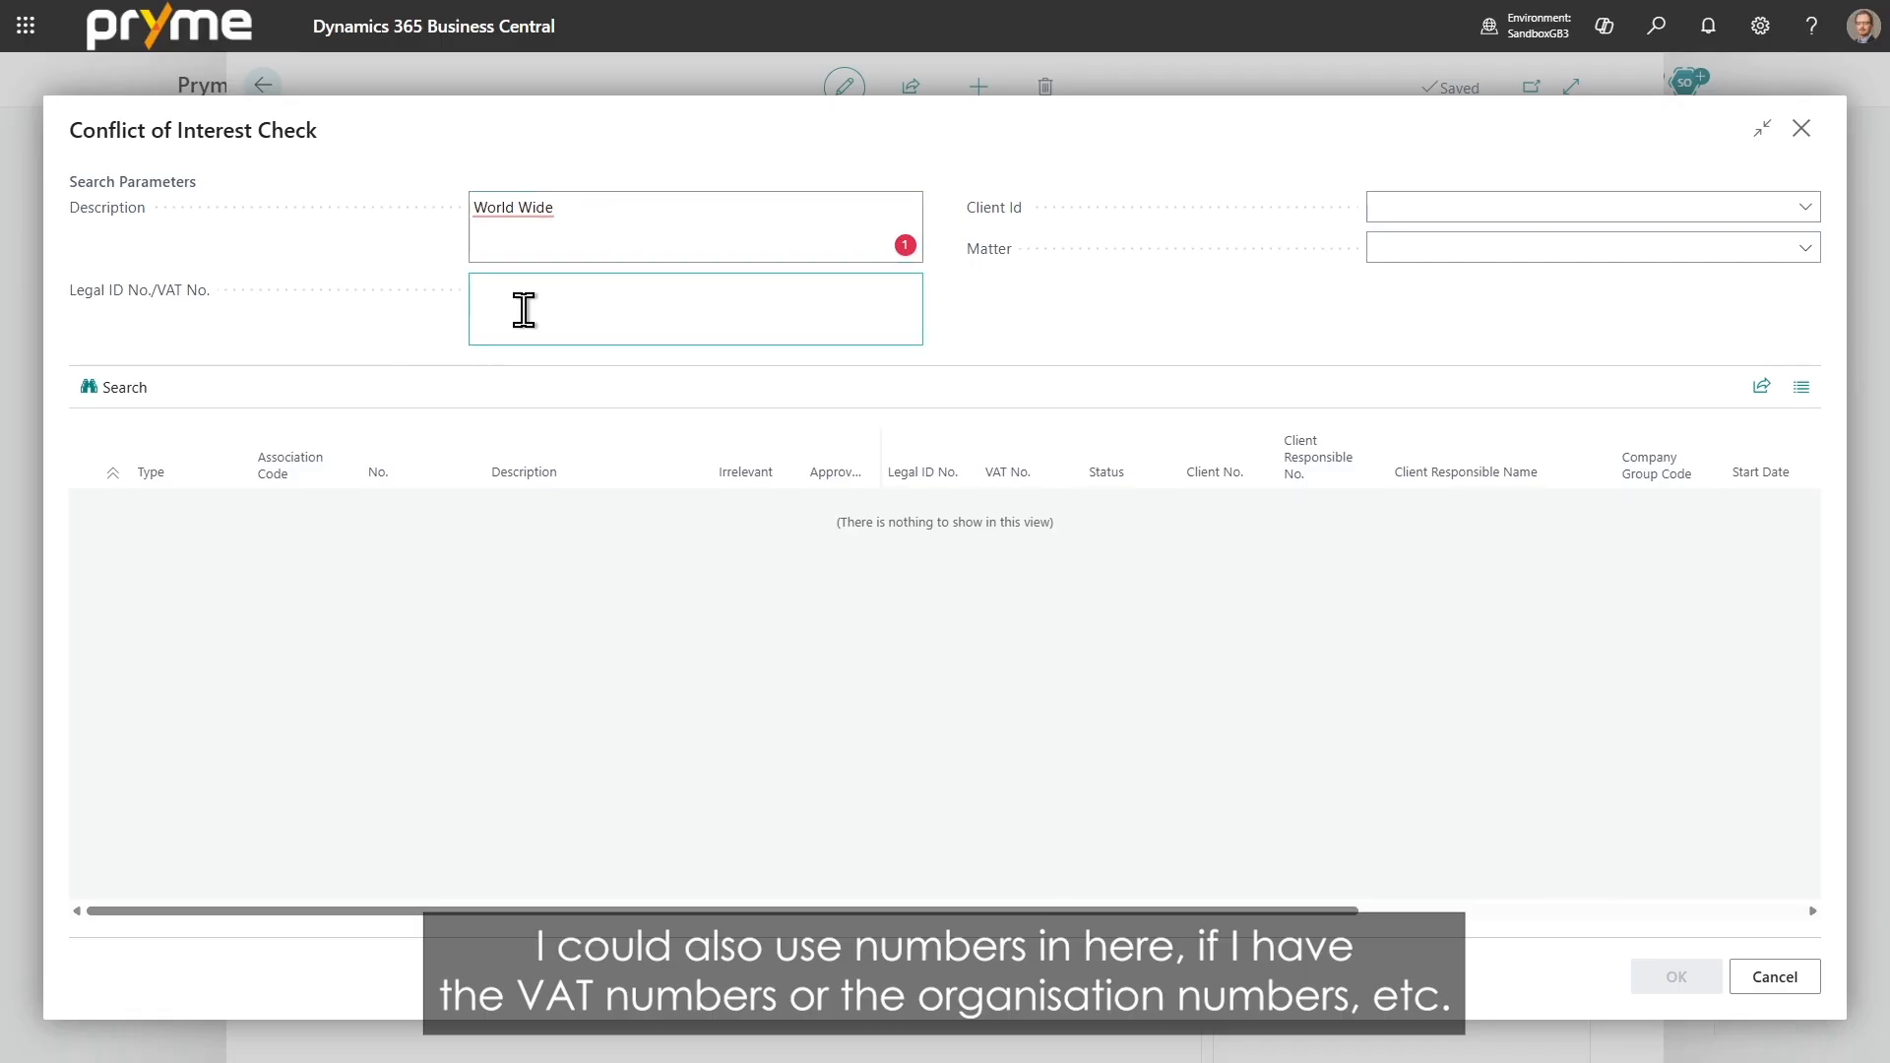
click(357, 328)
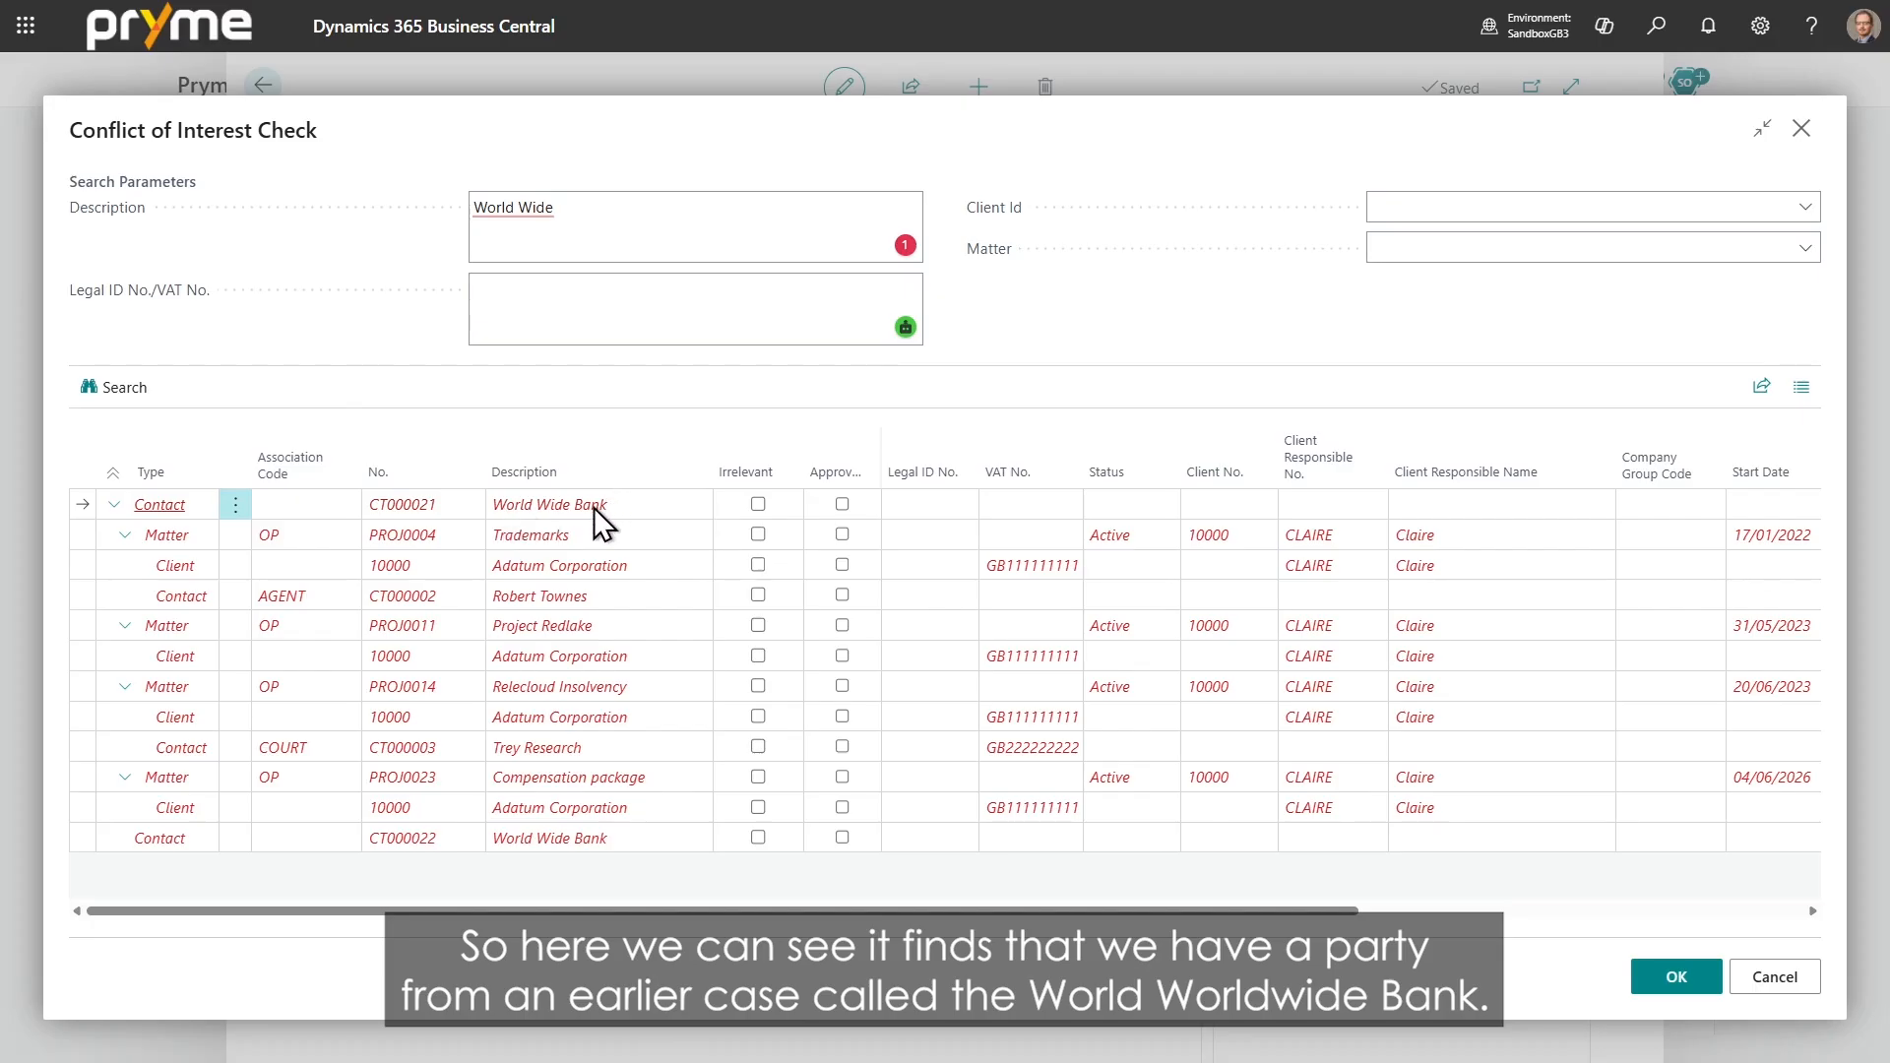
Mark both World Wide Bank contact results as approved instead of irrelevant and accept the conflict of interest check.
click(269, 540)
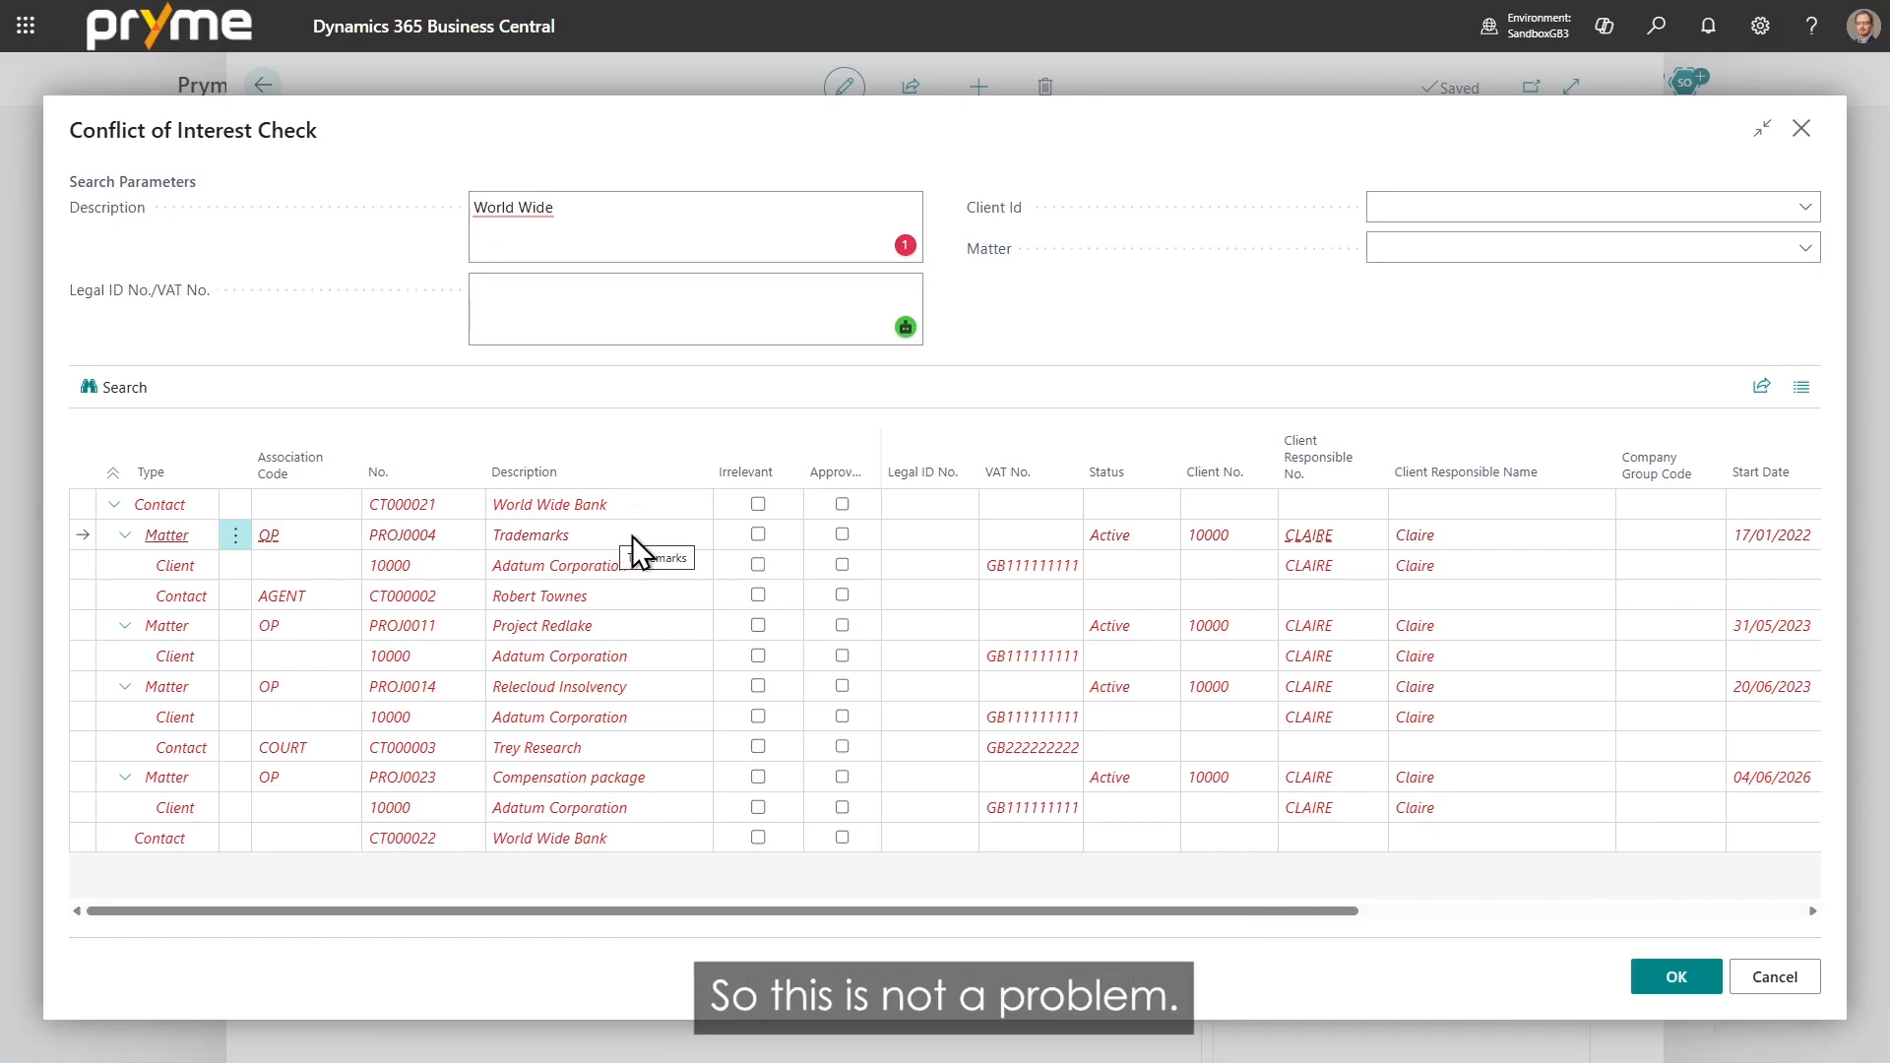
click(758, 504)
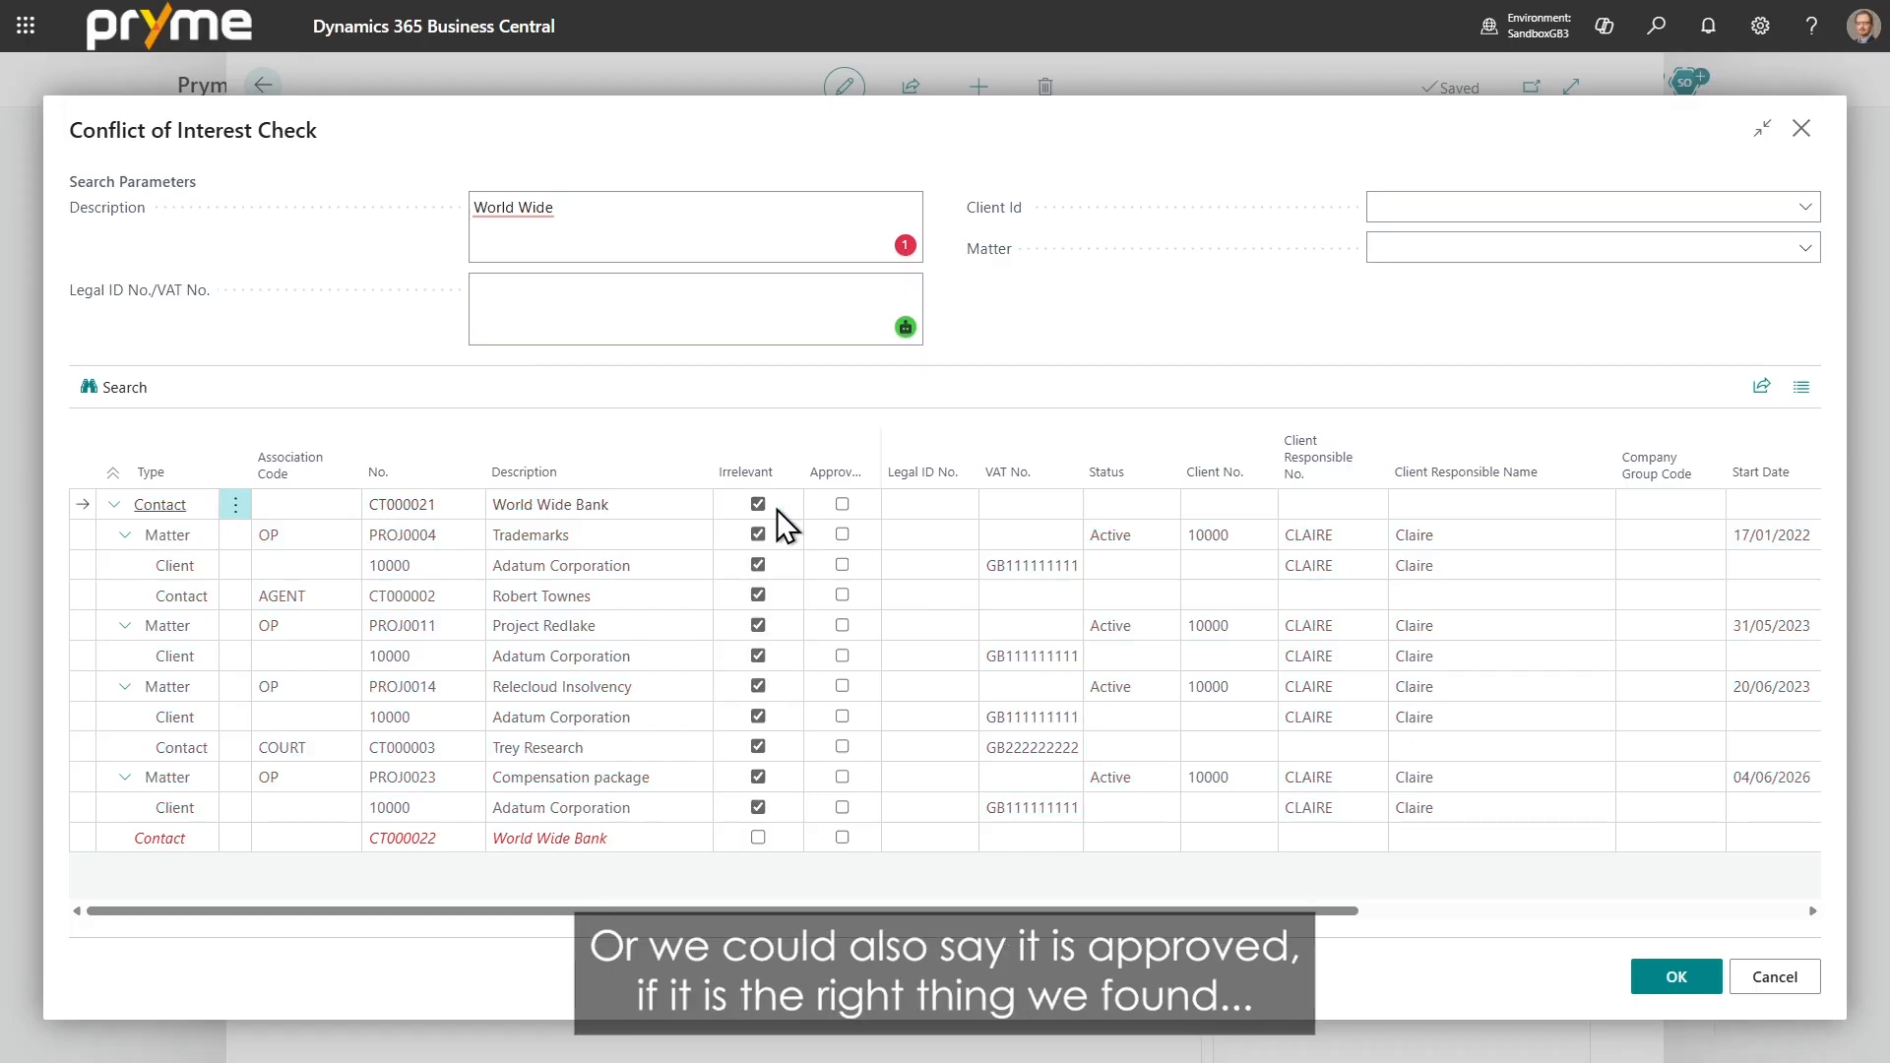
click(841, 504)
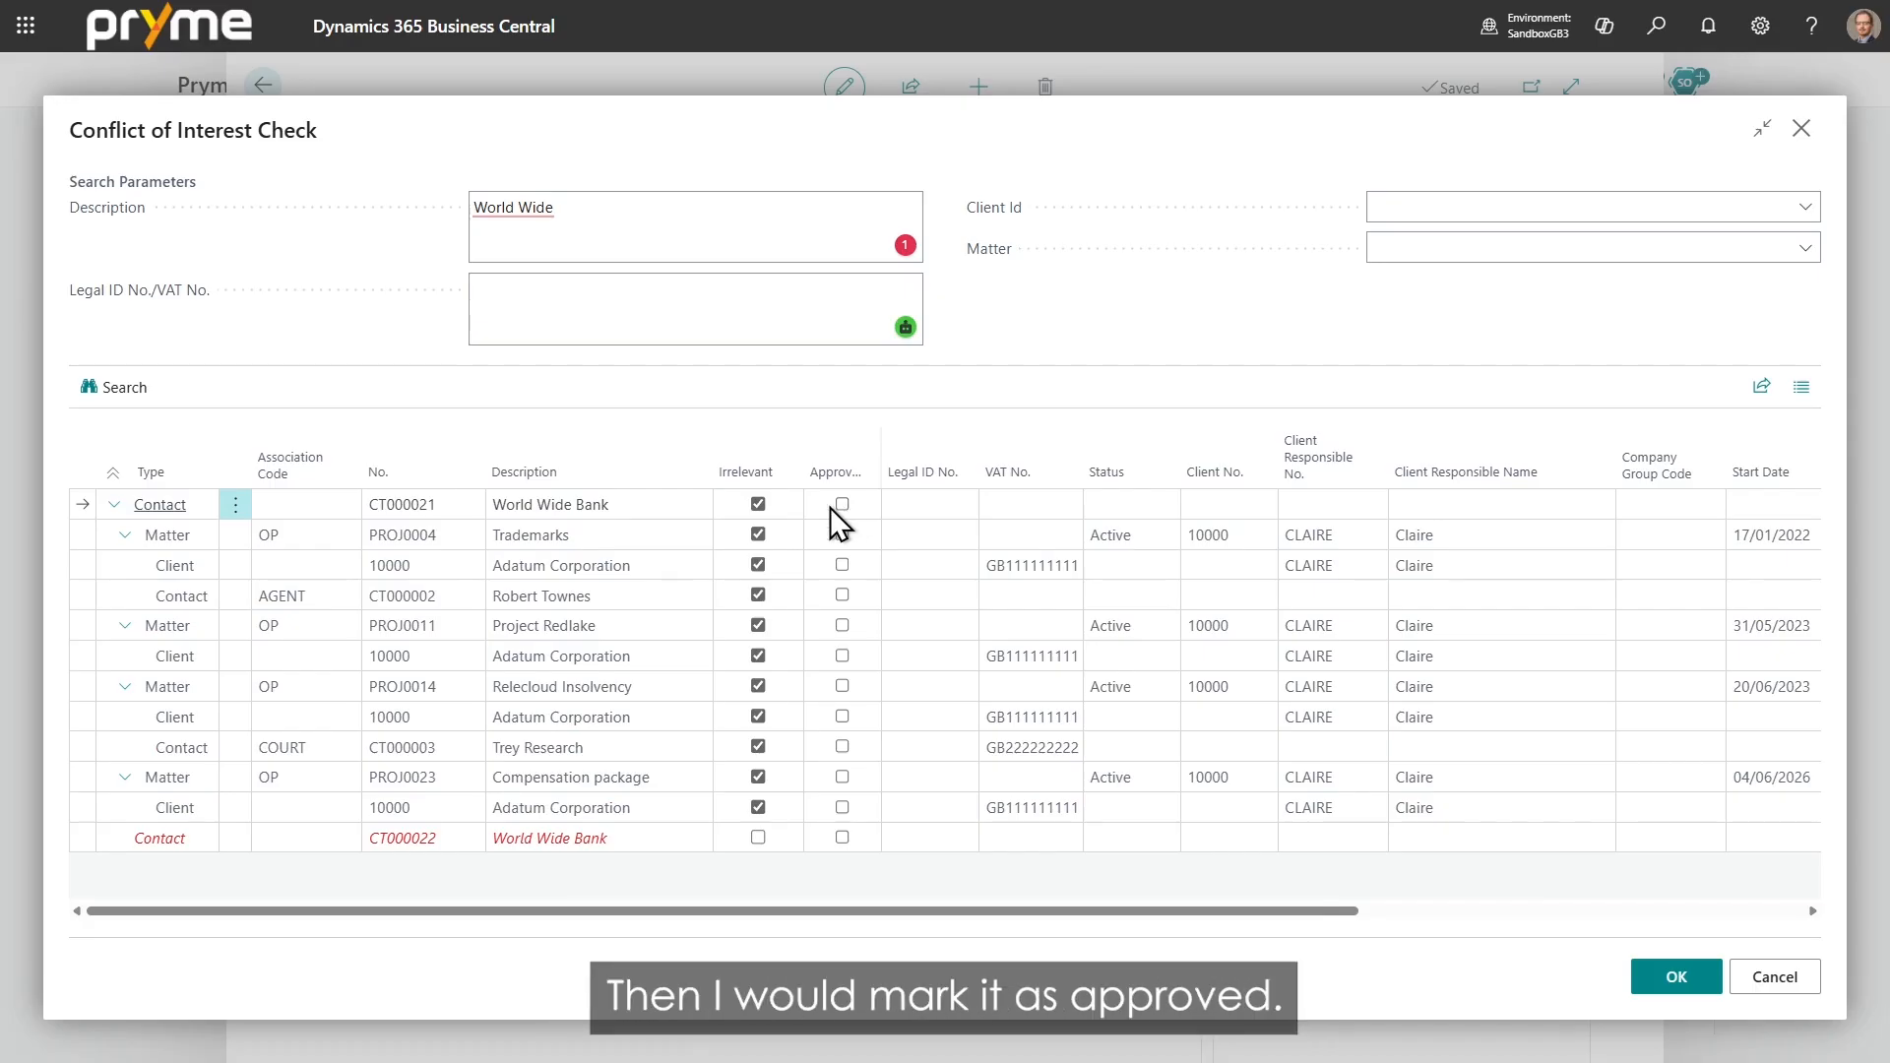
click(758, 504)
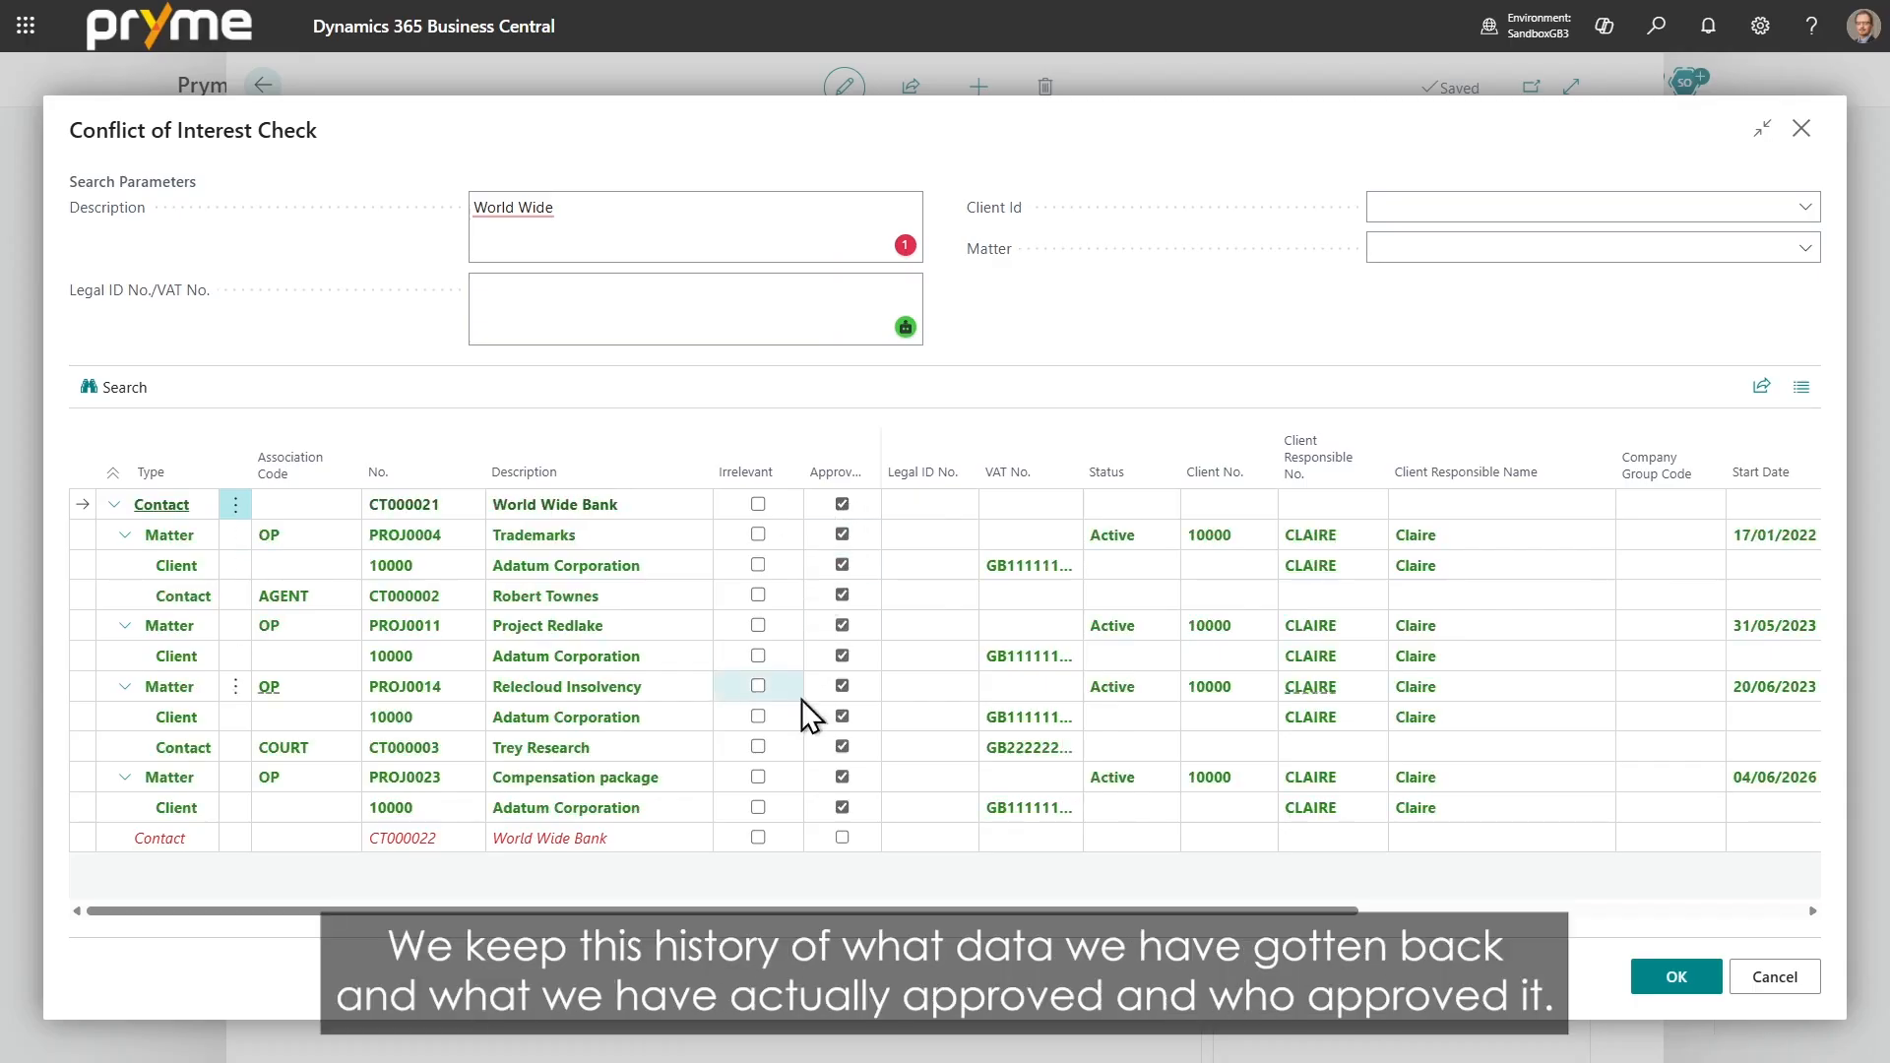
click(842, 838)
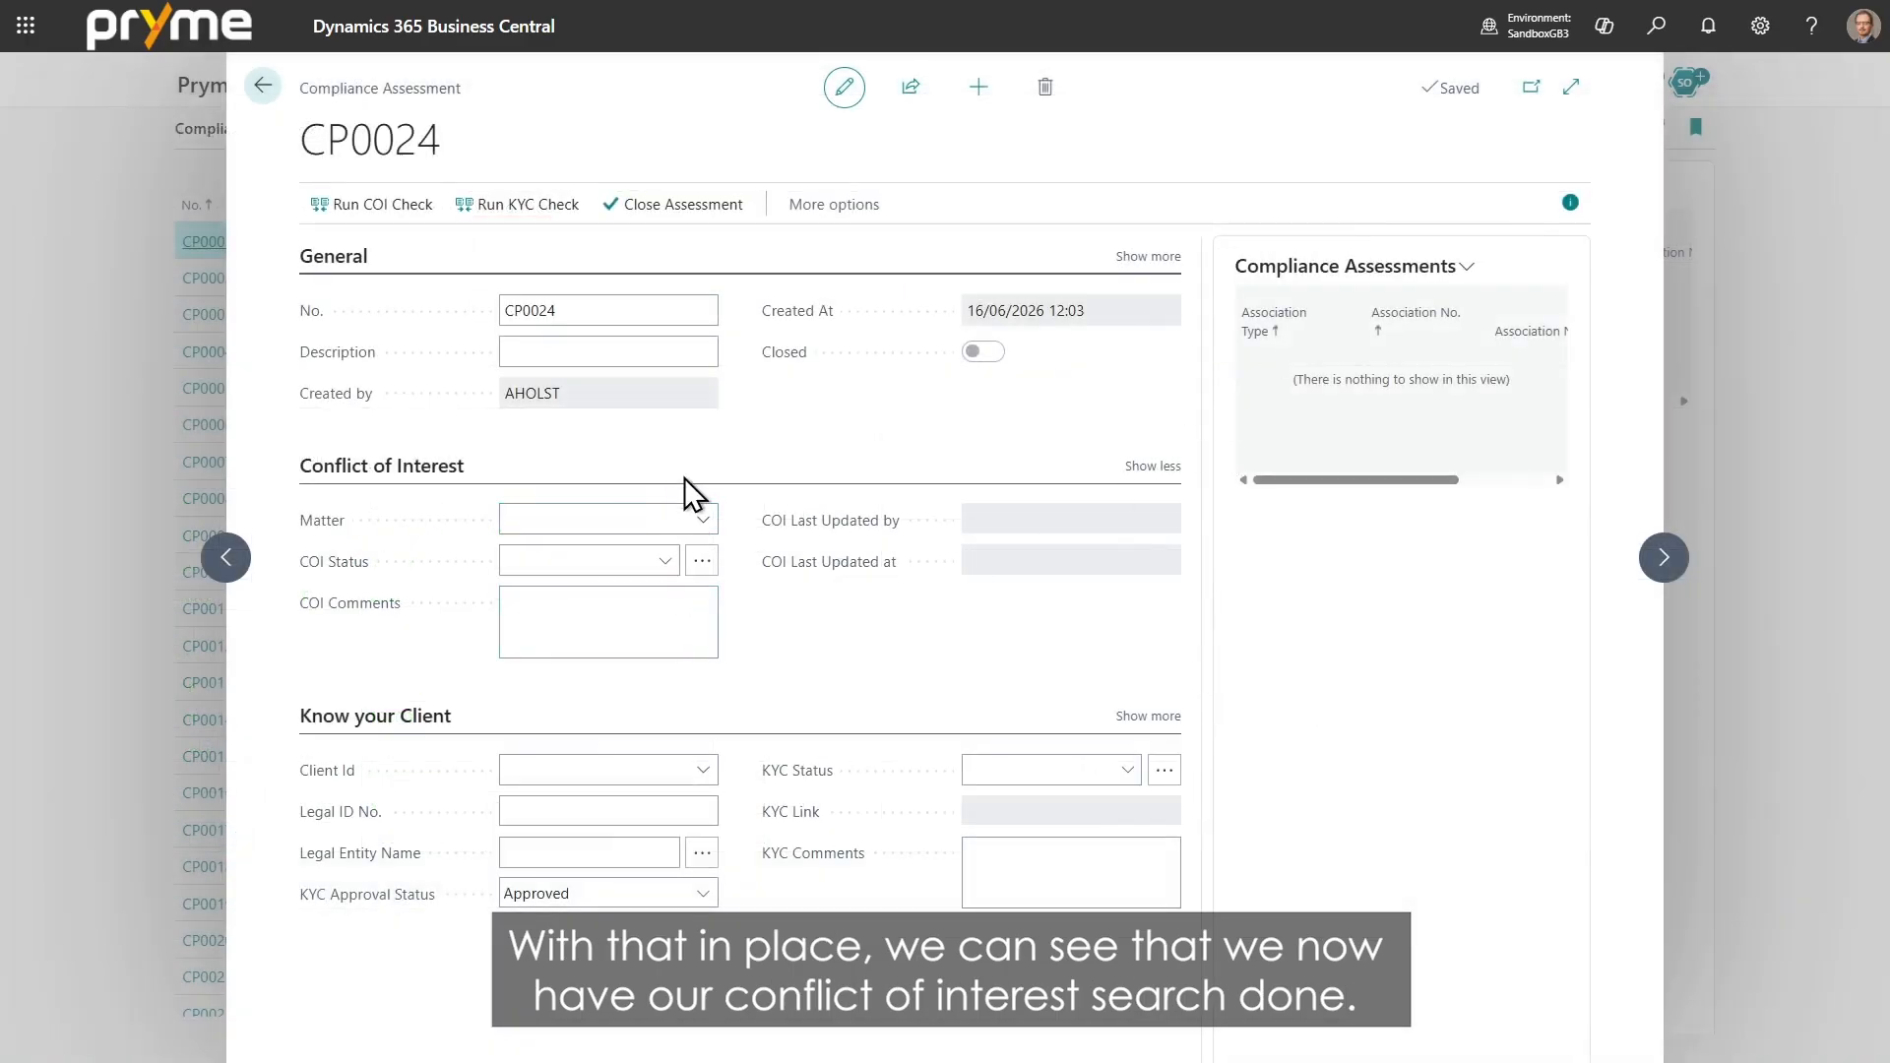
Set the assessment's COI Status to Approved and close the assessment.
click(663, 561)
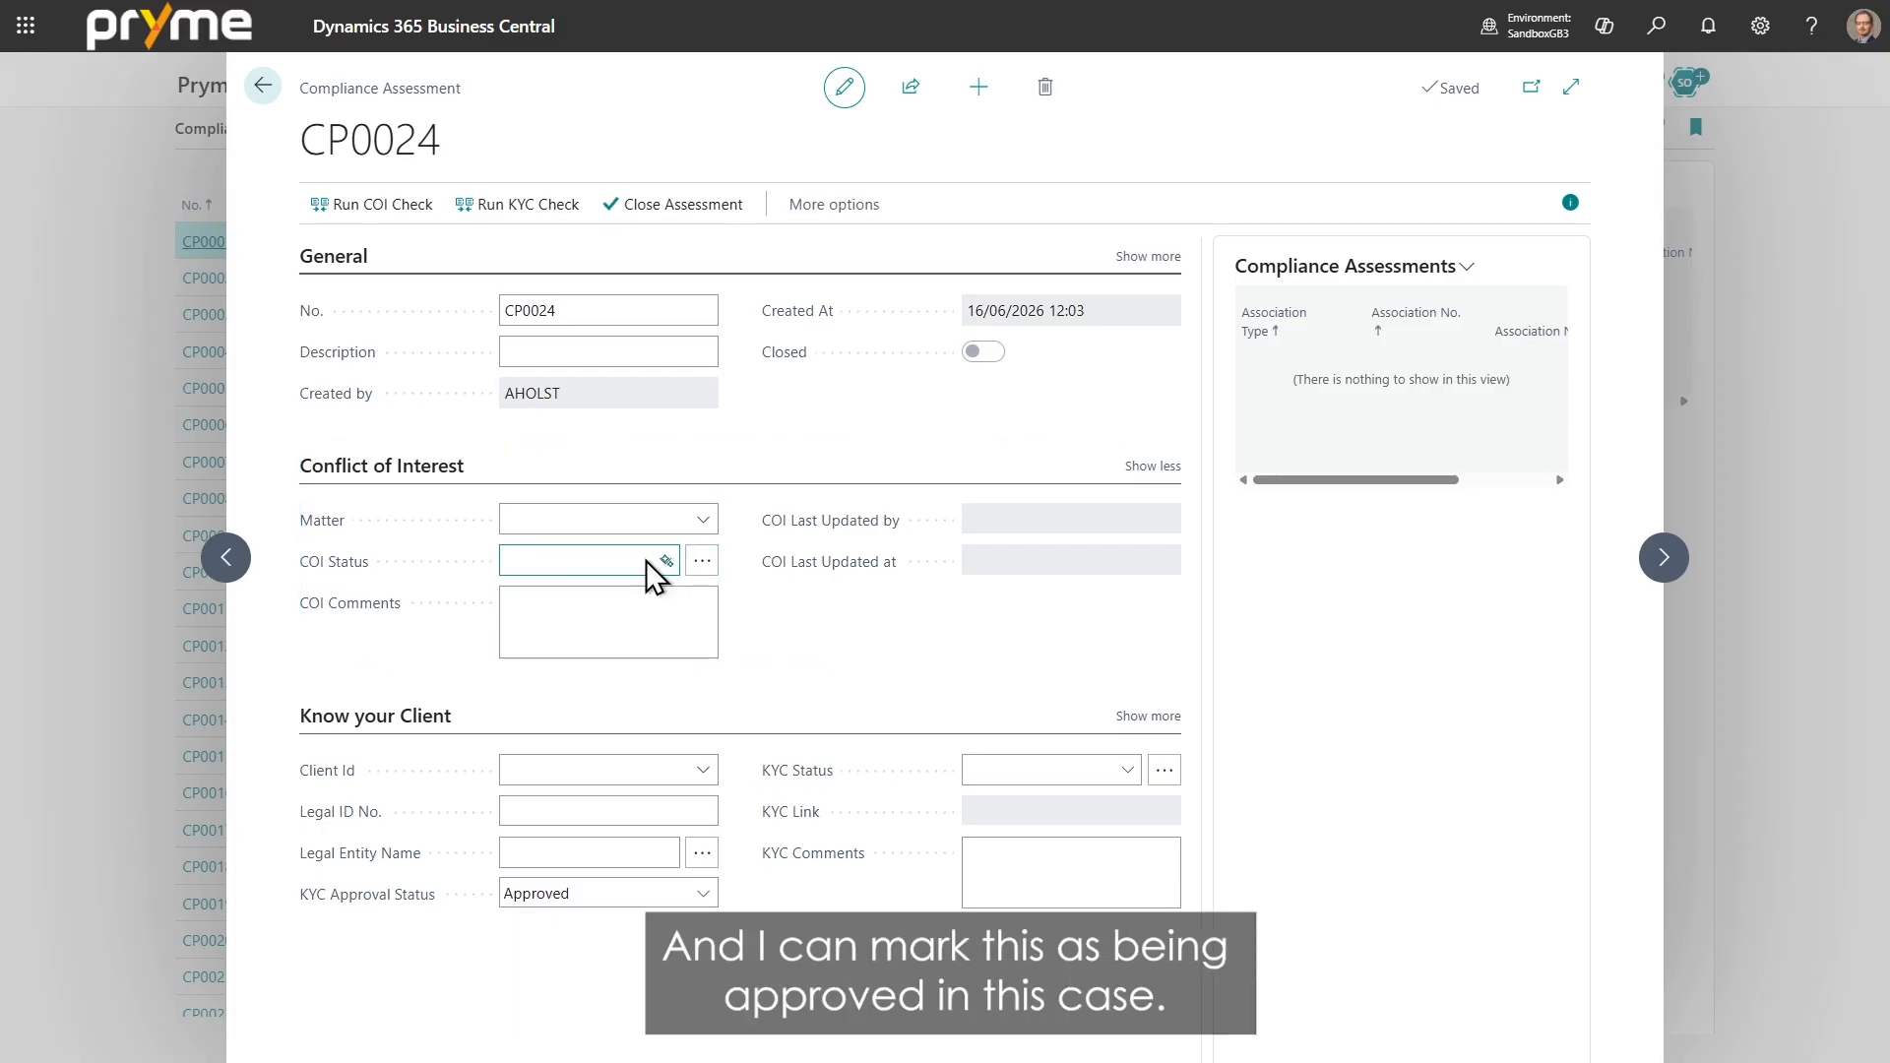
click(571, 695)
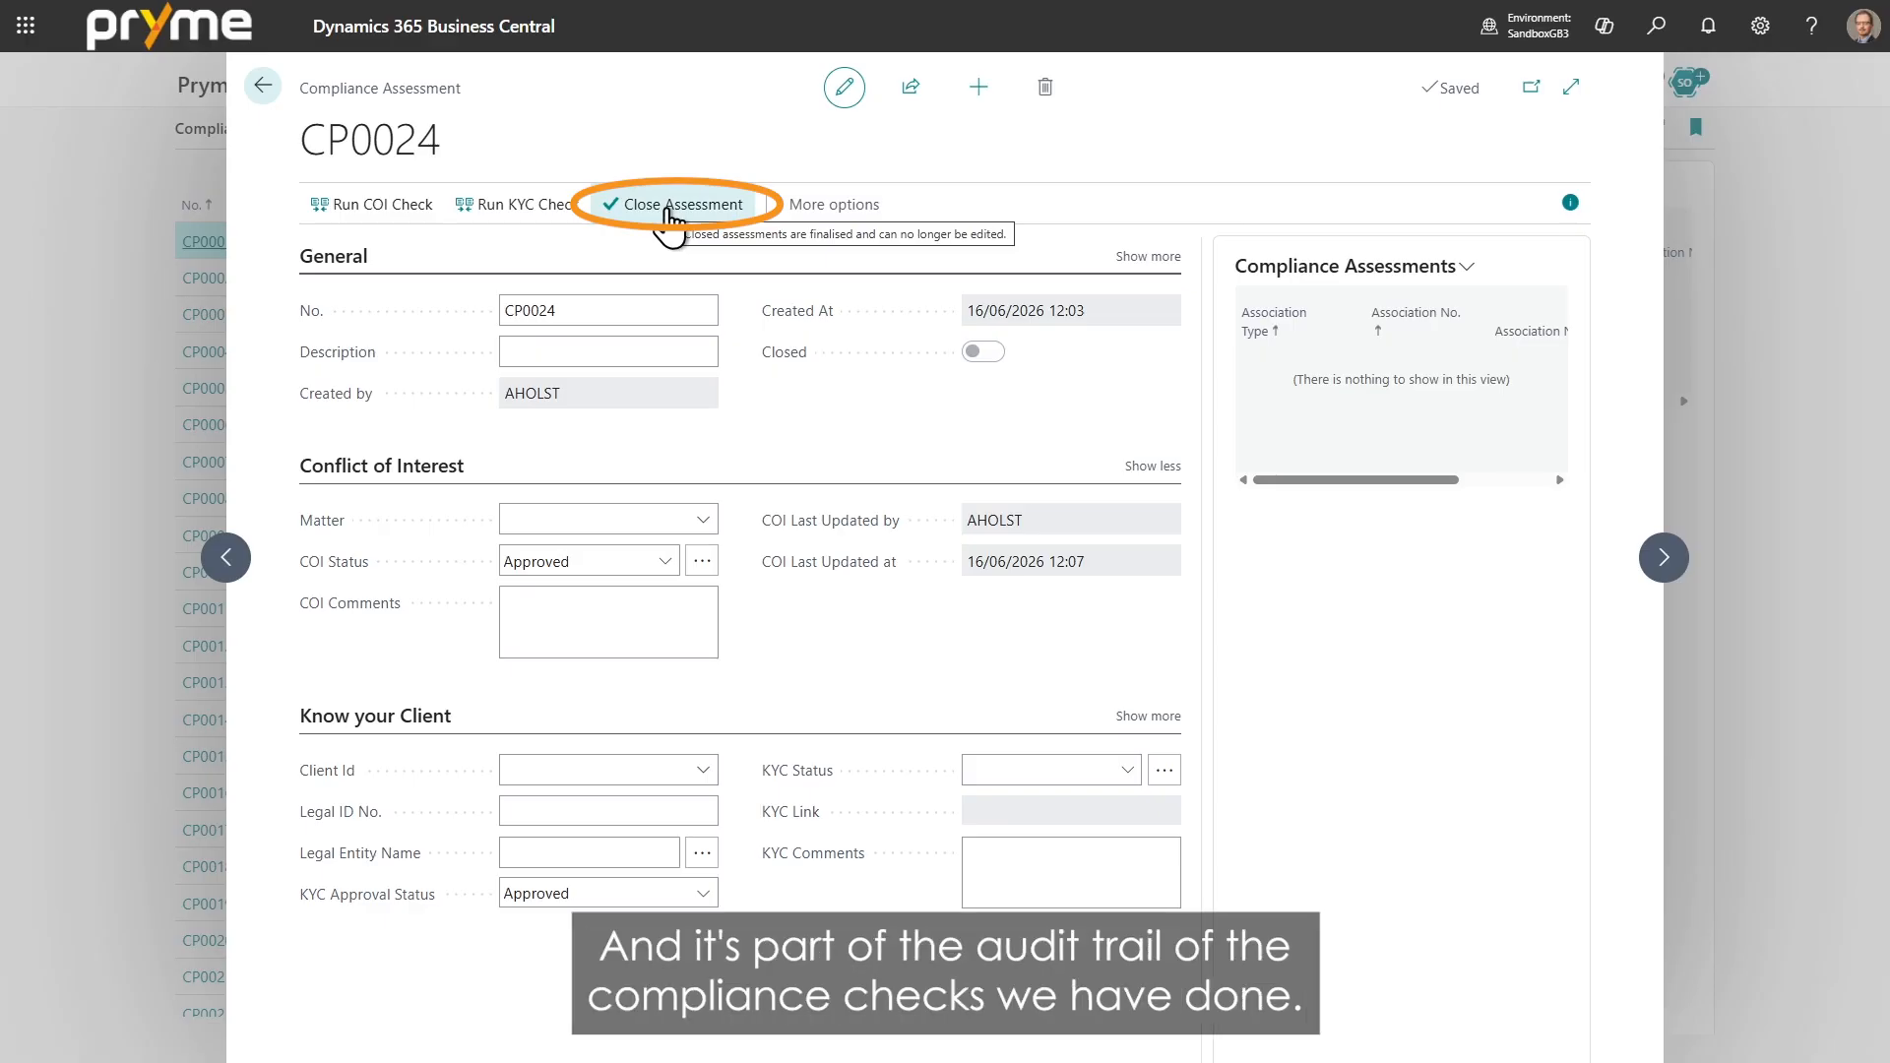
click(667, 211)
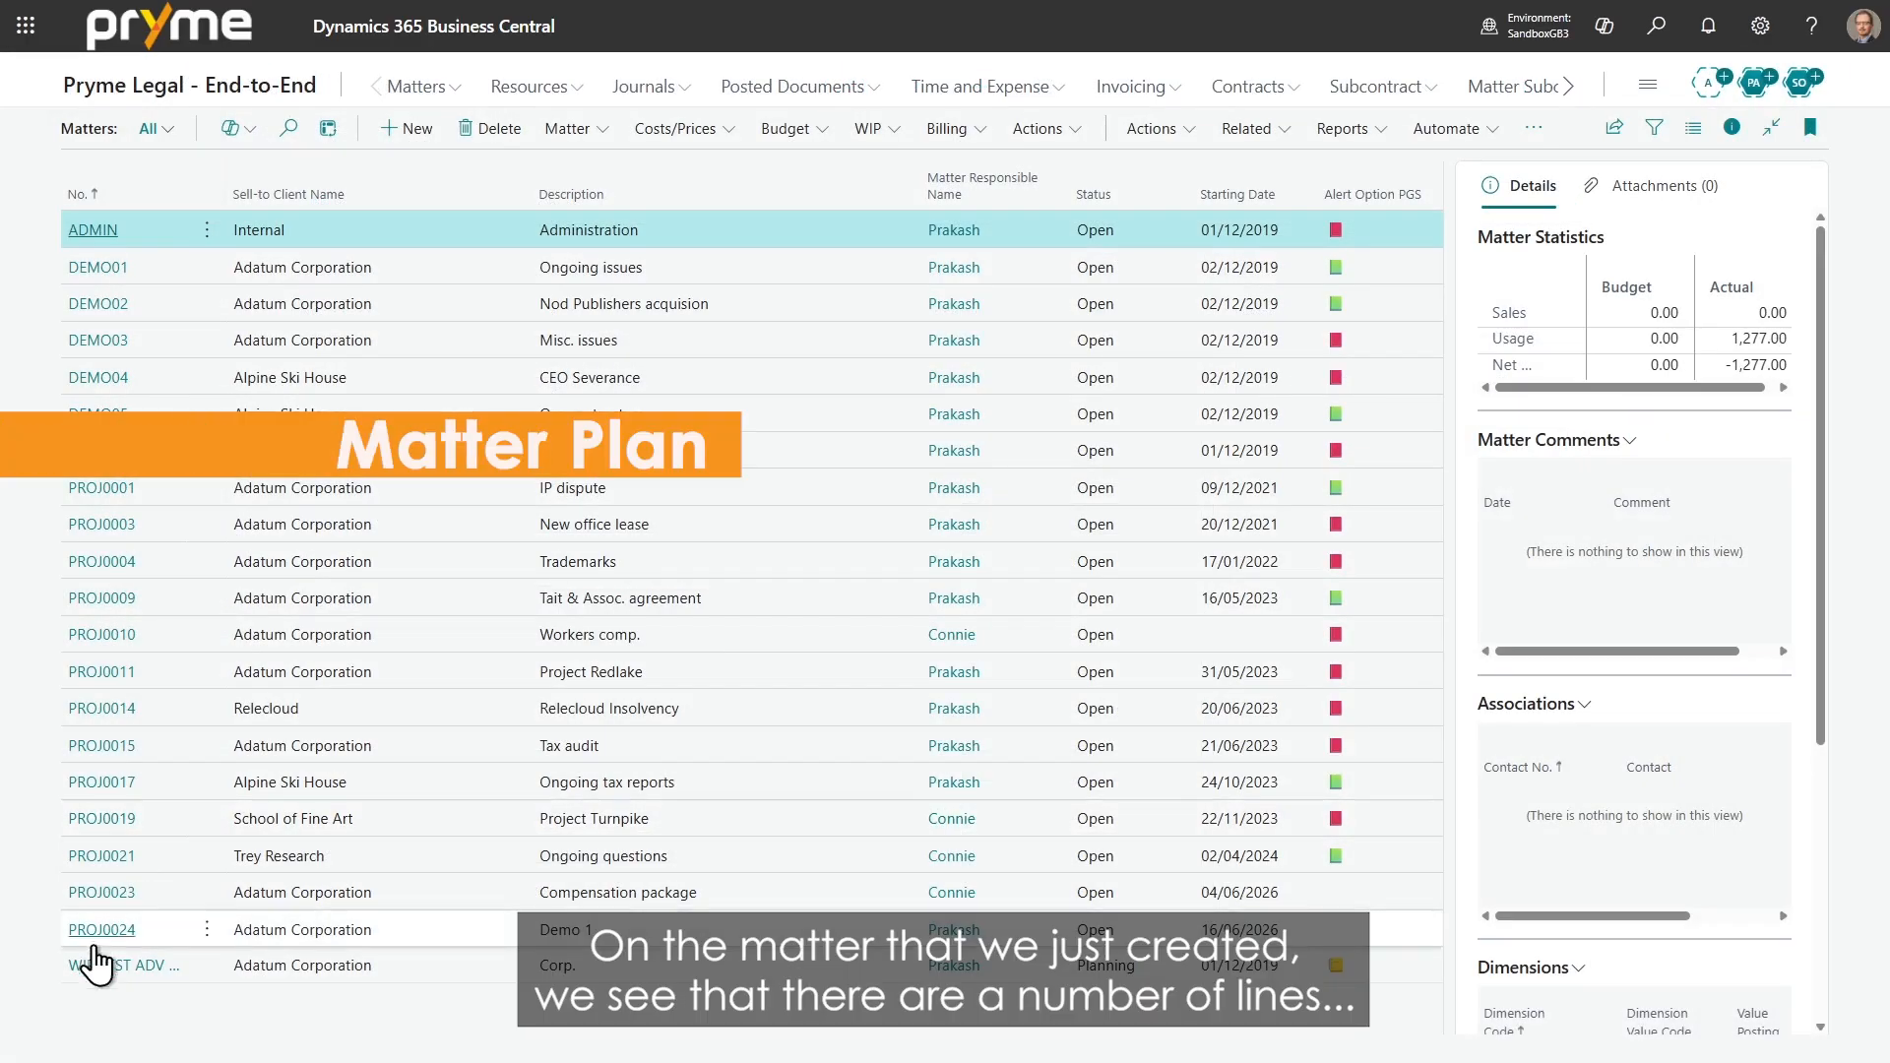
Open the Demo 1 matter plan from the matters list and review its deadline options and invoicing instructions.
click(95, 931)
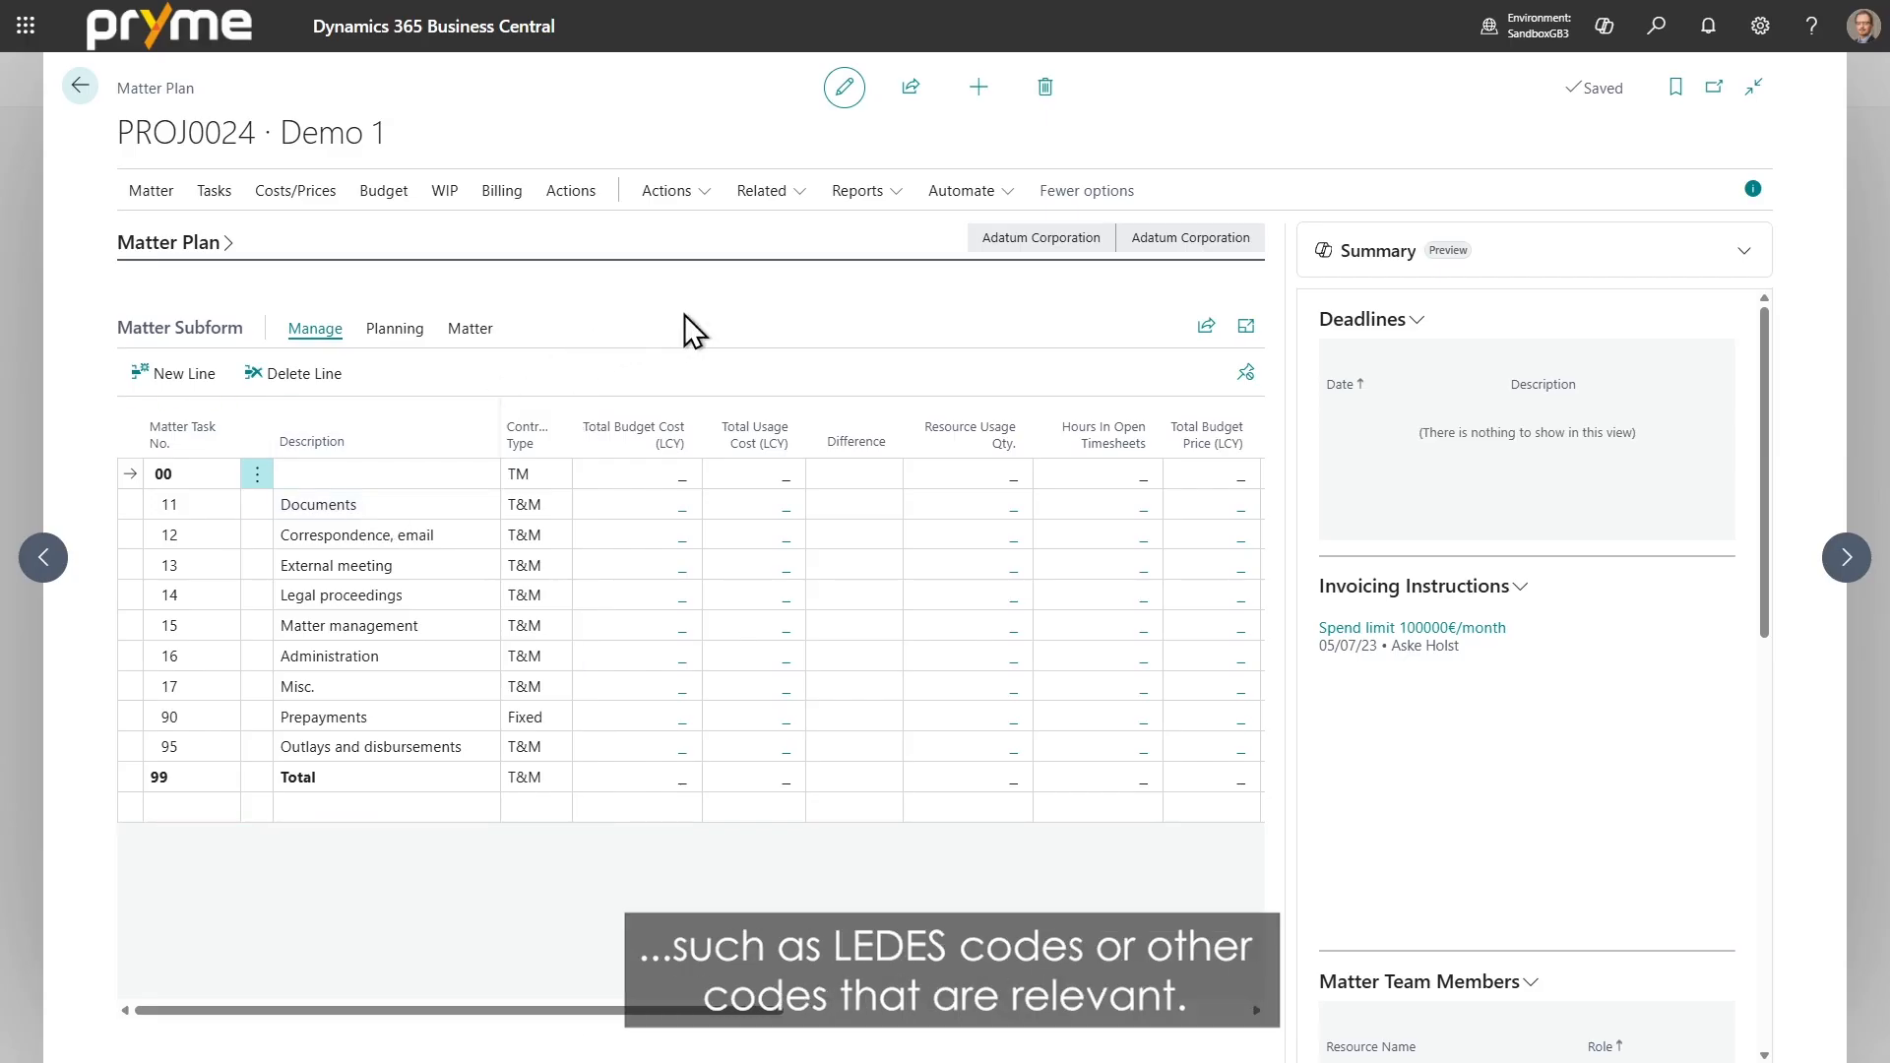
click(1417, 320)
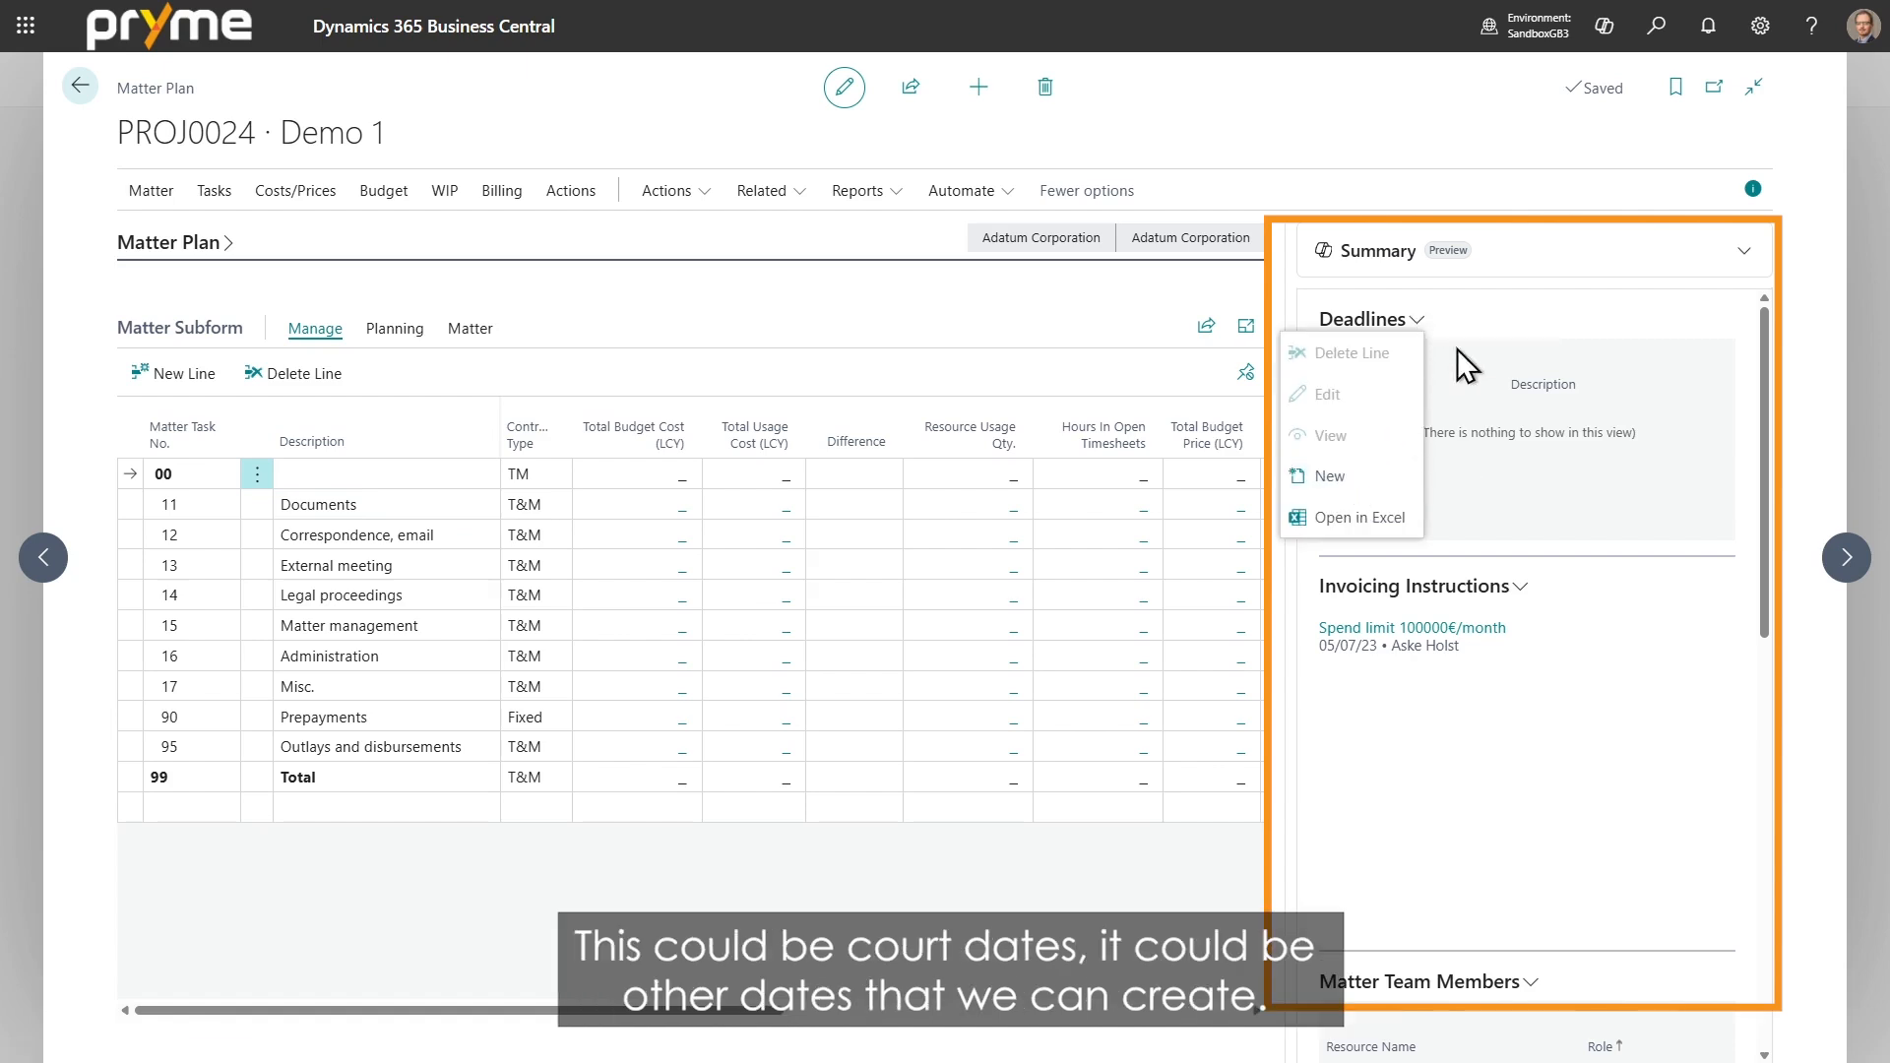
click(1474, 323)
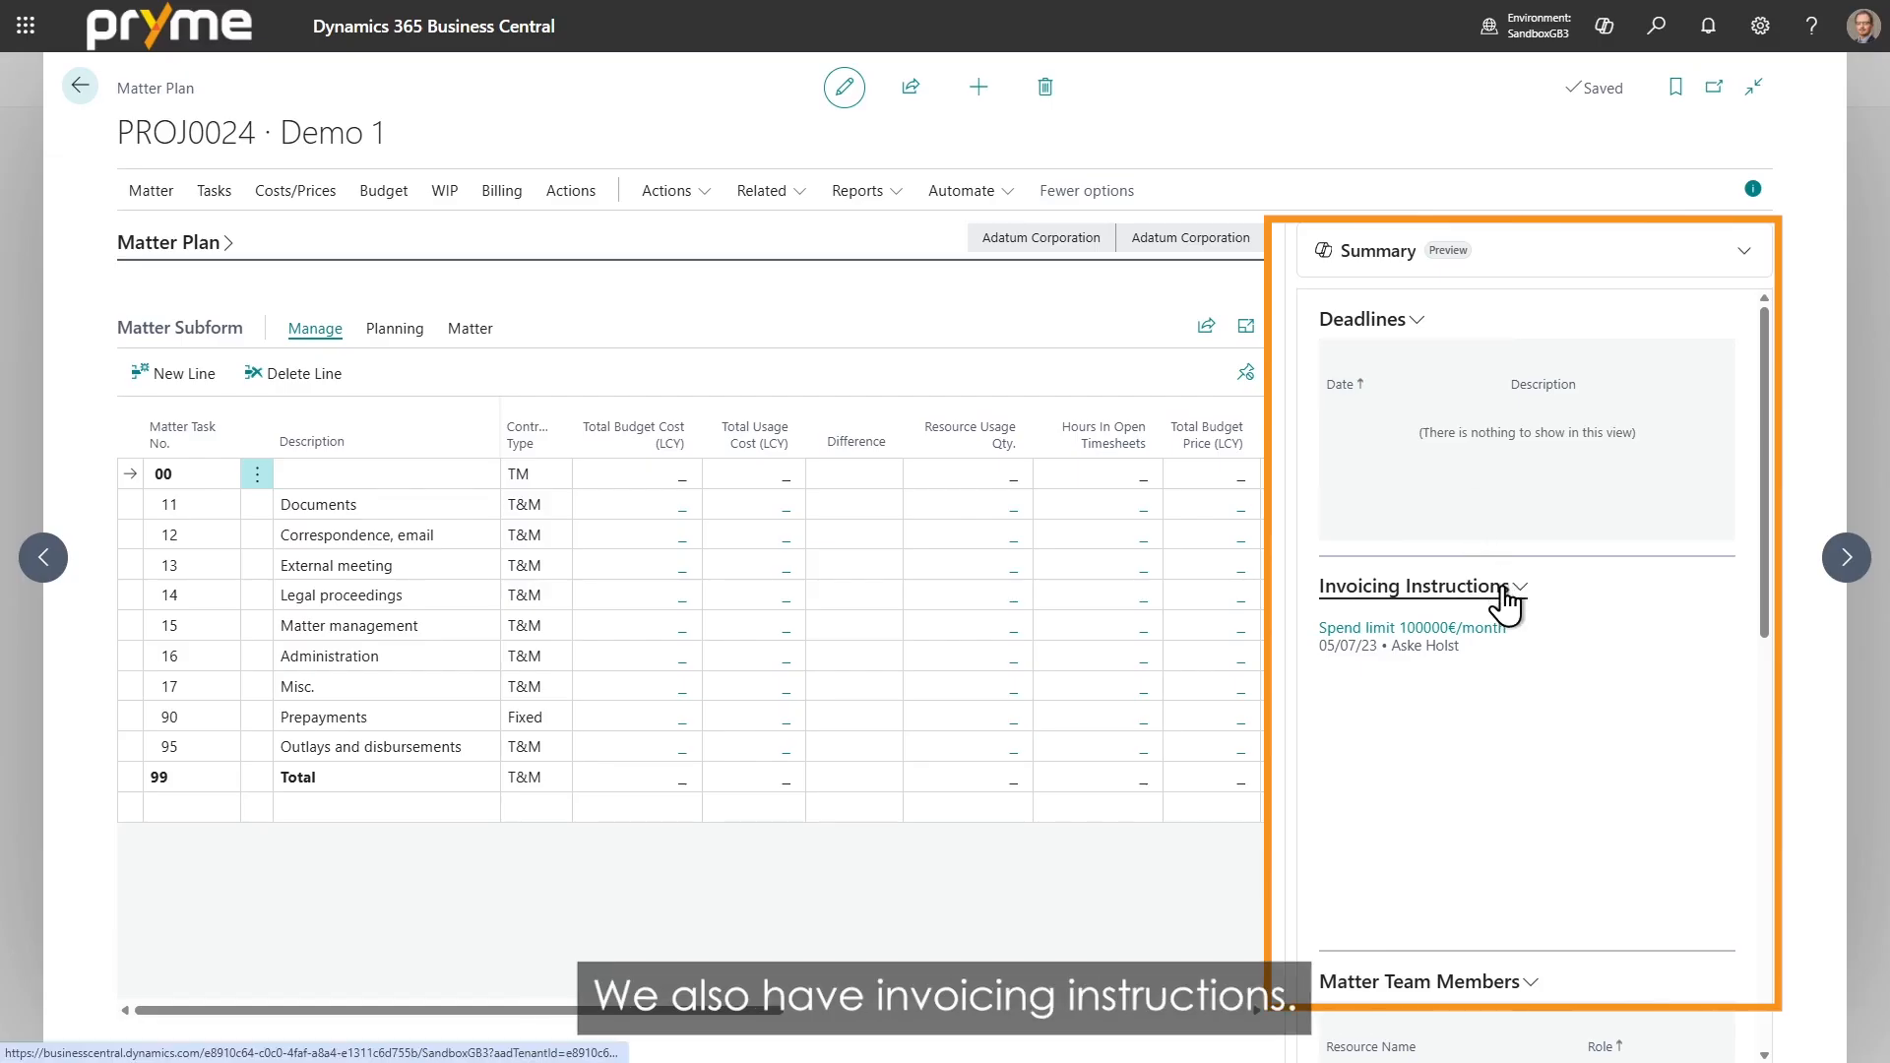
mouse_move(1494, 650)
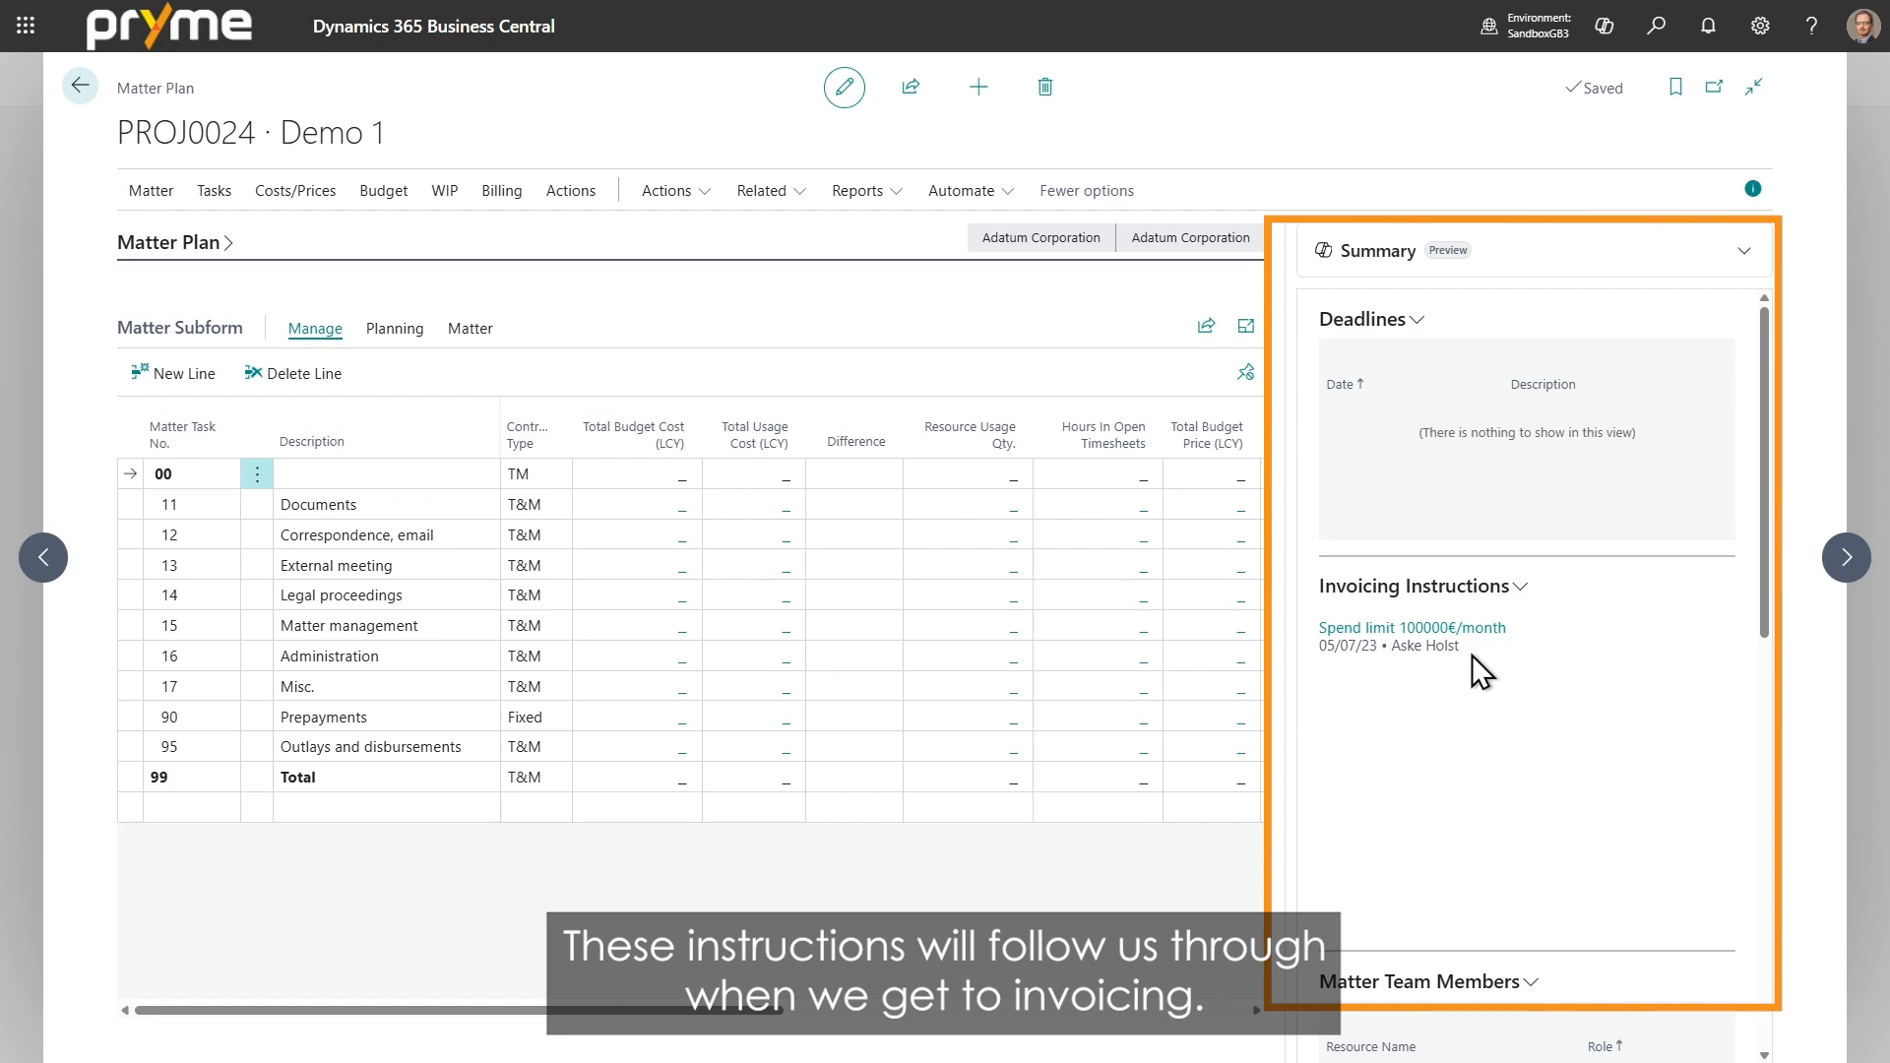
Add a resource to the Demo 1 matter team with the role LC (Lead counsel) and return to the matter plan.
scroll(1472, 653, down, 5)
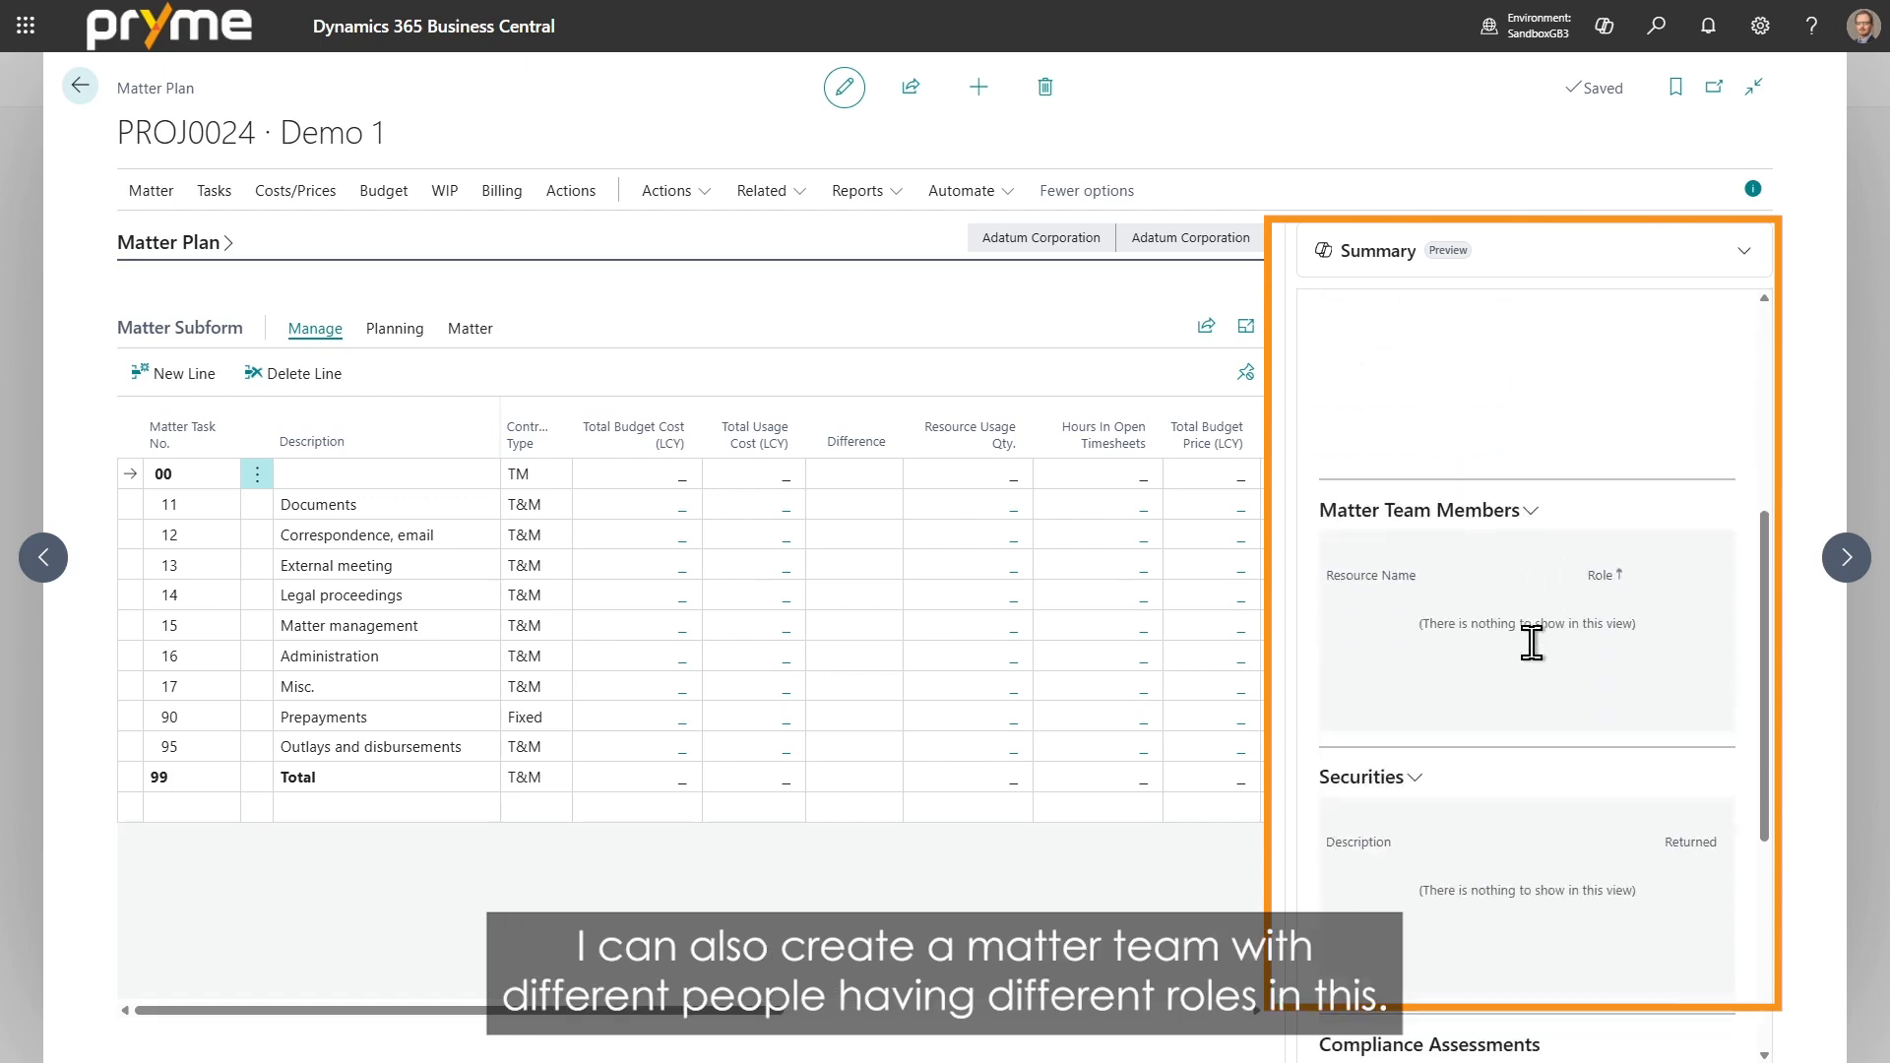
click(1524, 490)
click(1465, 649)
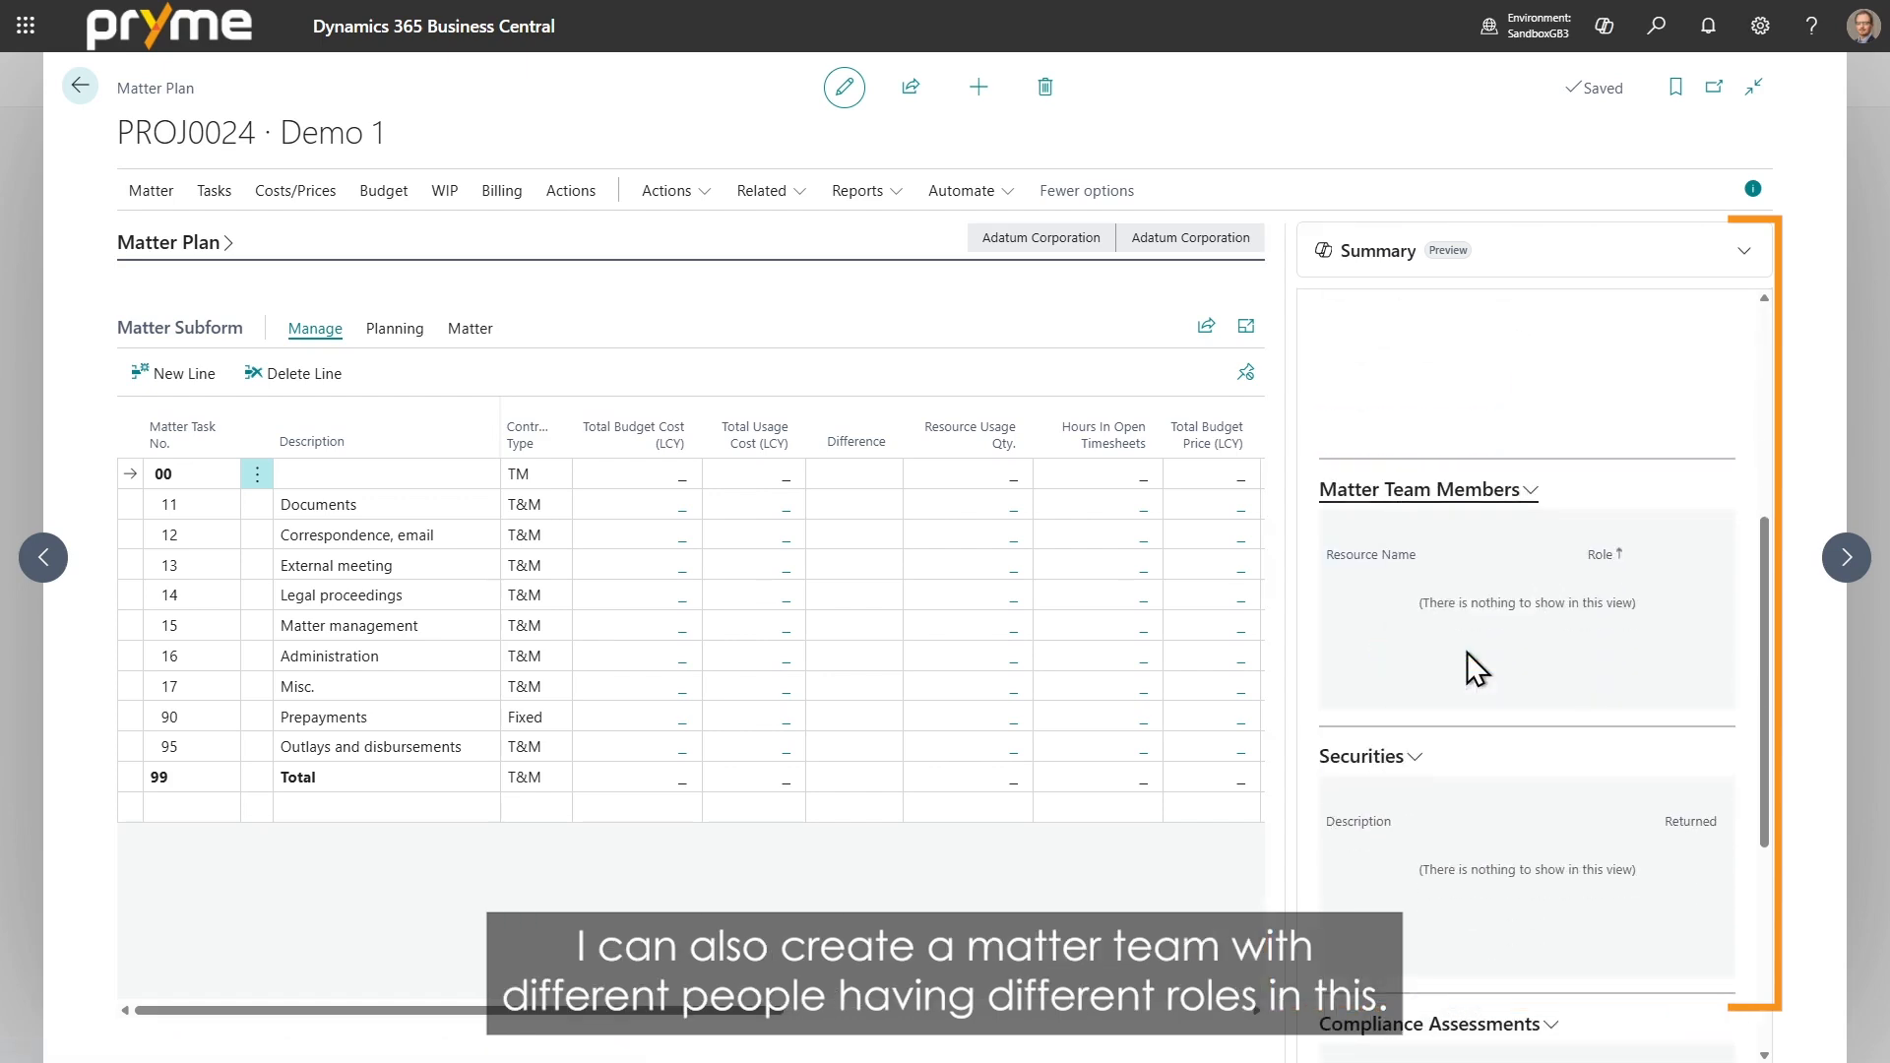
click(837, 236)
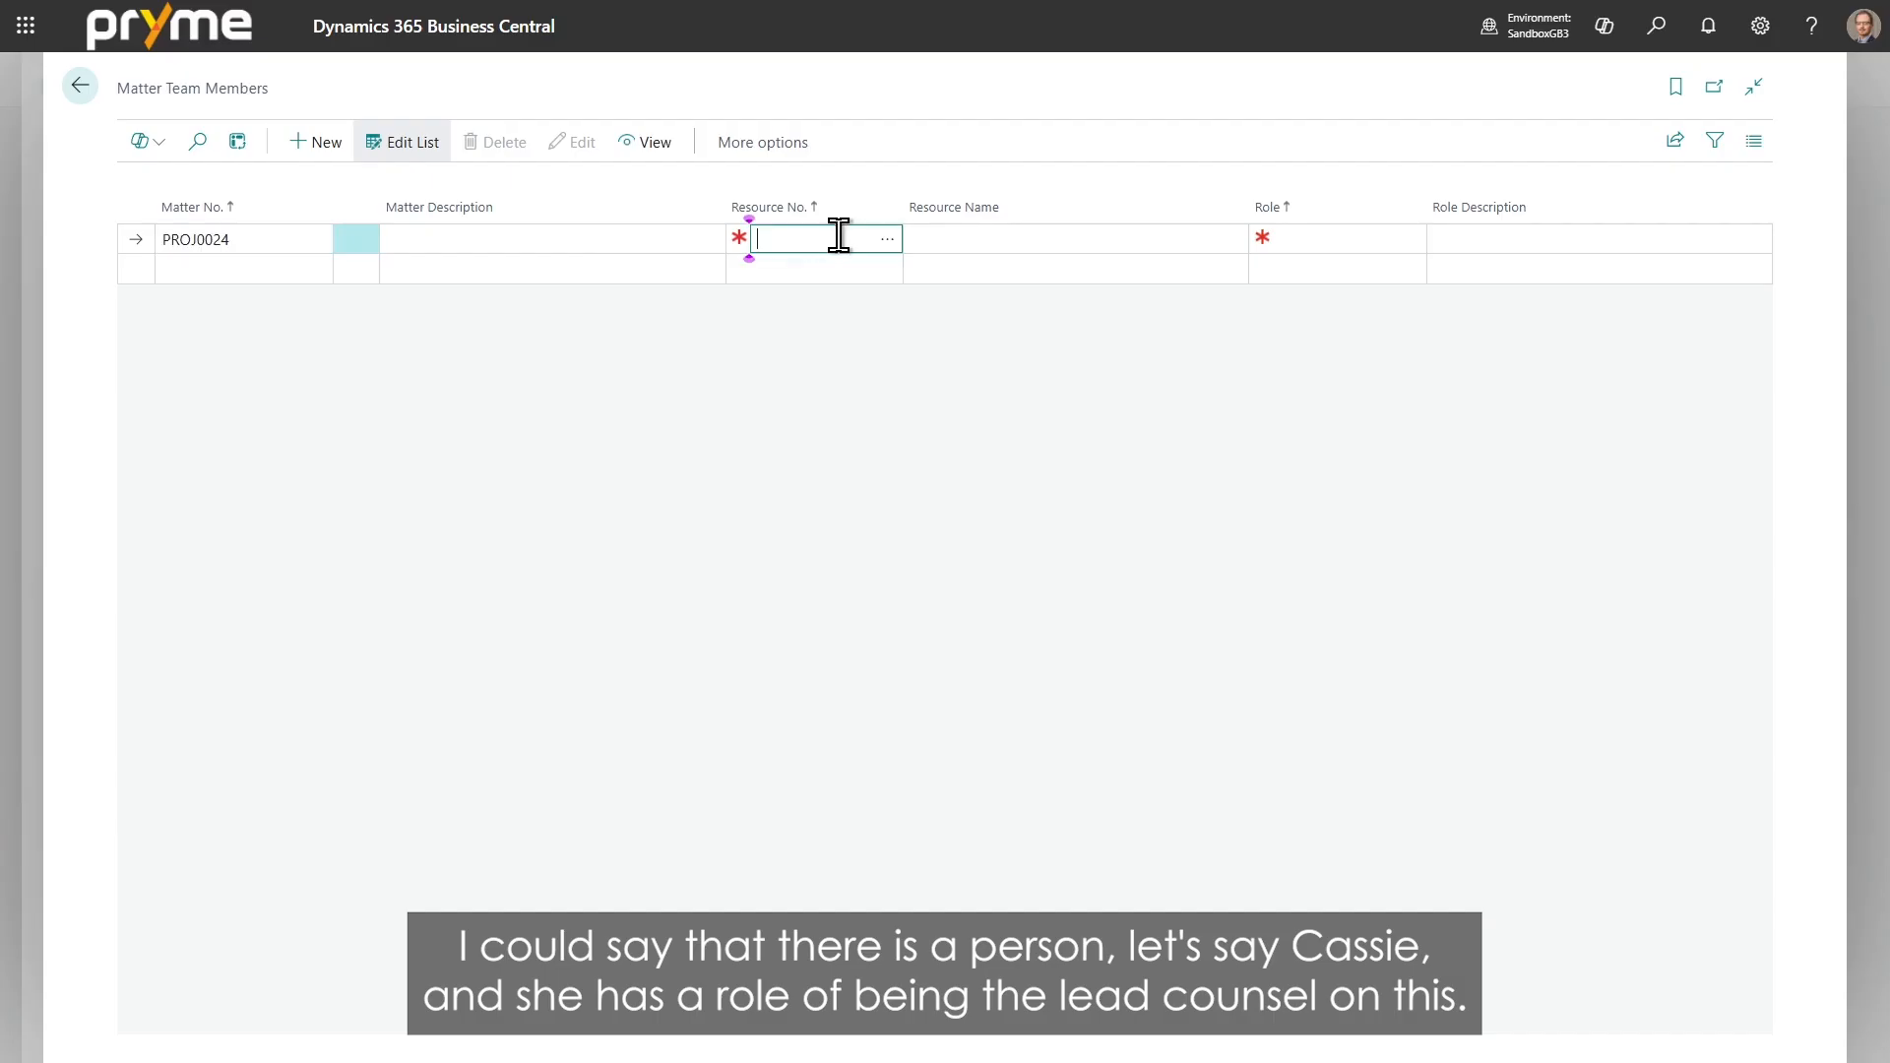
click(887, 239)
click(569, 371)
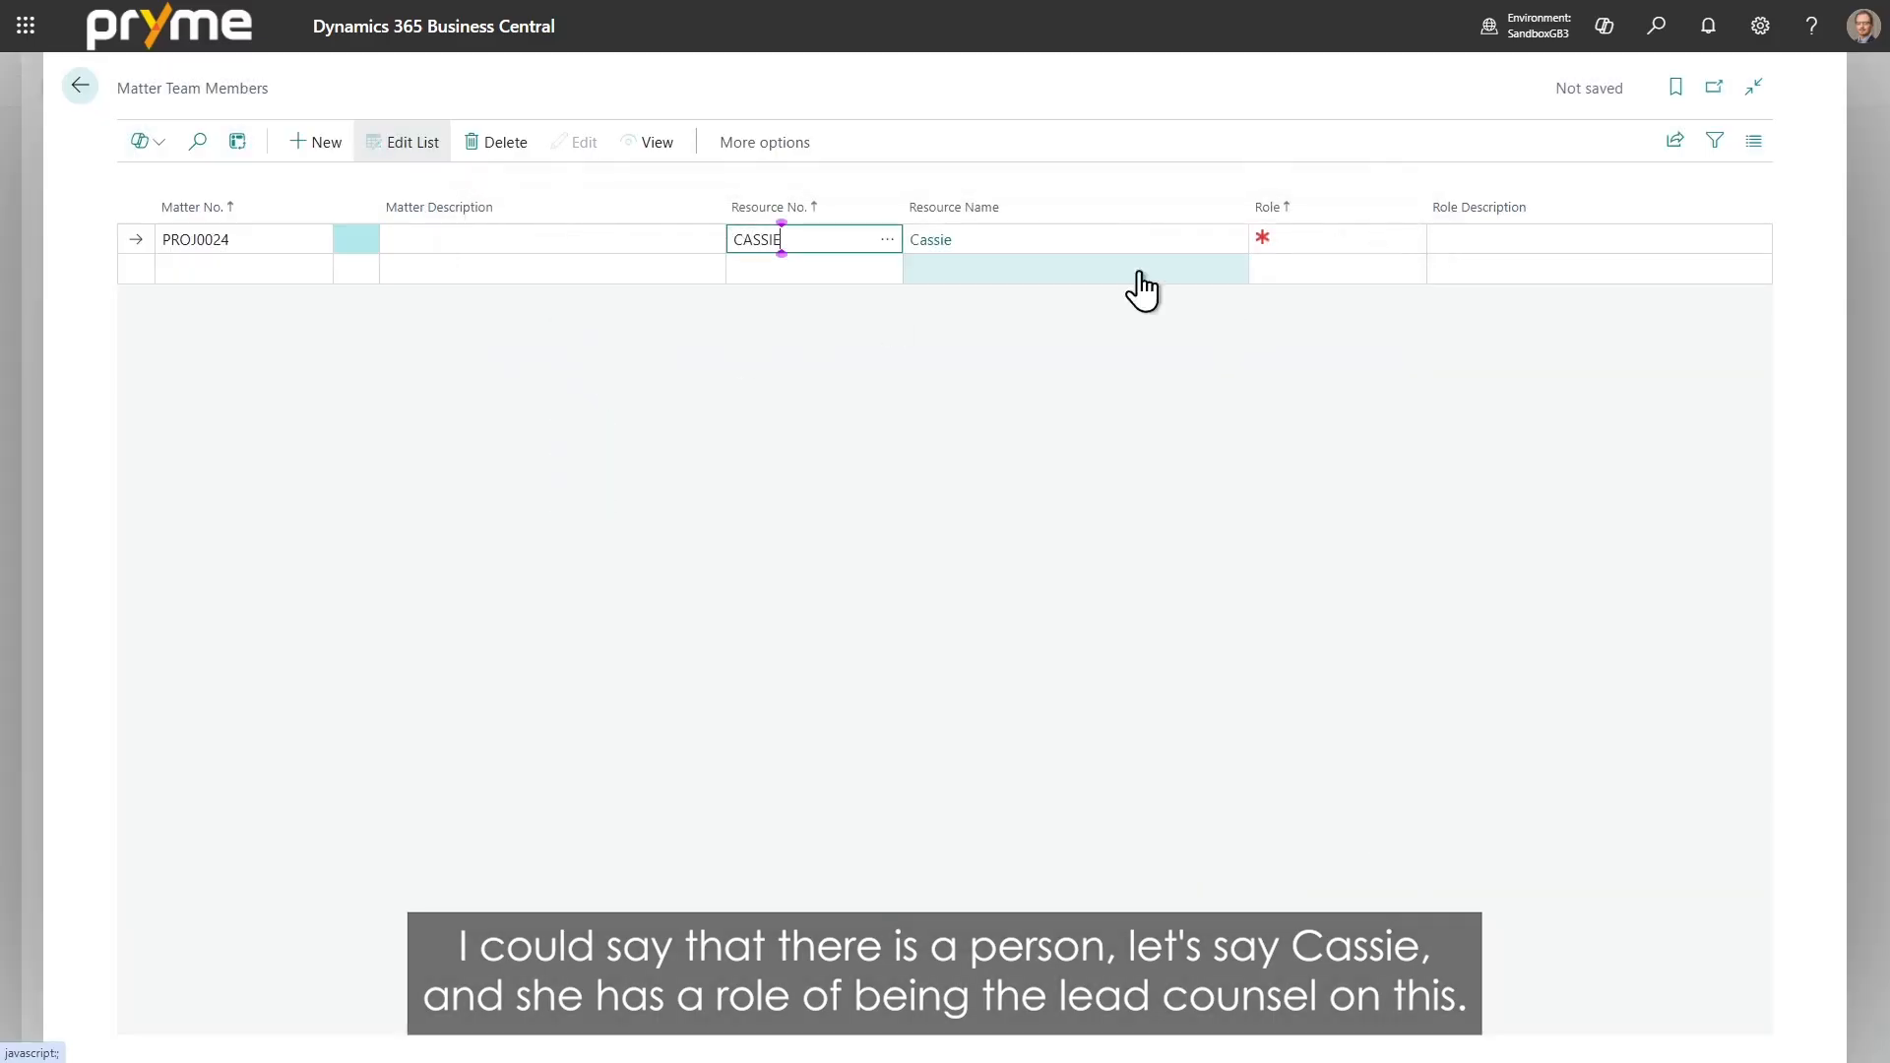
click(1307, 239)
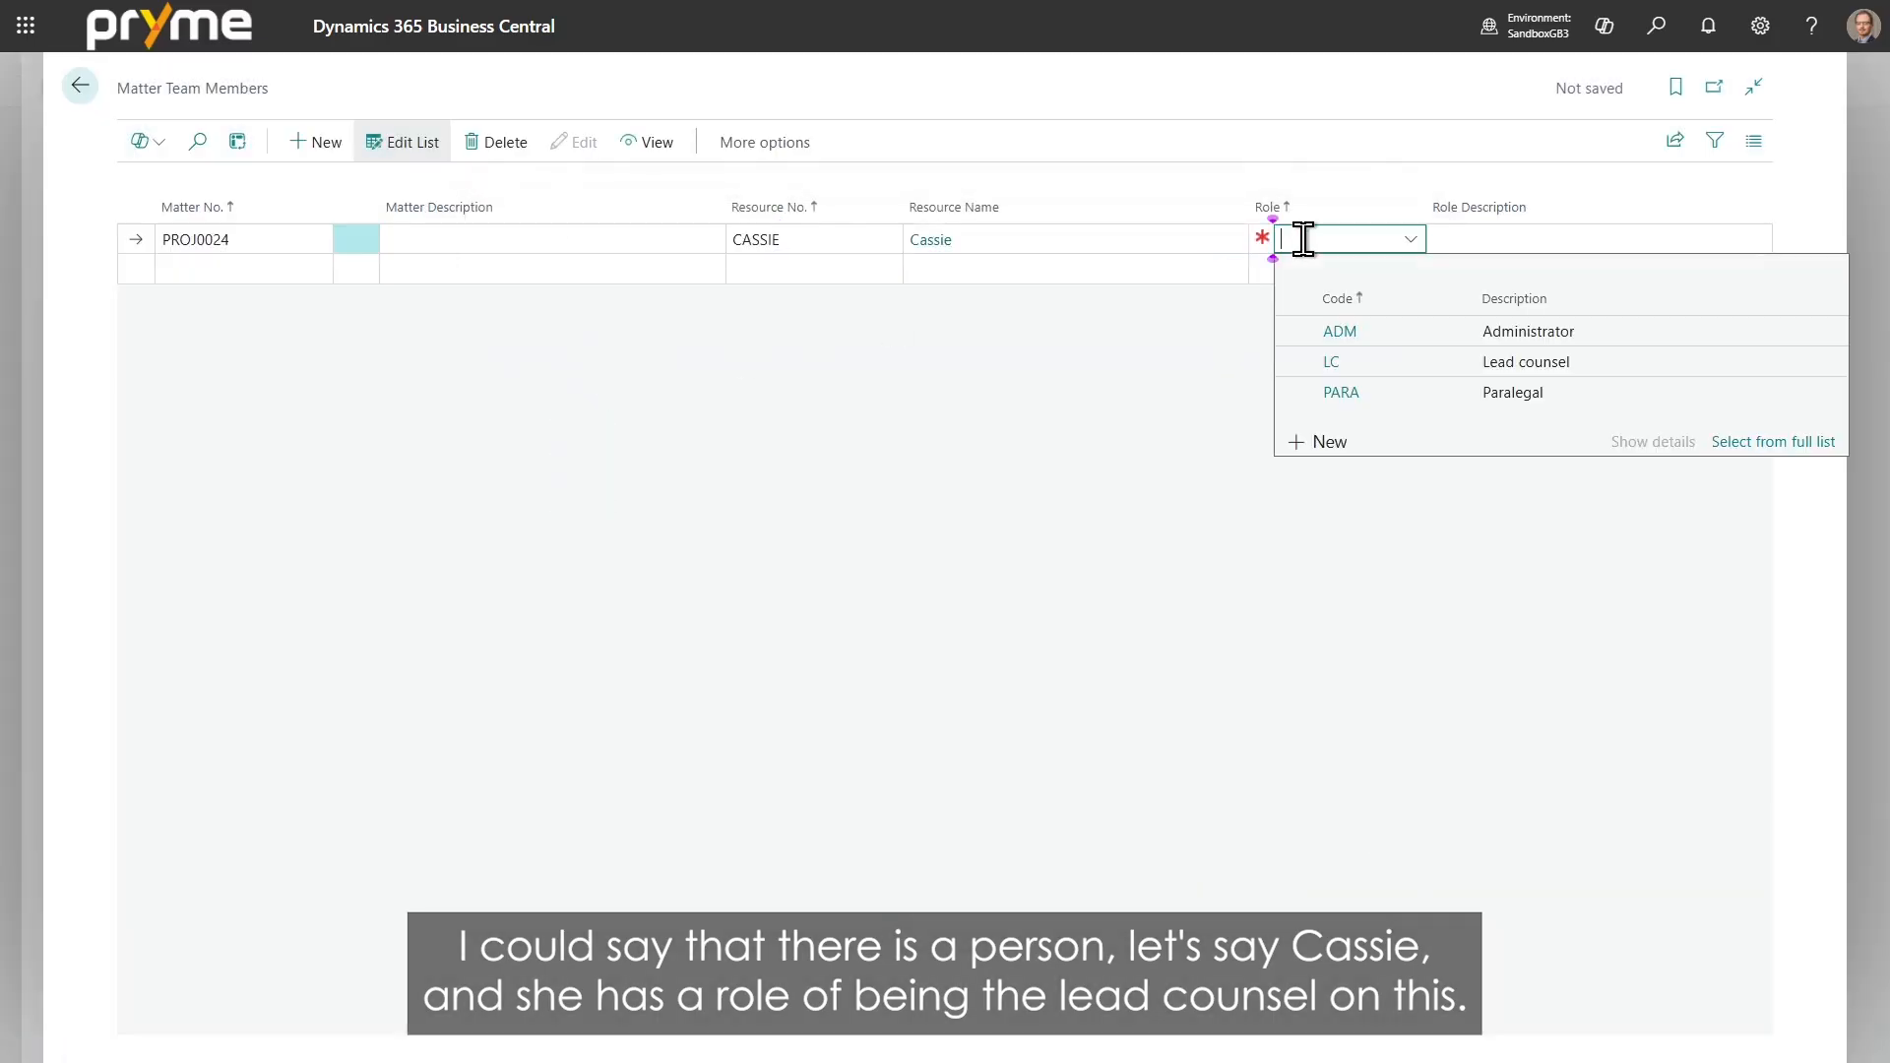
click(1337, 367)
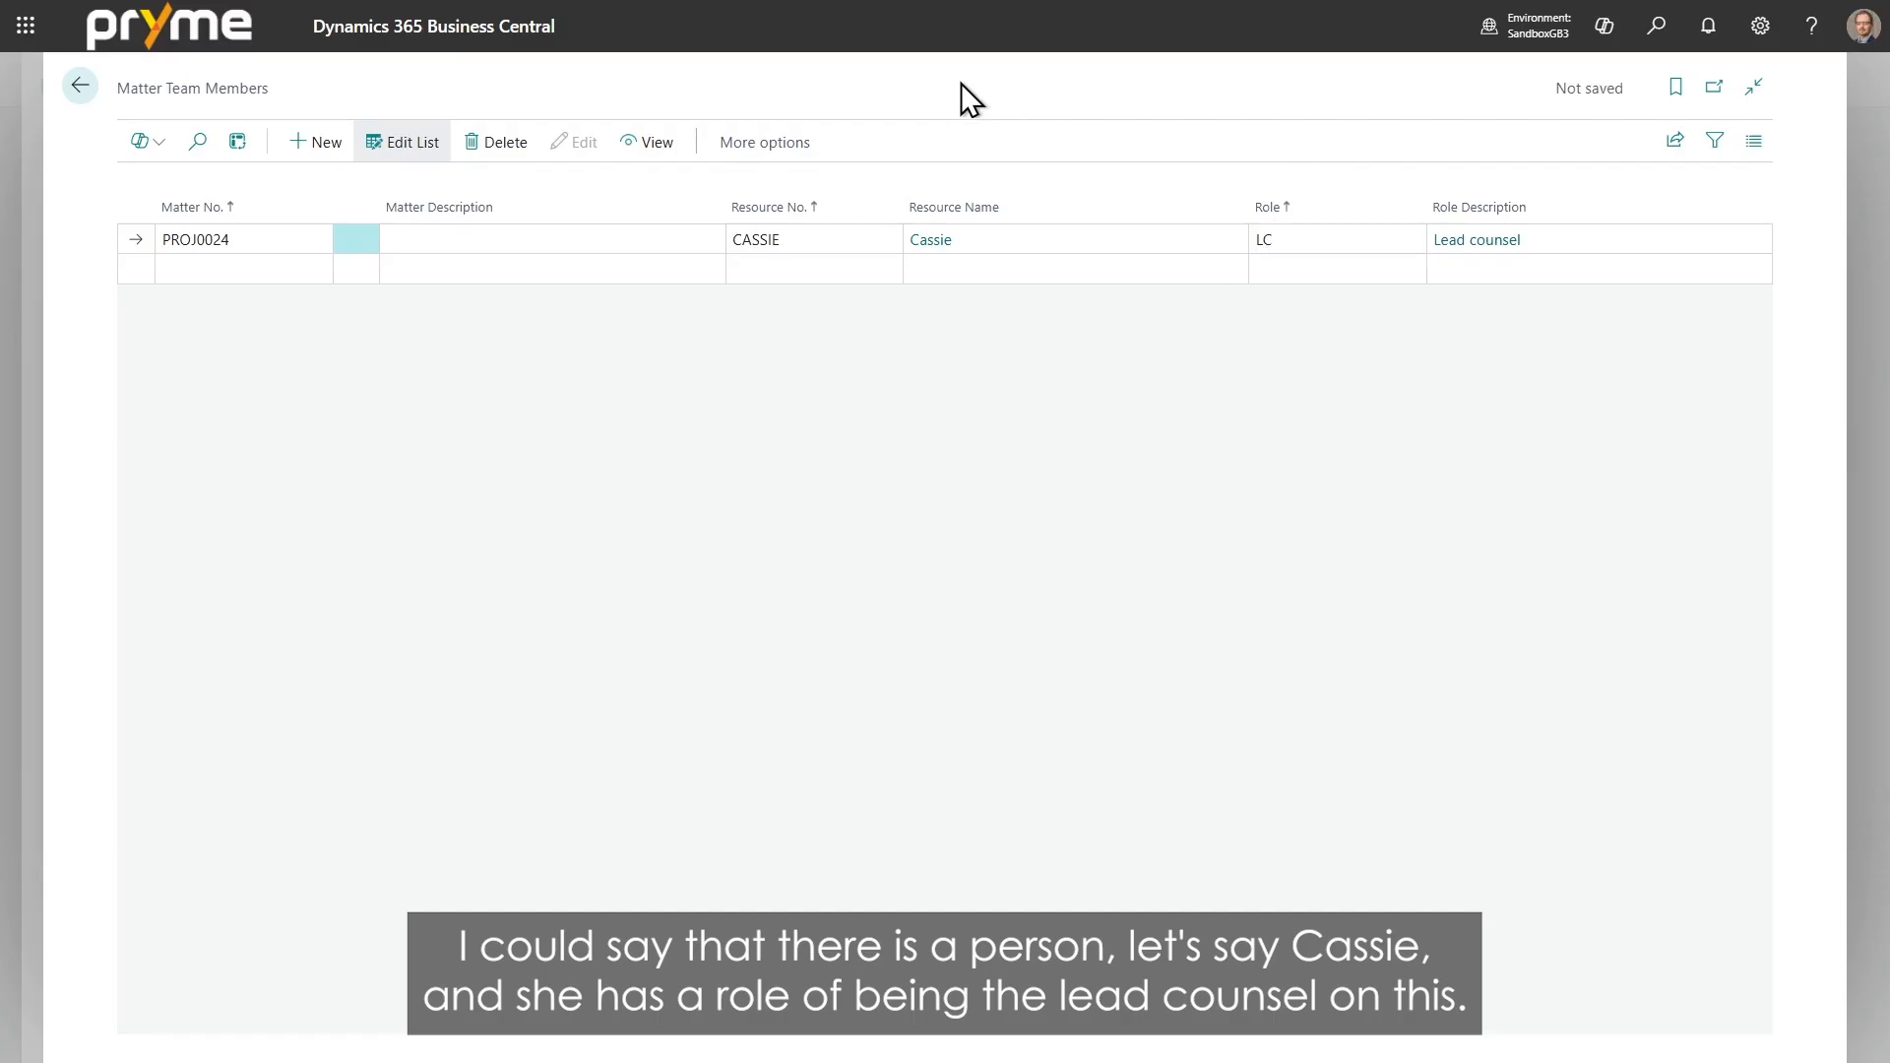
click(81, 87)
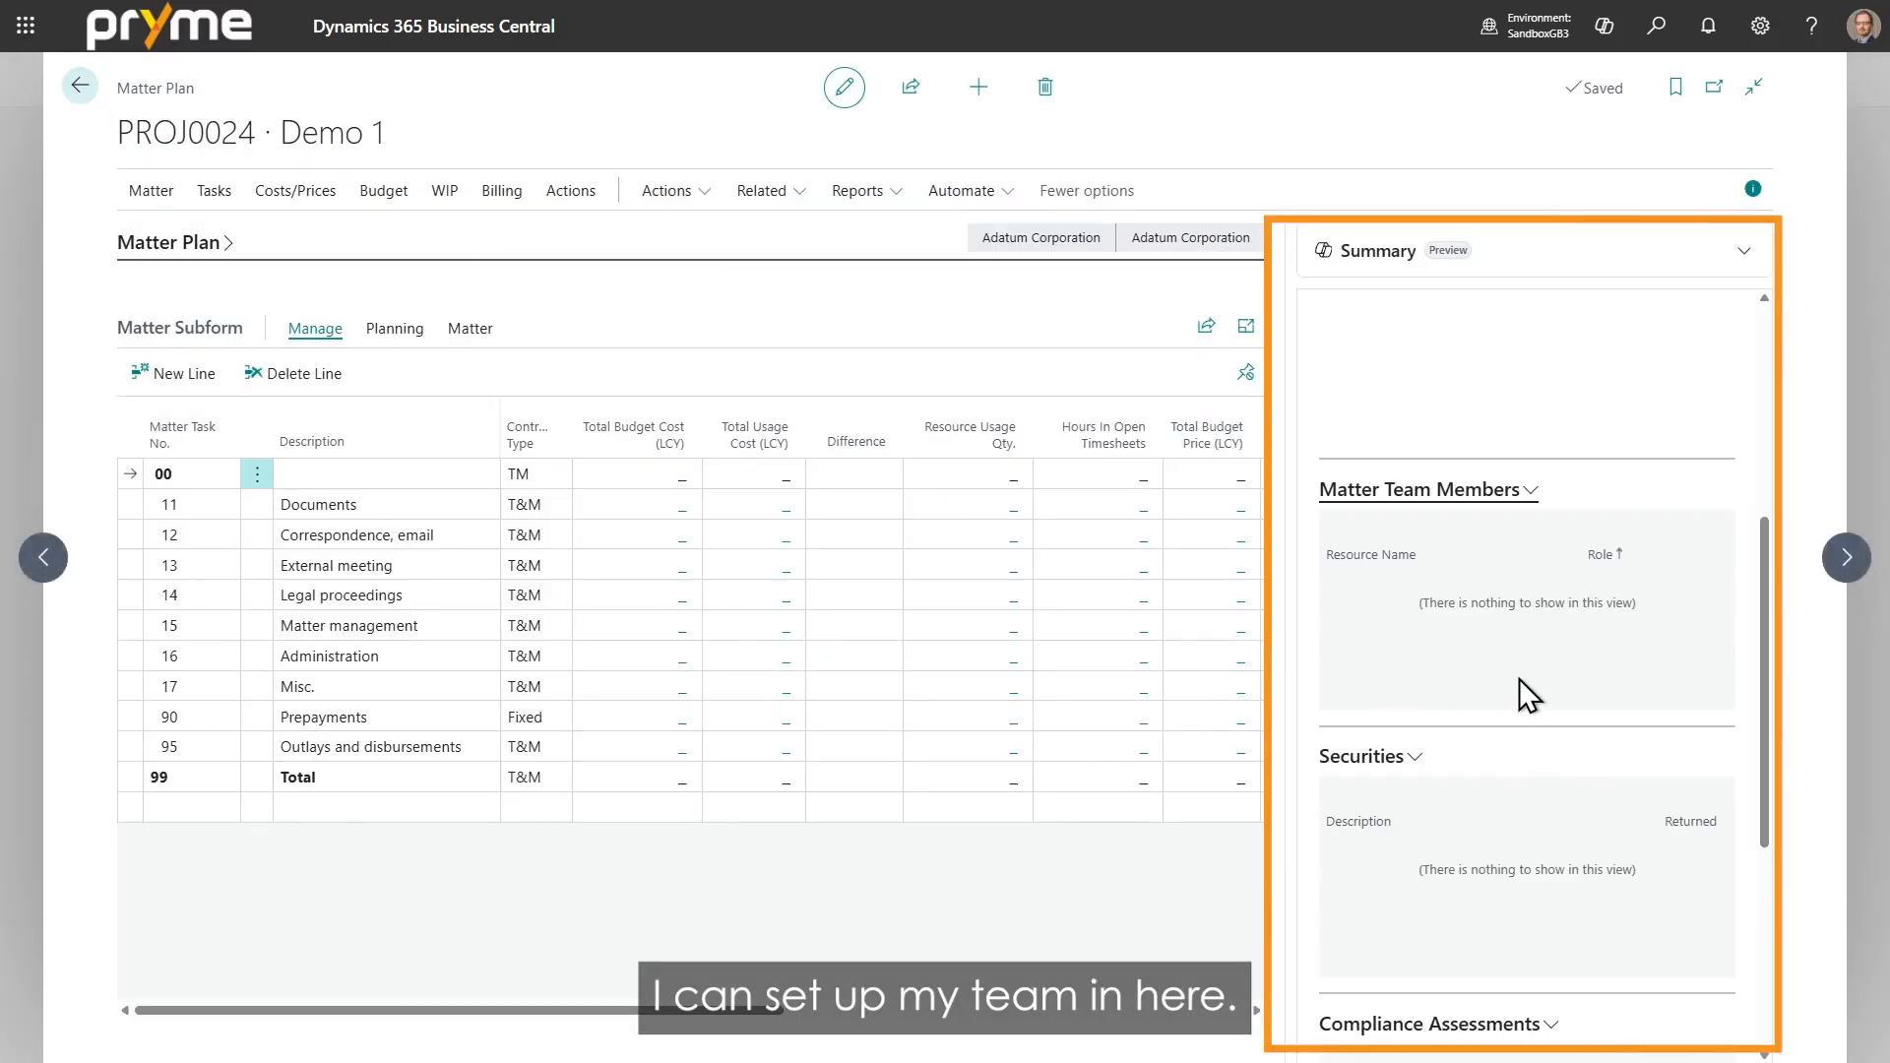
Create a security document for the matter described as "Contract", with location "Safe #3" and an amount of 5,000.
scroll(1450, 738, down, 1)
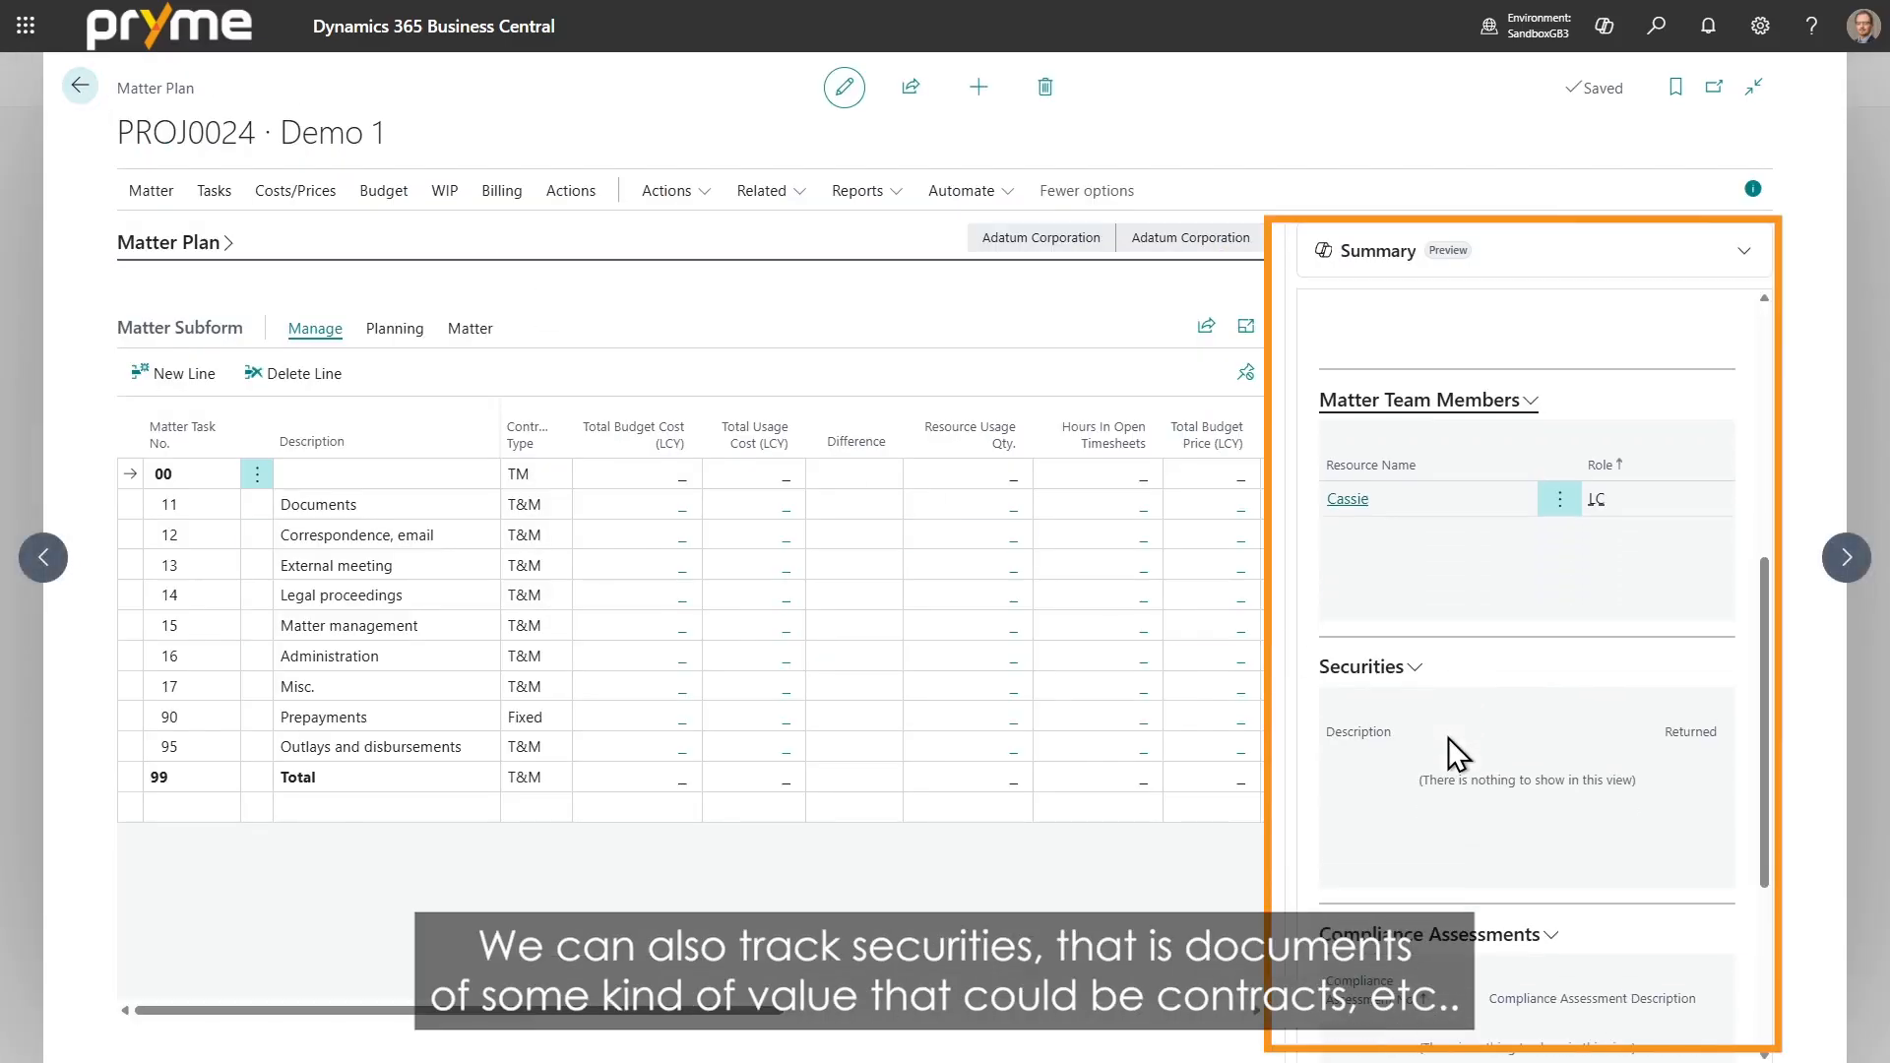
click(1410, 660)
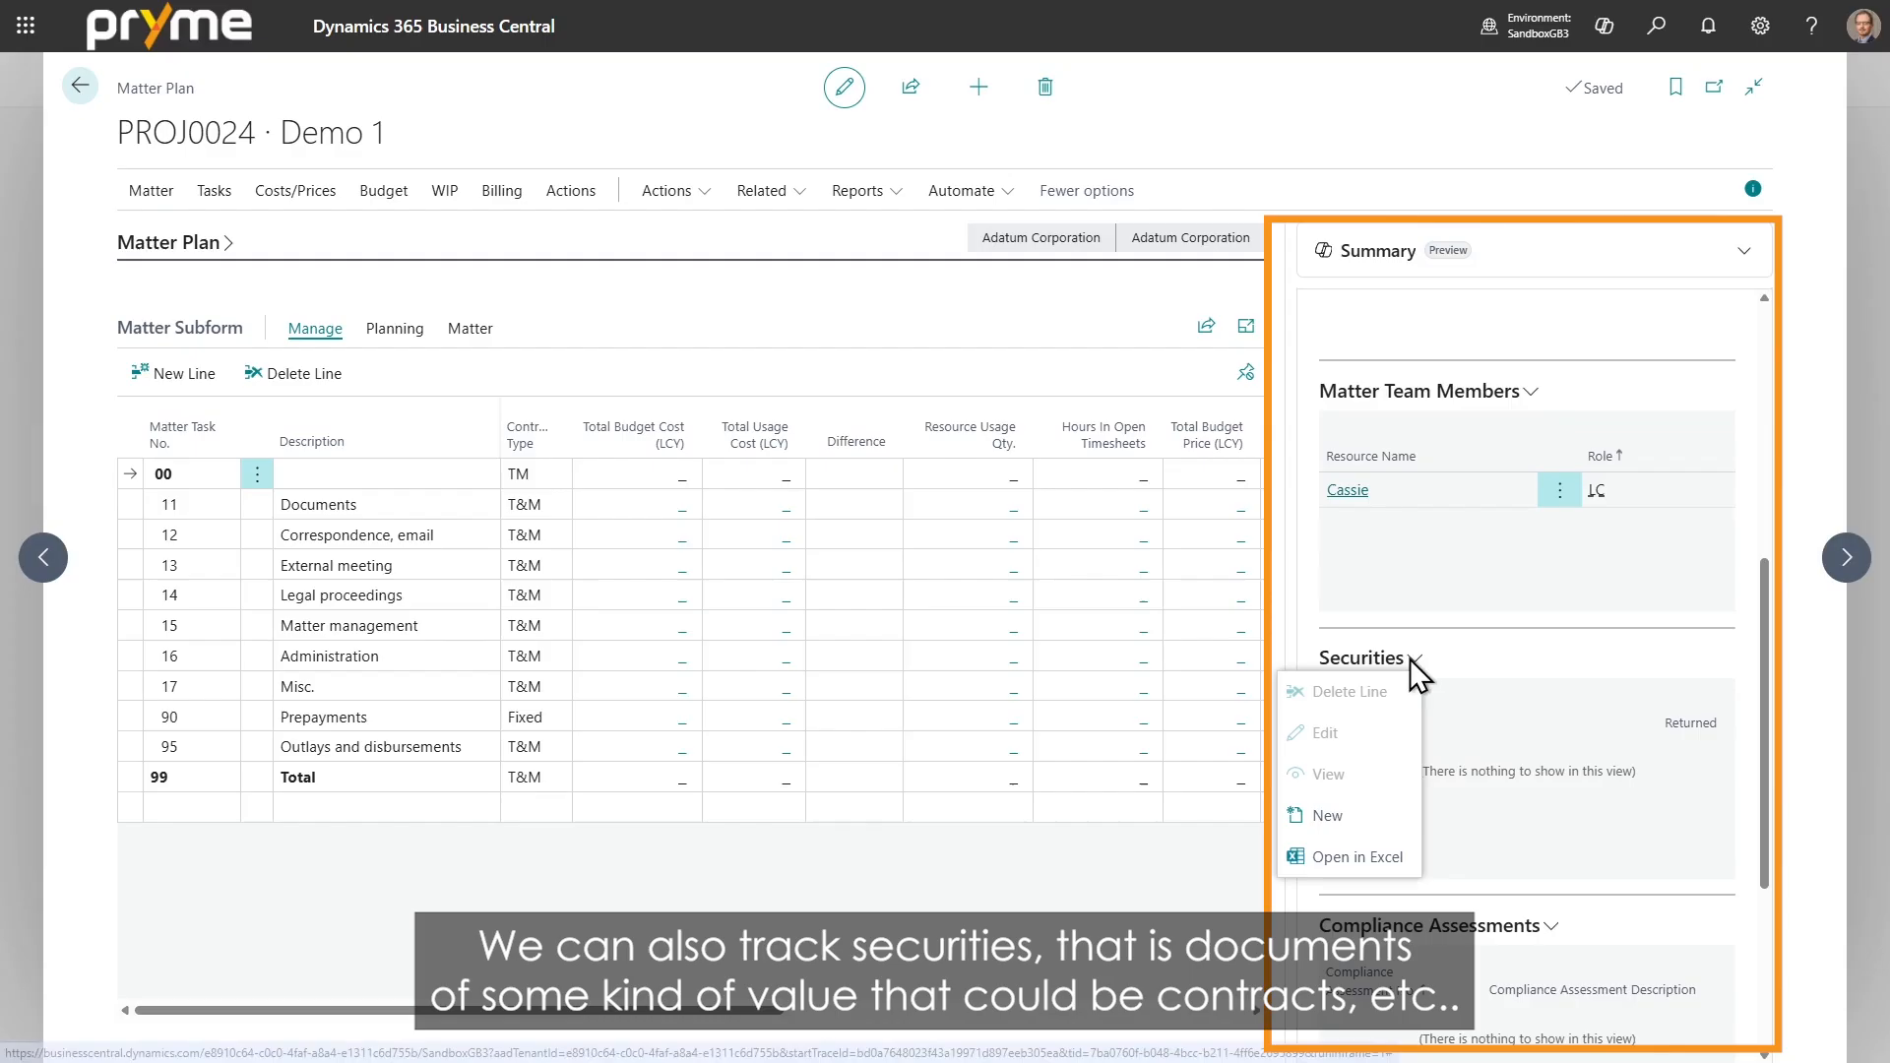
click(1349, 817)
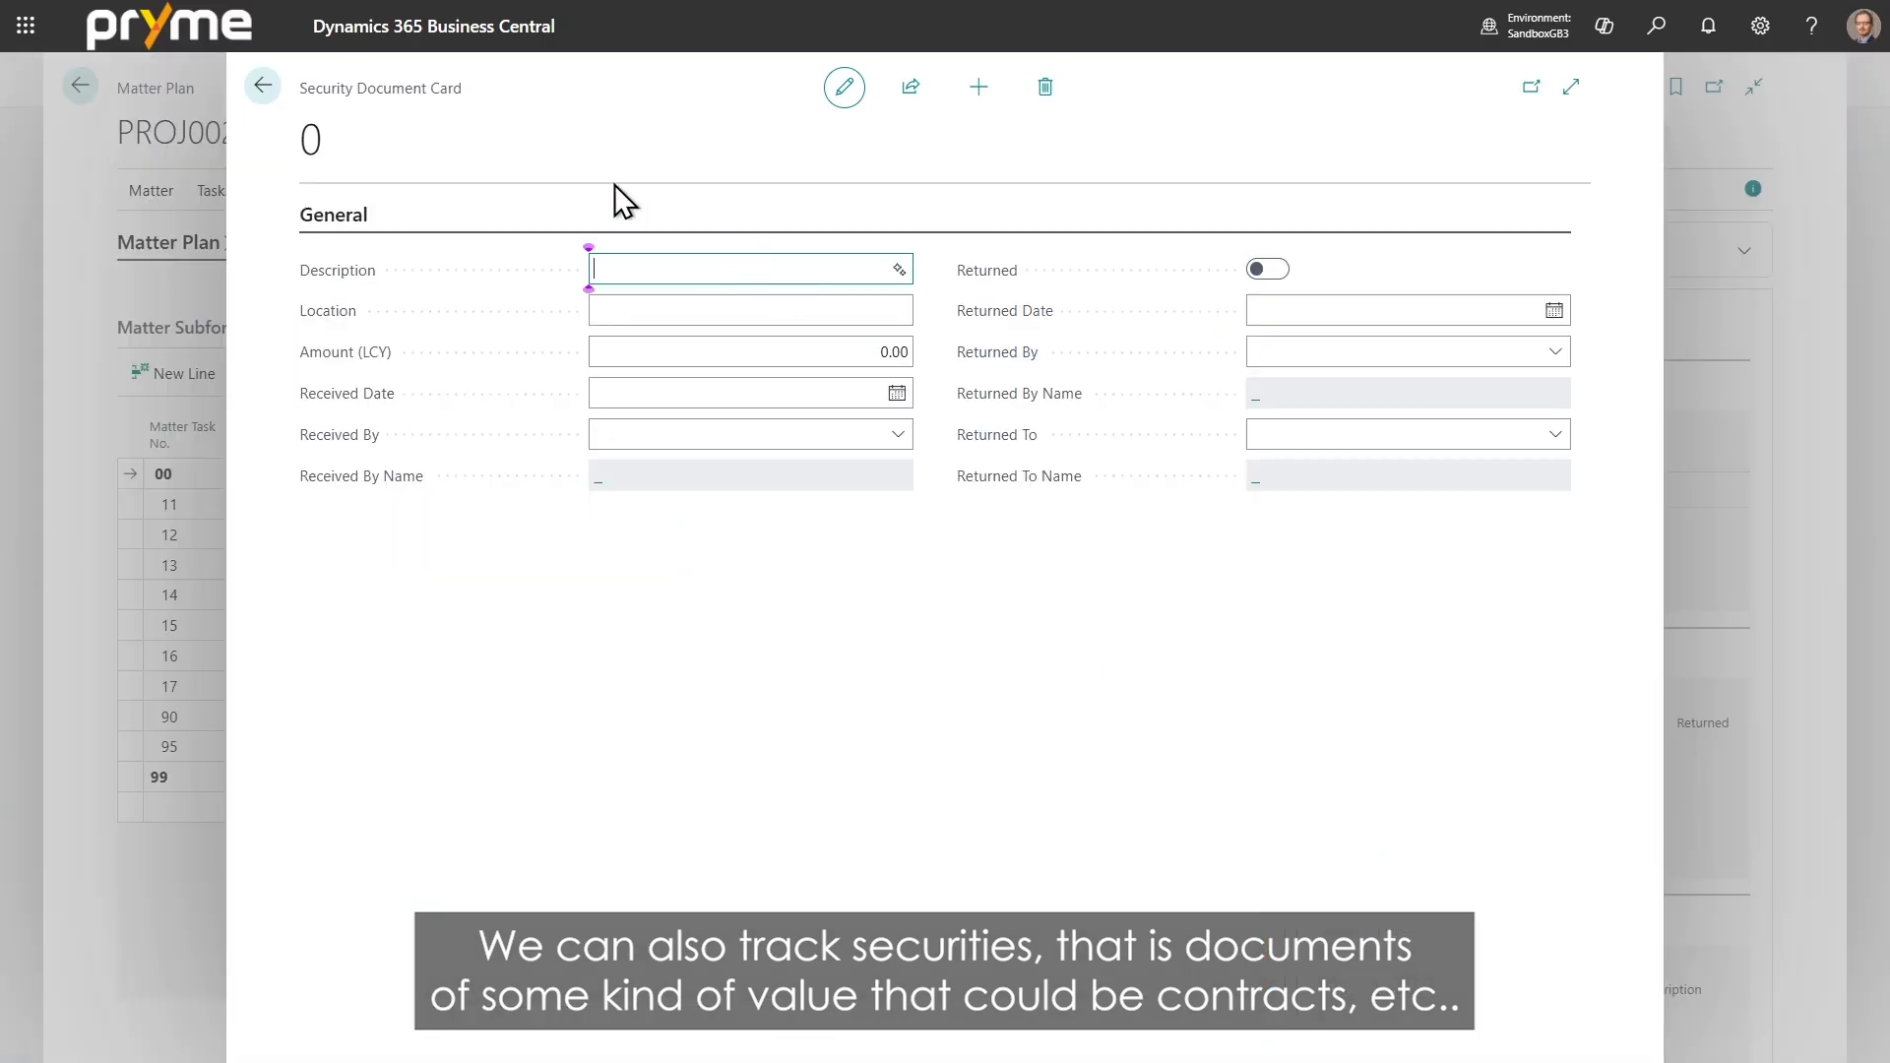
text(Contract)
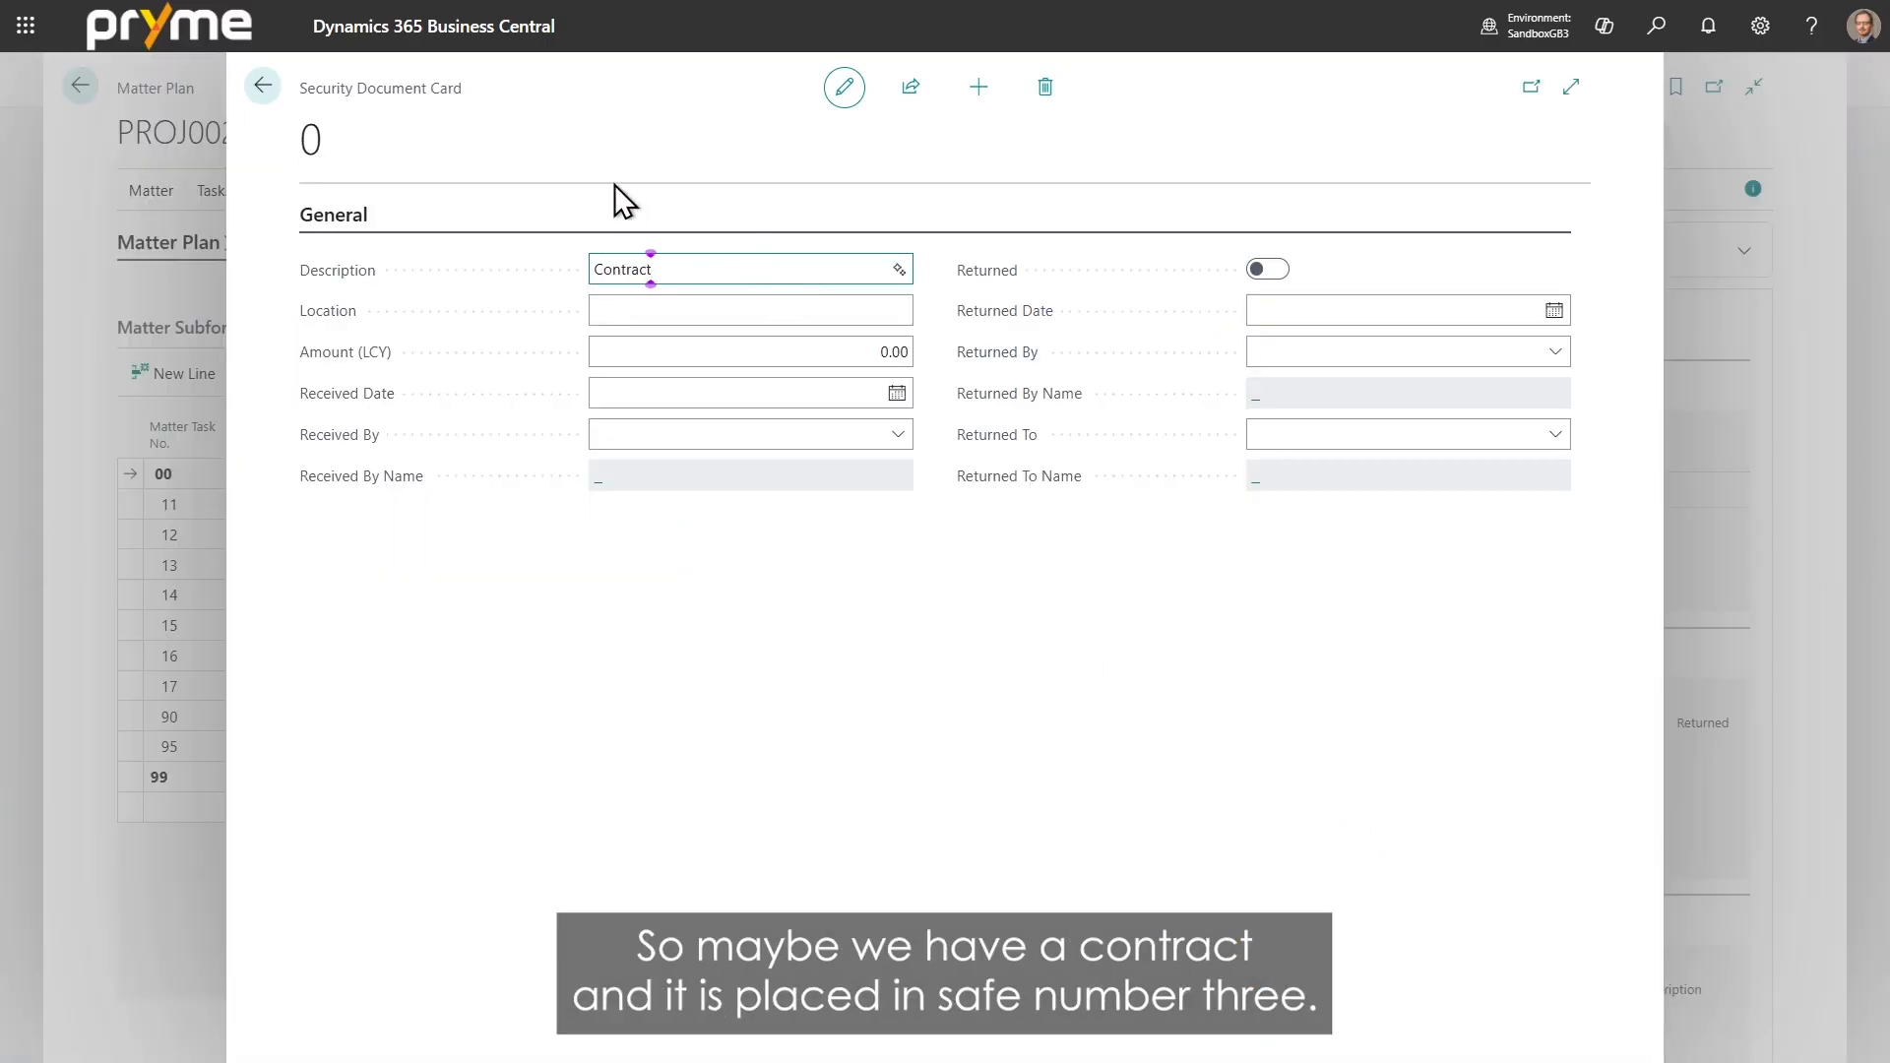
key(Tab)
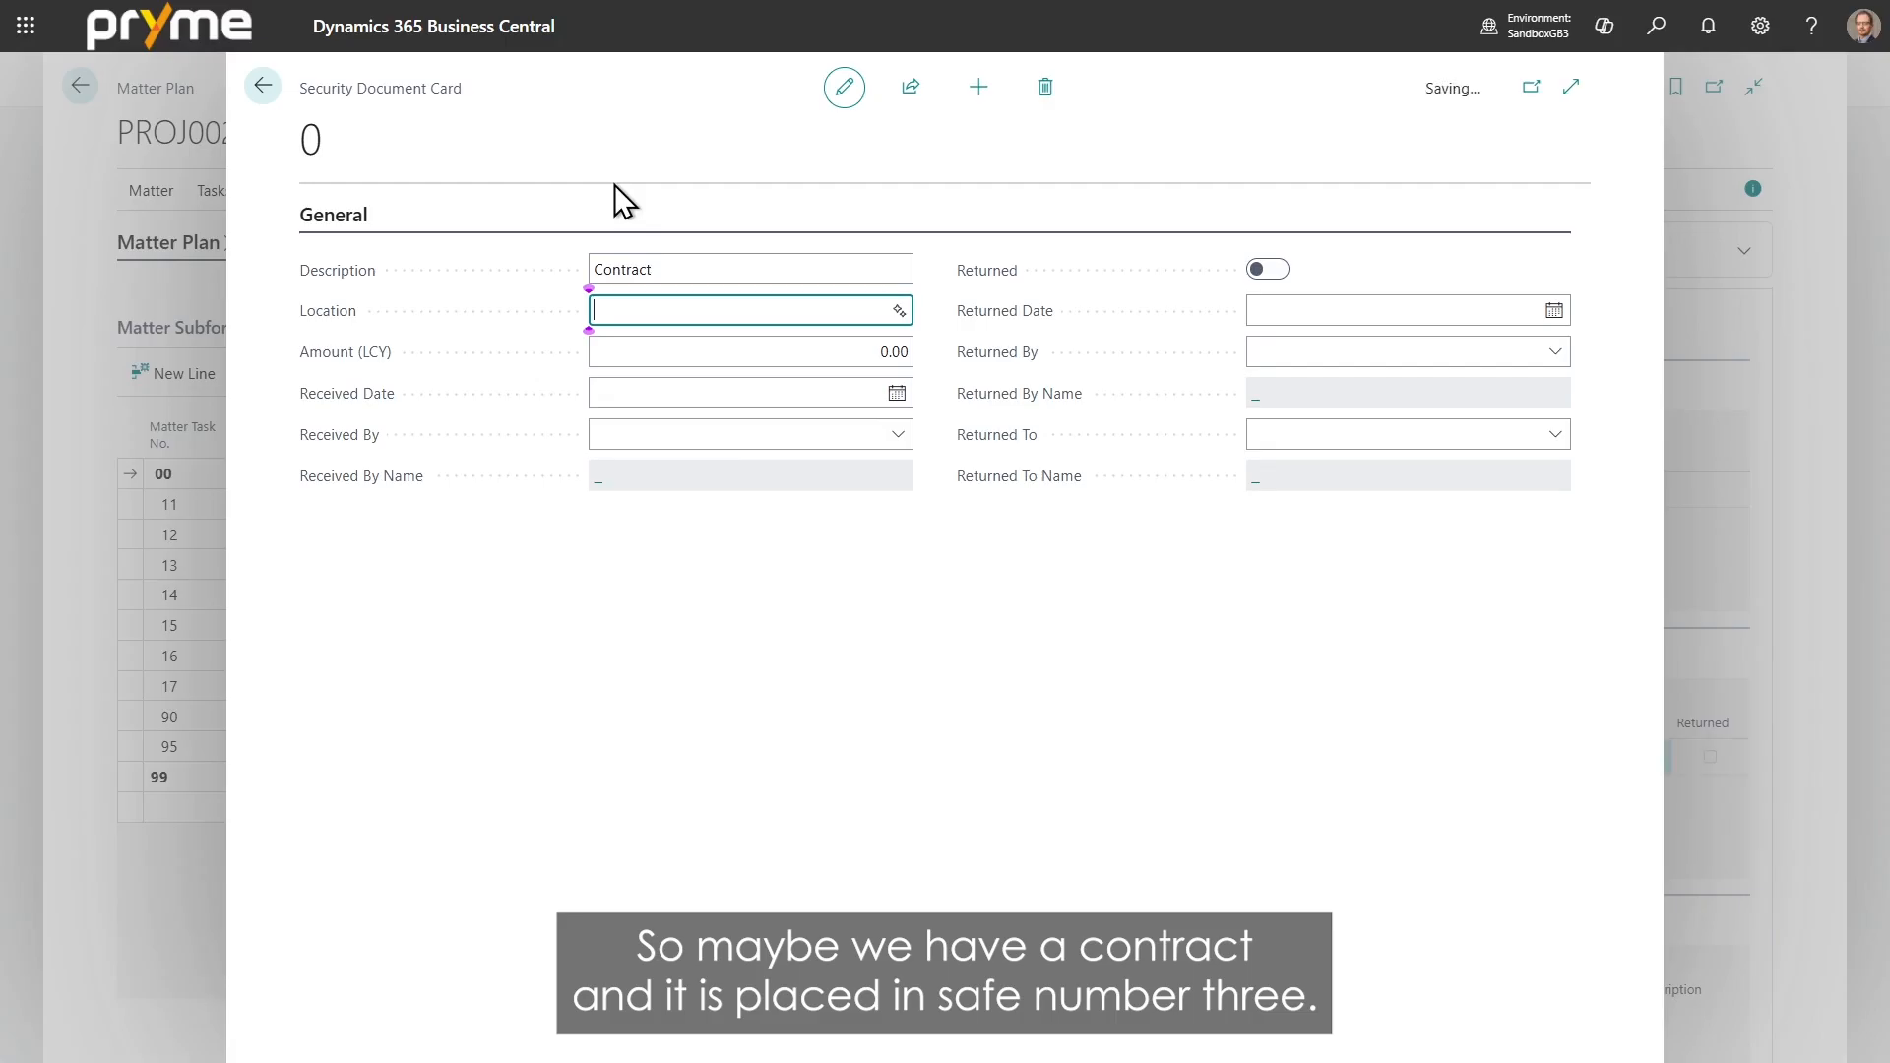
text(Safe #3)
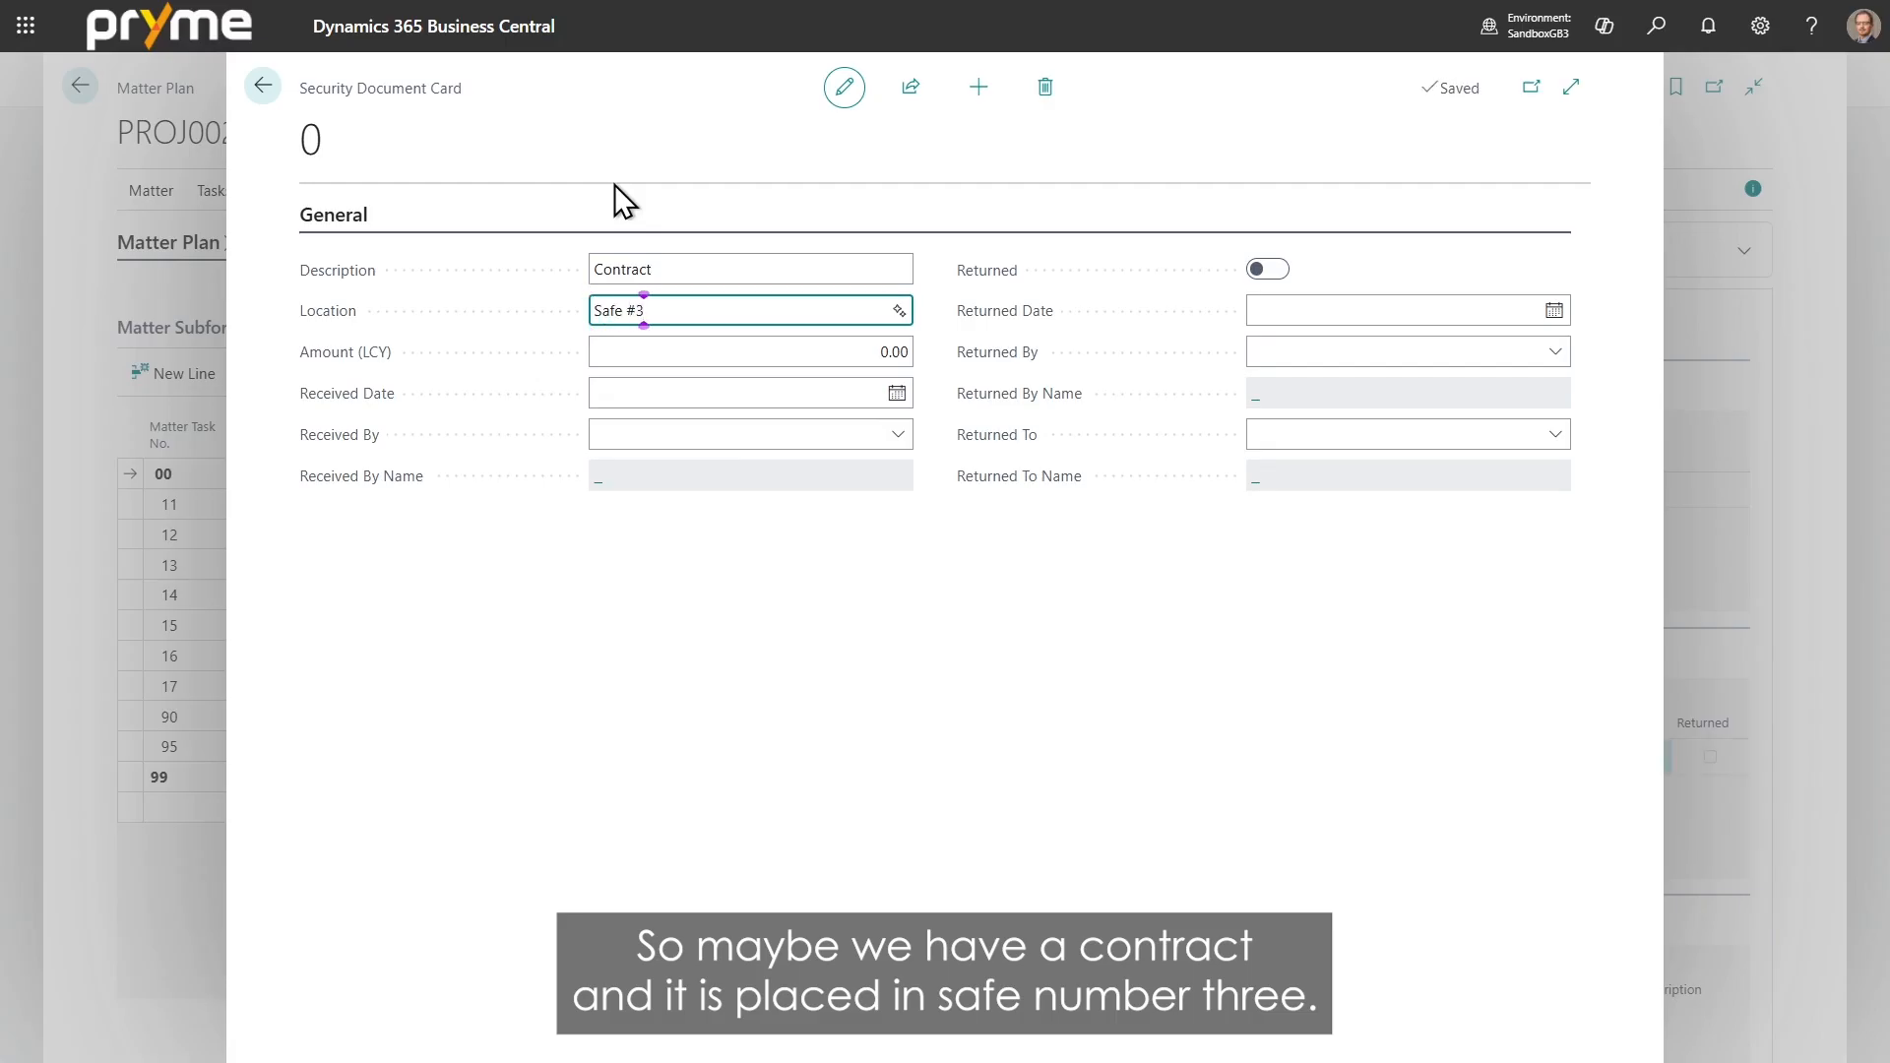
click(740, 351)
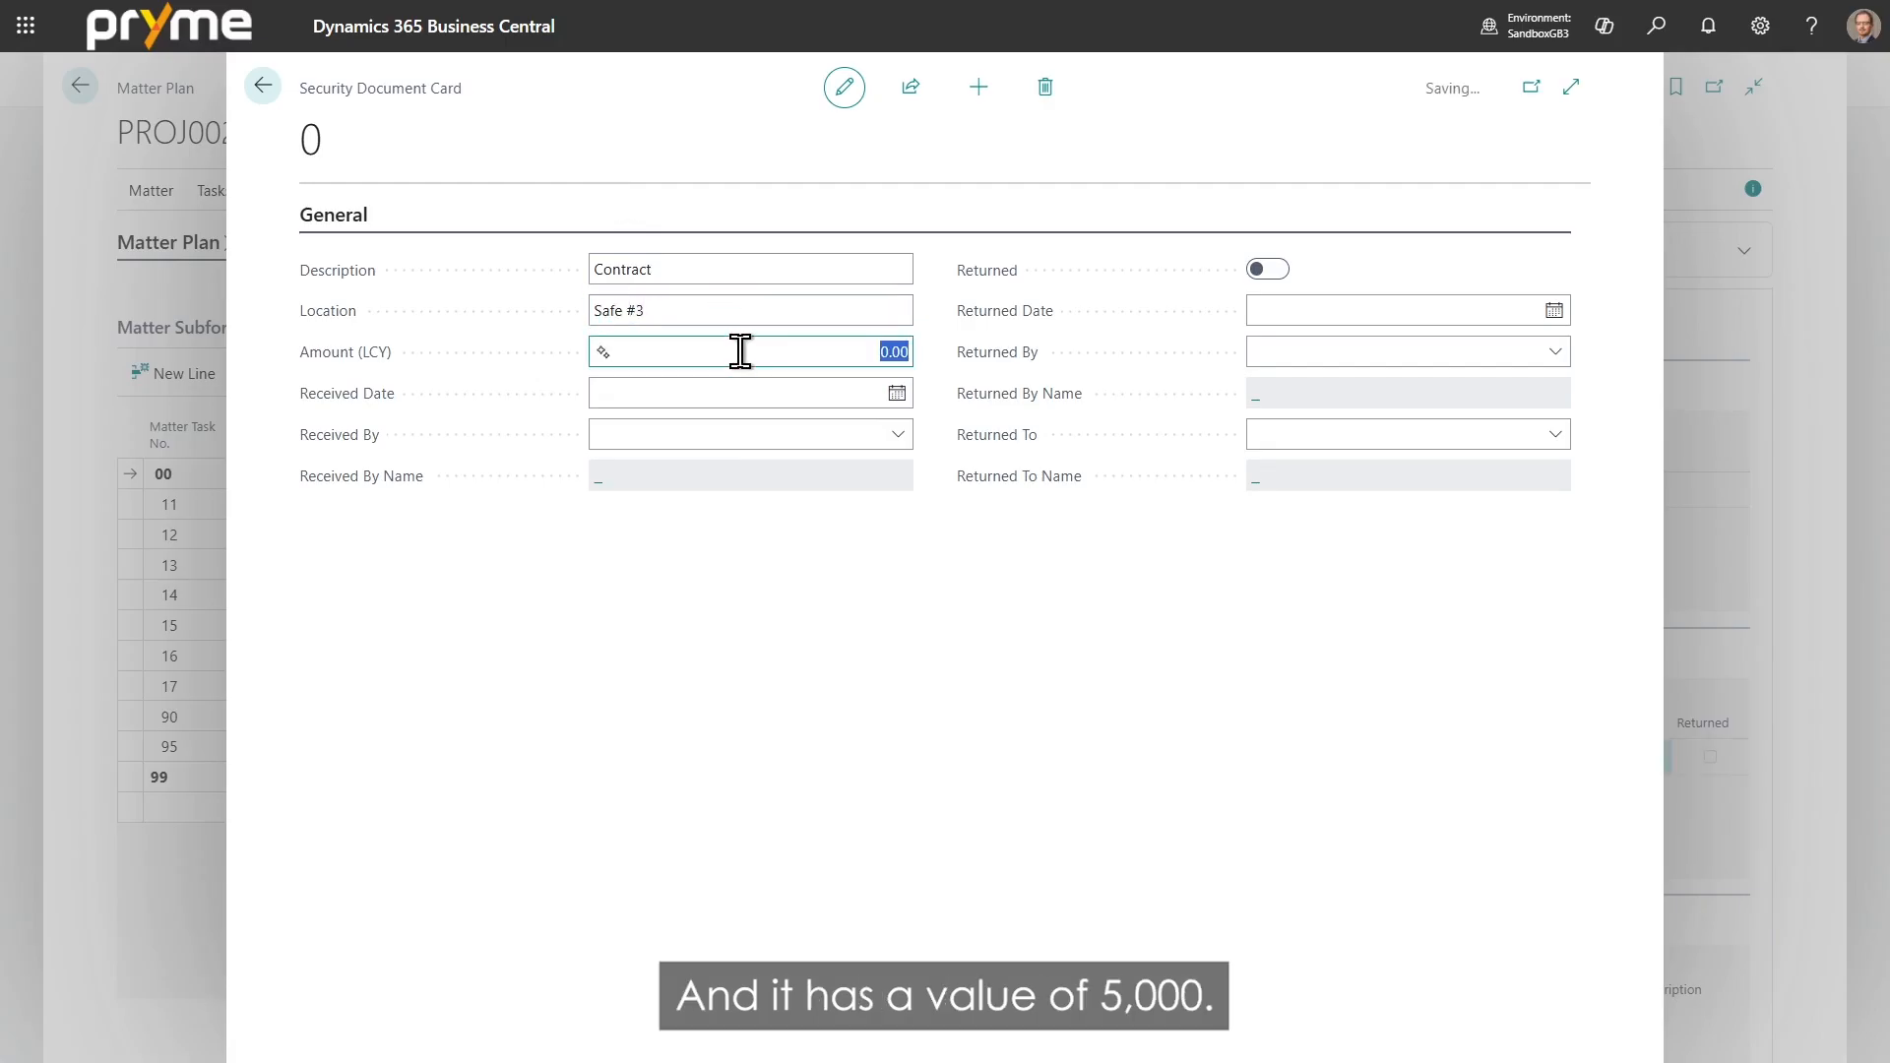
text(5,000)
key(Tab)
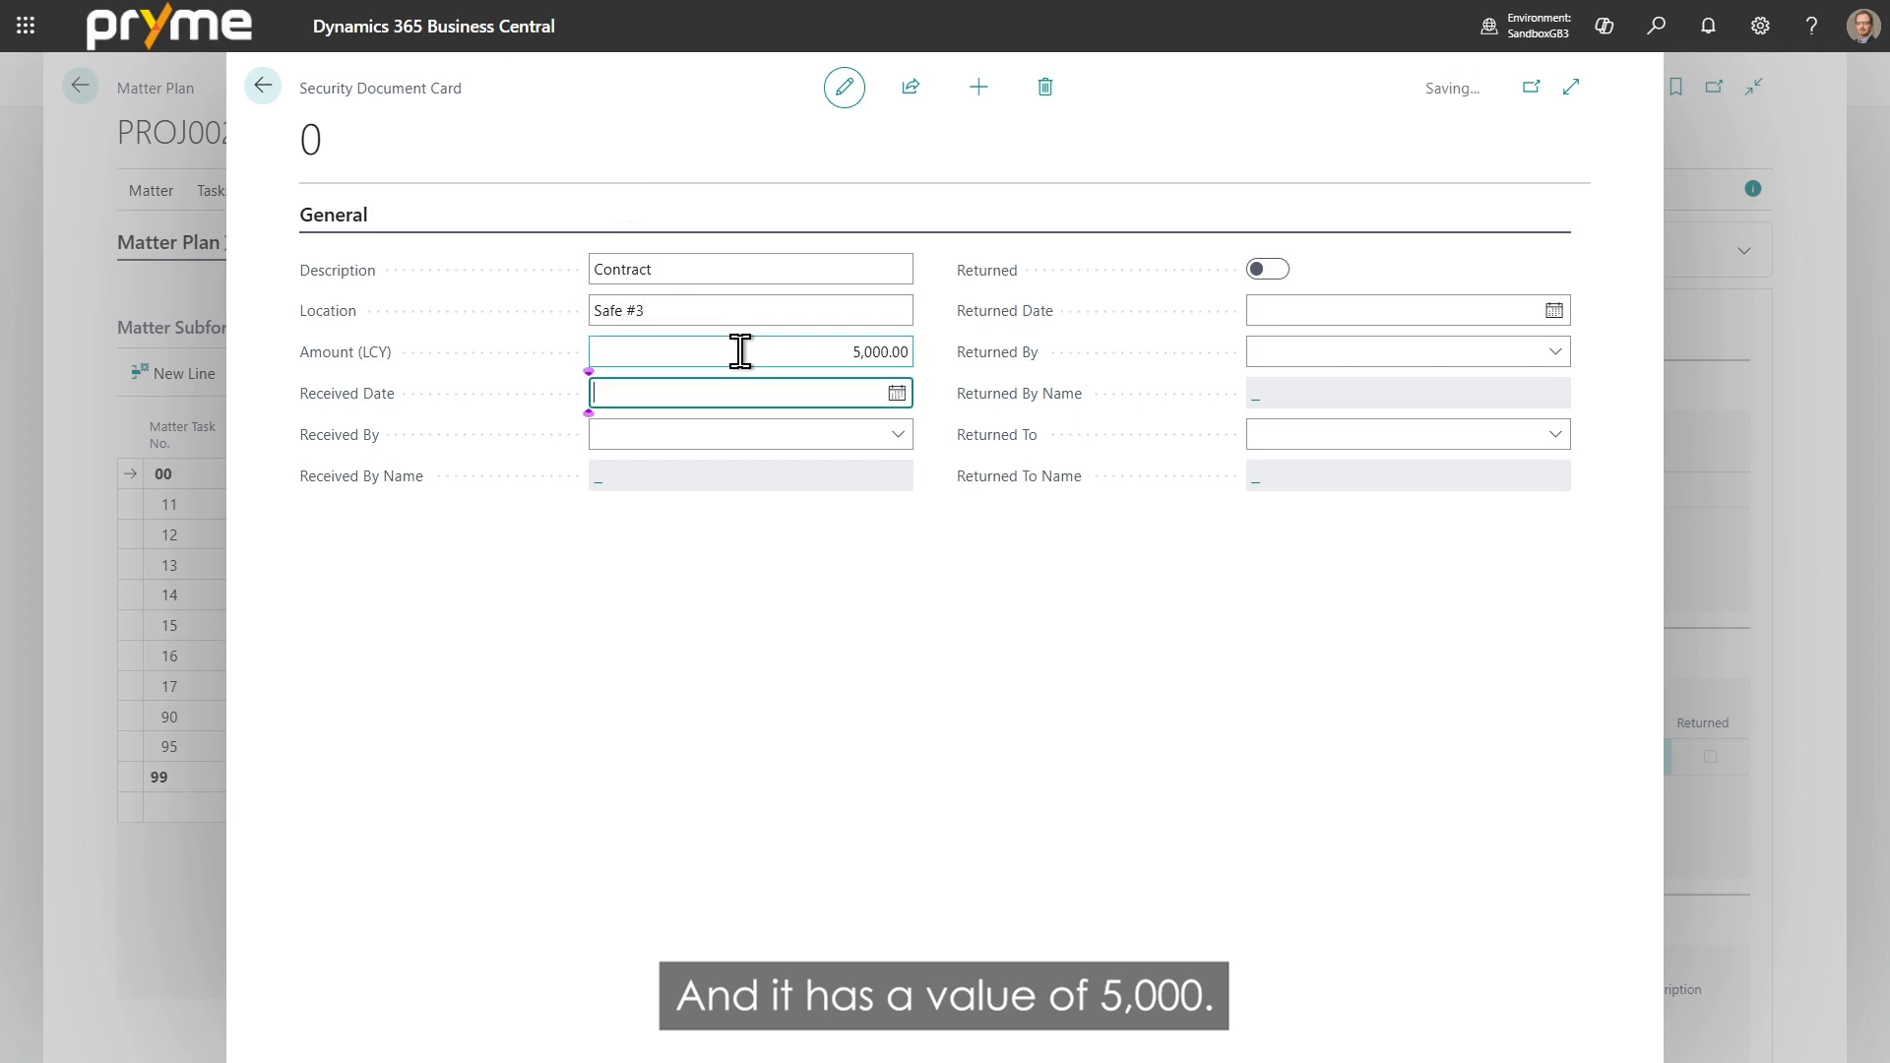
Set the security document's received date to 16/06/2026, select the receiving resource, and close the card.
text(t)
key(Tab)
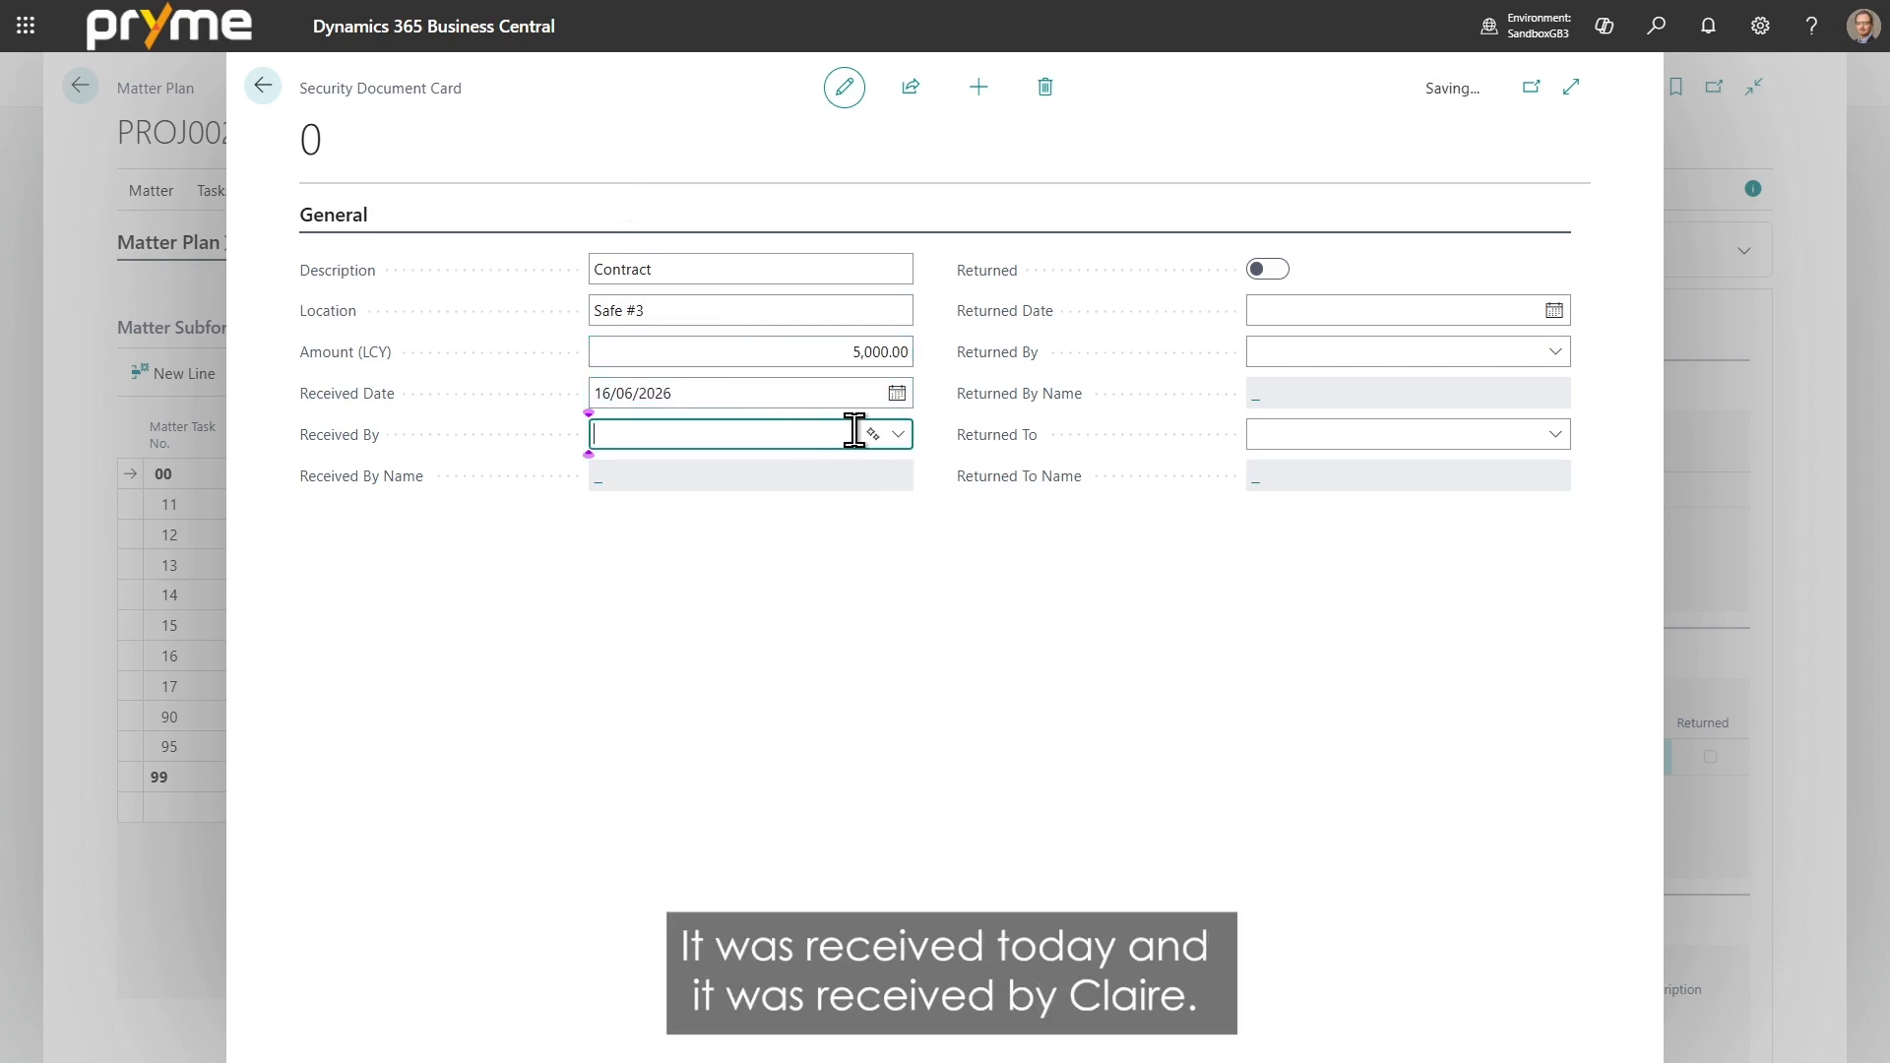
click(896, 435)
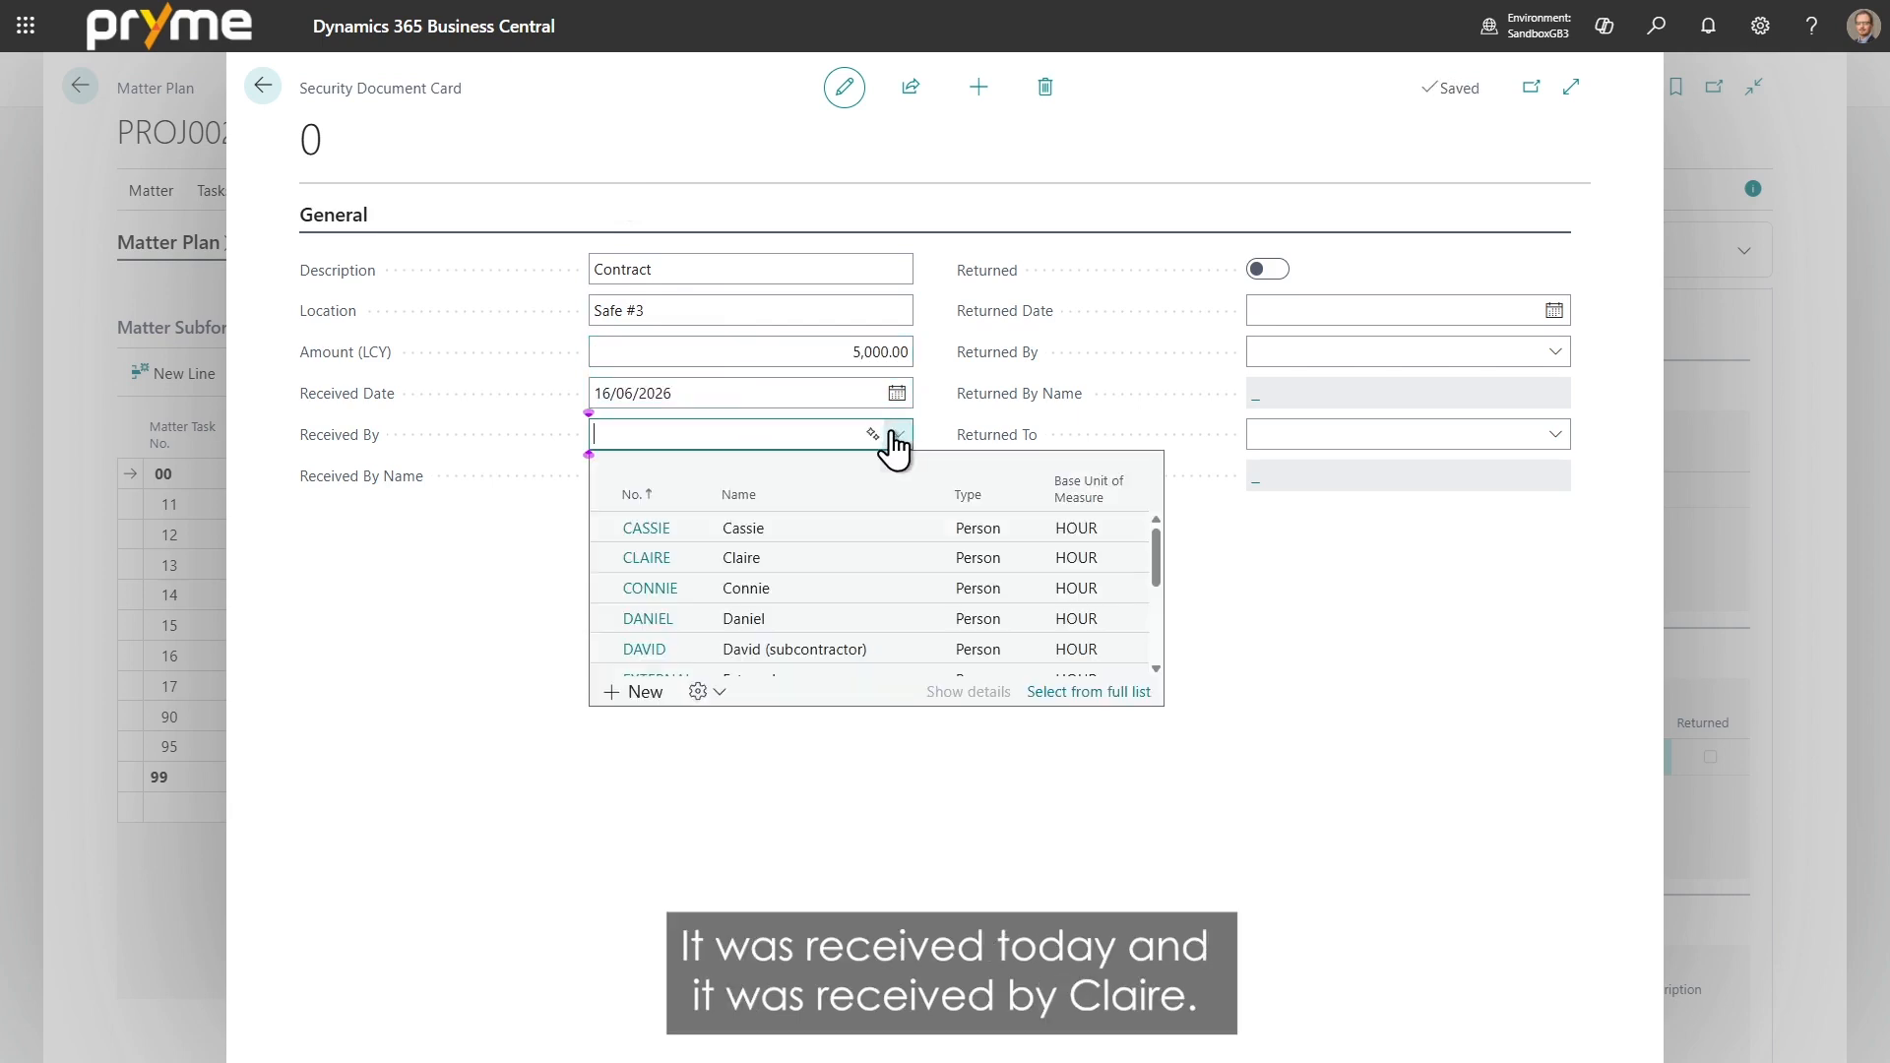
click(657, 558)
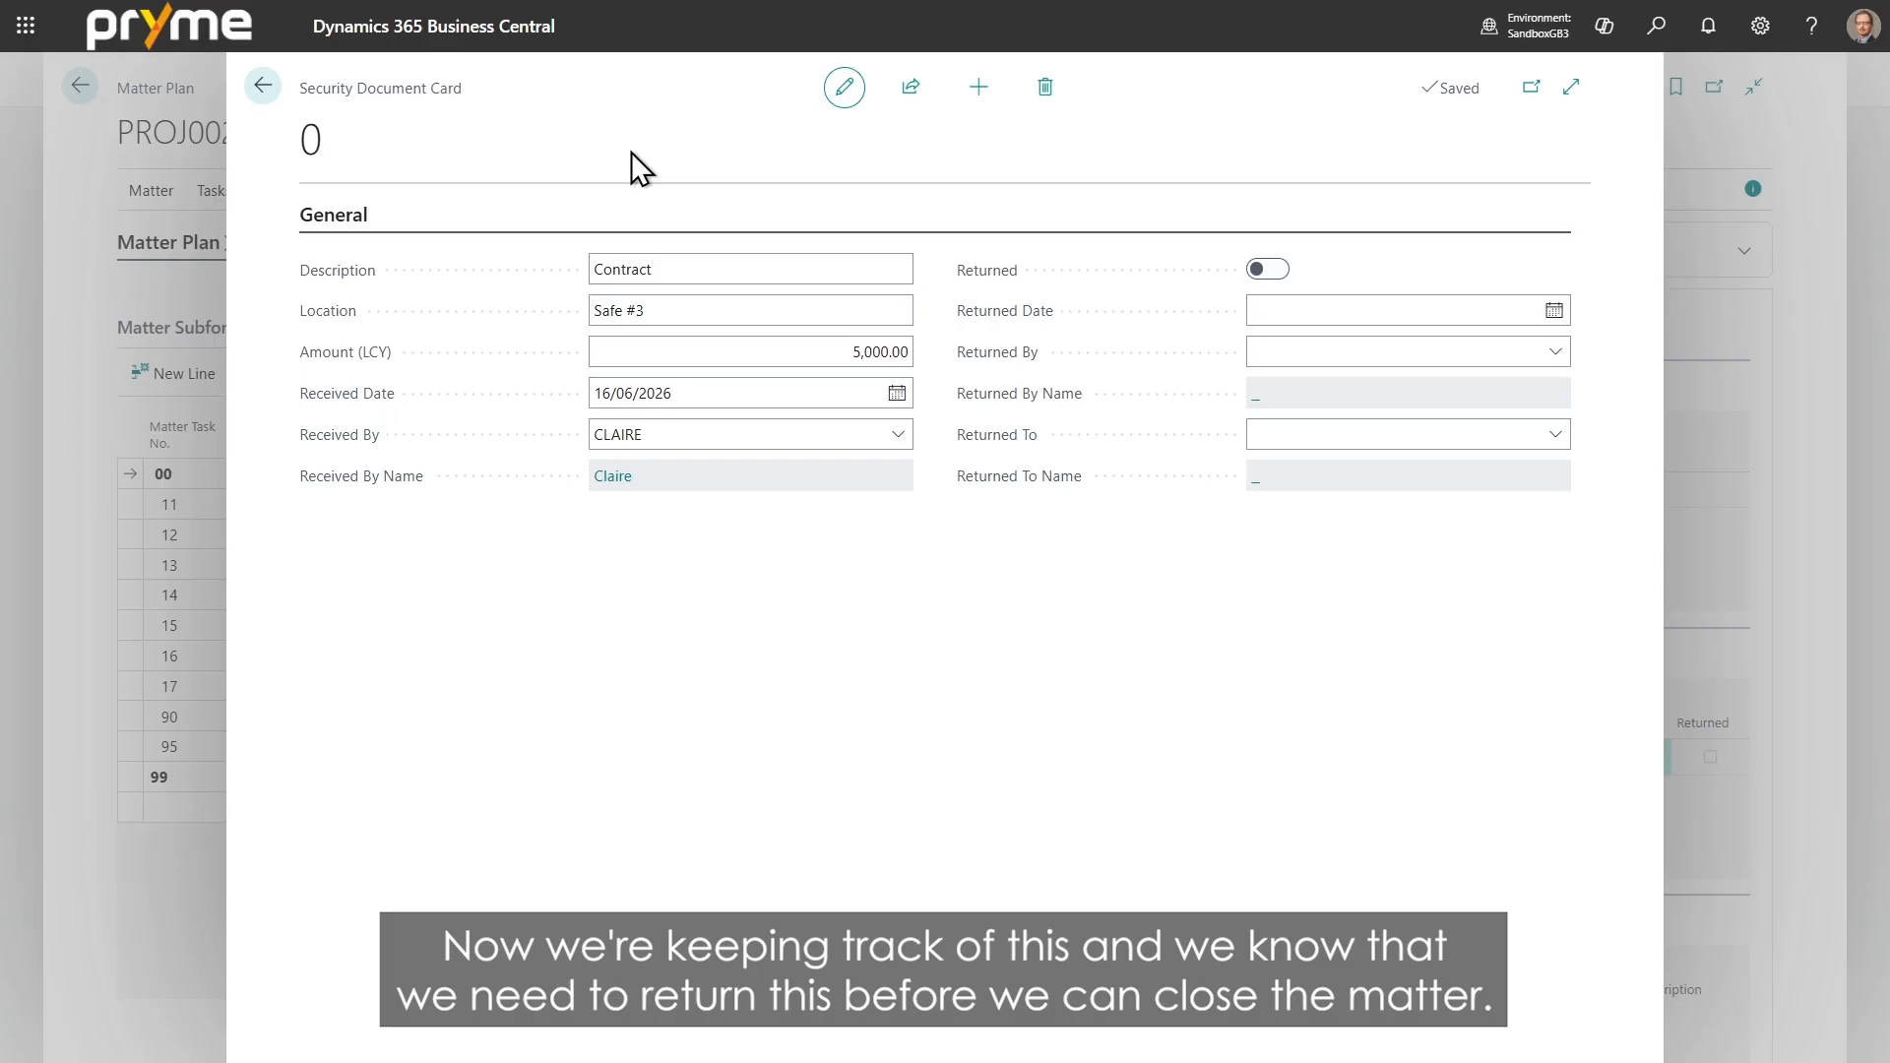
click(263, 86)
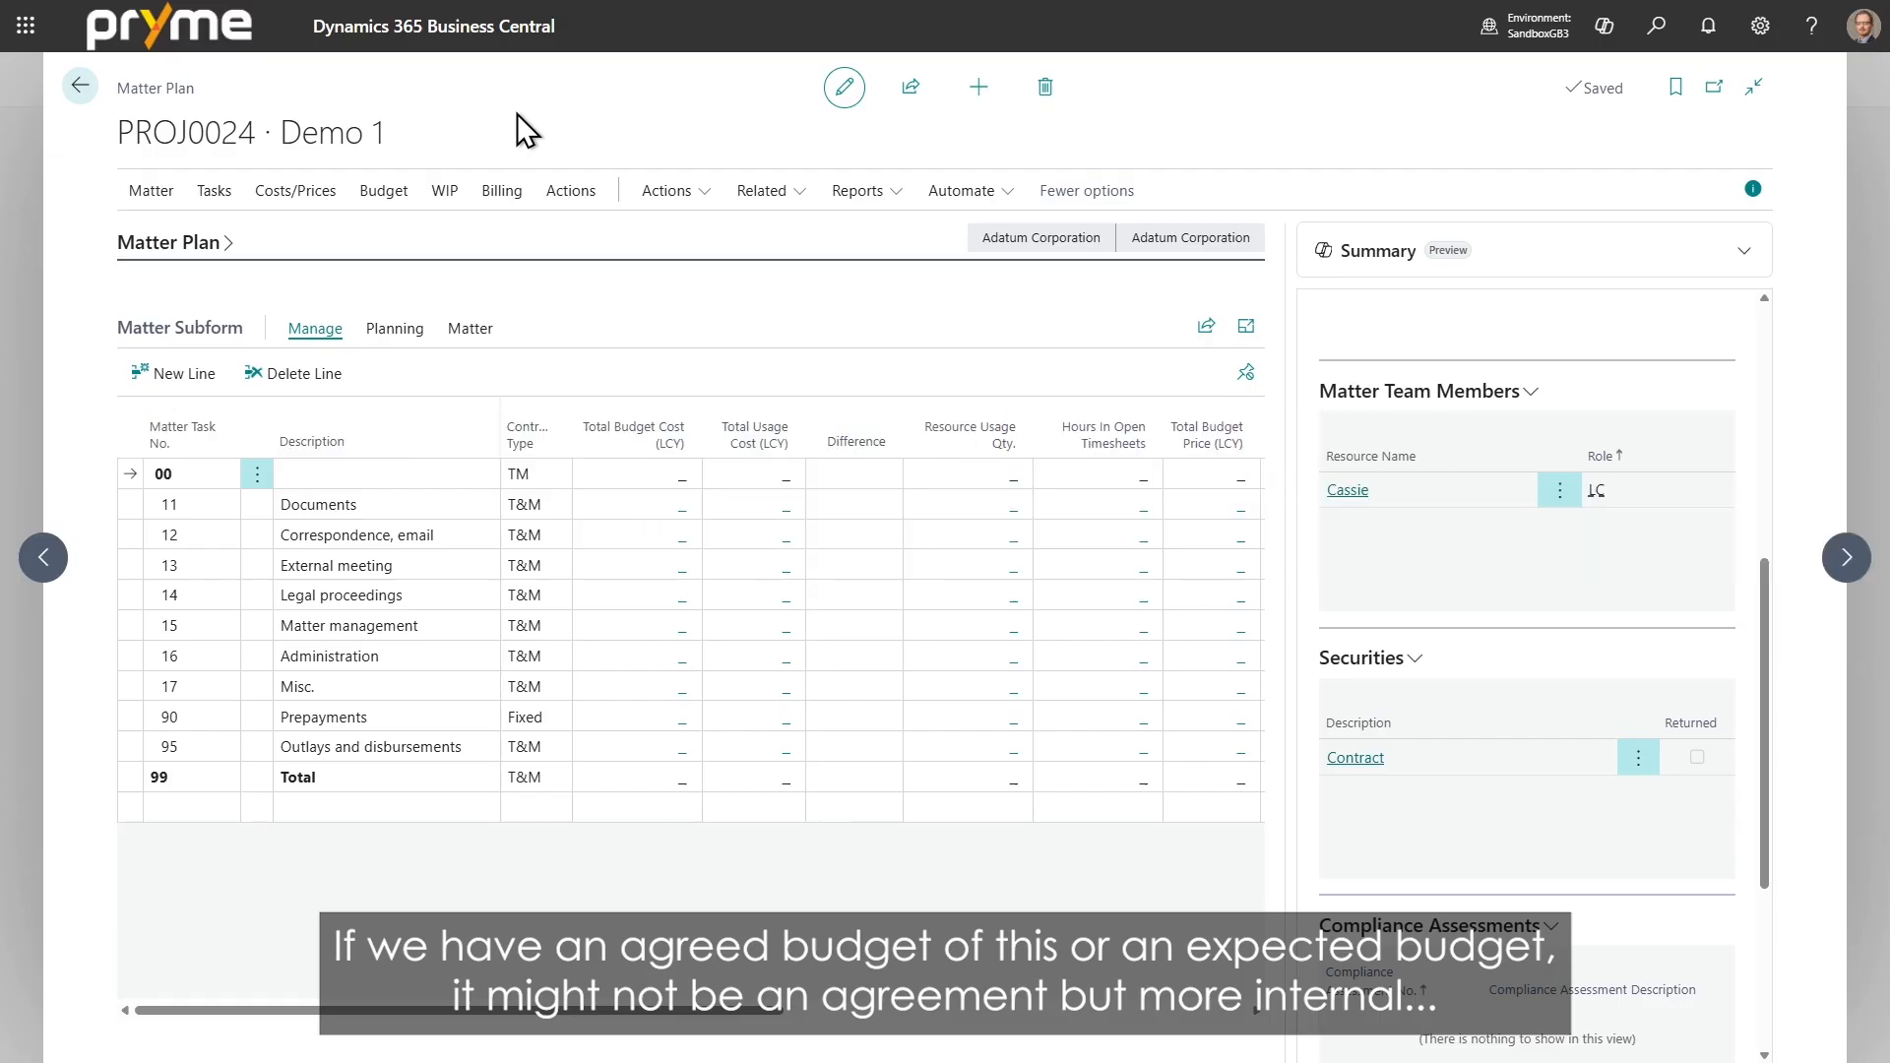
Open the matter's budget matrix and filter it by type Res.Group and number ASSOCIATE.
click(379, 193)
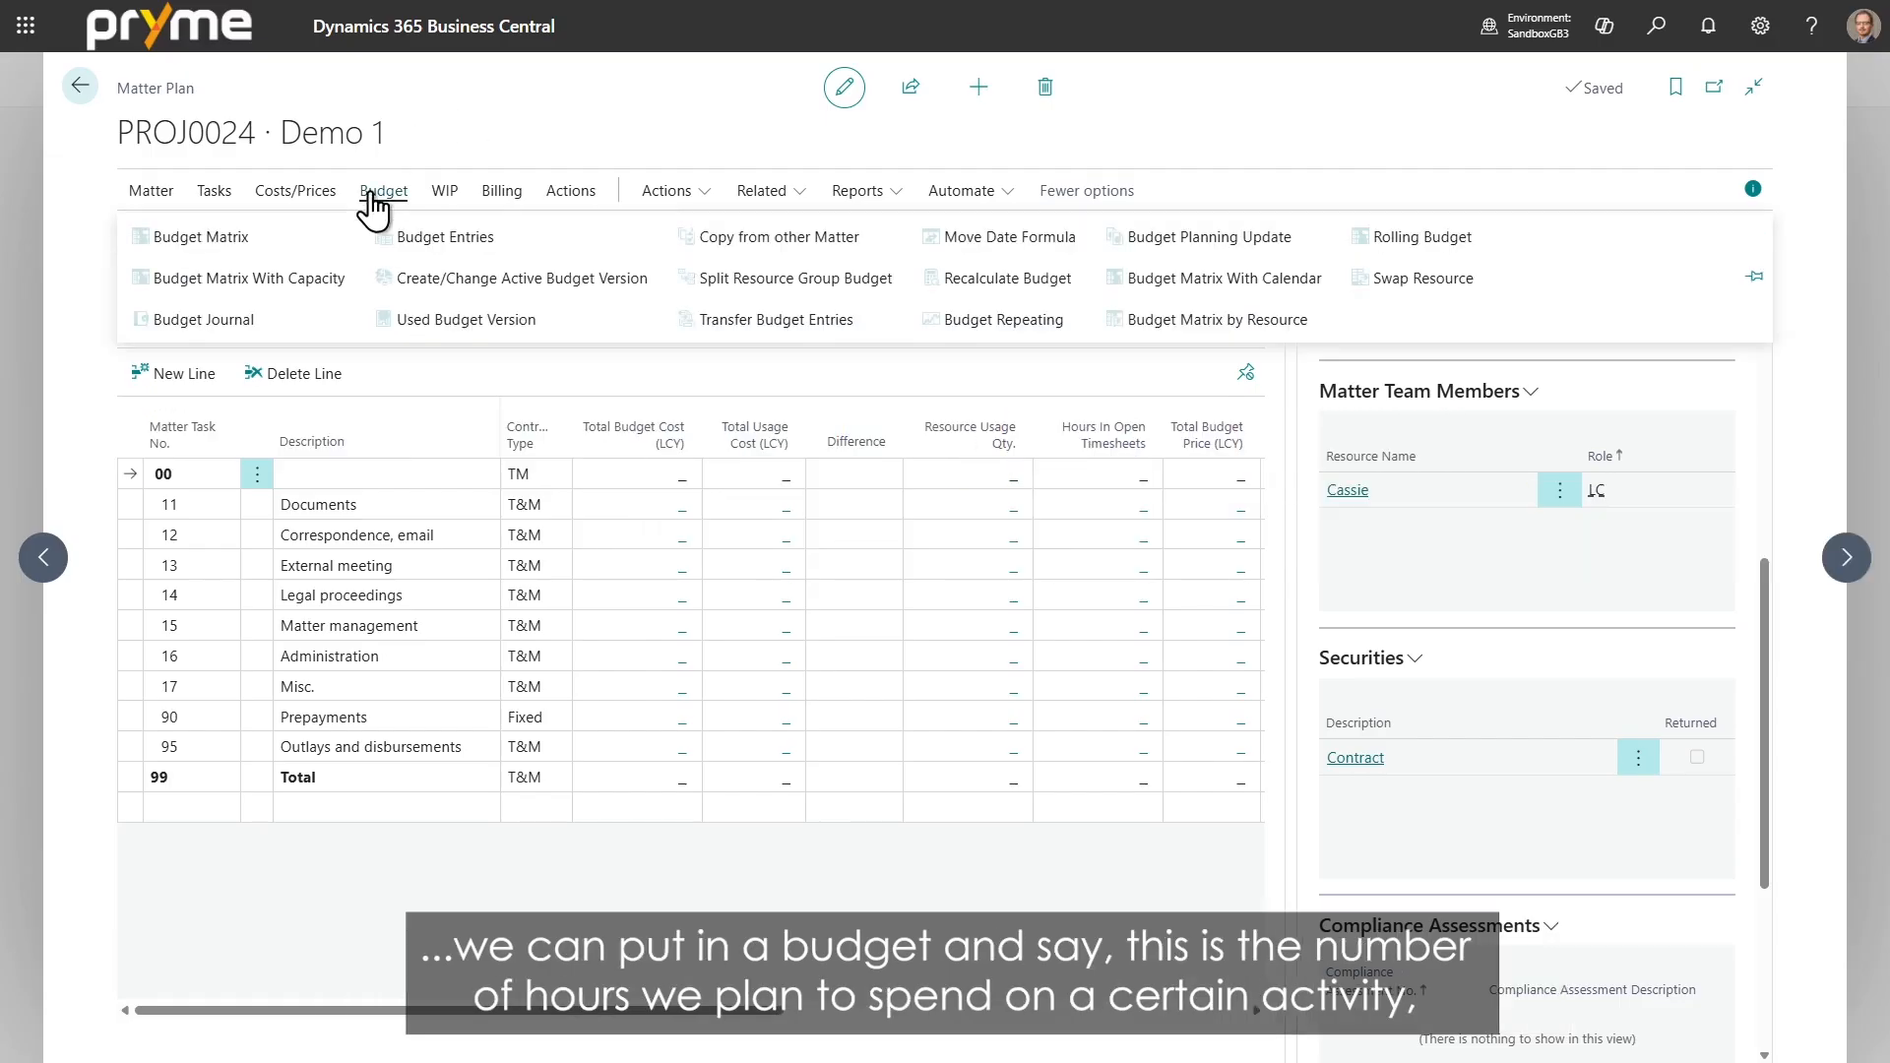
click(207, 238)
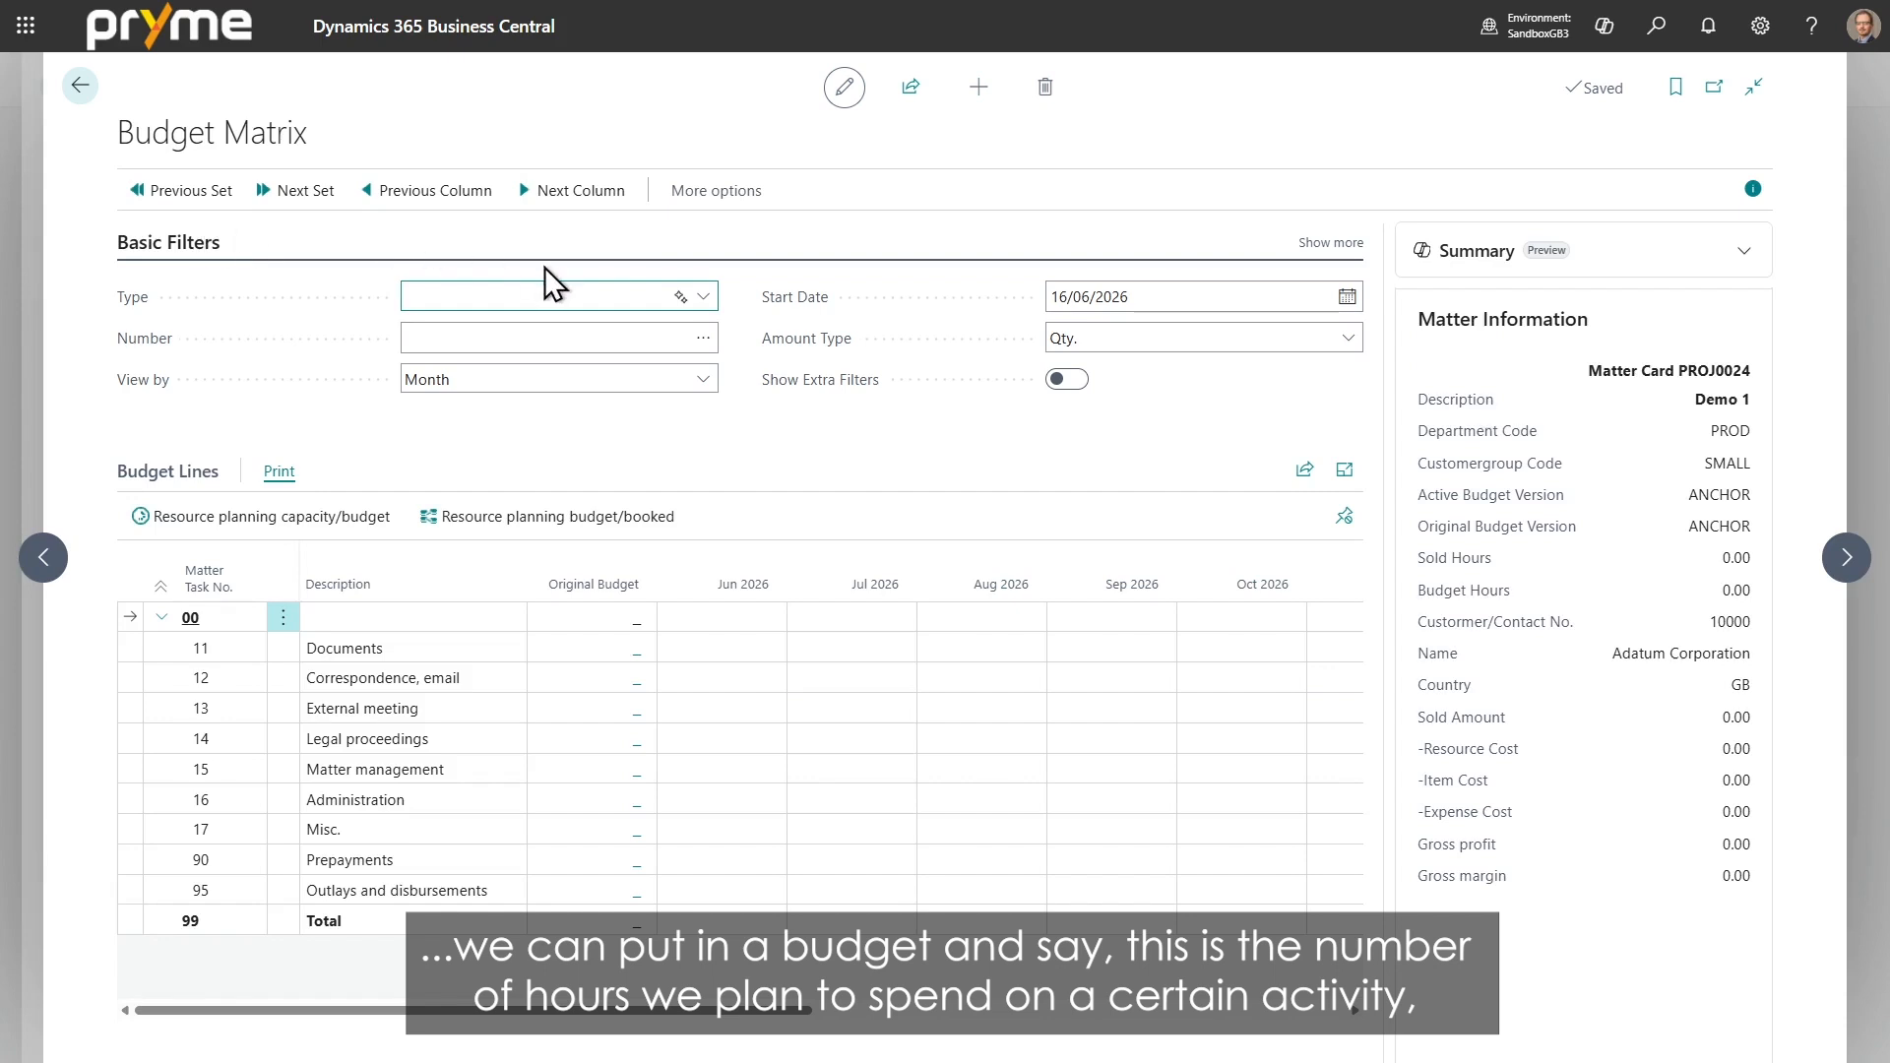
click(701, 297)
click(537, 350)
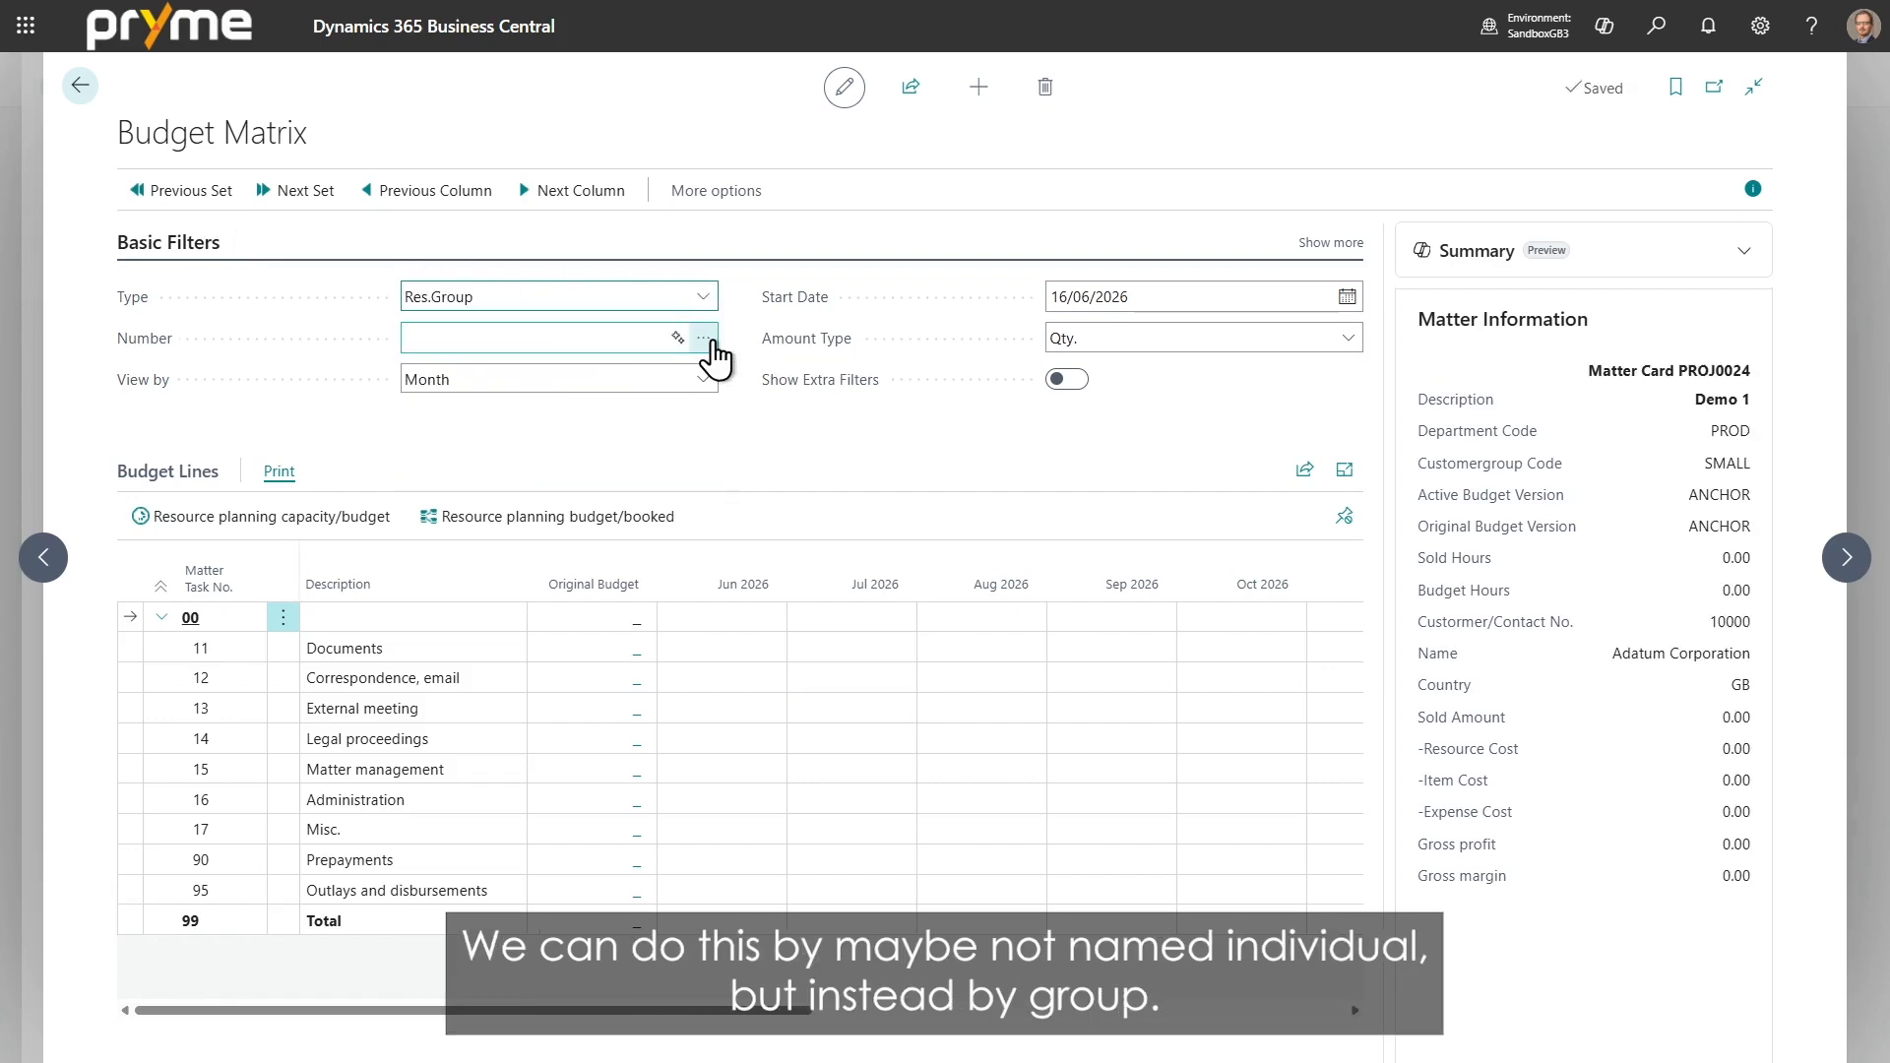
click(705, 339)
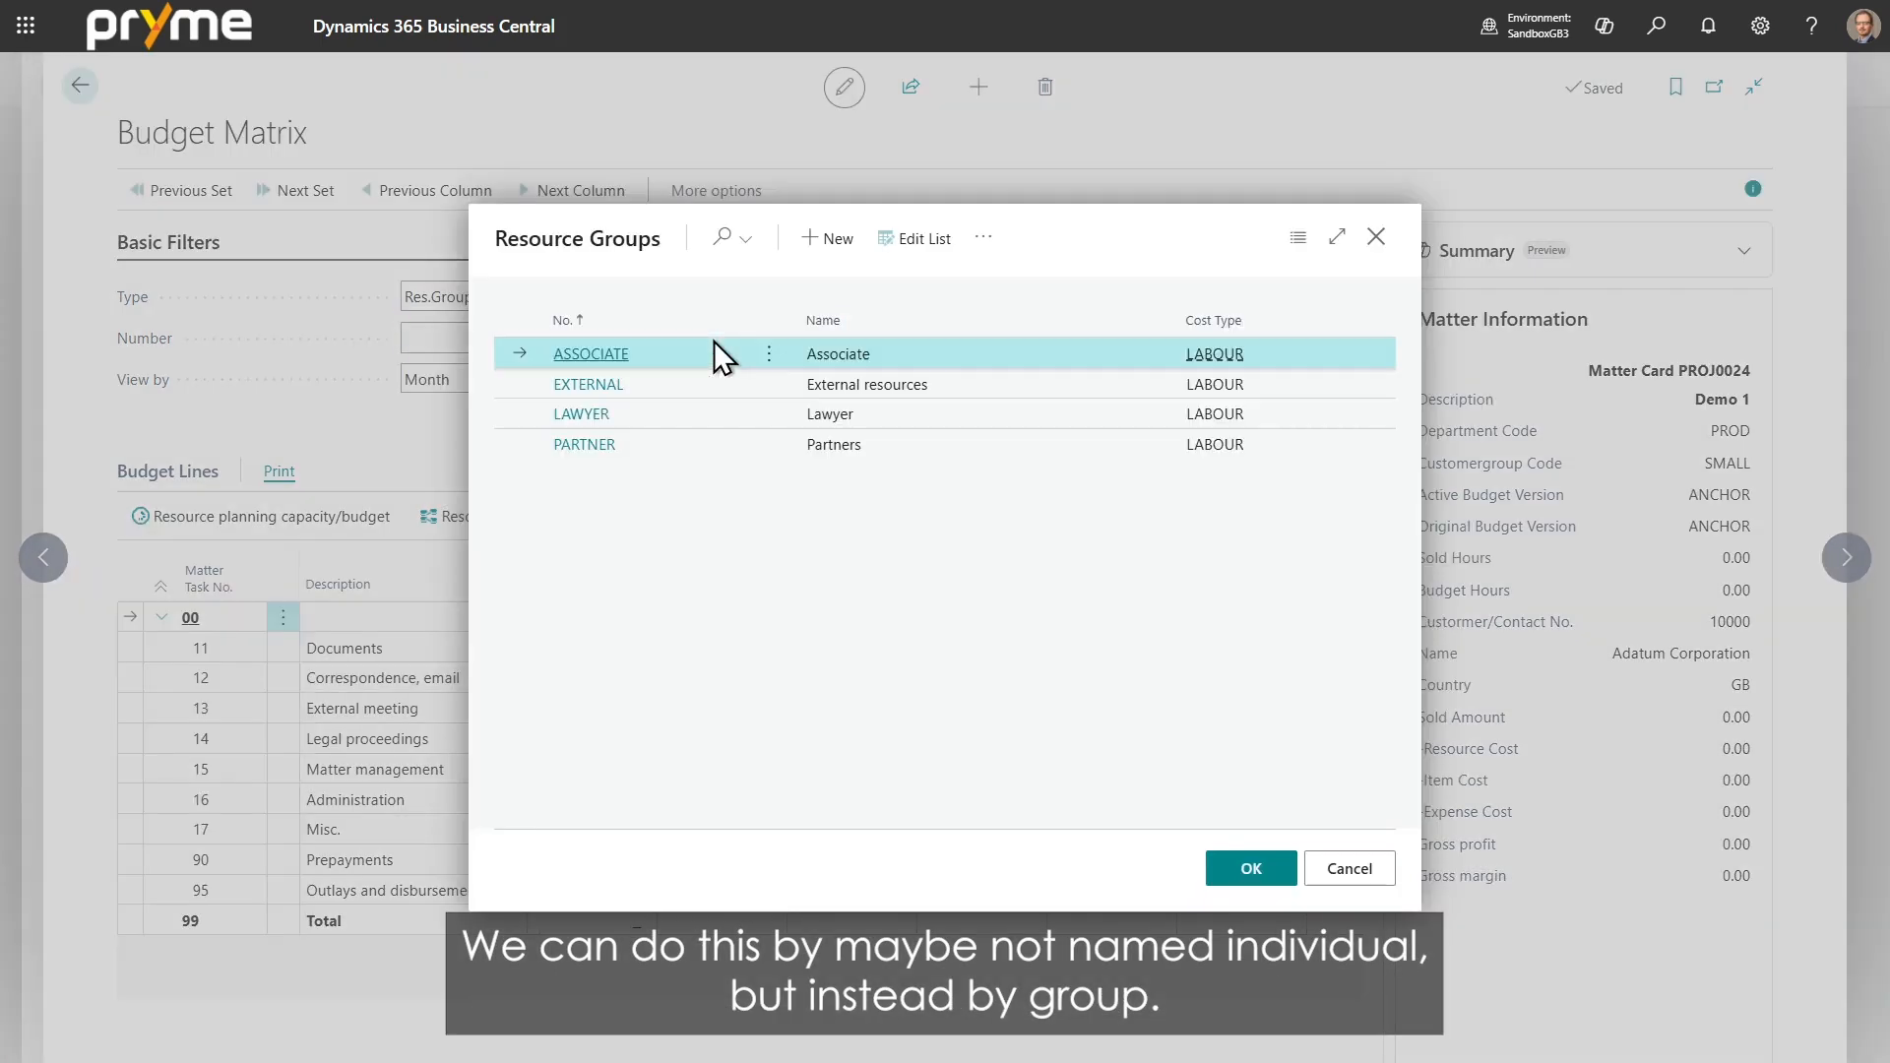
click(604, 356)
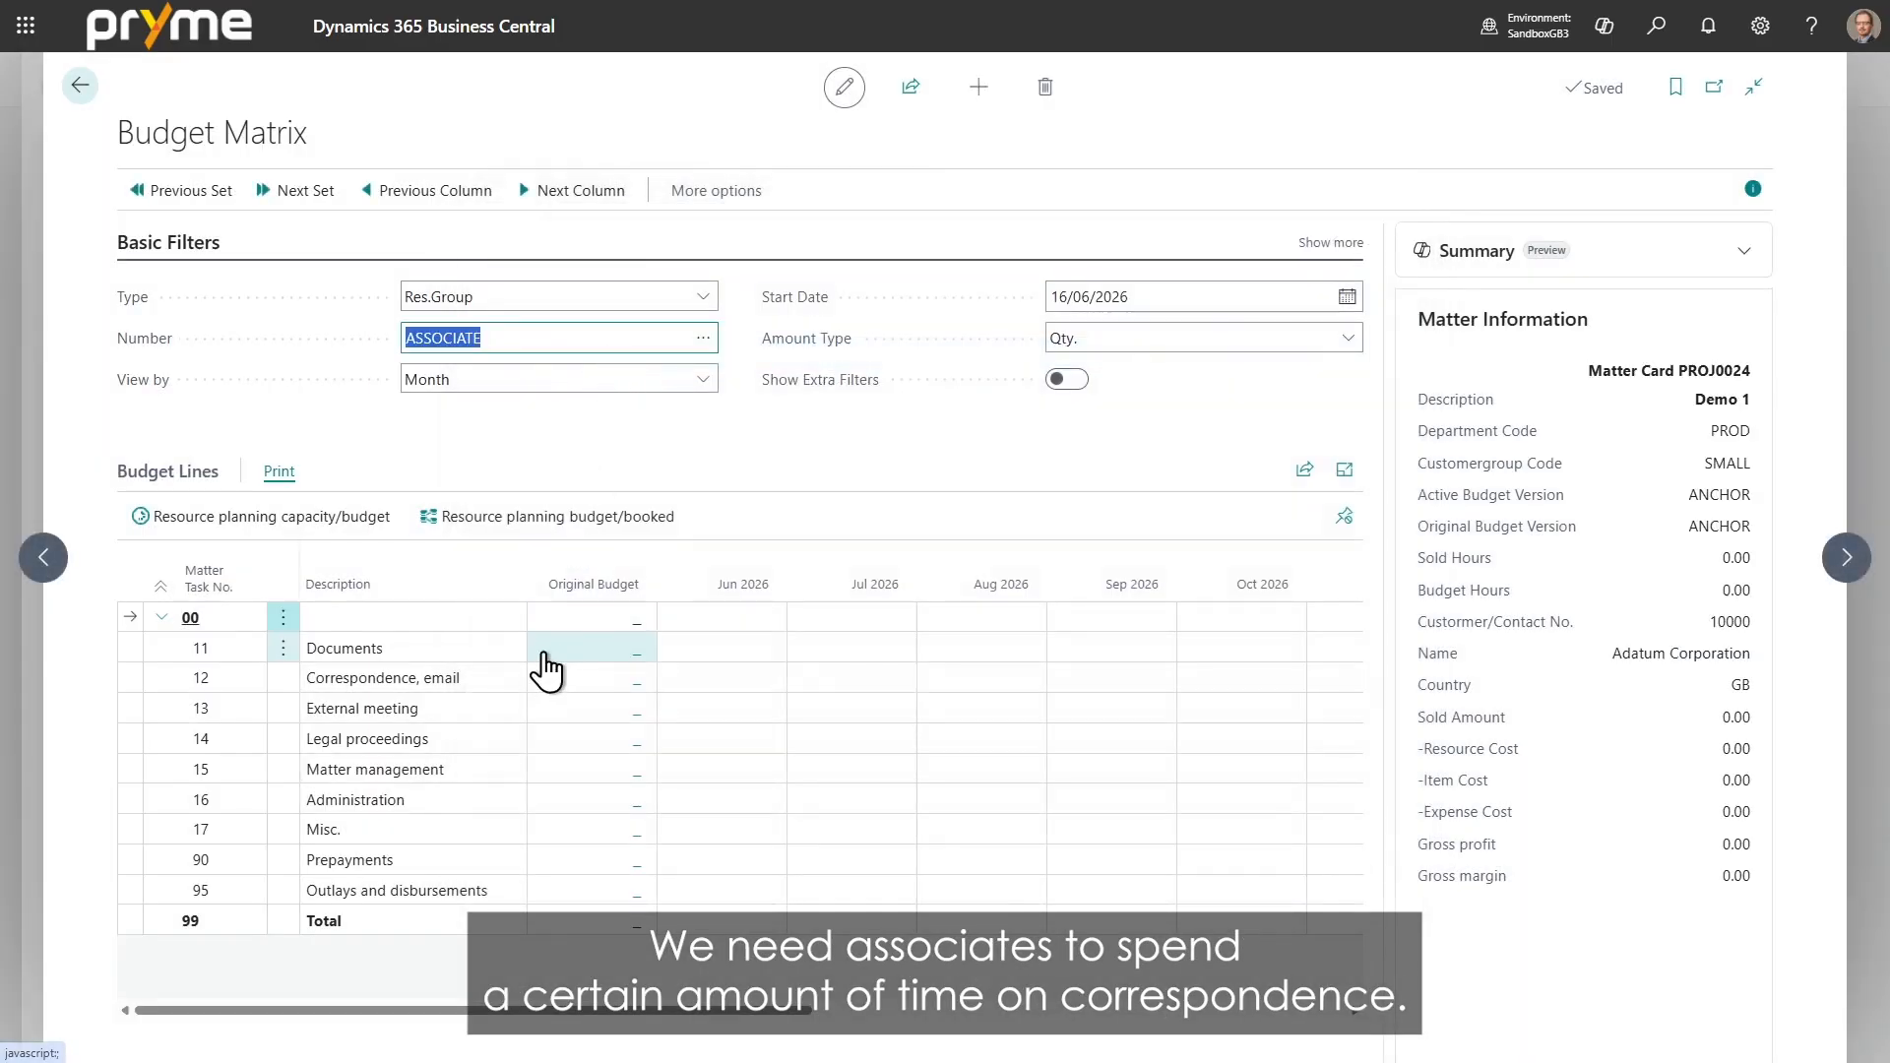
Budget 10 hours for the Correspondence, email task in June 2026.
click(719, 670)
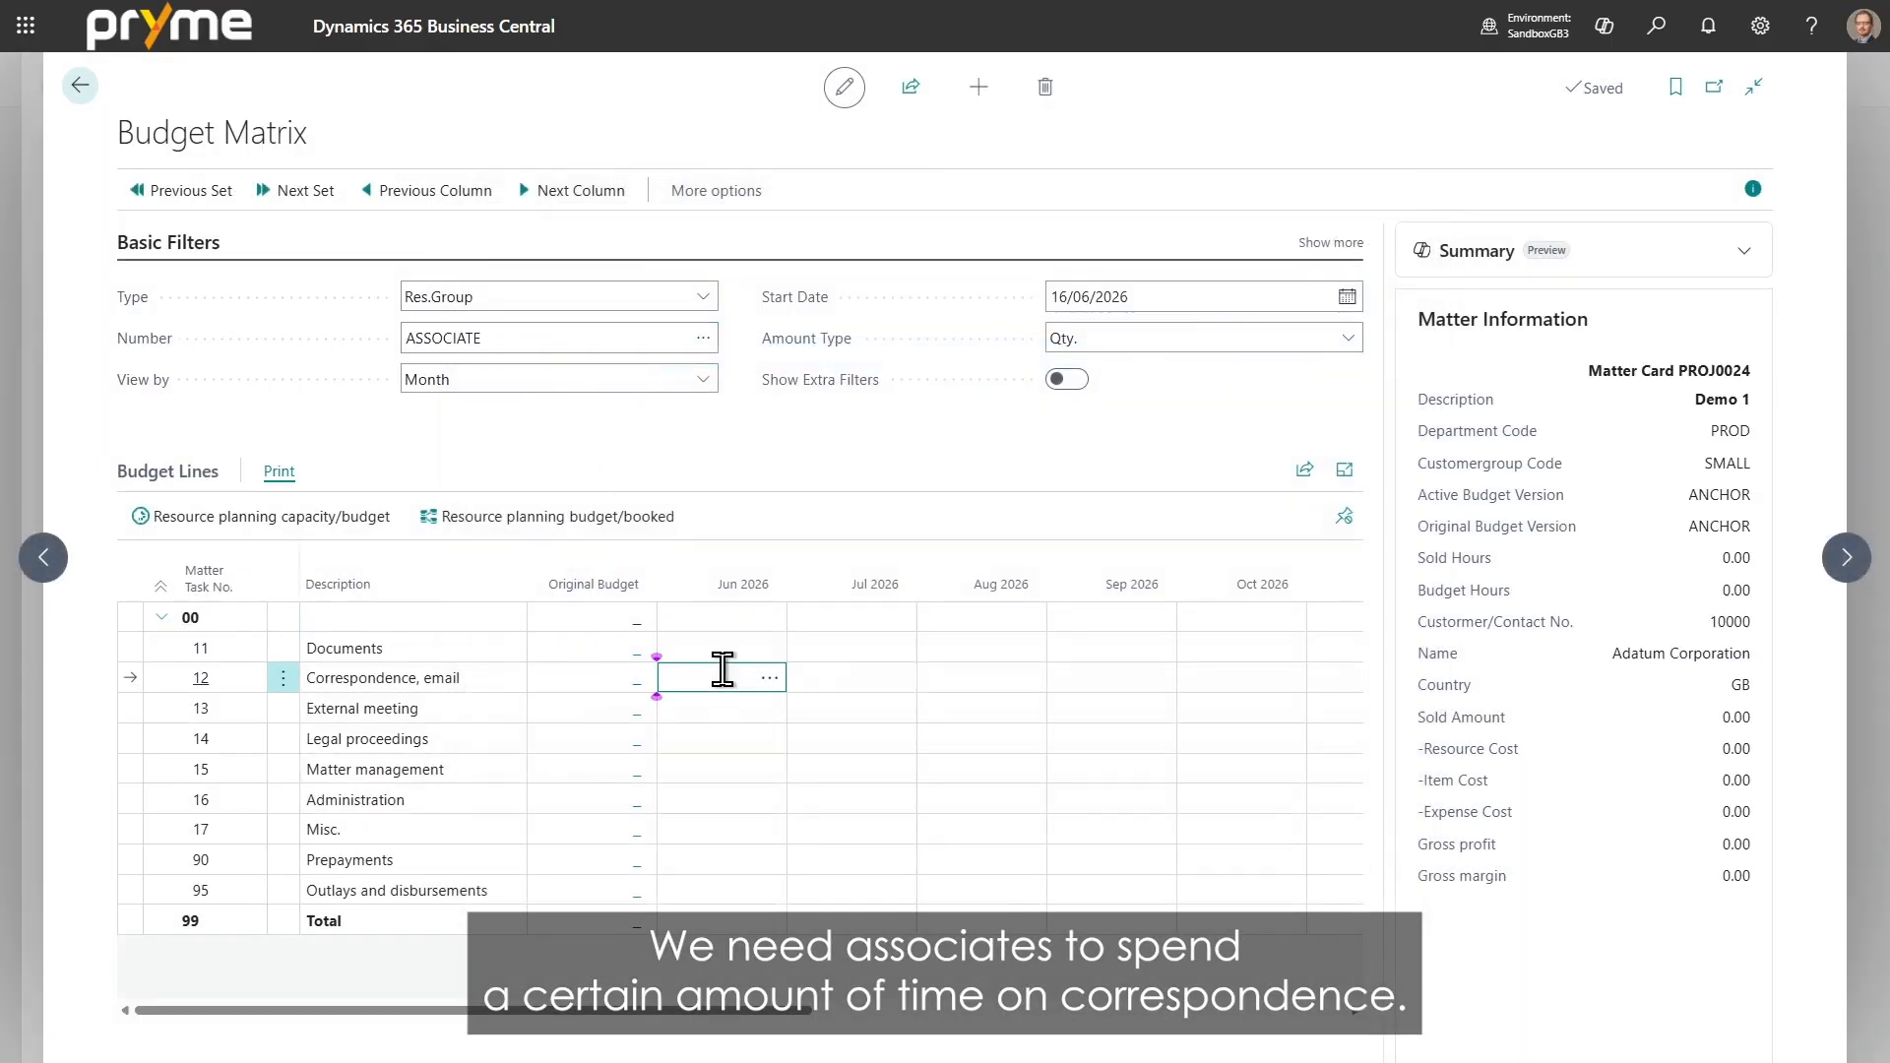
text(10)
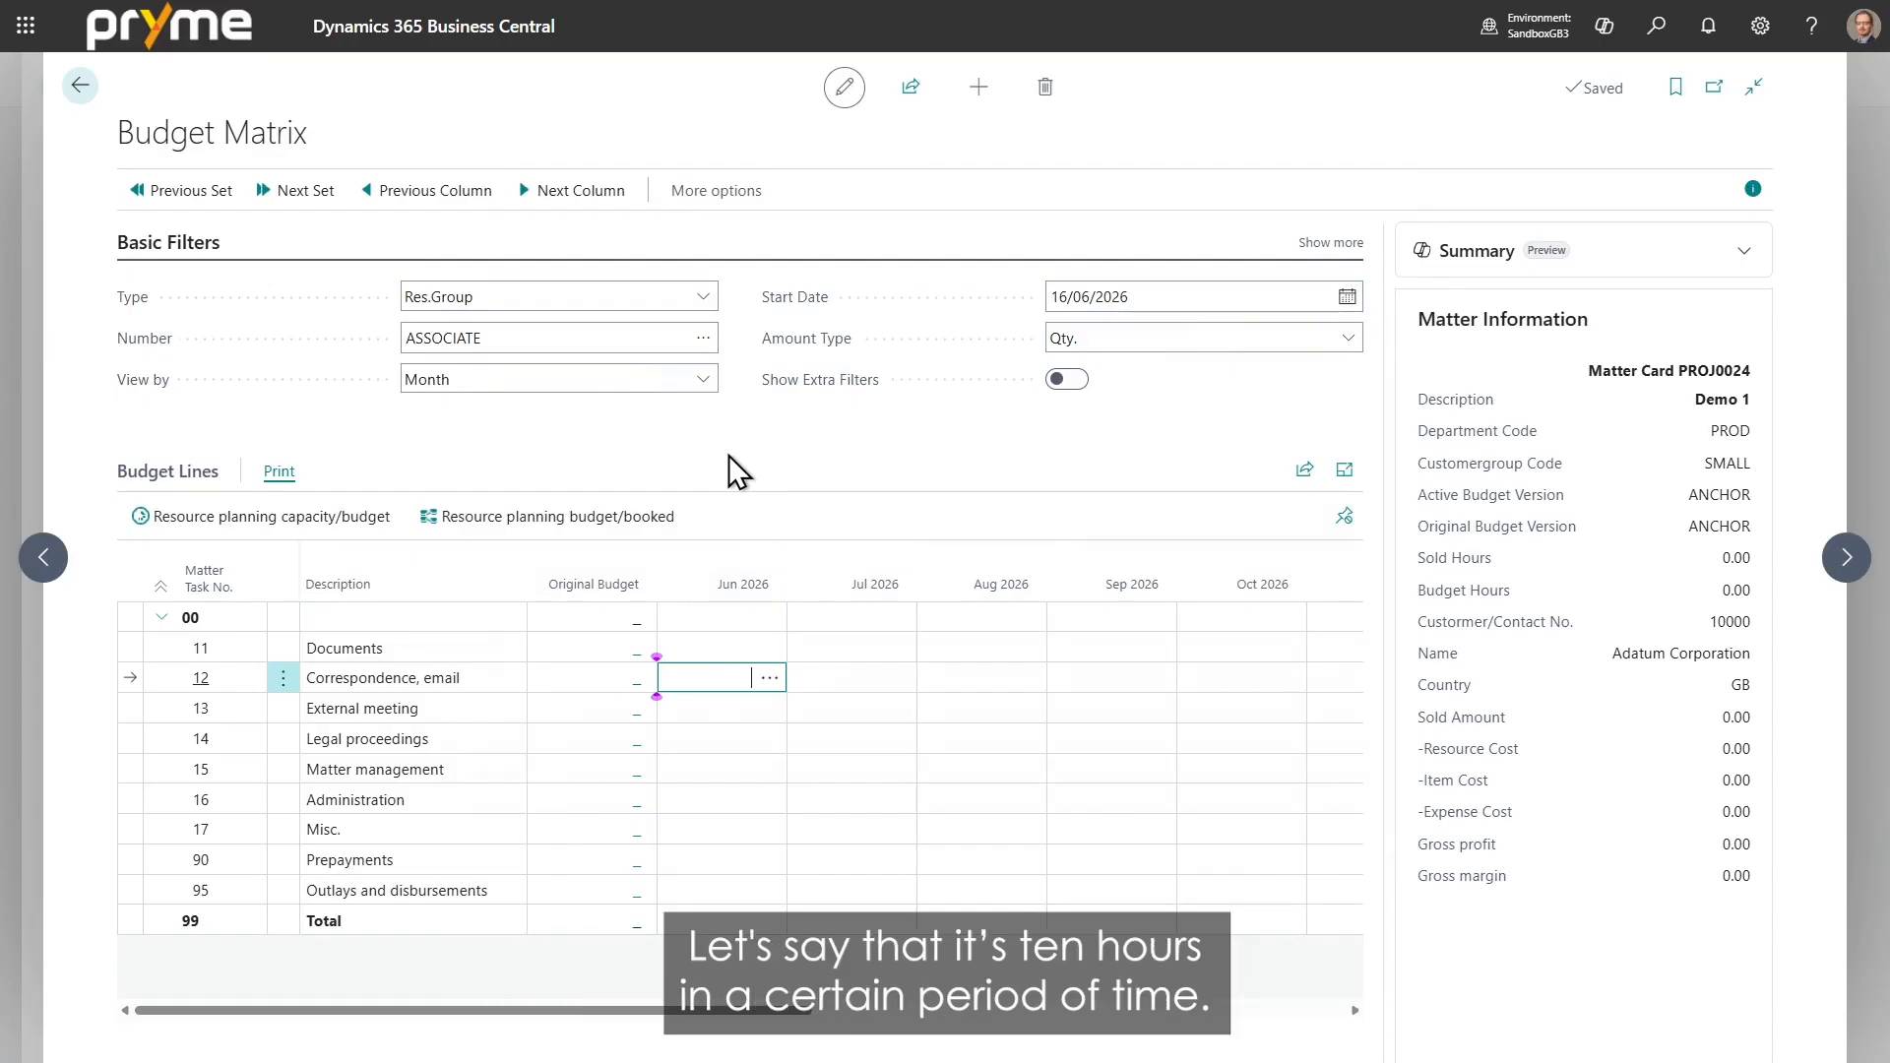
click(728, 456)
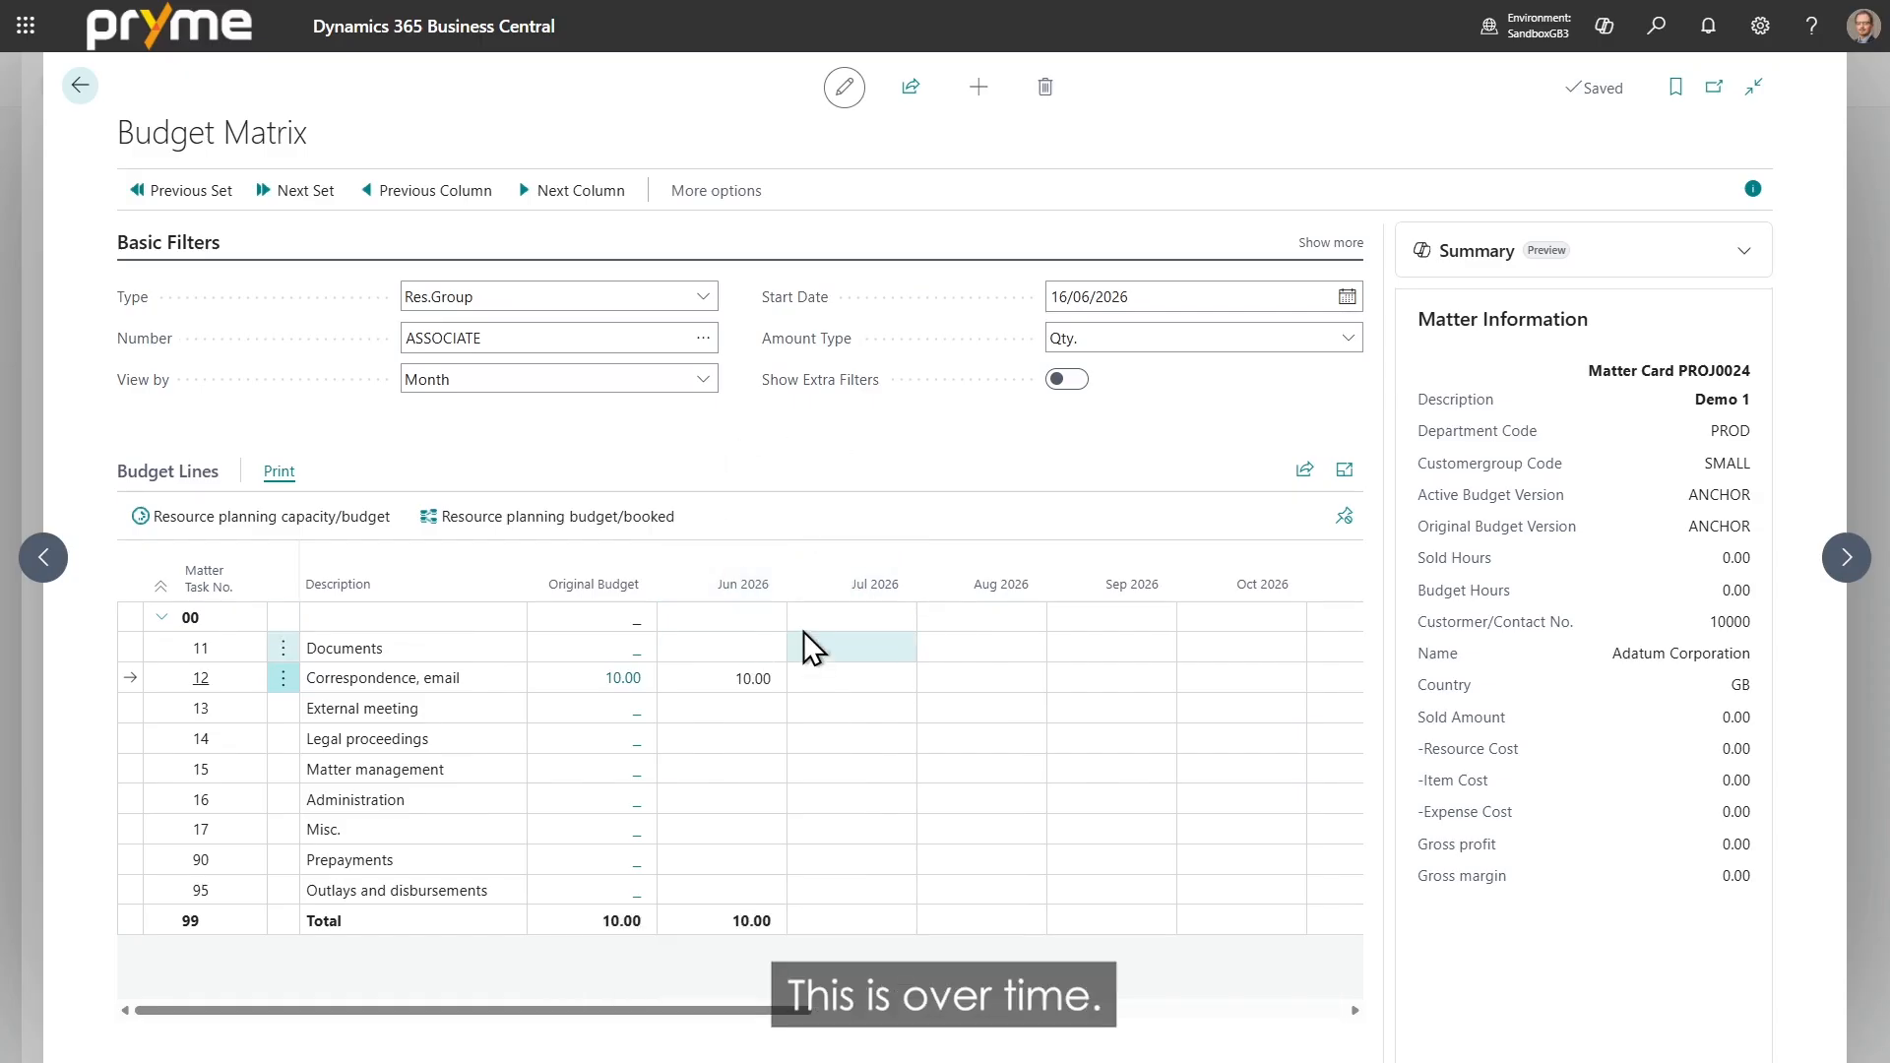
Check the budget's period options, view its amounts as Total Price (LCY), and return to the matter plan.
click(704, 381)
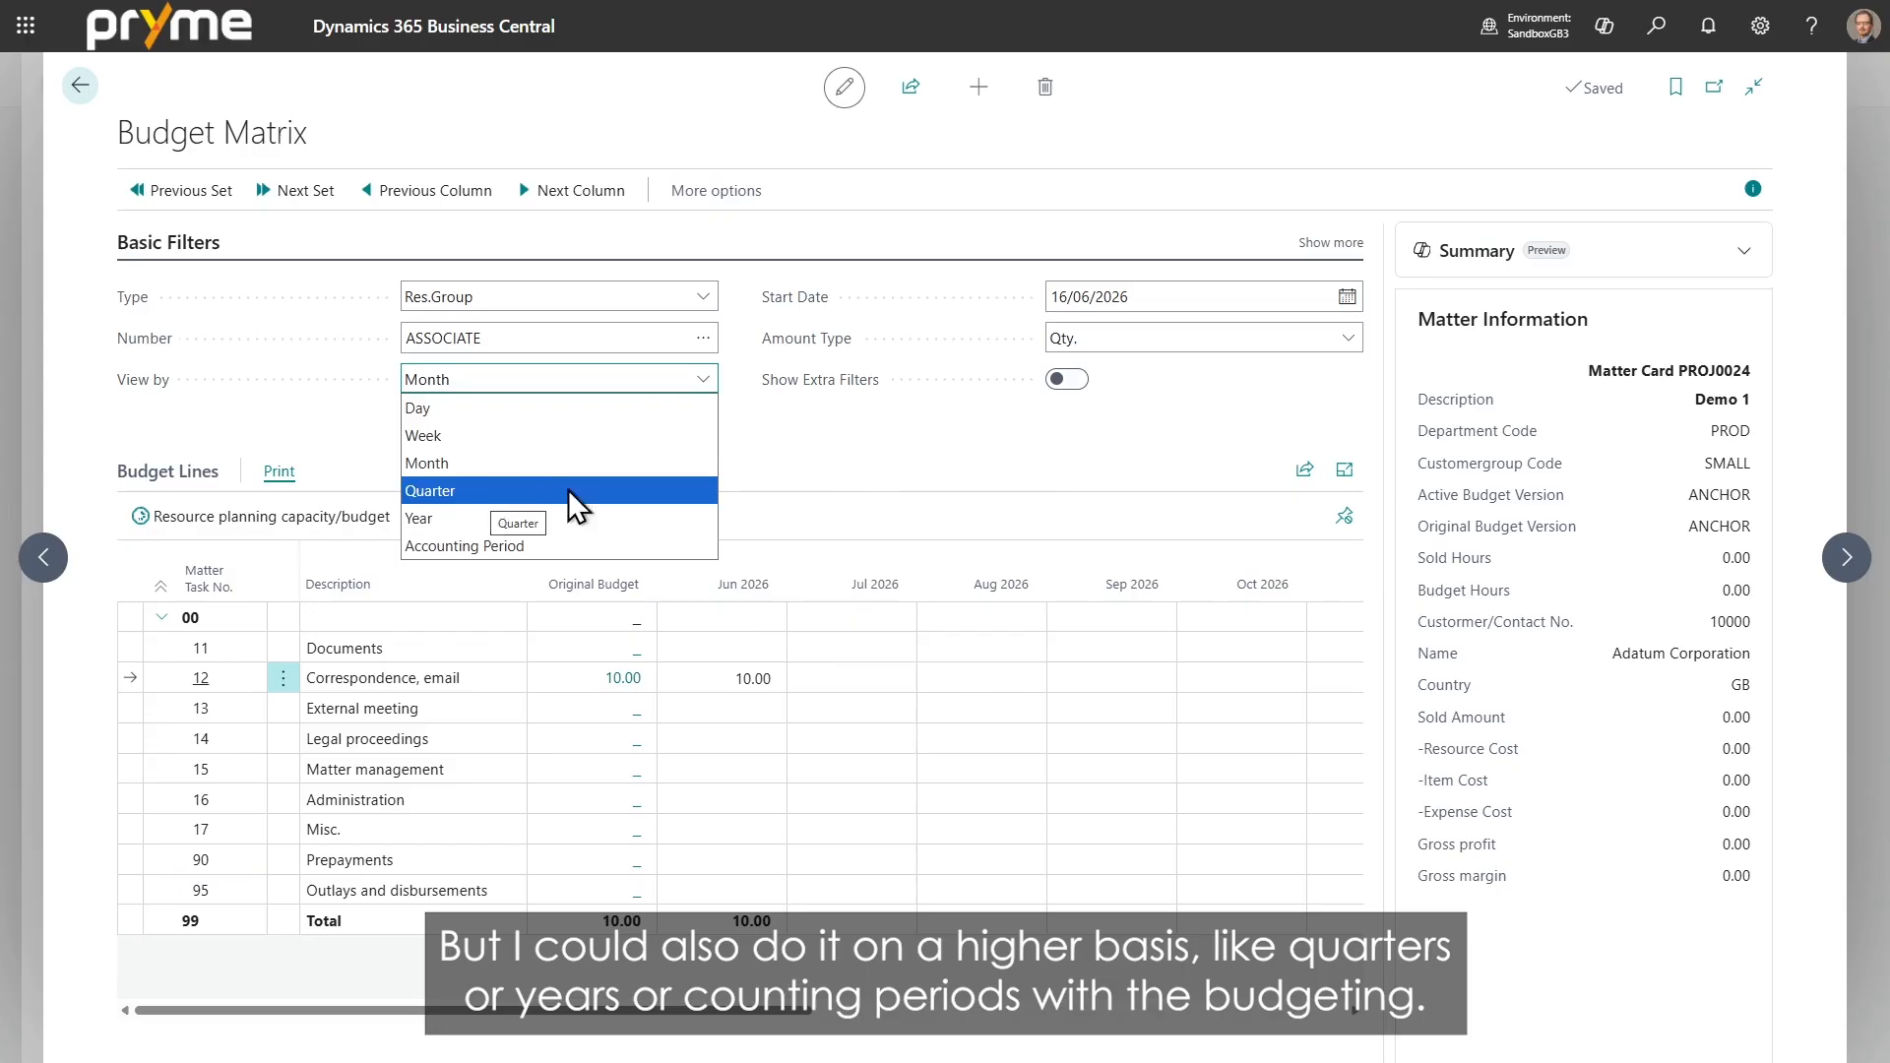
click(871, 461)
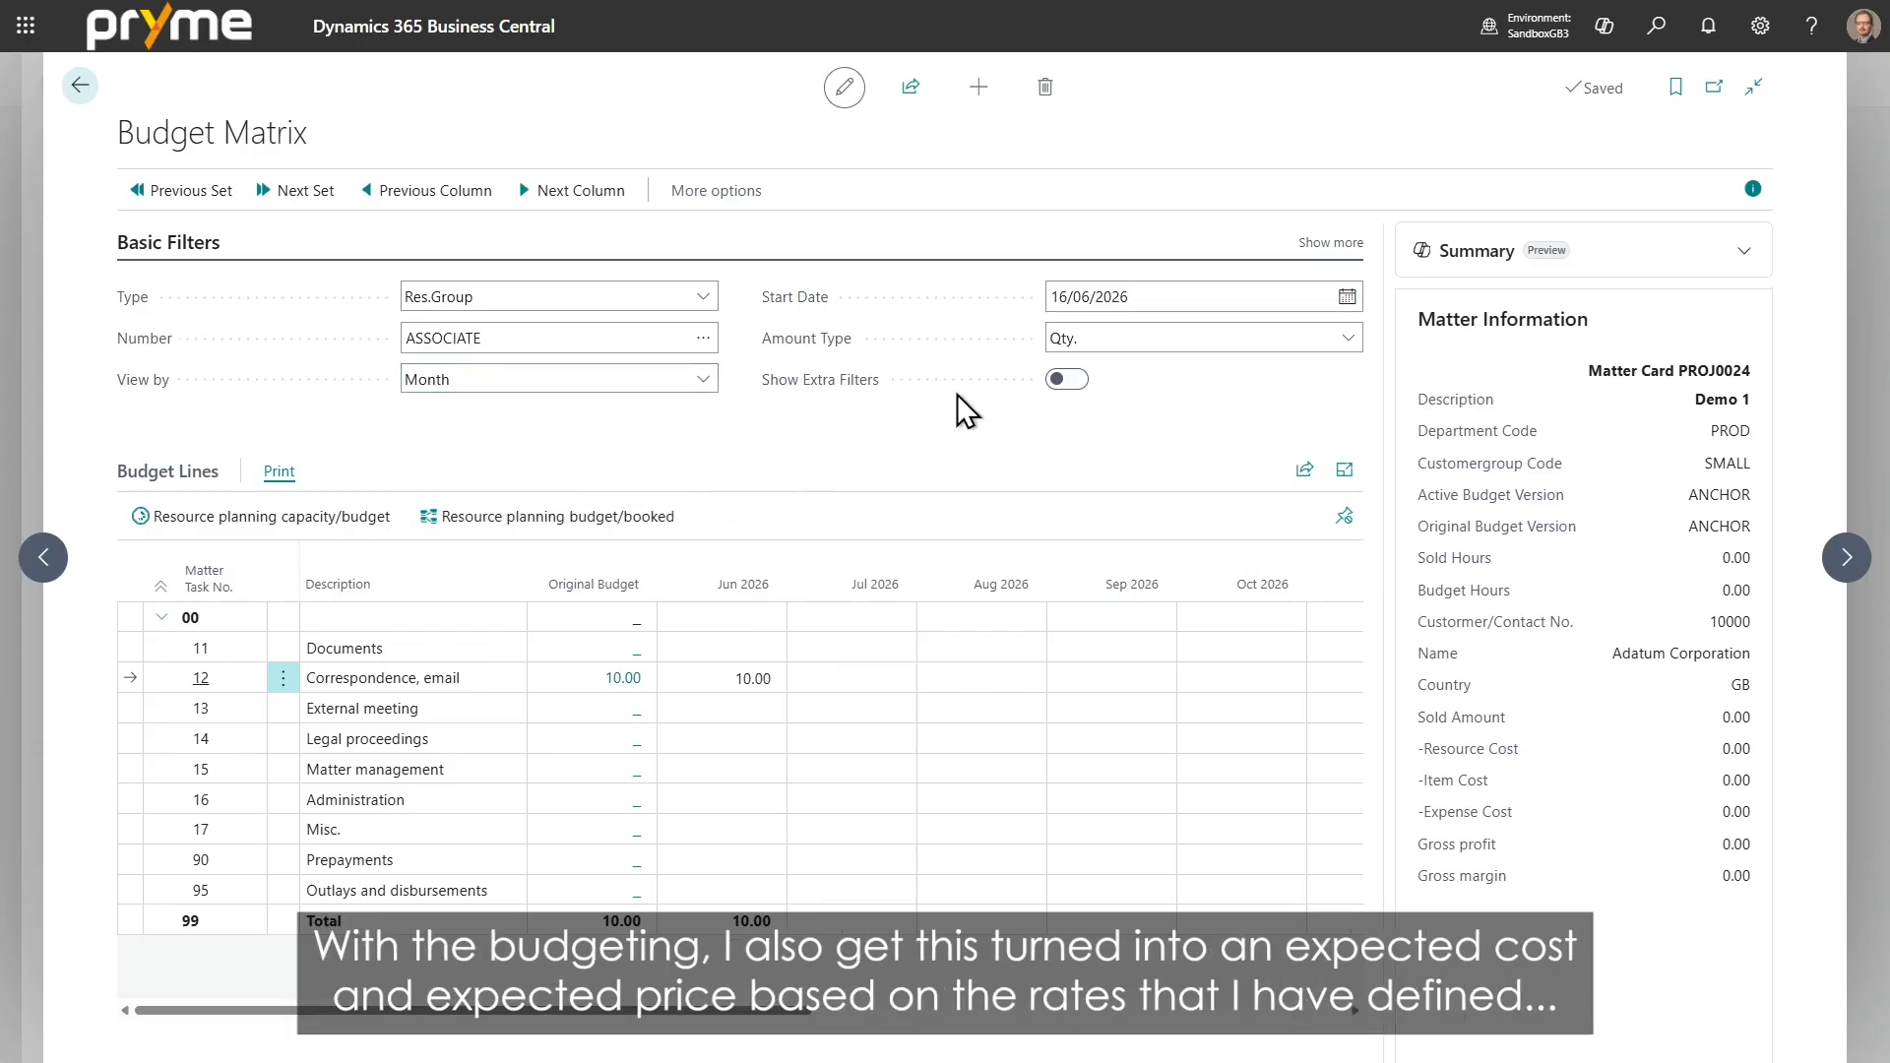
click(1159, 344)
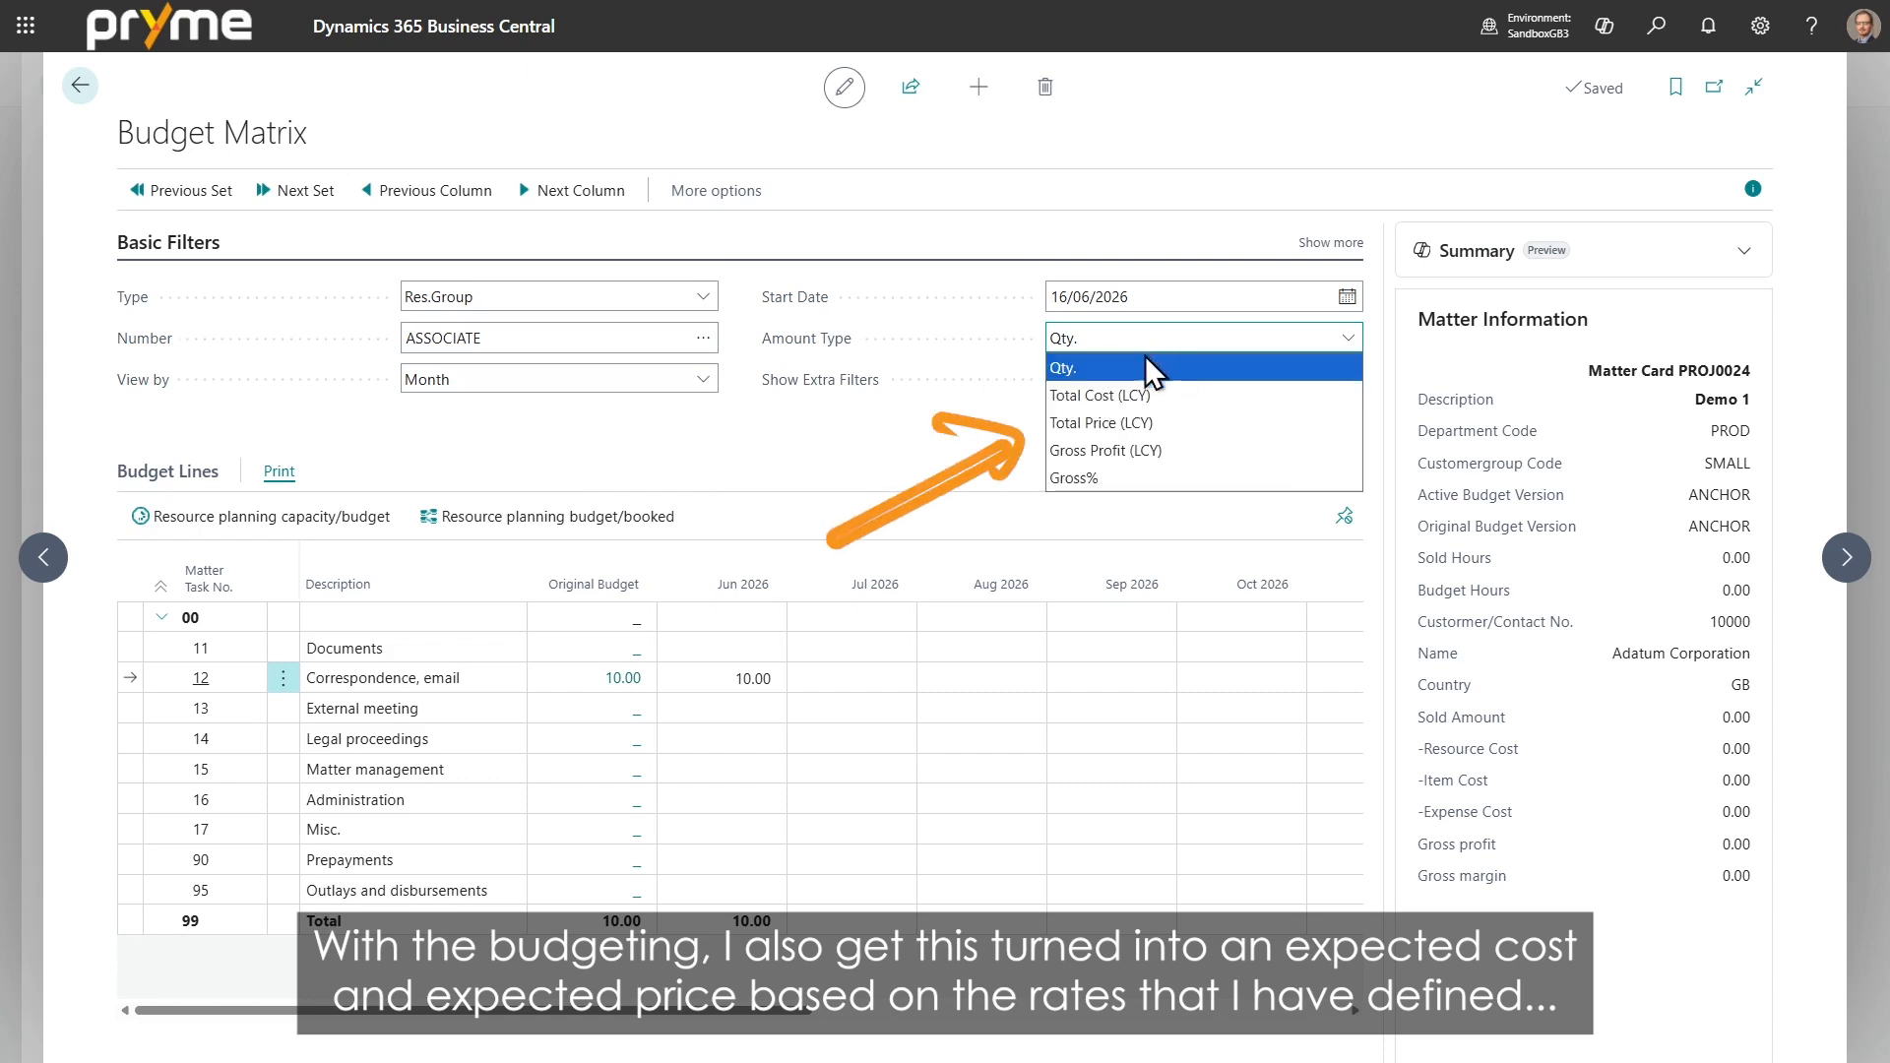
click(1132, 423)
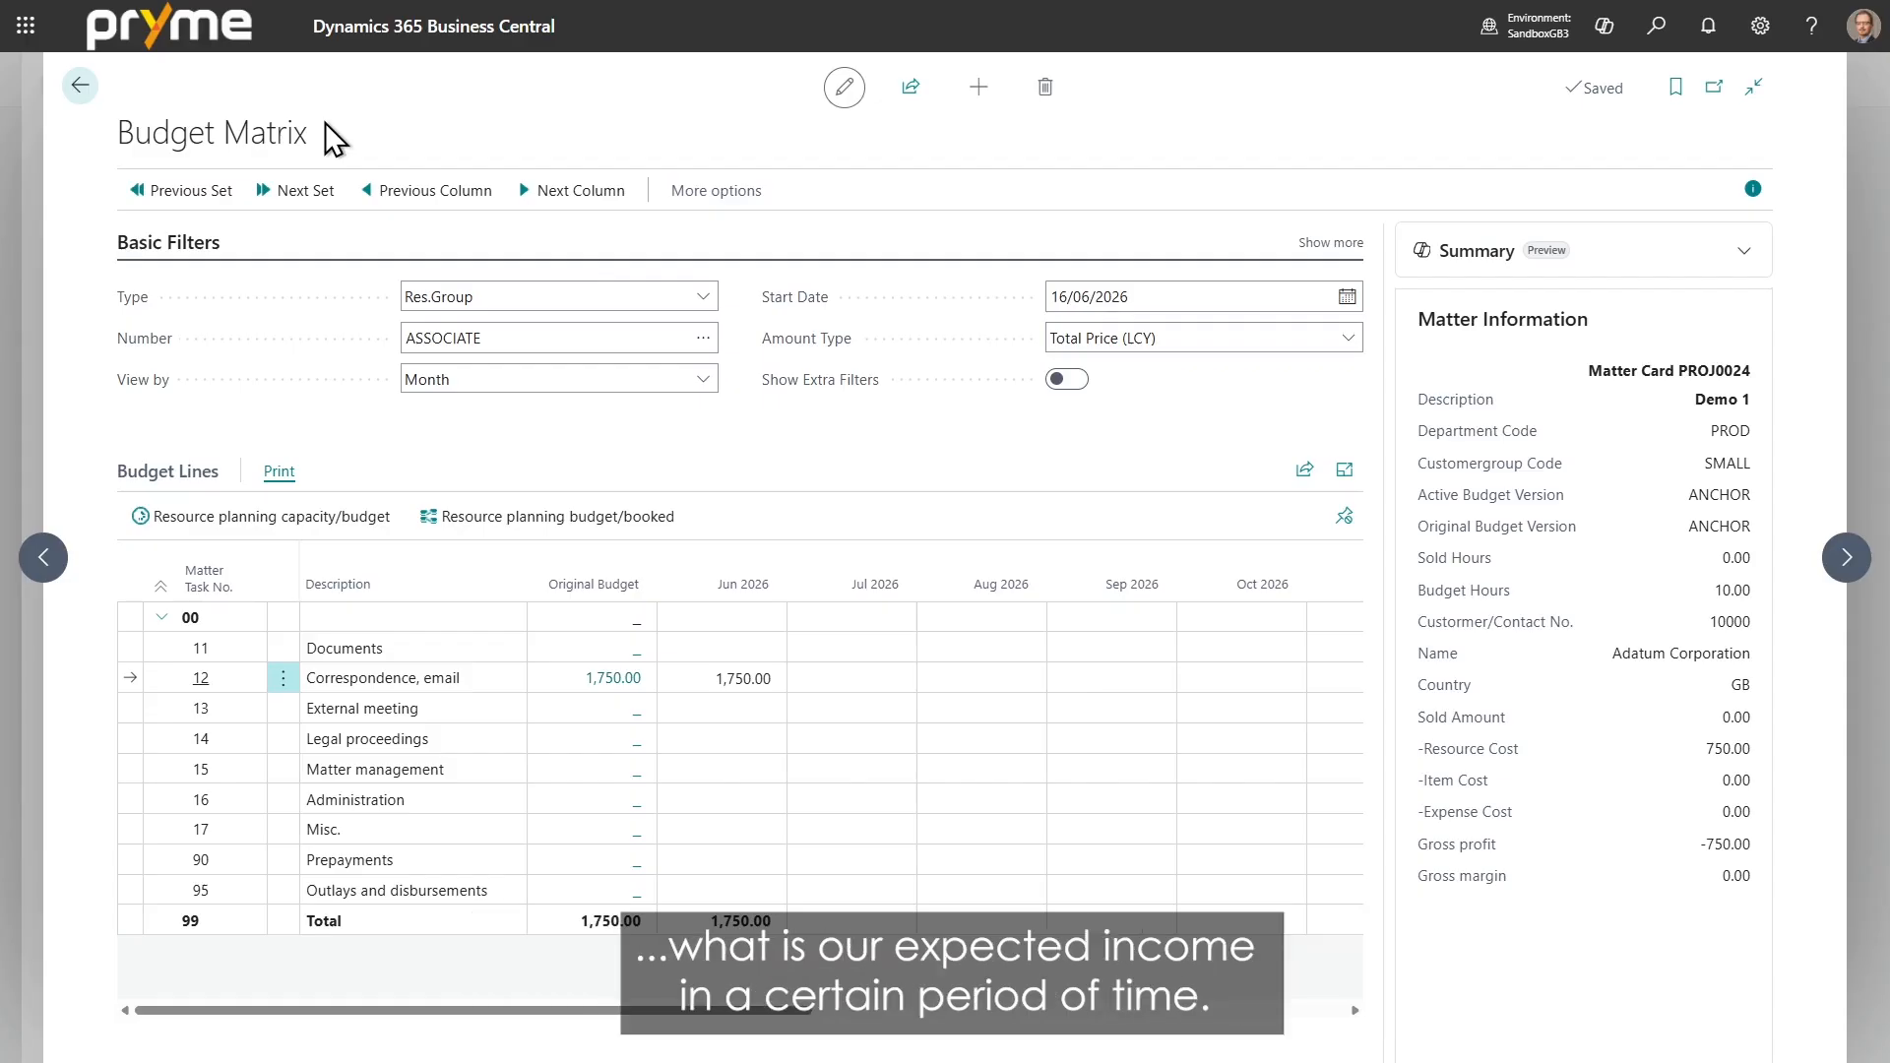
click(79, 88)
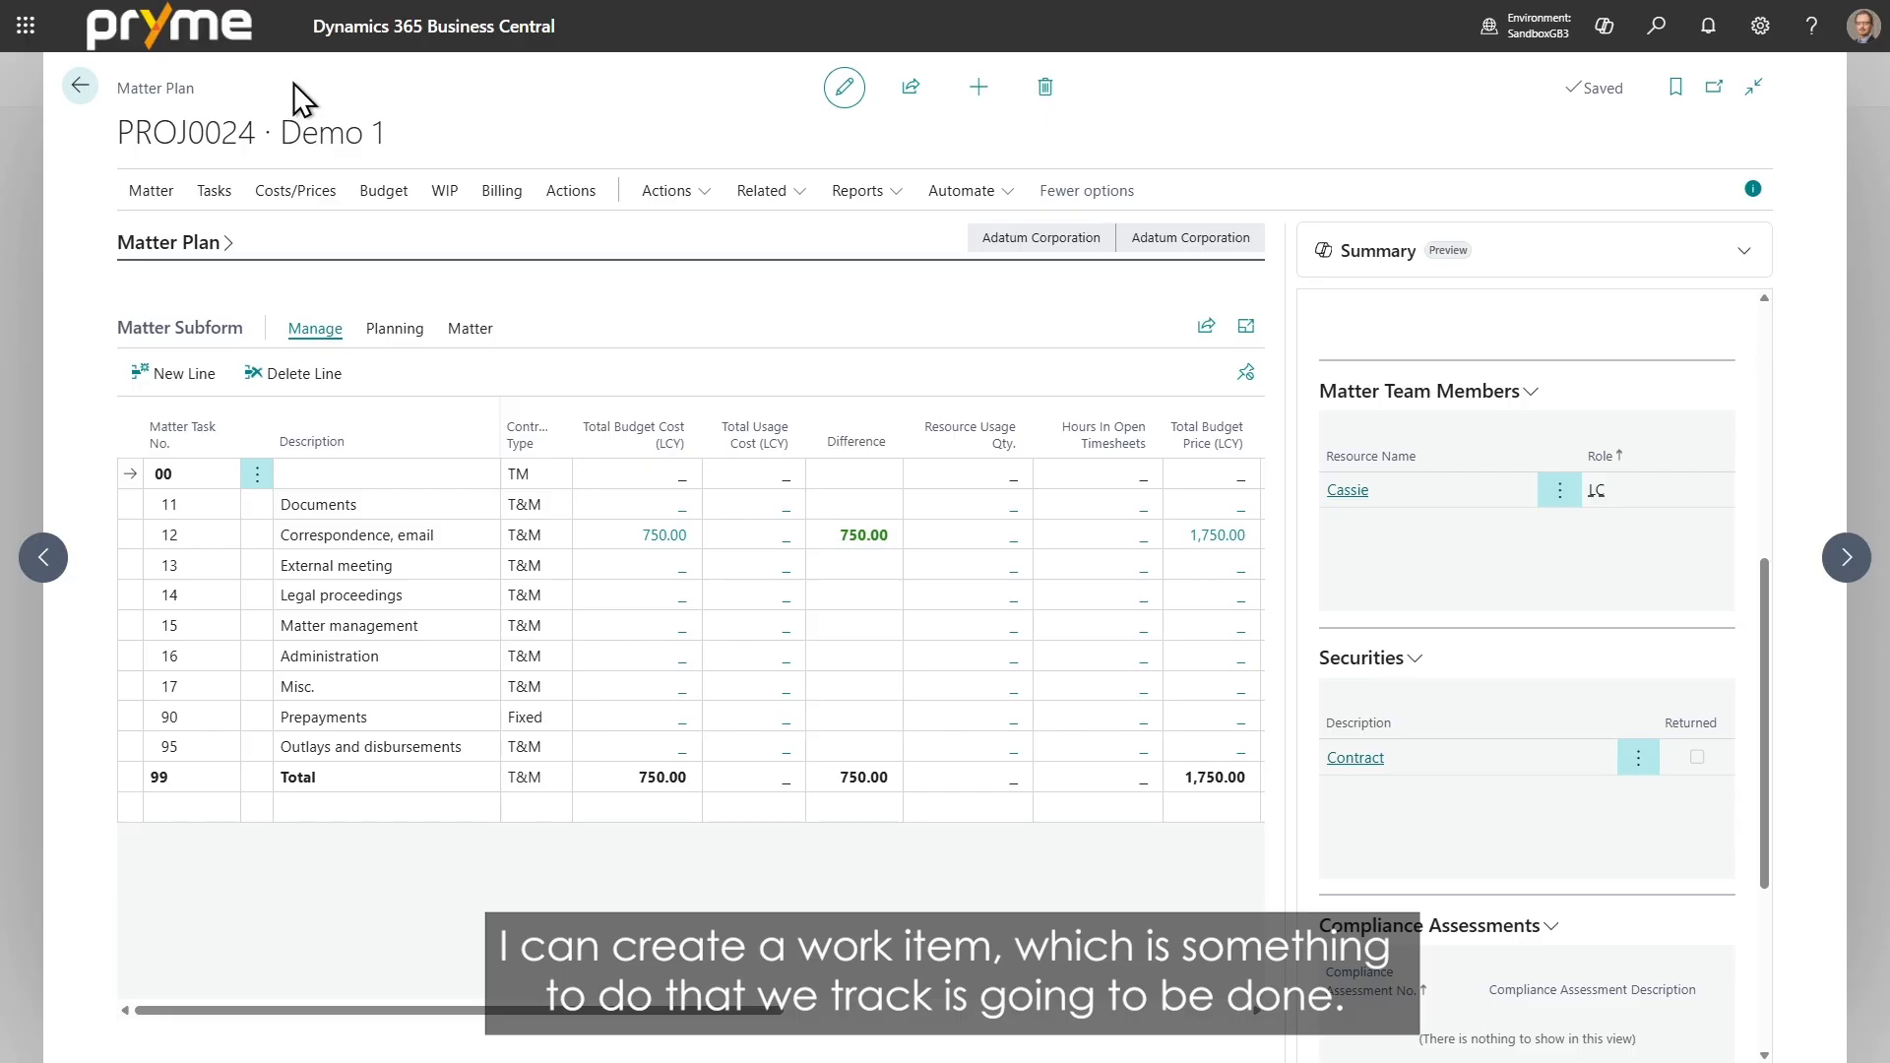
Leave the matter plan, open the Work Item Kanban, and view the "Review contract extension" work item under Compensation package.
click(93, 89)
click(148, 85)
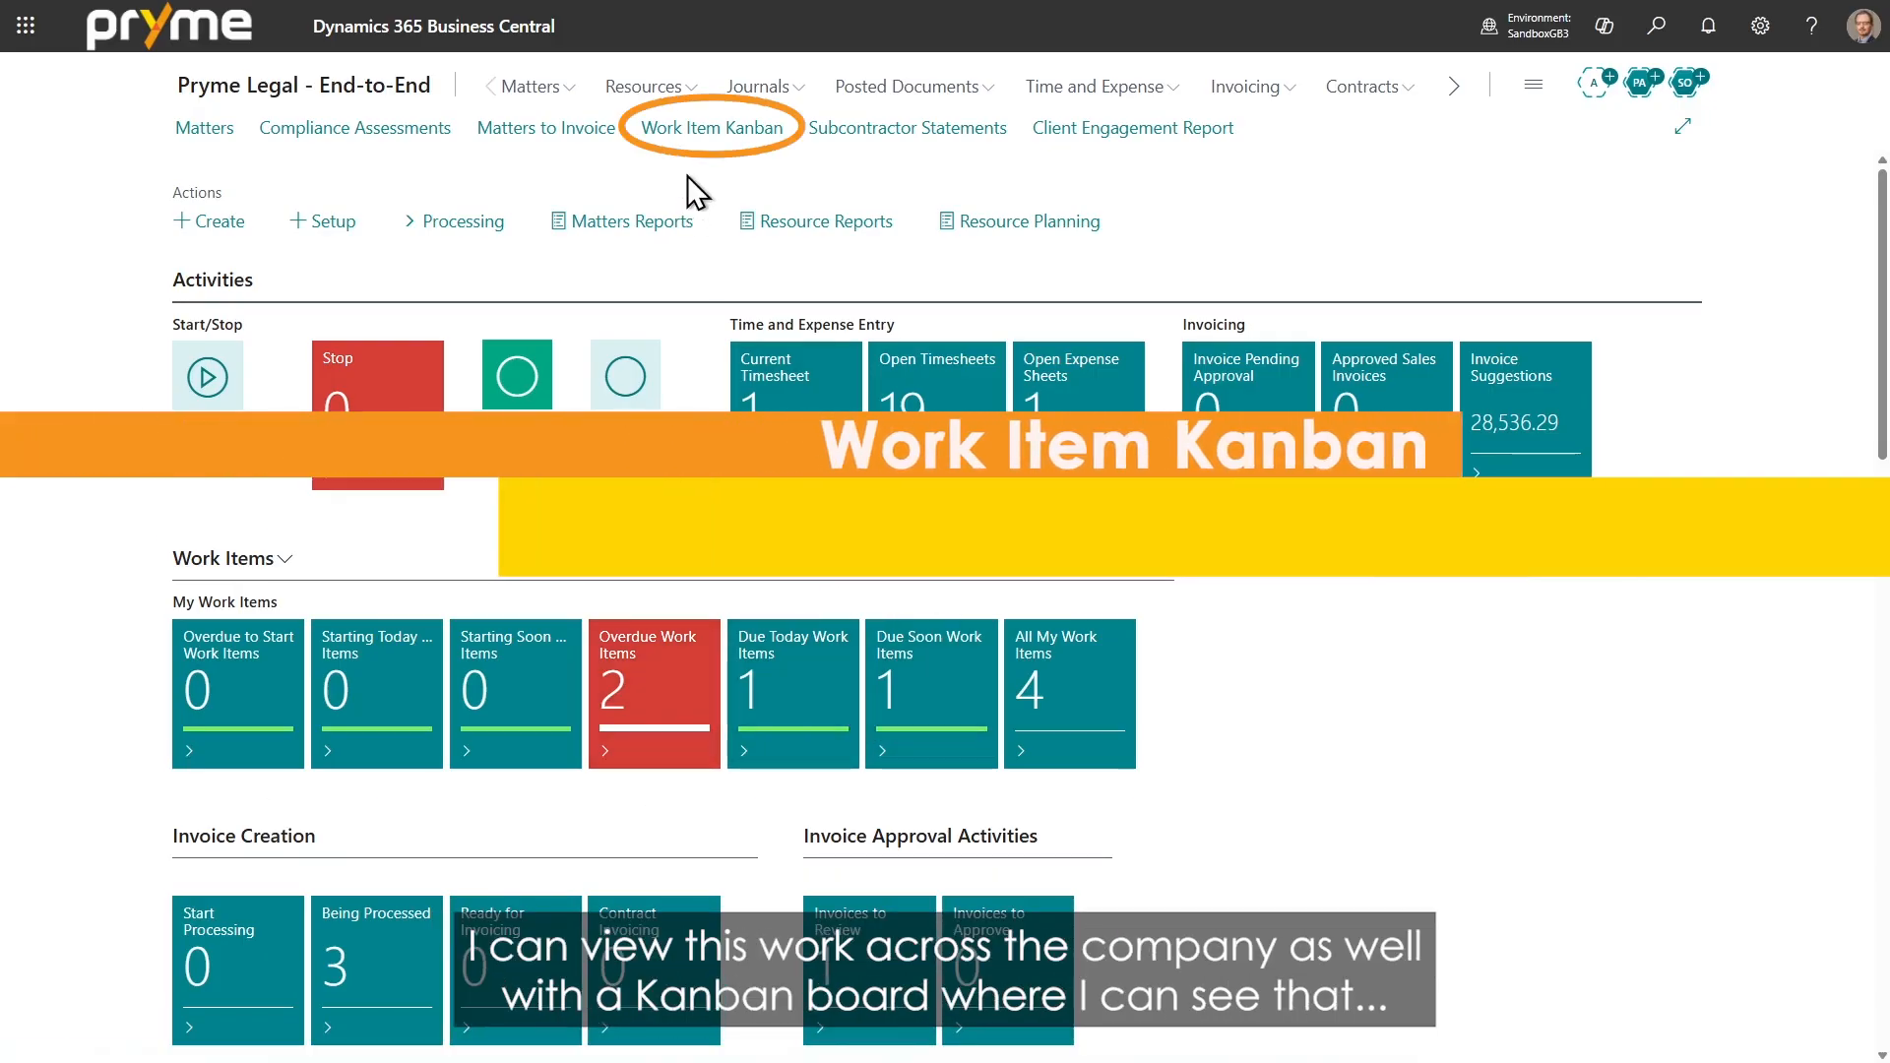
click(694, 130)
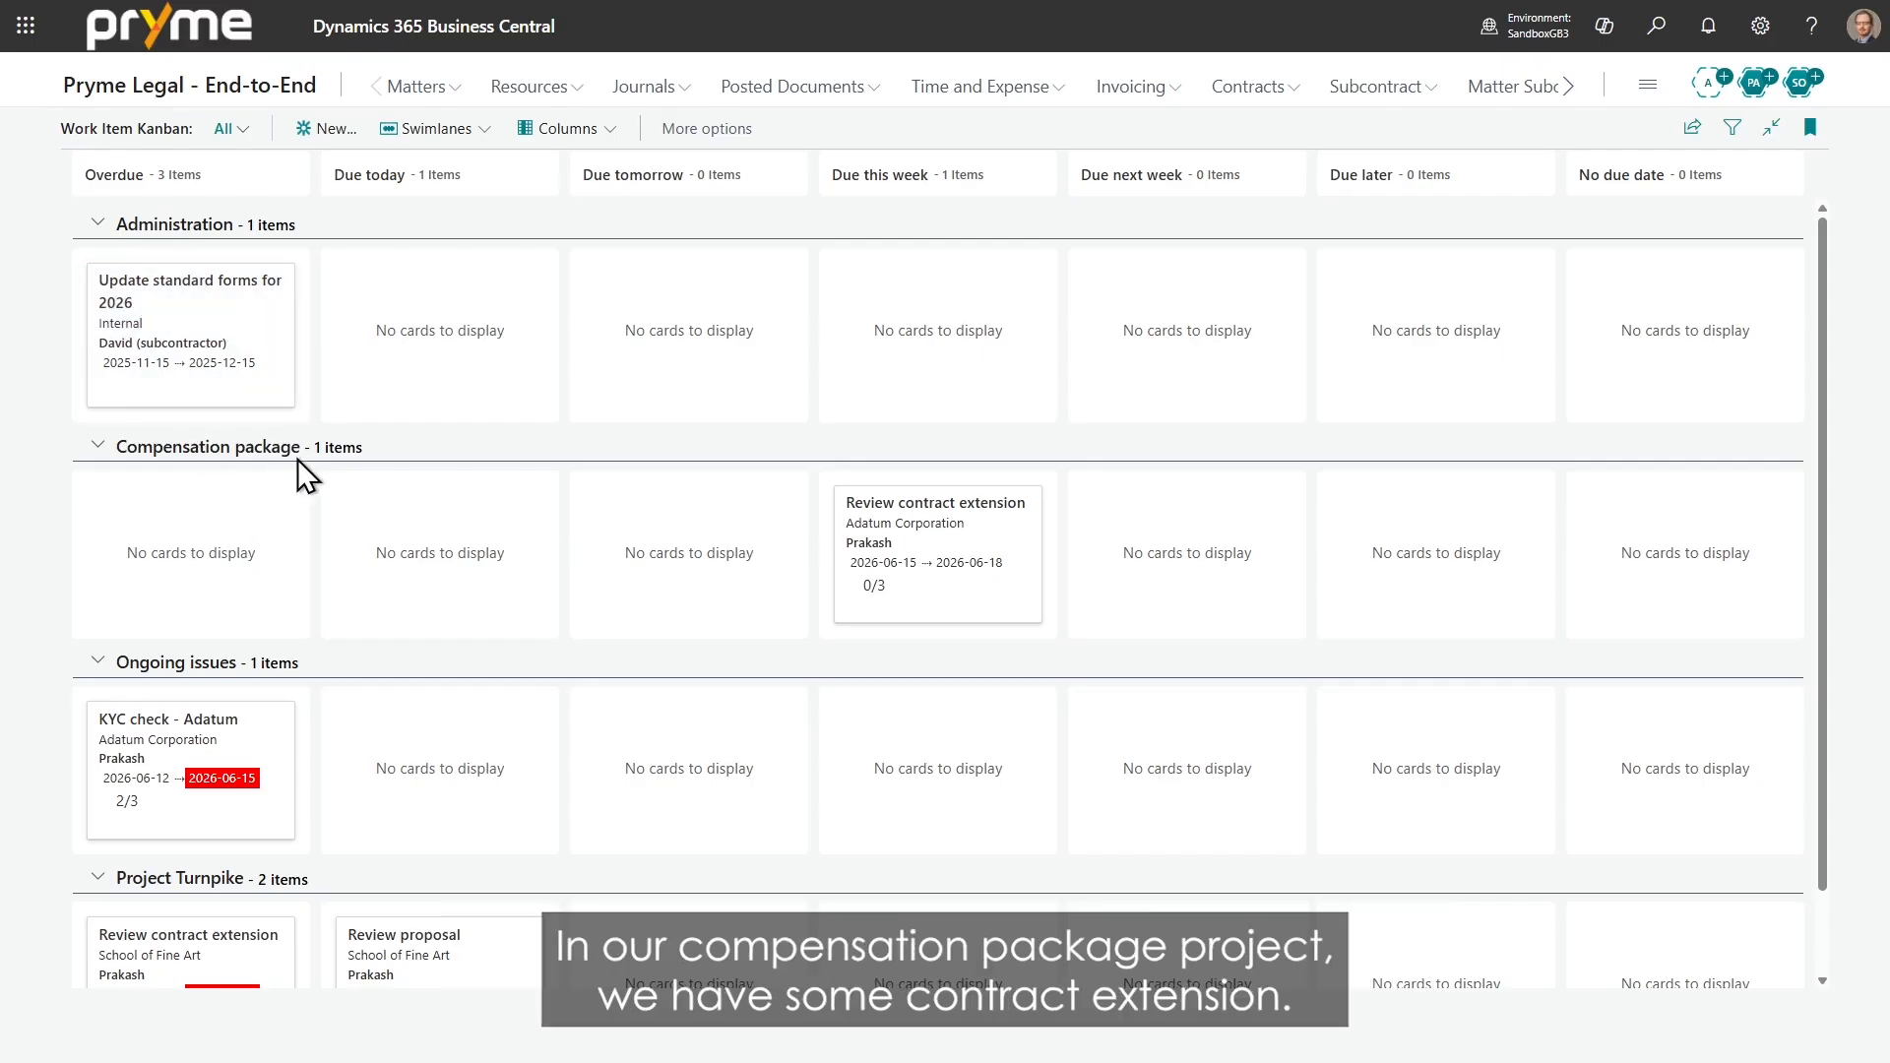
click(925, 525)
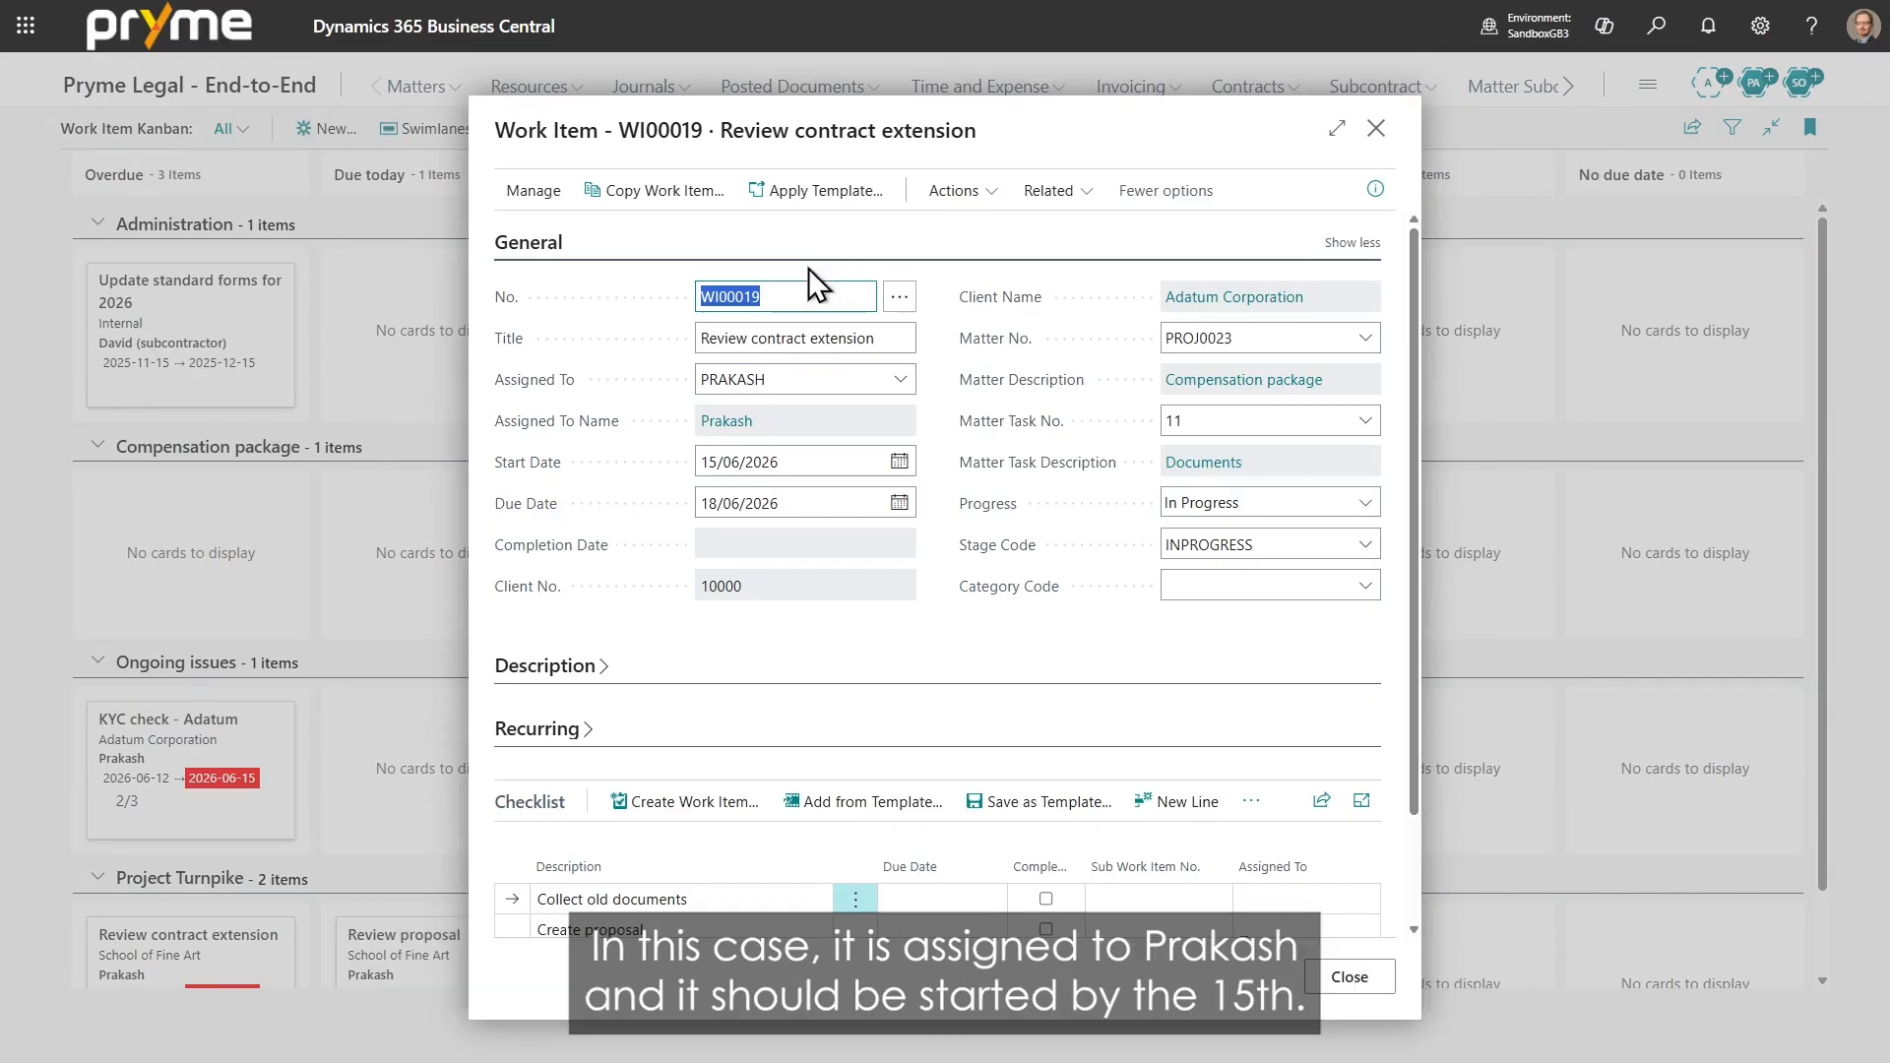
Examine the contract extension work item's assignee, start date and due date, and collapse its general details to show the checklist.
click(798, 381)
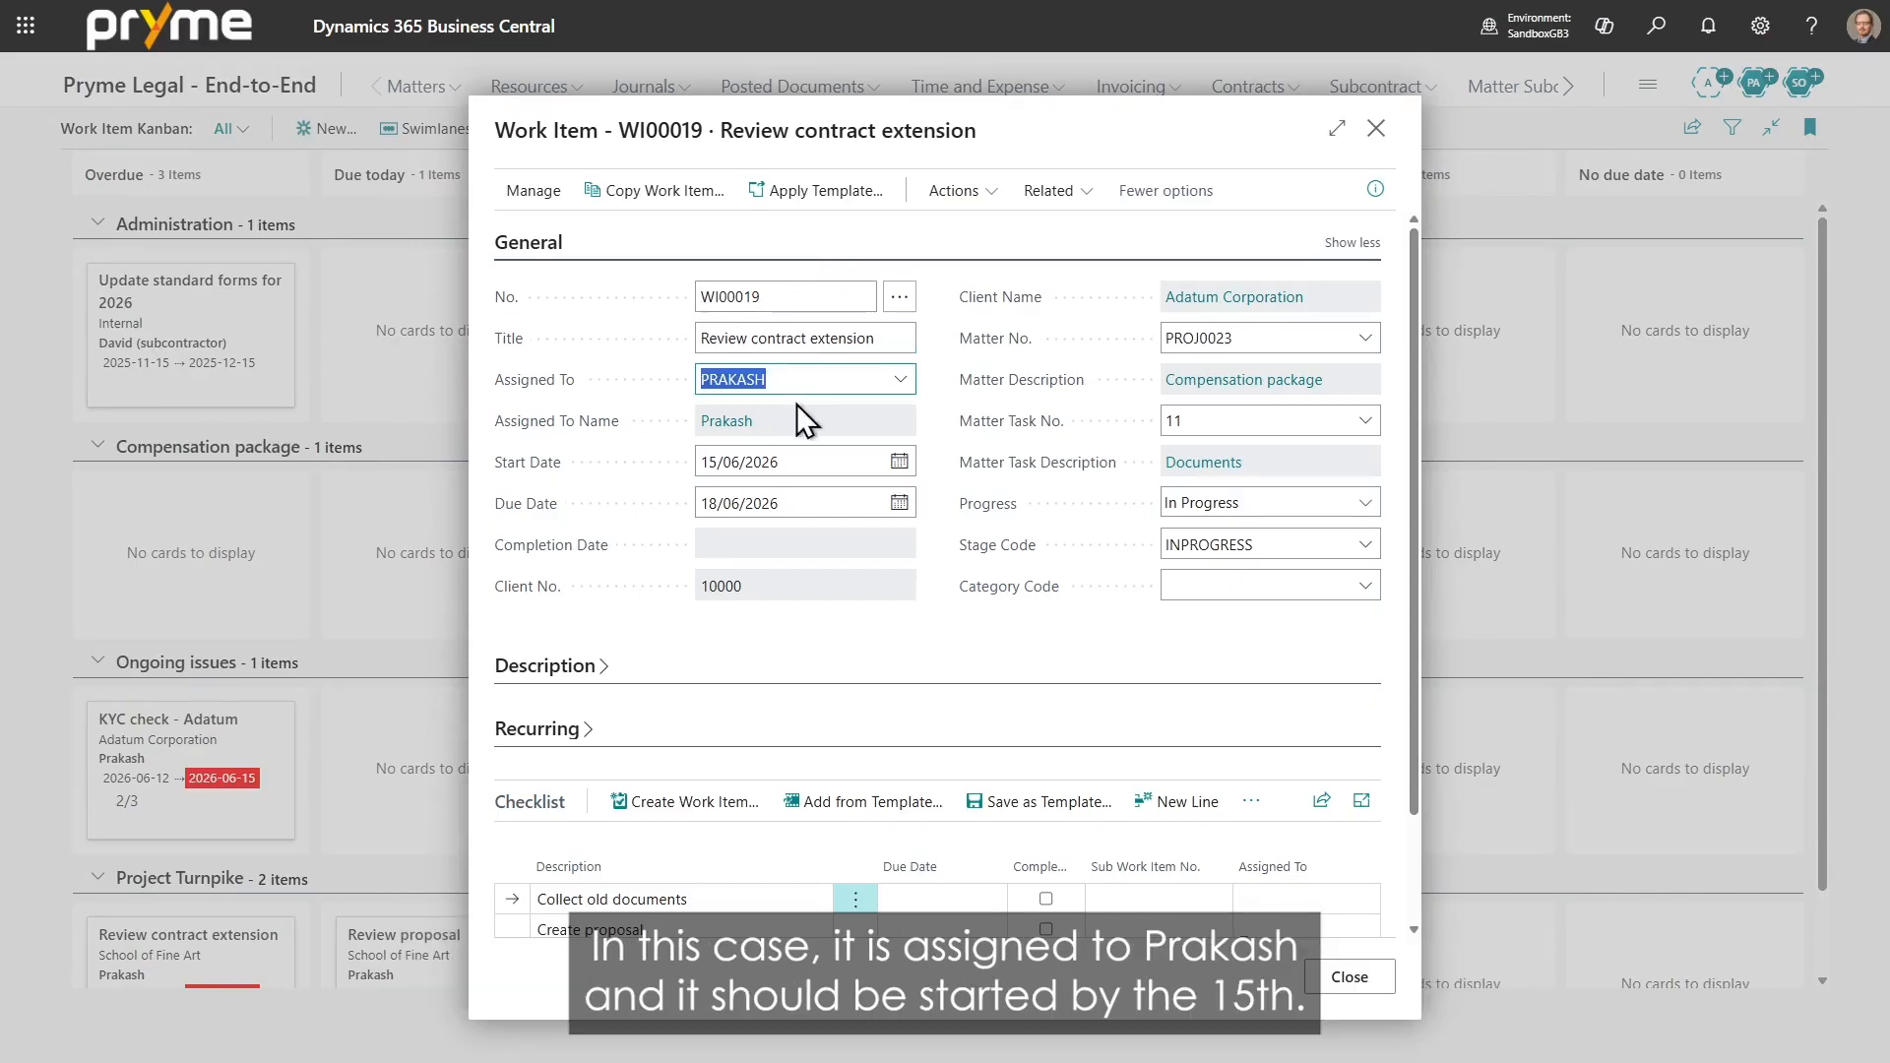
click(795, 461)
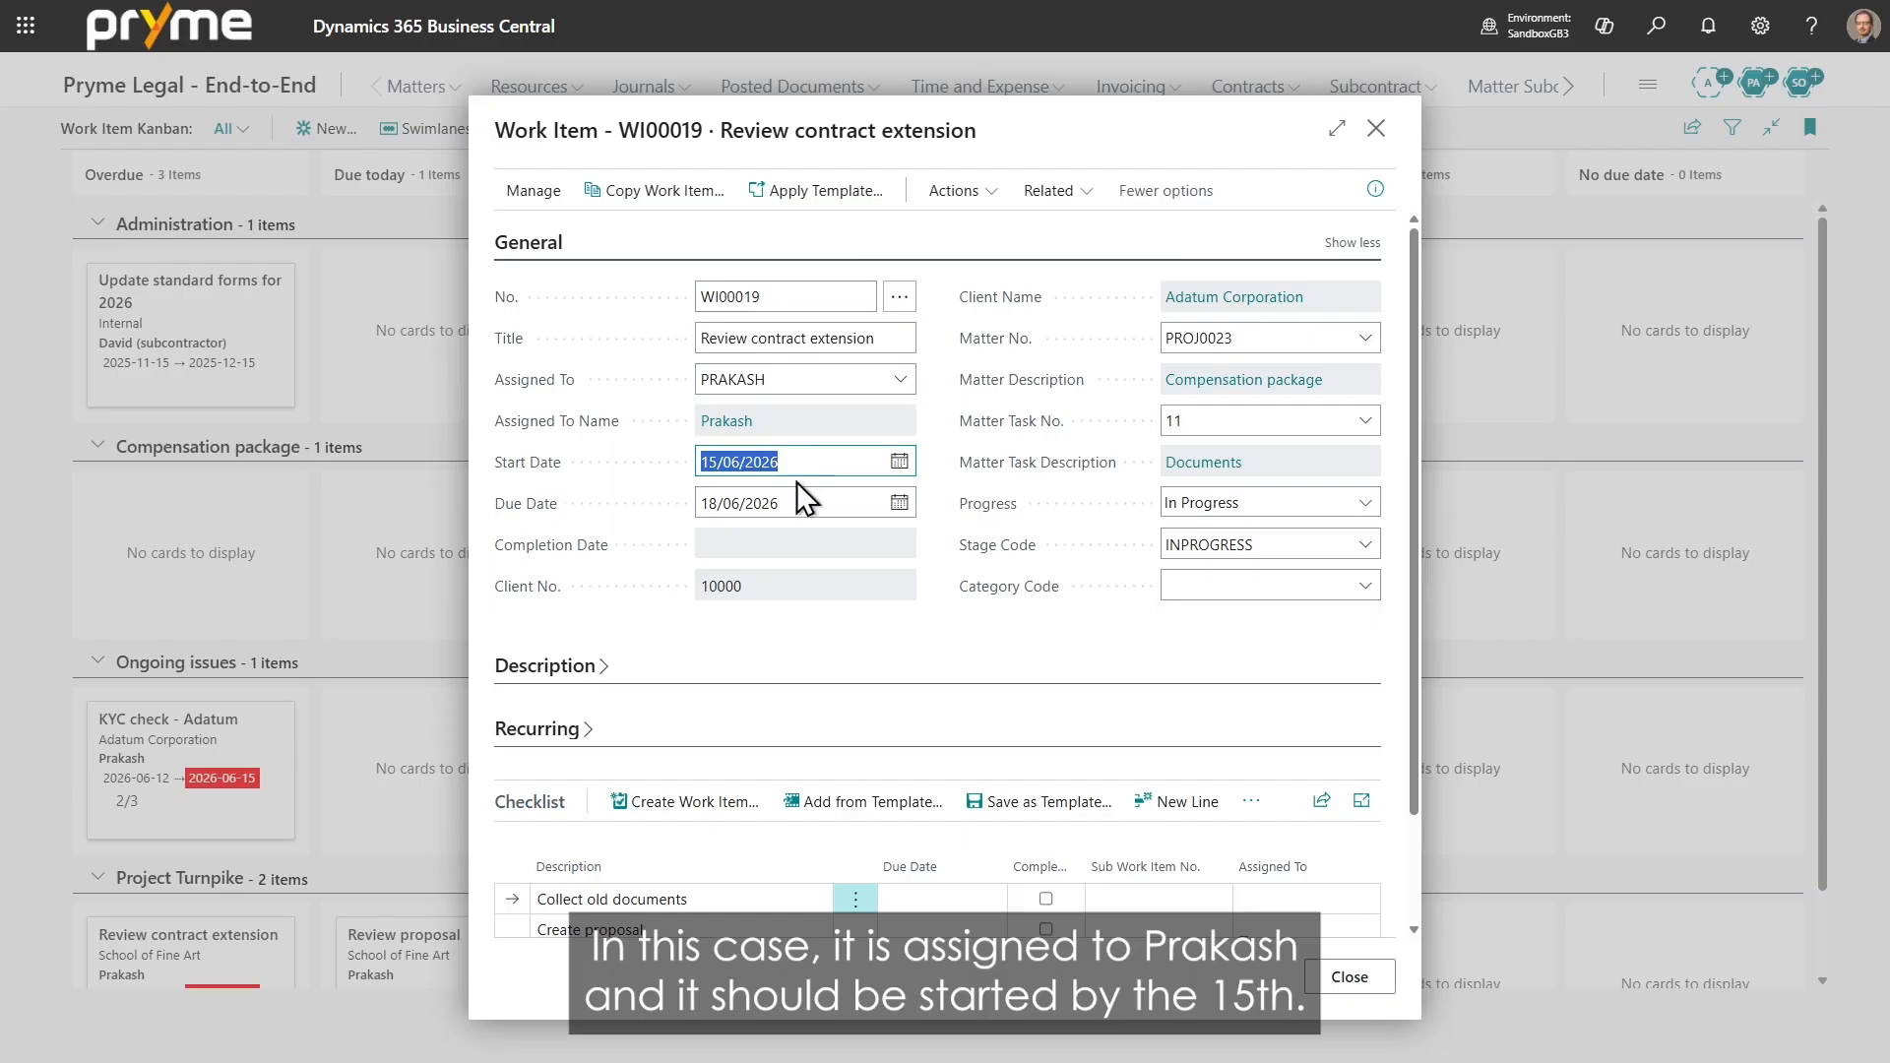
click(795, 502)
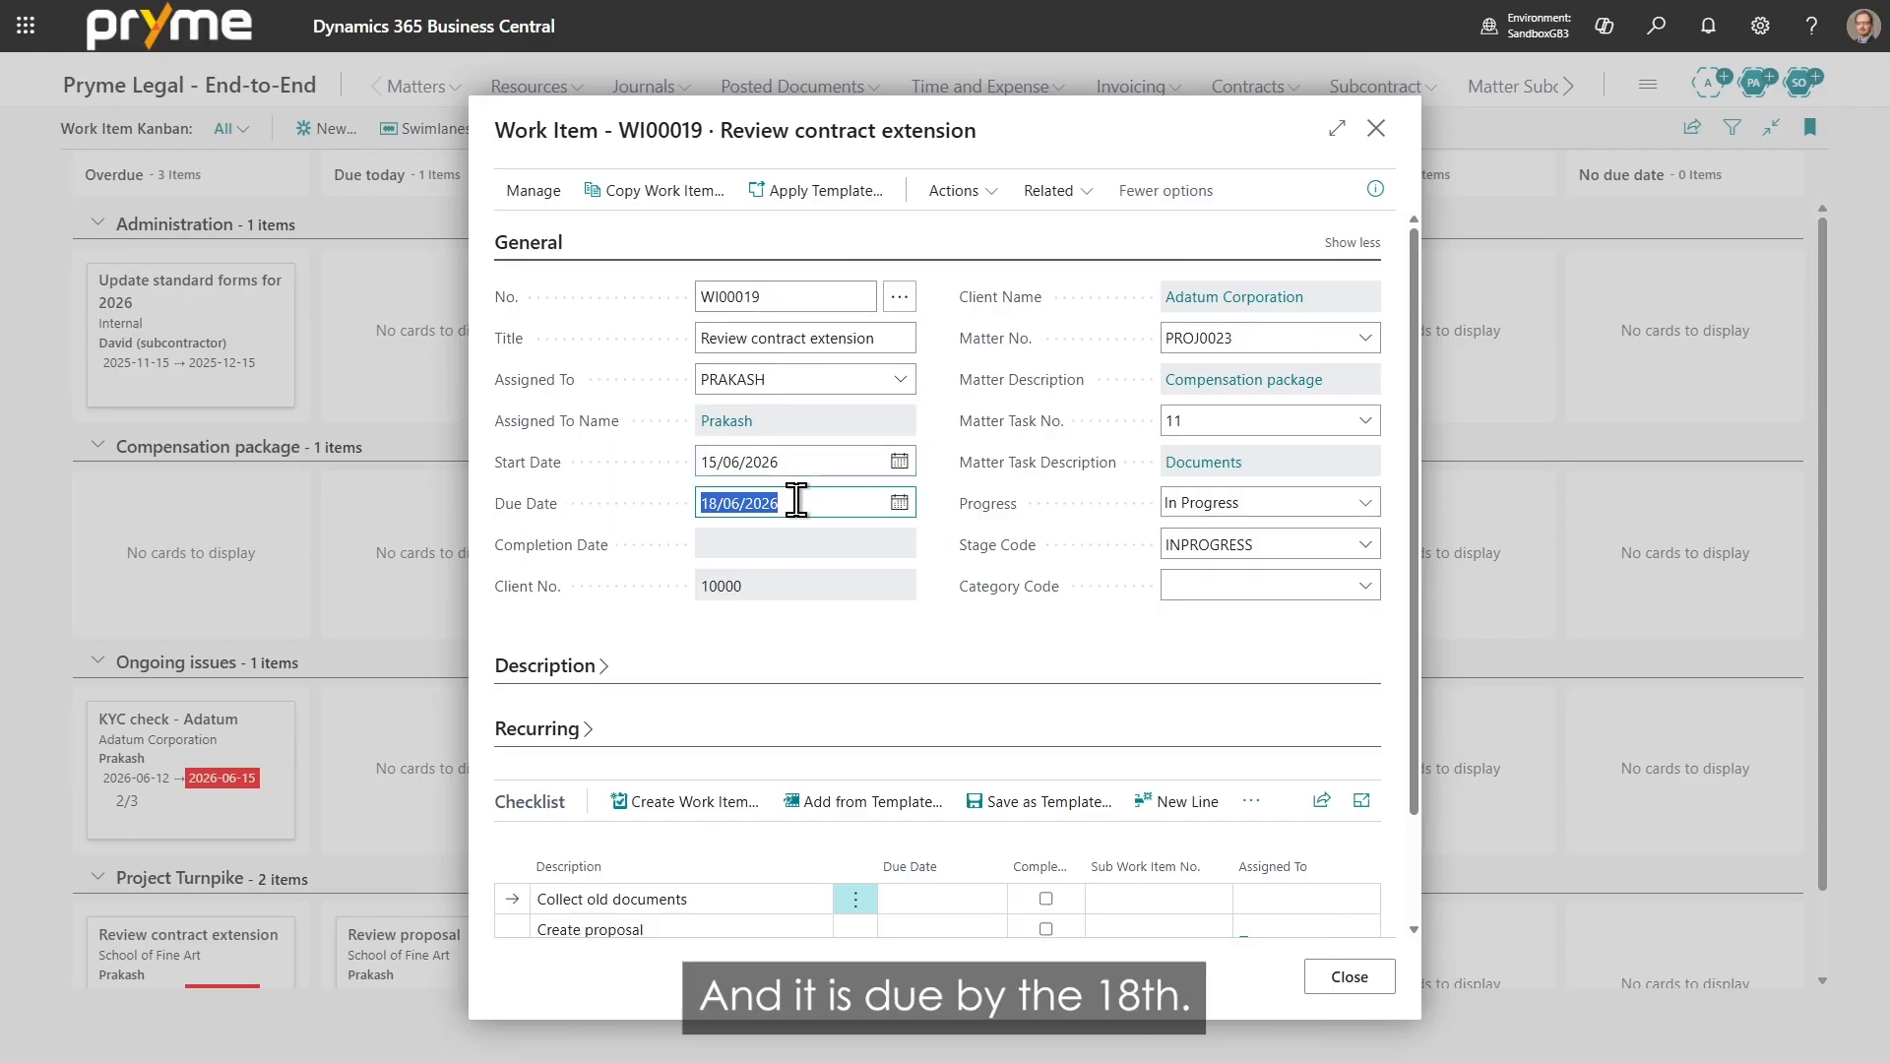
click(532, 243)
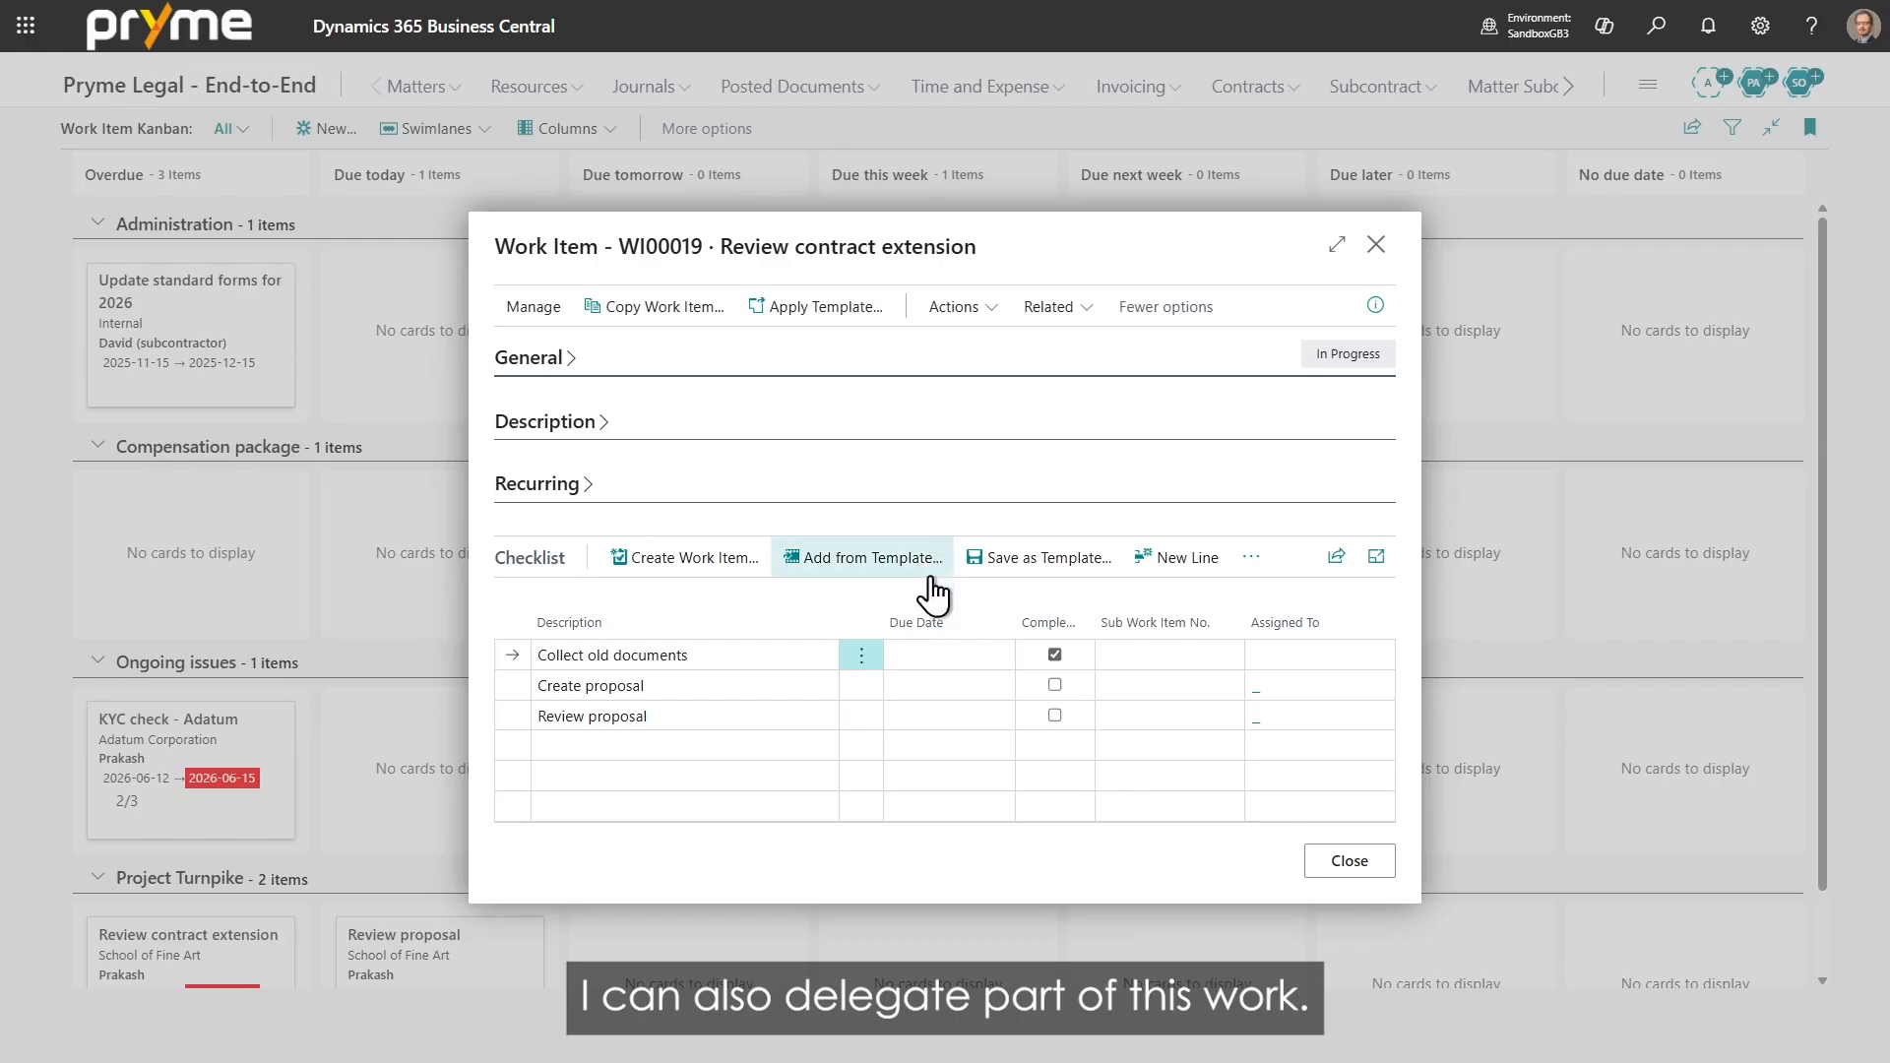
Create a work item from the Review proposal checklist line, assign it to the first listed resource, and close it.
click(511, 712)
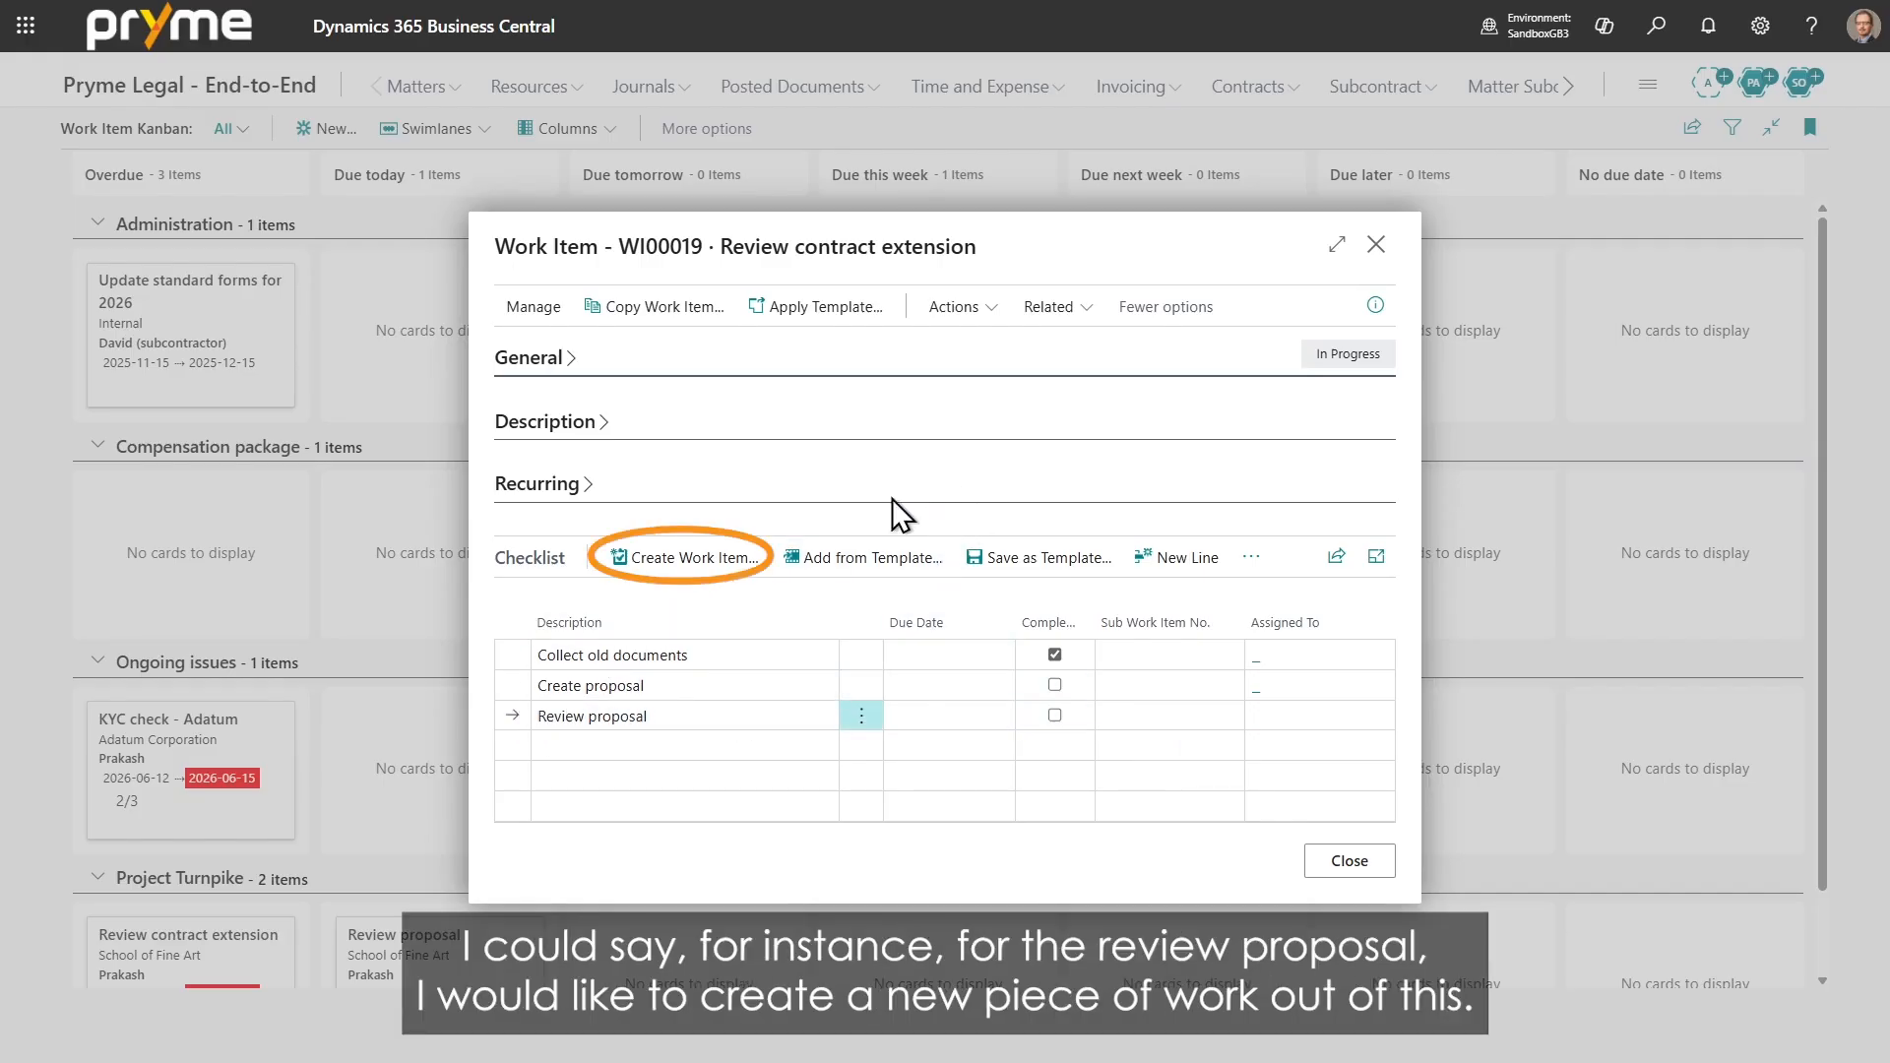
click(691, 559)
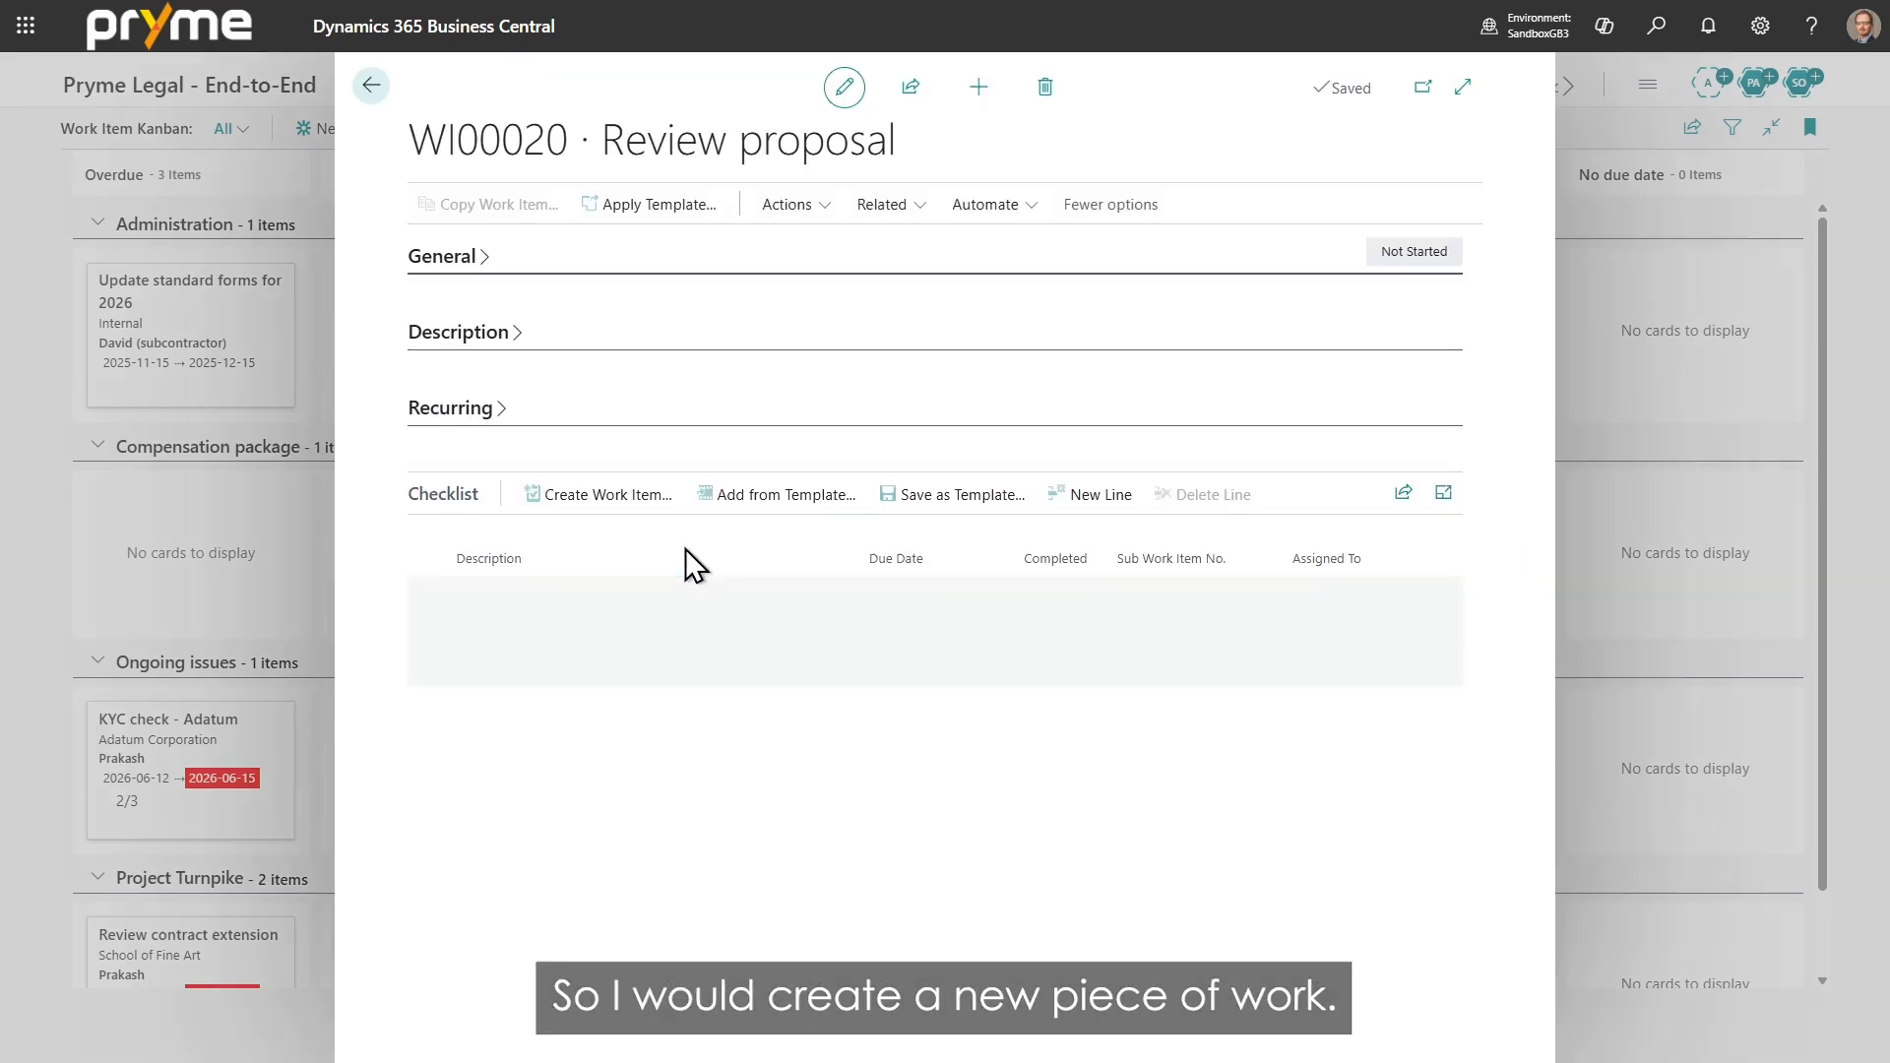
click(436, 258)
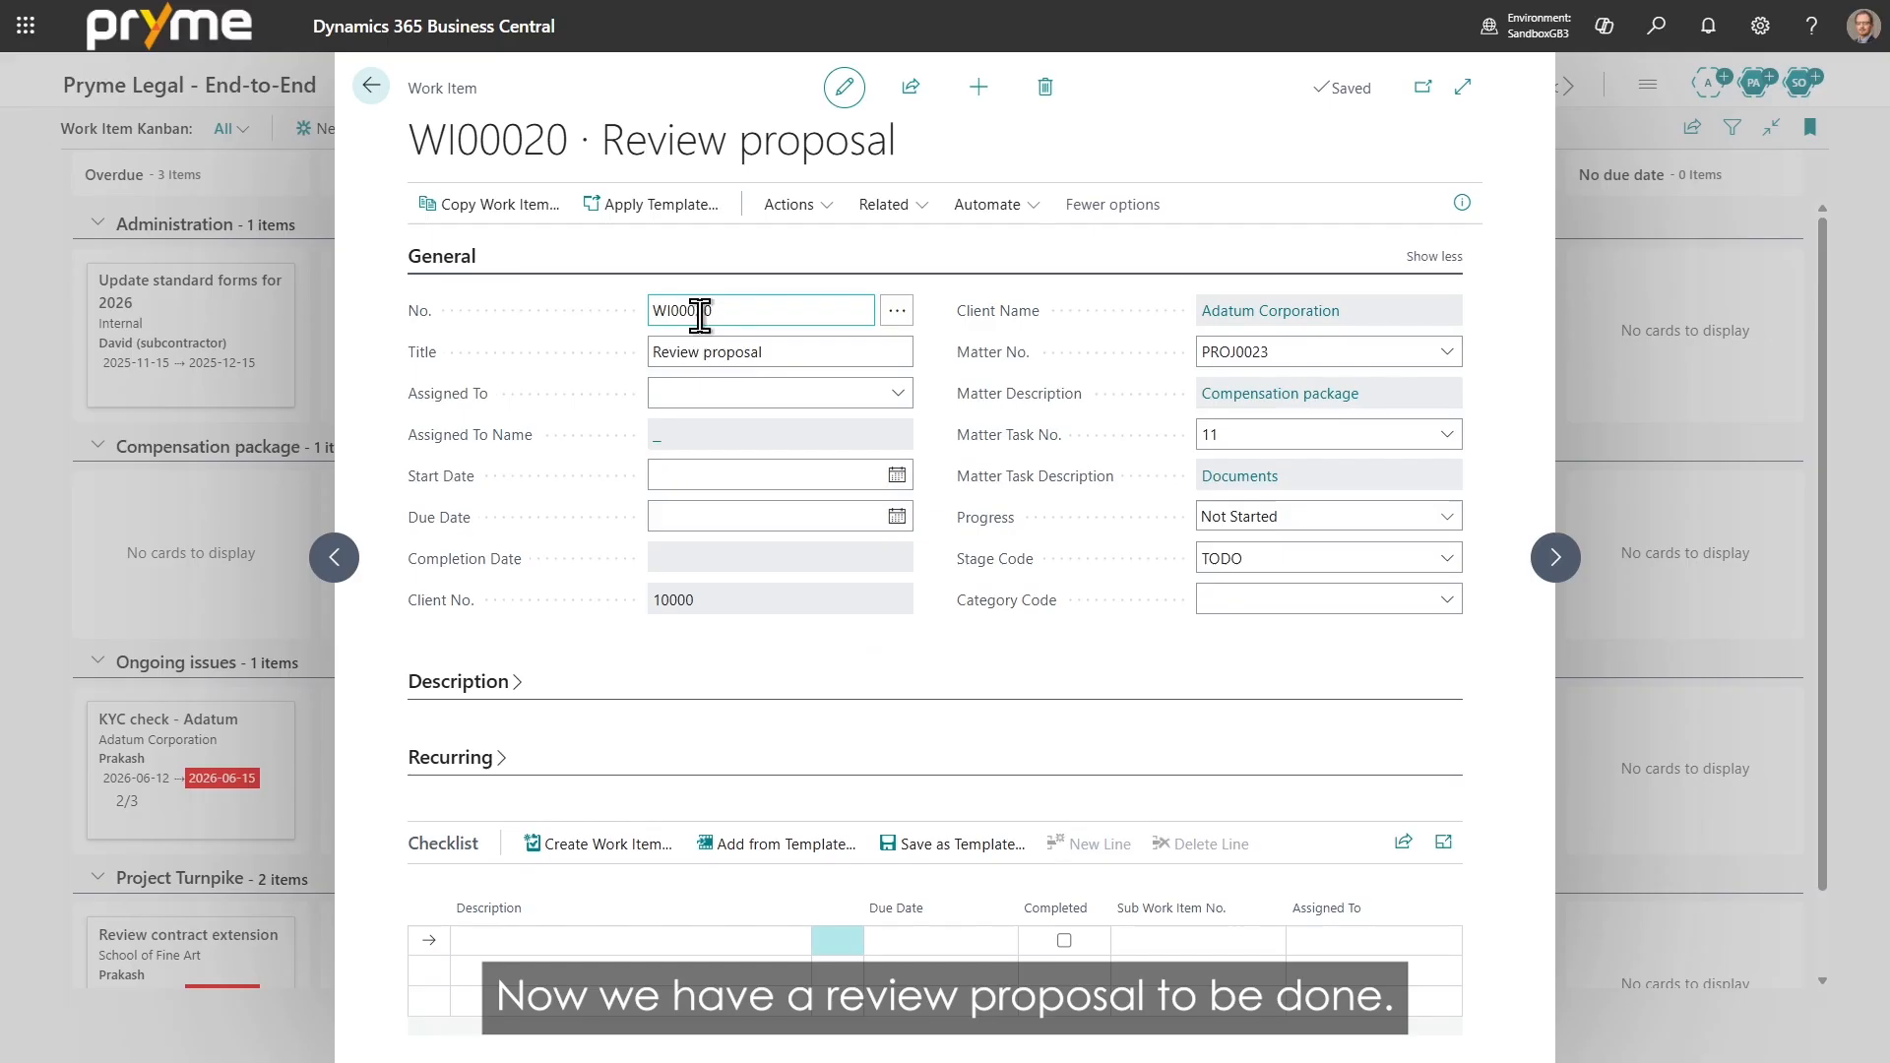
click(886, 393)
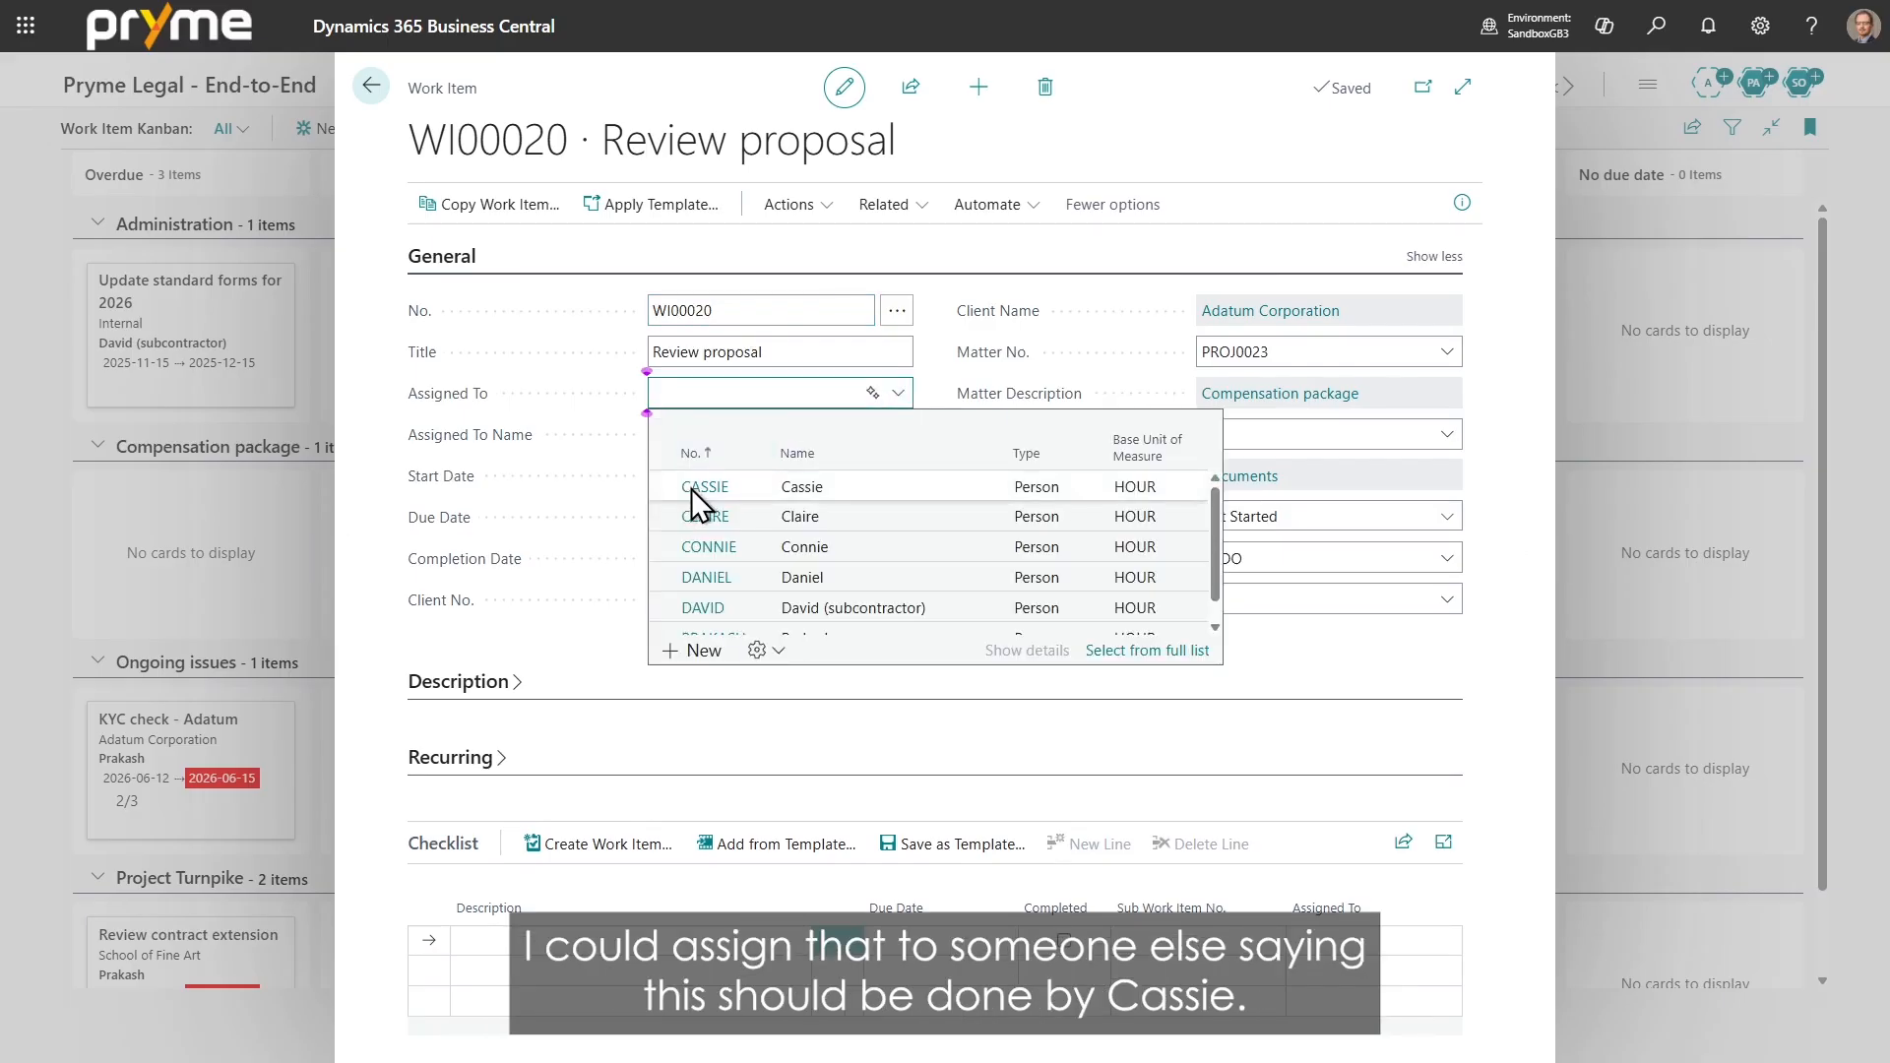
click(697, 486)
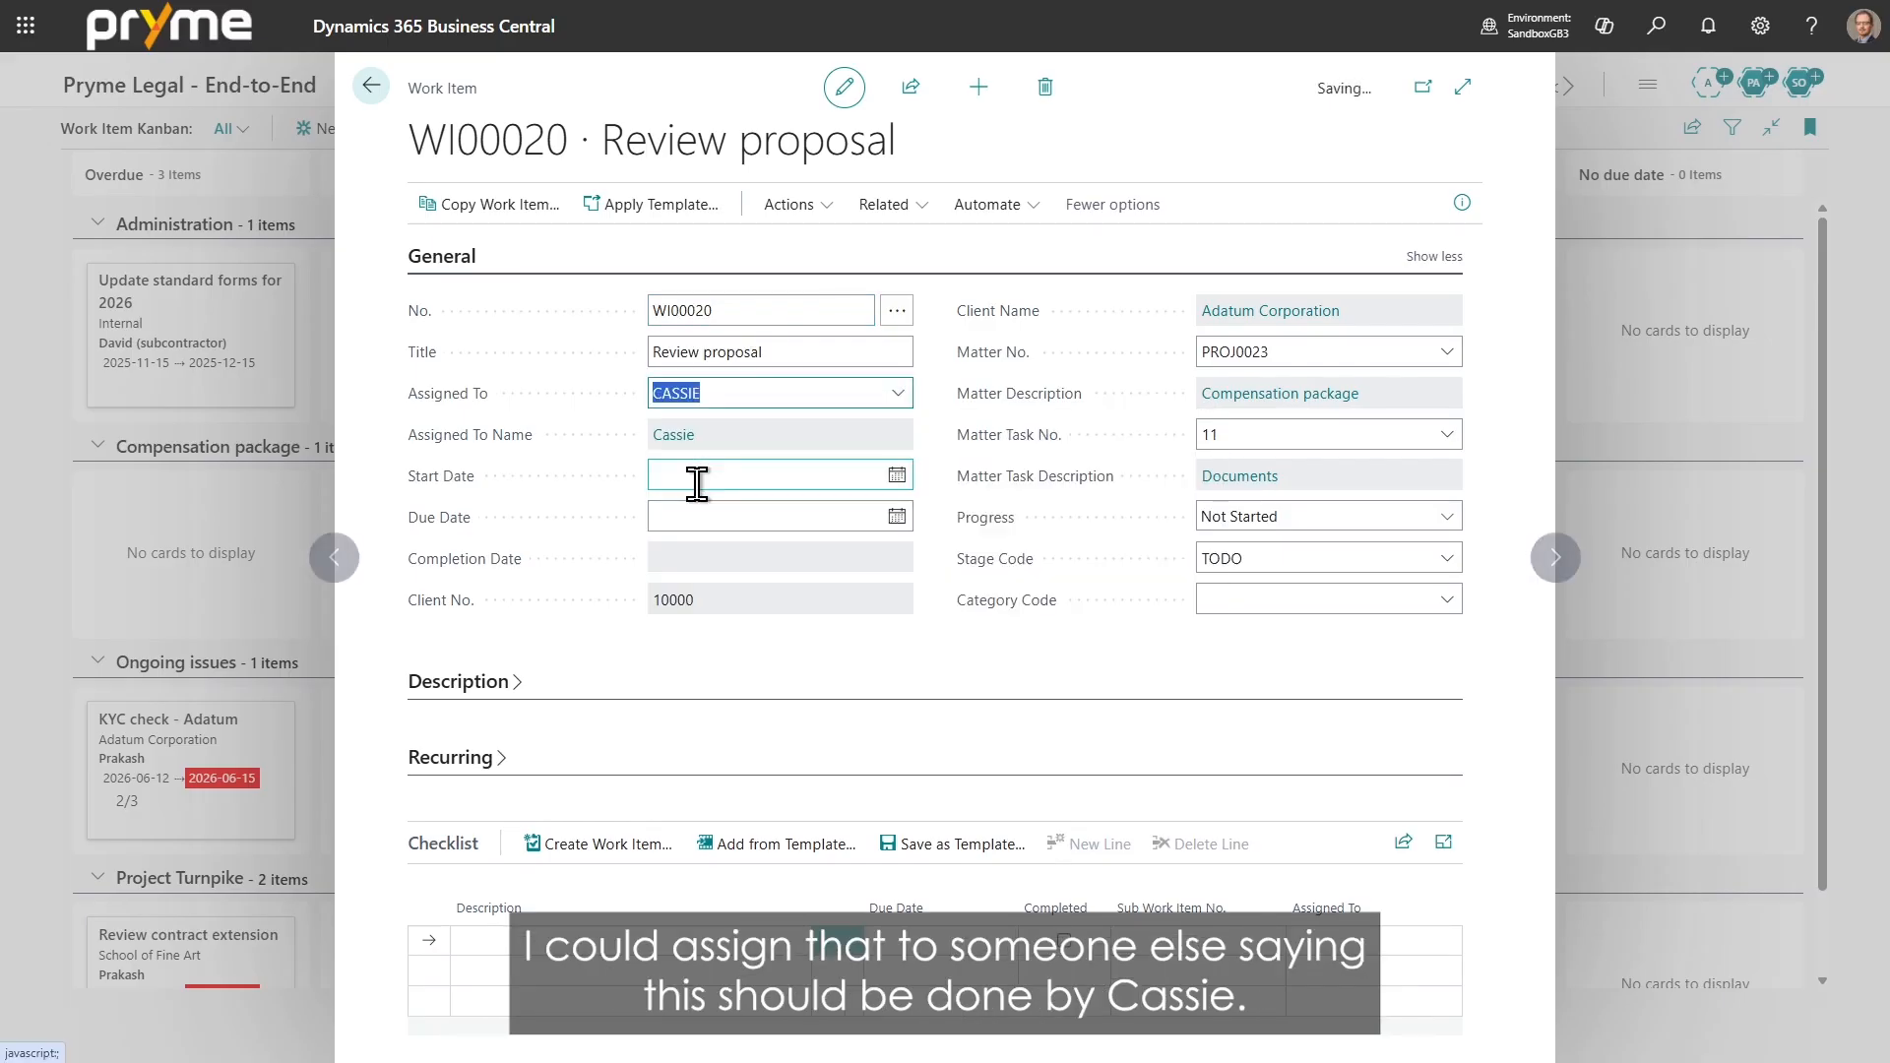
click(374, 84)
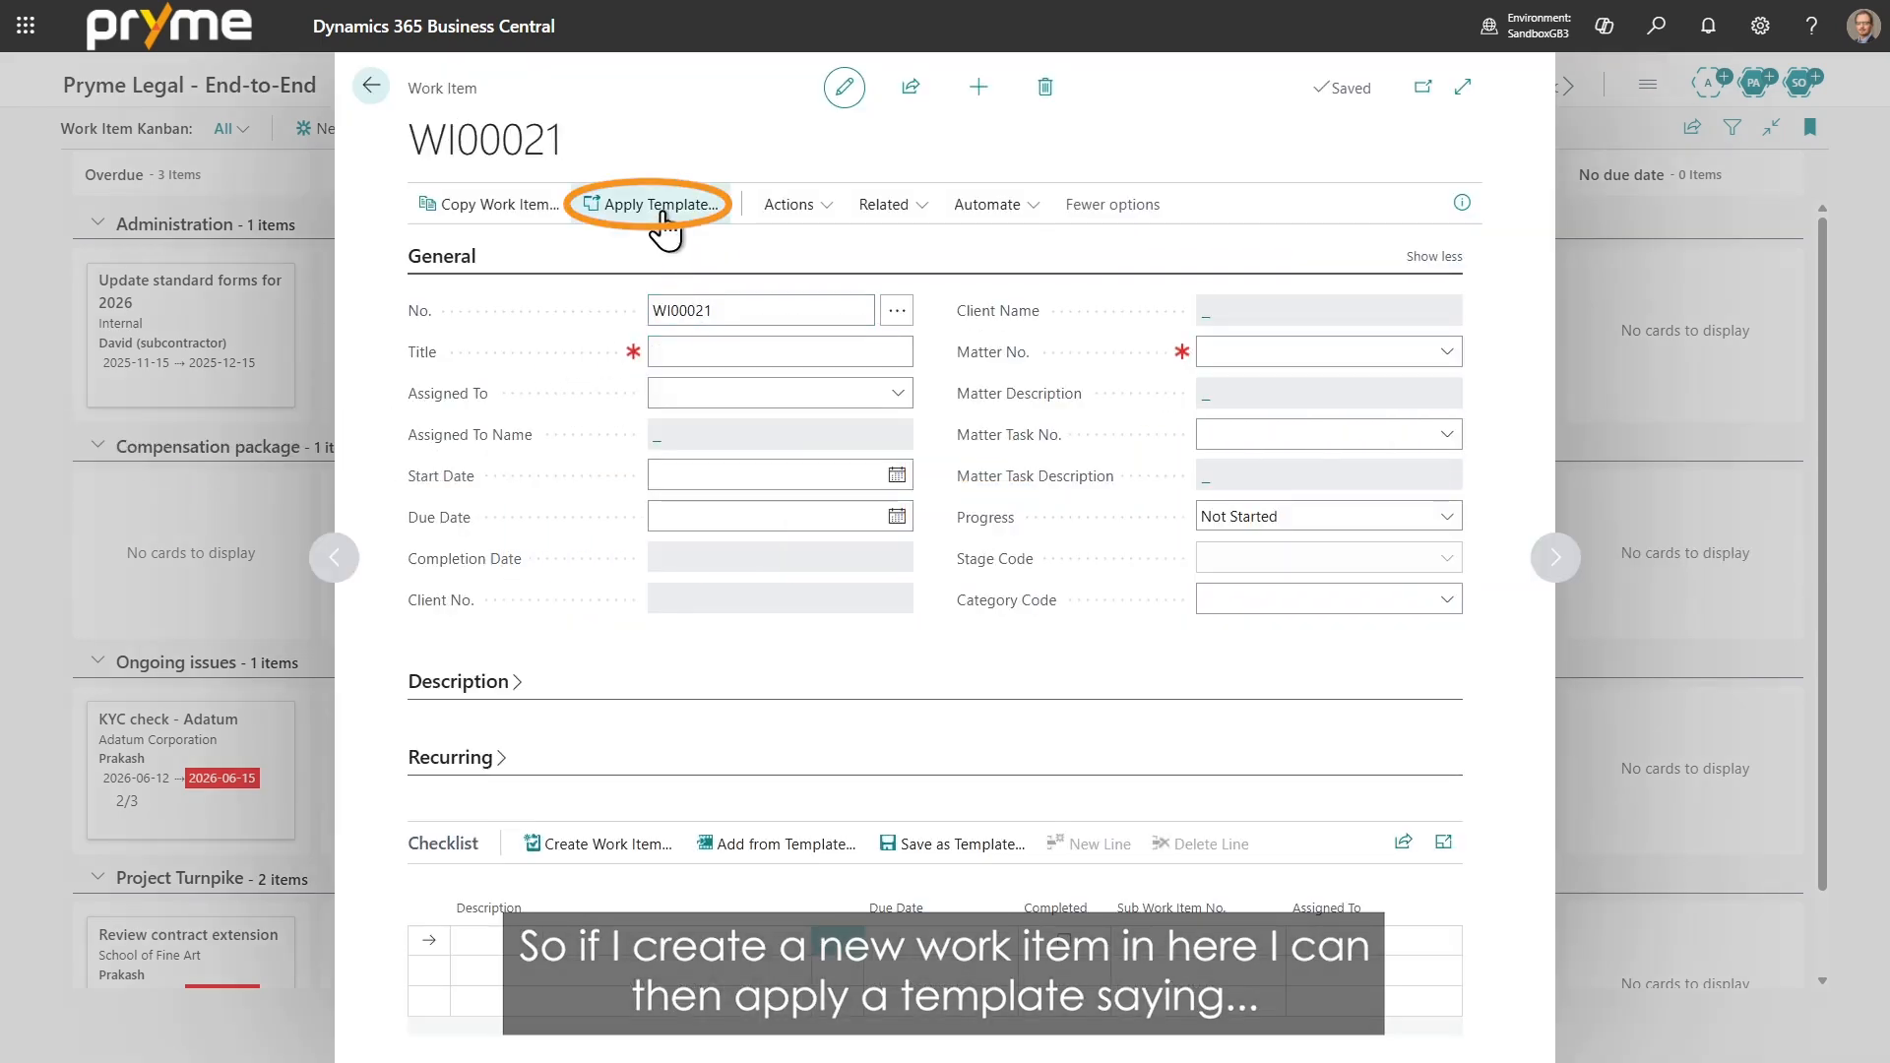
Apply the KYC check template to the new blank work item.
click(661, 207)
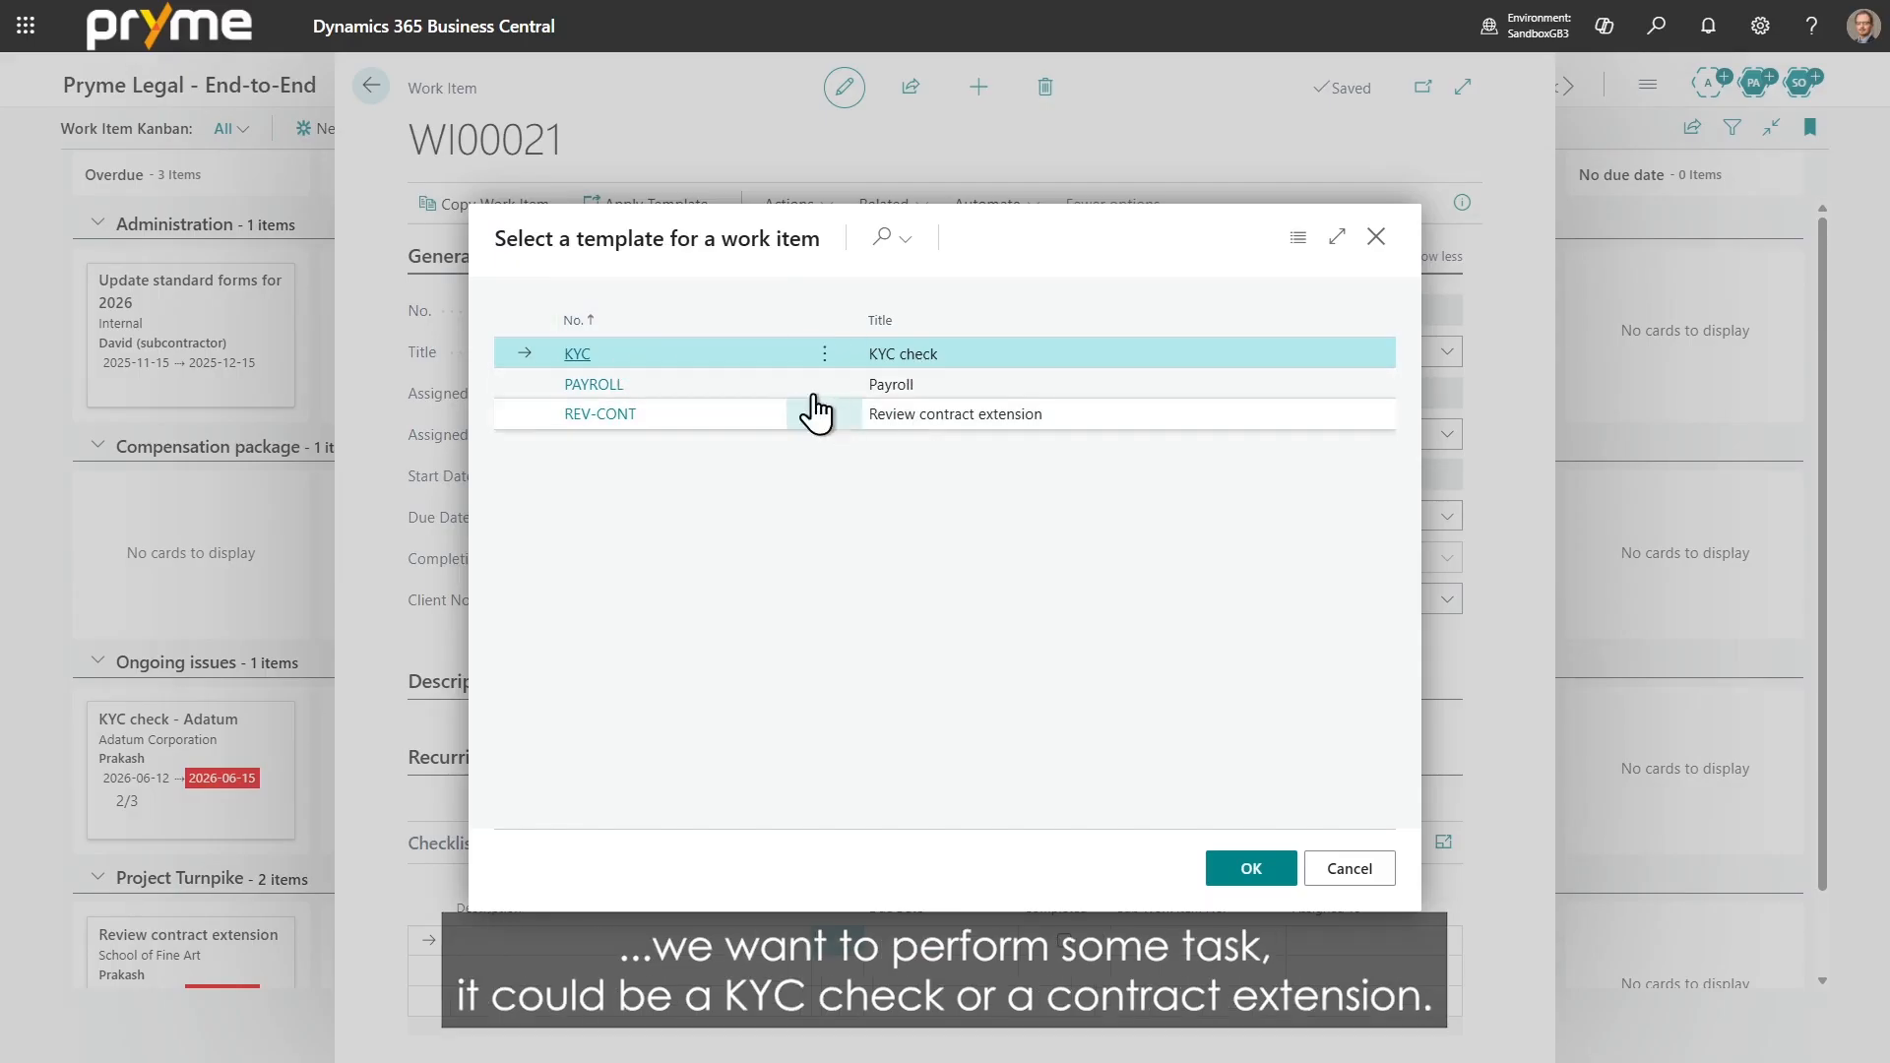
click(578, 357)
click(936, 638)
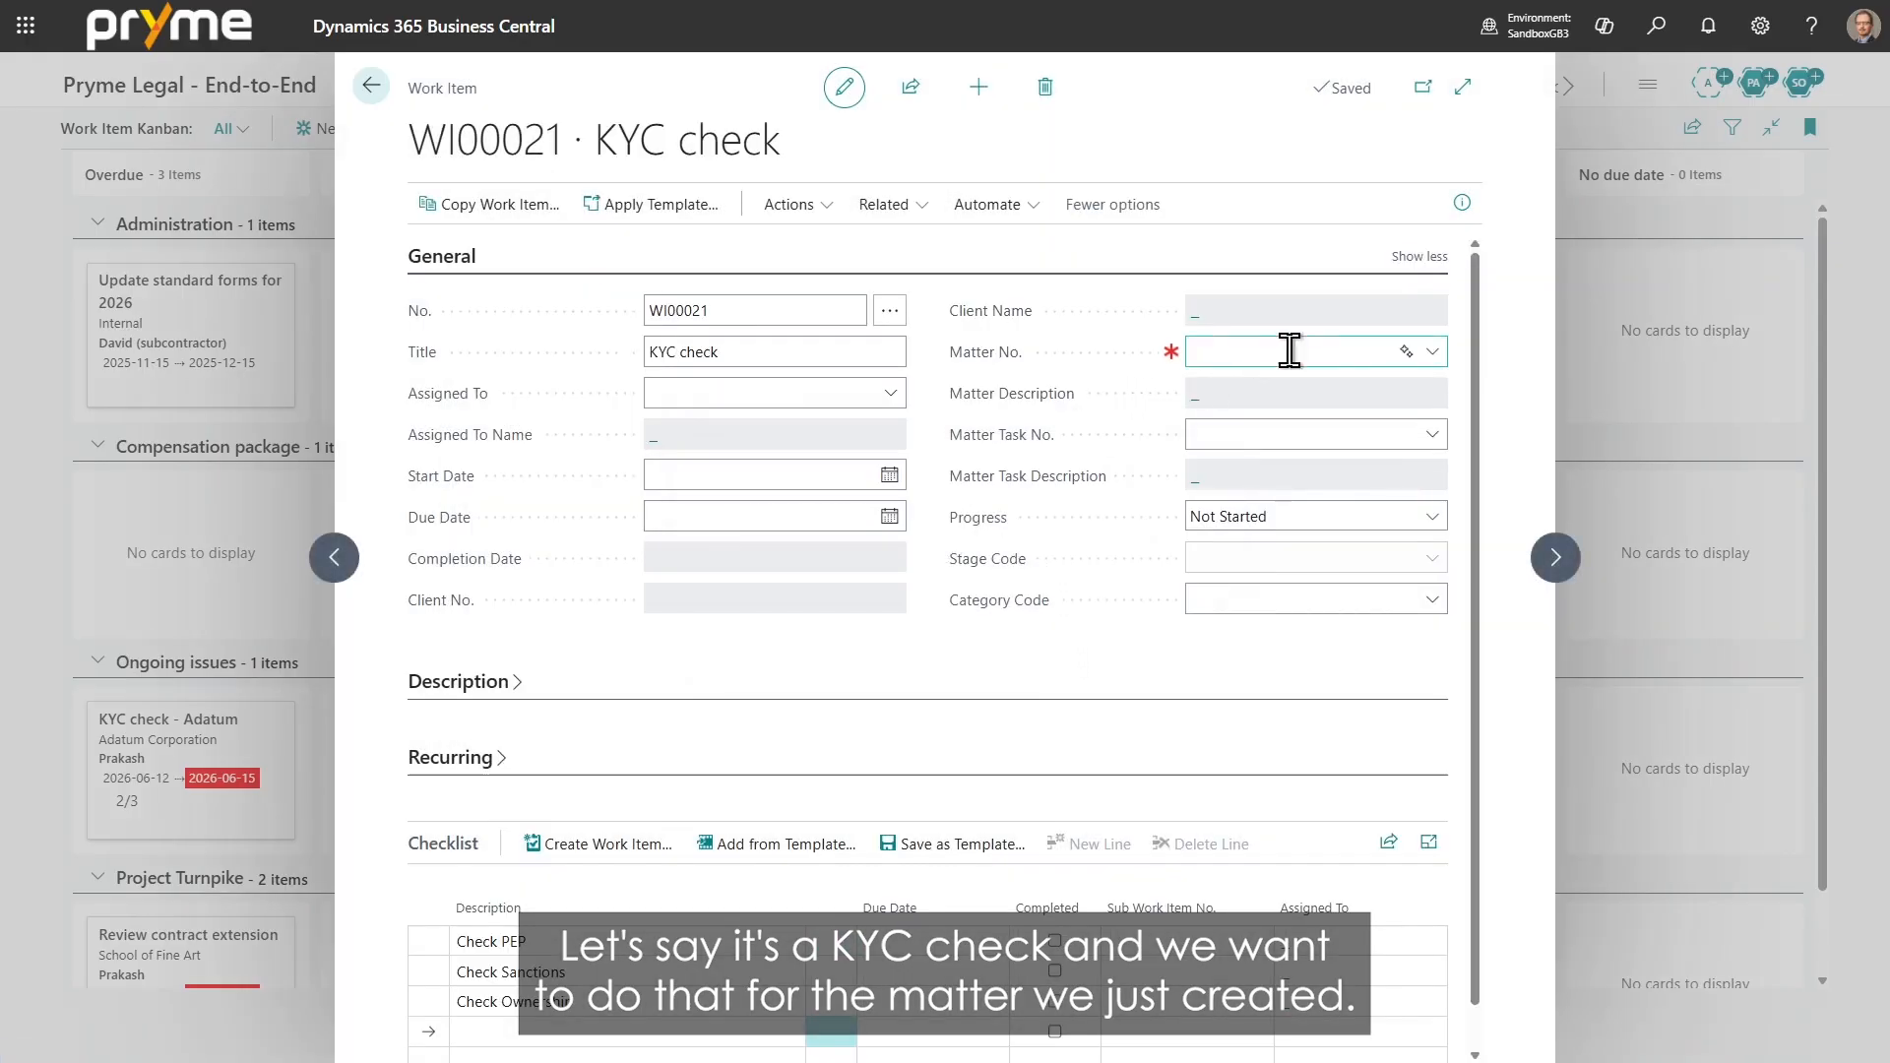
Link the KYC check work item to matter PROJ0024 (Demo 1) and matter task 16, Administration.
click(1430, 355)
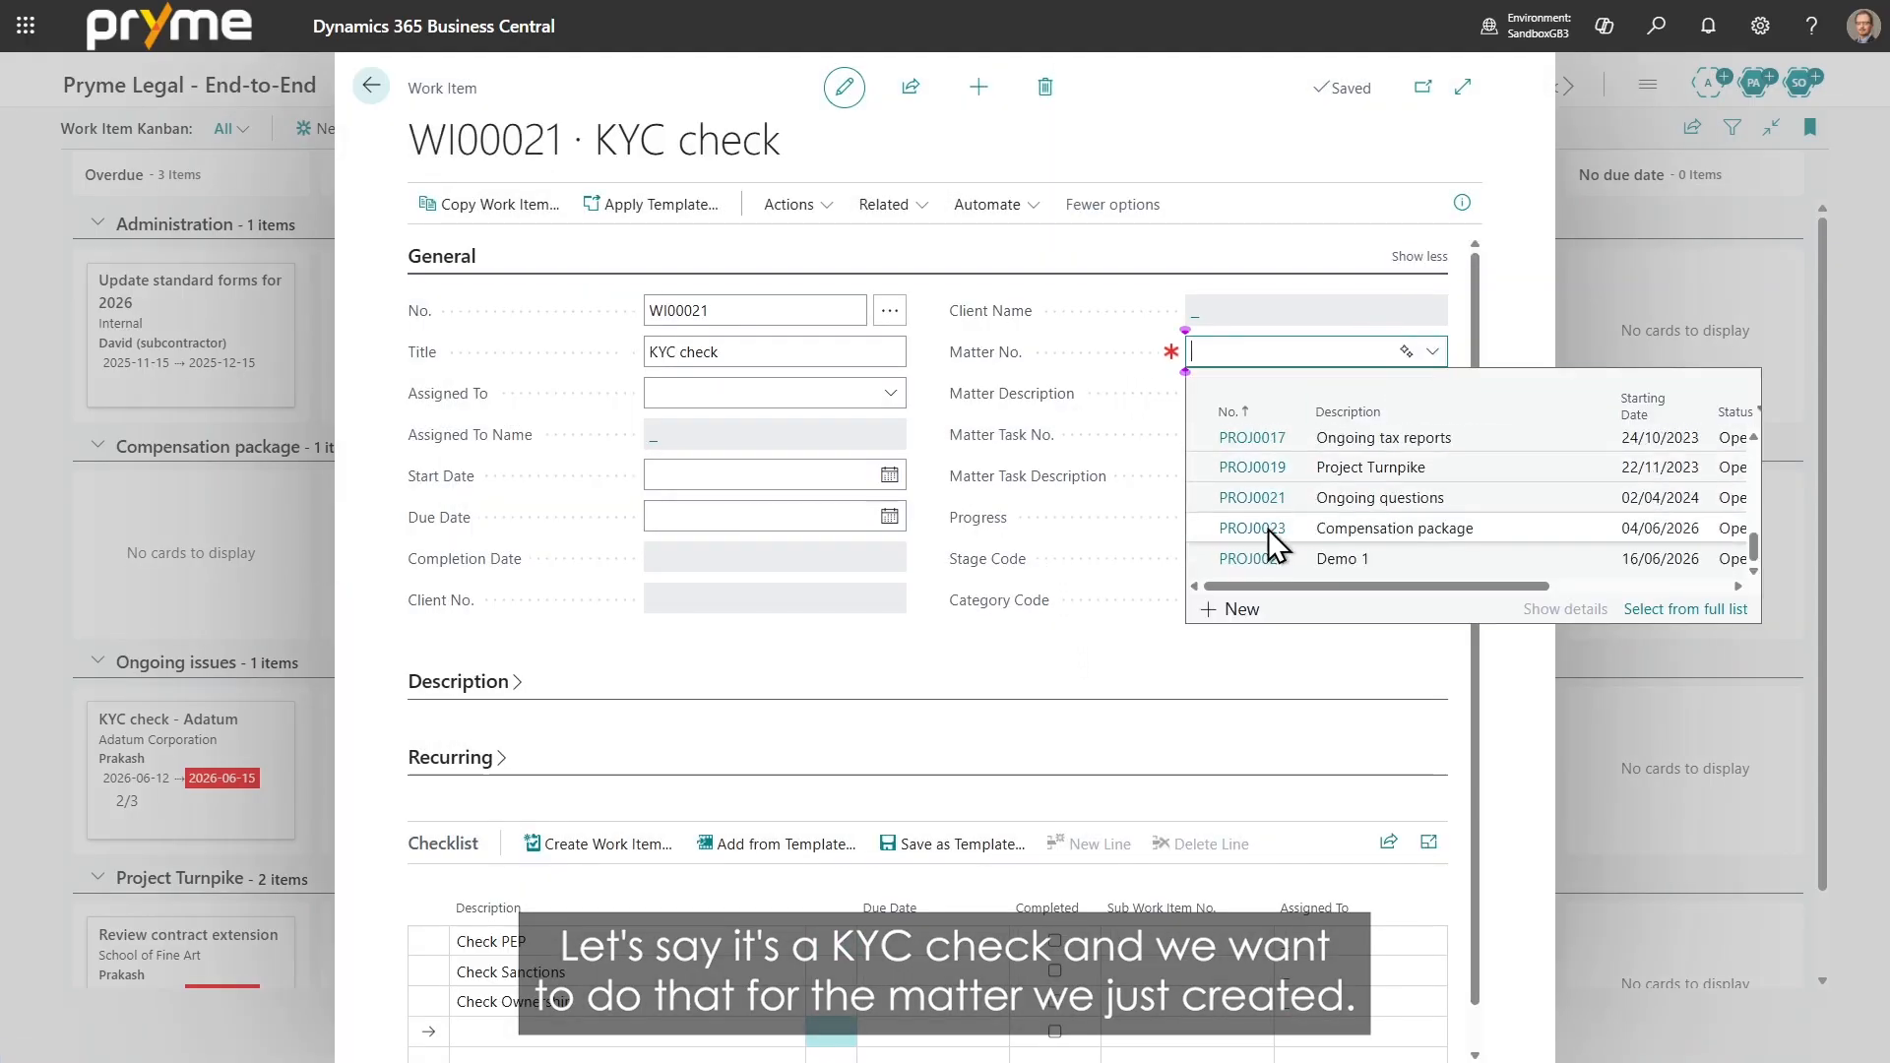
click(1255, 557)
click(1432, 436)
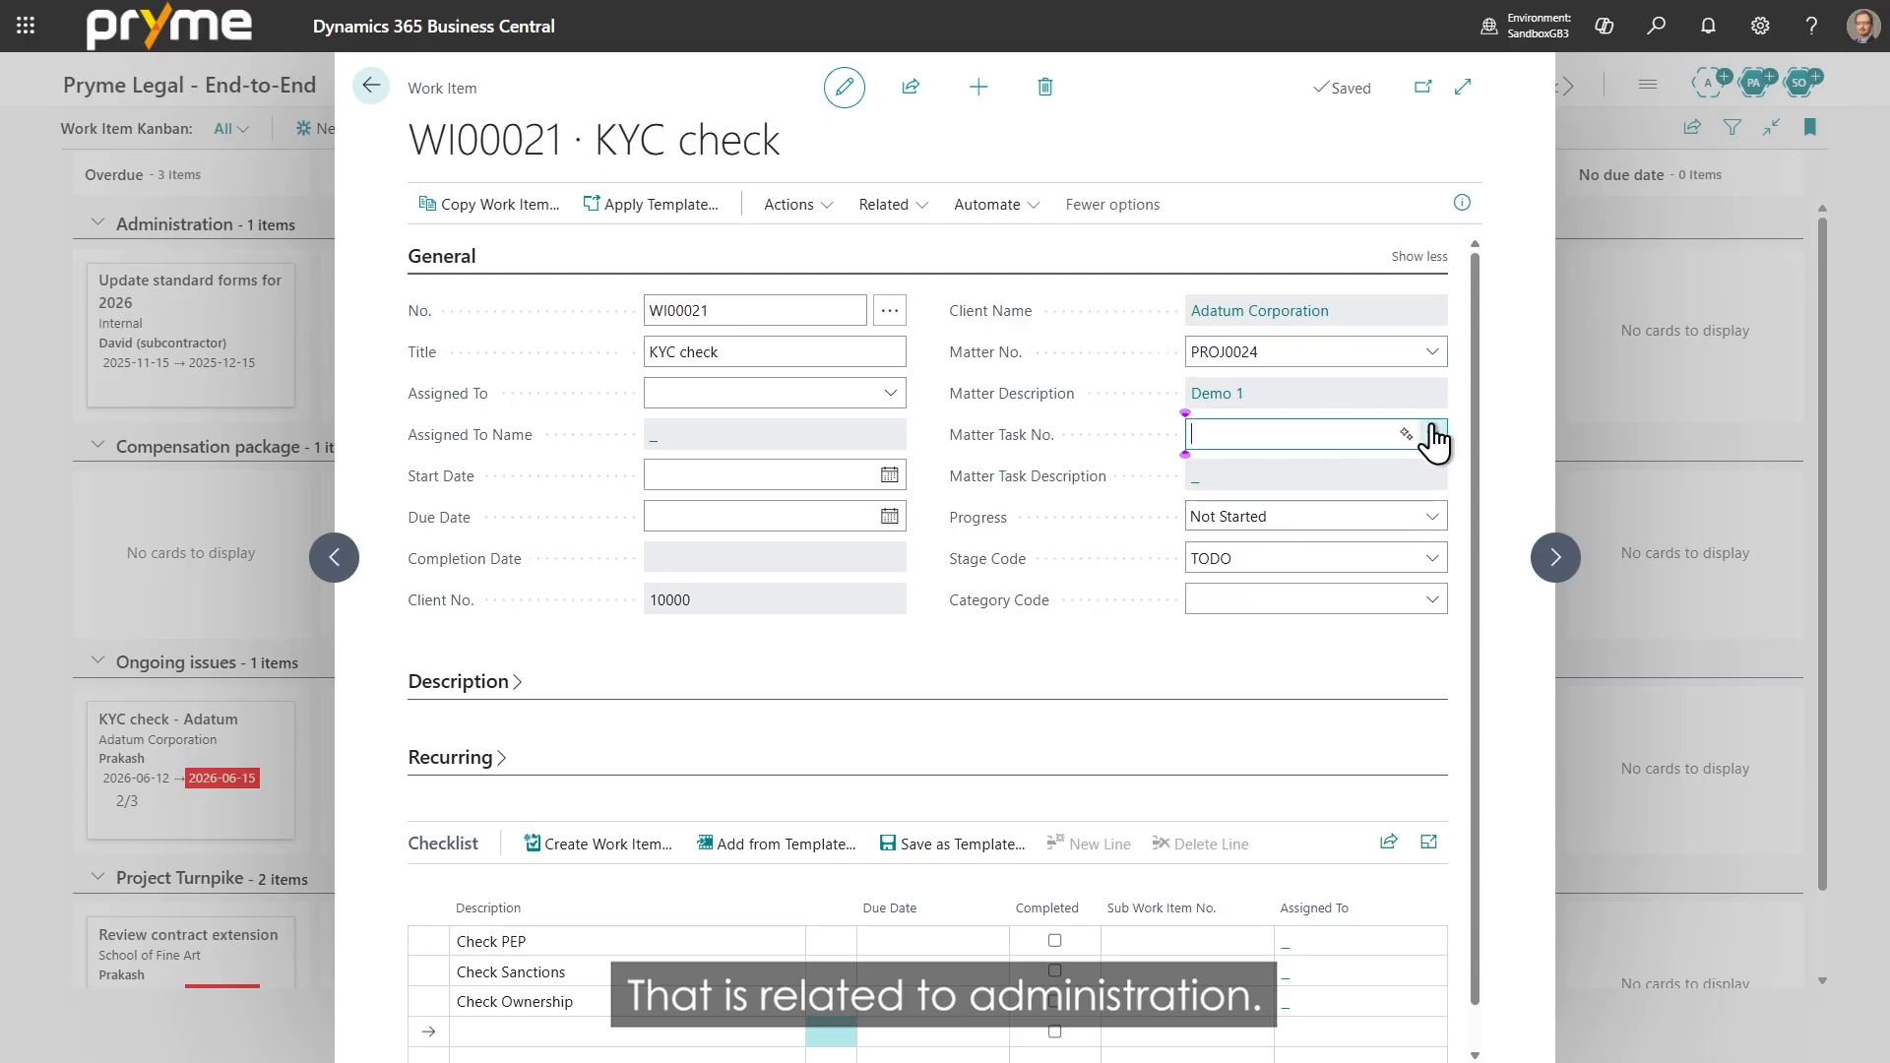
scroll(1237, 591, down, 3)
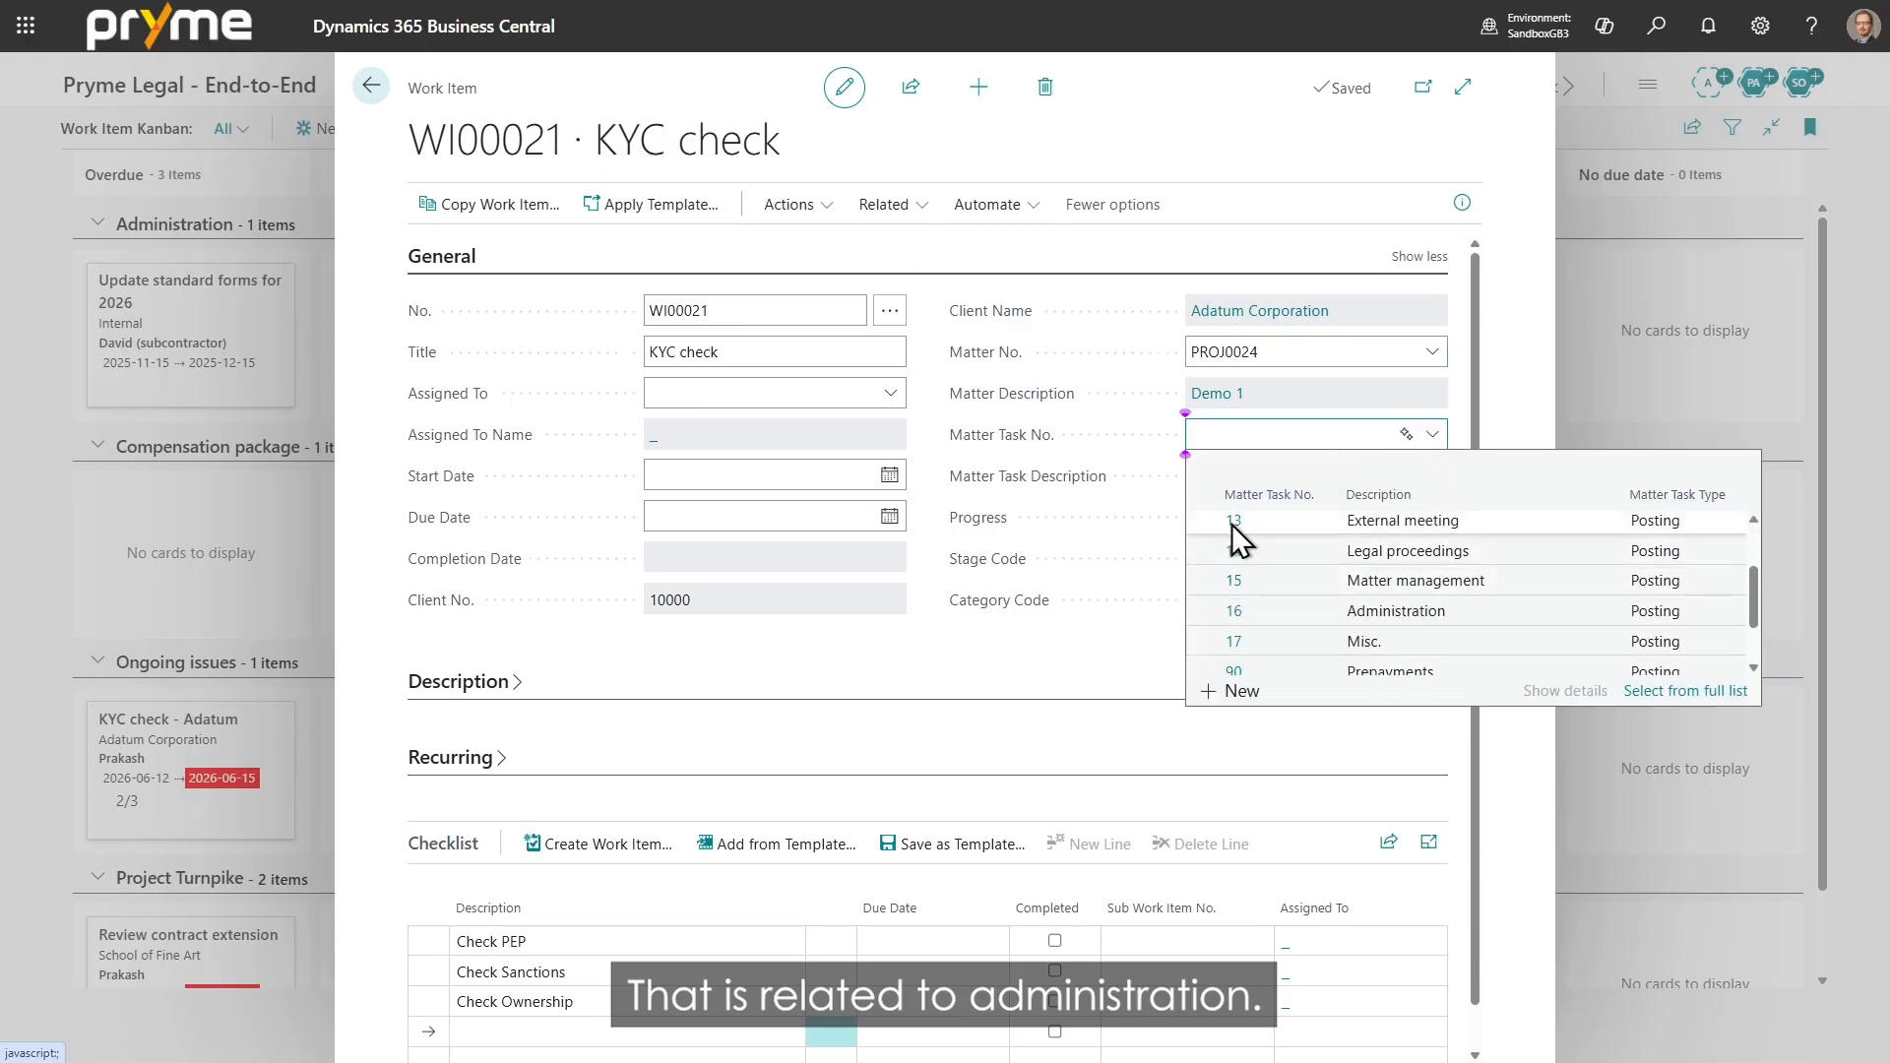
click(1234, 611)
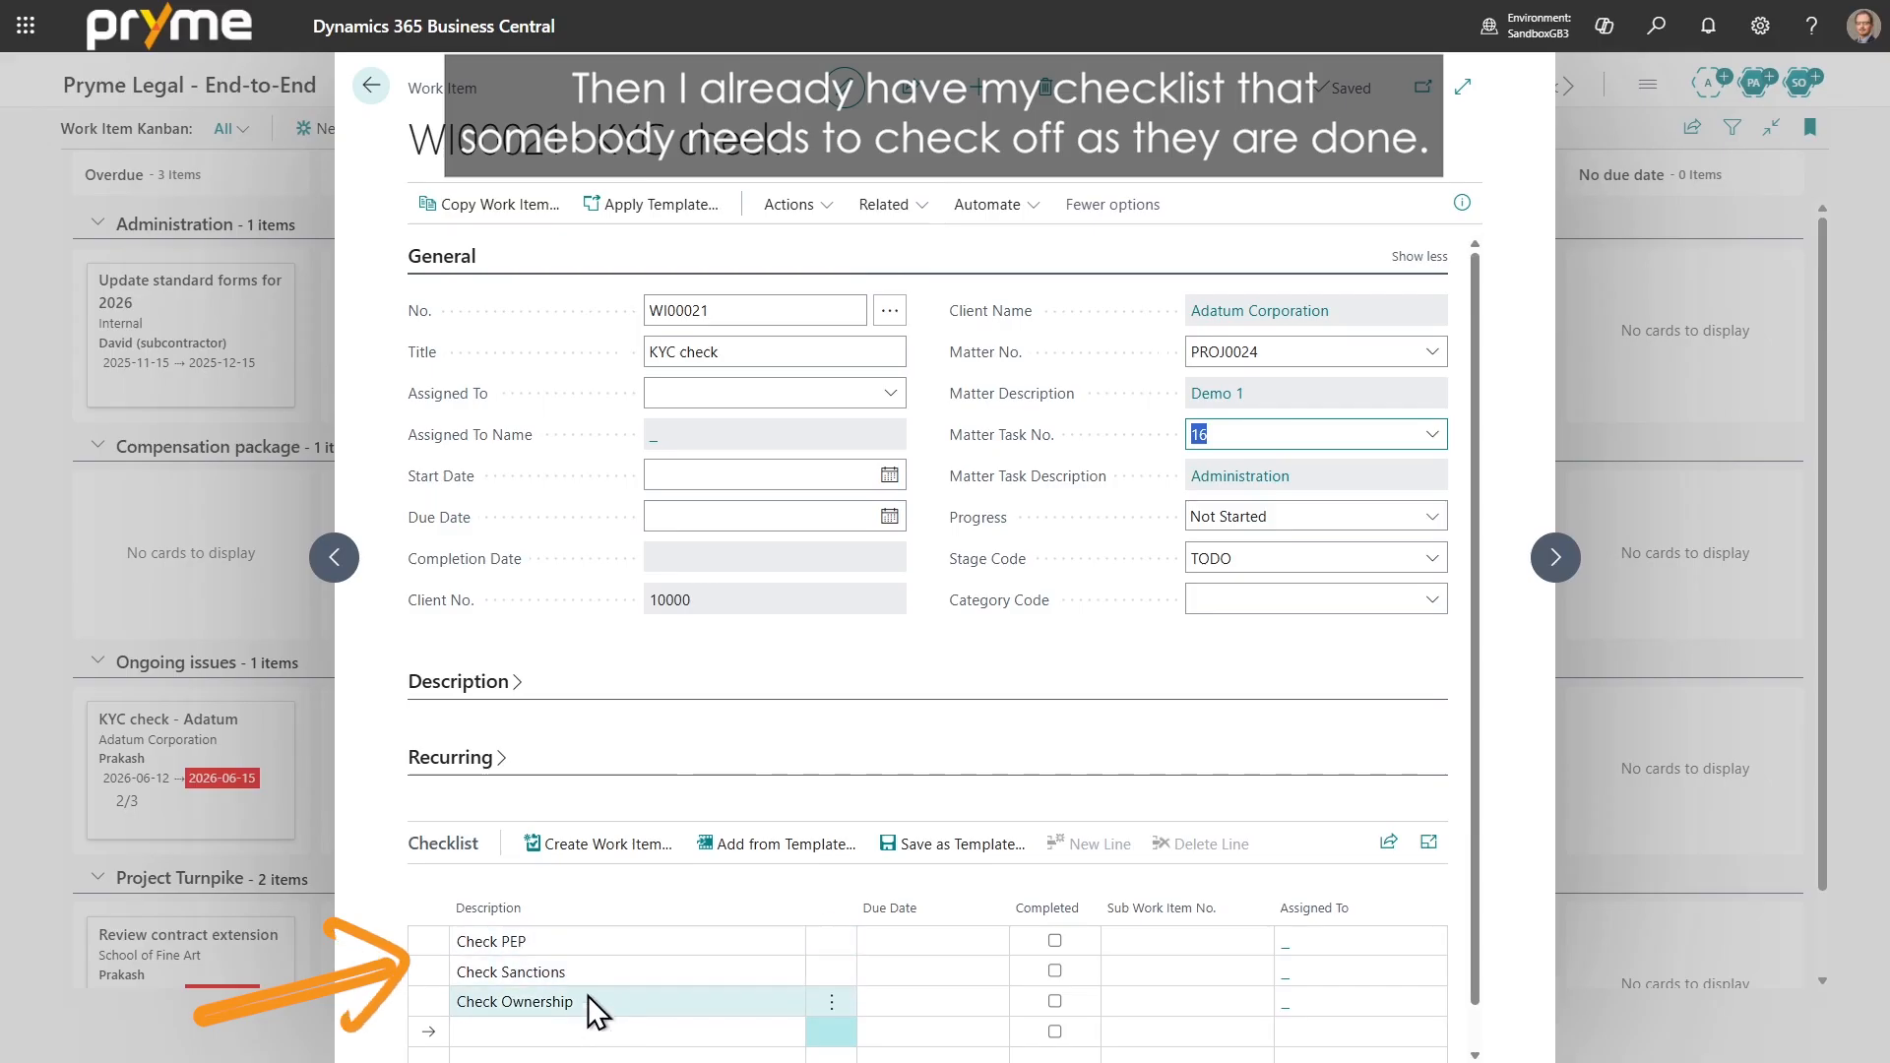
Assign the KYC check work item to the first listed resource, with start date 17/06/2026 and due date 19/06/2026.
click(892, 392)
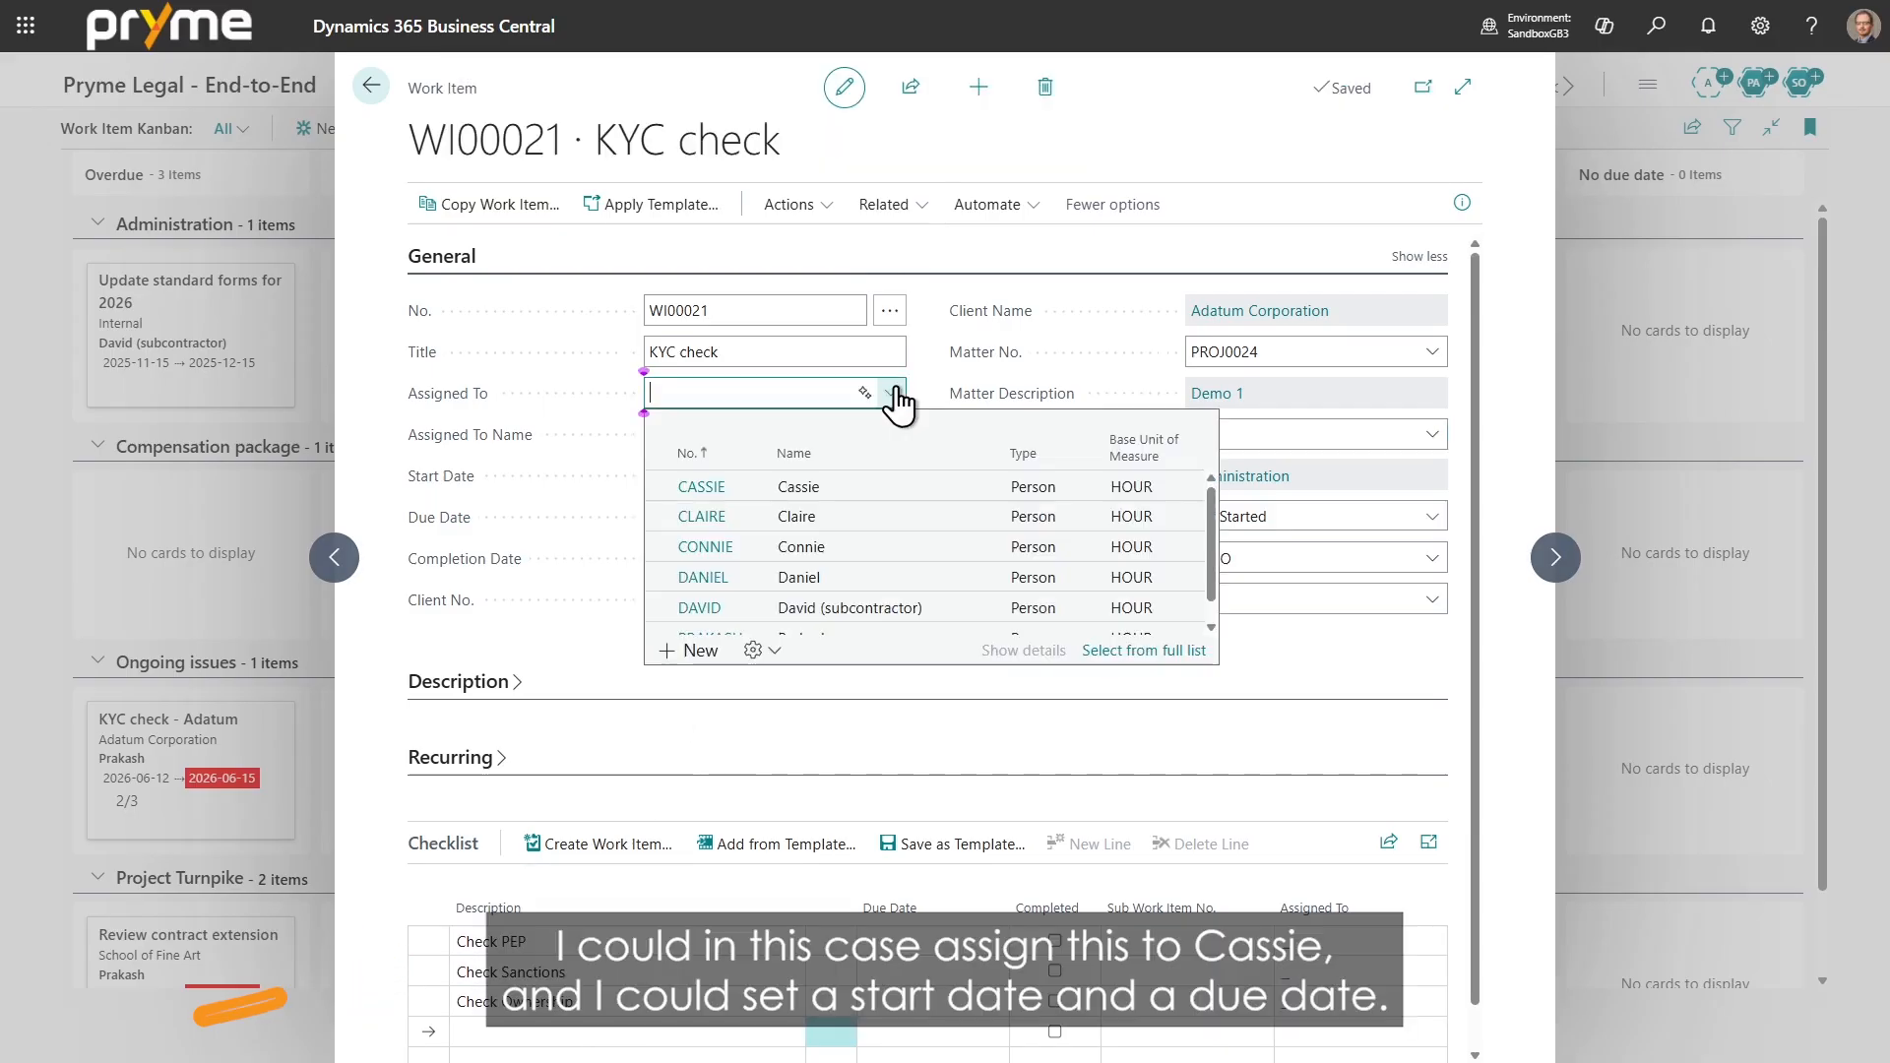
click(723, 486)
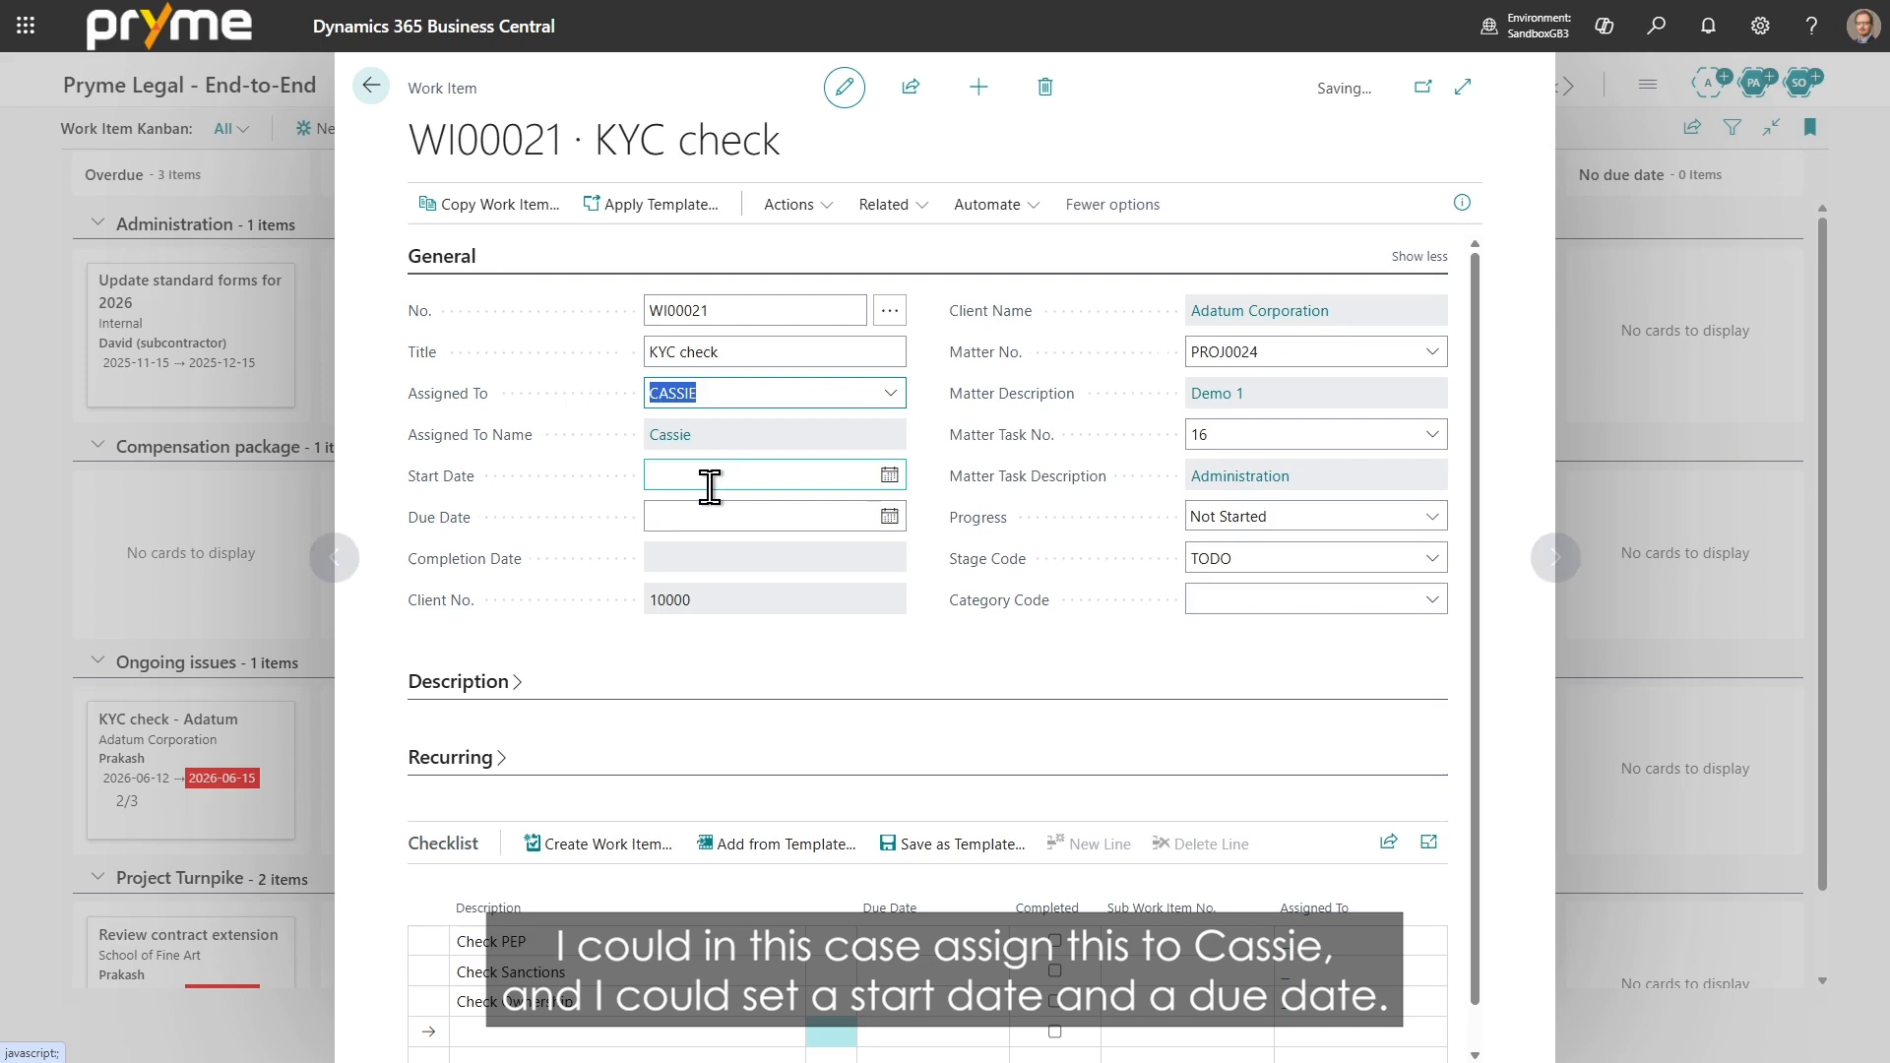
click(890, 516)
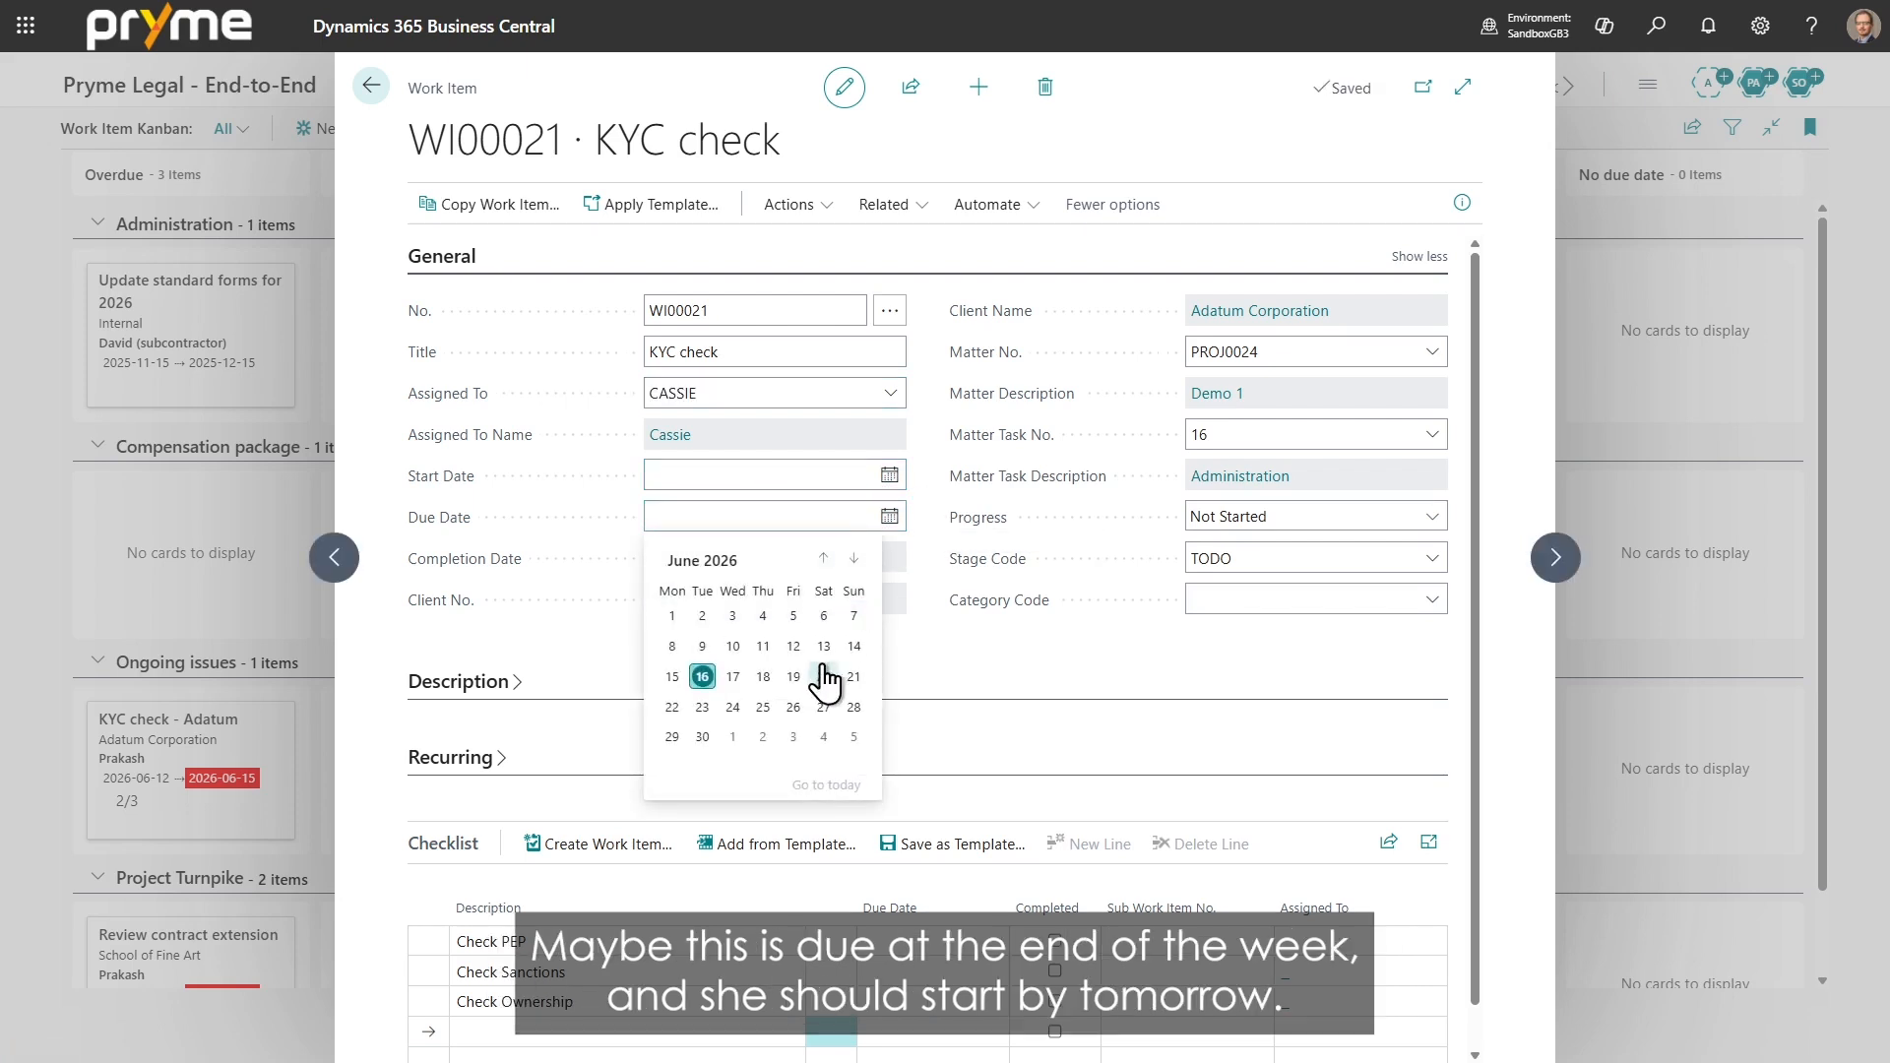
click(793, 676)
click(890, 474)
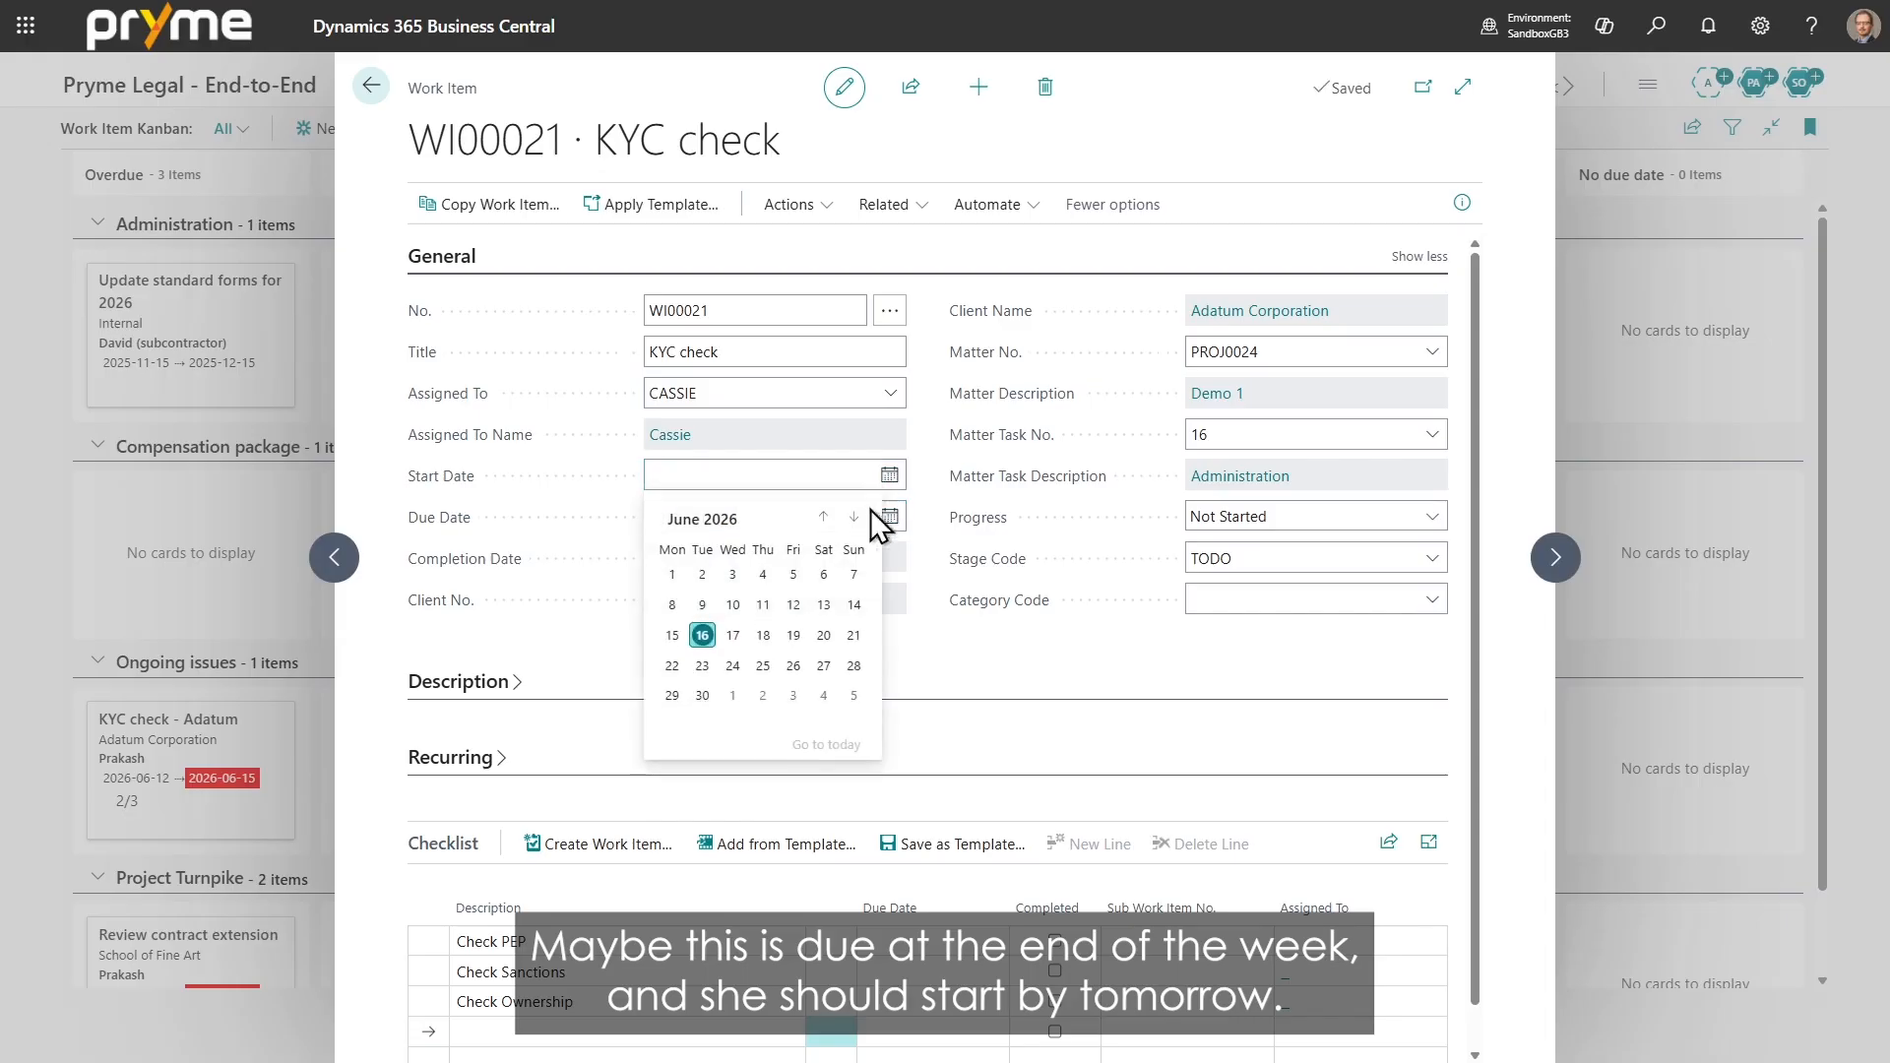
click(732, 635)
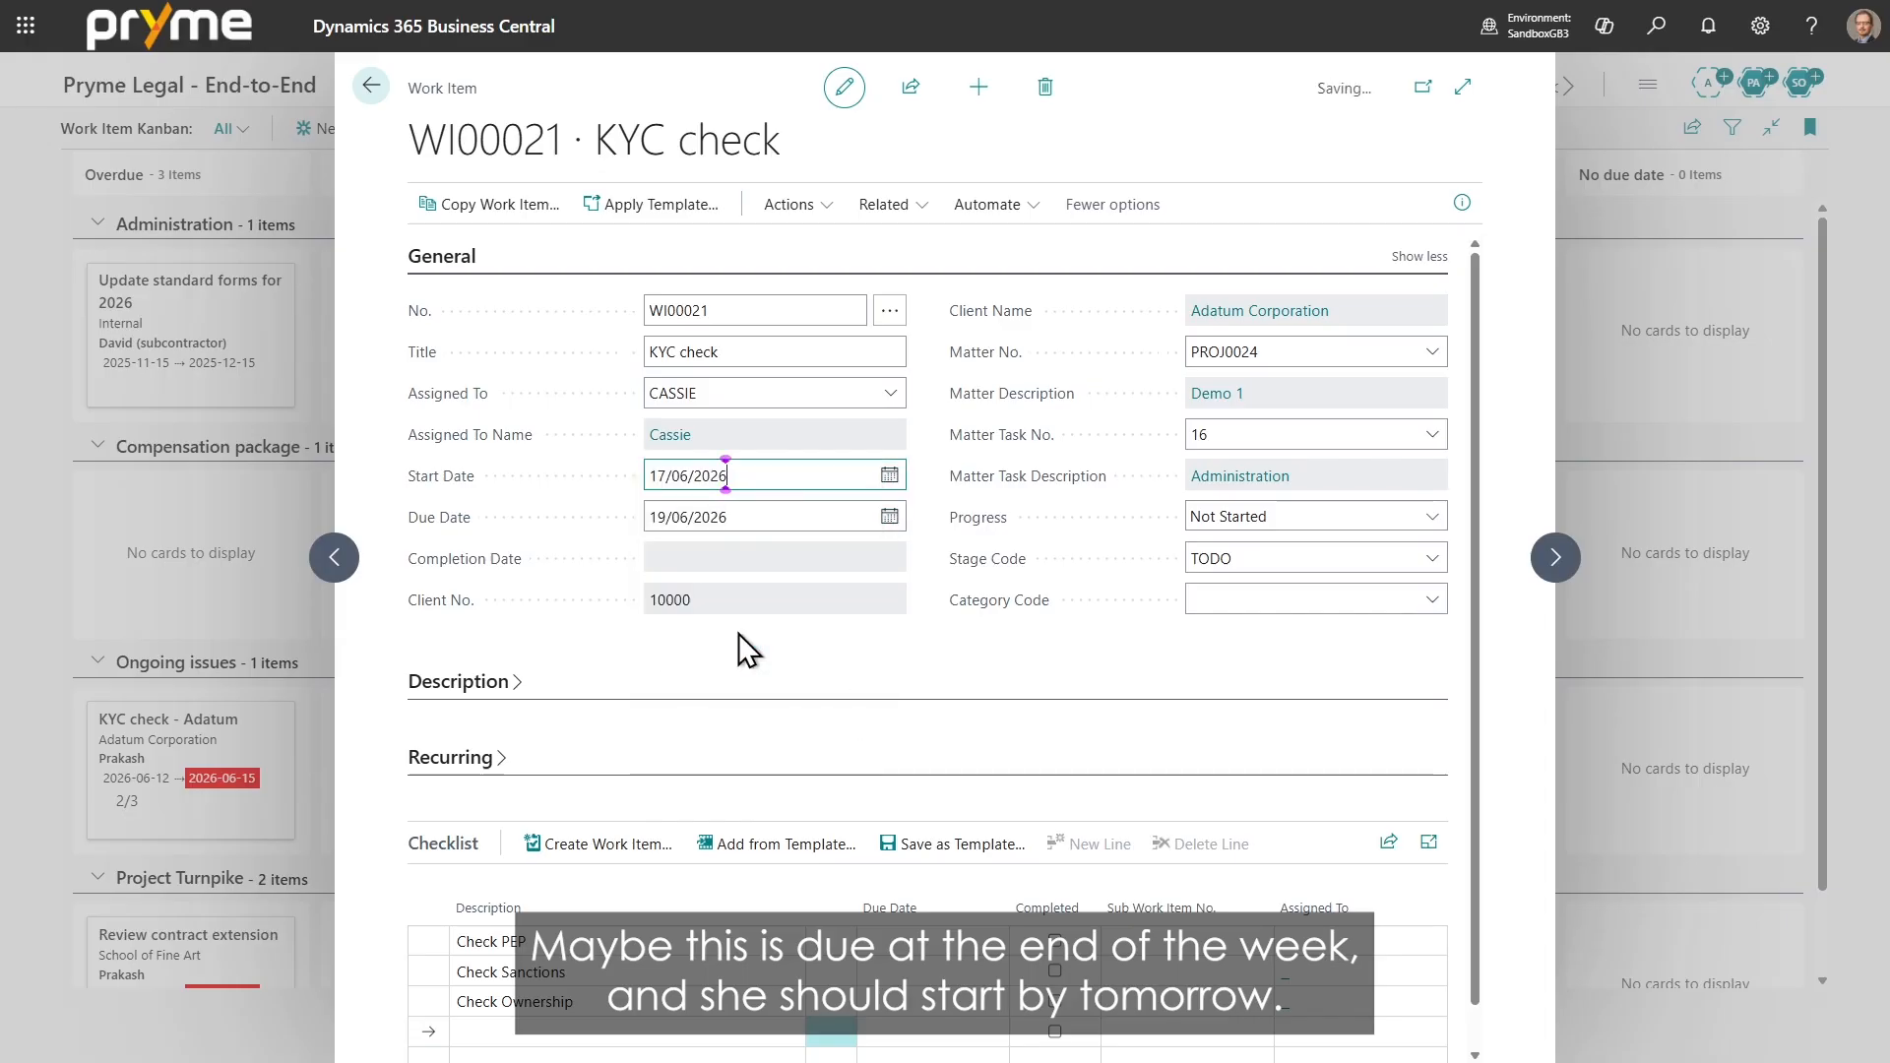
click(689, 247)
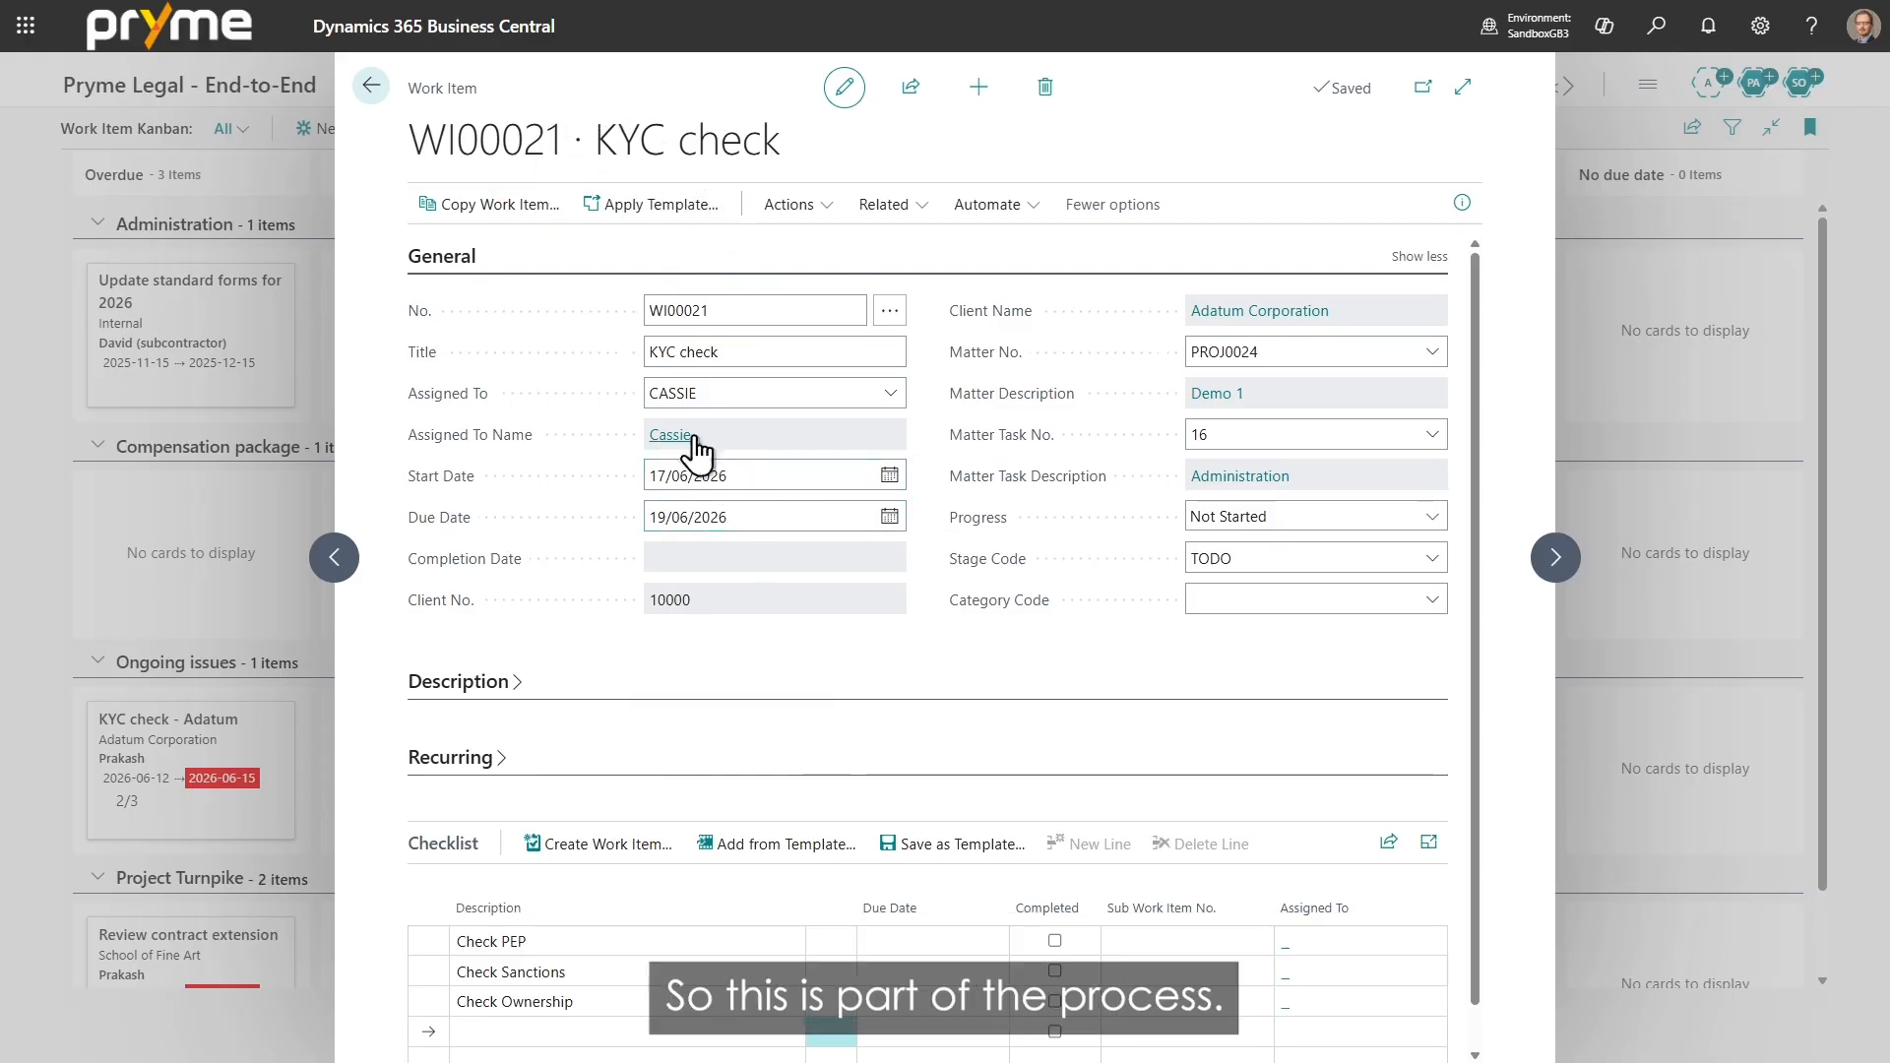
Reassign the KYC check work item to the resource handling the Adatum KYC check on the board, and set its progress to In Progress.
click(890, 392)
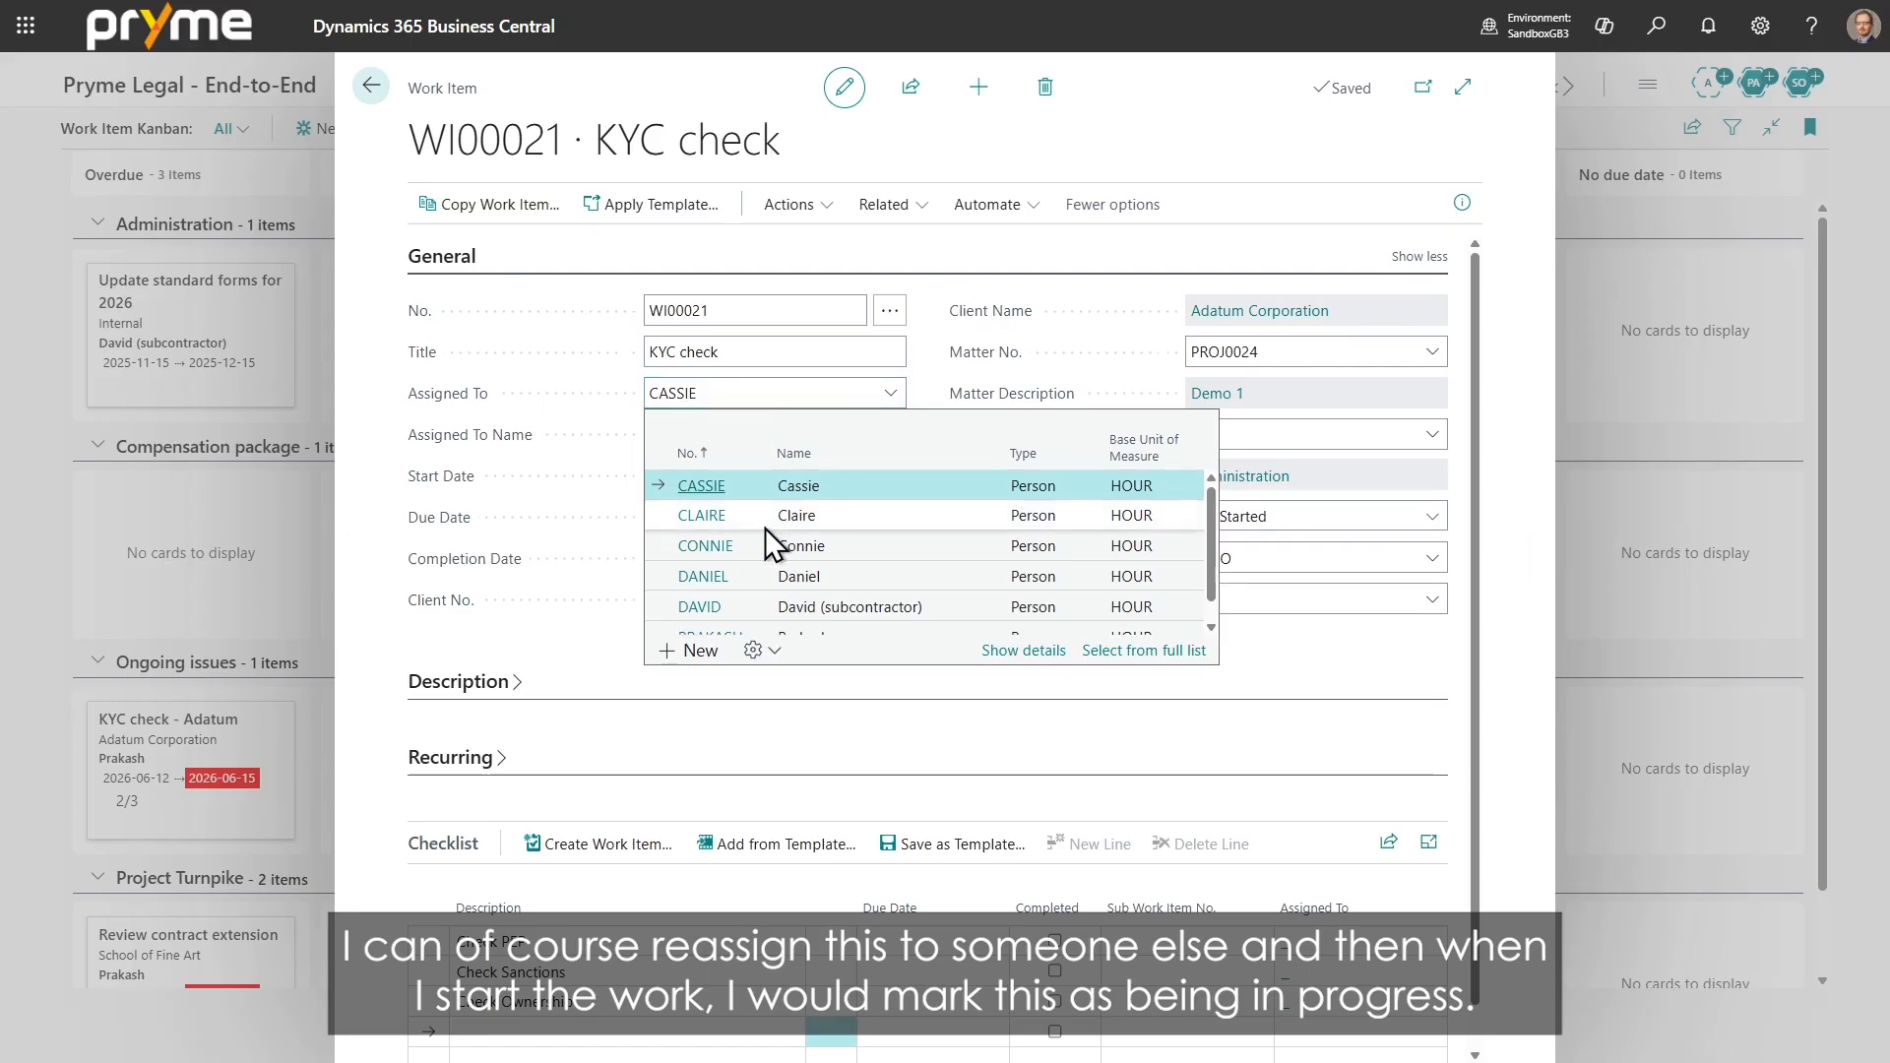
scroll(748, 581, down, 1)
click(746, 626)
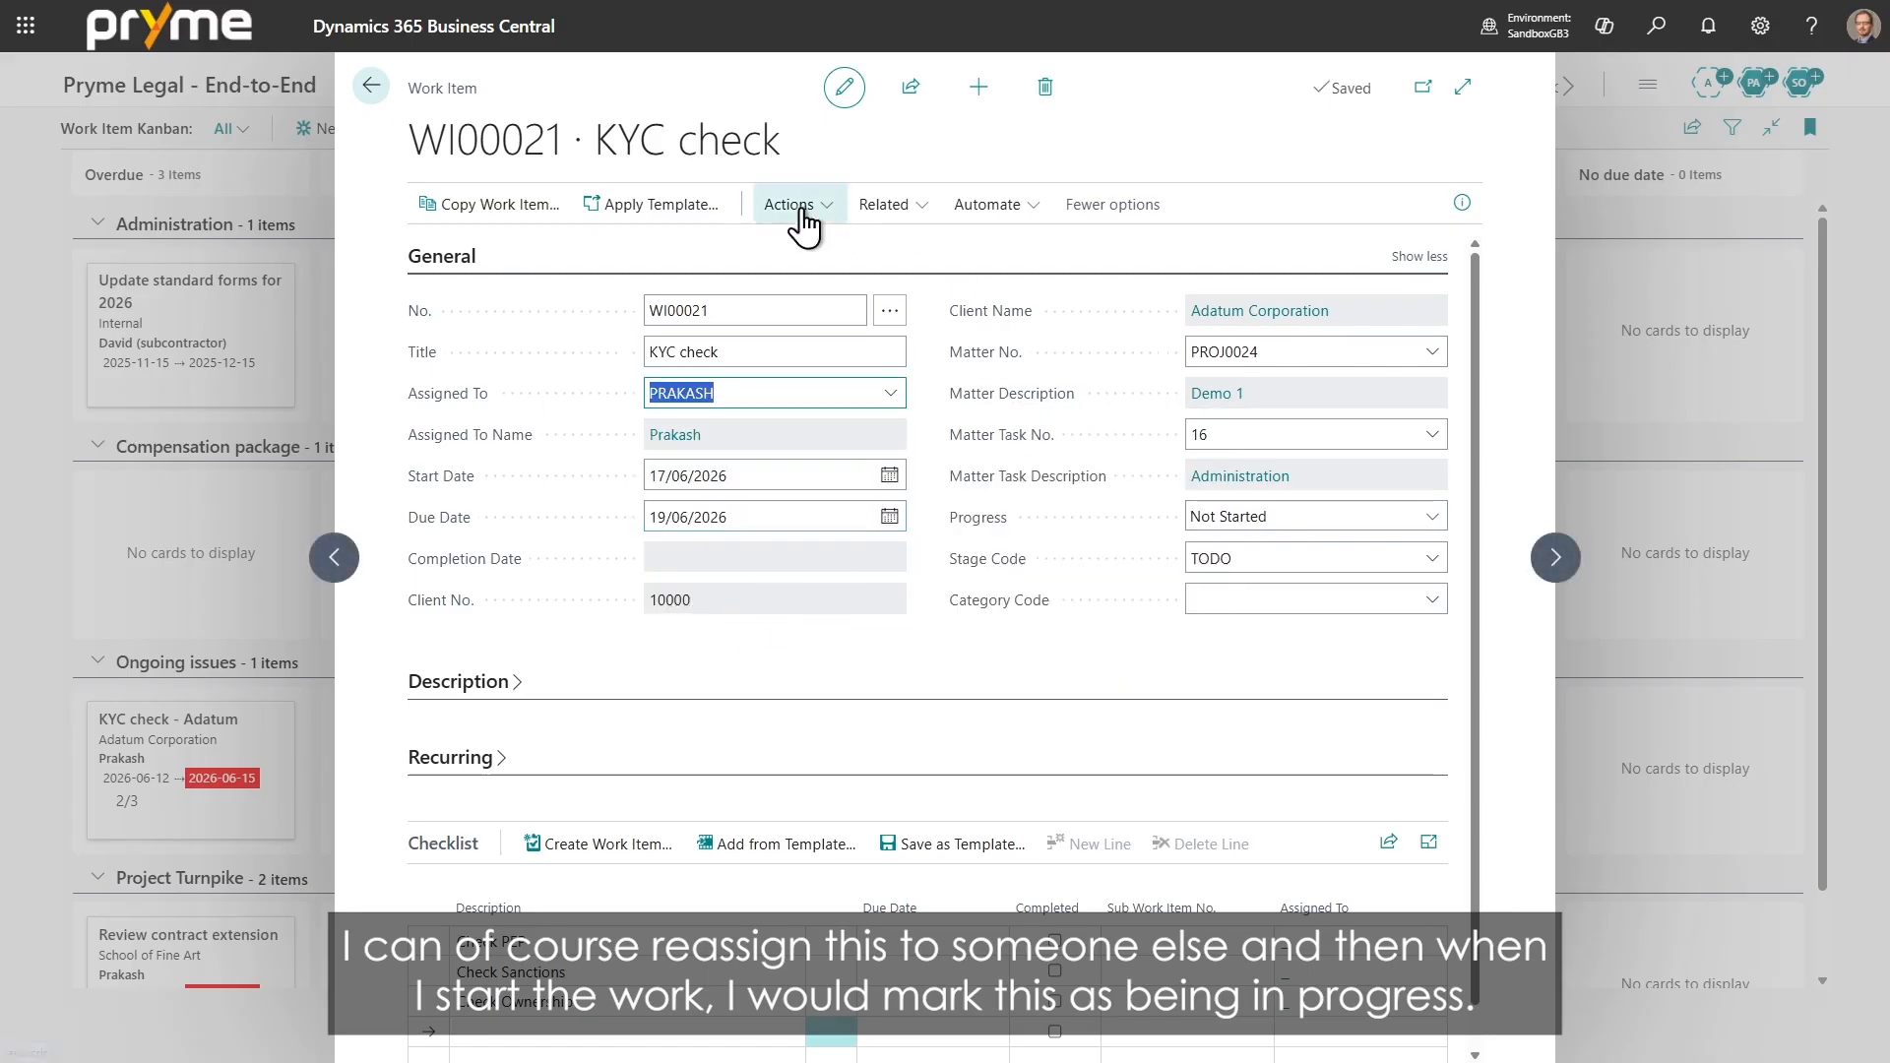
click(1290, 518)
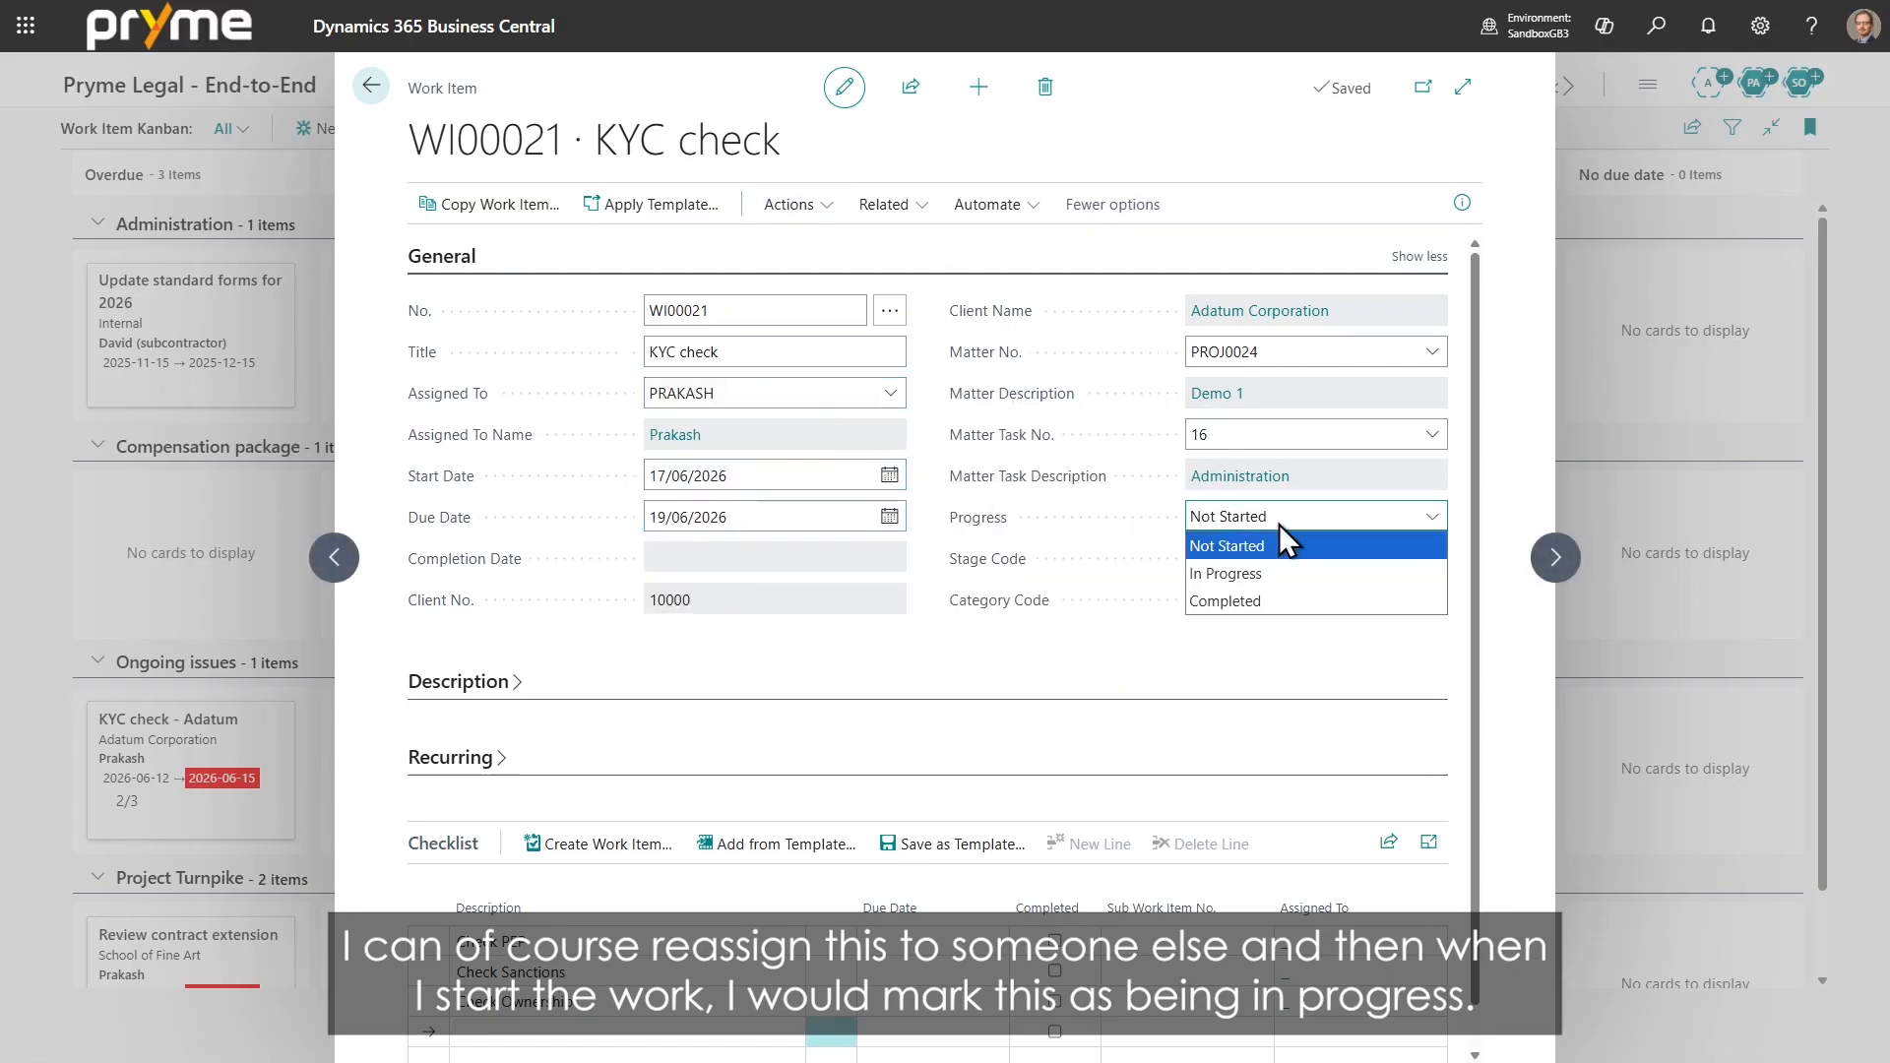
click(1256, 576)
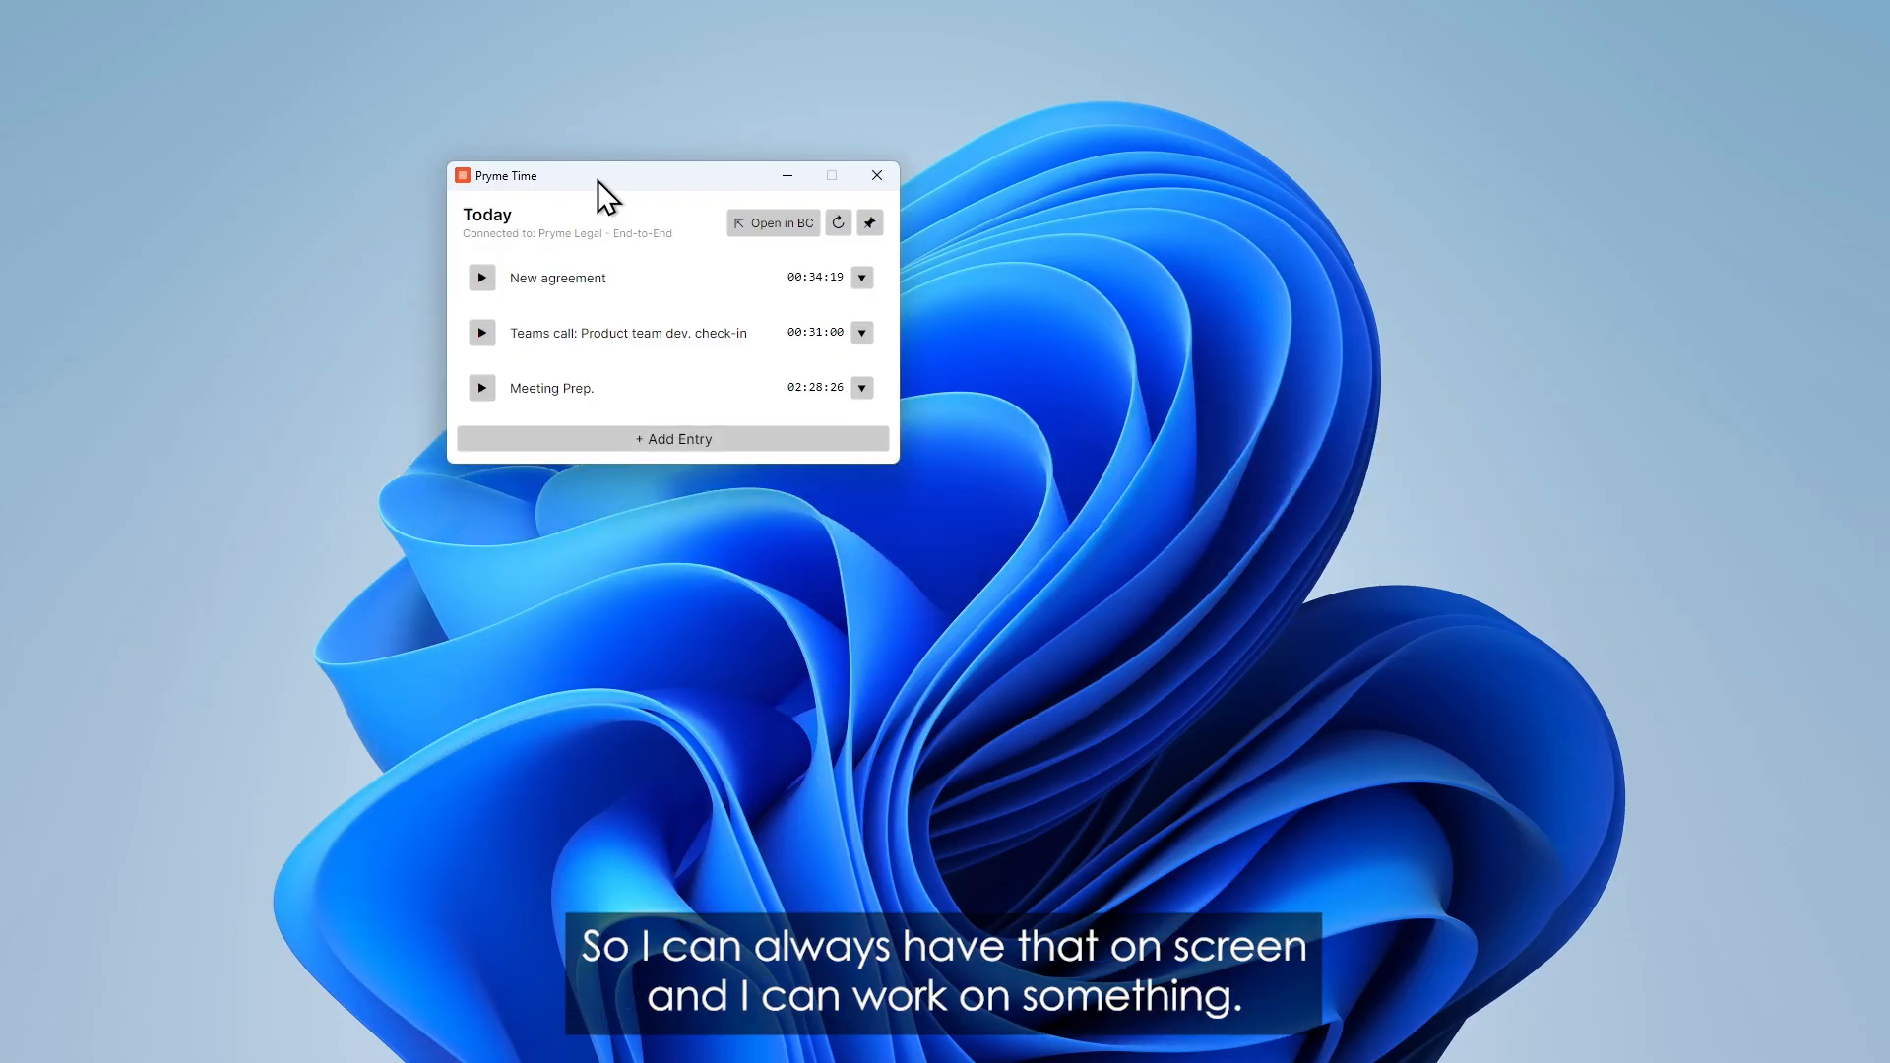
Switch to Pryme Time, add a time entry, and name it Presentation.
click(650, 436)
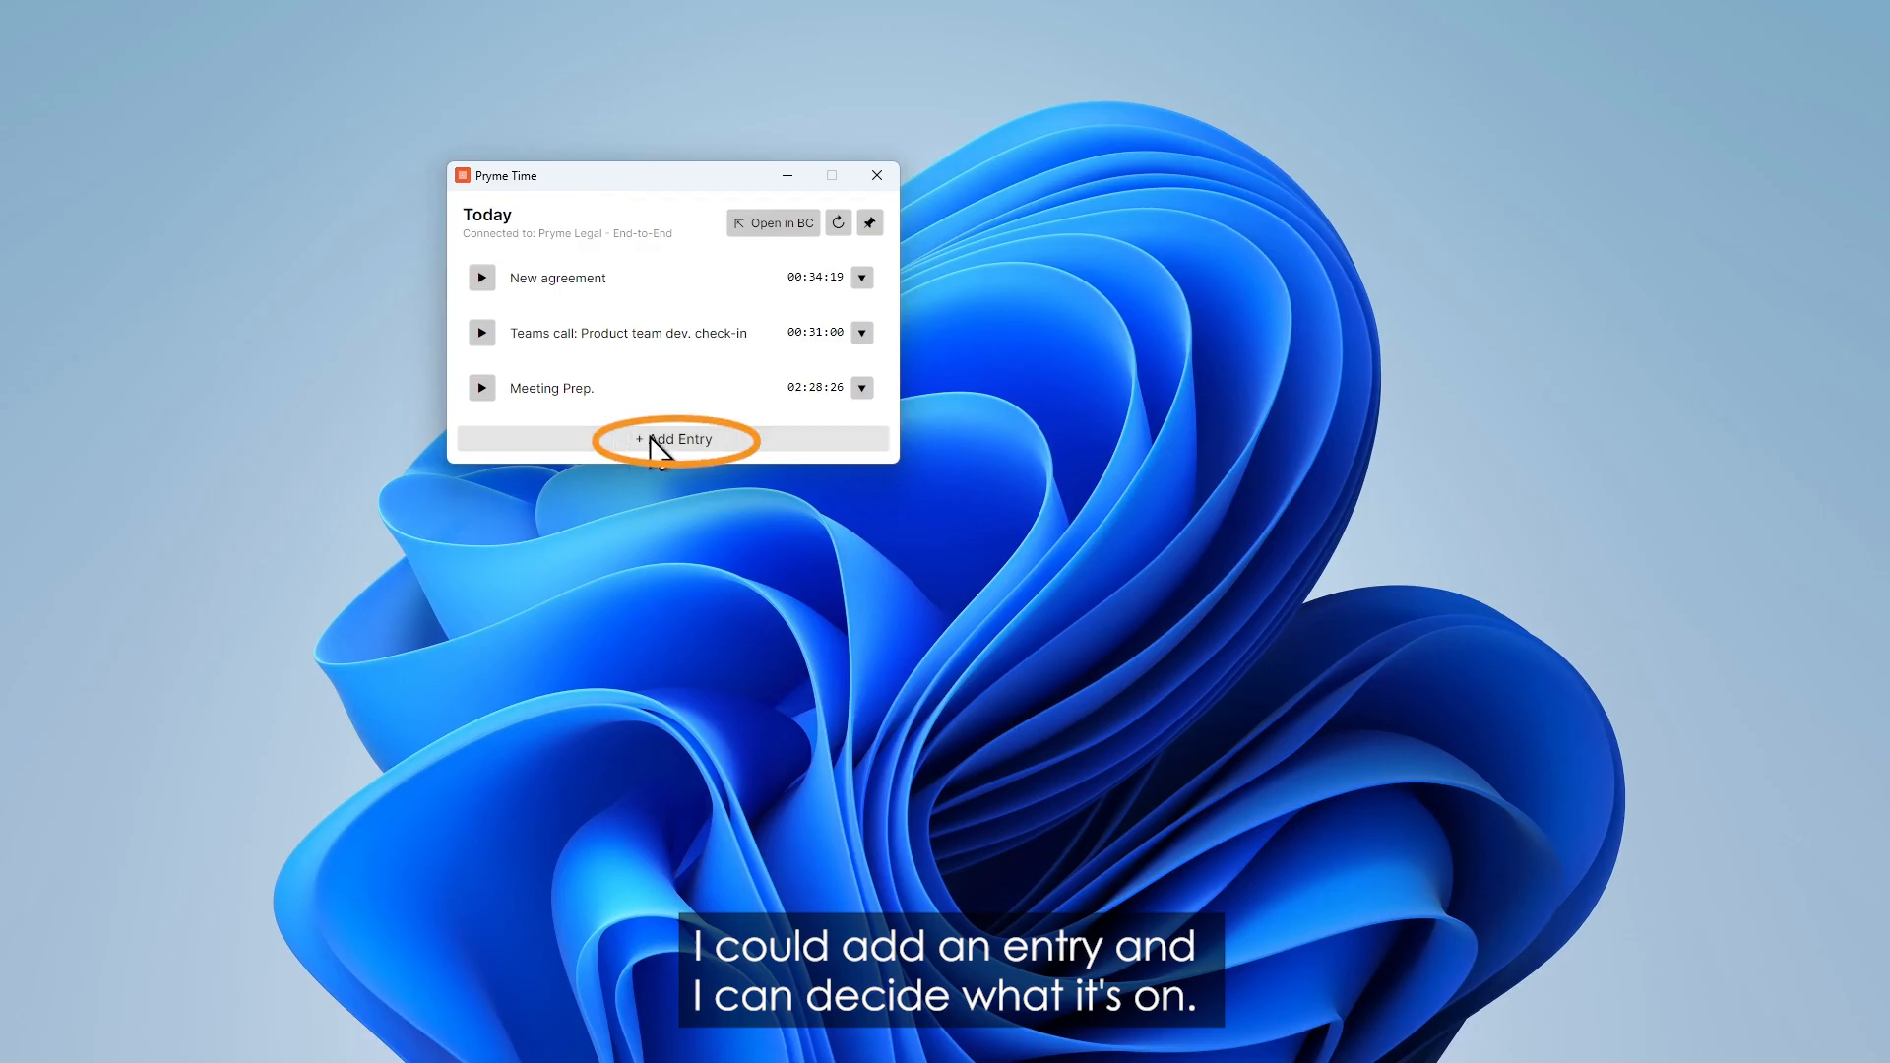
double_click(523, 440)
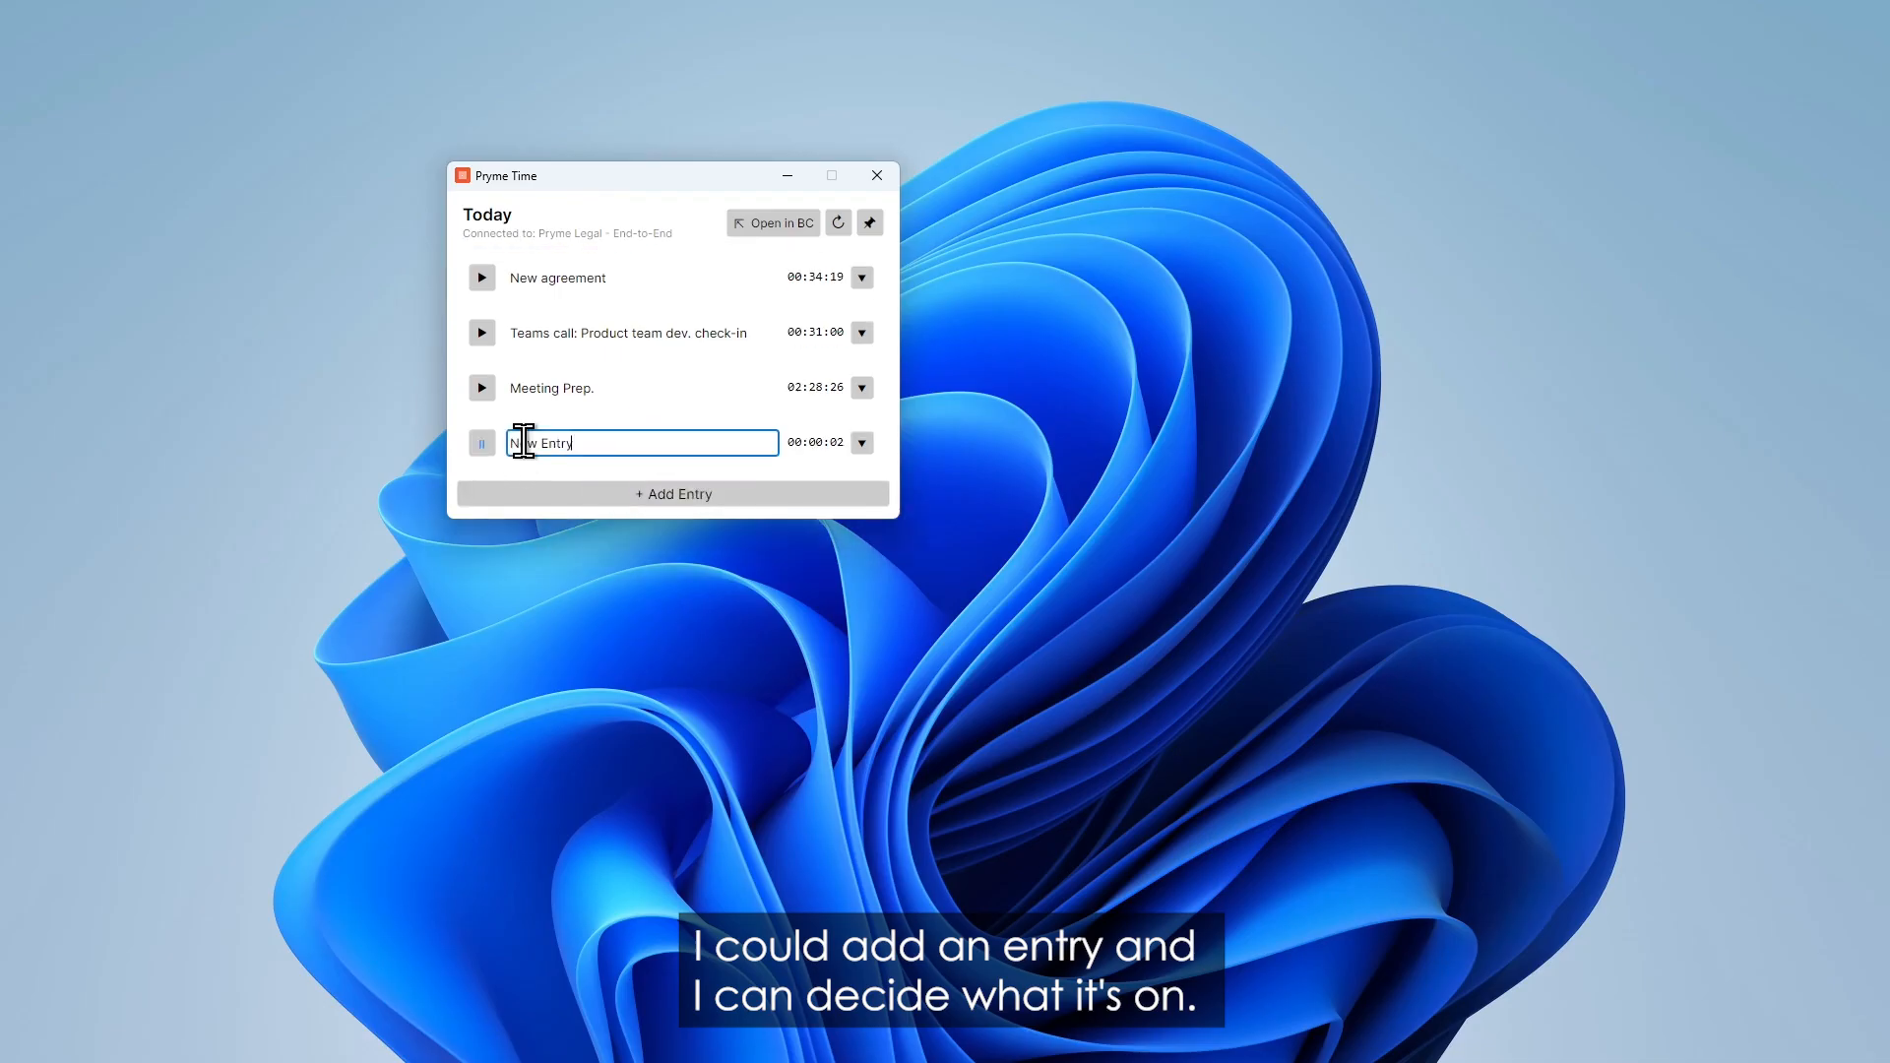
click(587, 441)
drag(587, 441, 477, 456)
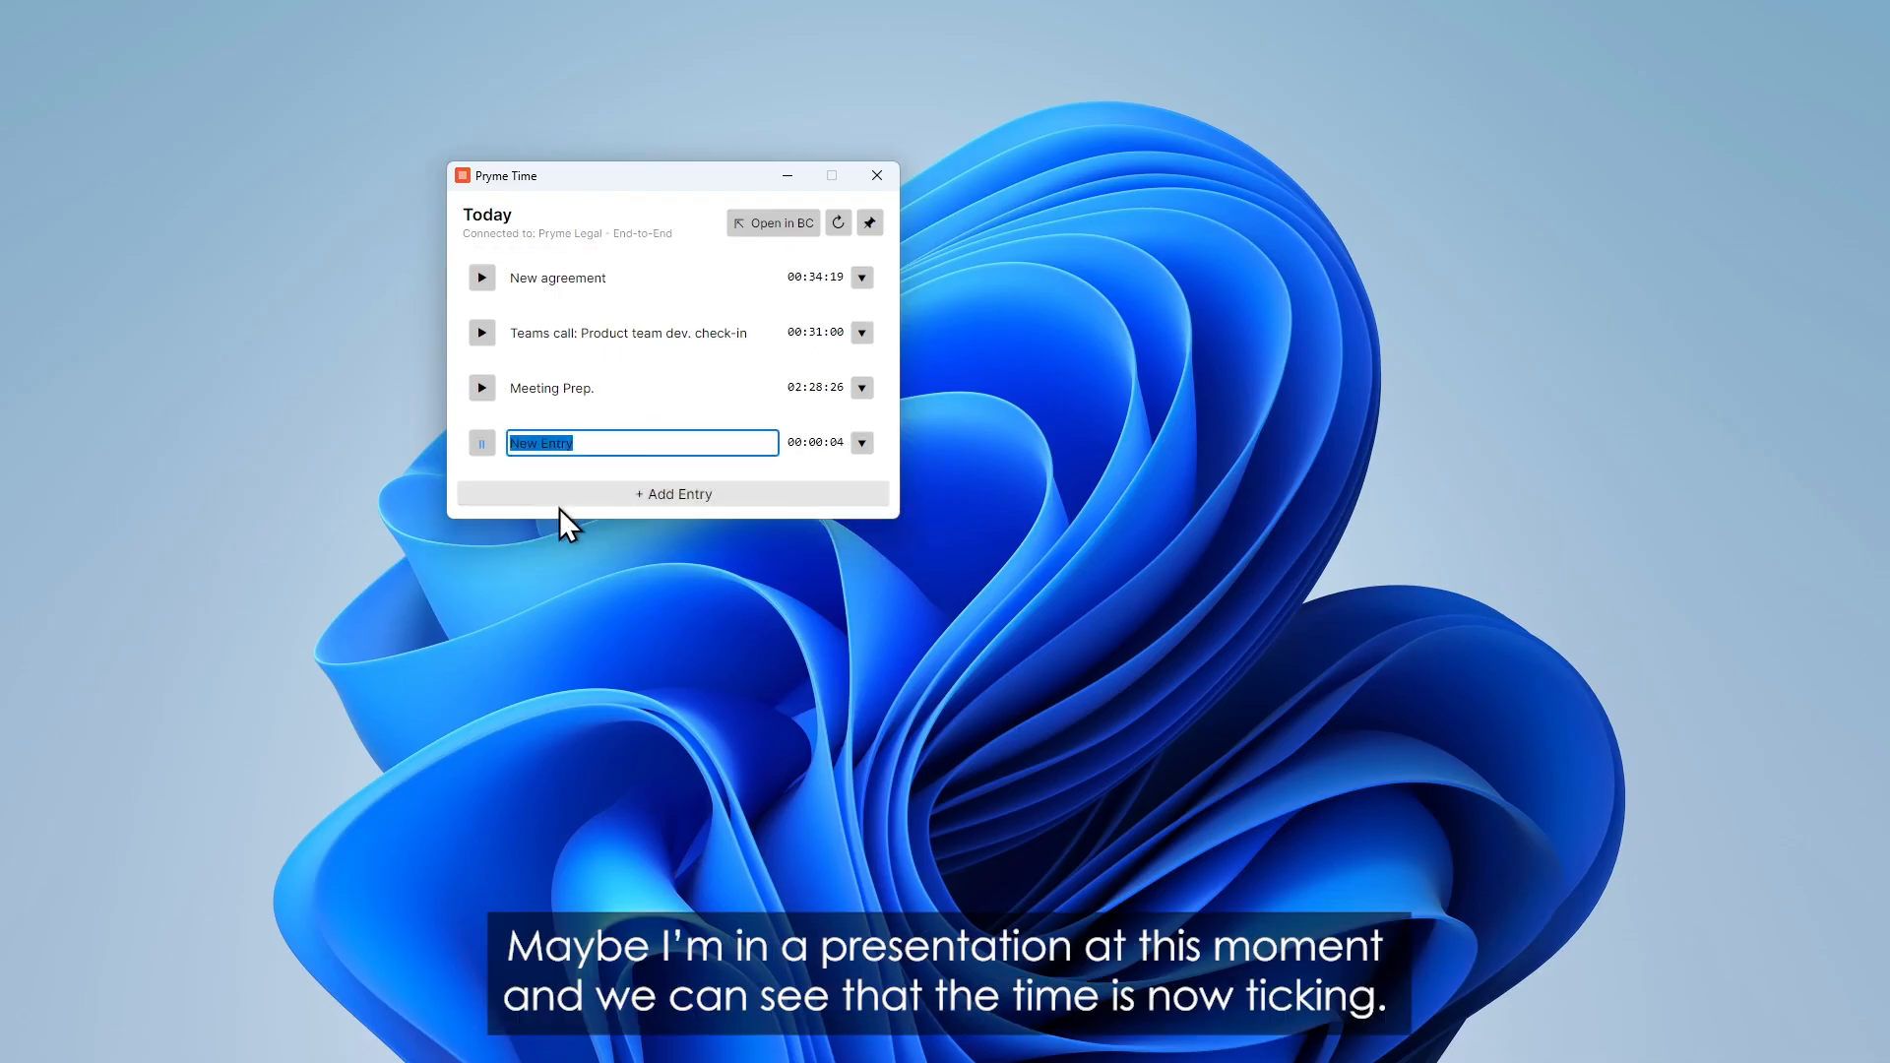
text(Presentation)
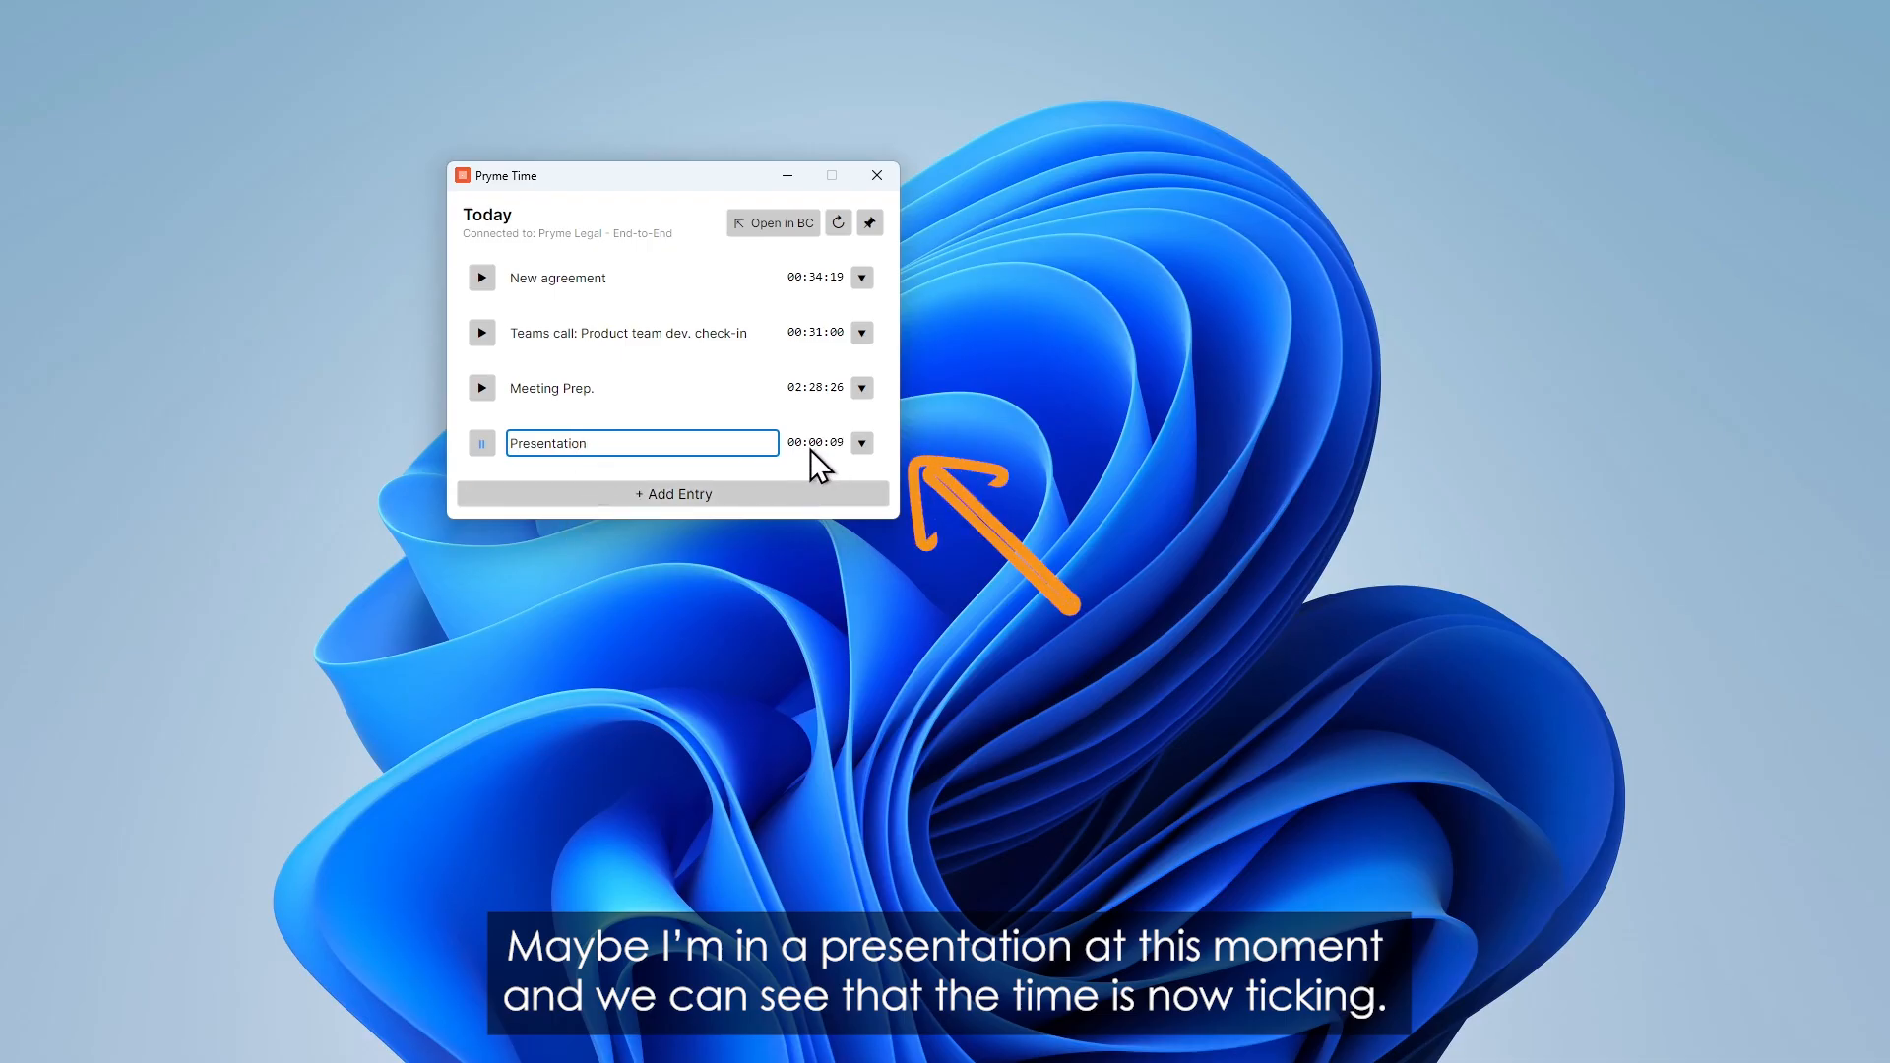
Assign the Presentation time entry to customer Adatum Corporation, project Demo 1 and task External meeting.
click(861, 442)
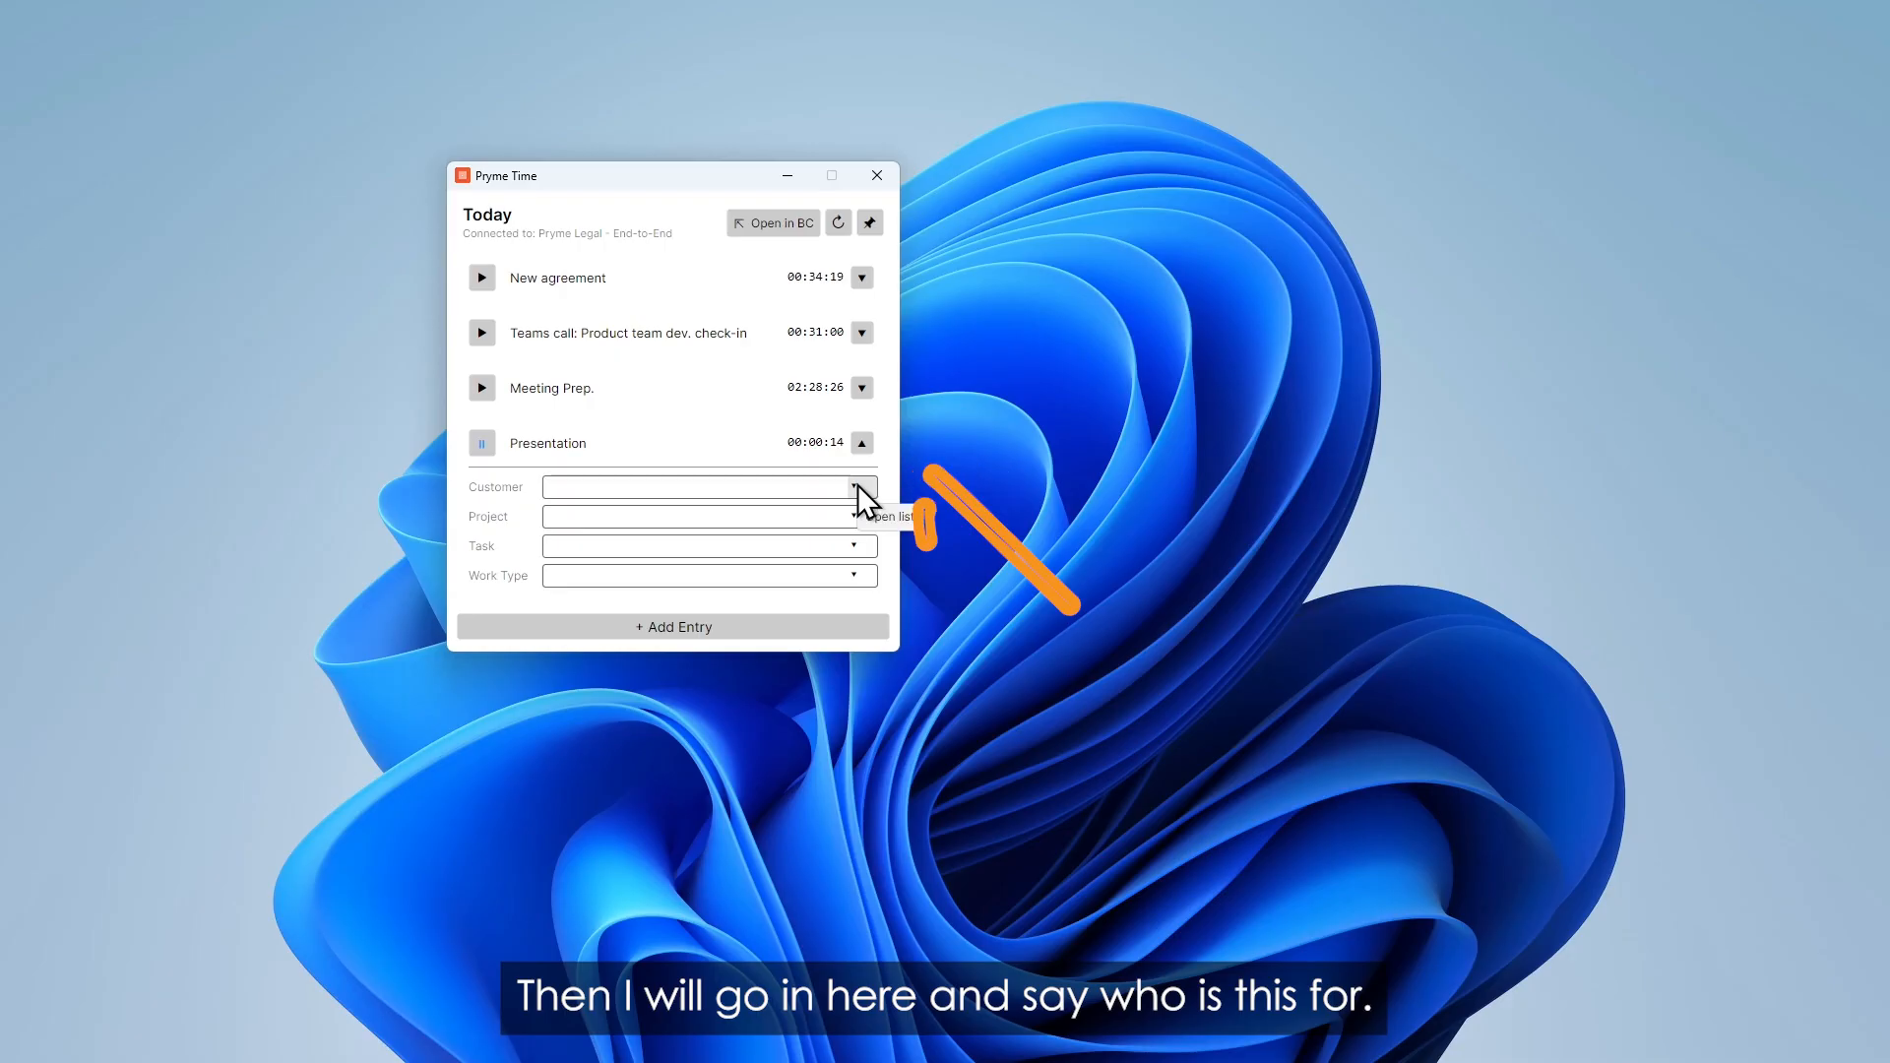
click(859, 486)
click(688, 515)
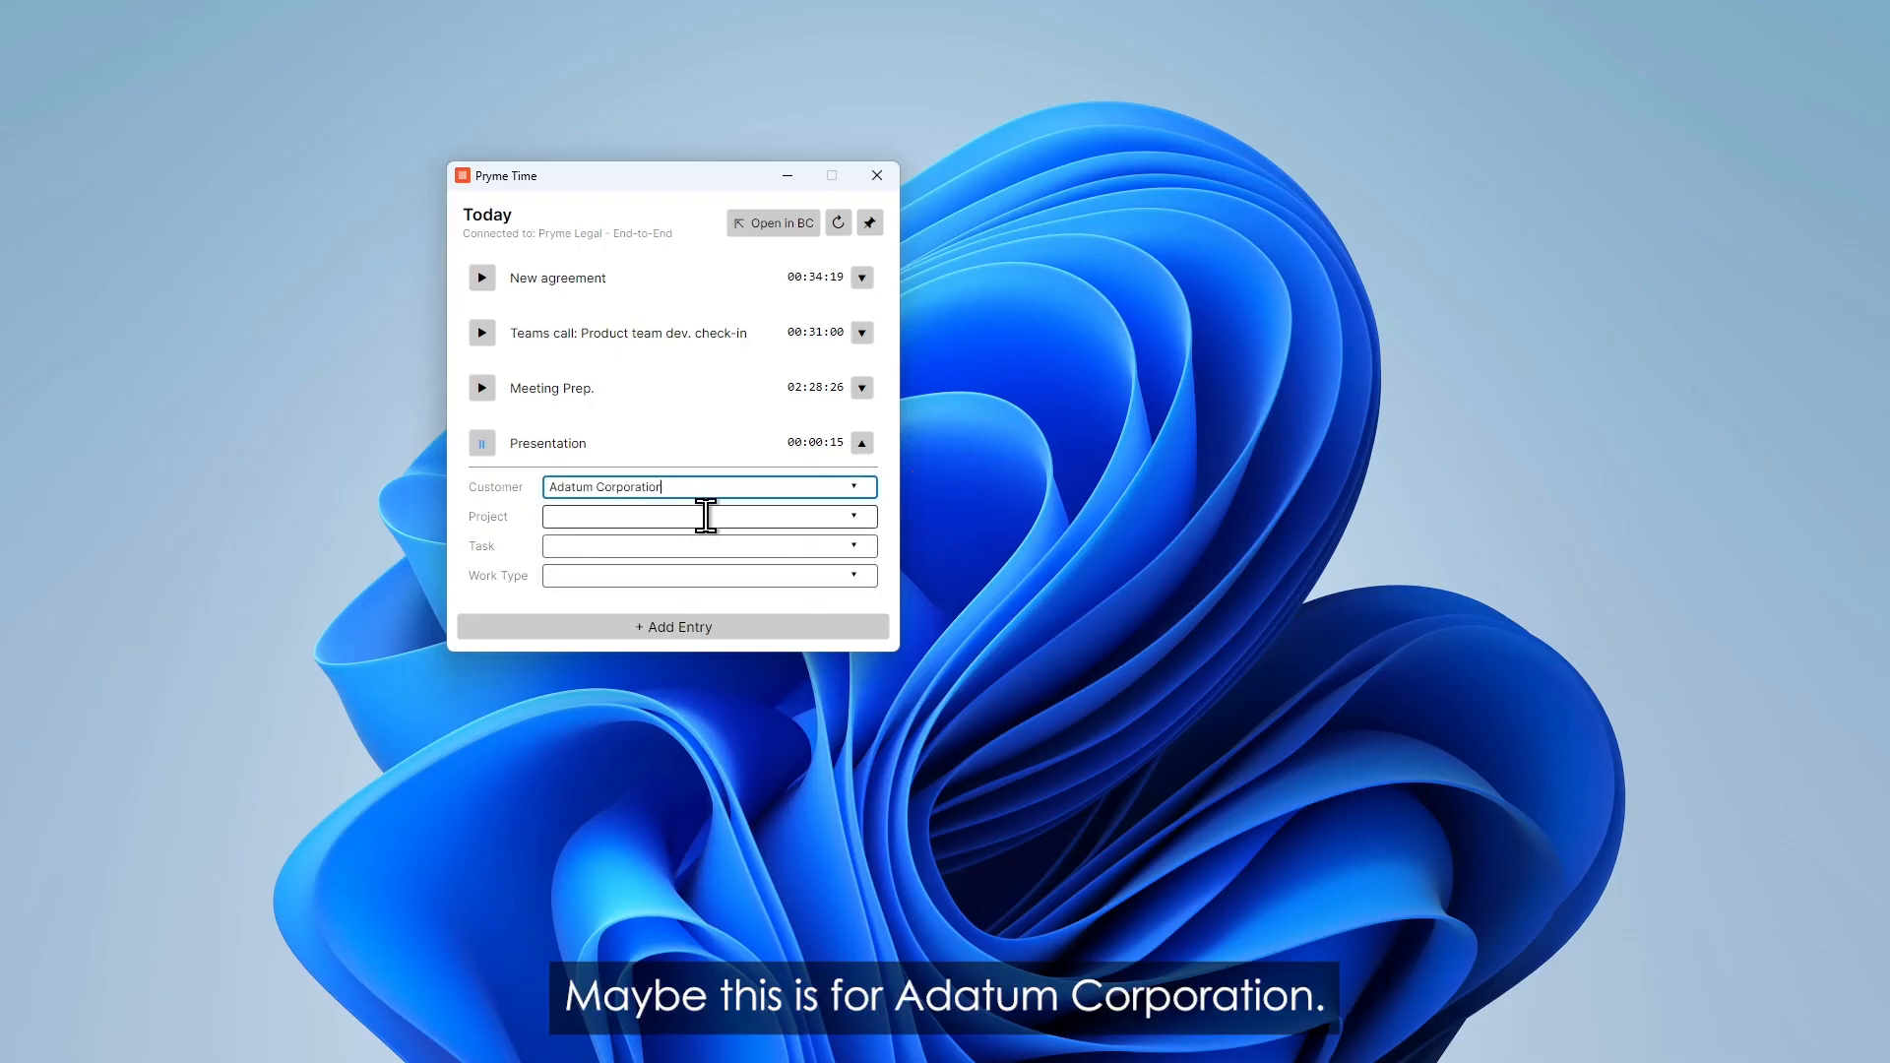
click(852, 517)
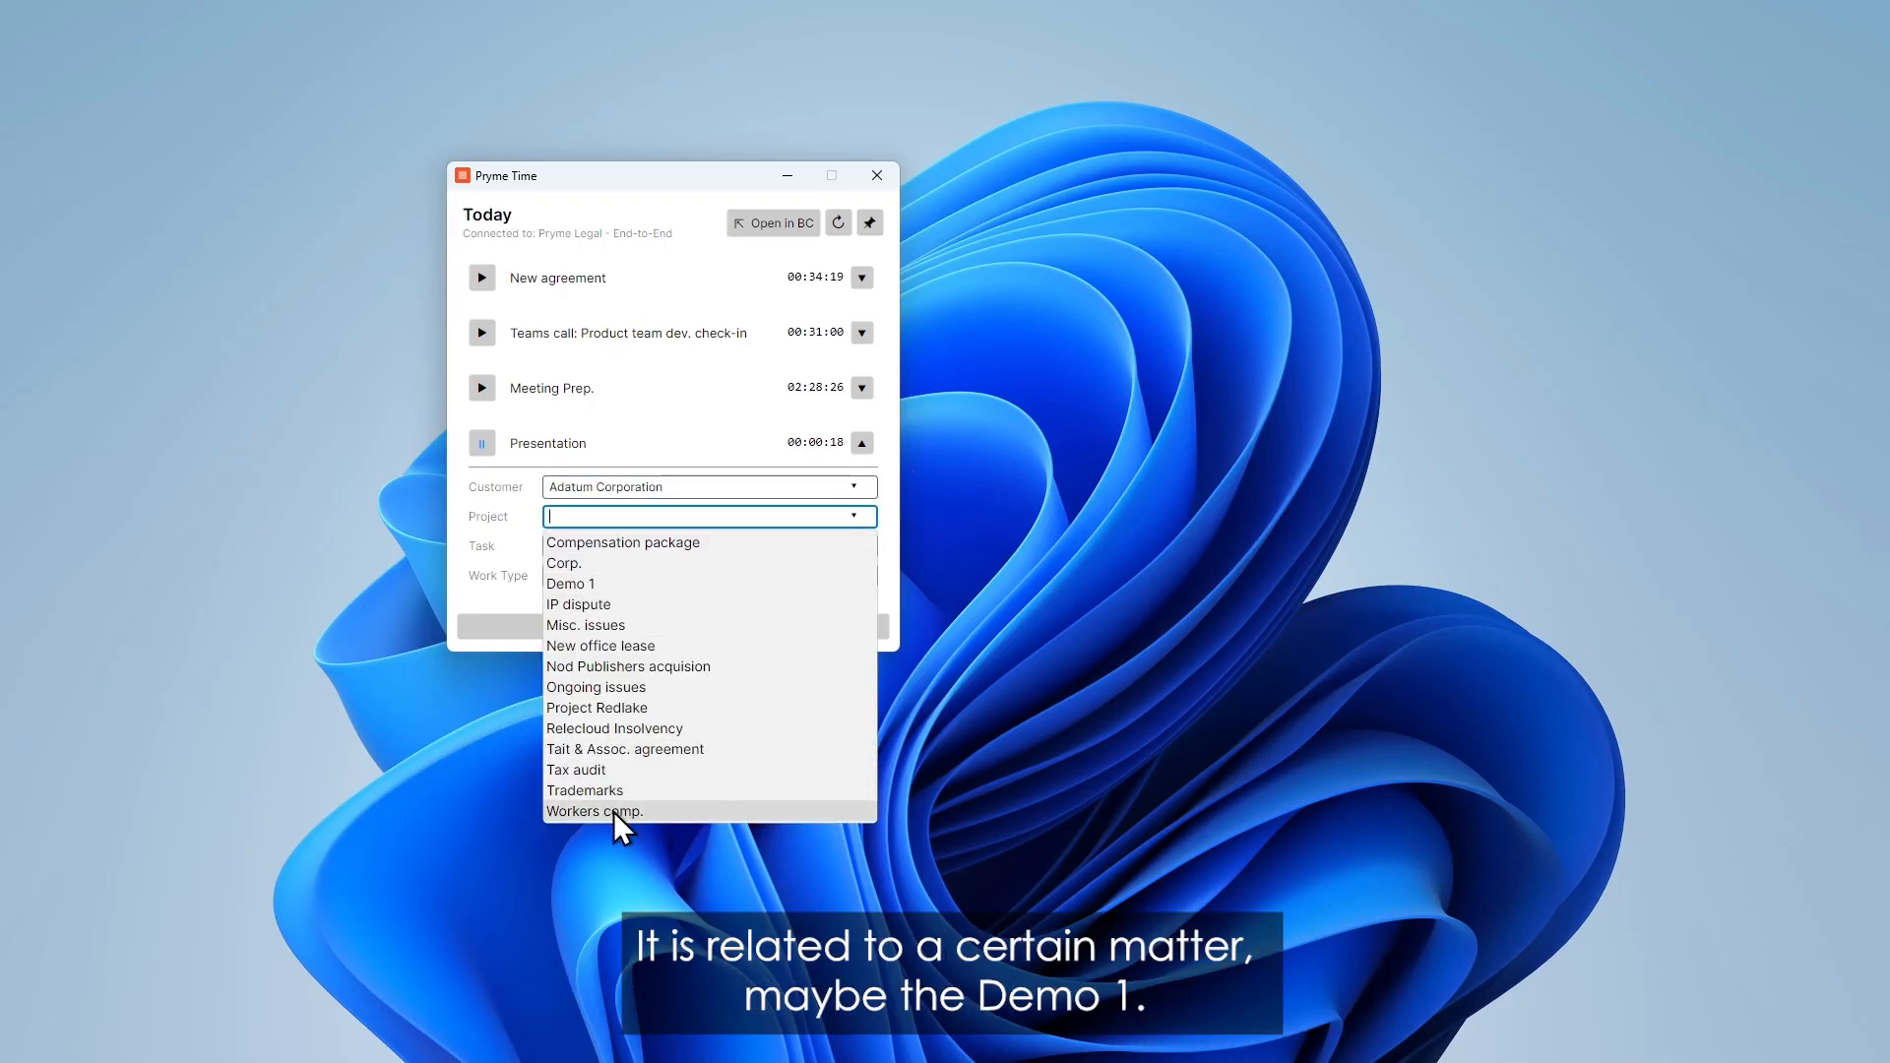
click(620, 584)
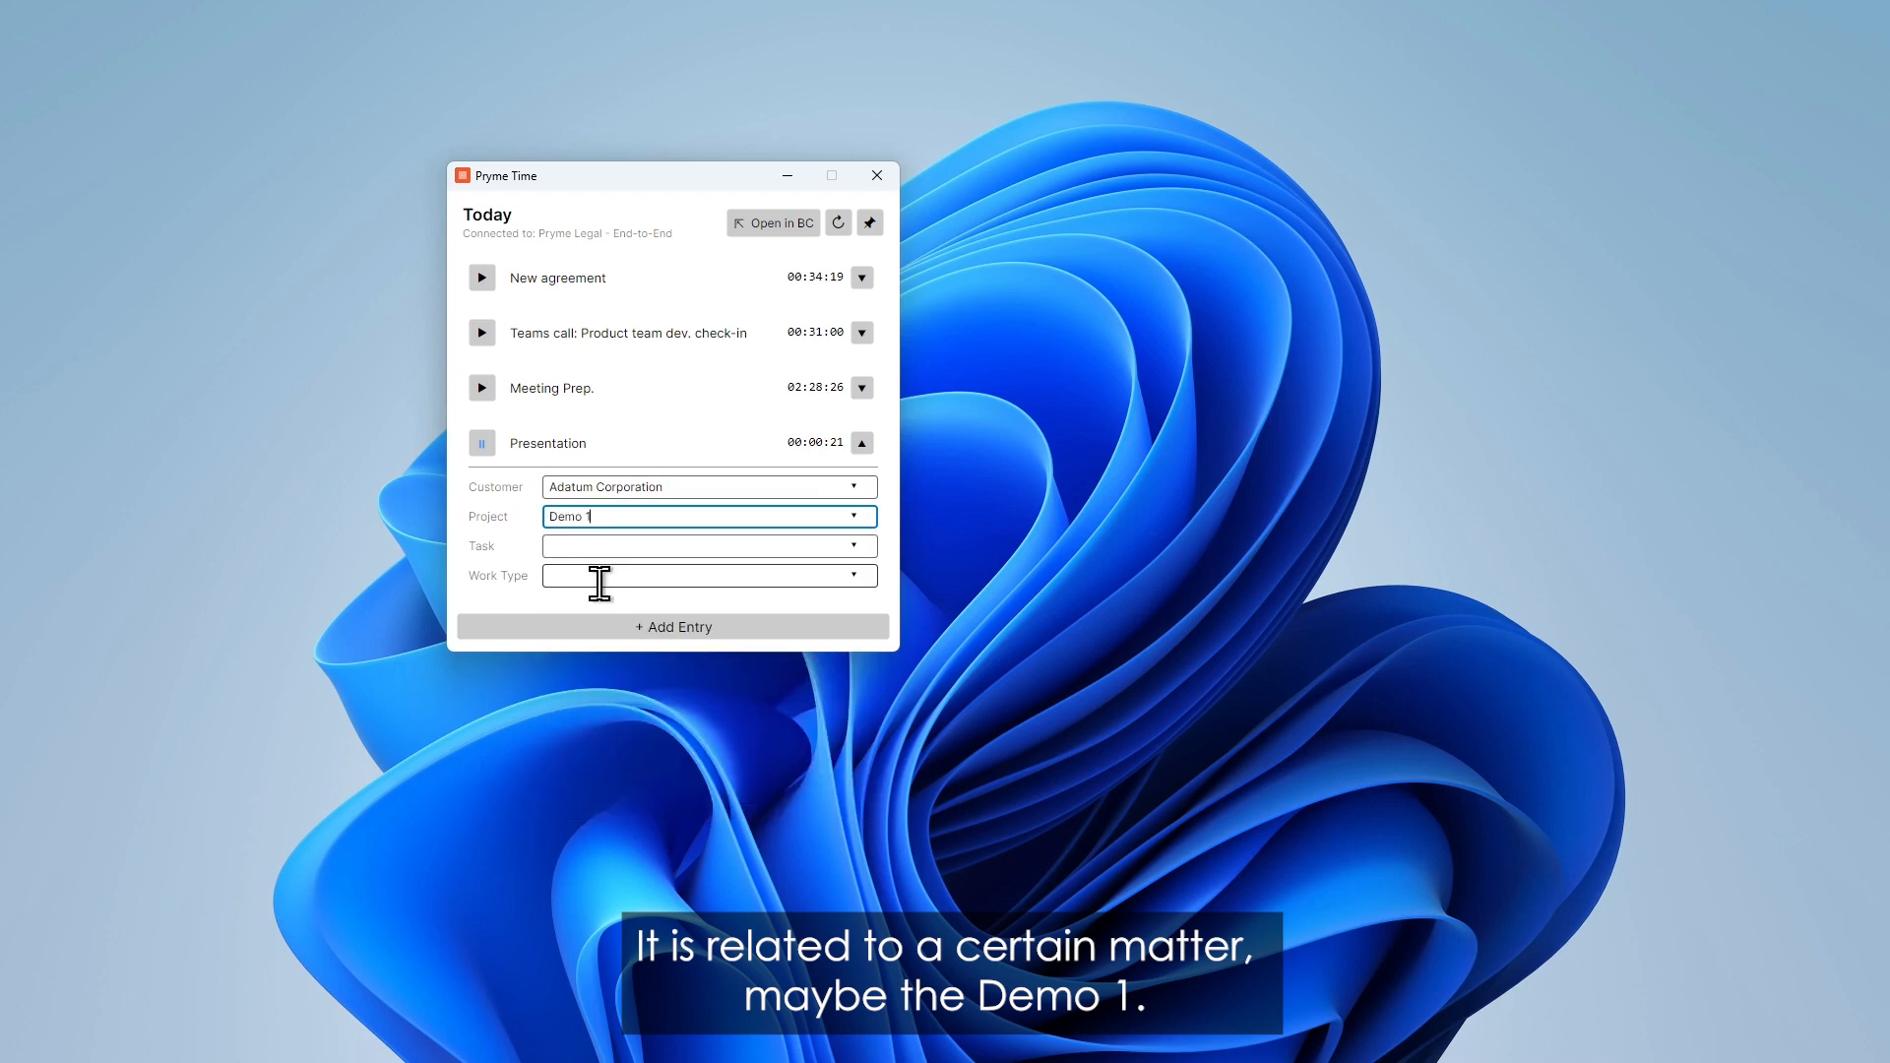
click(855, 546)
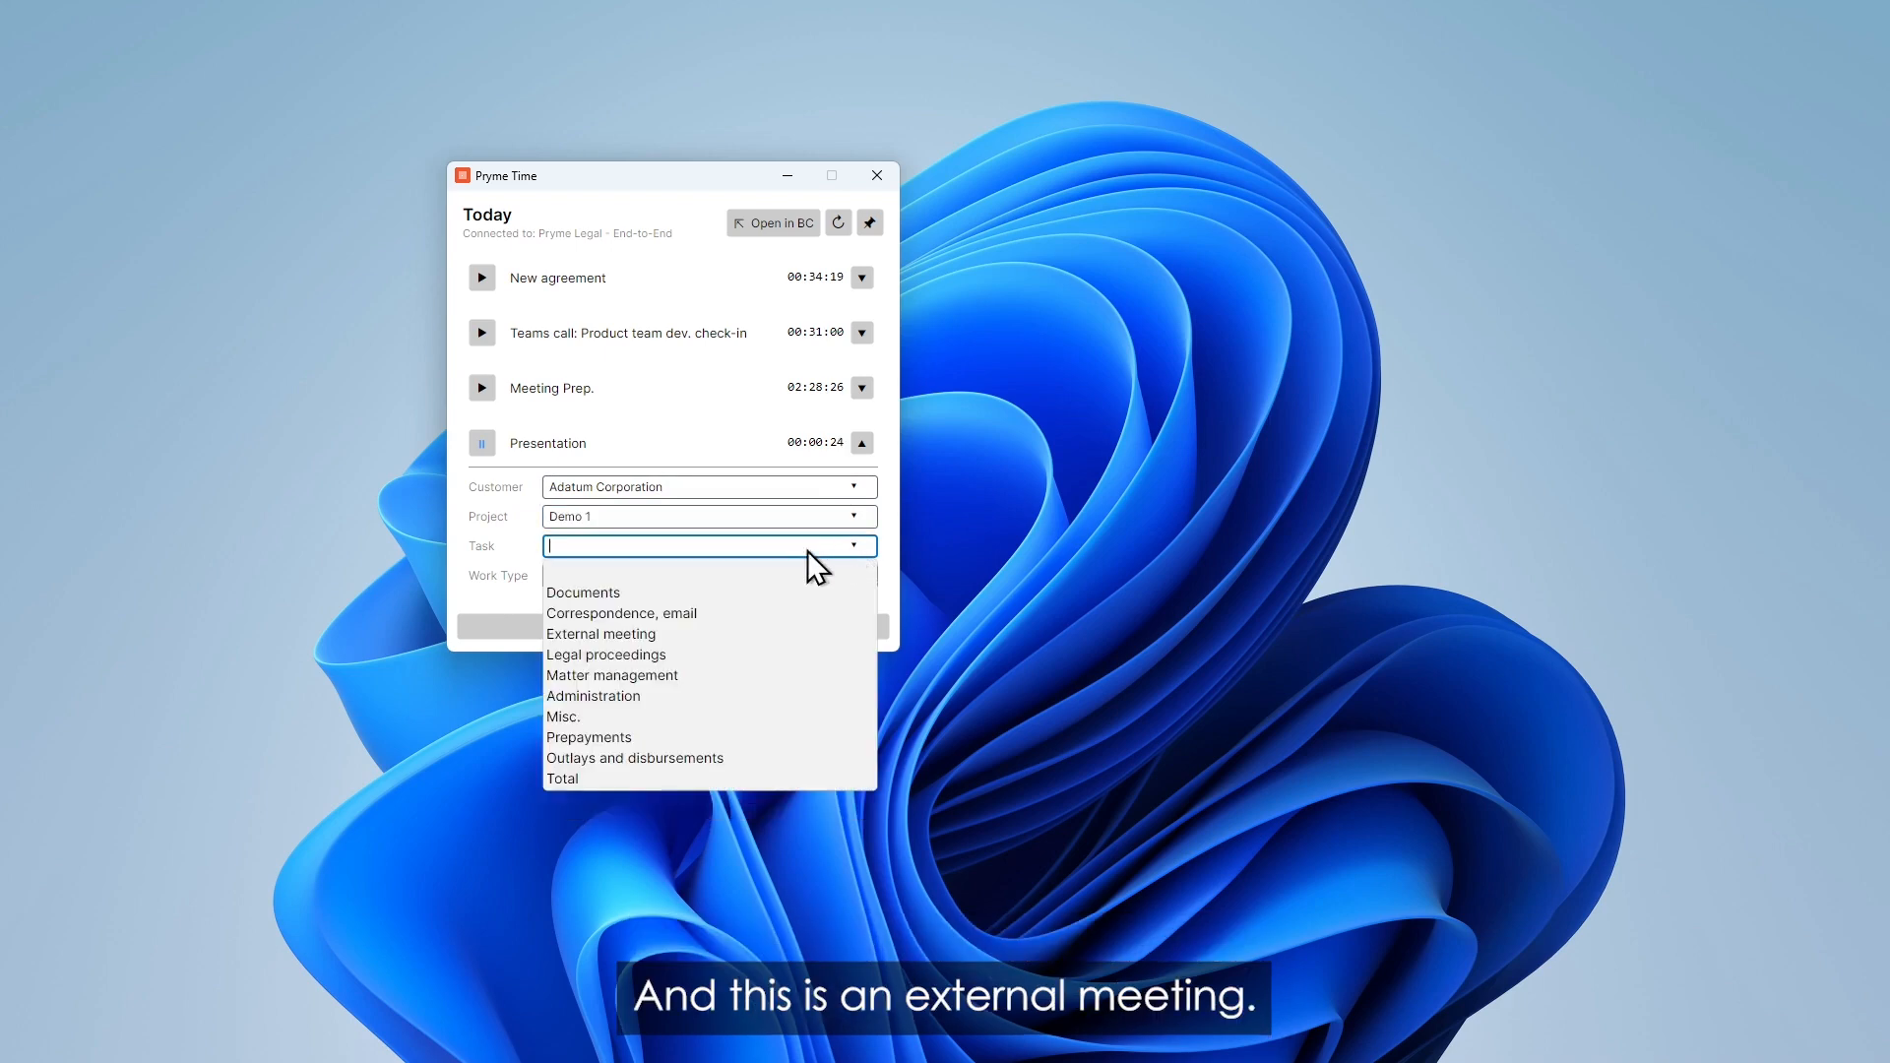
click(607, 634)
click(602, 637)
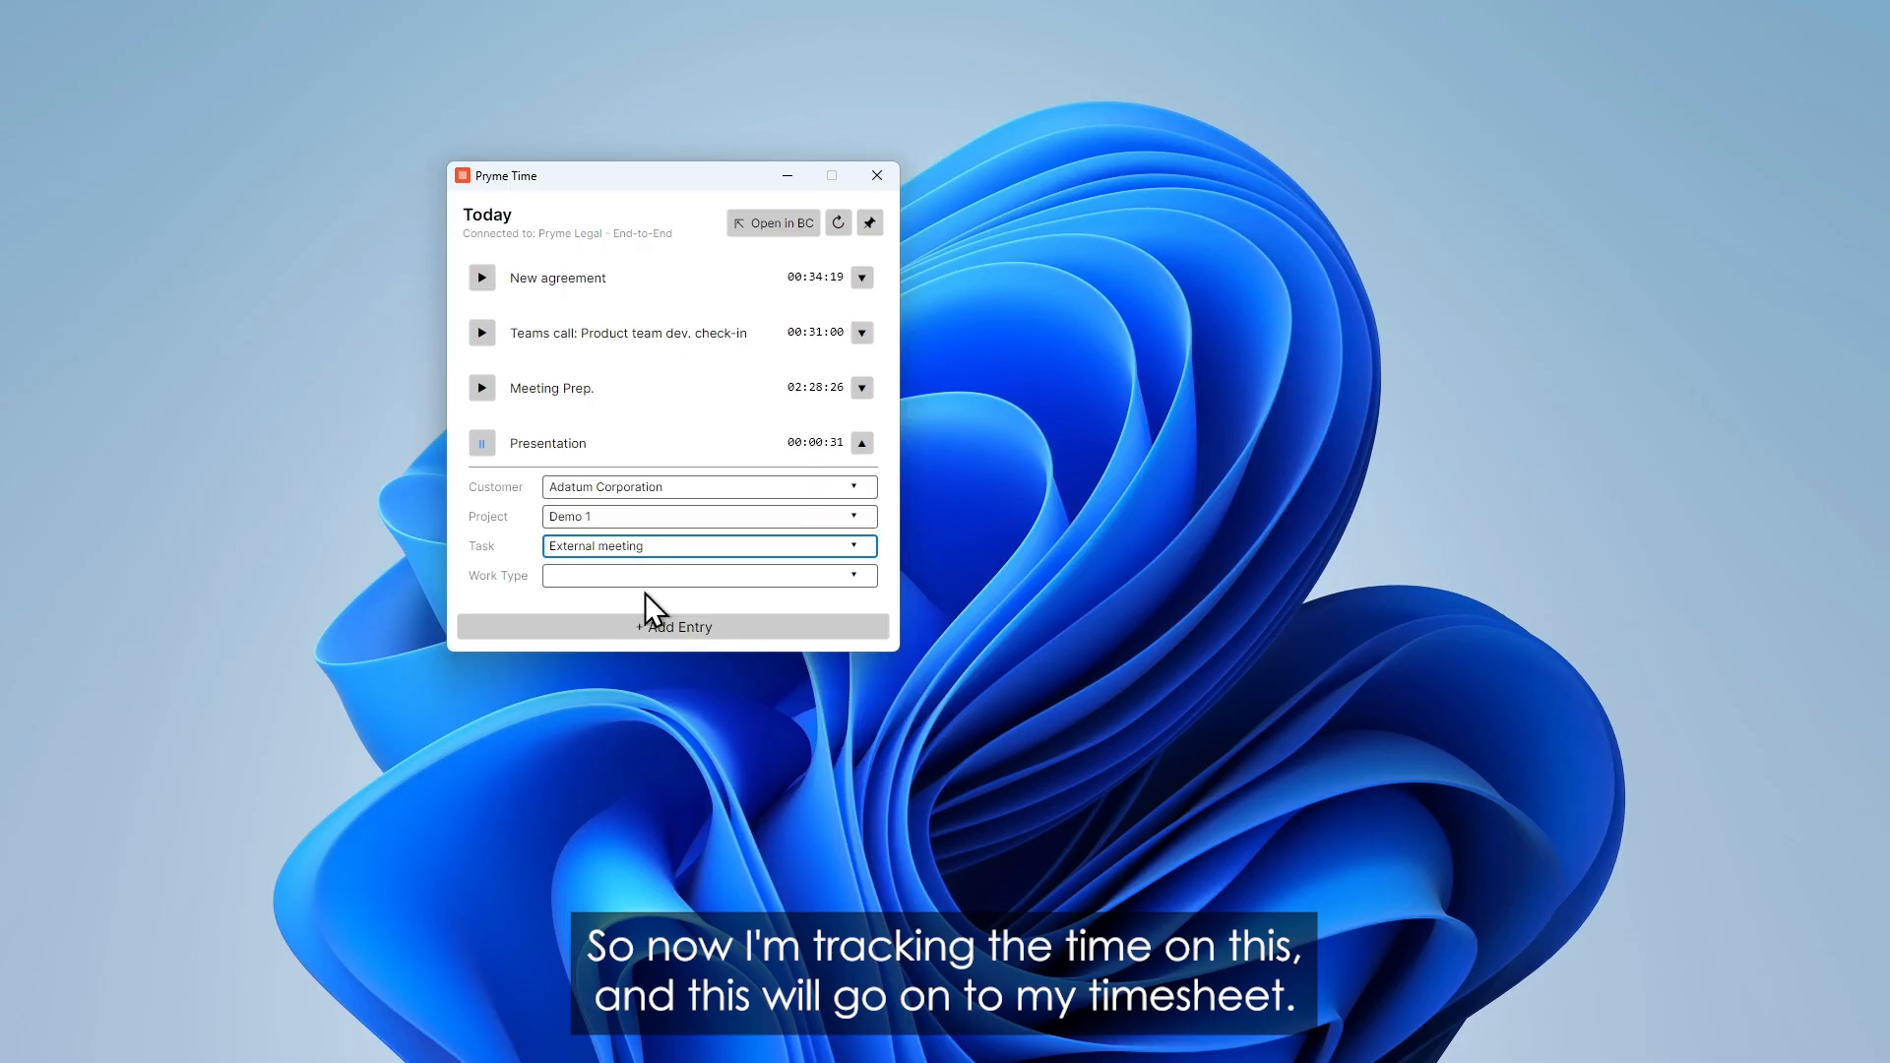
click(861, 443)
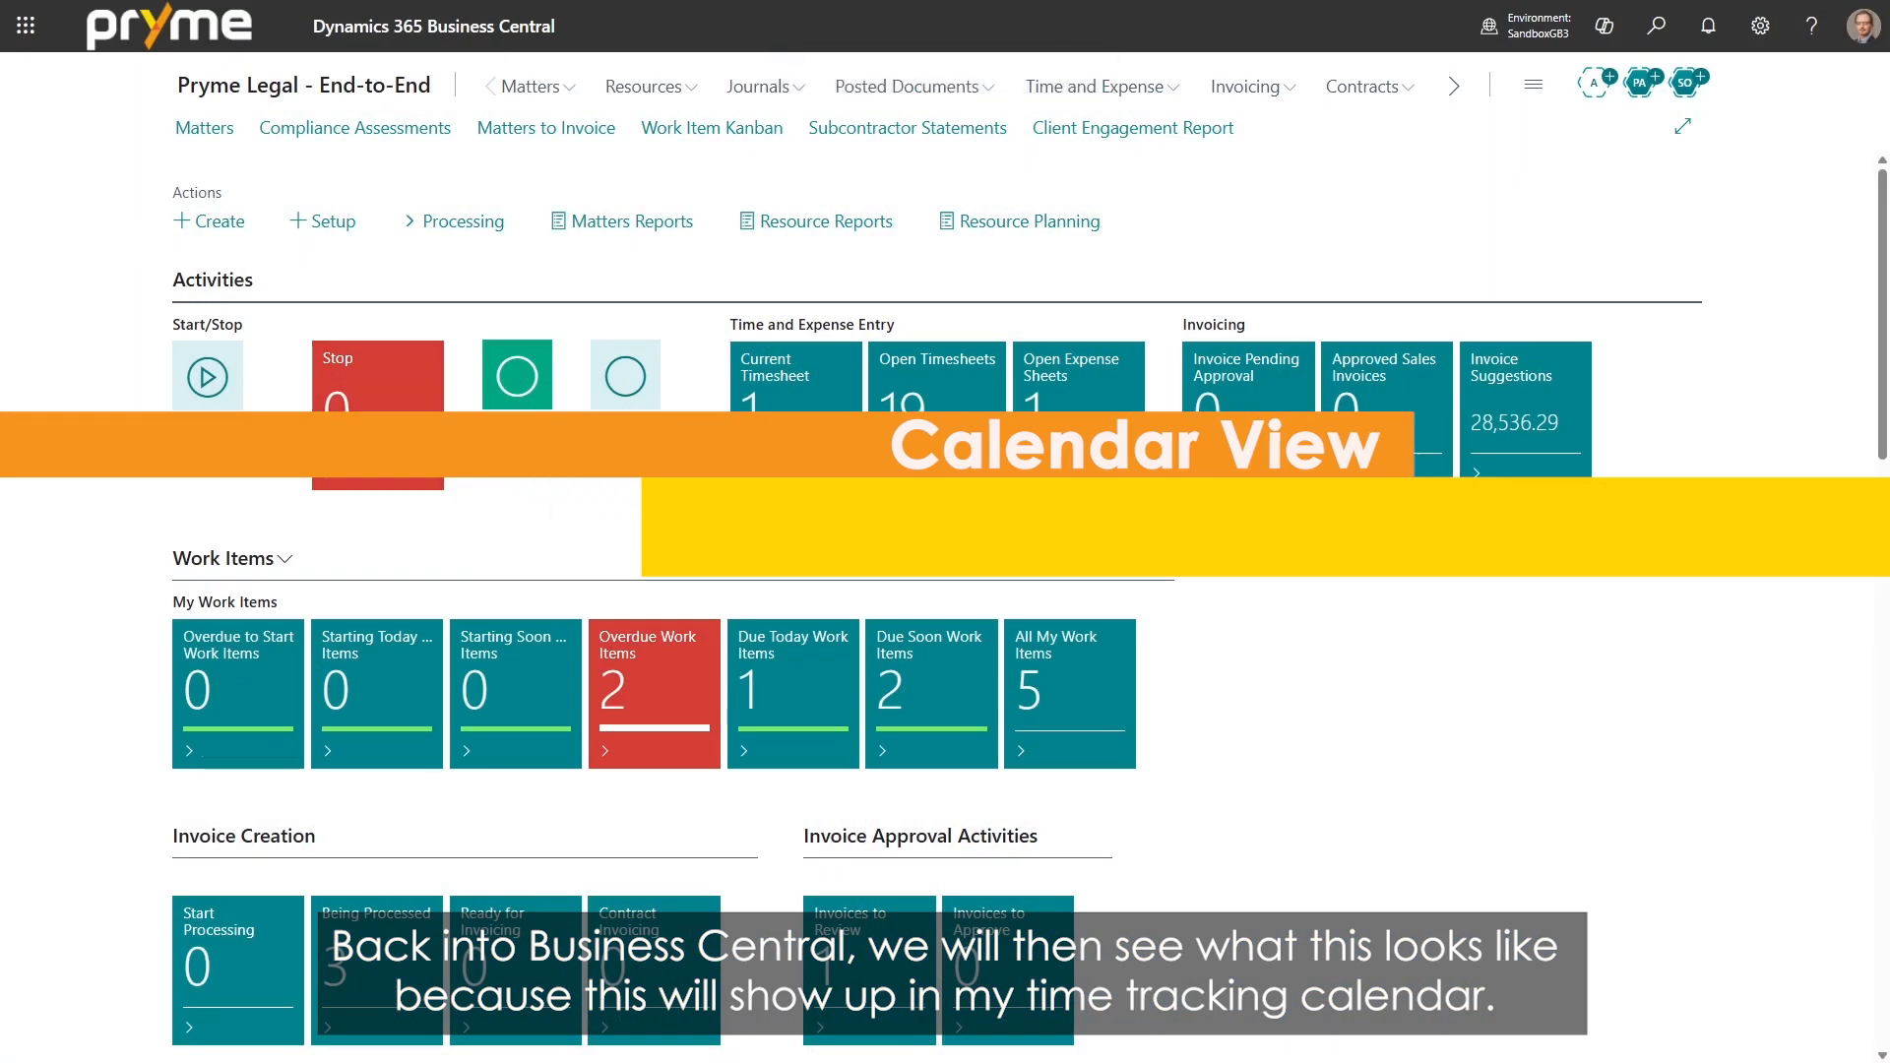
Switch to Business Central and open the Time Tracking Calendar.
click(628, 394)
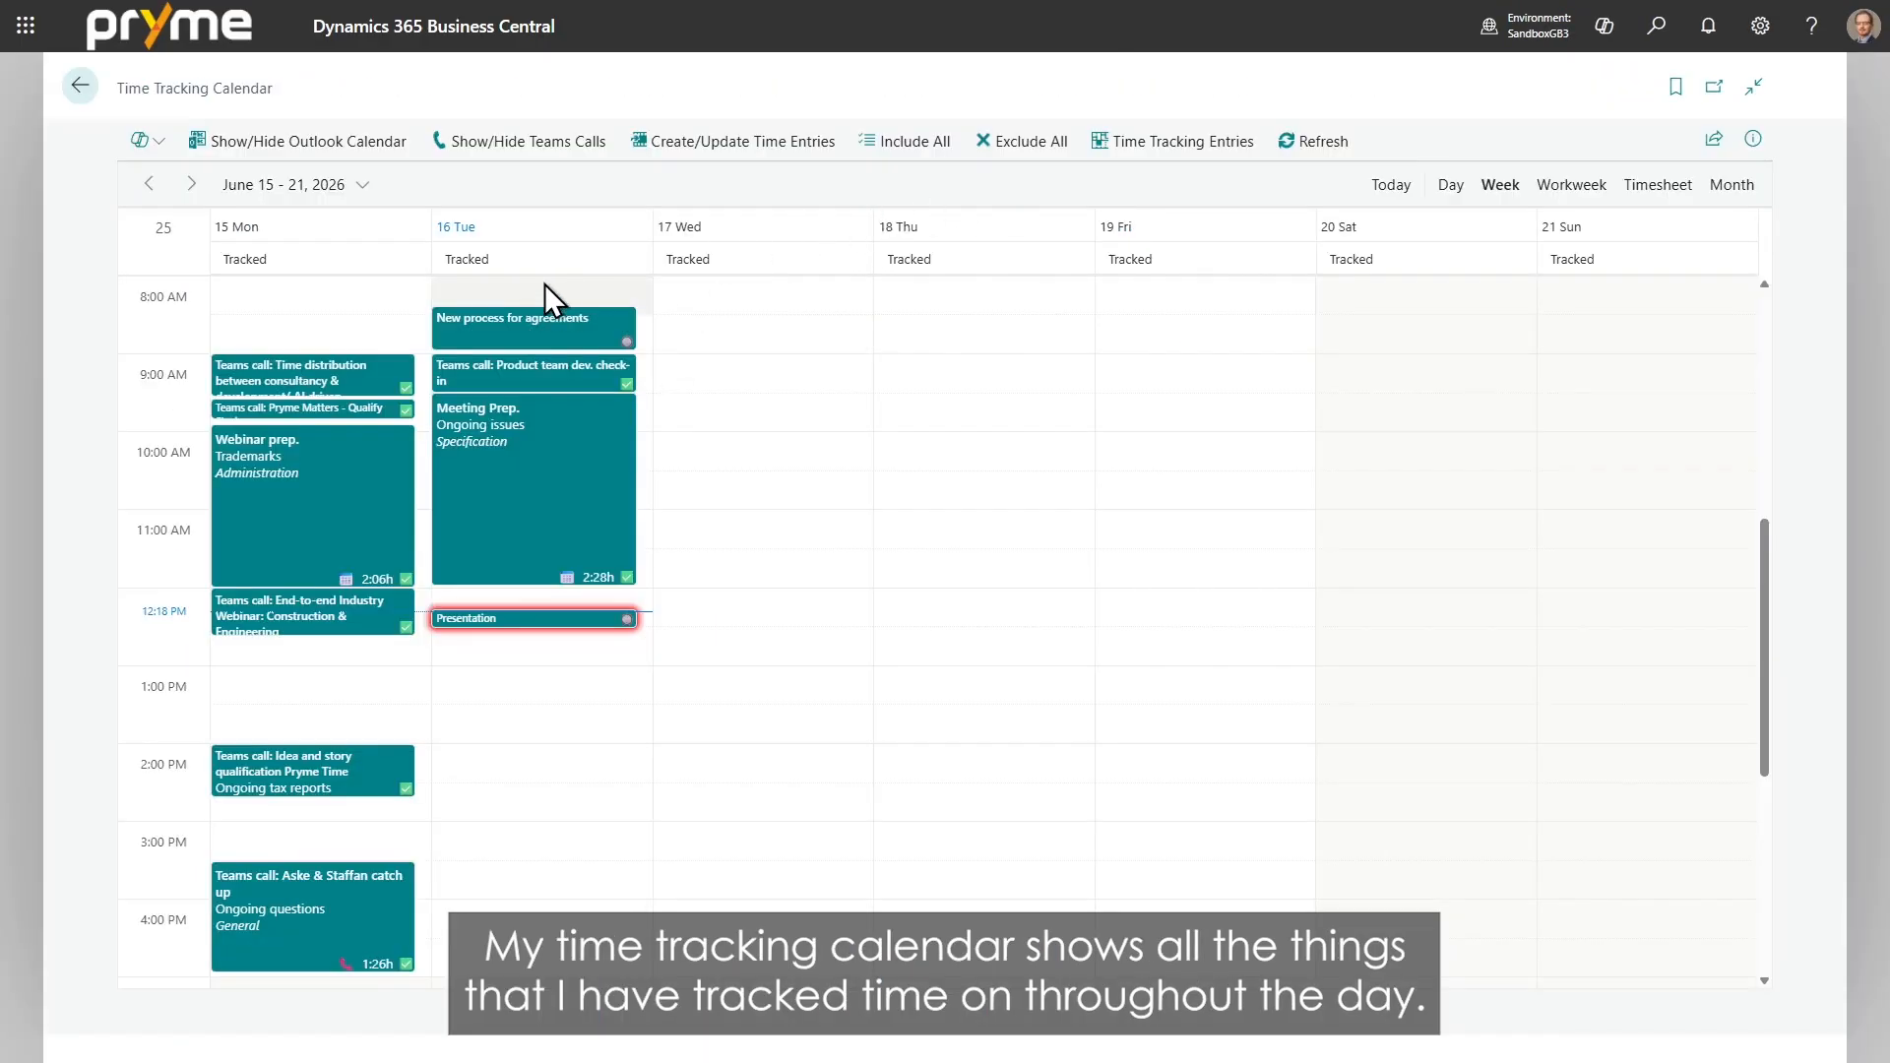
mouse_move(506, 429)
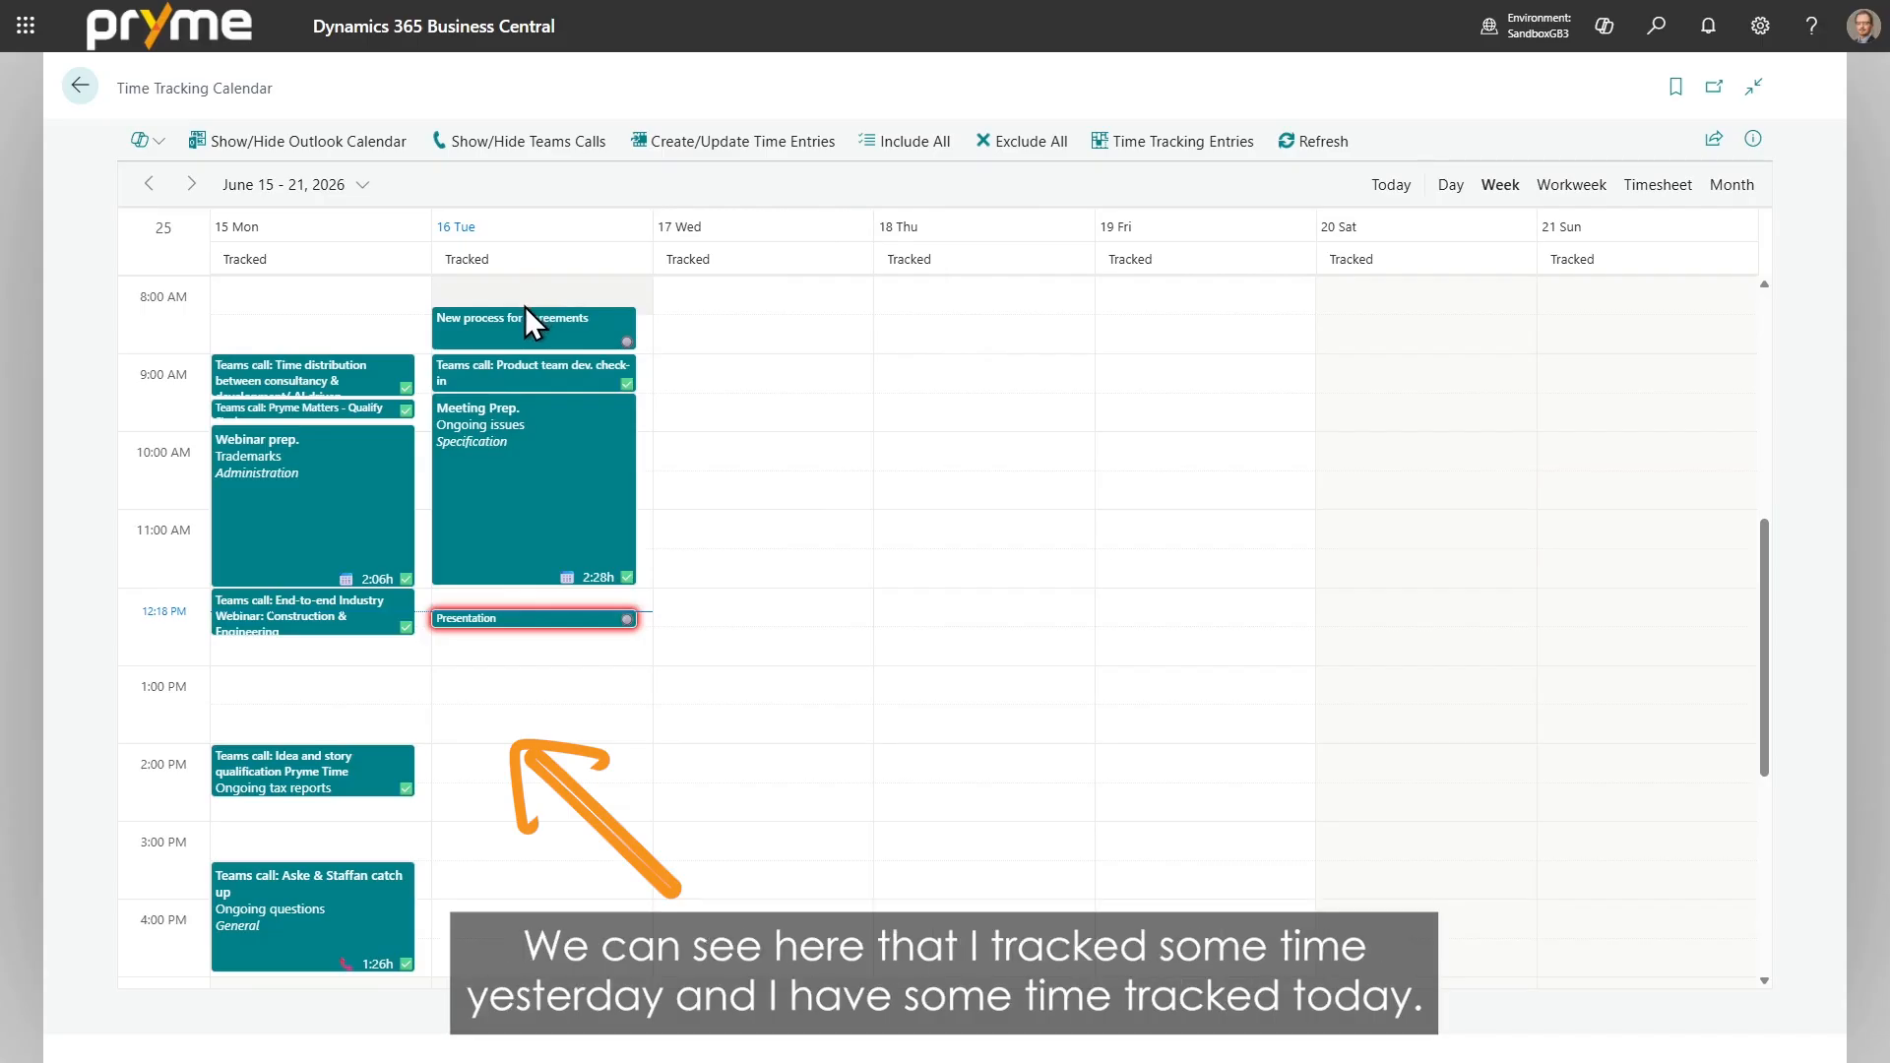
mouse_move(276, 799)
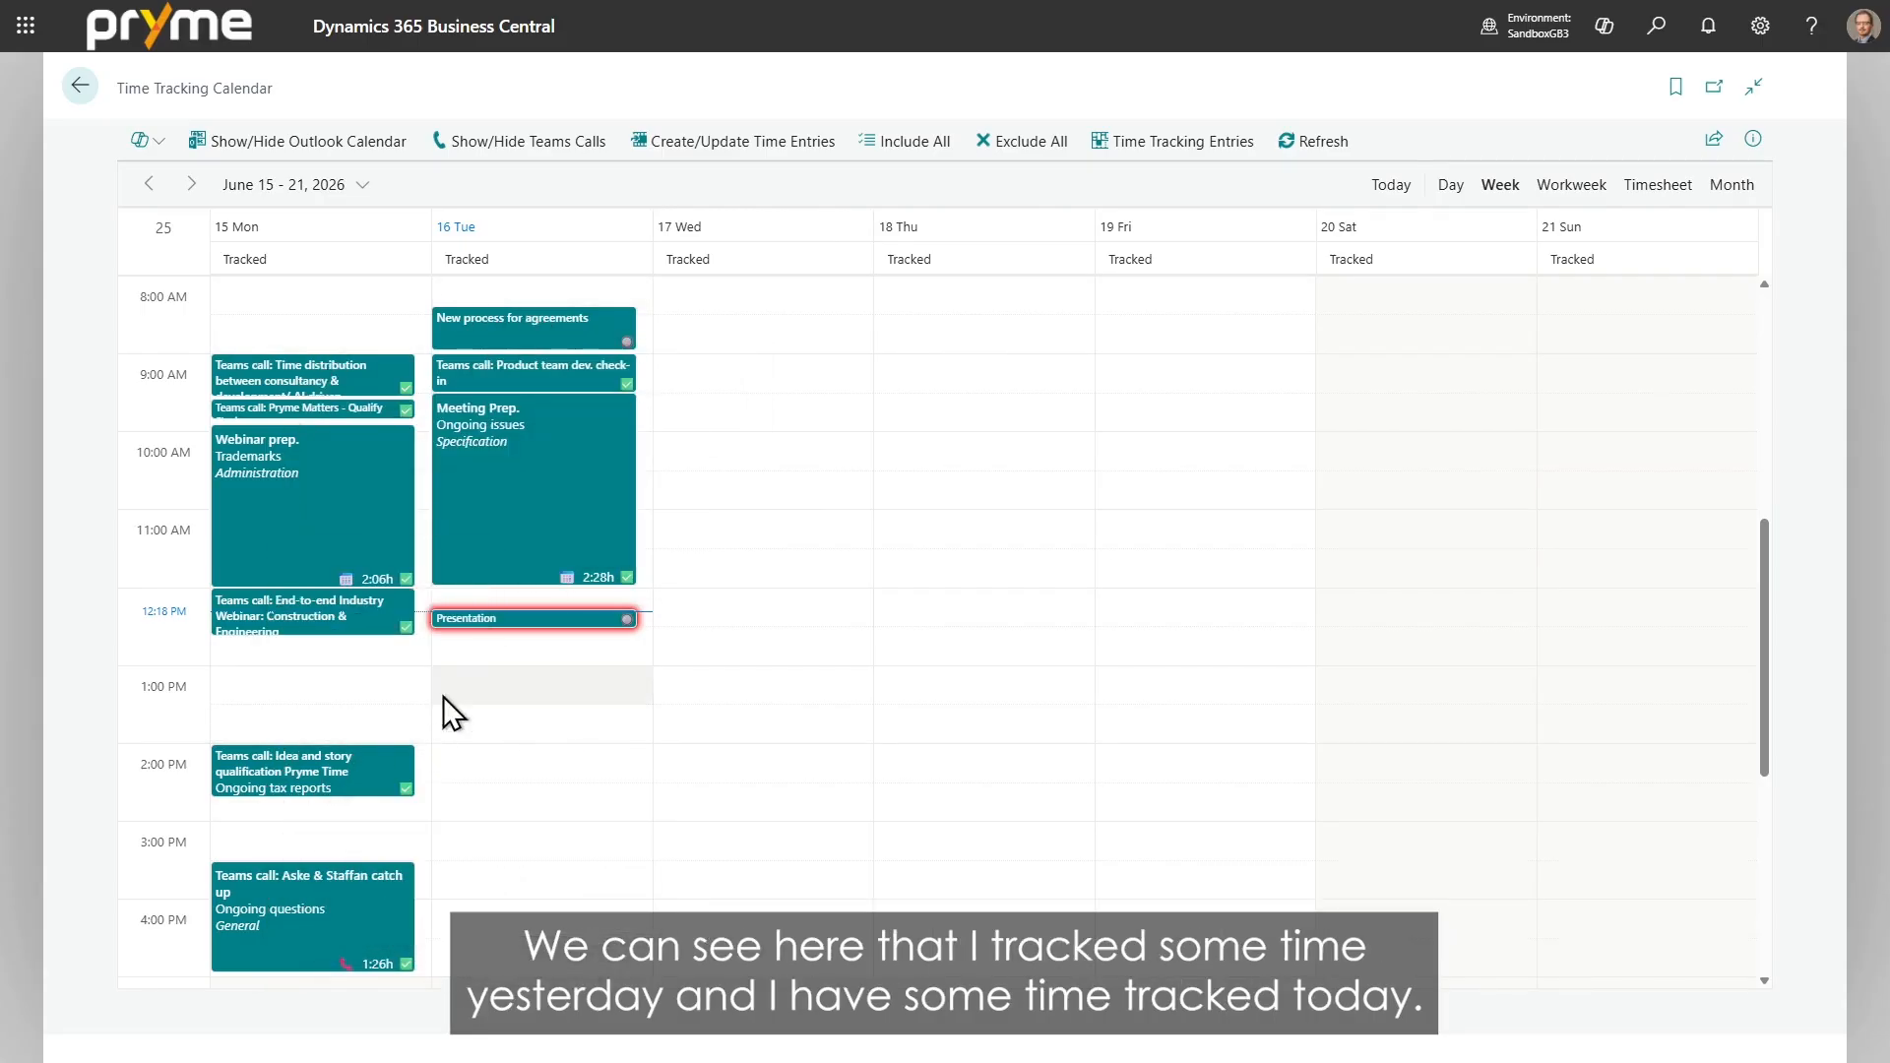
mouse_move(535, 478)
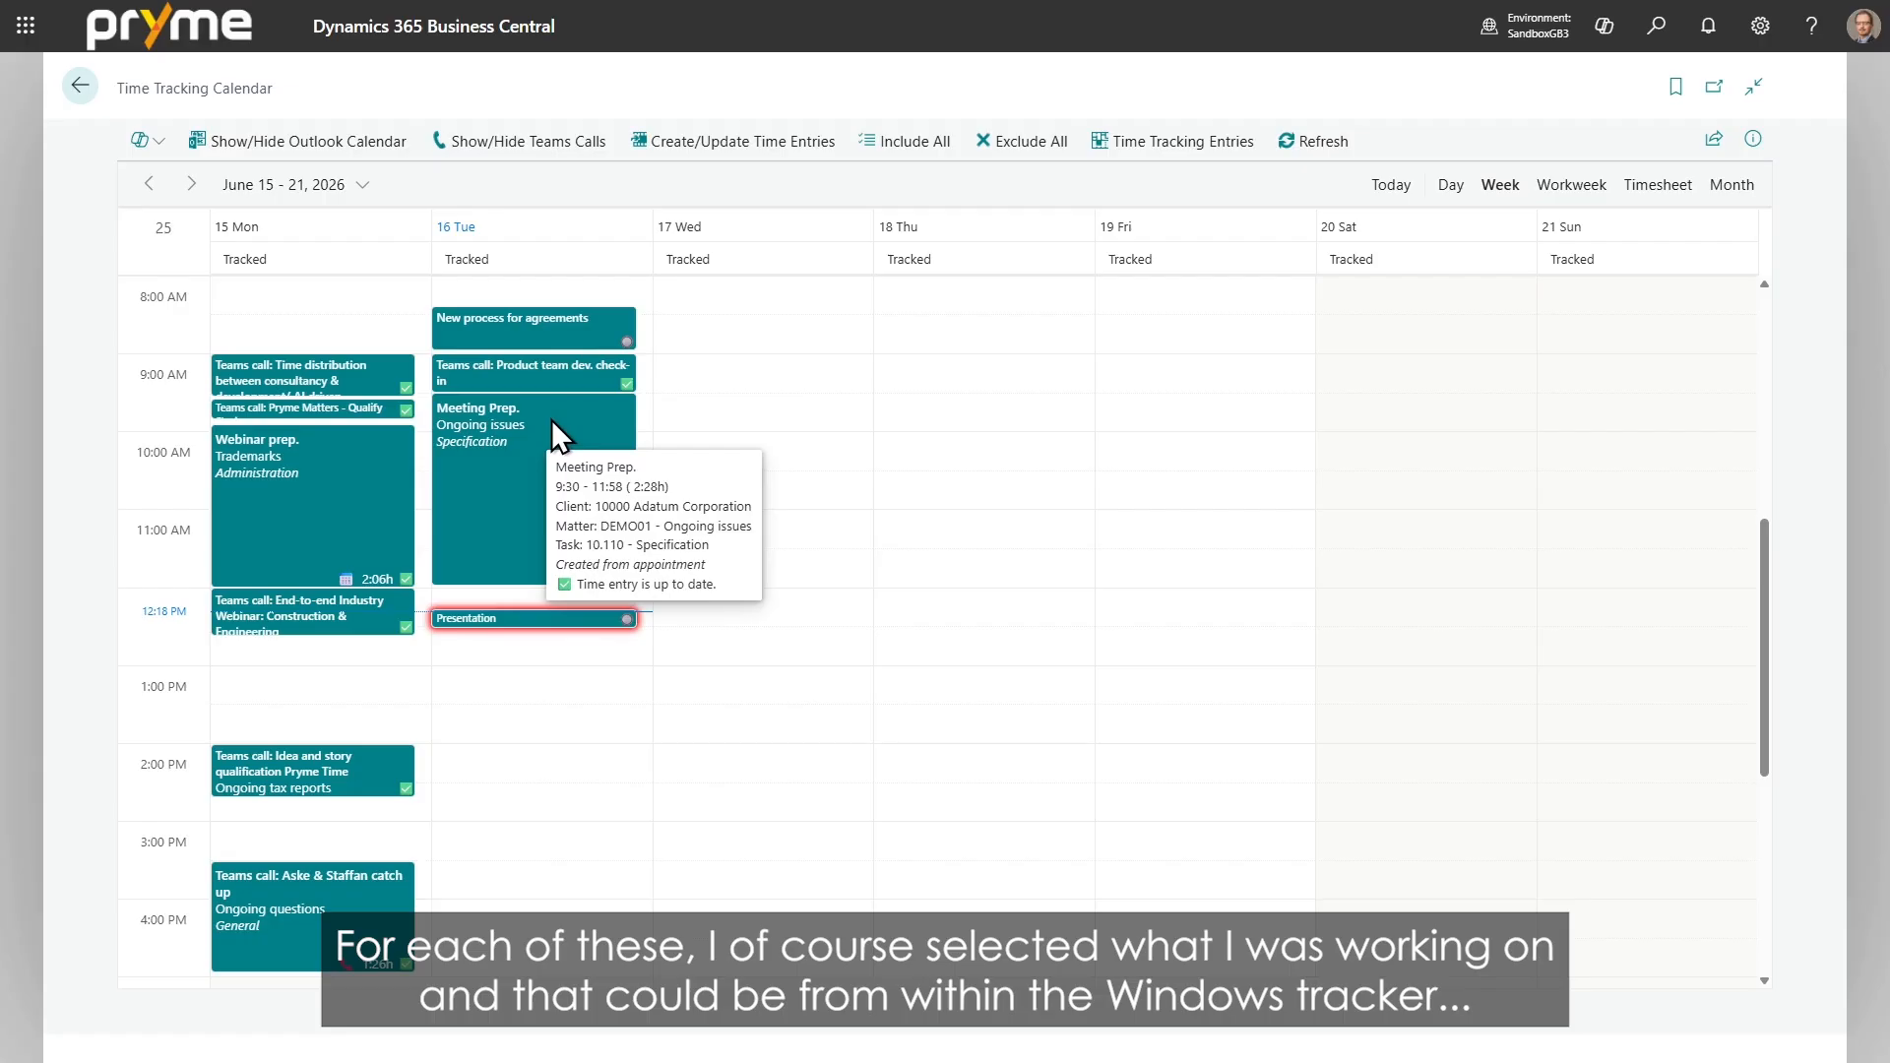
Link the tracked entry New process for agreements on 16/06/2026 to the KYC check work item WI00021.
mouse_move(555, 331)
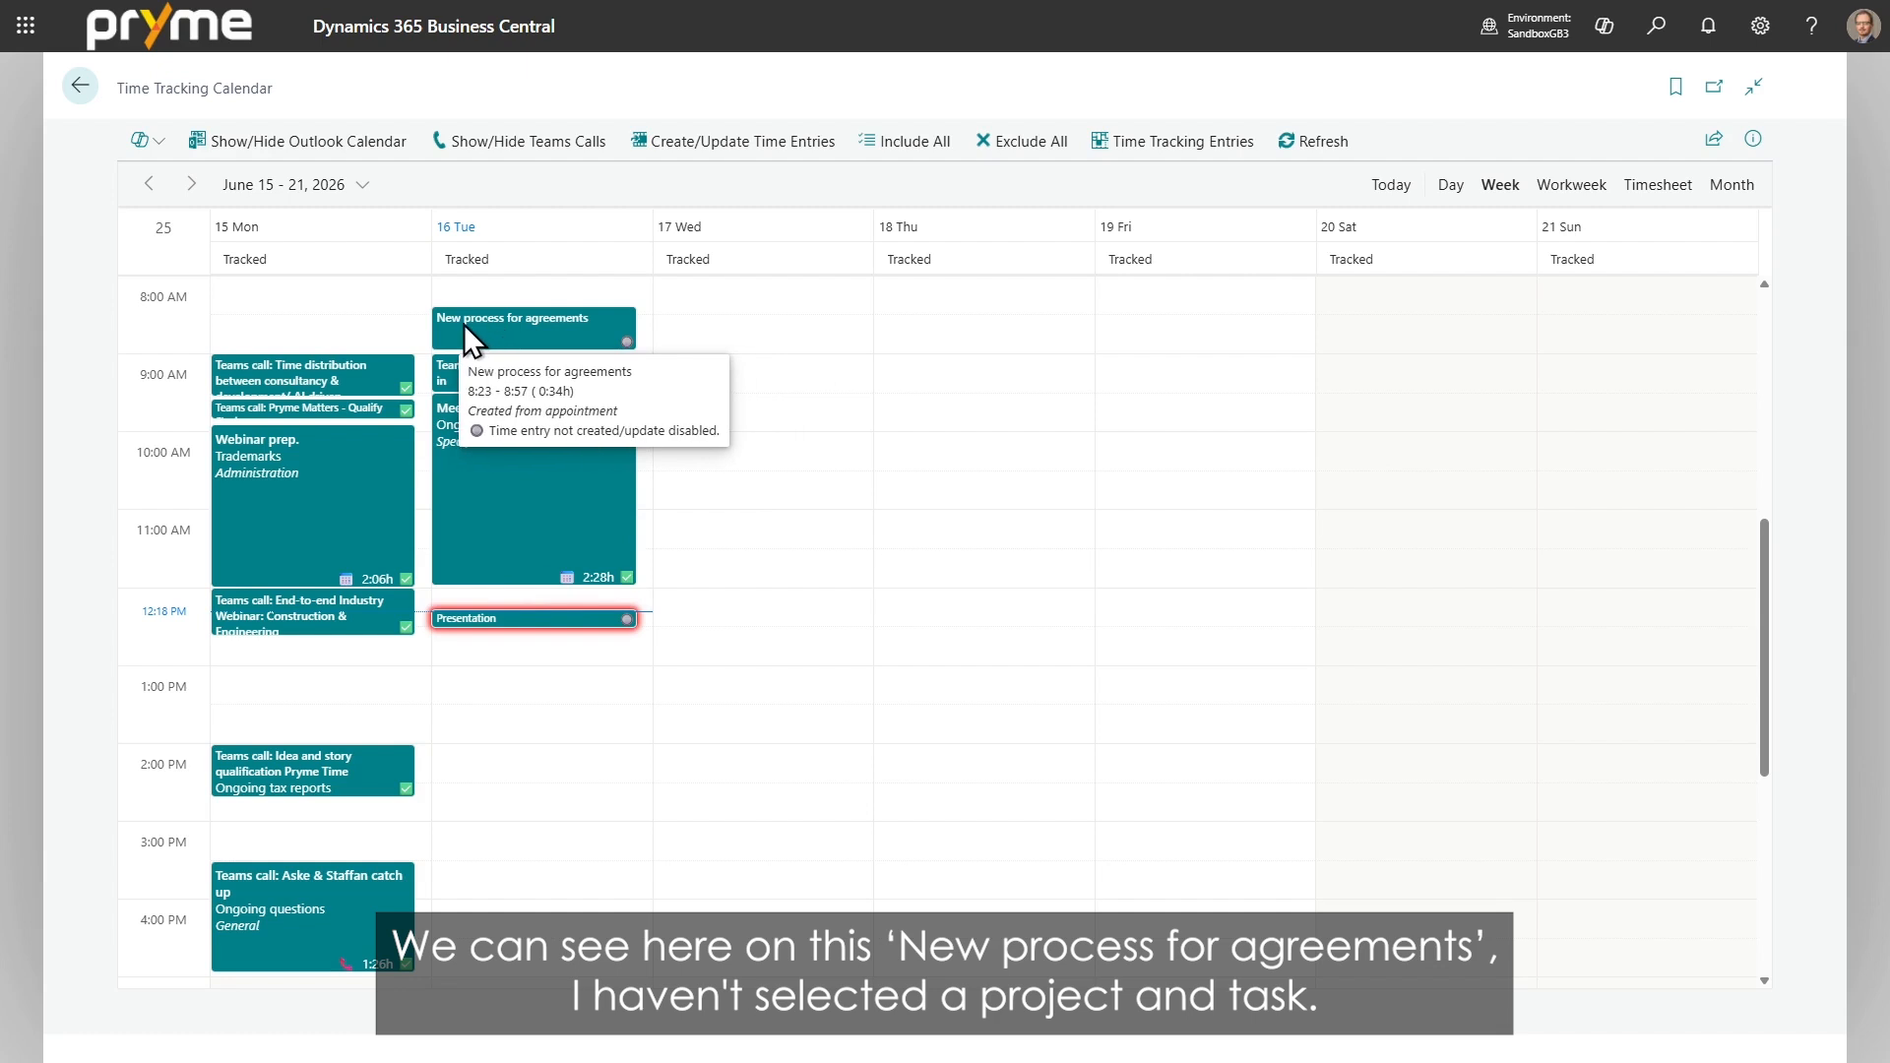
click(537, 333)
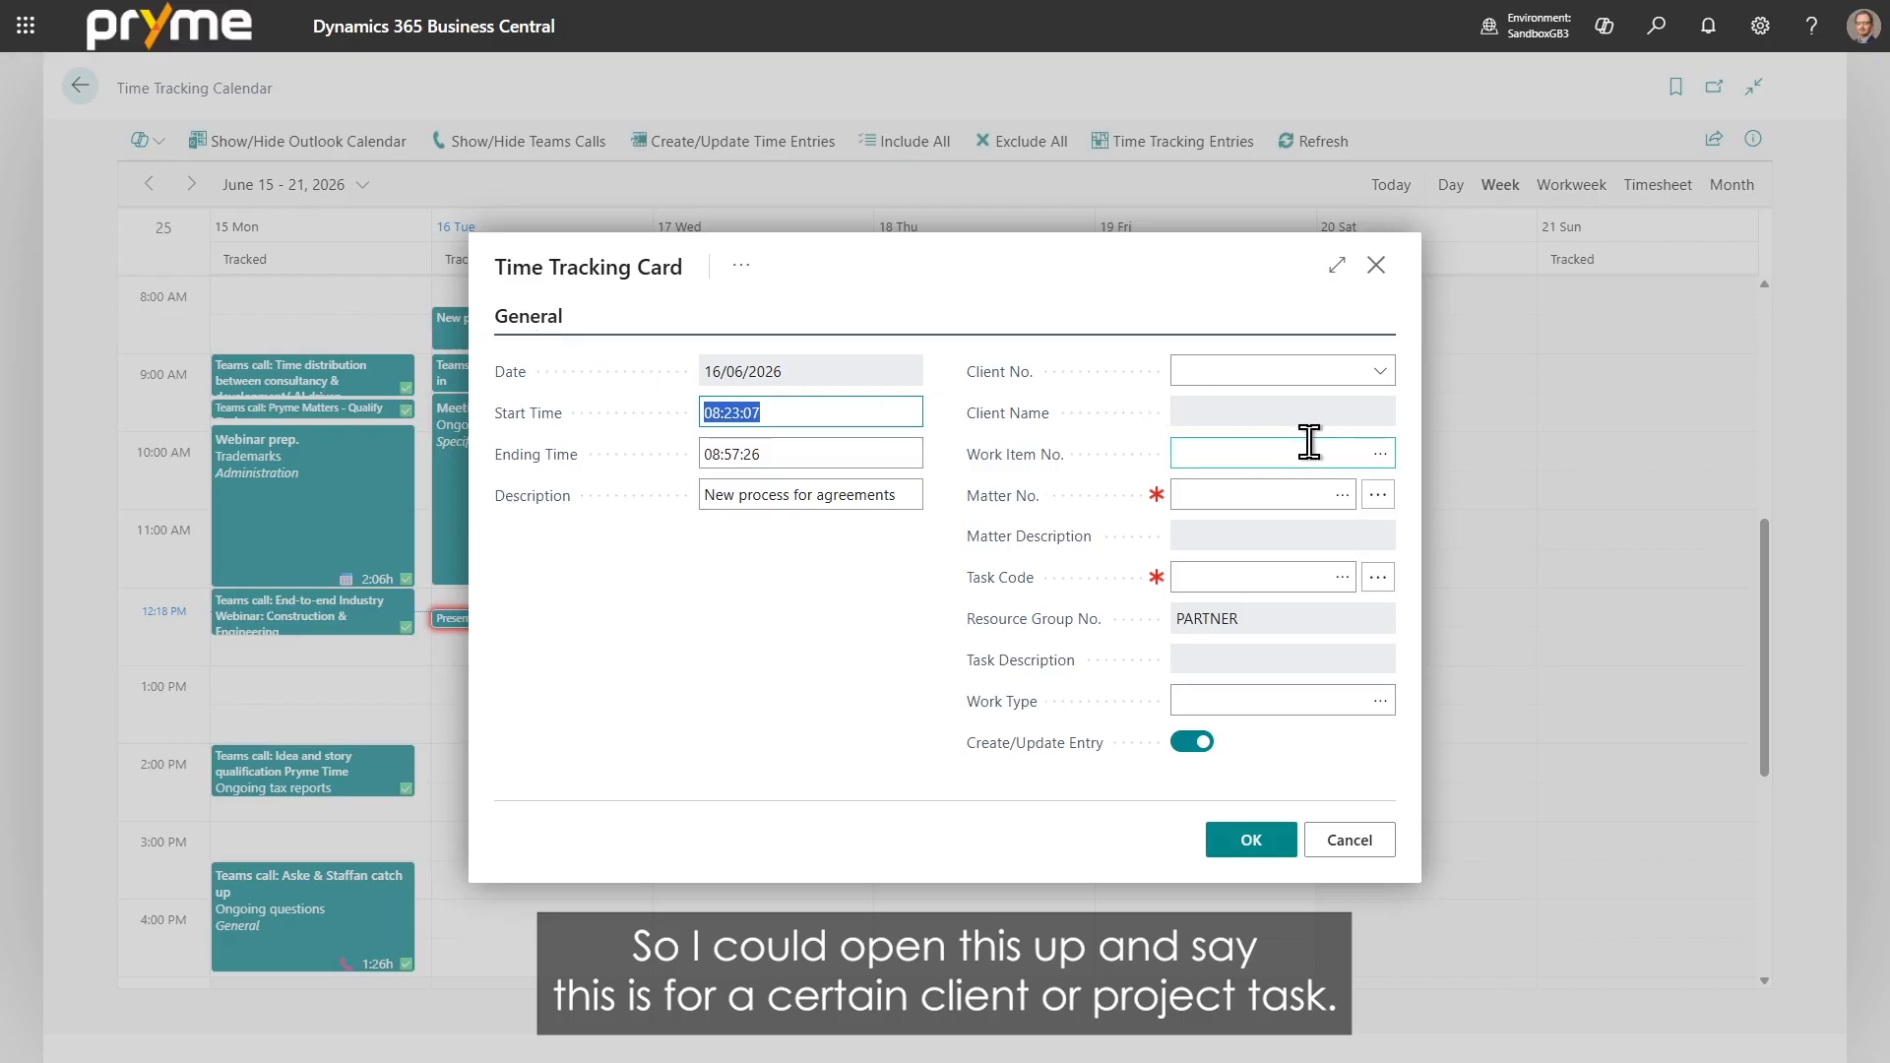
click(1381, 455)
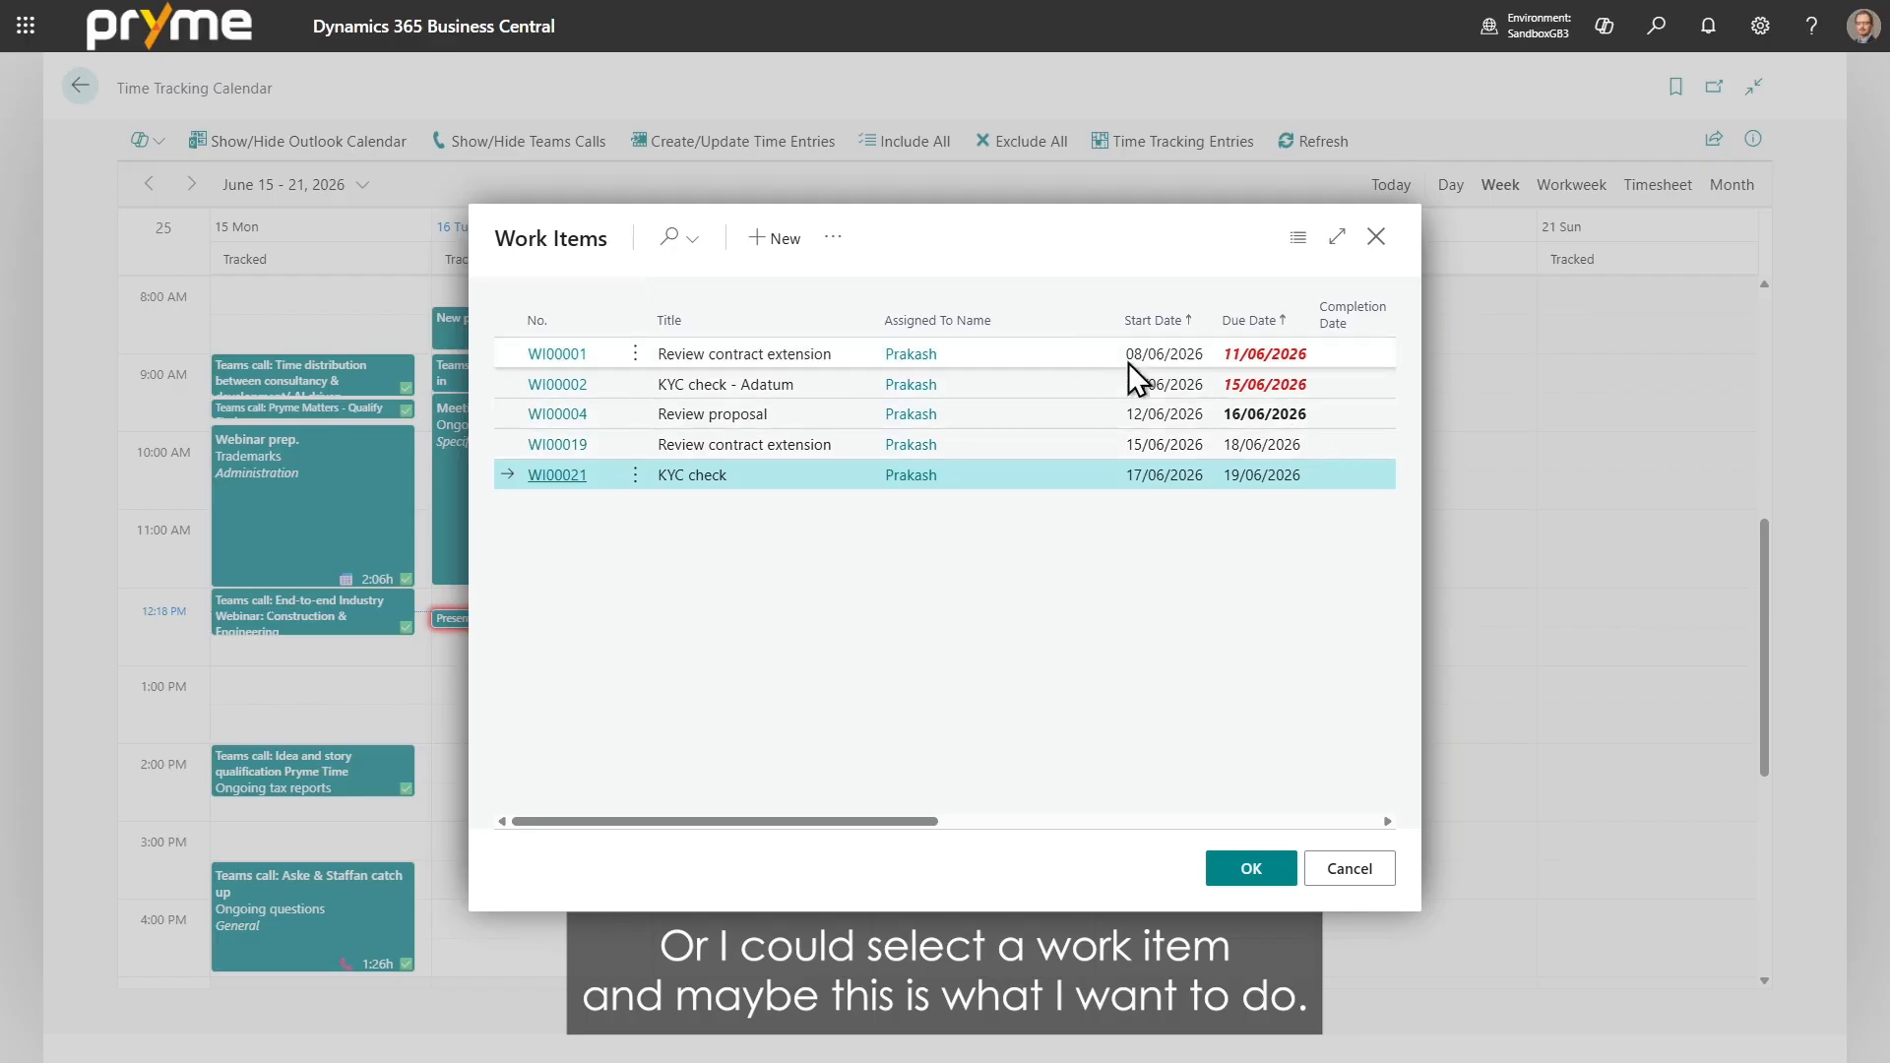
click(544, 477)
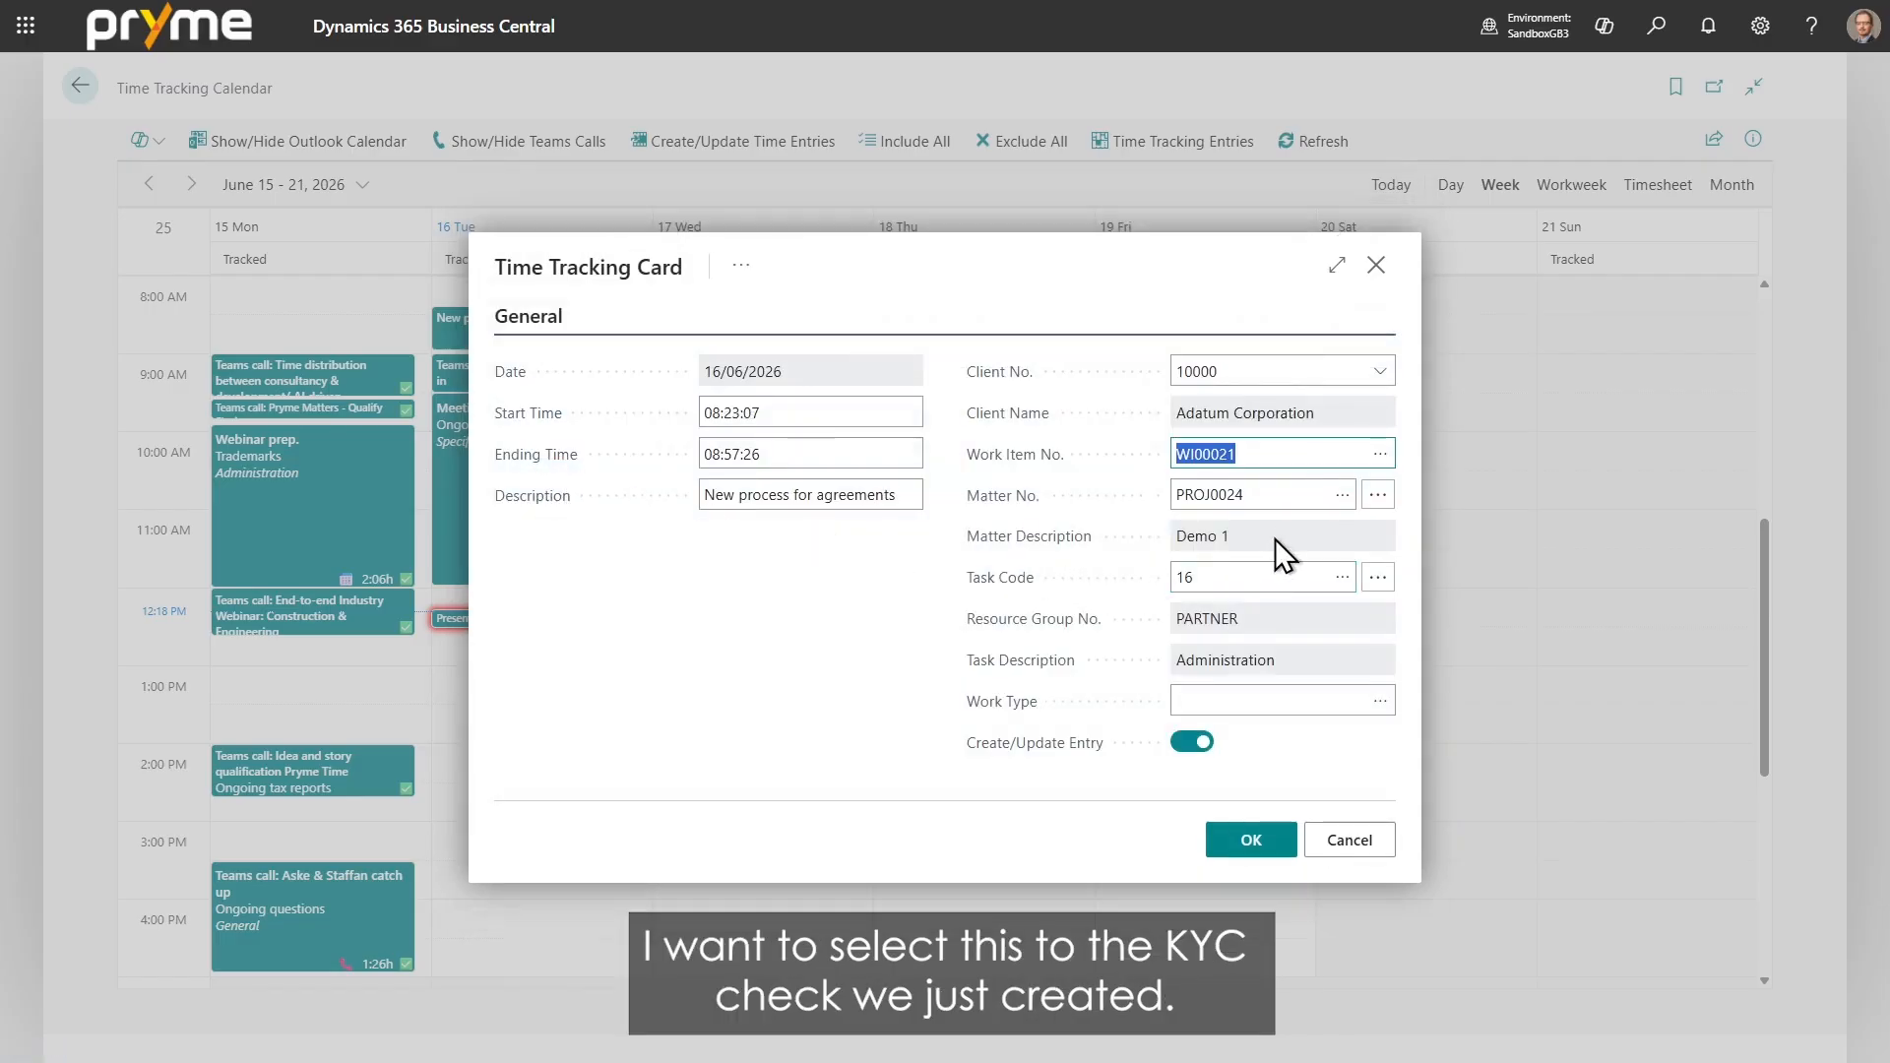
click(1331, 412)
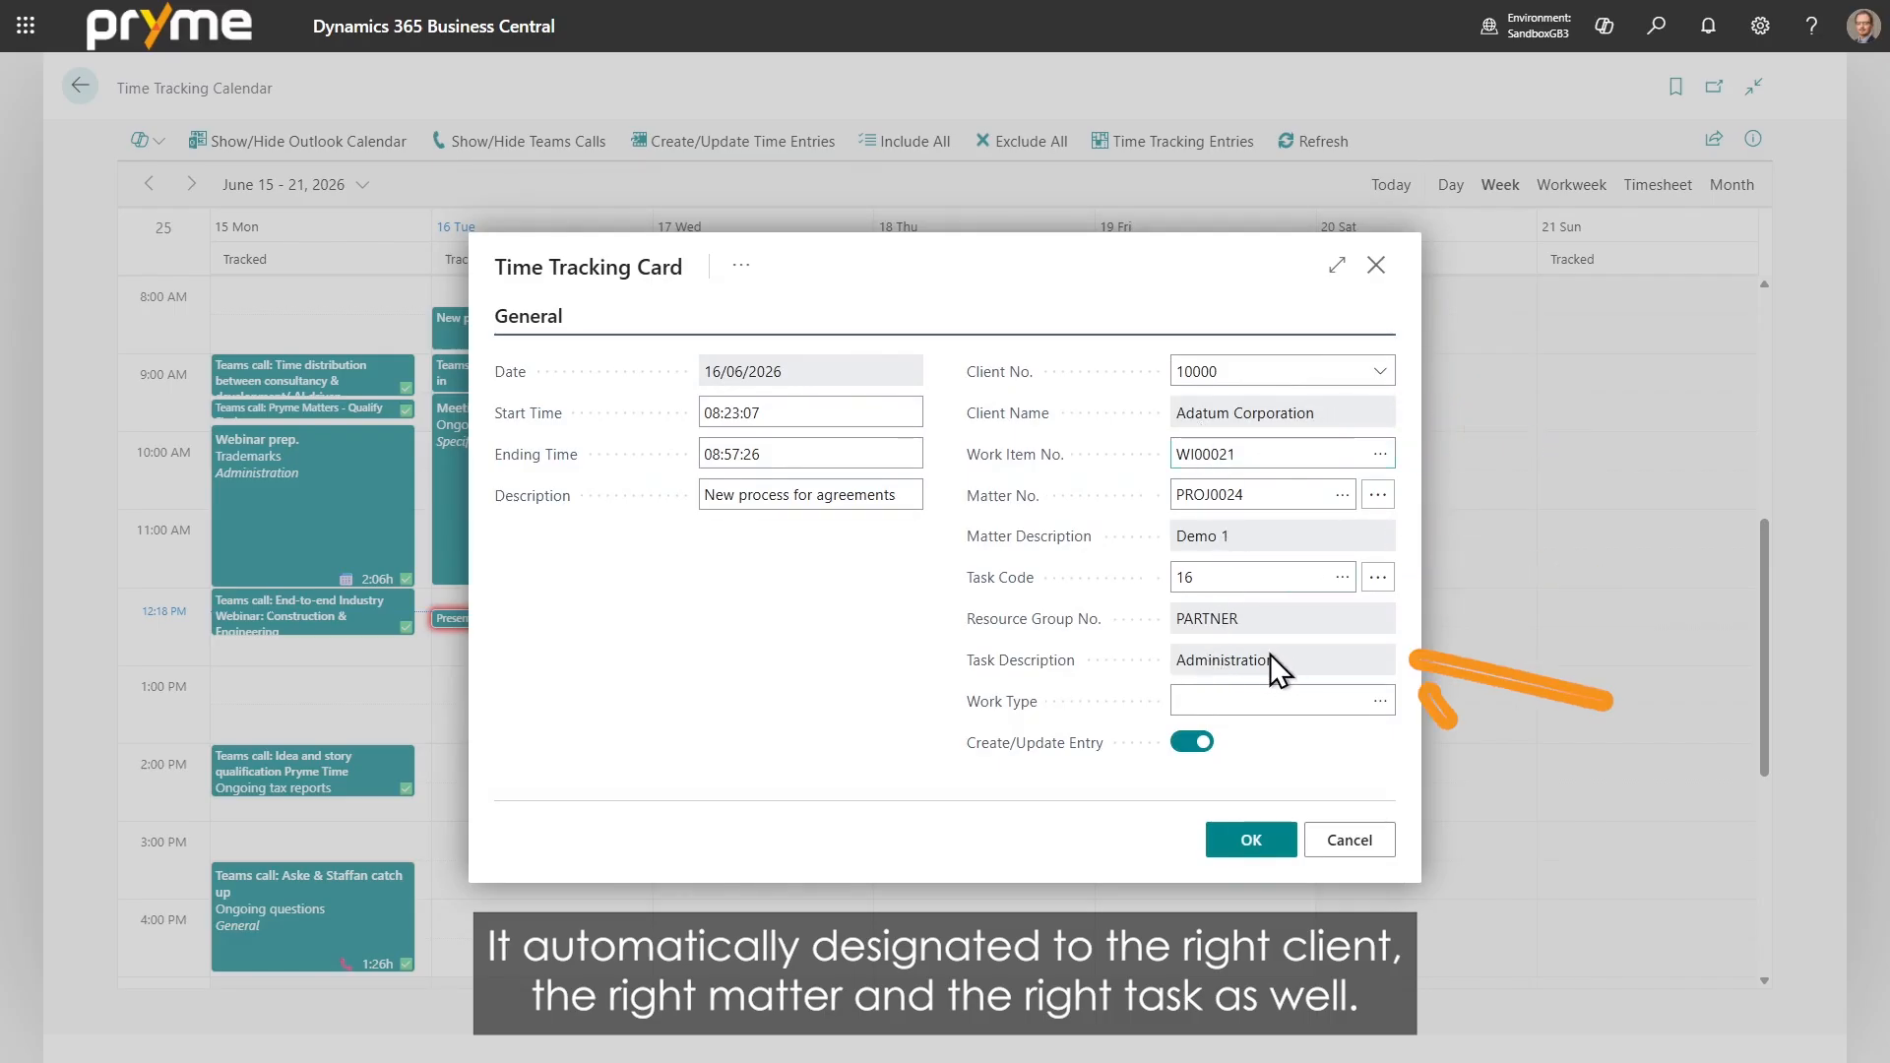
click(1251, 840)
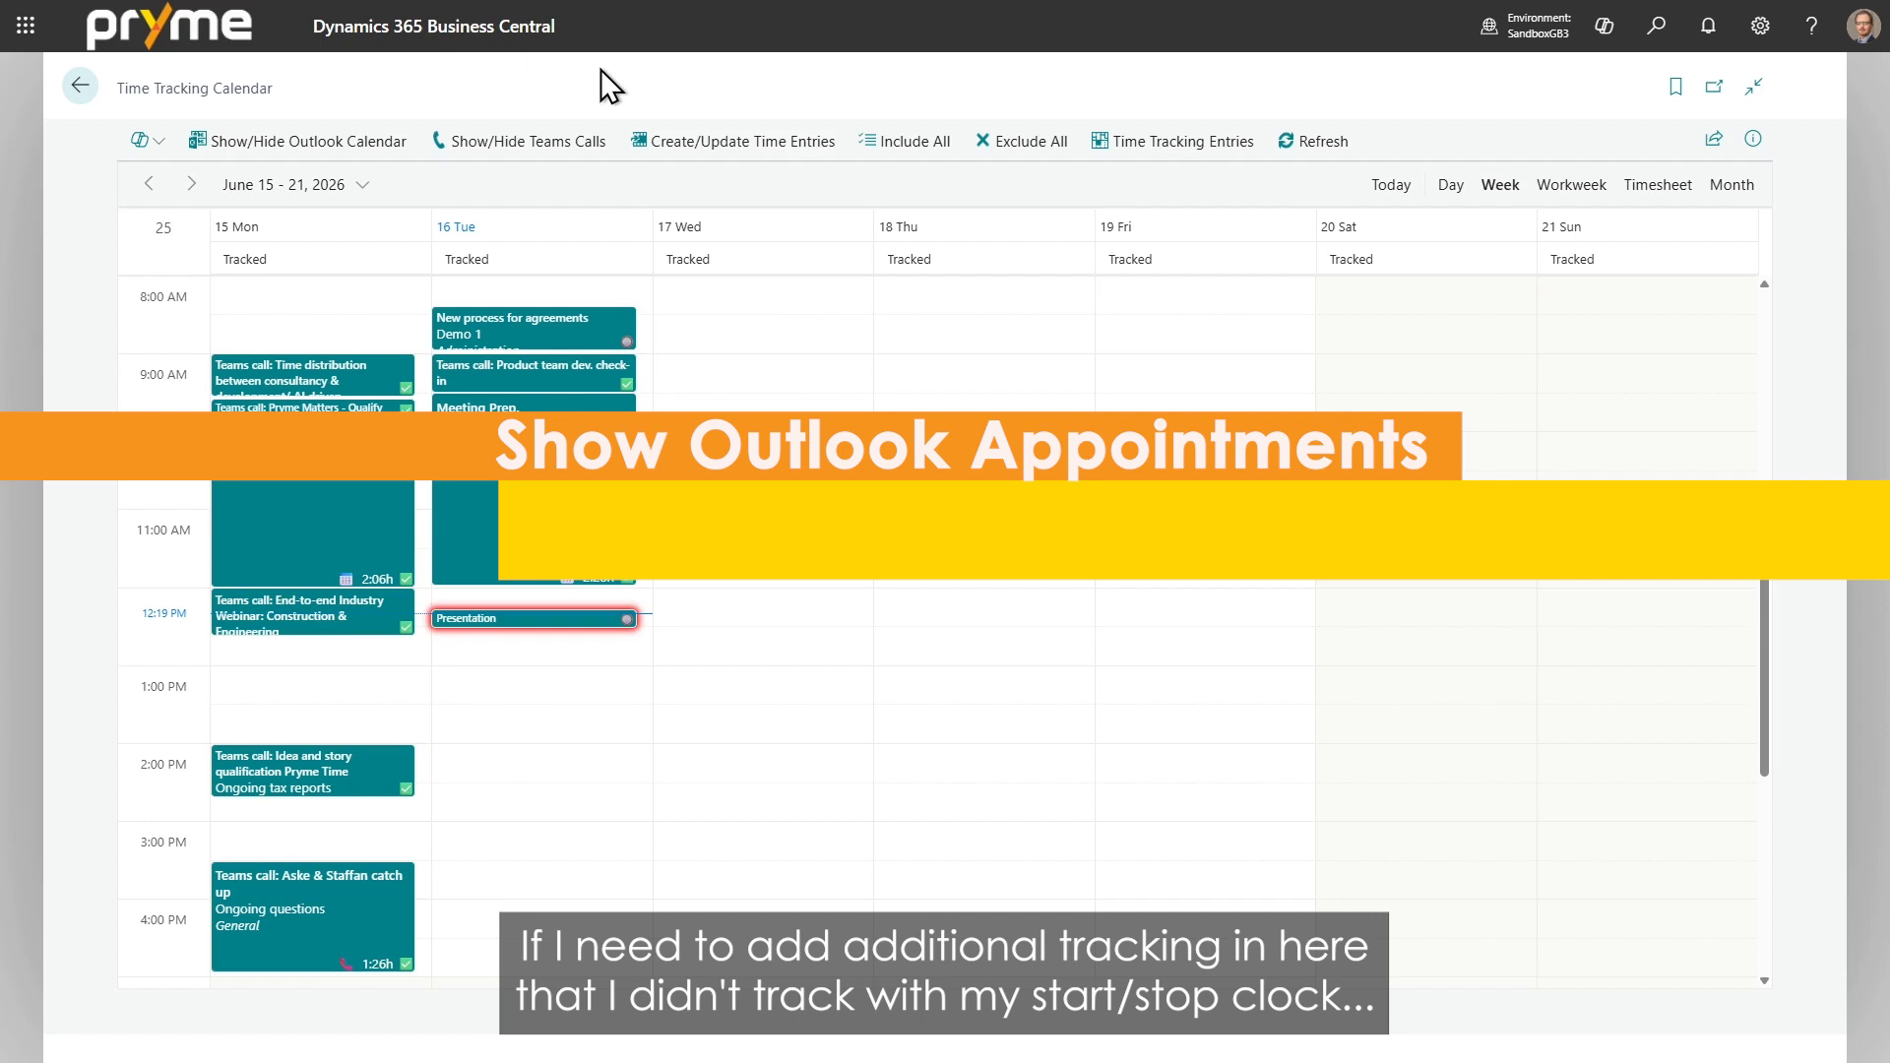
Show the Outlook appointments, add Tuesday's Training appointment as tracked time, and adjust it to 14:06–15:36.
click(358, 148)
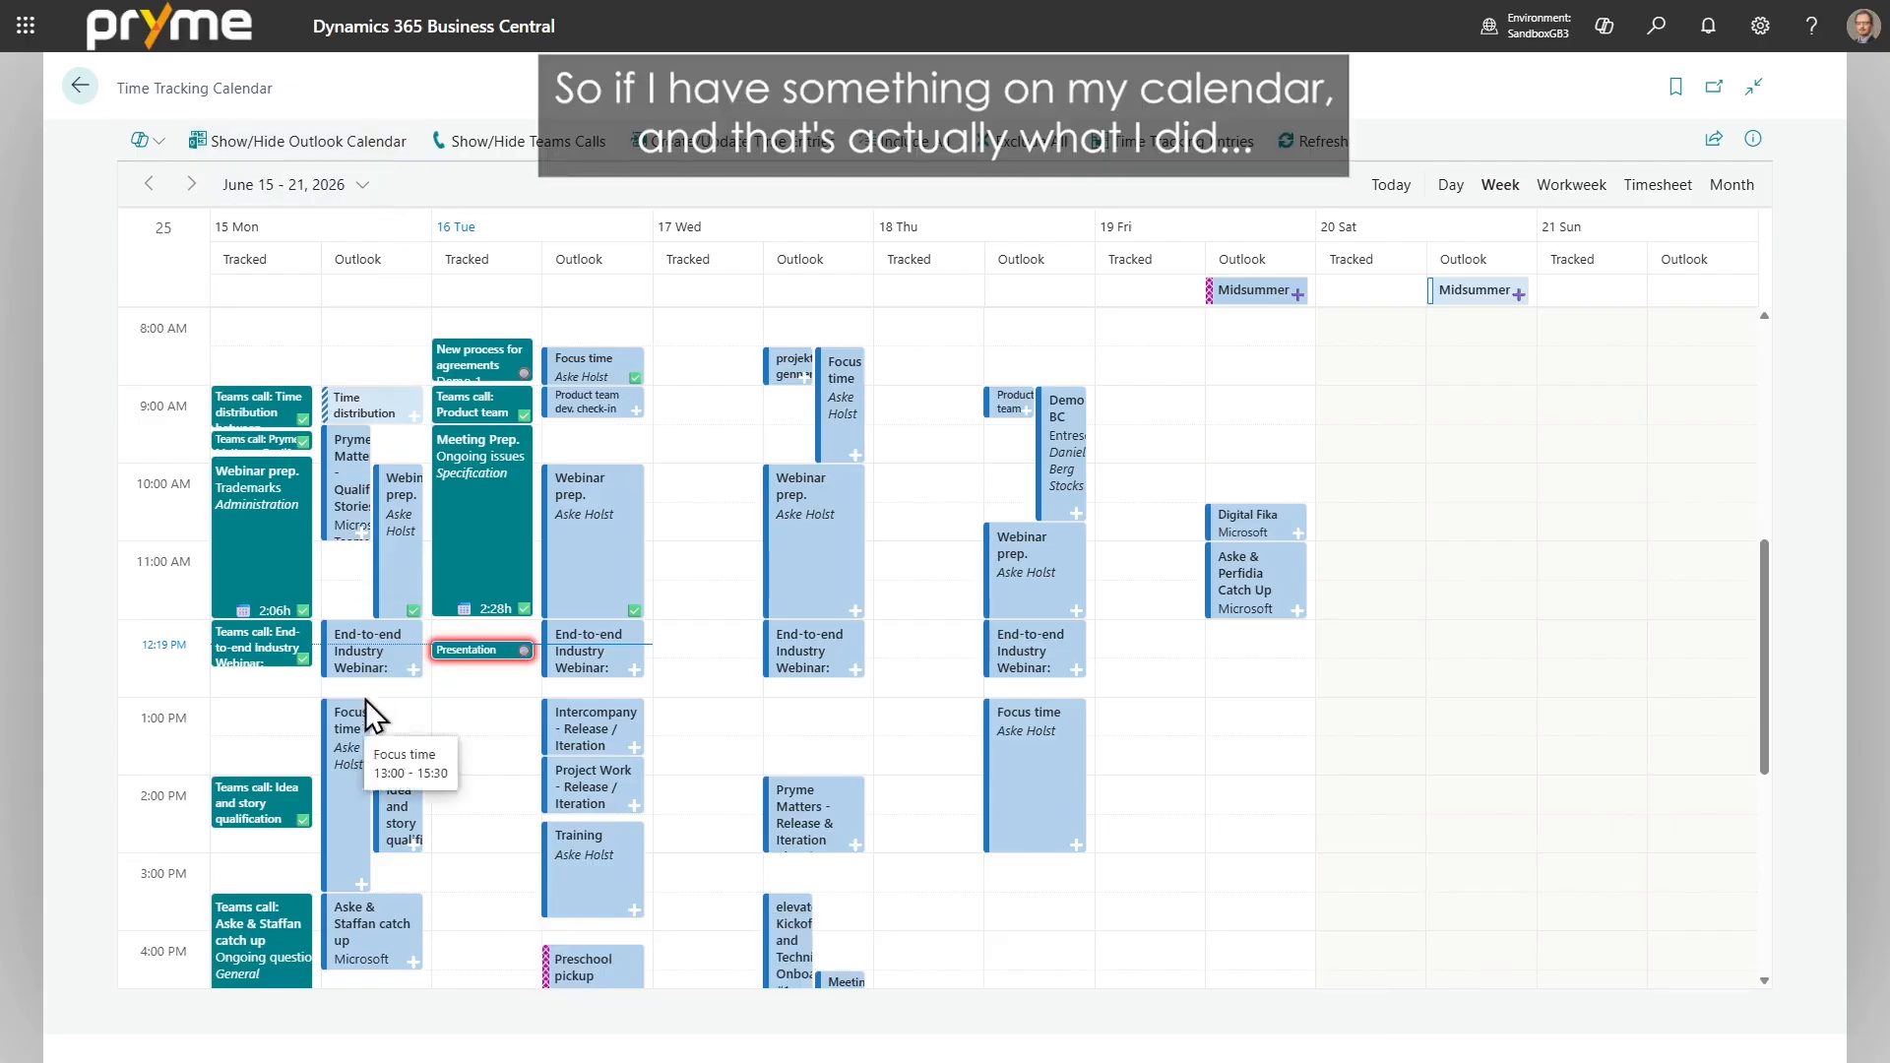
click(635, 907)
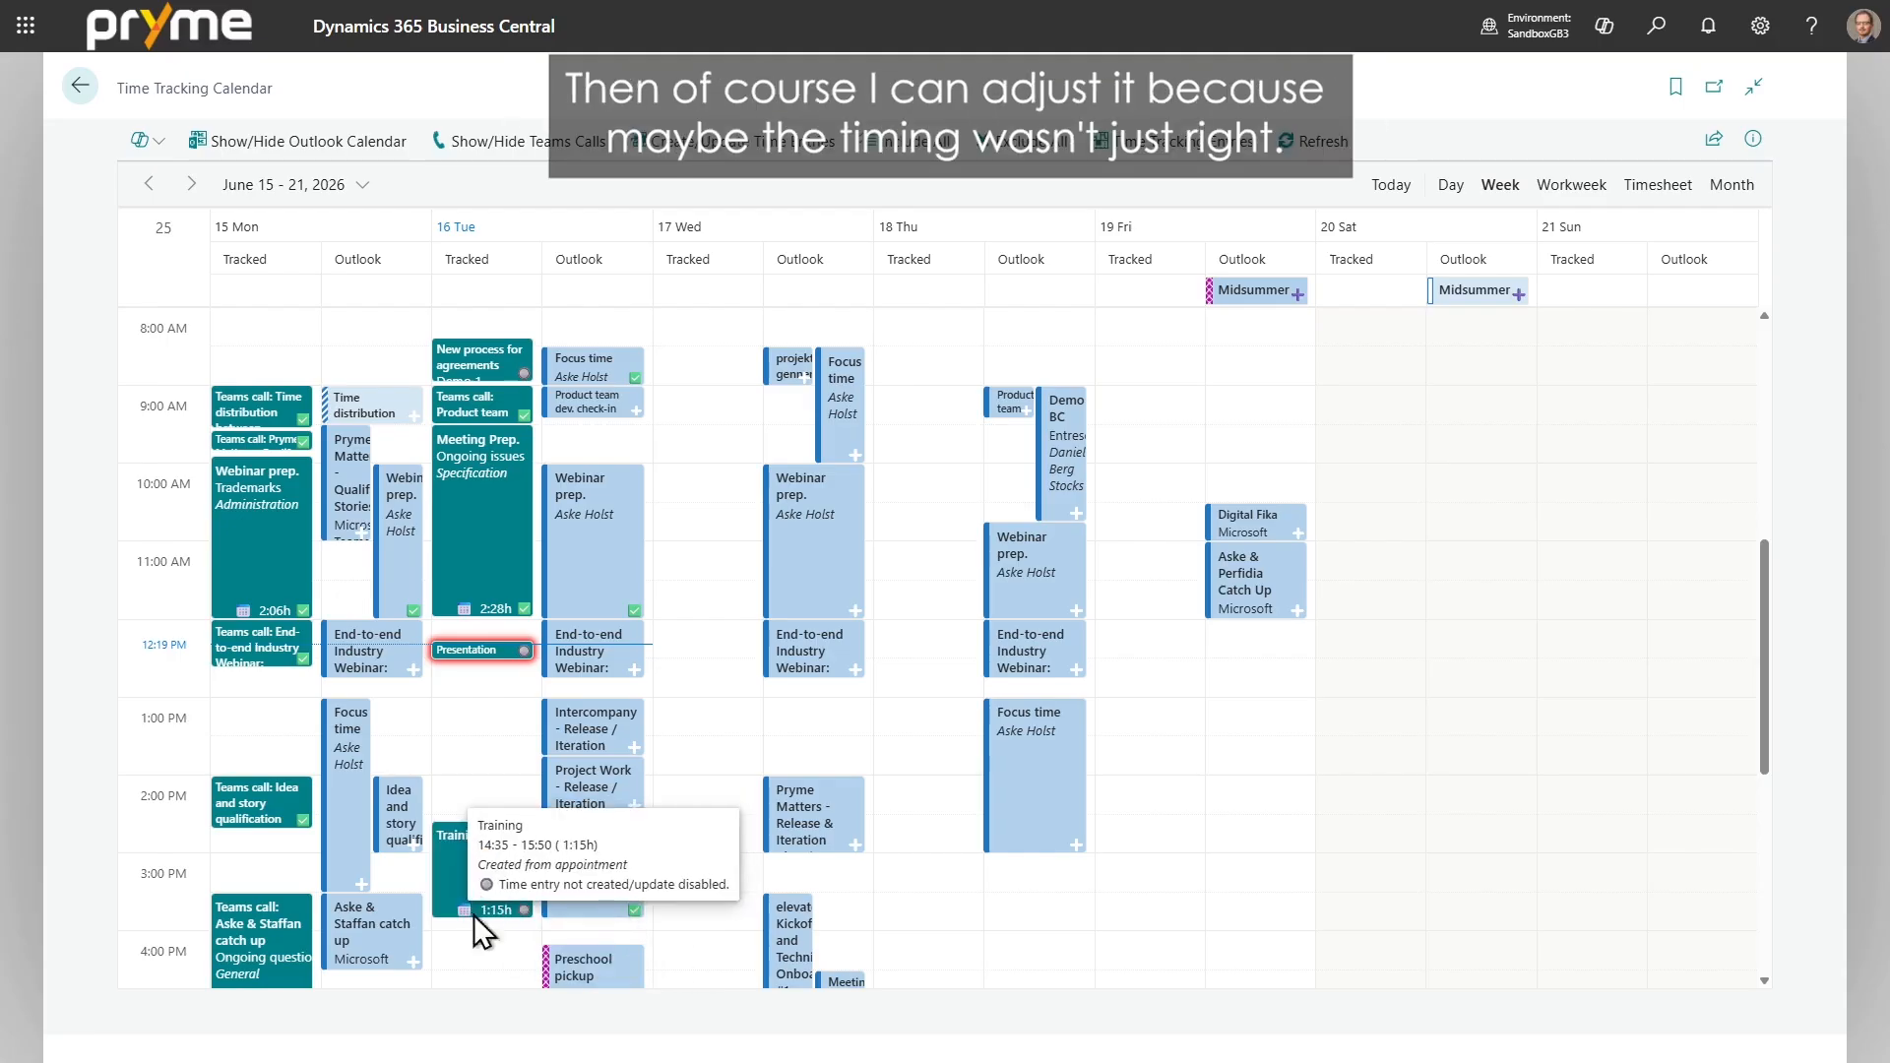
drag(475, 913, 477, 898)
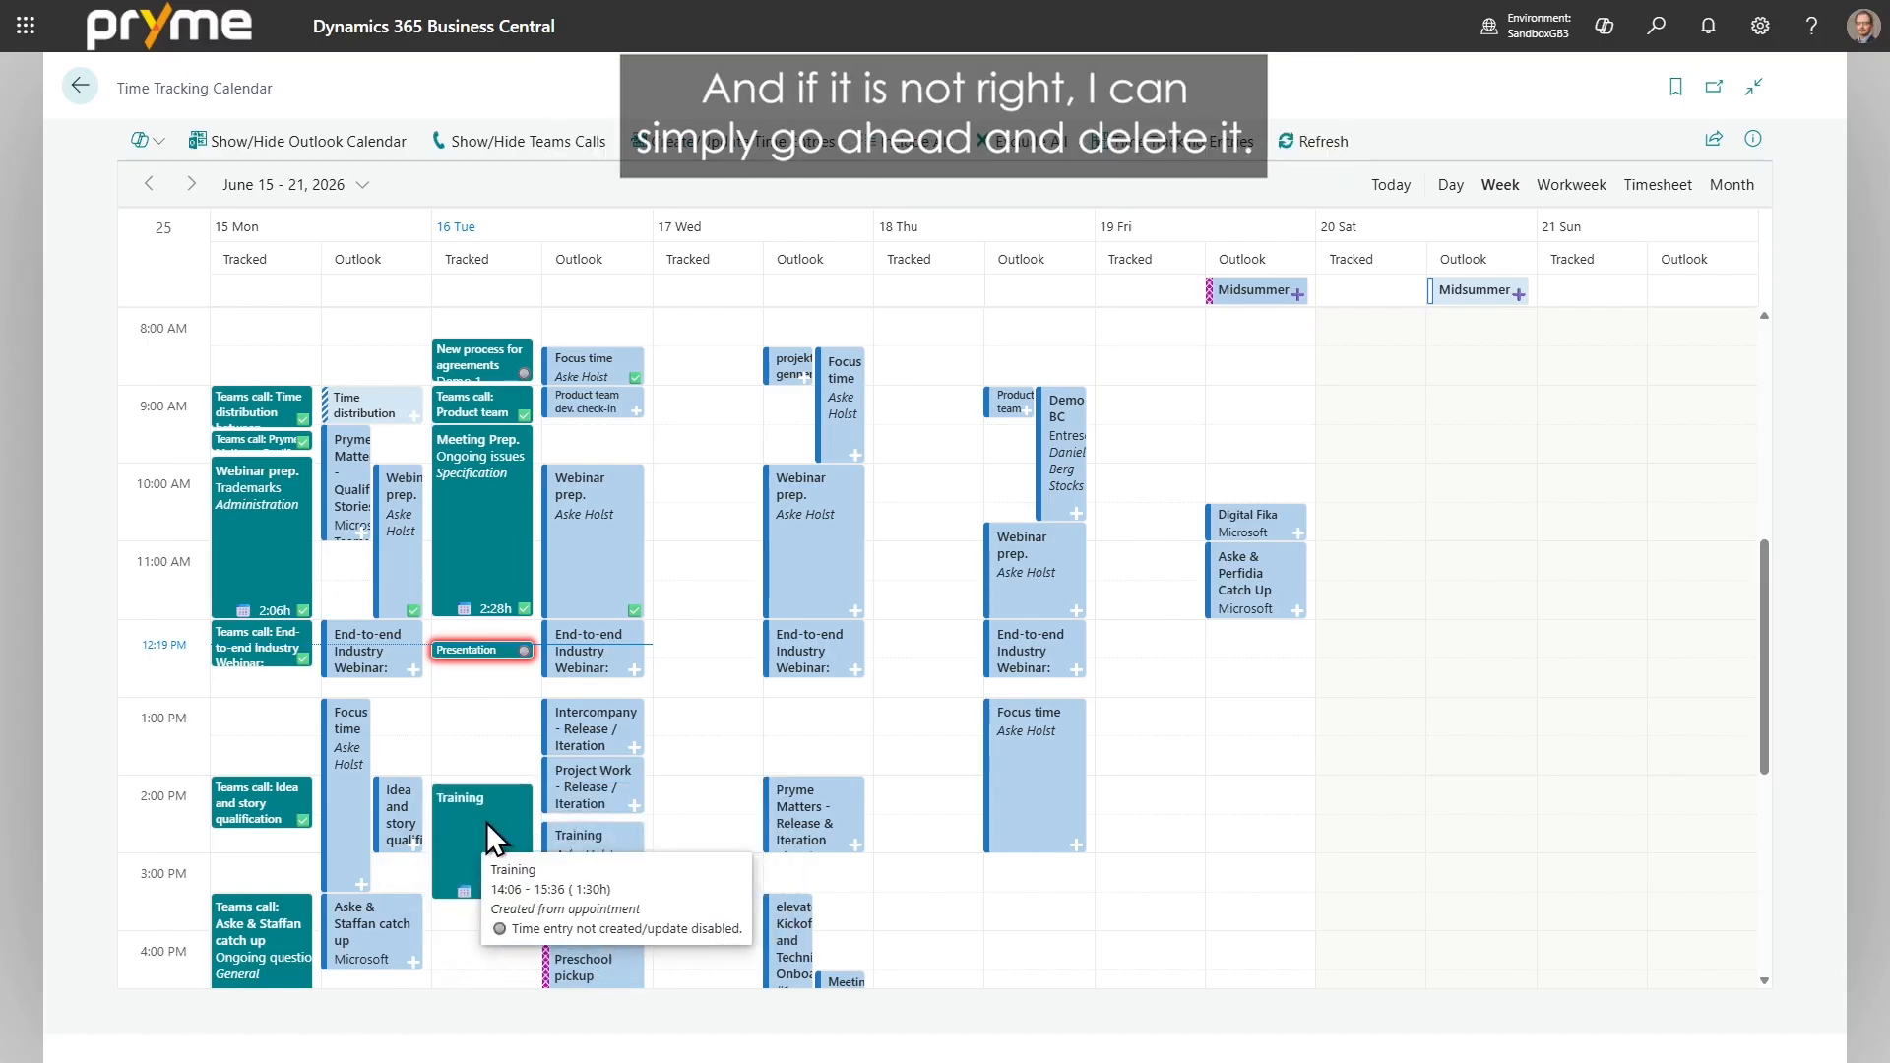
Delete the Training entry from Tuesday's tracked time and hide the Outlook appointments.
right_click(486, 823)
click(542, 882)
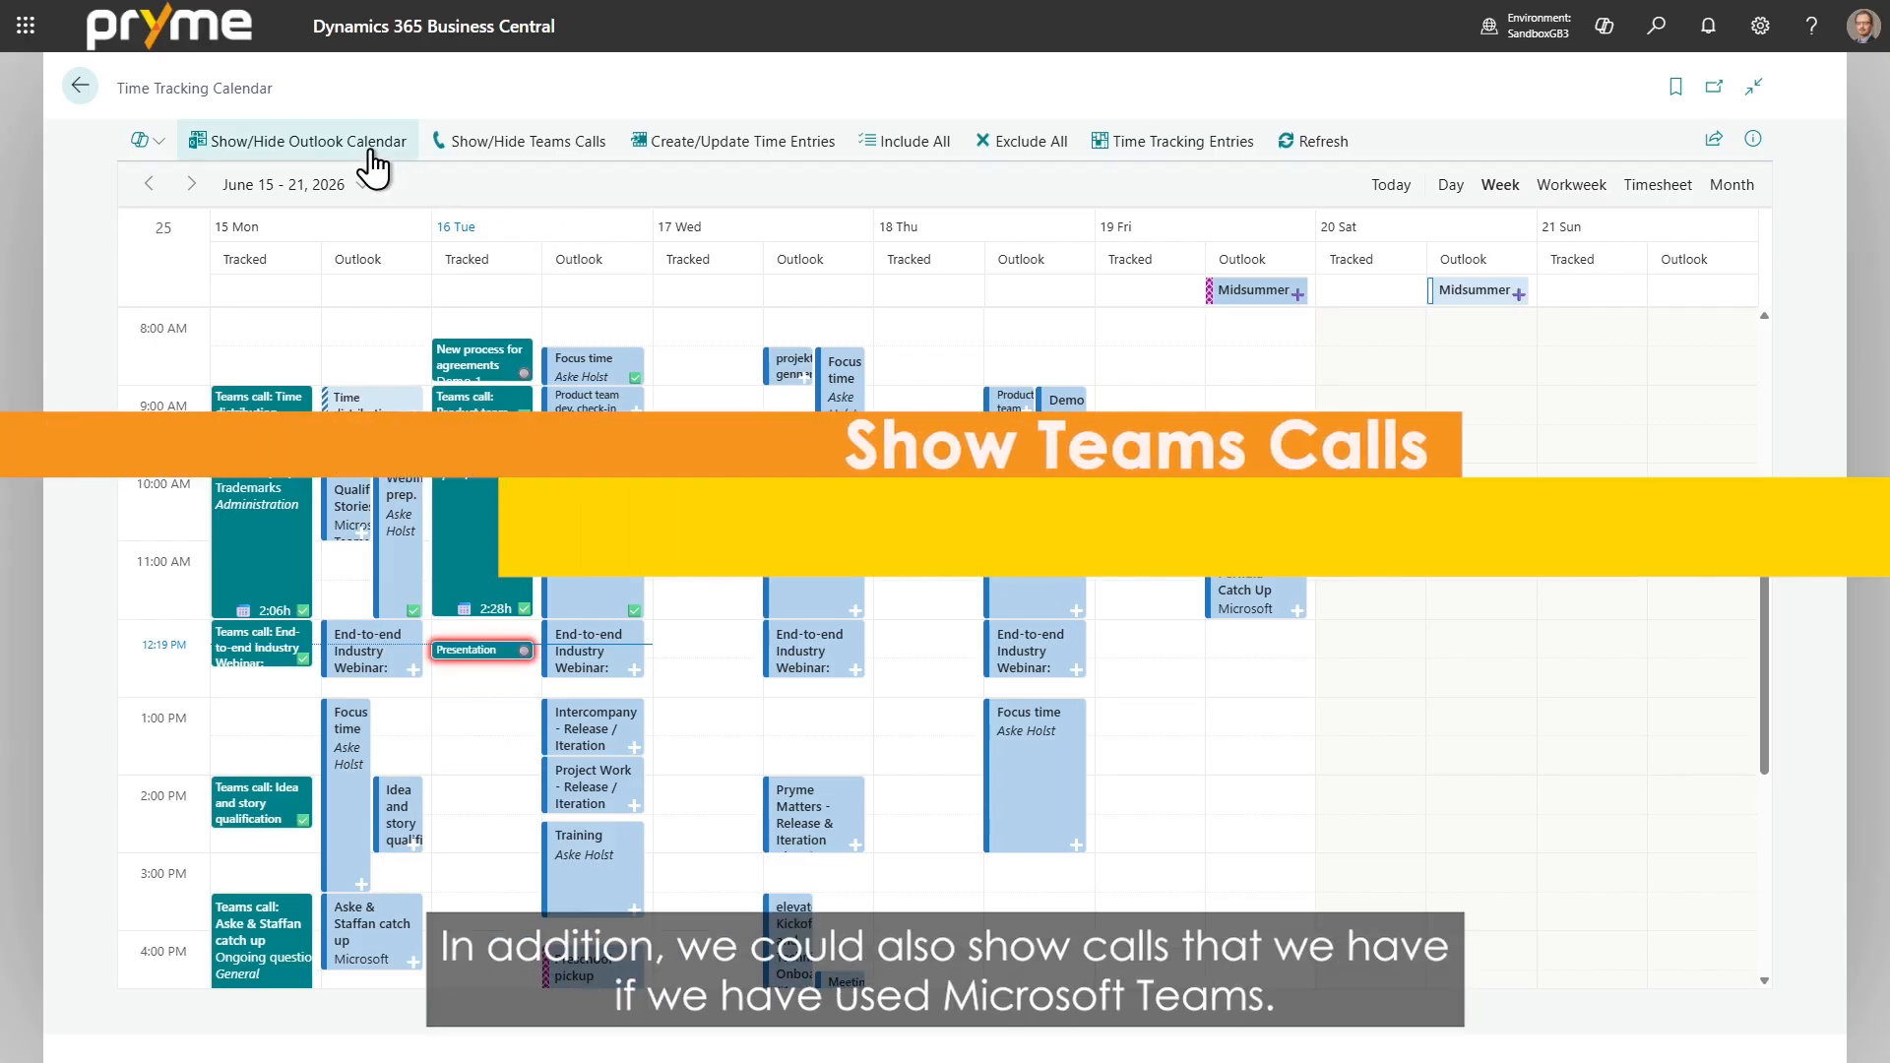
click(379, 155)
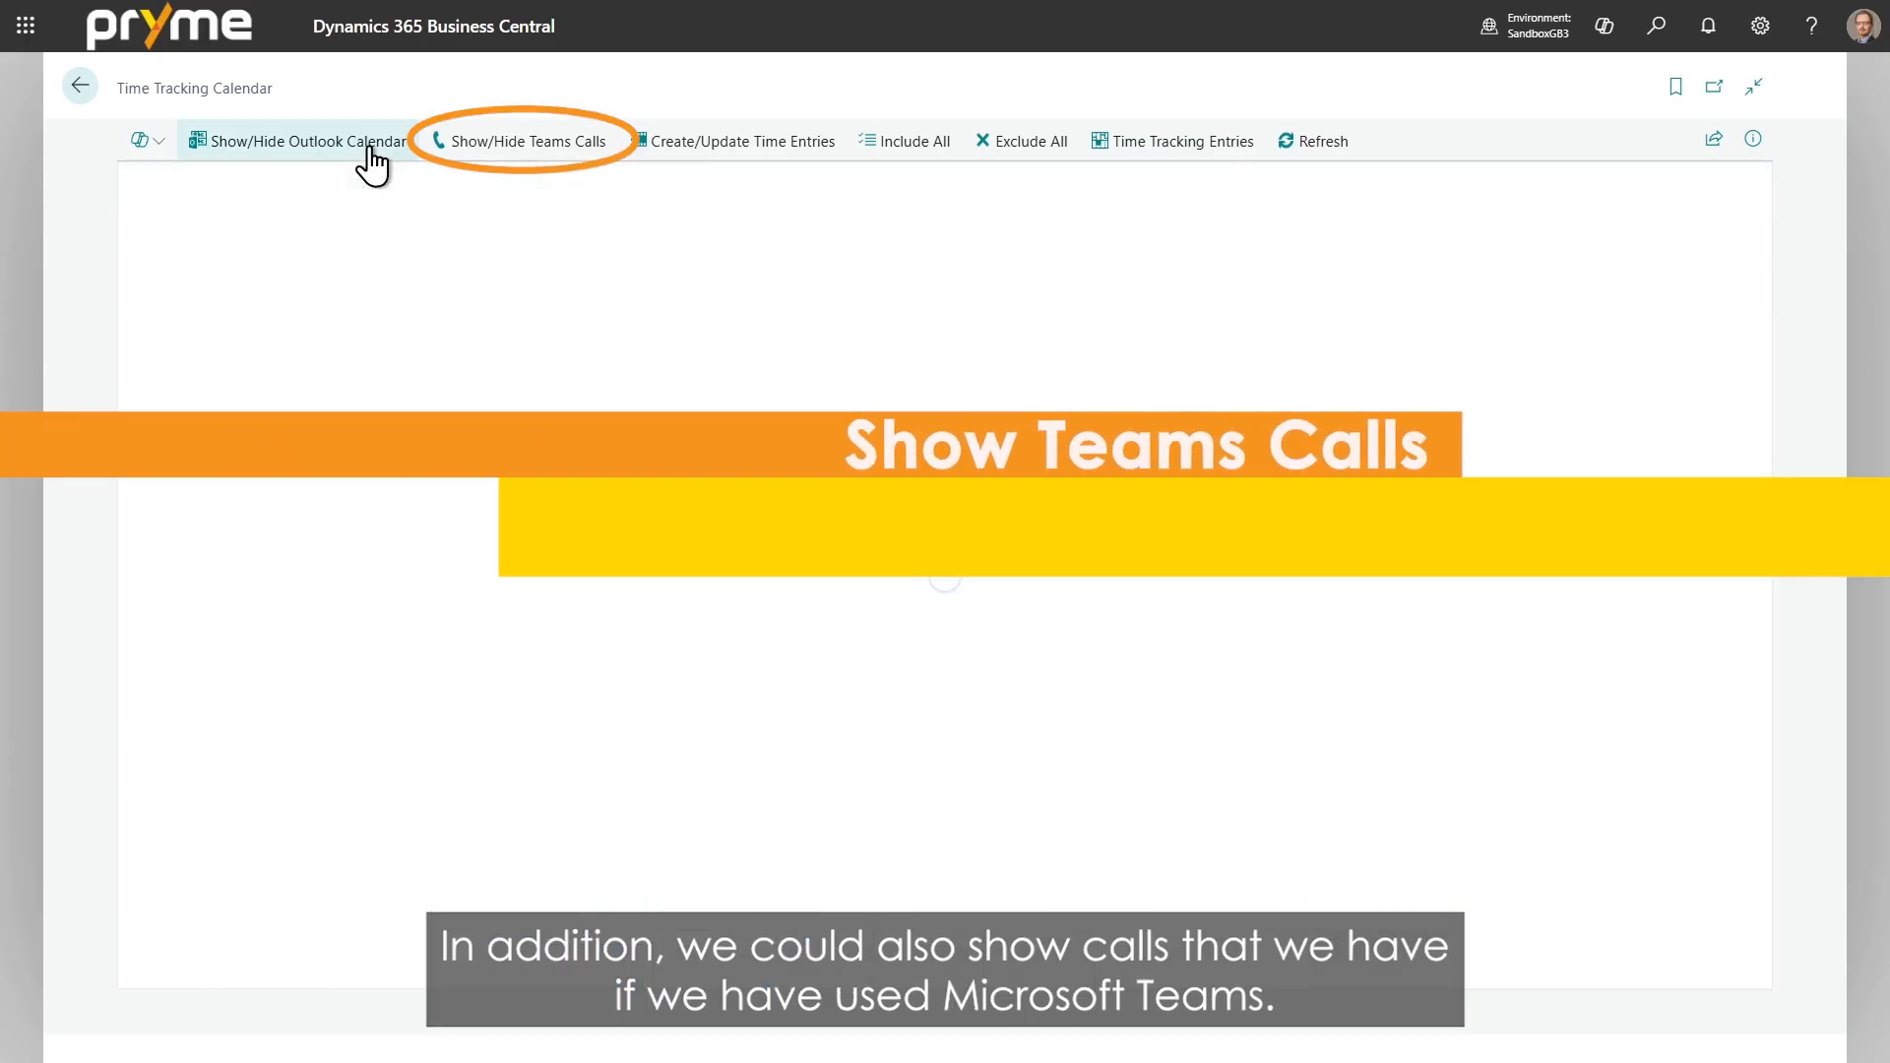
Show the Teams calls beside the tracked time in the calendar to compare Tuesday's entries.
click(531, 156)
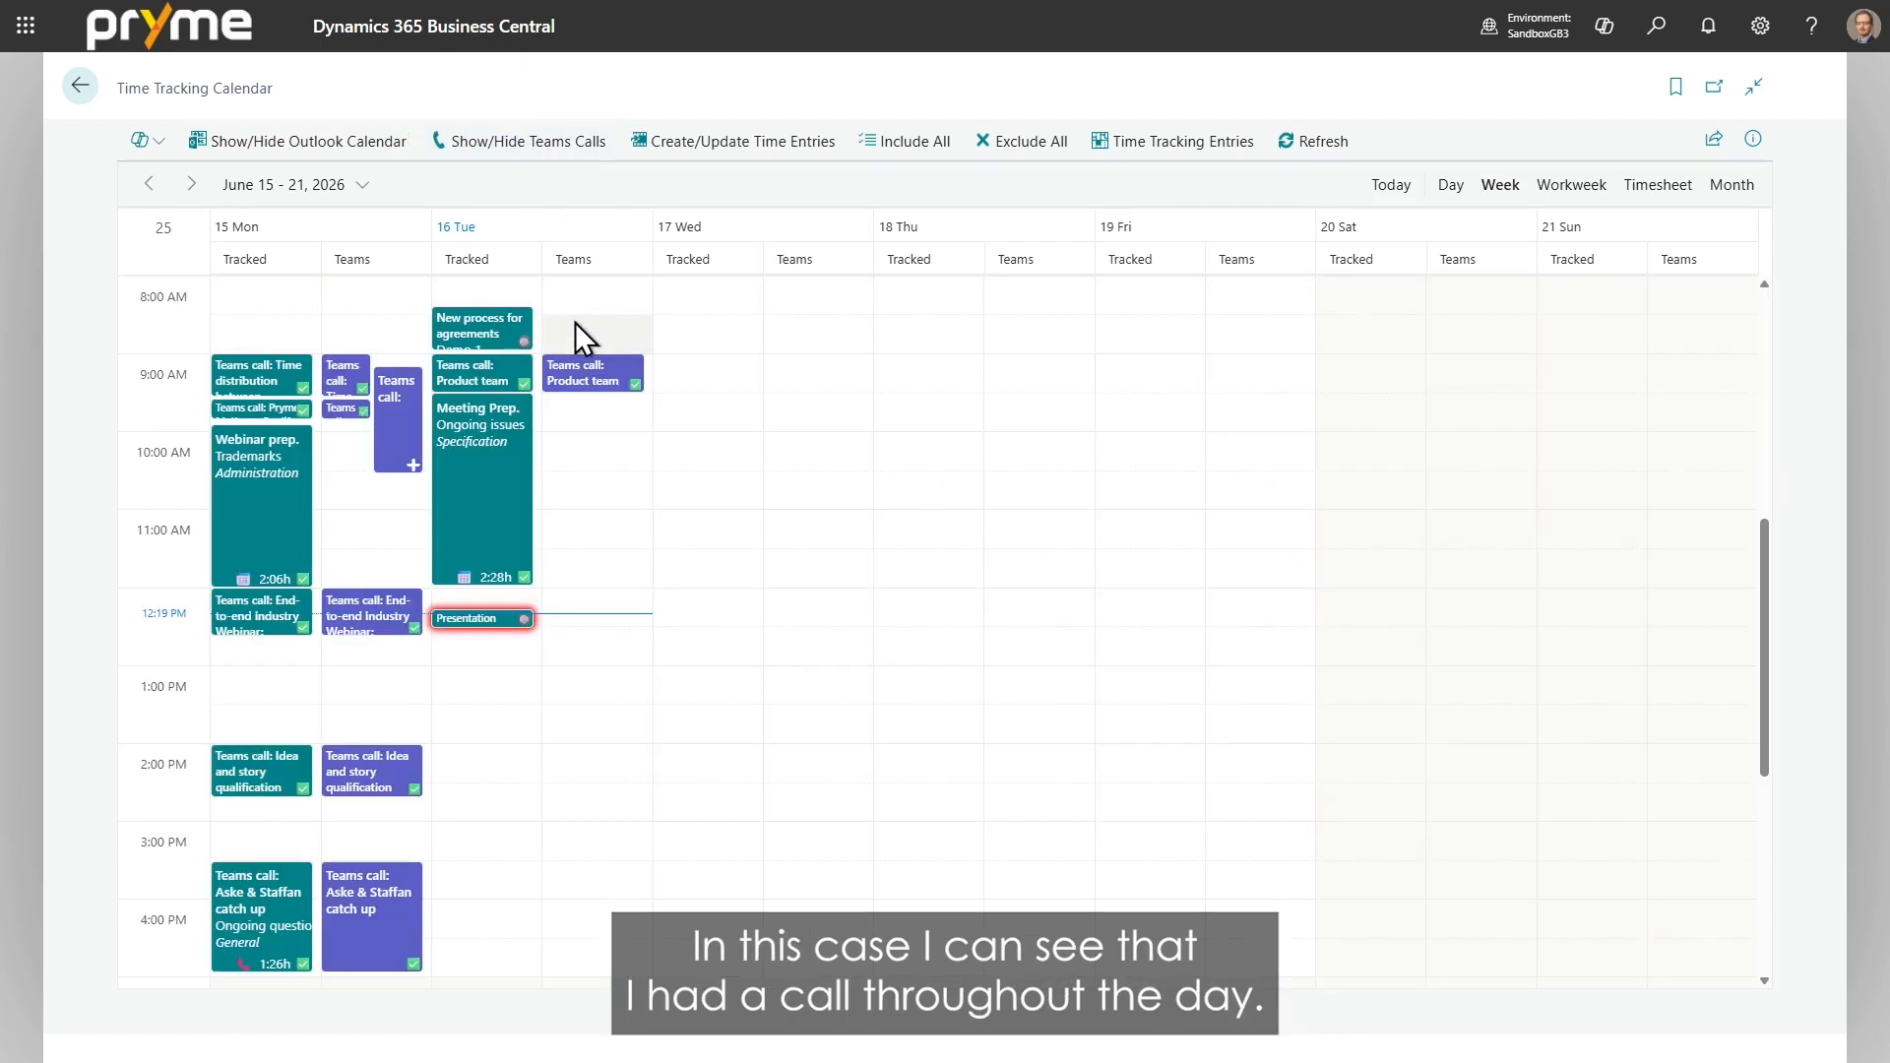
mouse_move(589, 376)
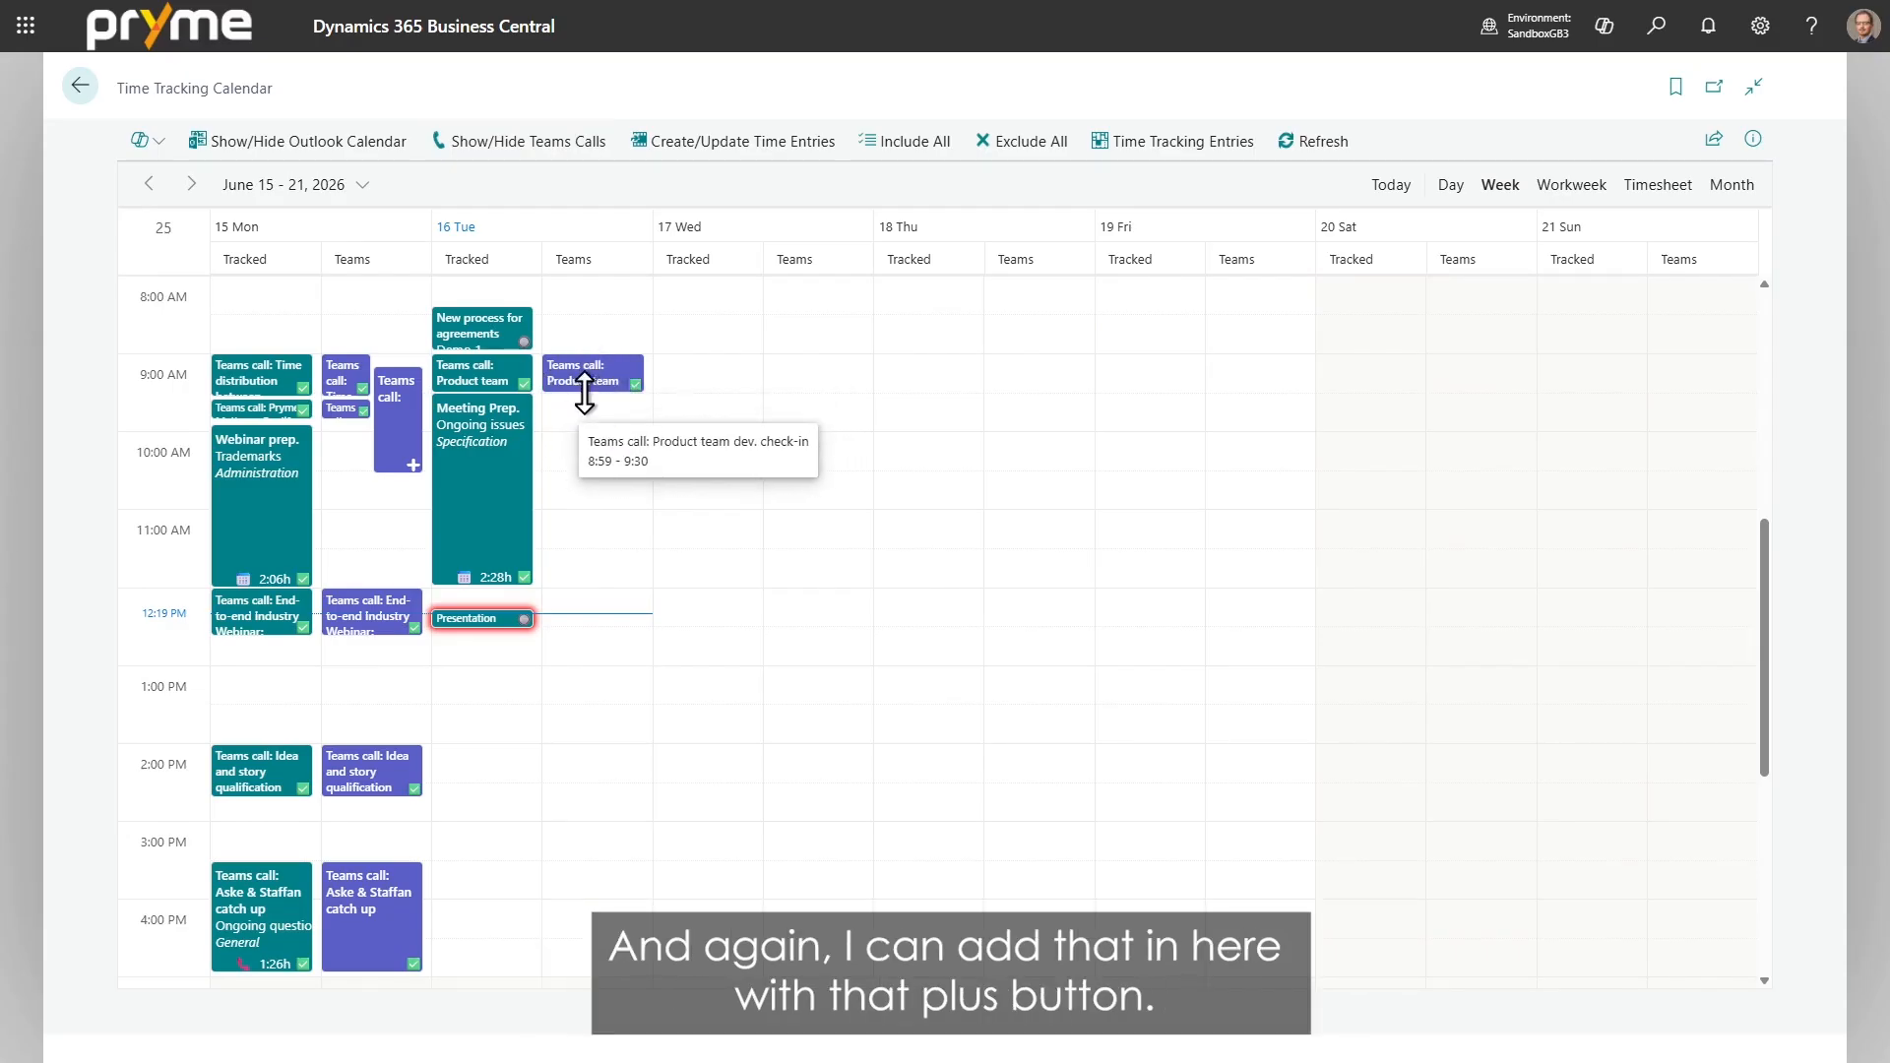
mouse_move(489, 405)
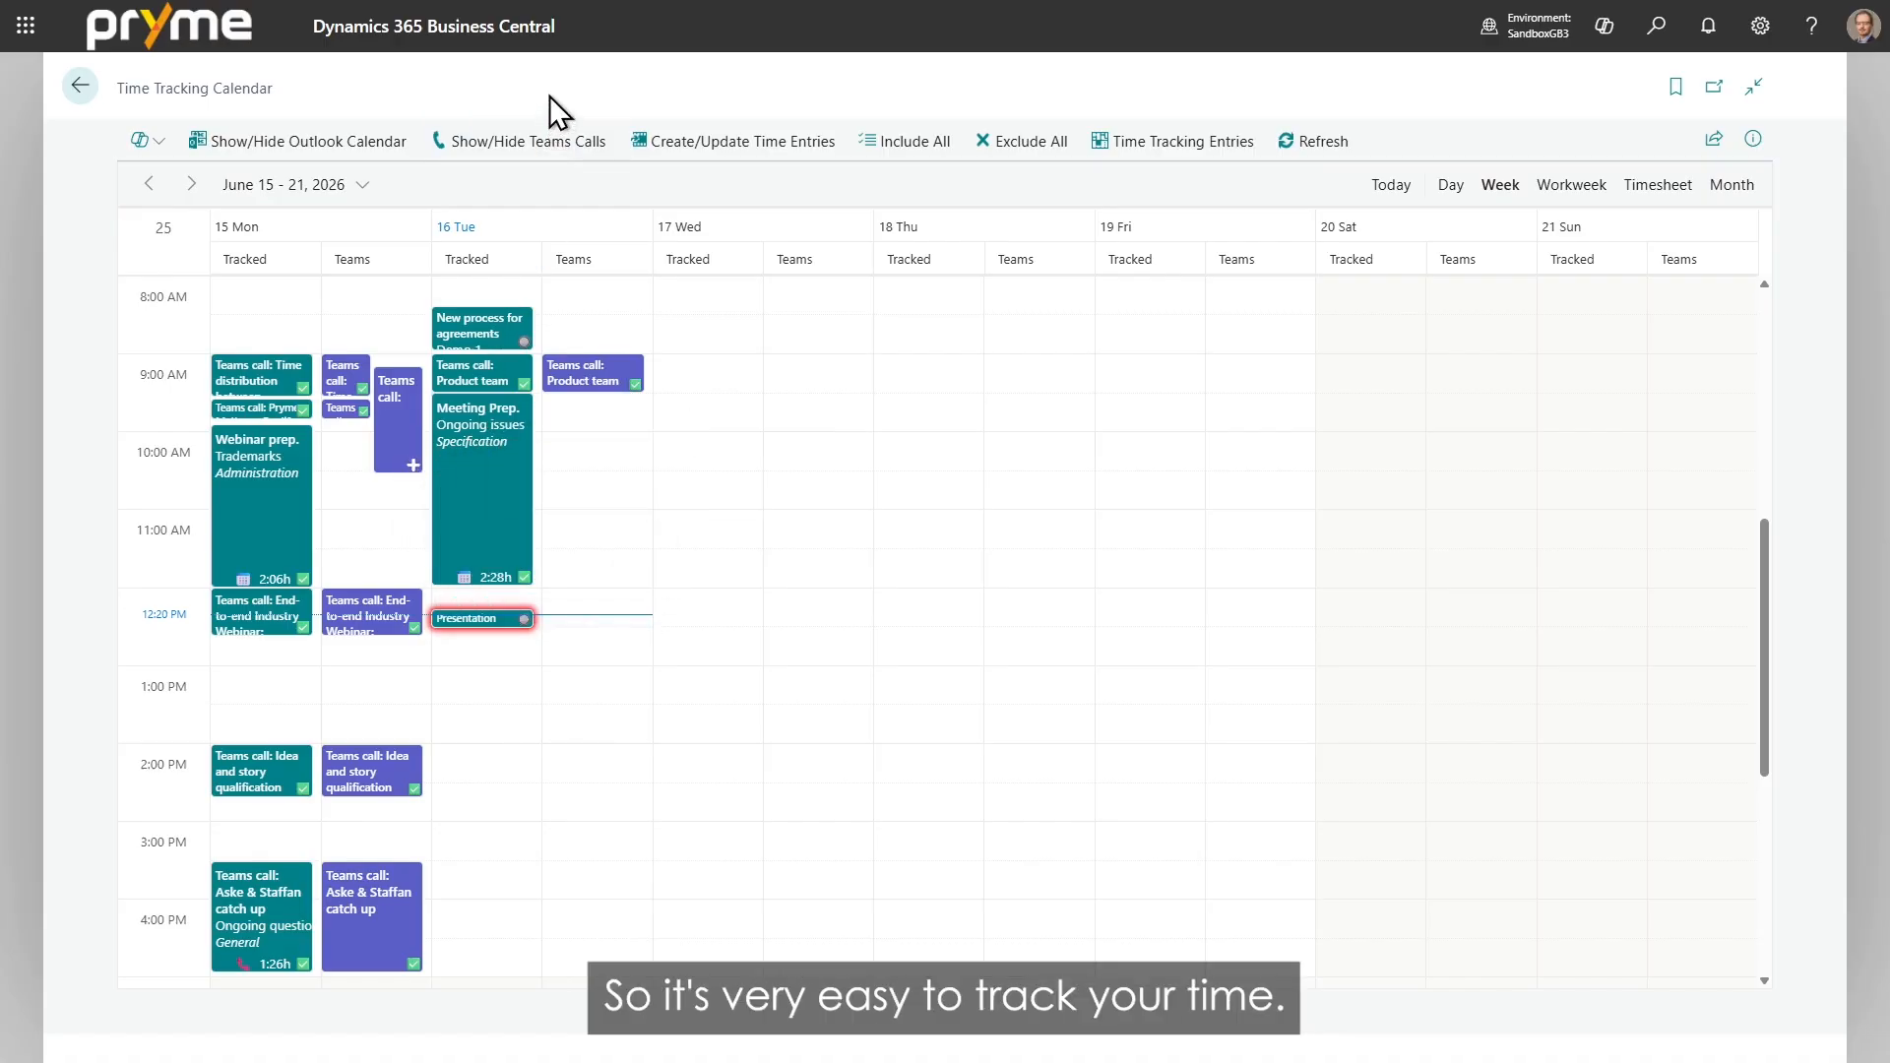
Display the calendar in Day view for June 15, 2026 and show its time tracking totals.
click(1451, 185)
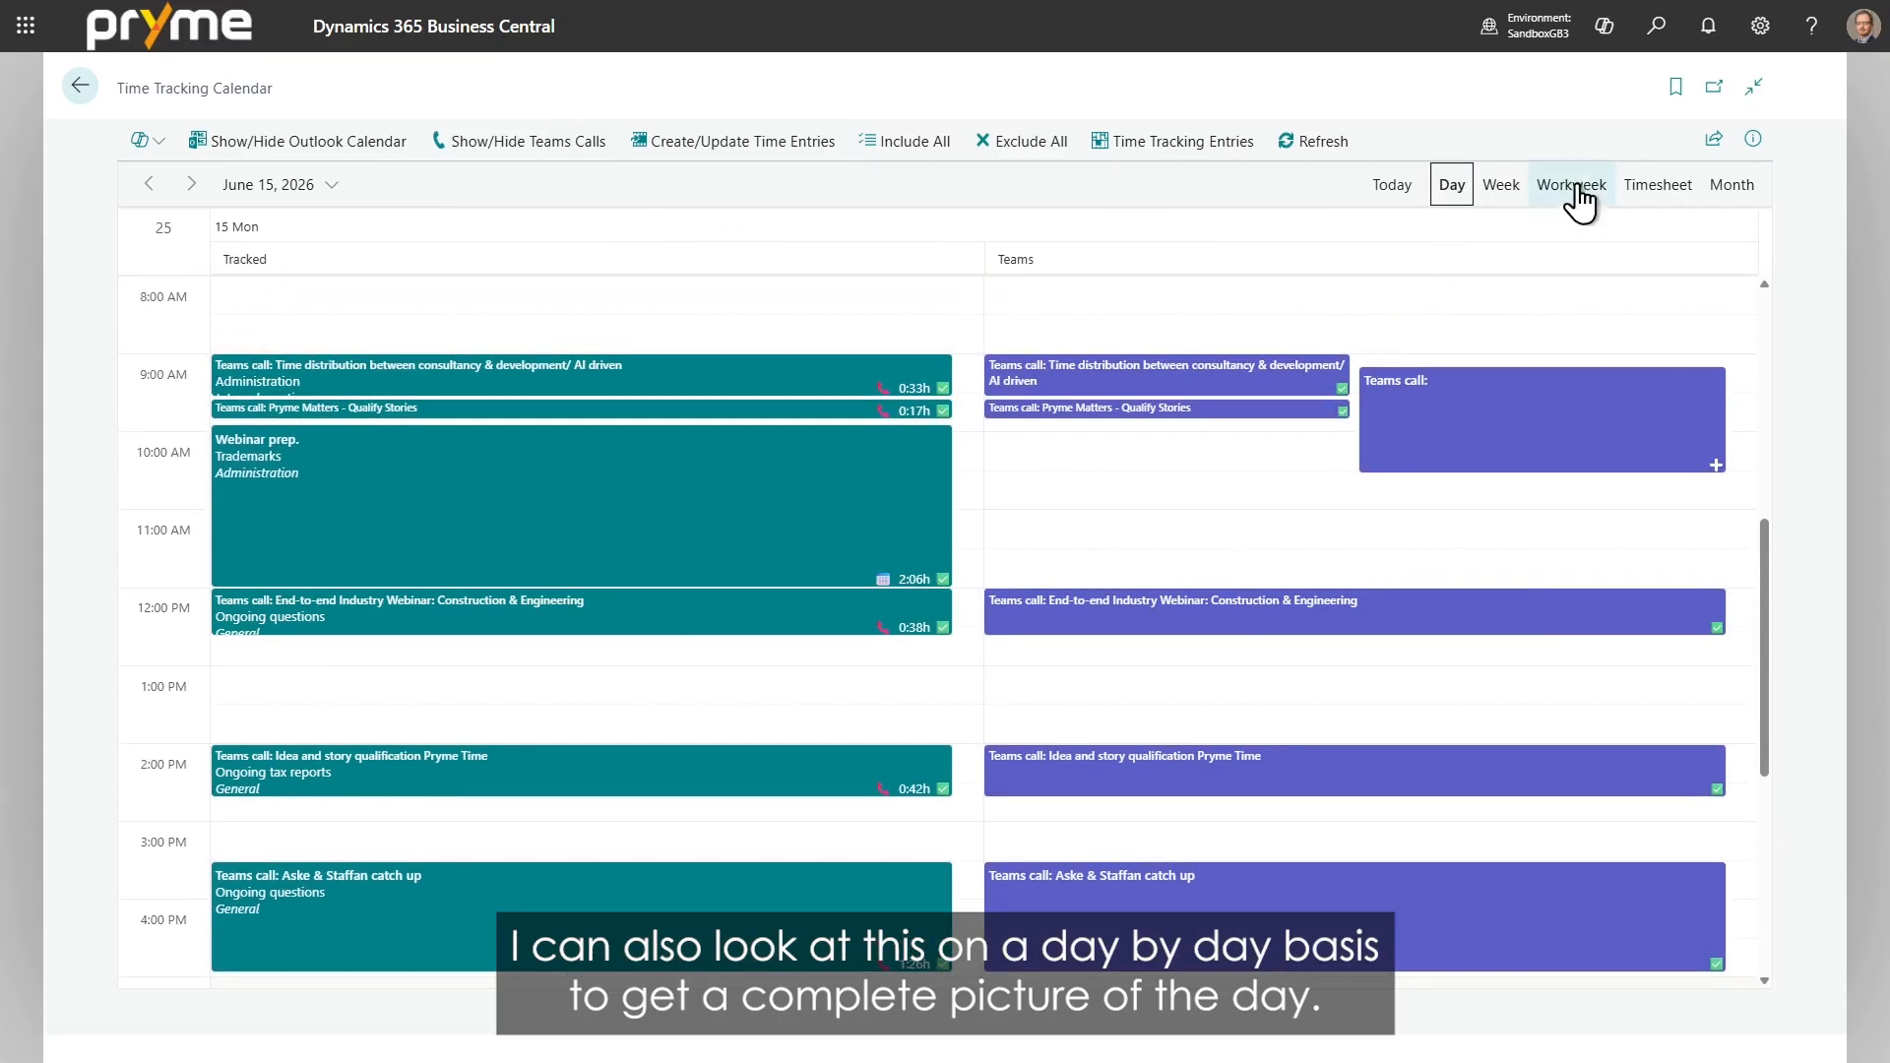
click(1747, 143)
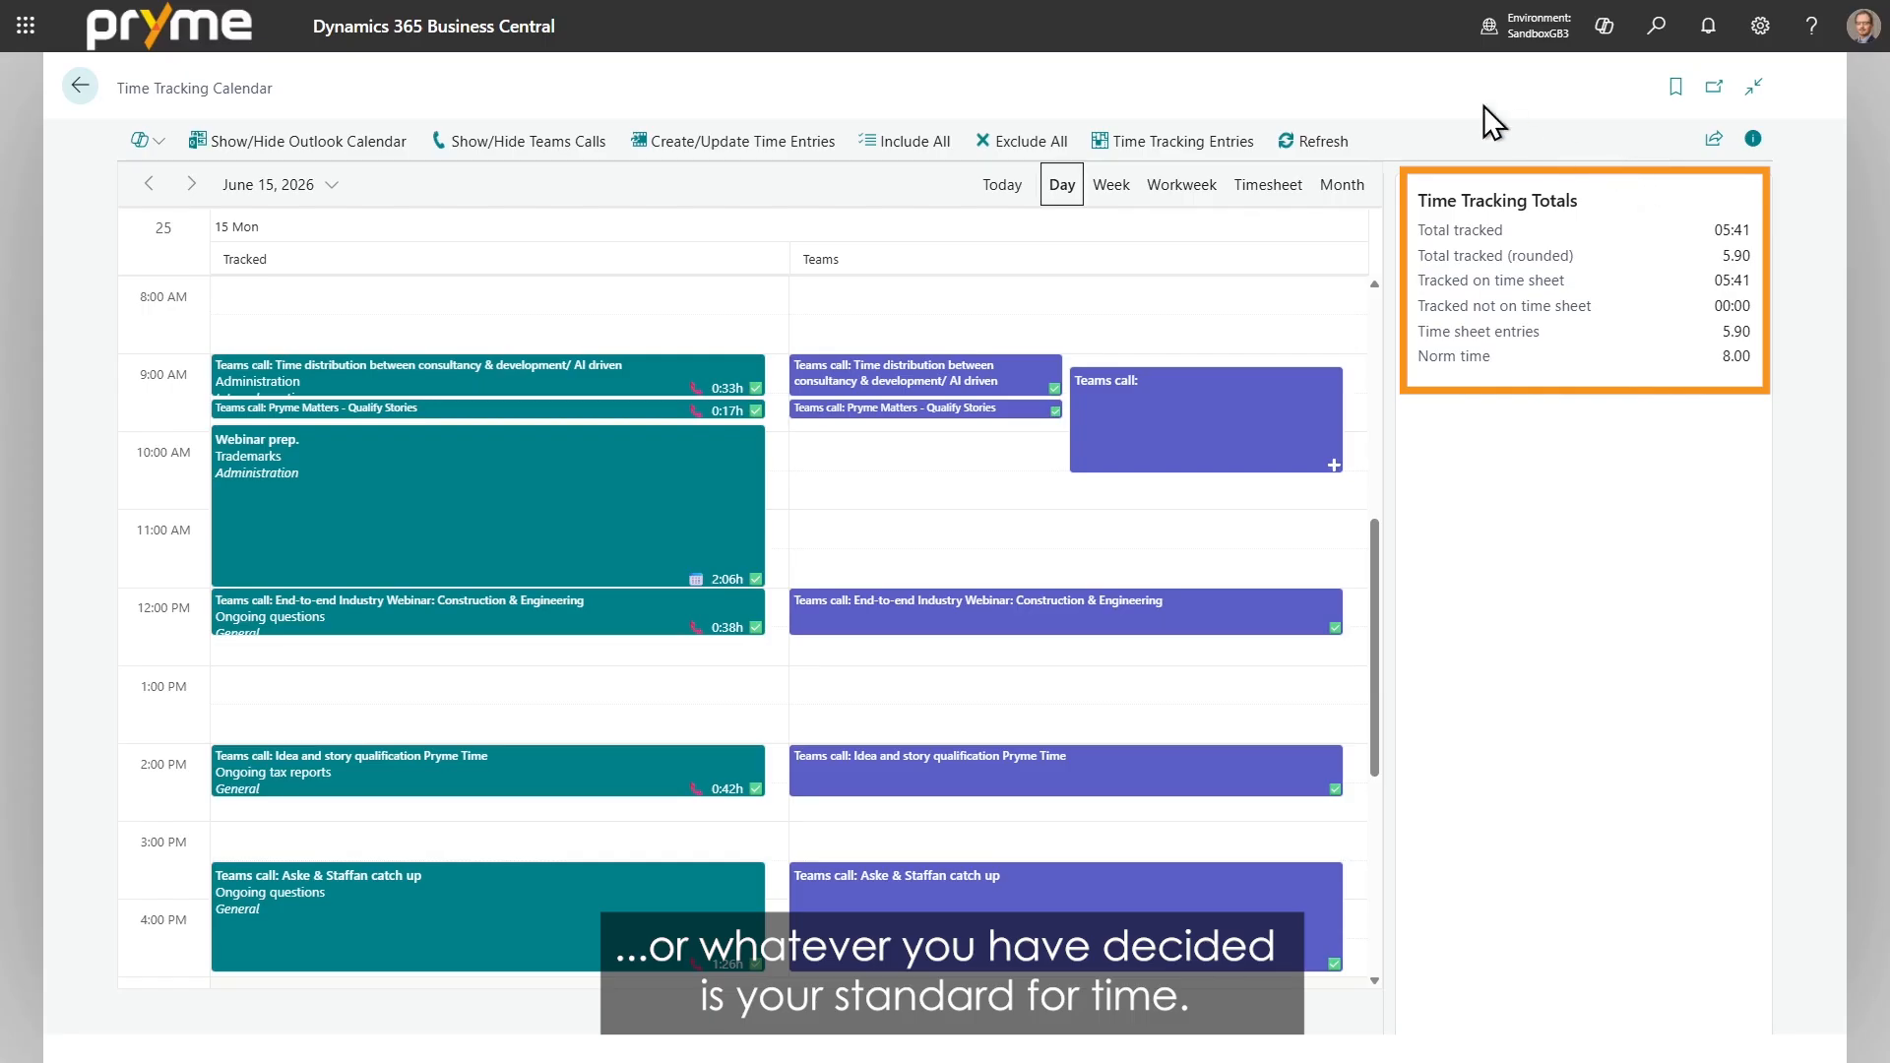
Have Copilot propose entries to complete the time sheet, and keep the Focus time proposal from 13:00:00 to 14:00:13.
click(147, 140)
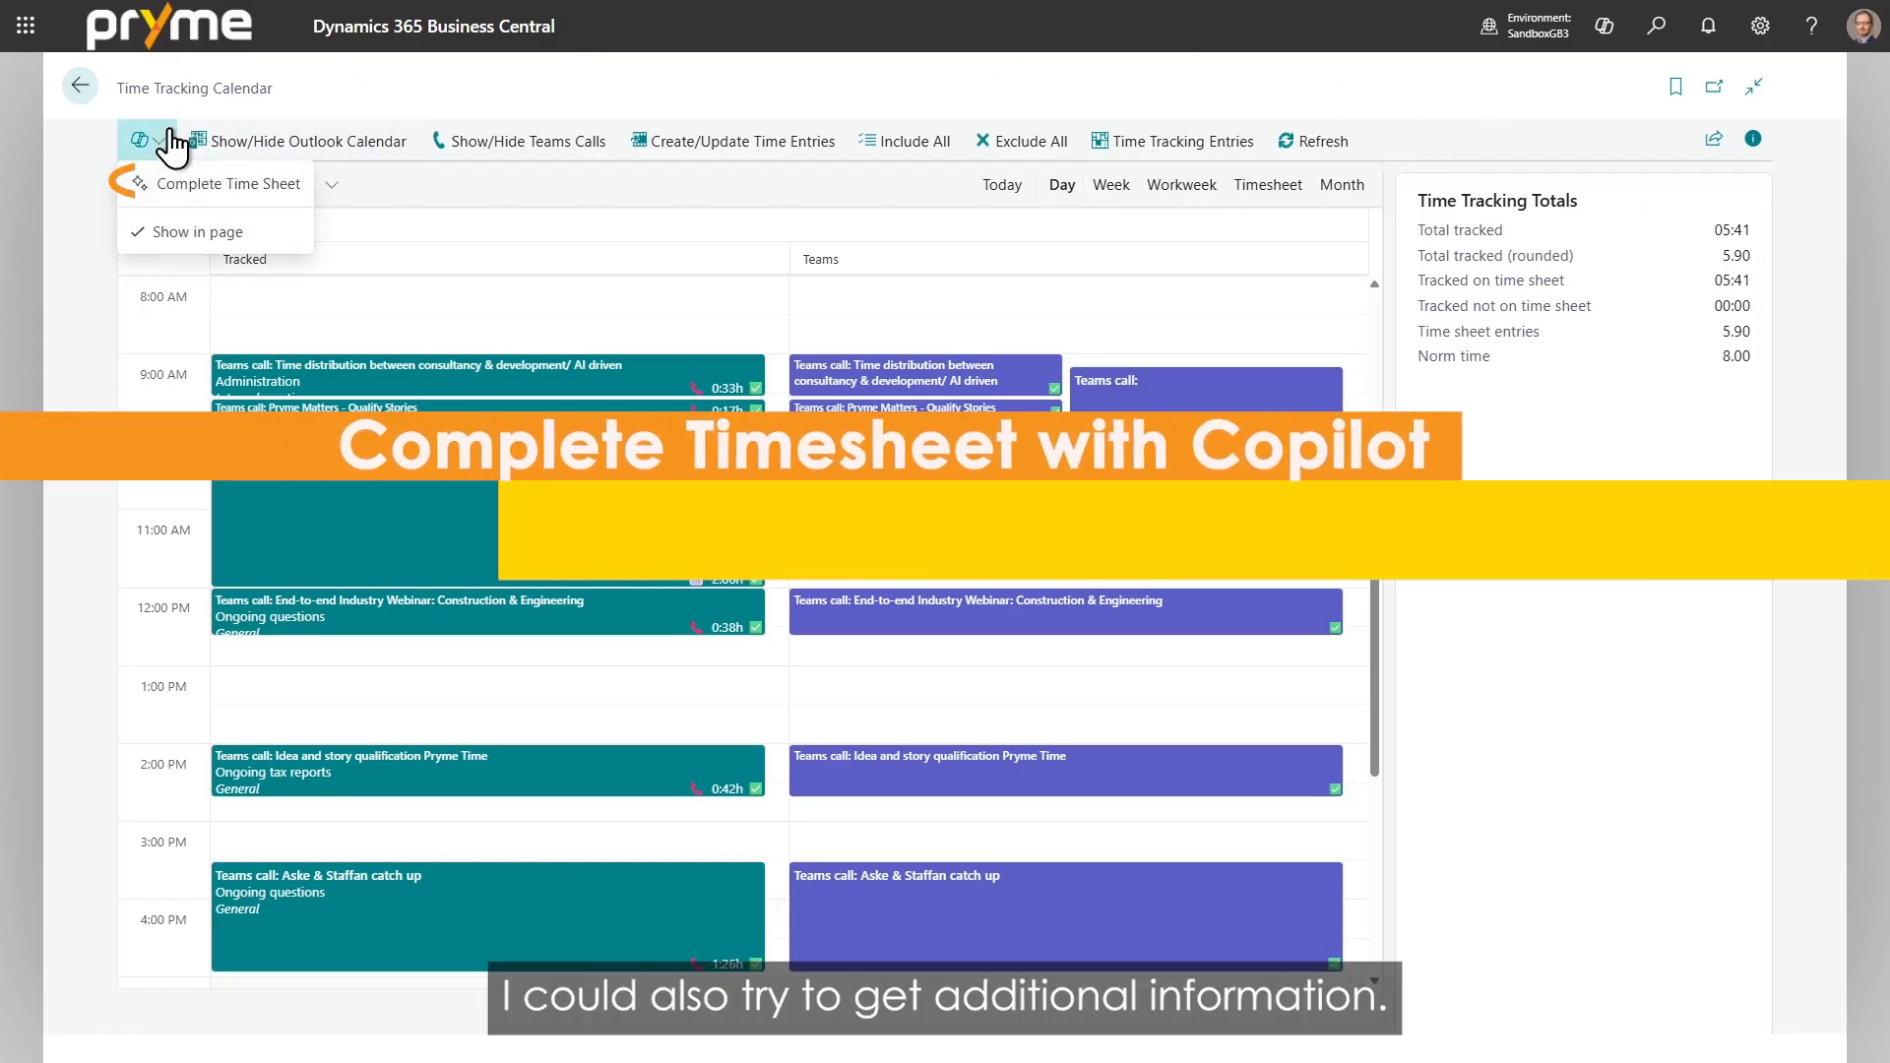
click(232, 184)
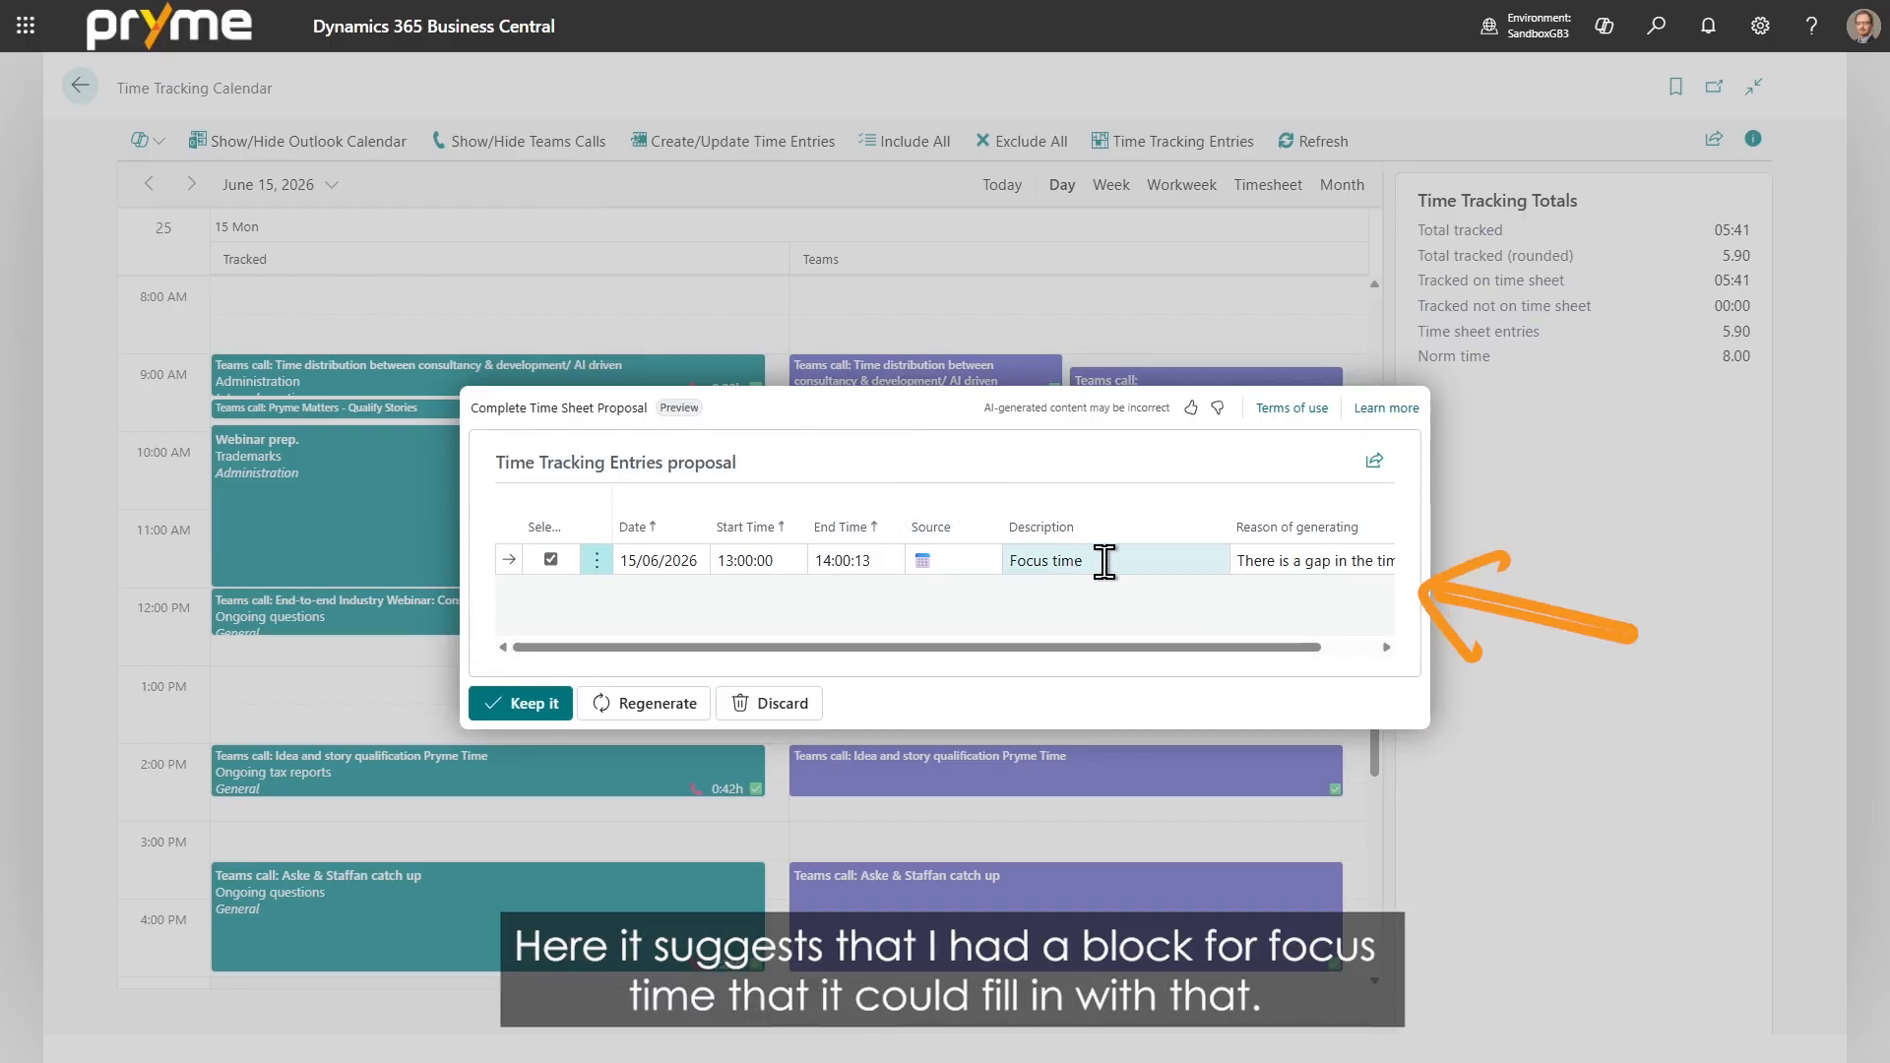
click(527, 705)
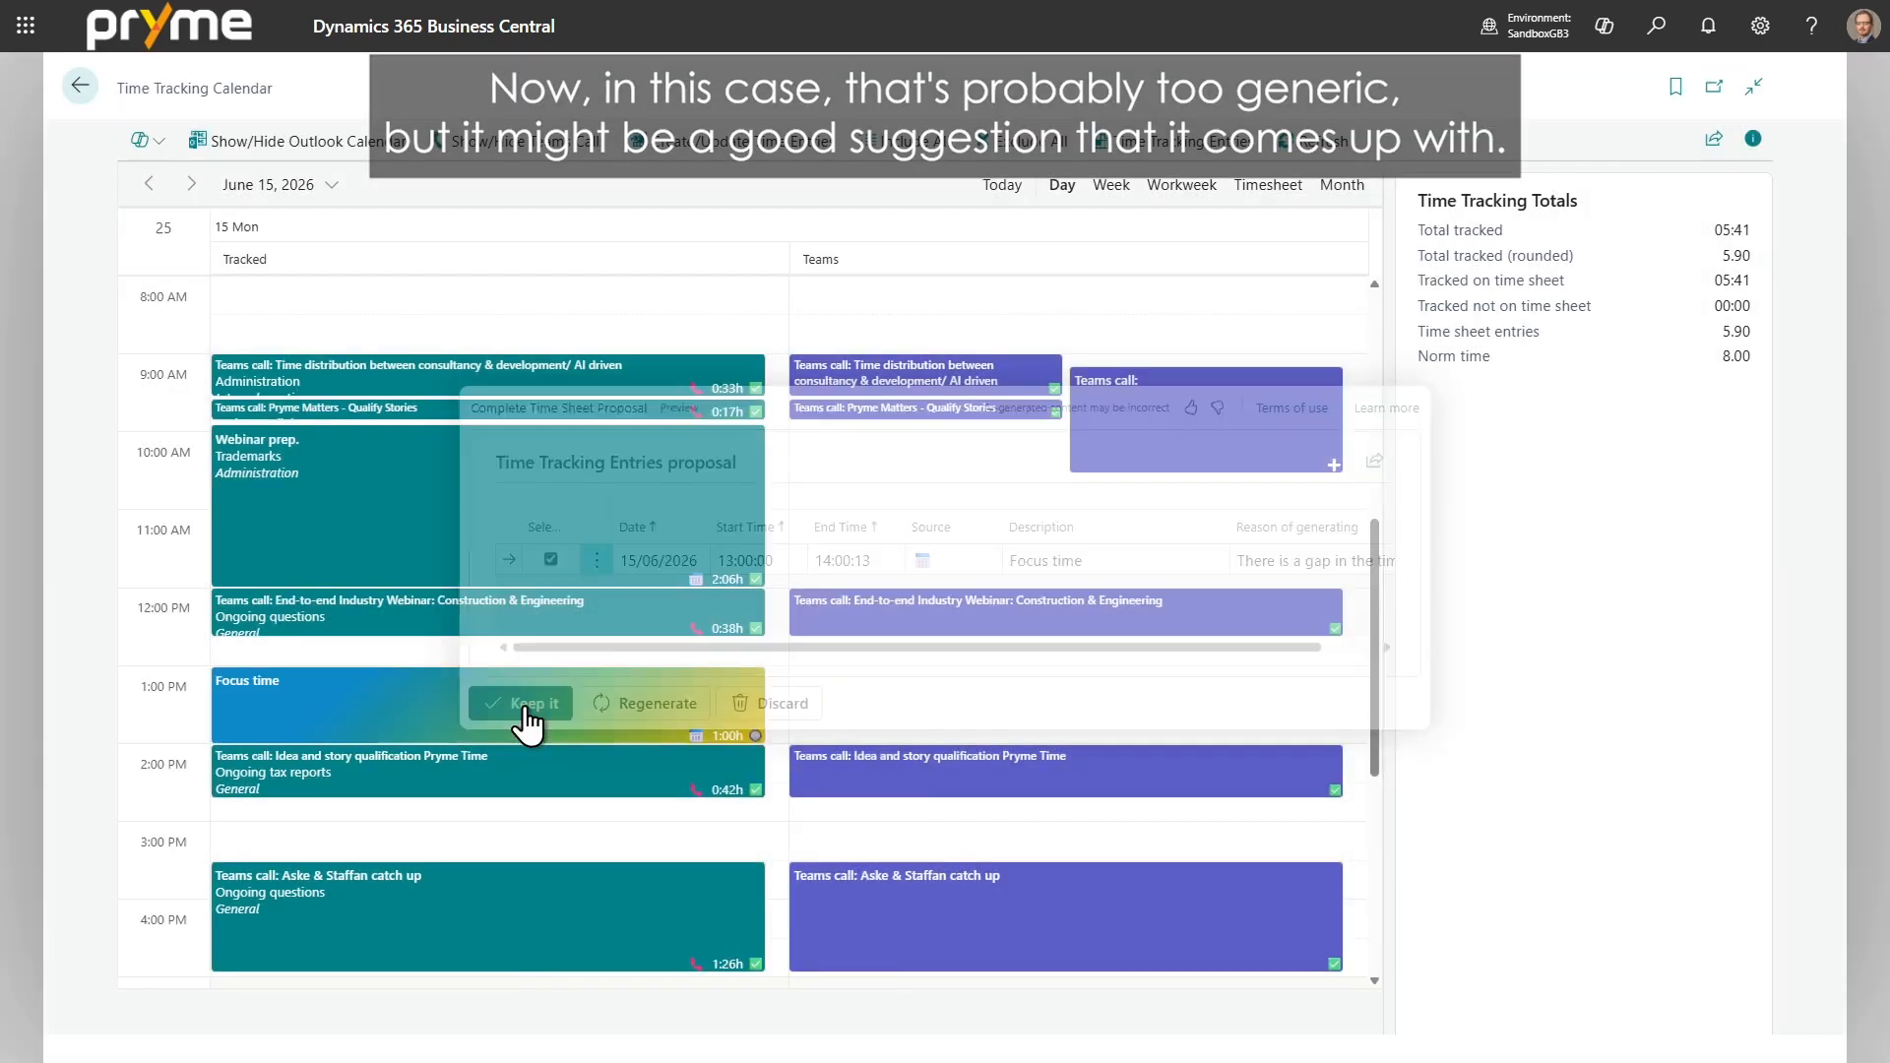
mouse_move(658, 712)
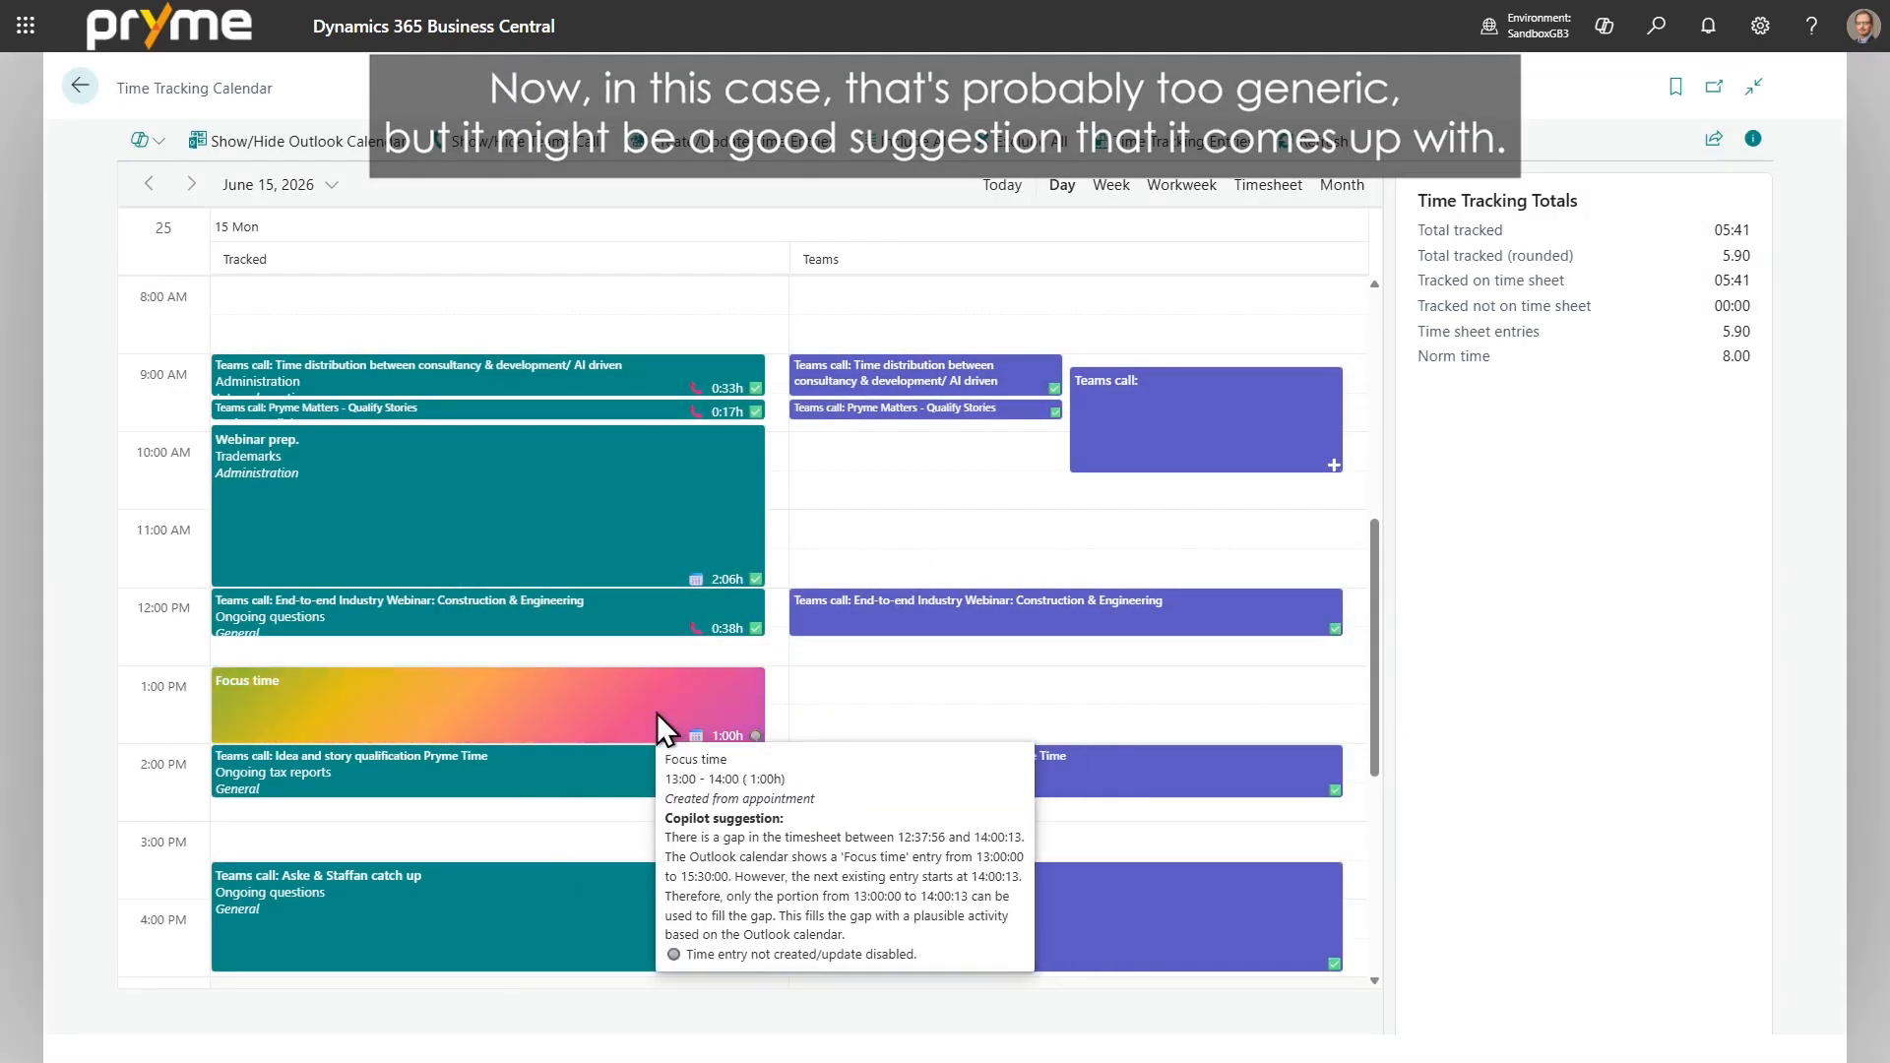
Delete the Copilot-suggested Focus time entry from June 15.
right_click(502, 699)
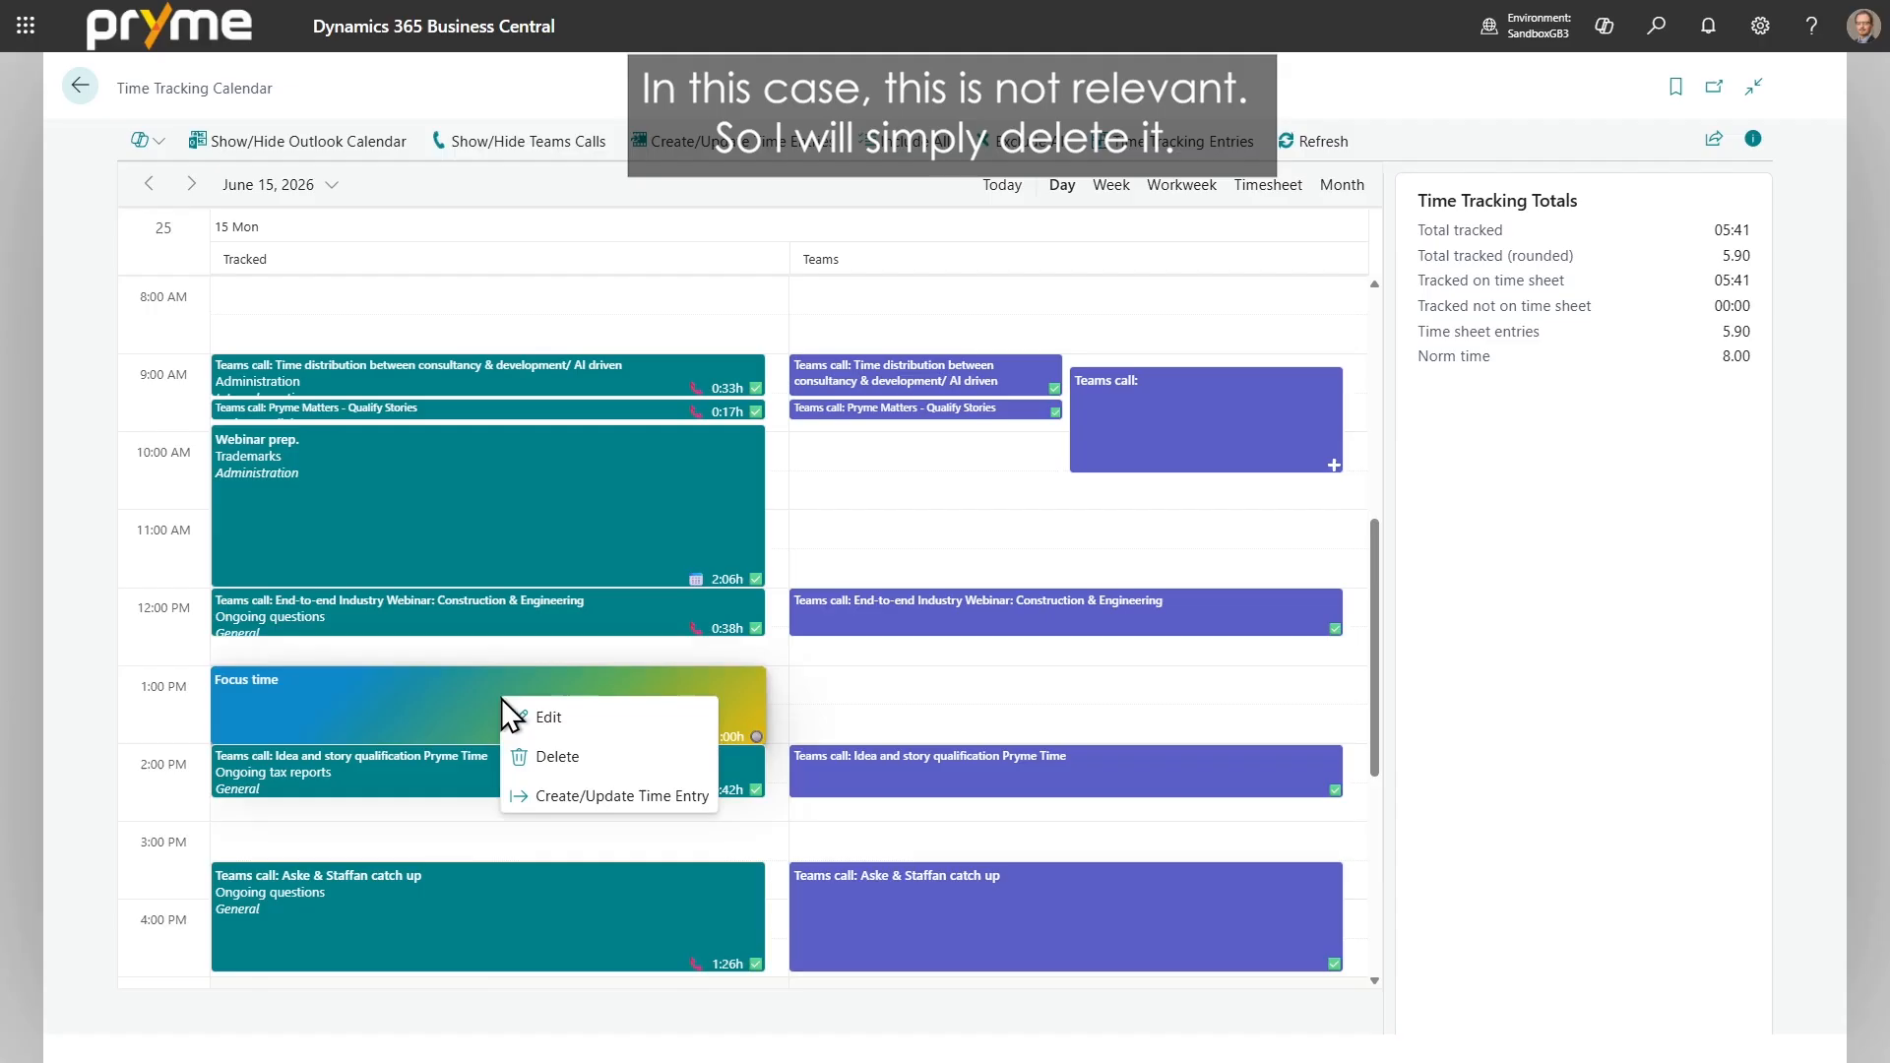
click(571, 760)
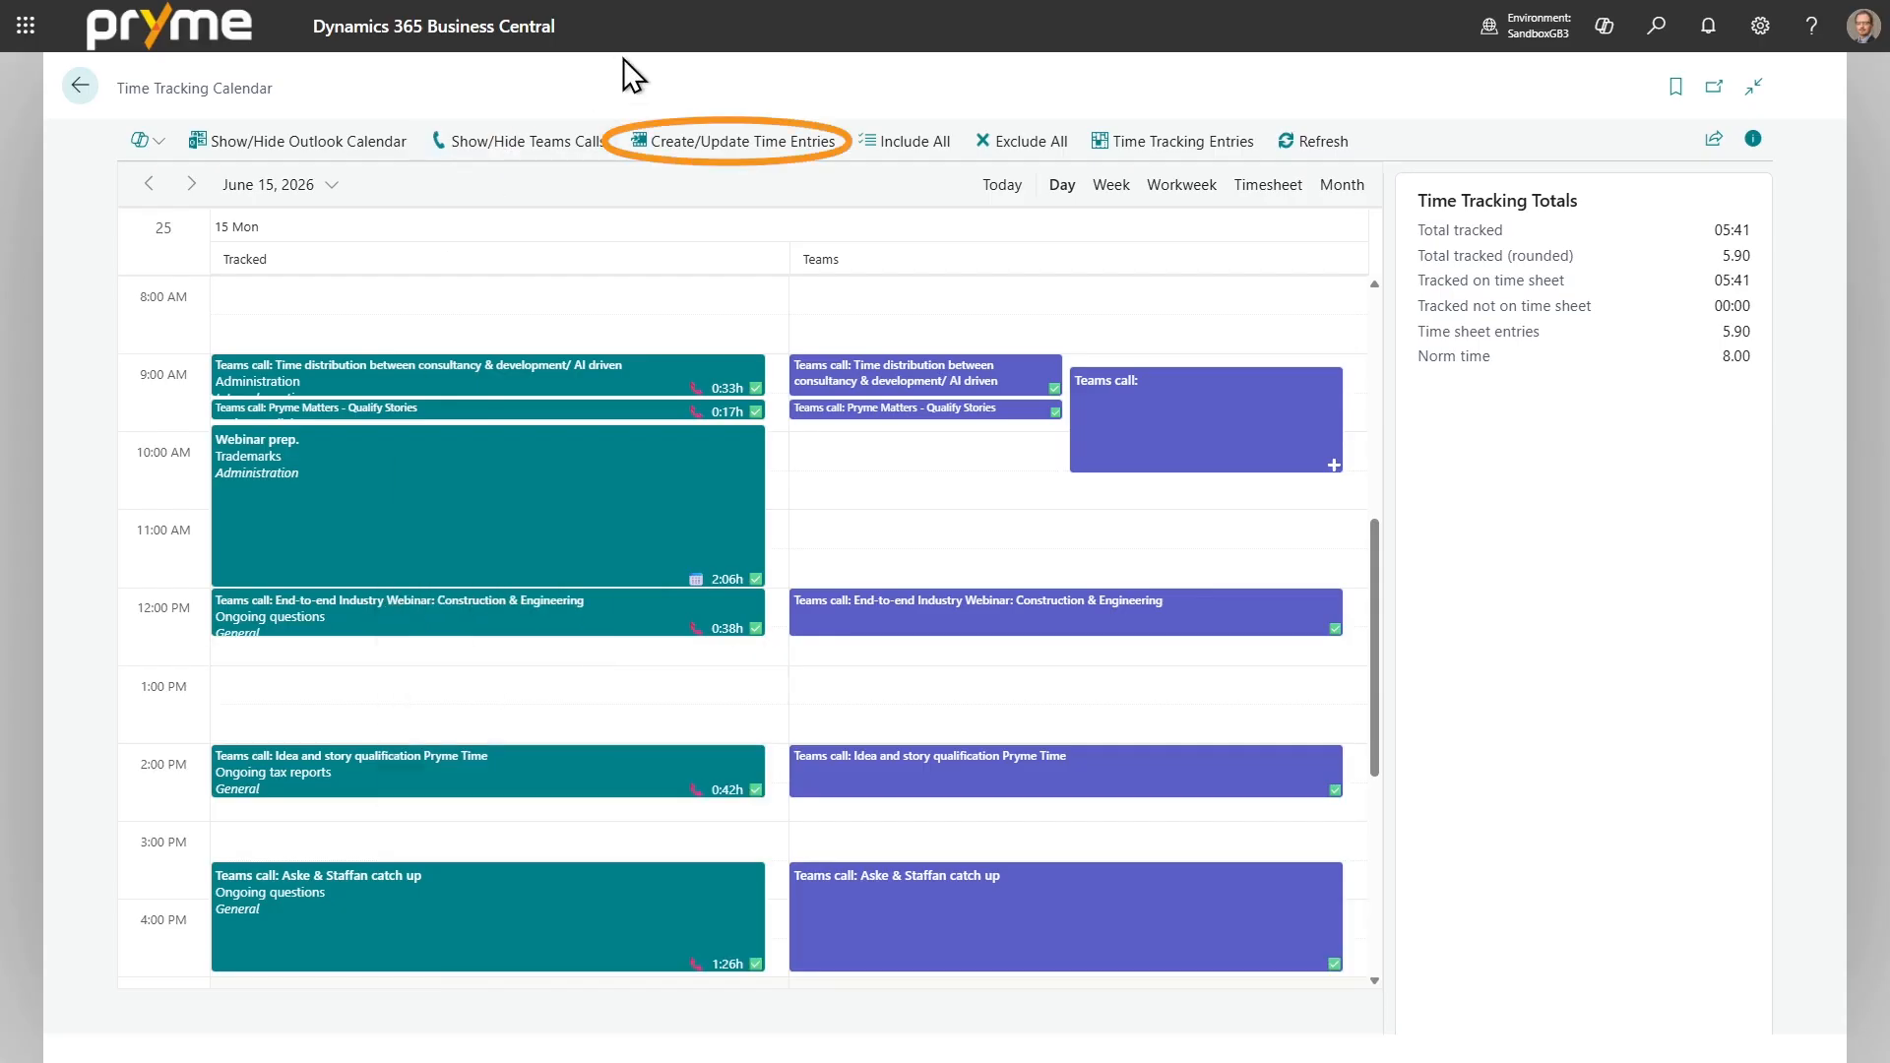
Create or update the time entries from the tracked time and return to the home page.
click(728, 148)
click(1105, 608)
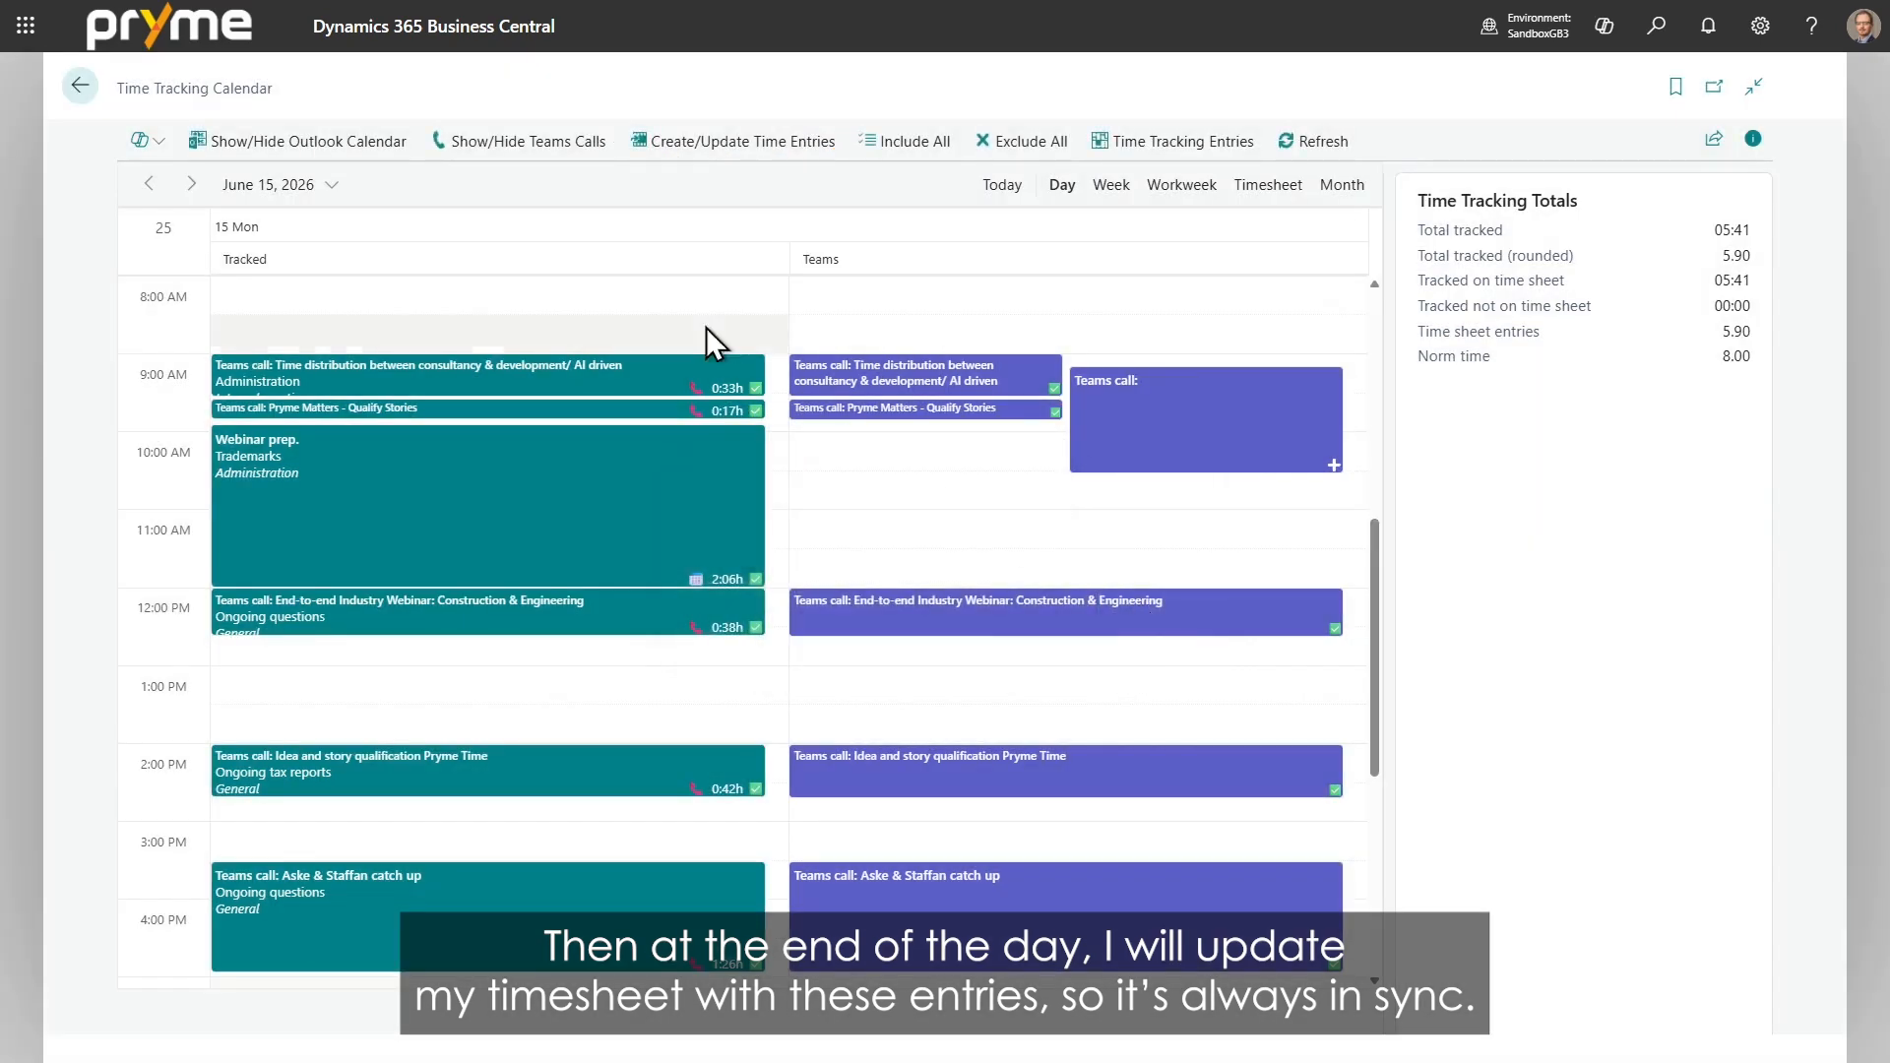
click(79, 85)
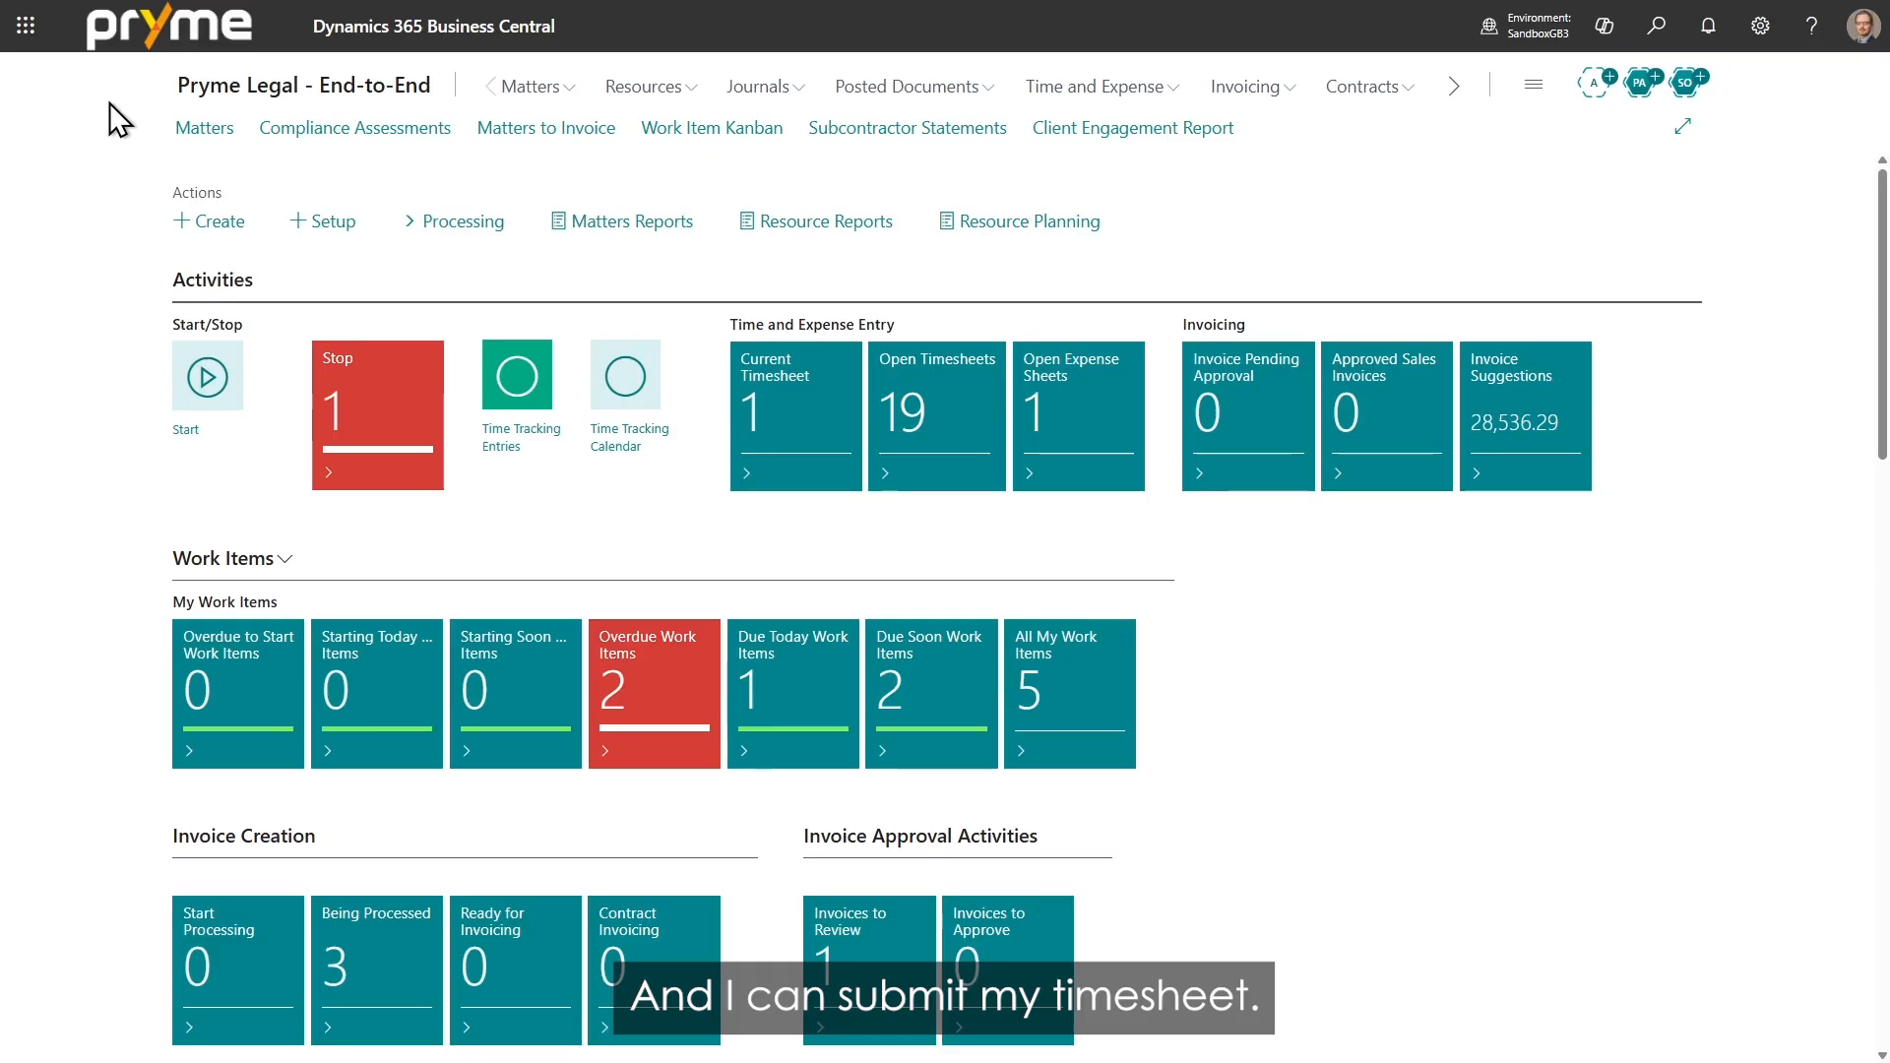
Open the current timesheet and add a Monday 15/06/2026 entry for client Trey Research with quantity 2.
click(784, 452)
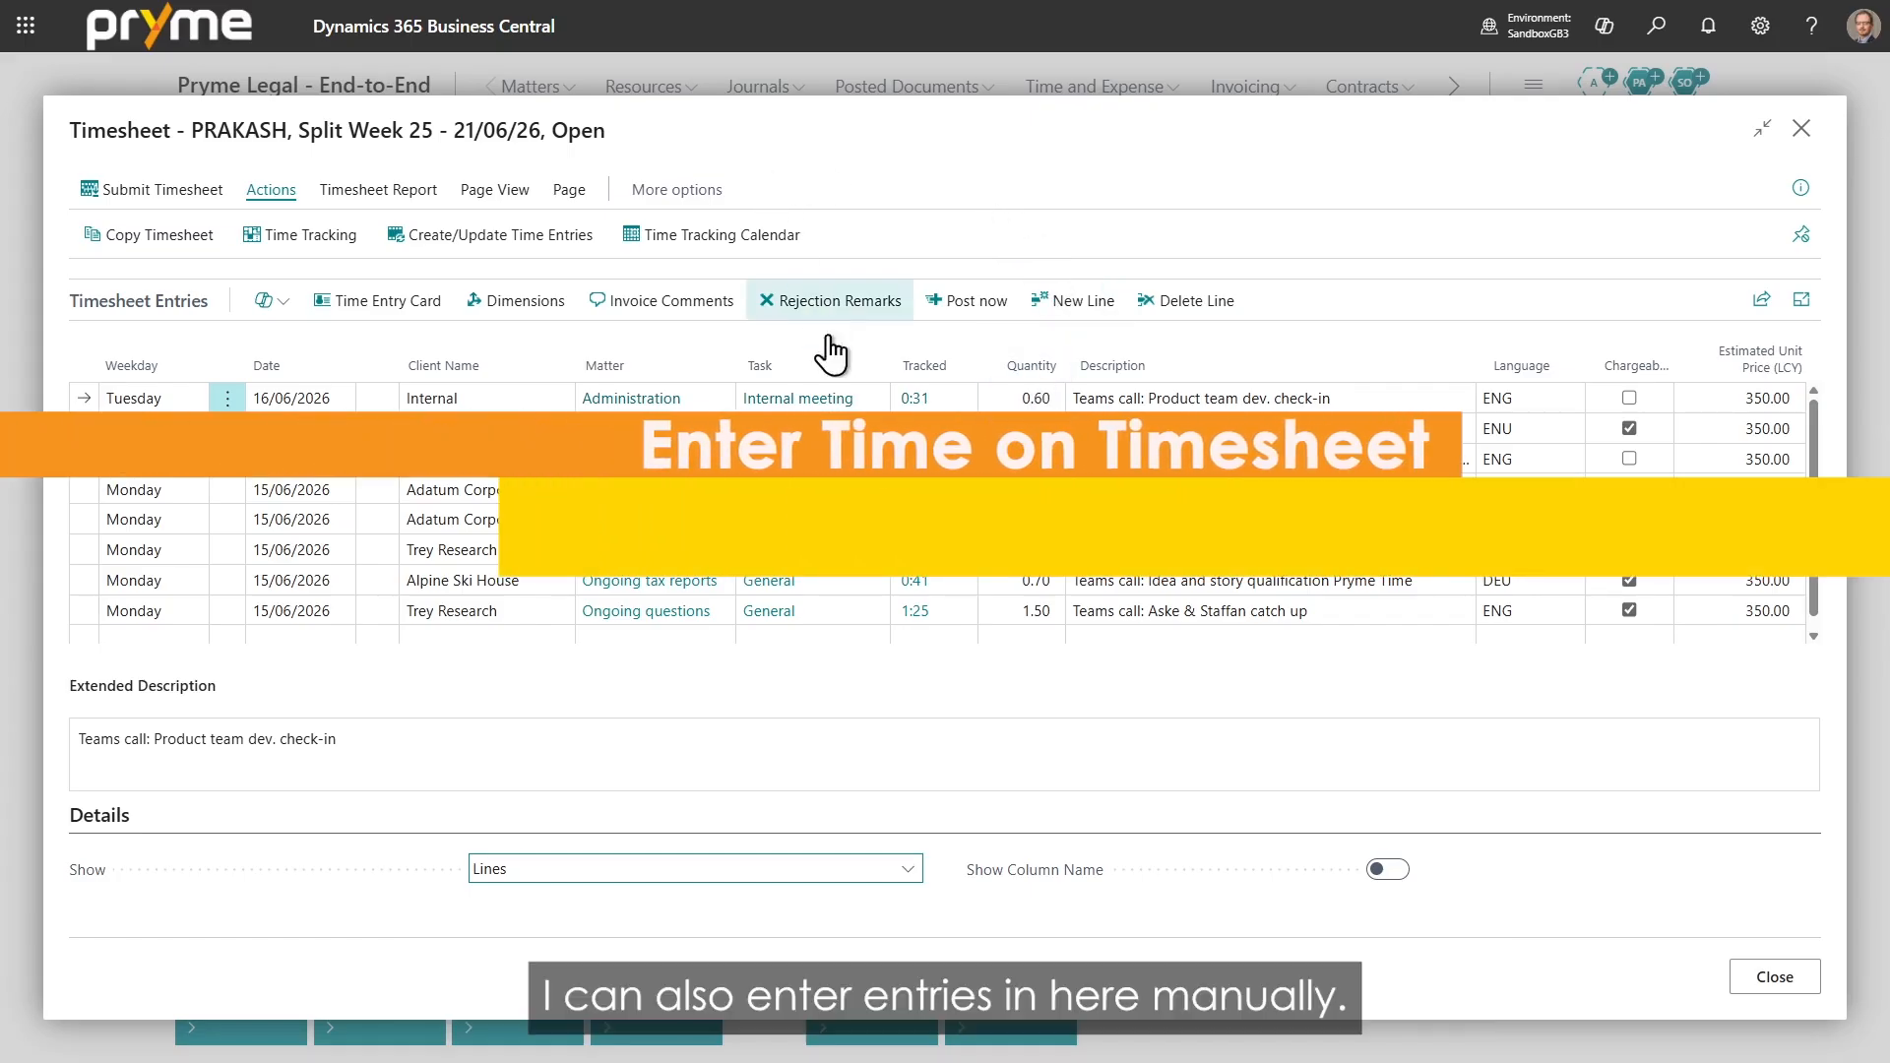
scroll(832, 493, down, 2)
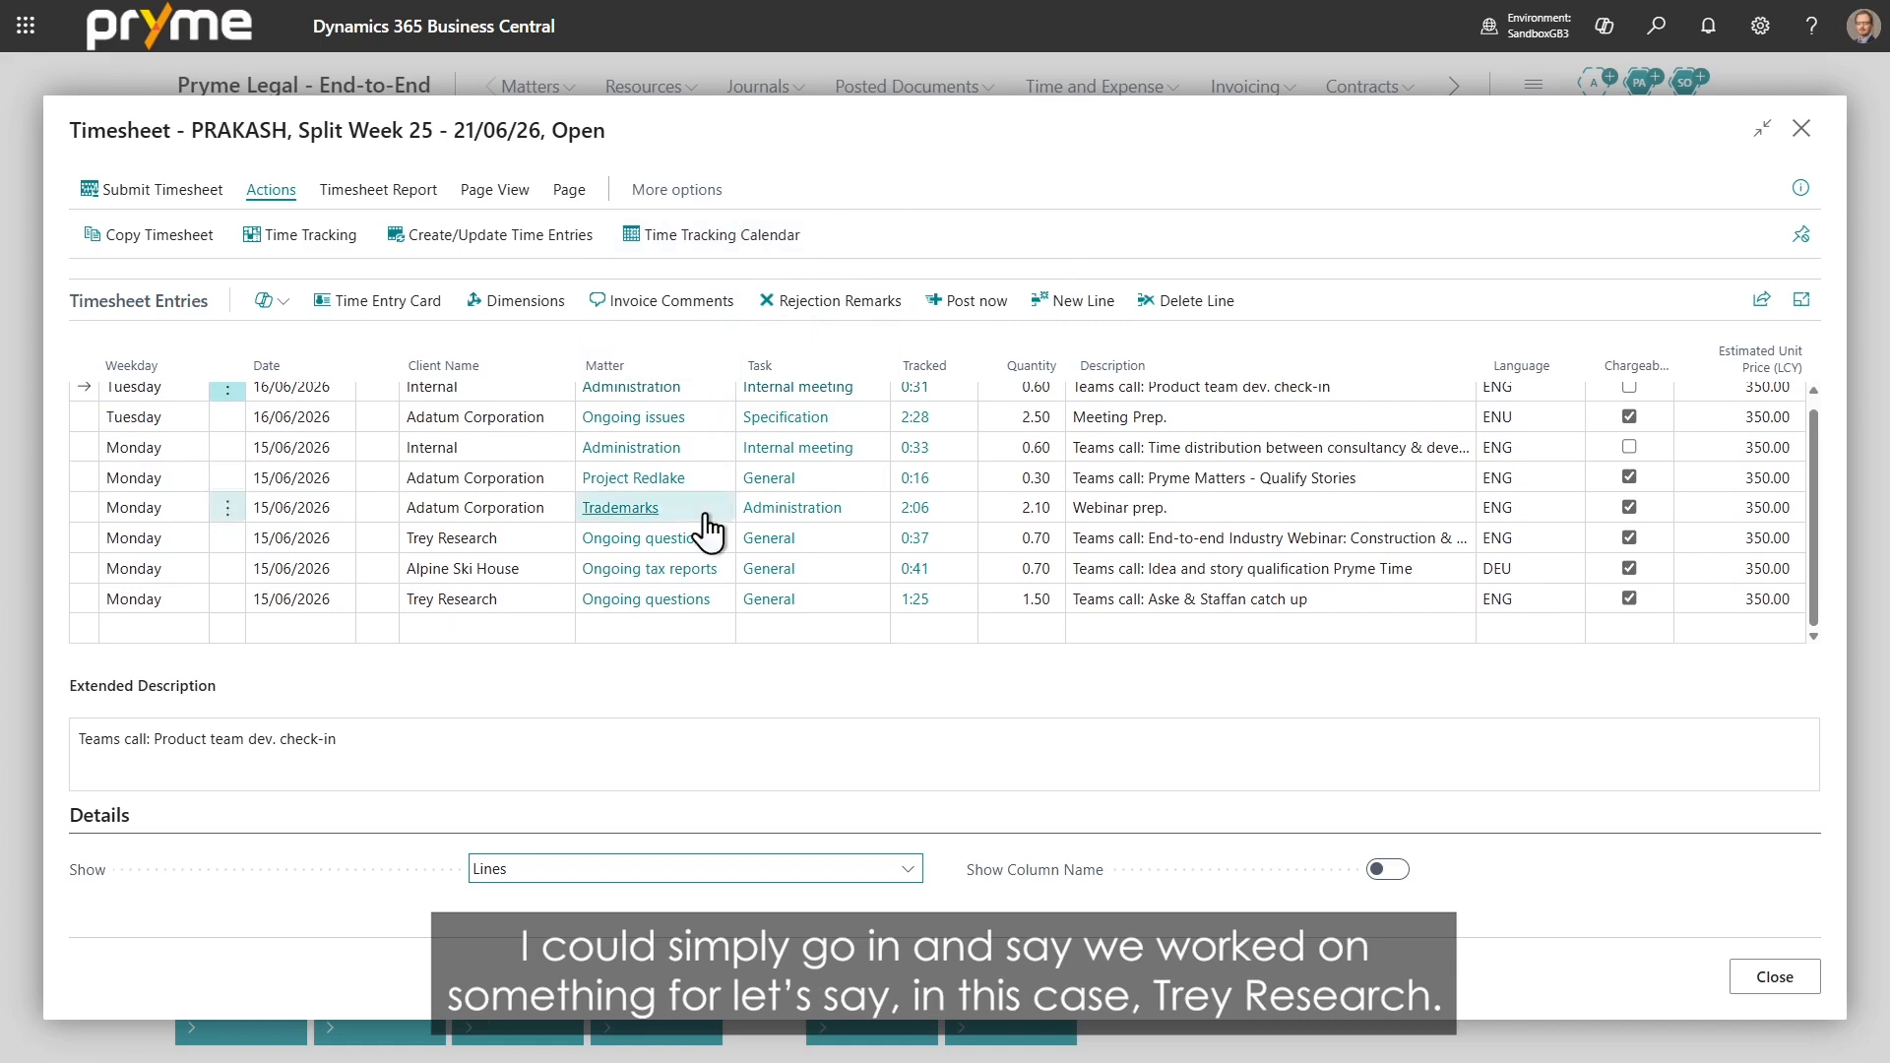
click(484, 626)
text(Trey Research)
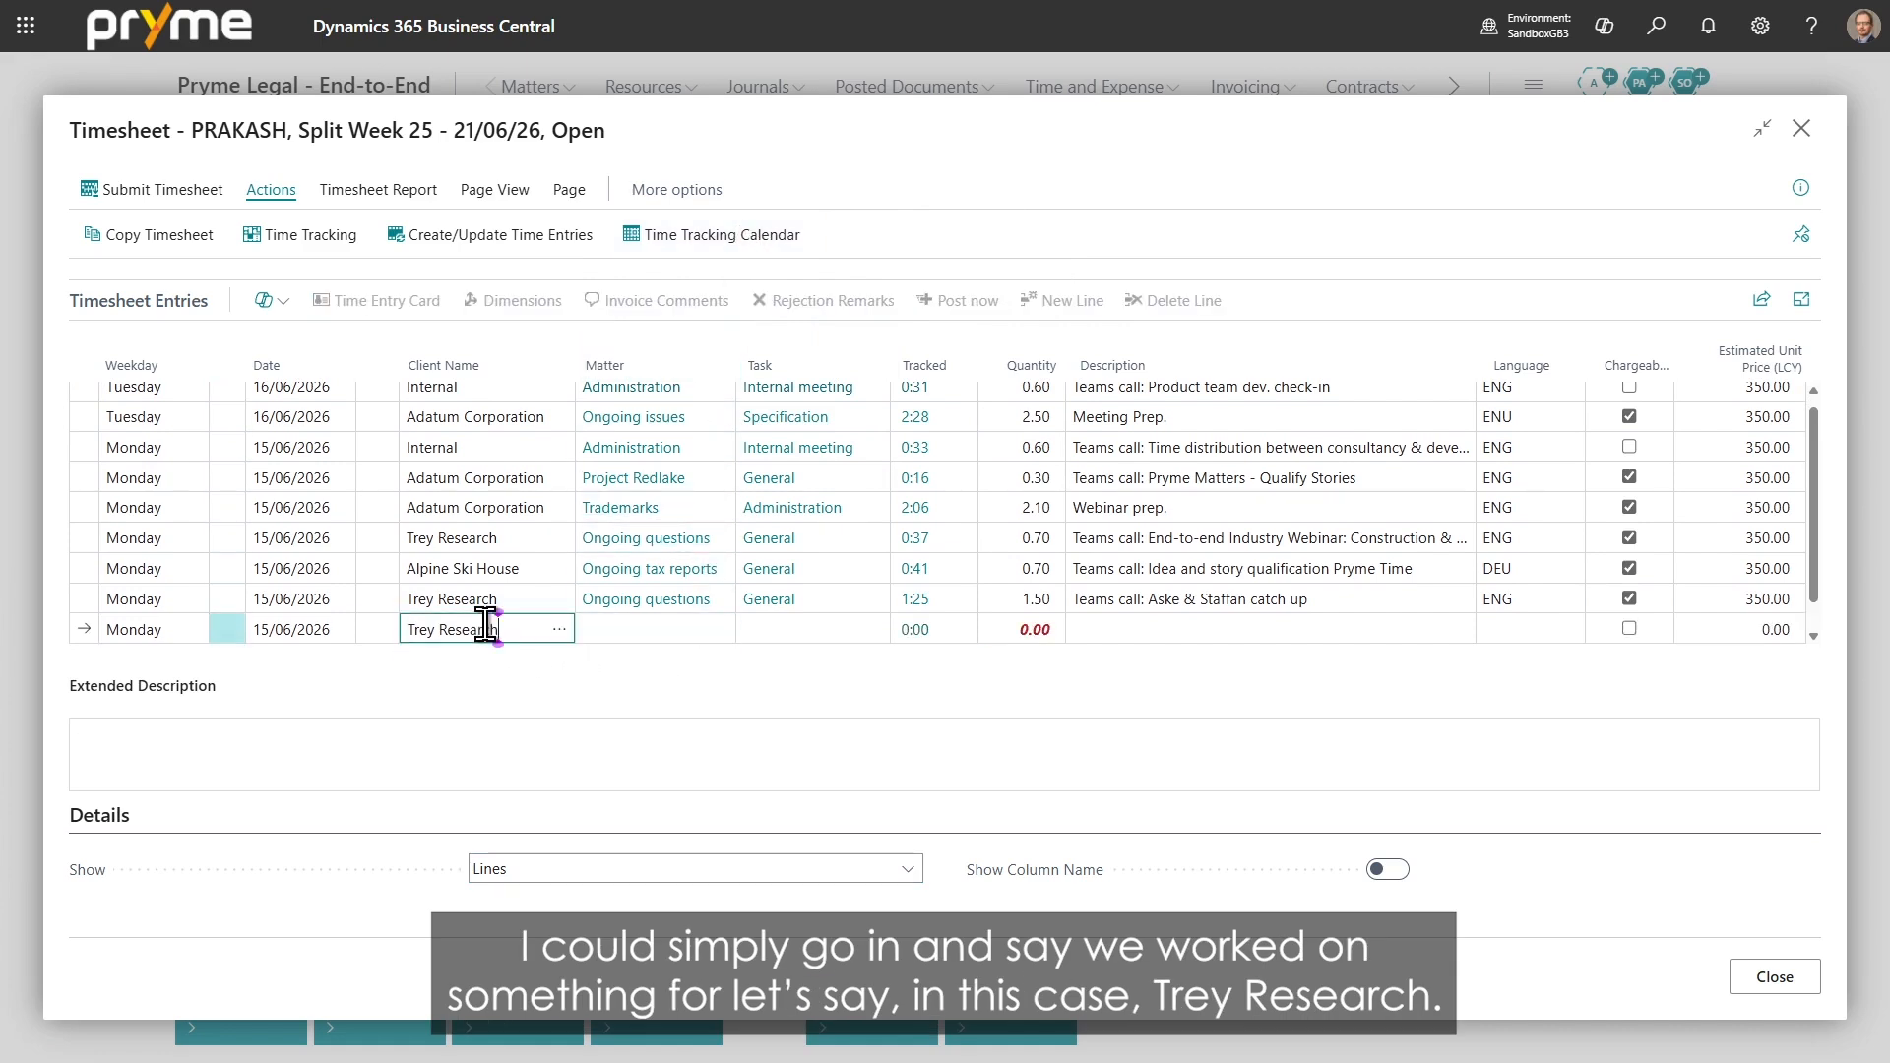
key(Return)
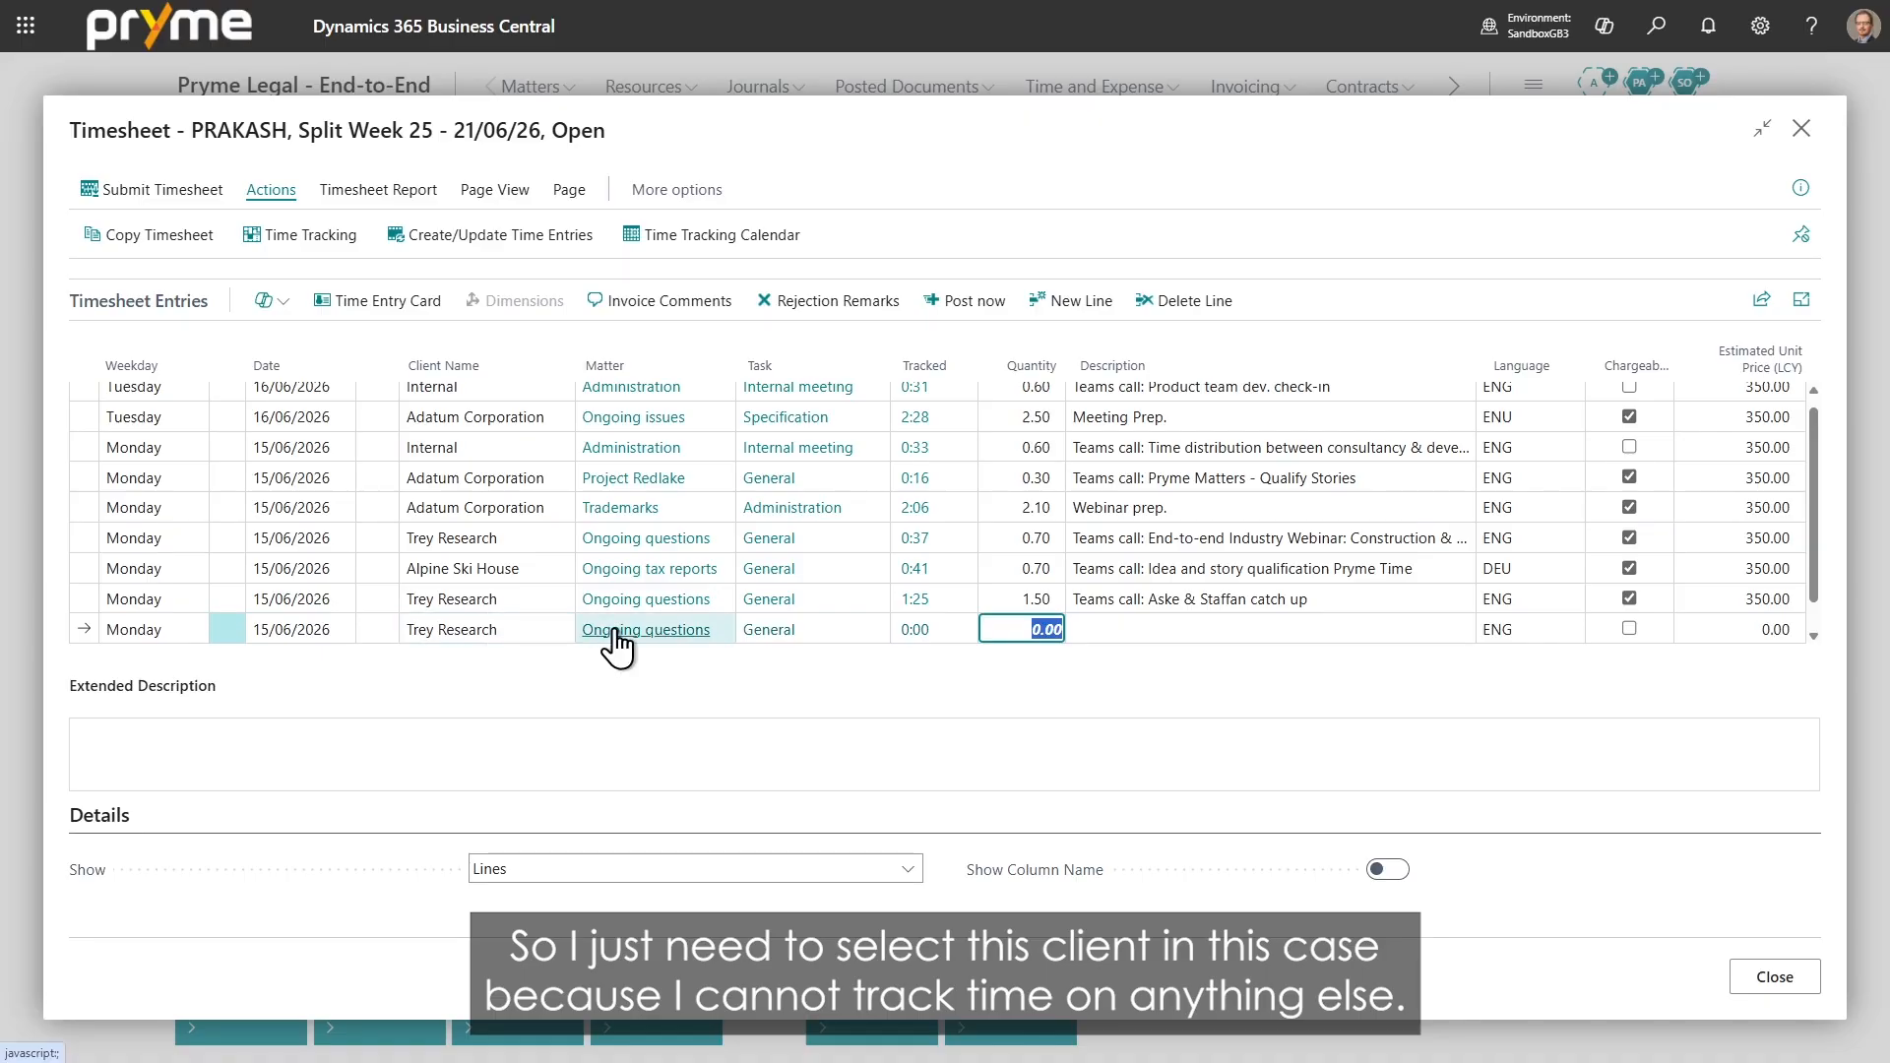
text(2)
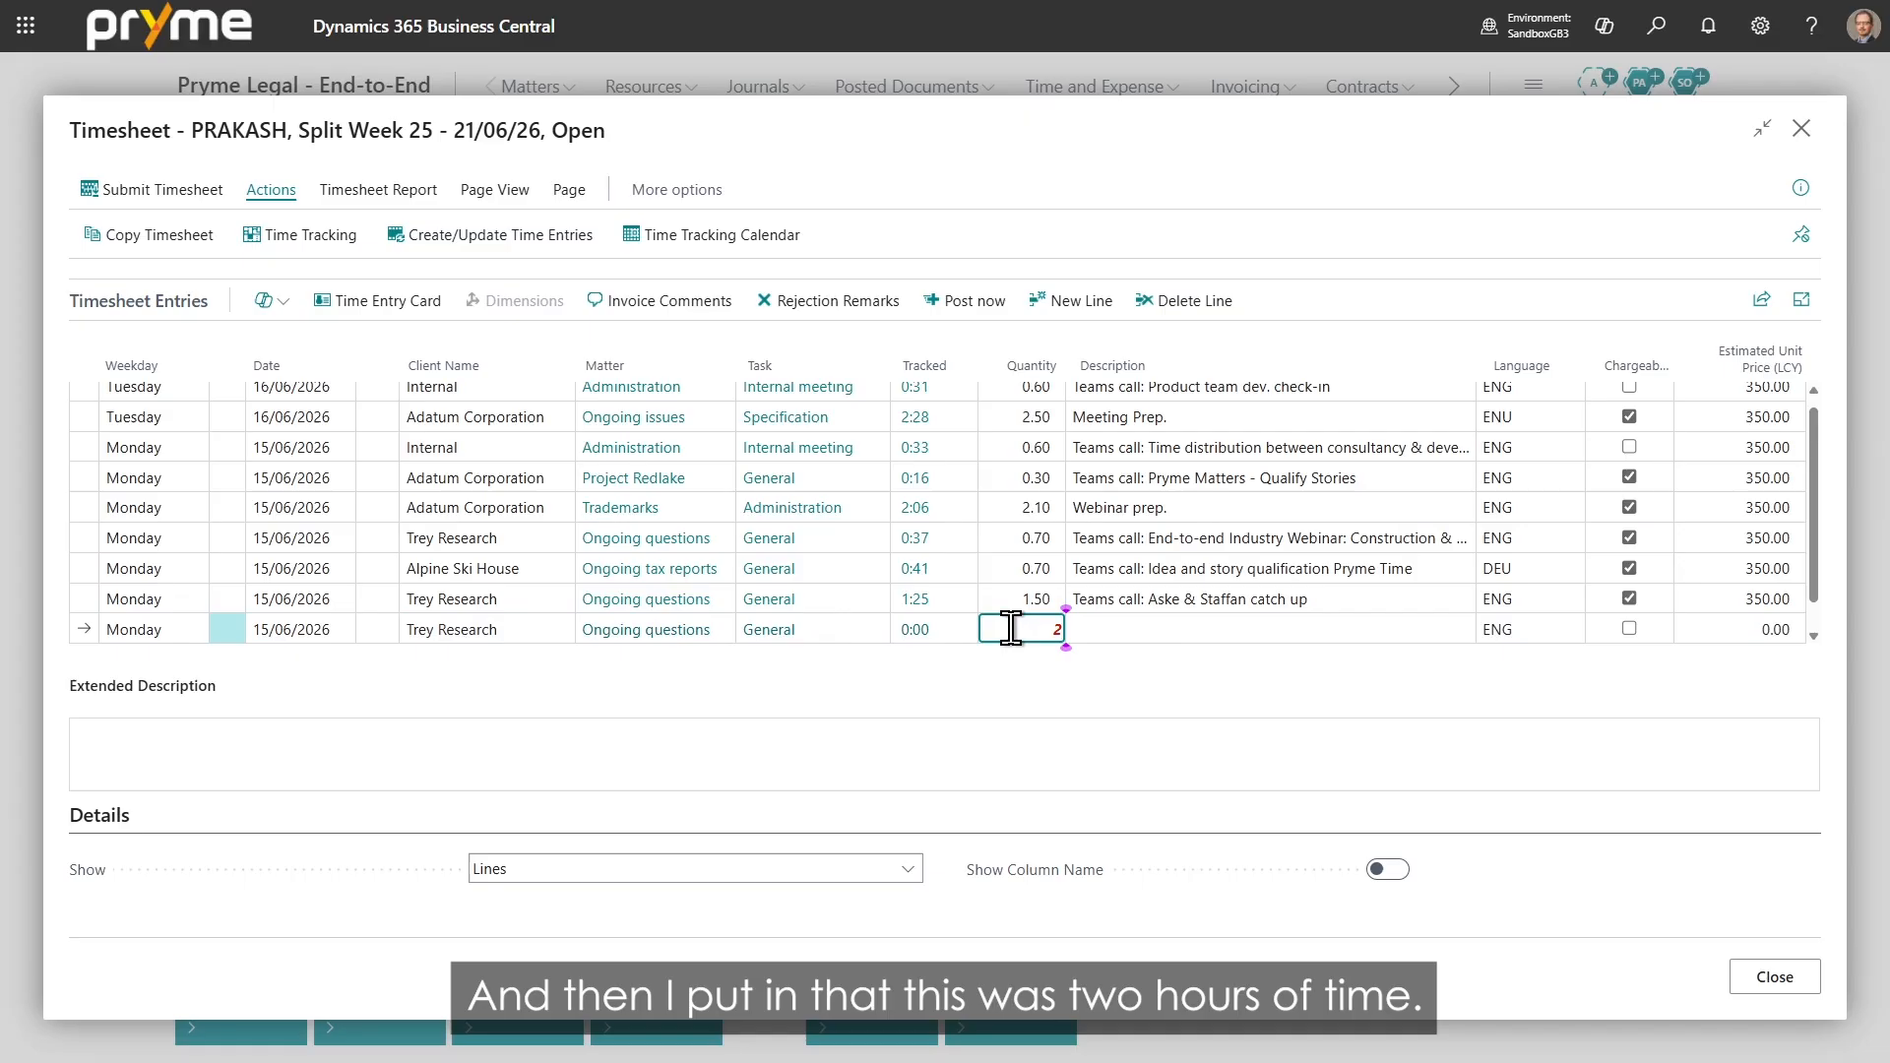
key(Tab)
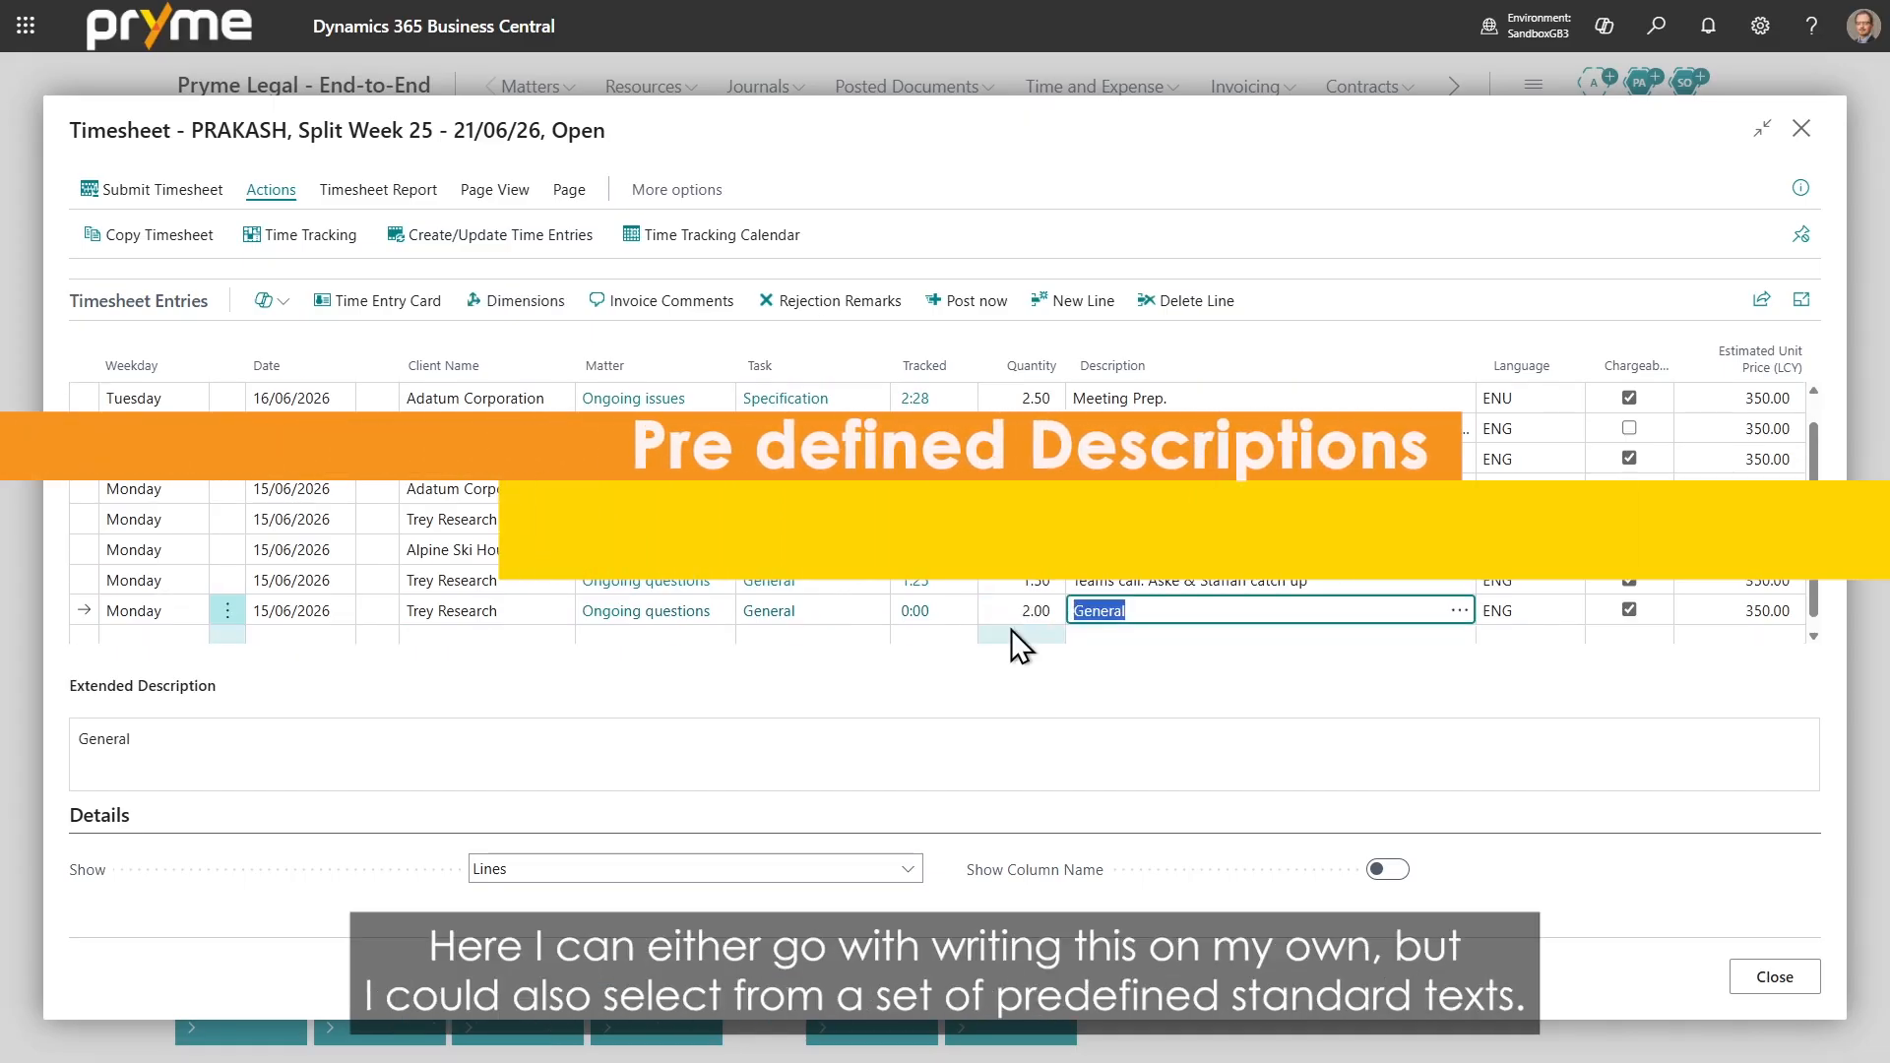
Fill the new entry's description from the AGREE standard text and complete the extended description with the name of the discussion partner.
click(1459, 610)
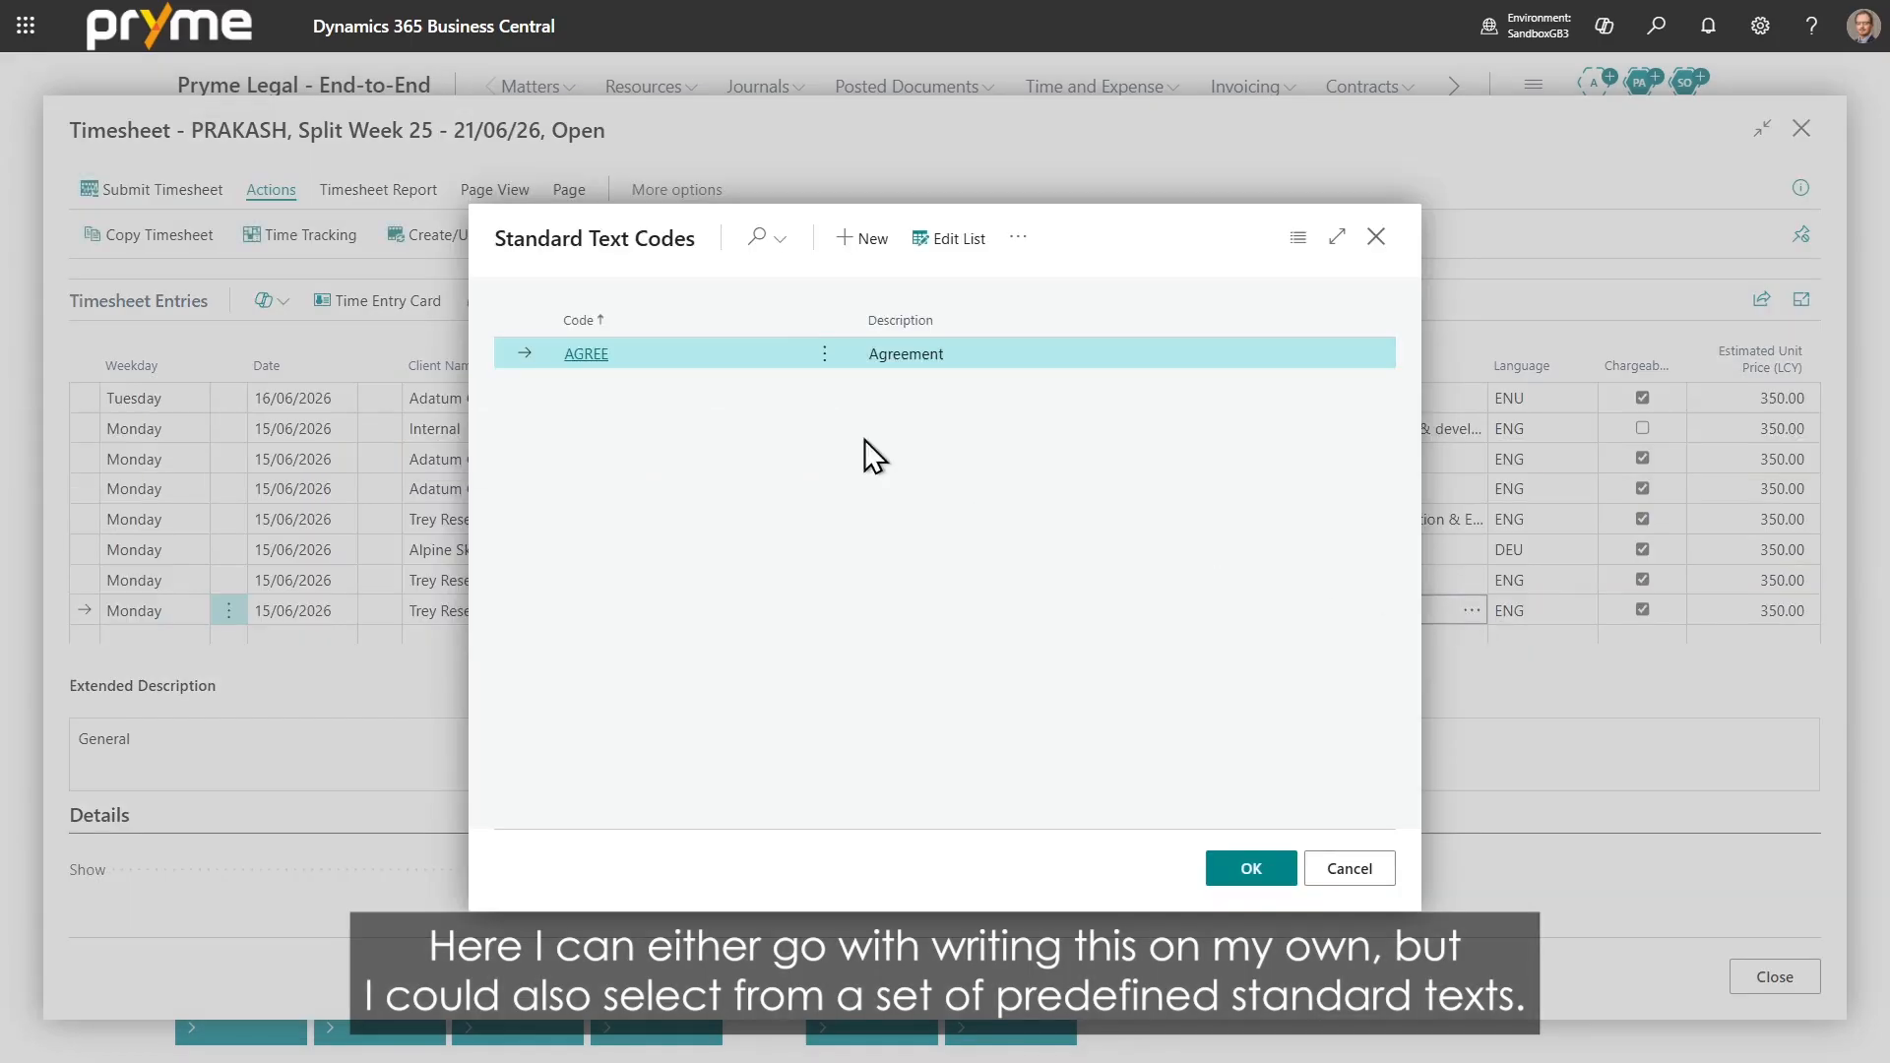
click(606, 356)
click(399, 750)
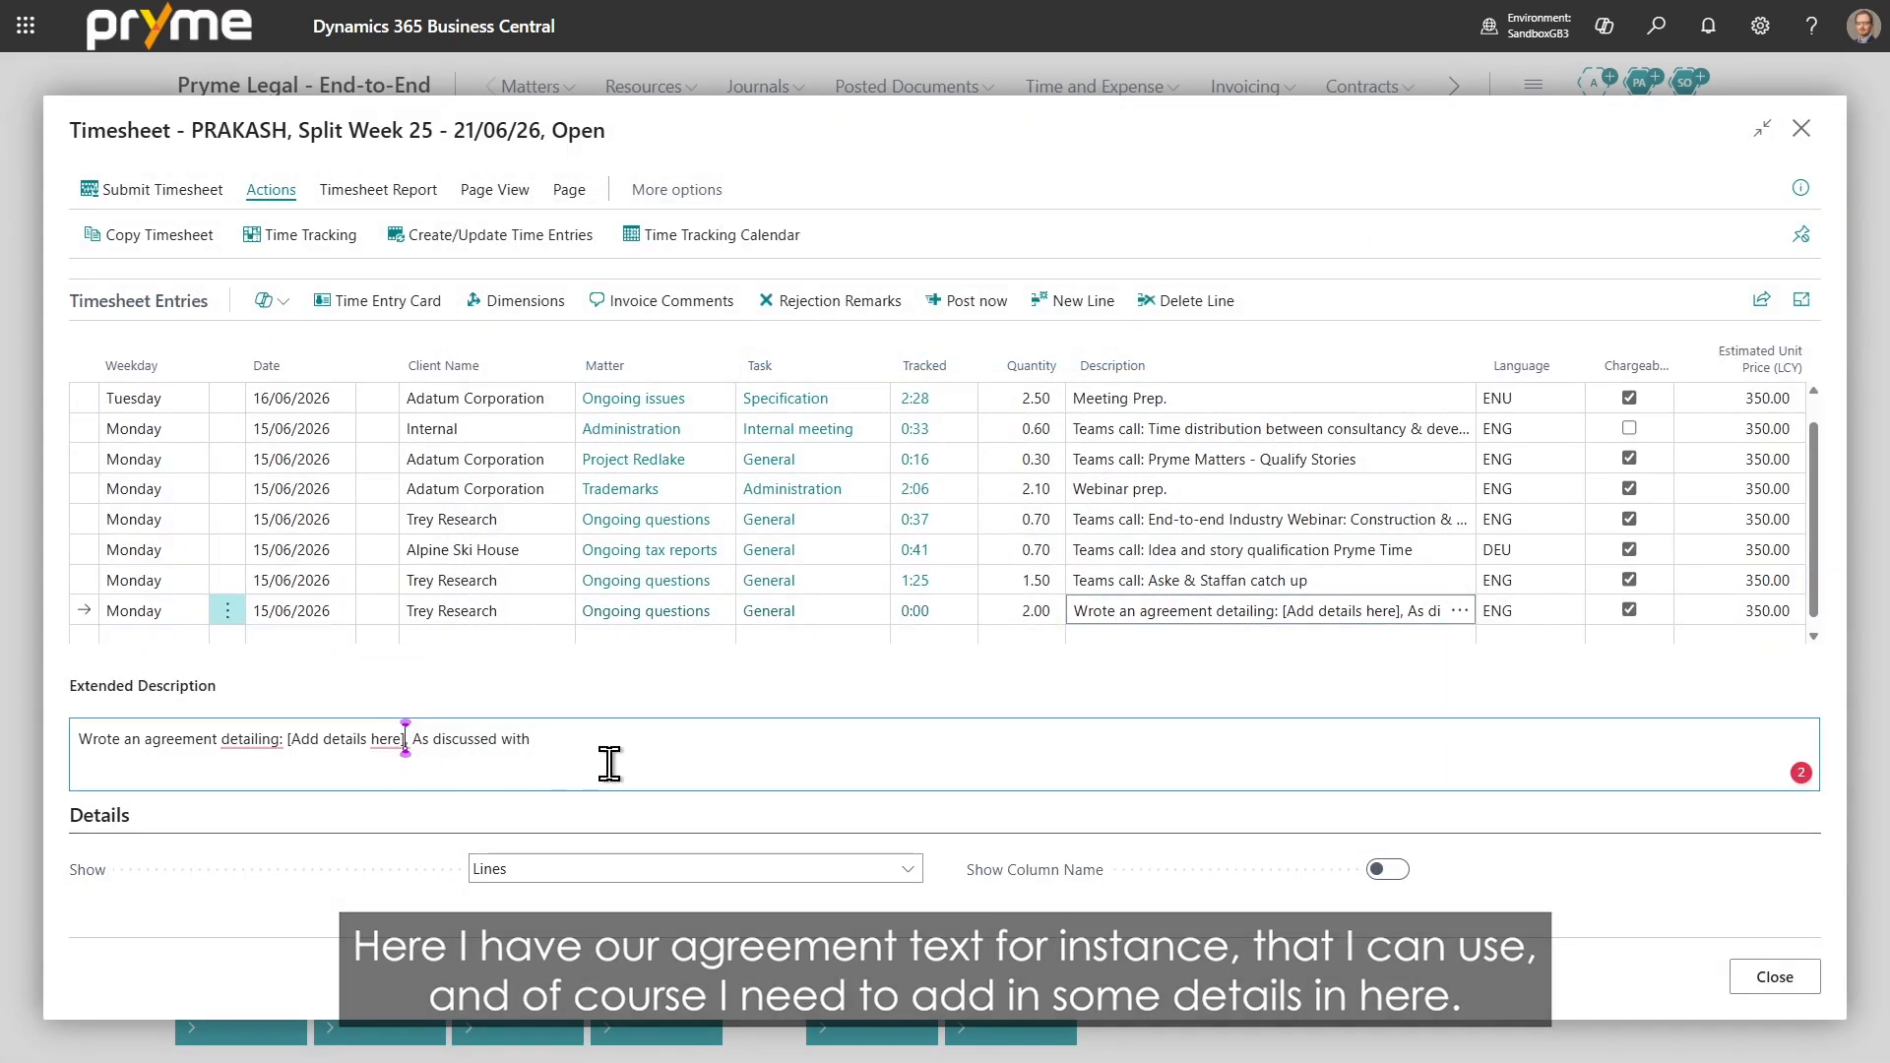
click(549, 739)
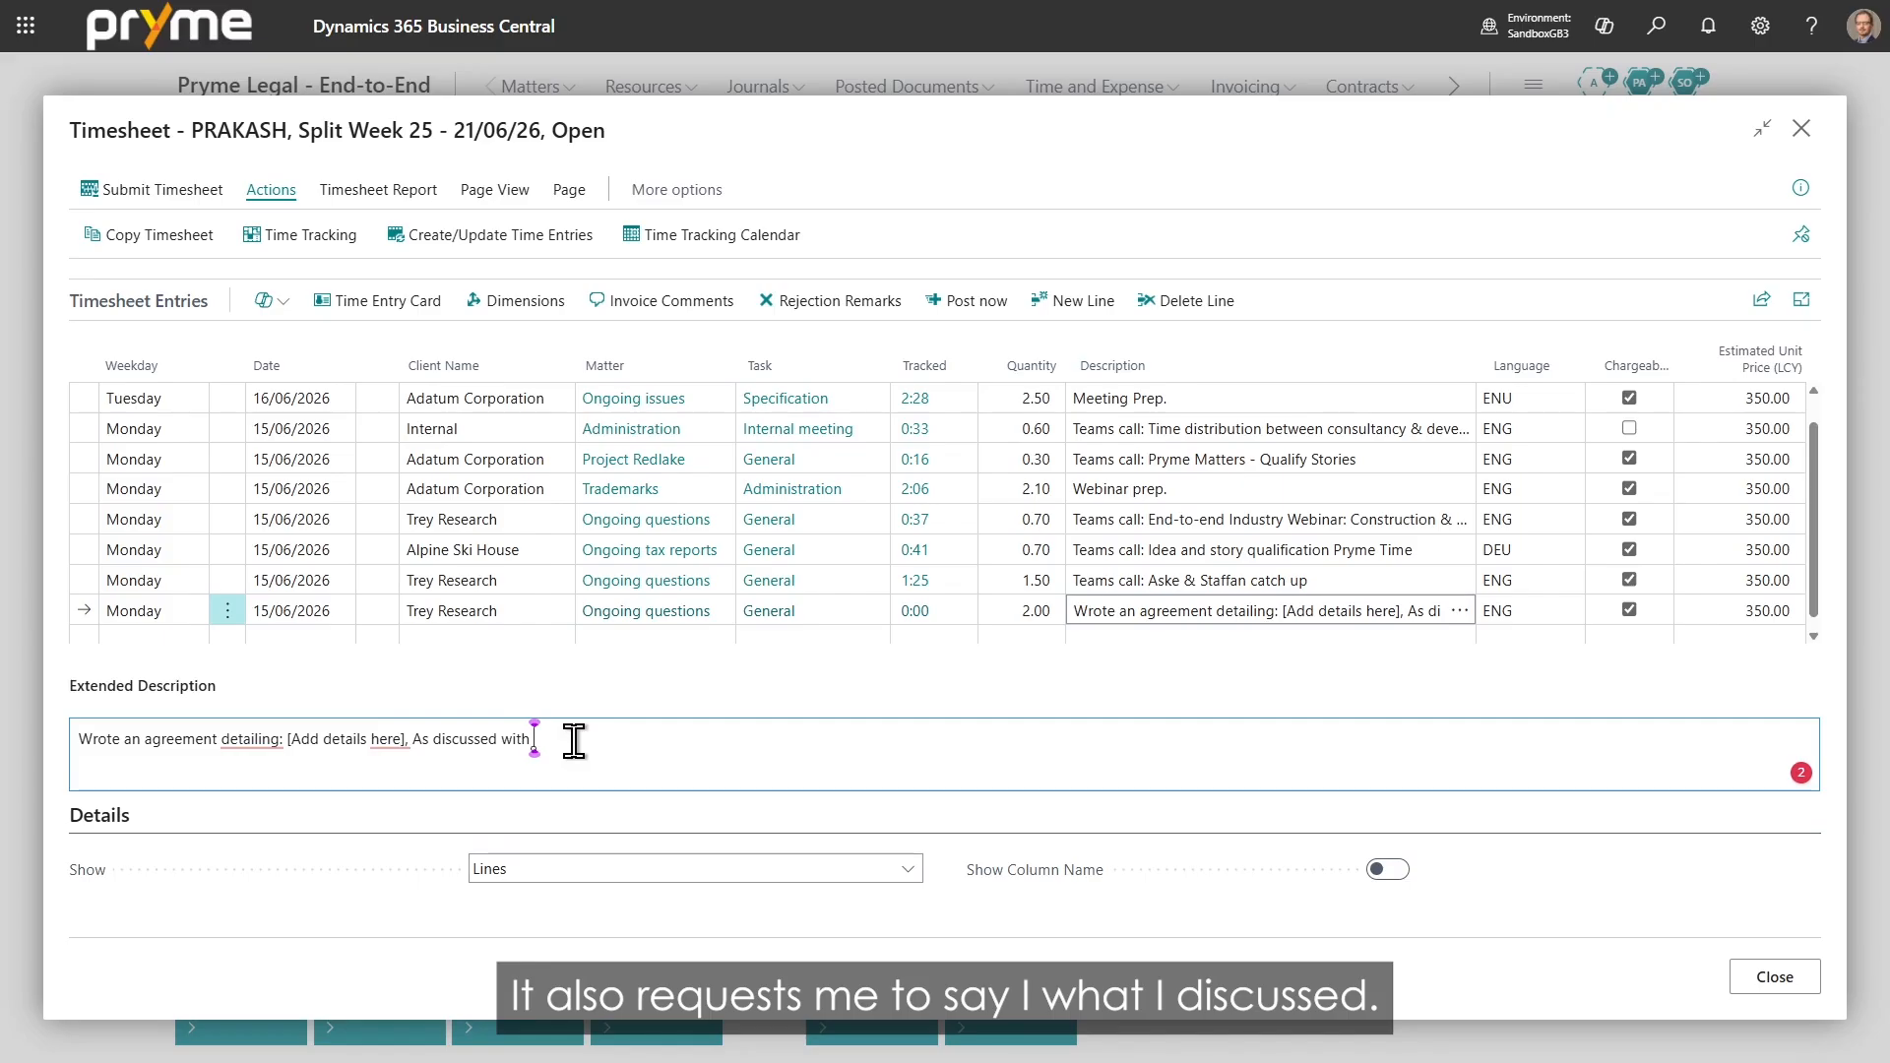
text(John)
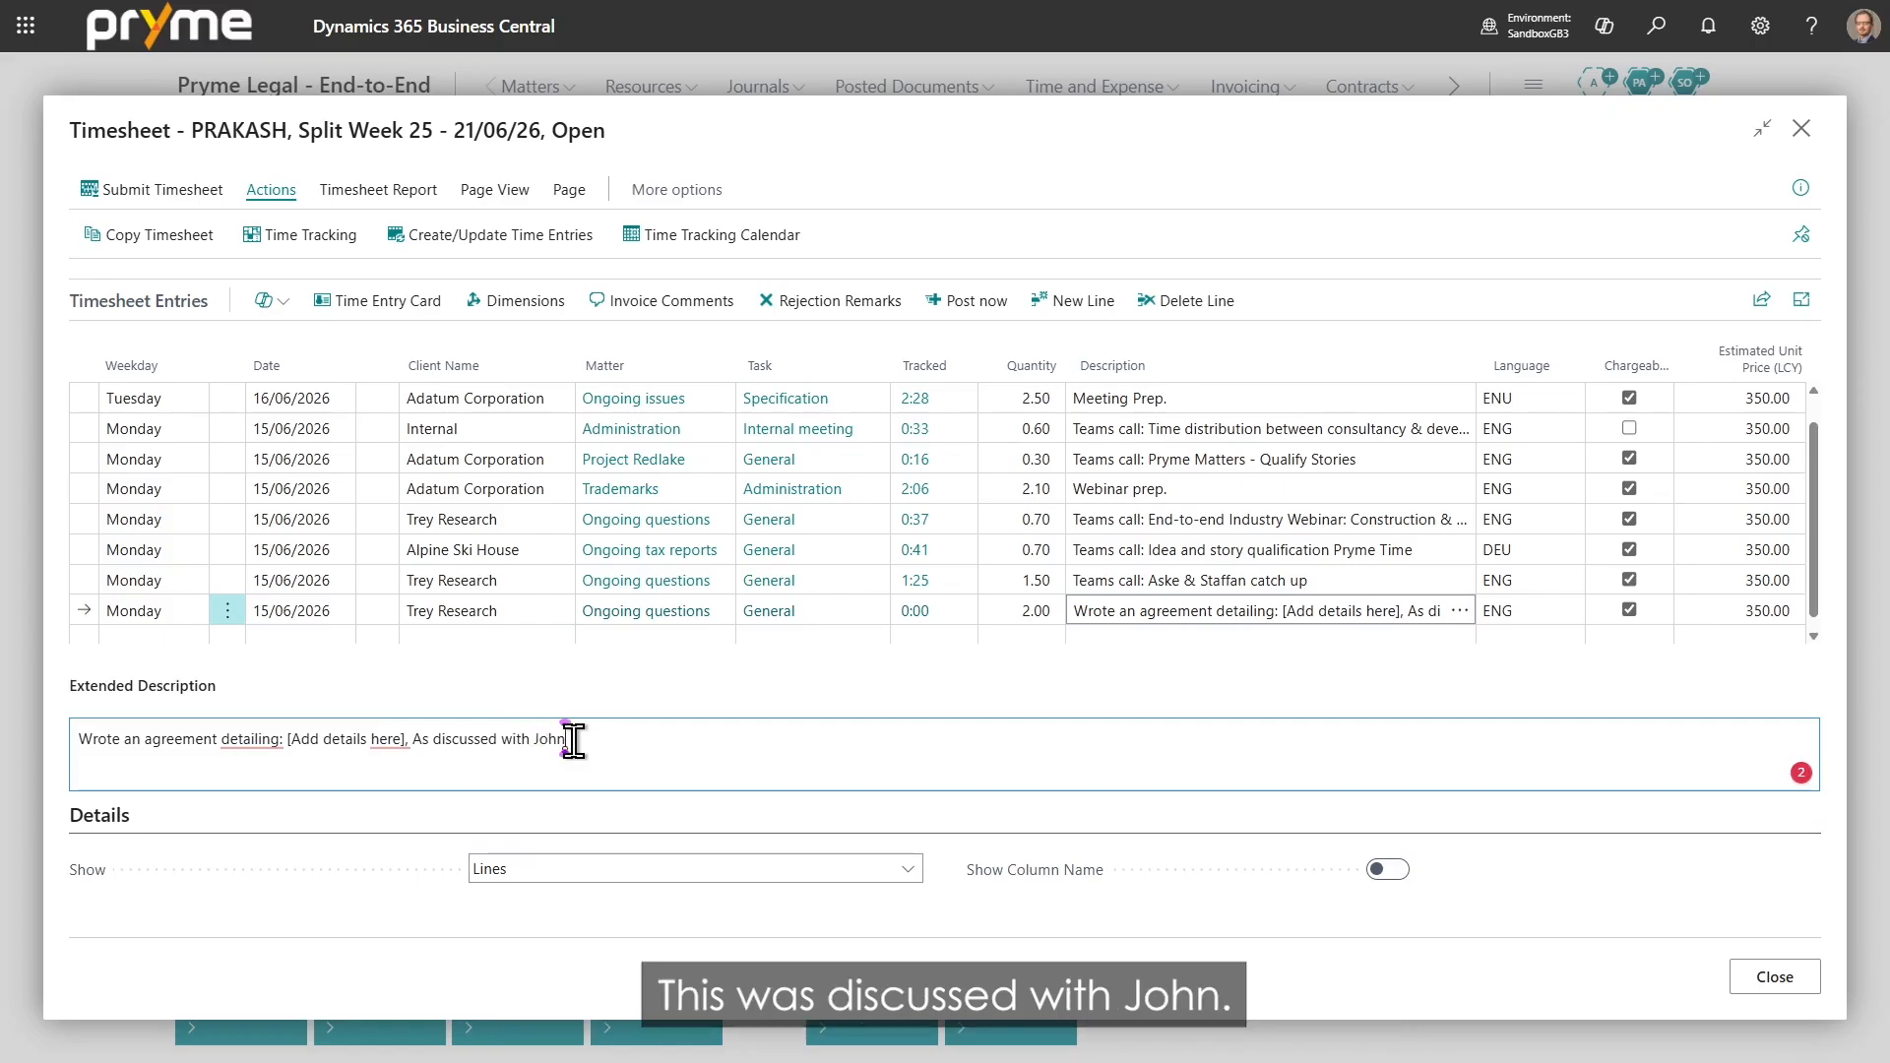
Have Copilot improve the "Webinar prep." description on the Adatum Corporation Trademarks entry and keep its proposal.
click(1176, 586)
key(Up)
key(Up)
key(Up)
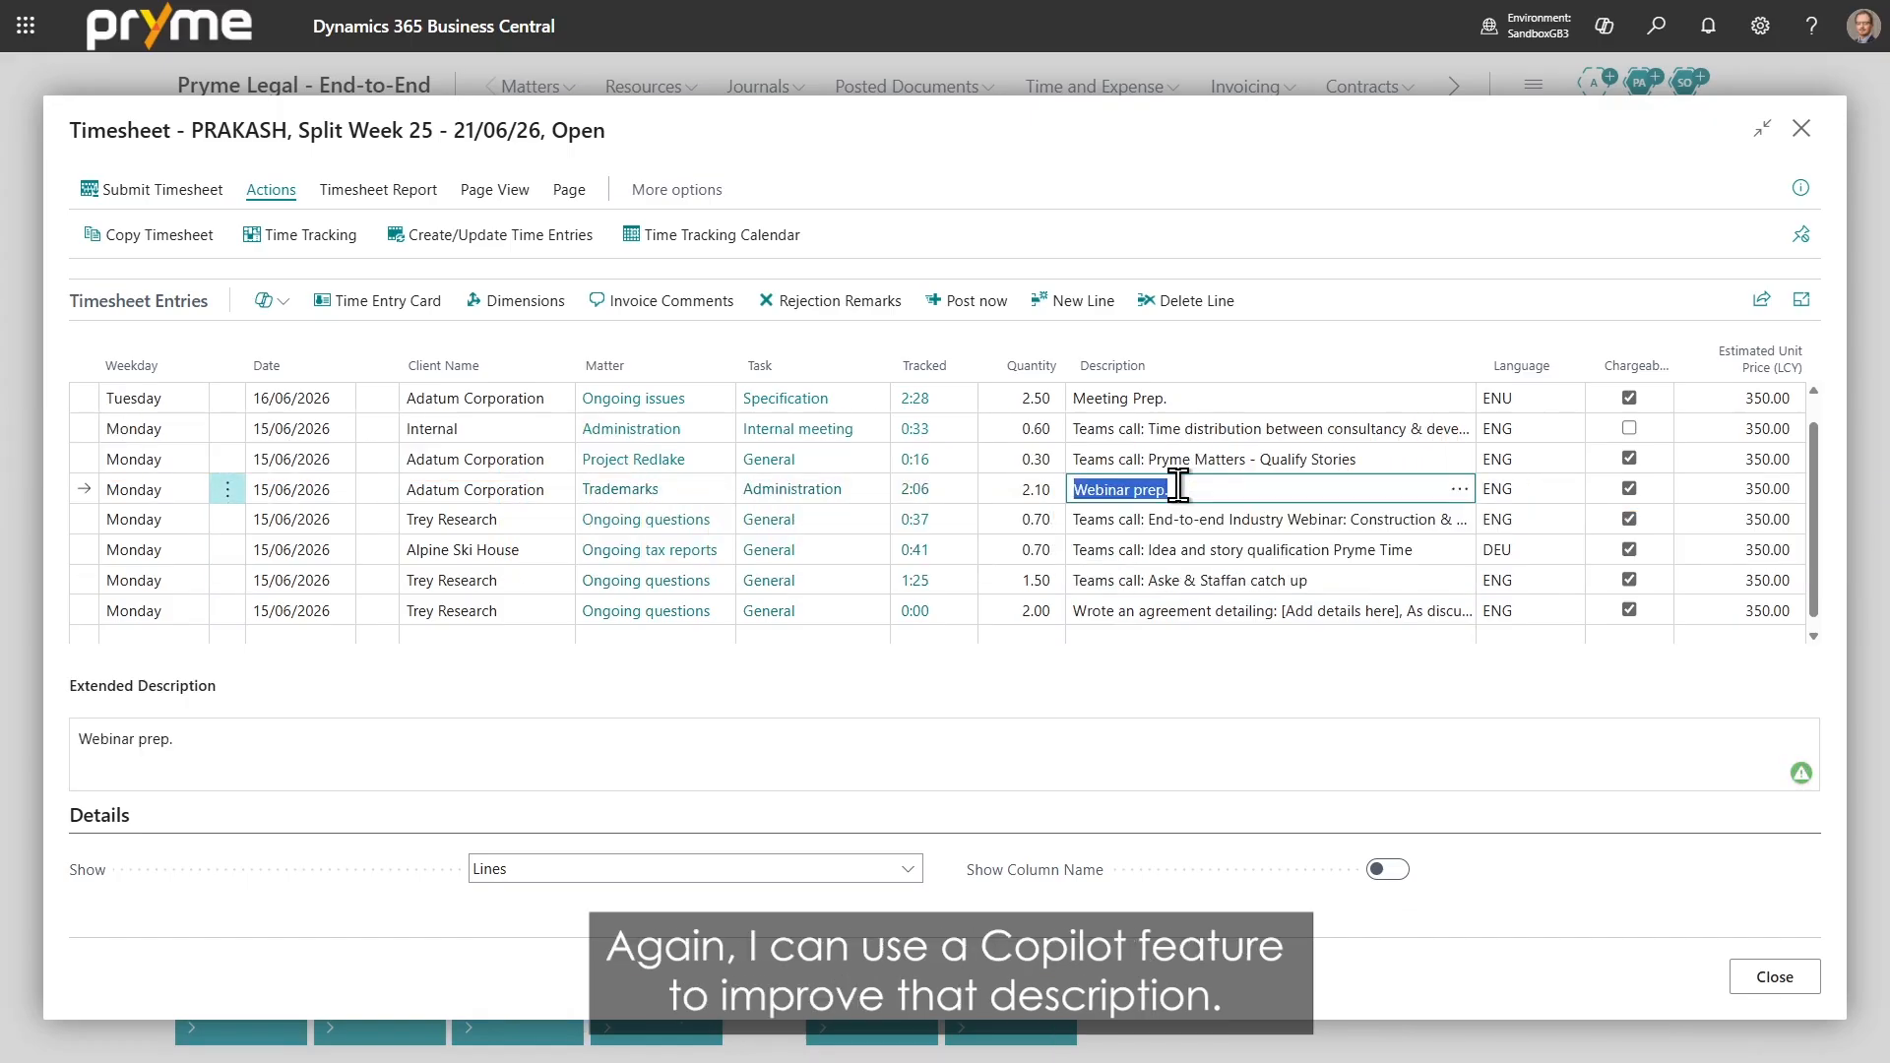
click(264, 300)
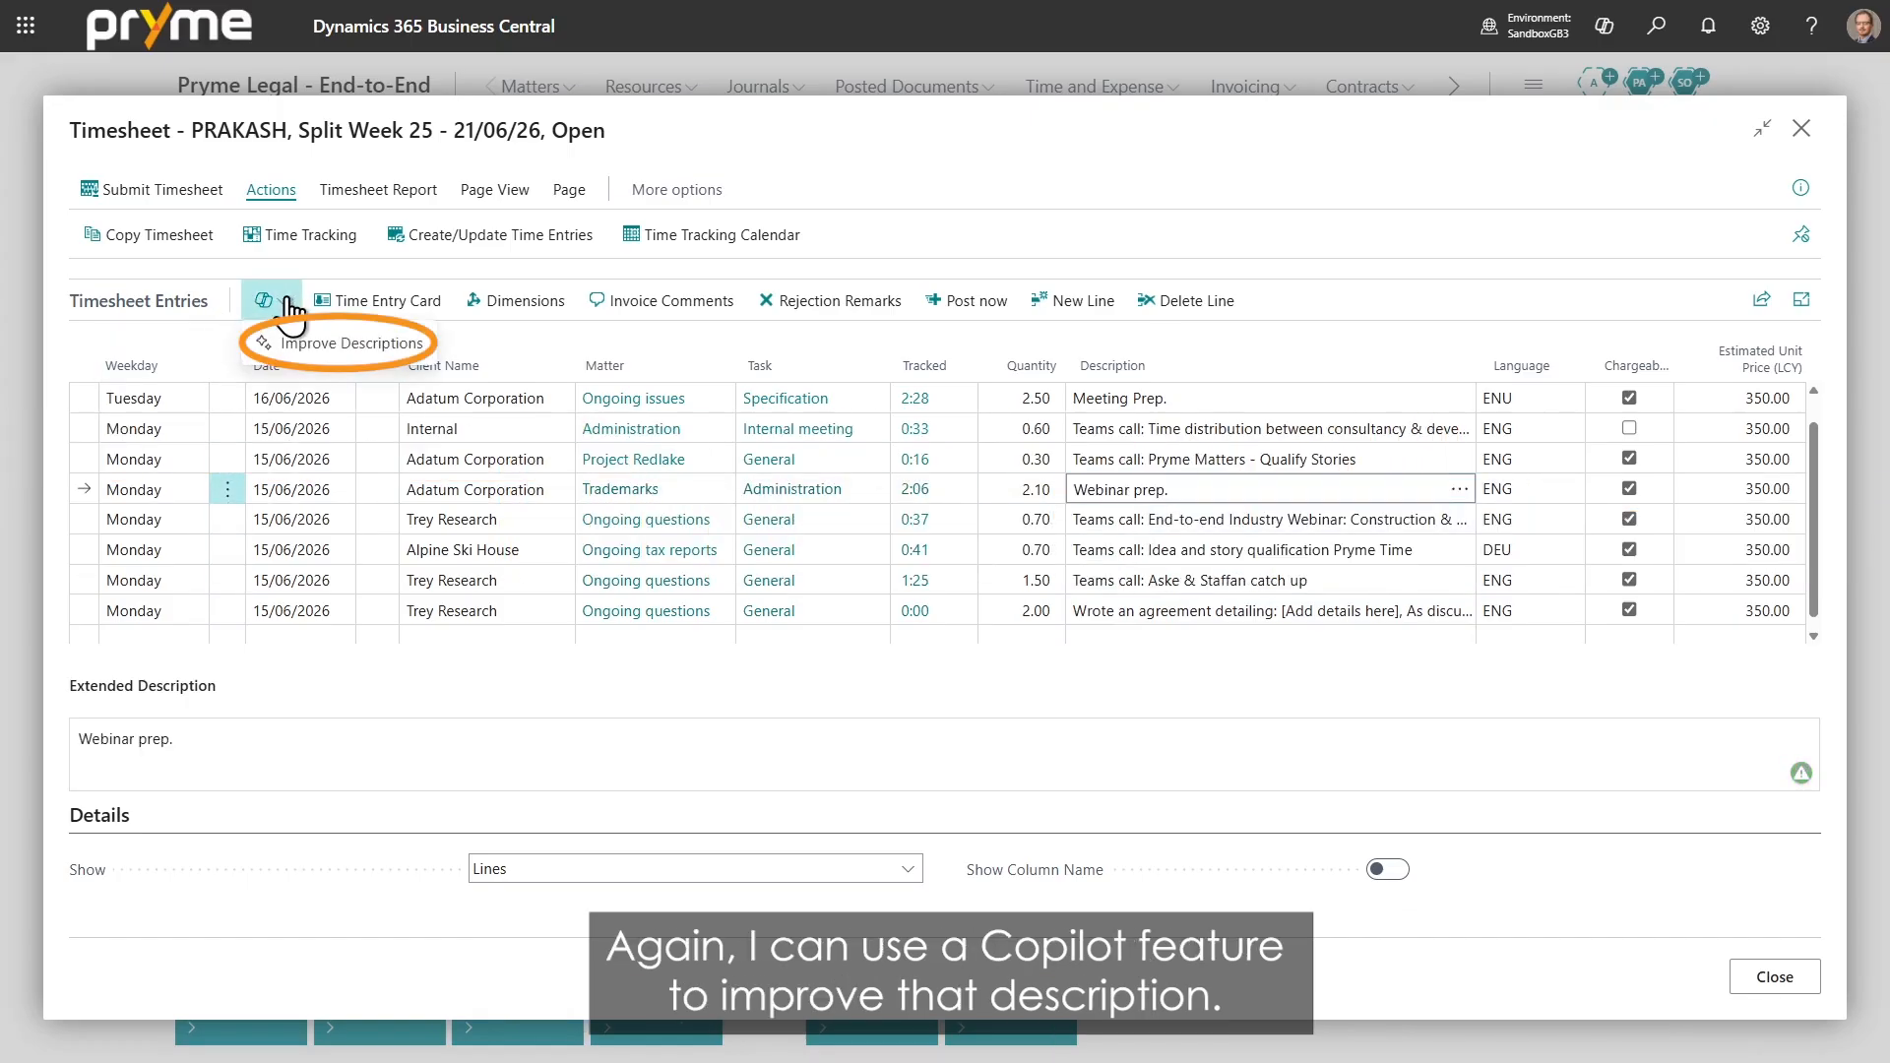
click(313, 342)
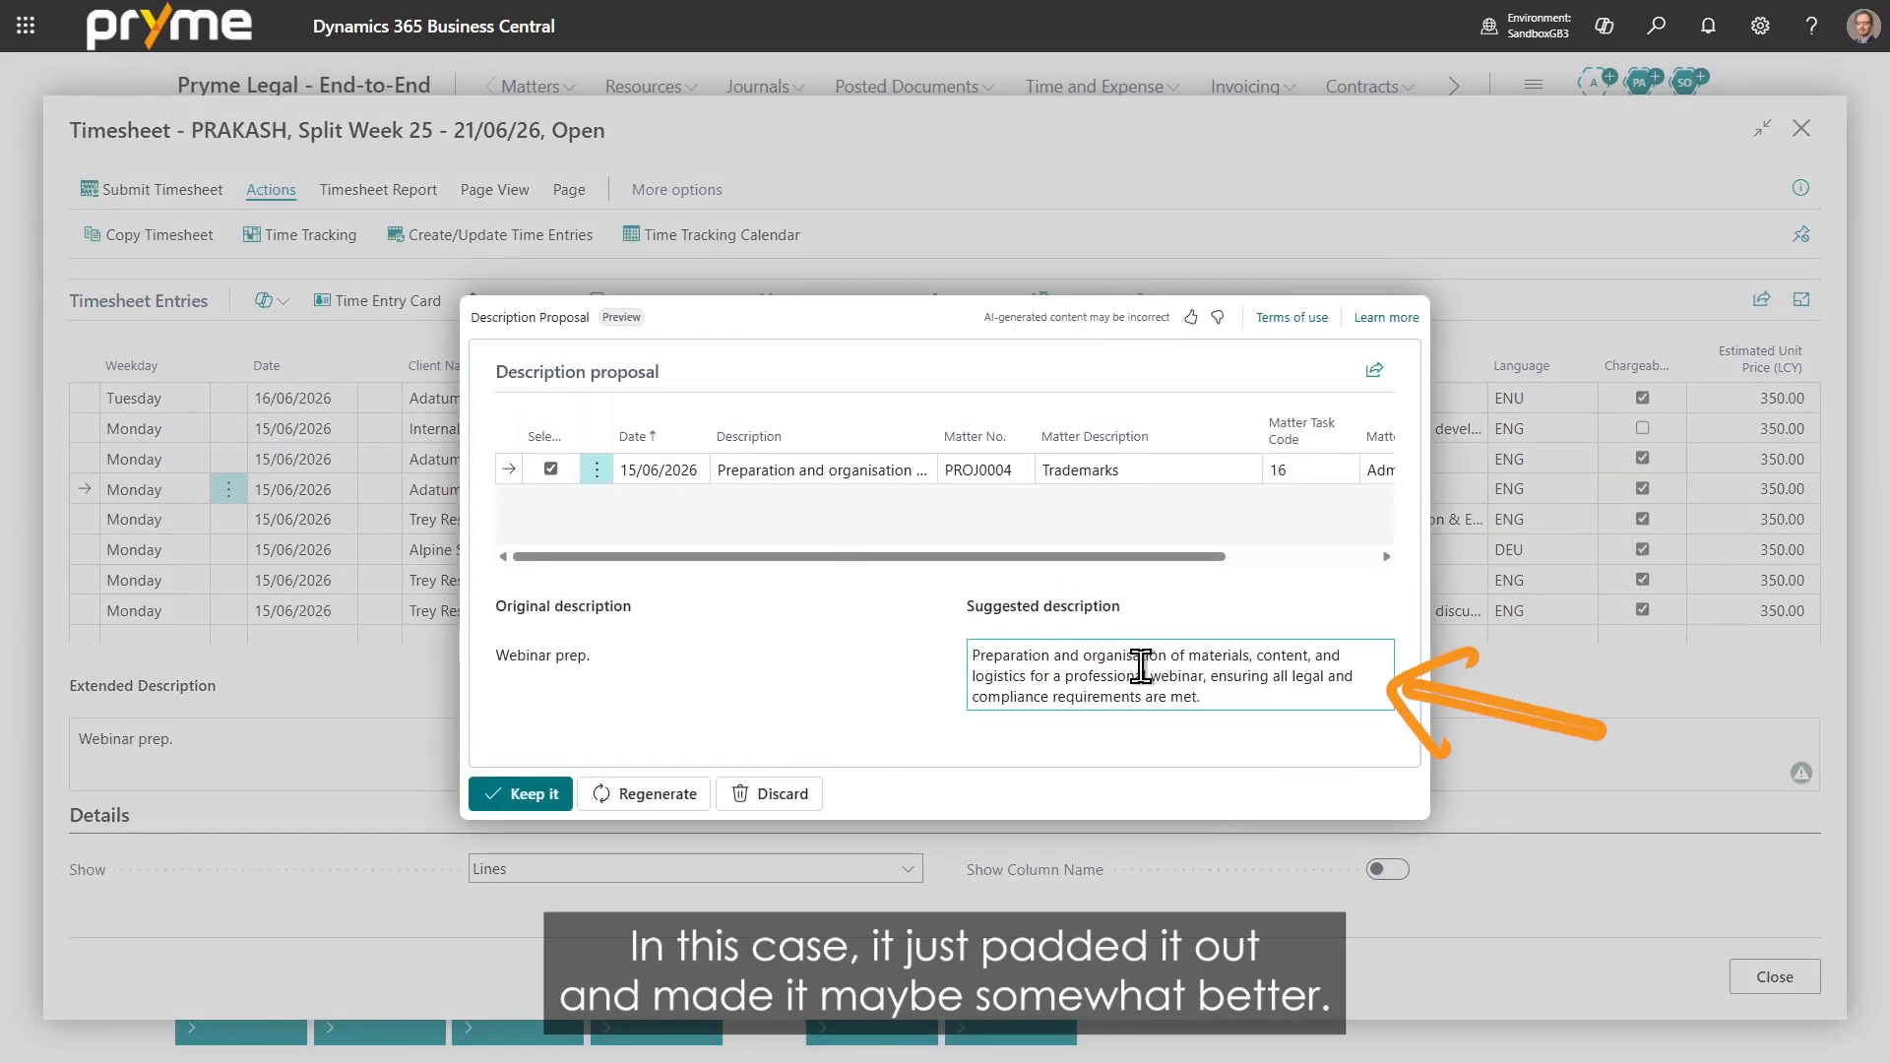
click(1216, 695)
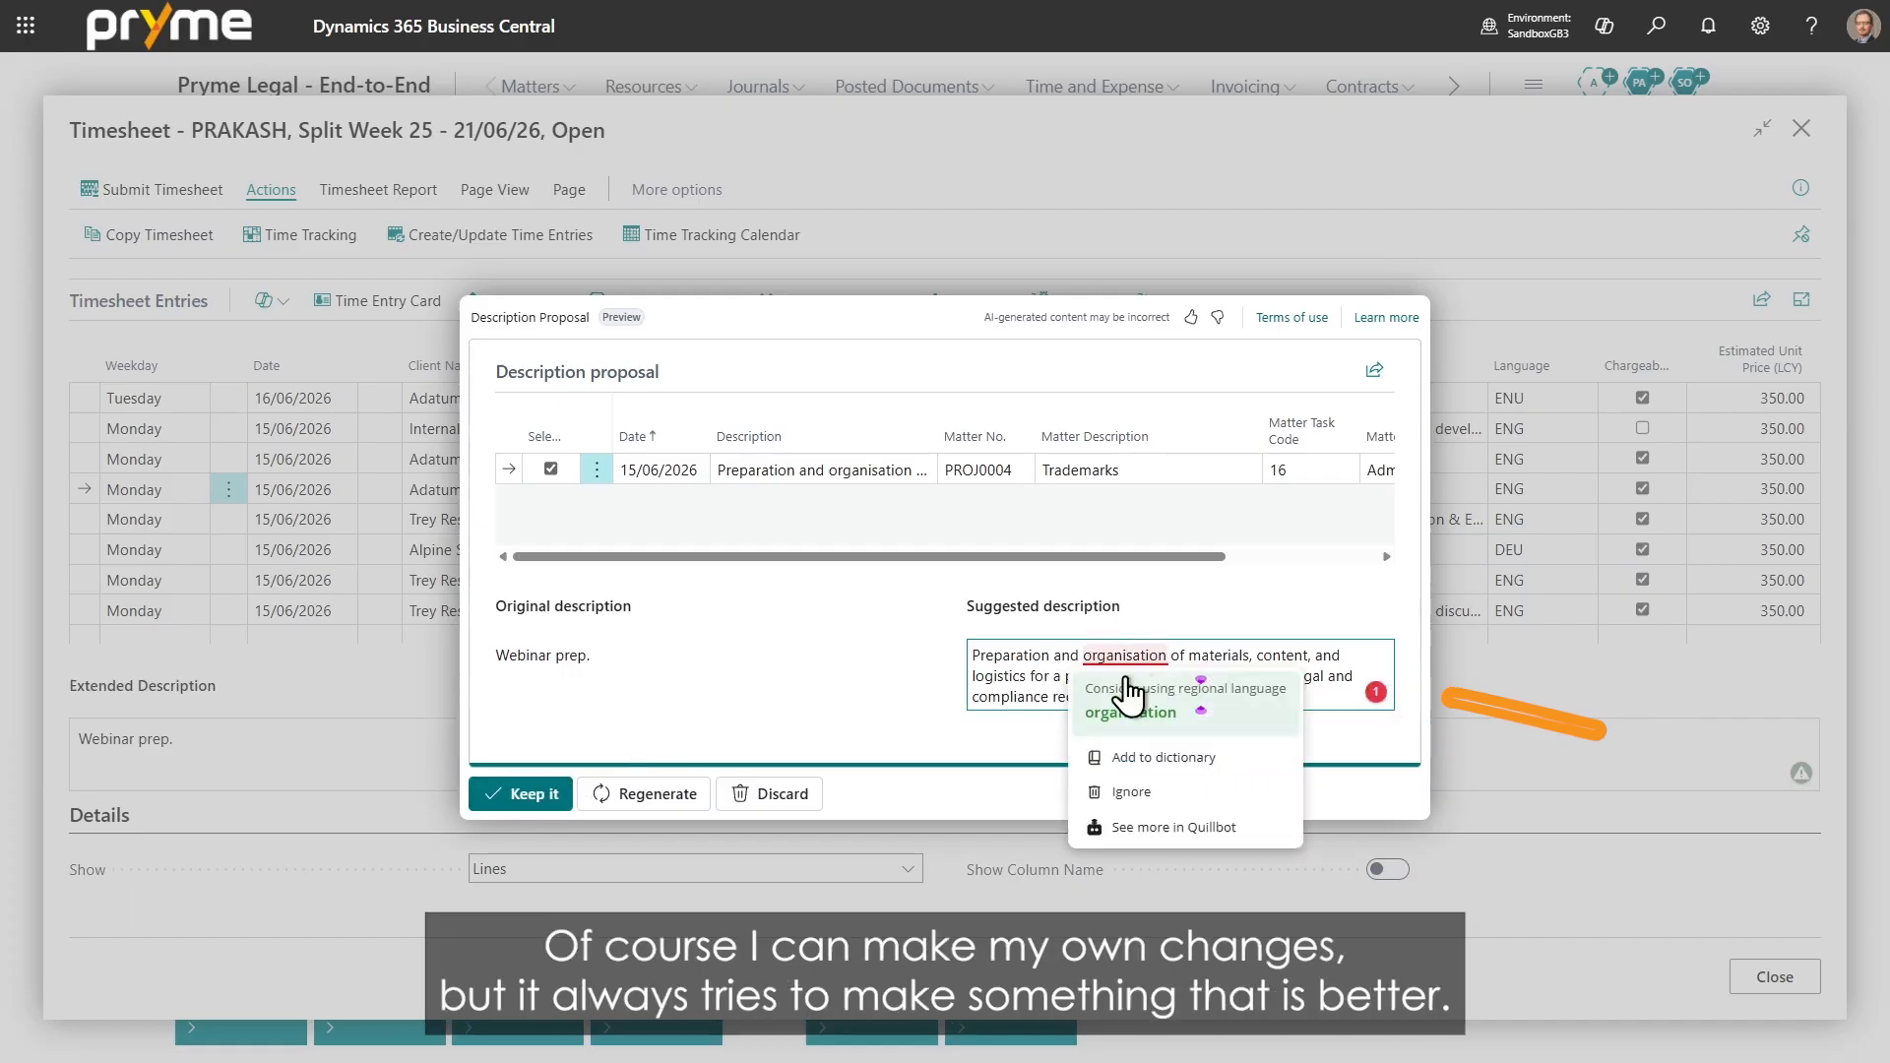
click(527, 794)
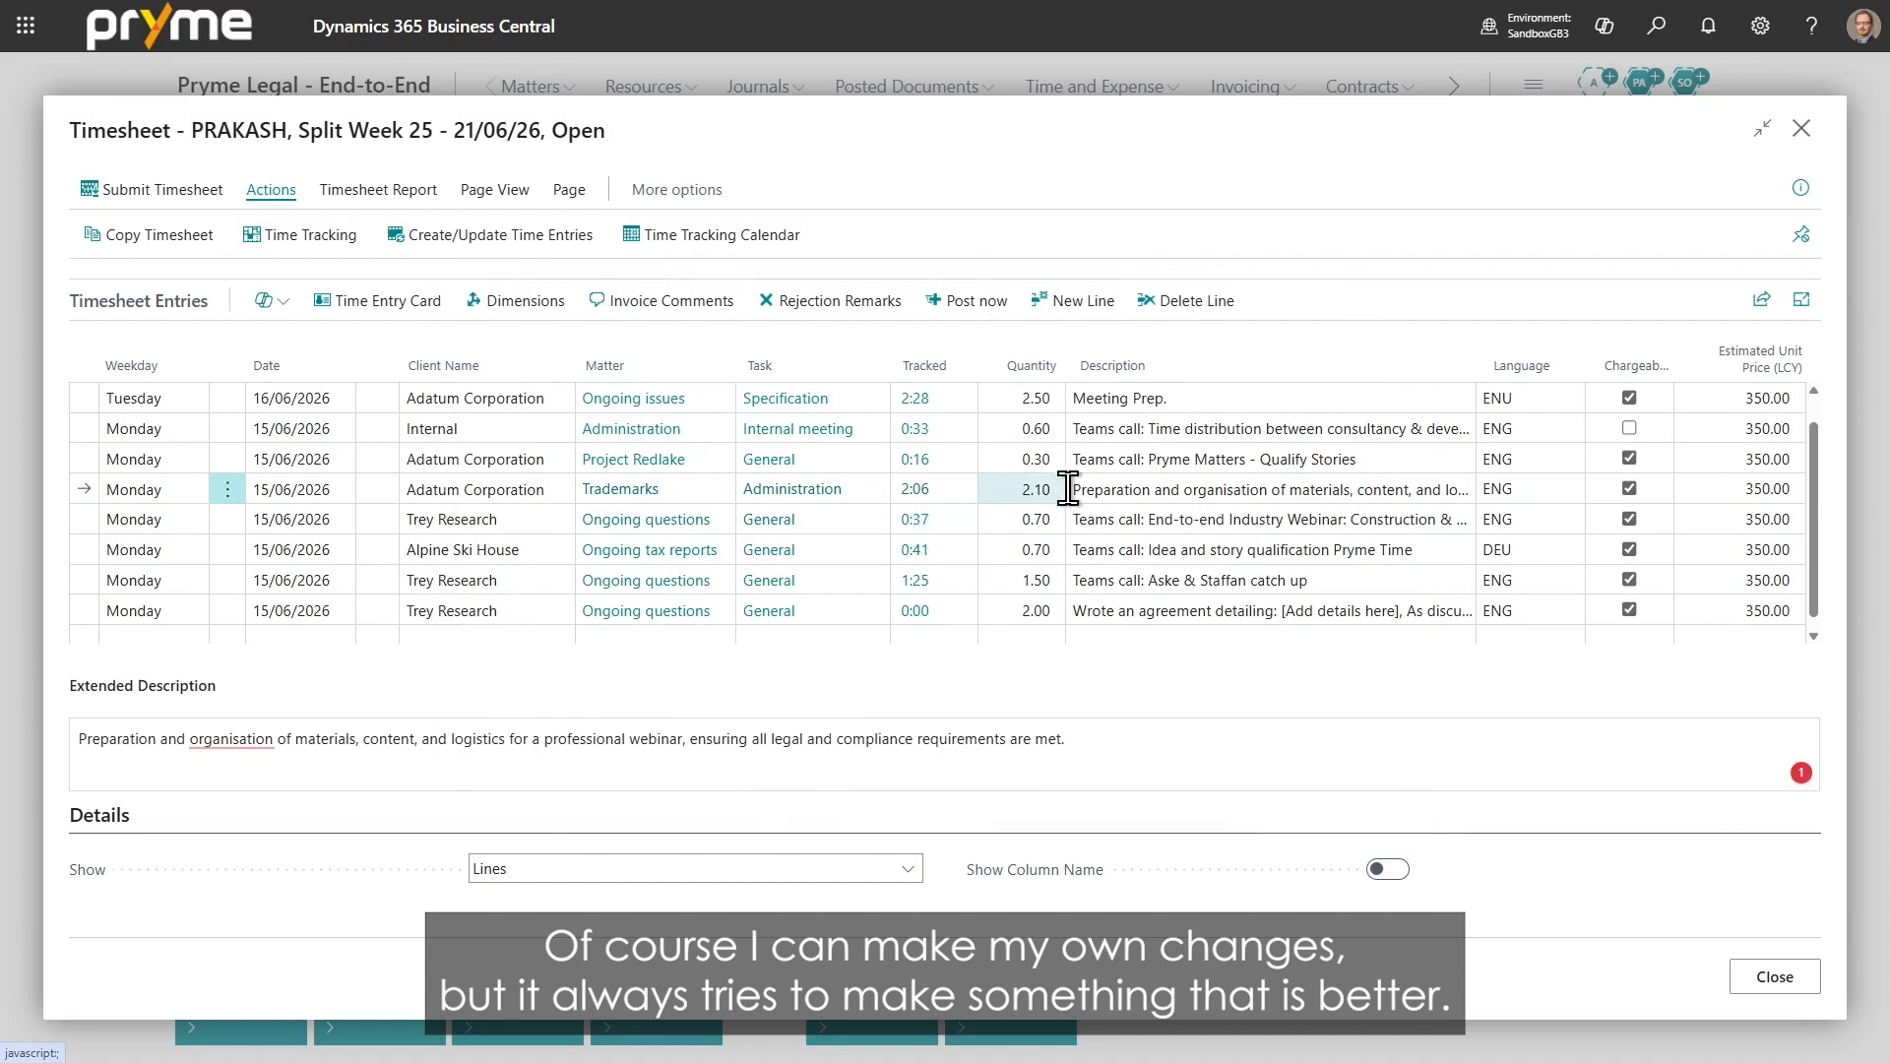
click(1178, 495)
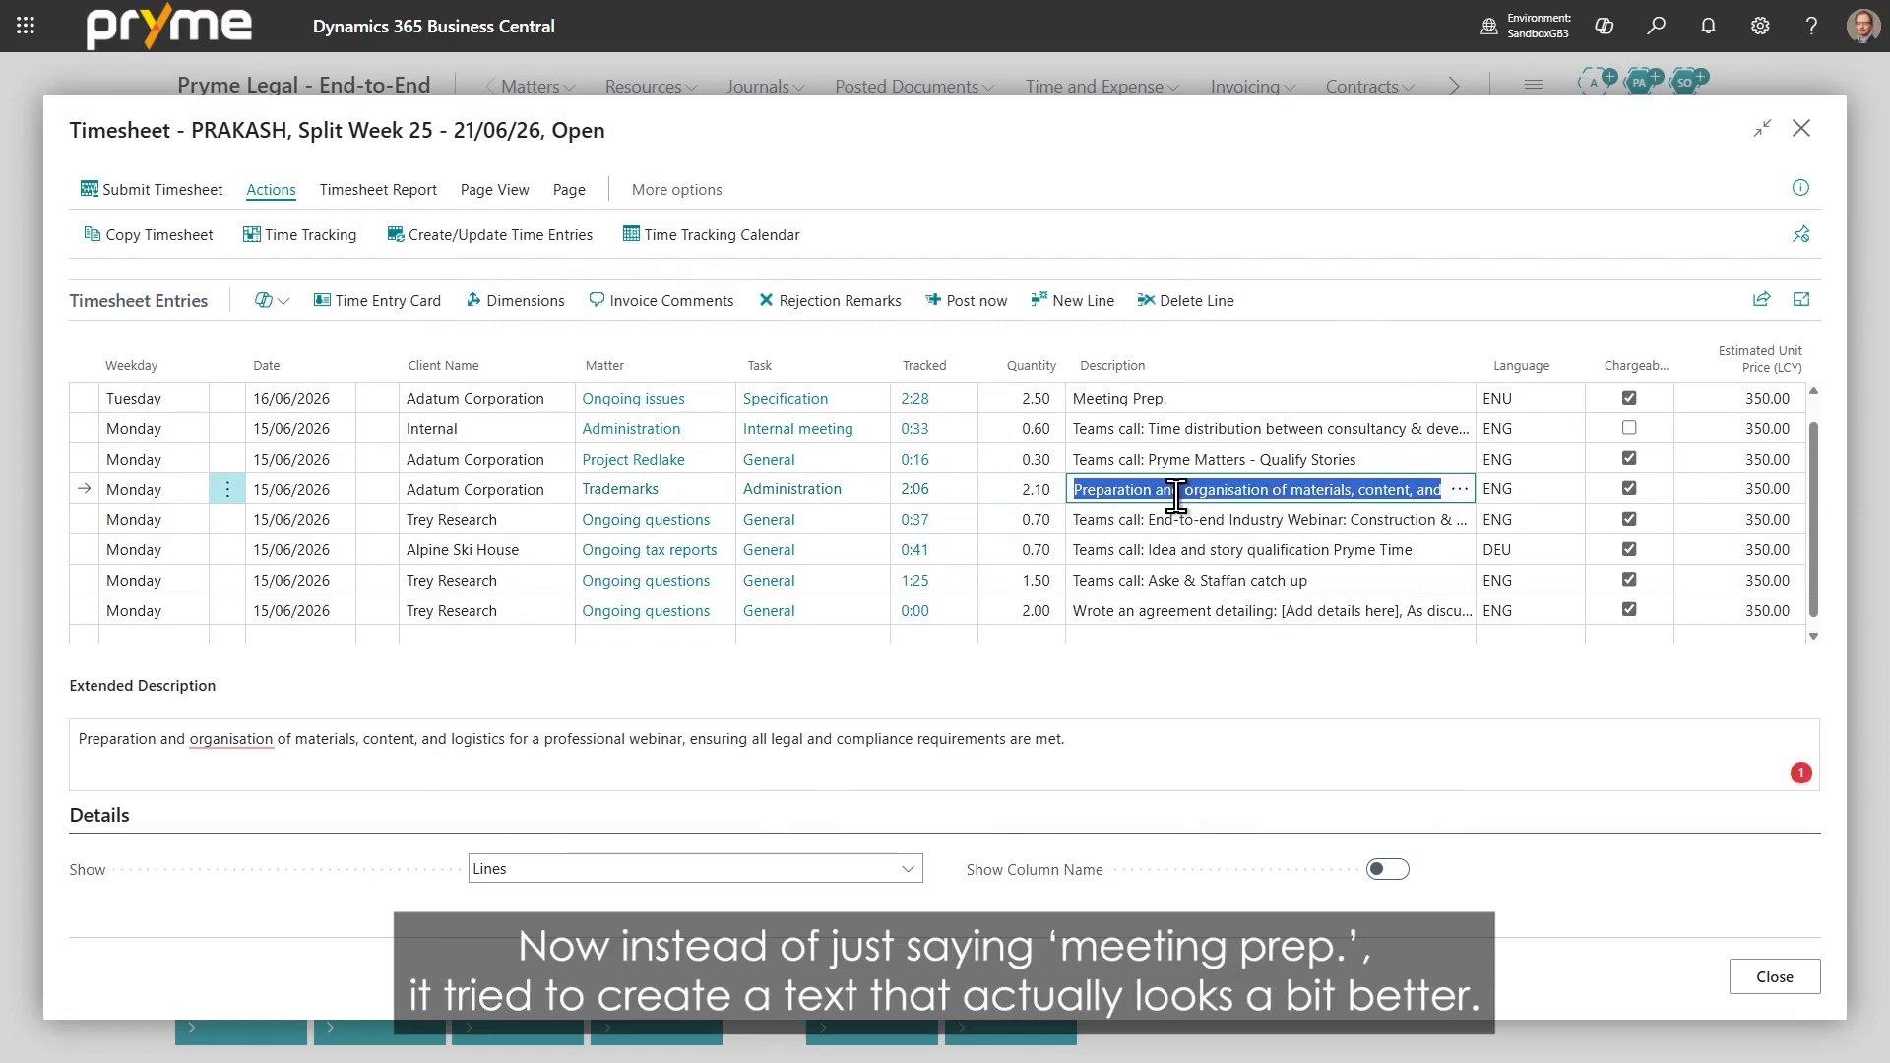
click(1106, 764)
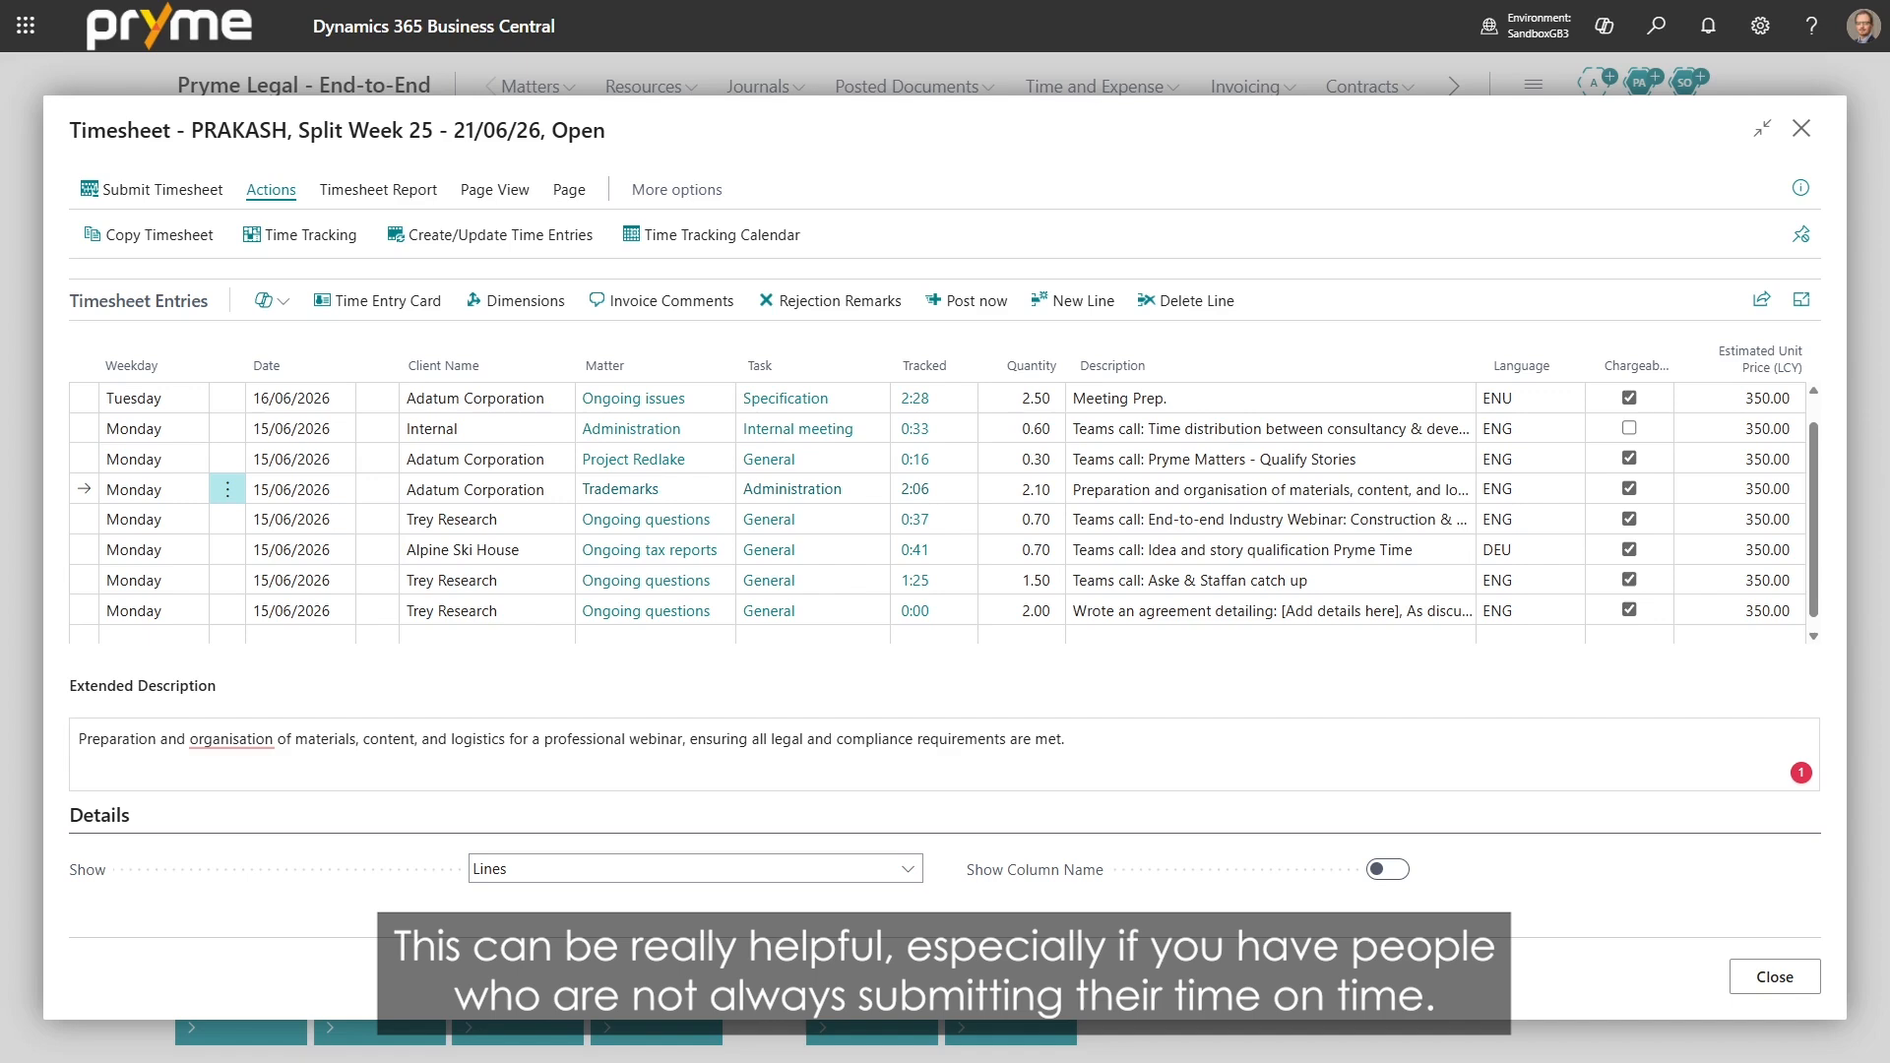
View and close the weekly timesheet reminder email, and submit the open timesheet.
drag(769, 232, 742, 103)
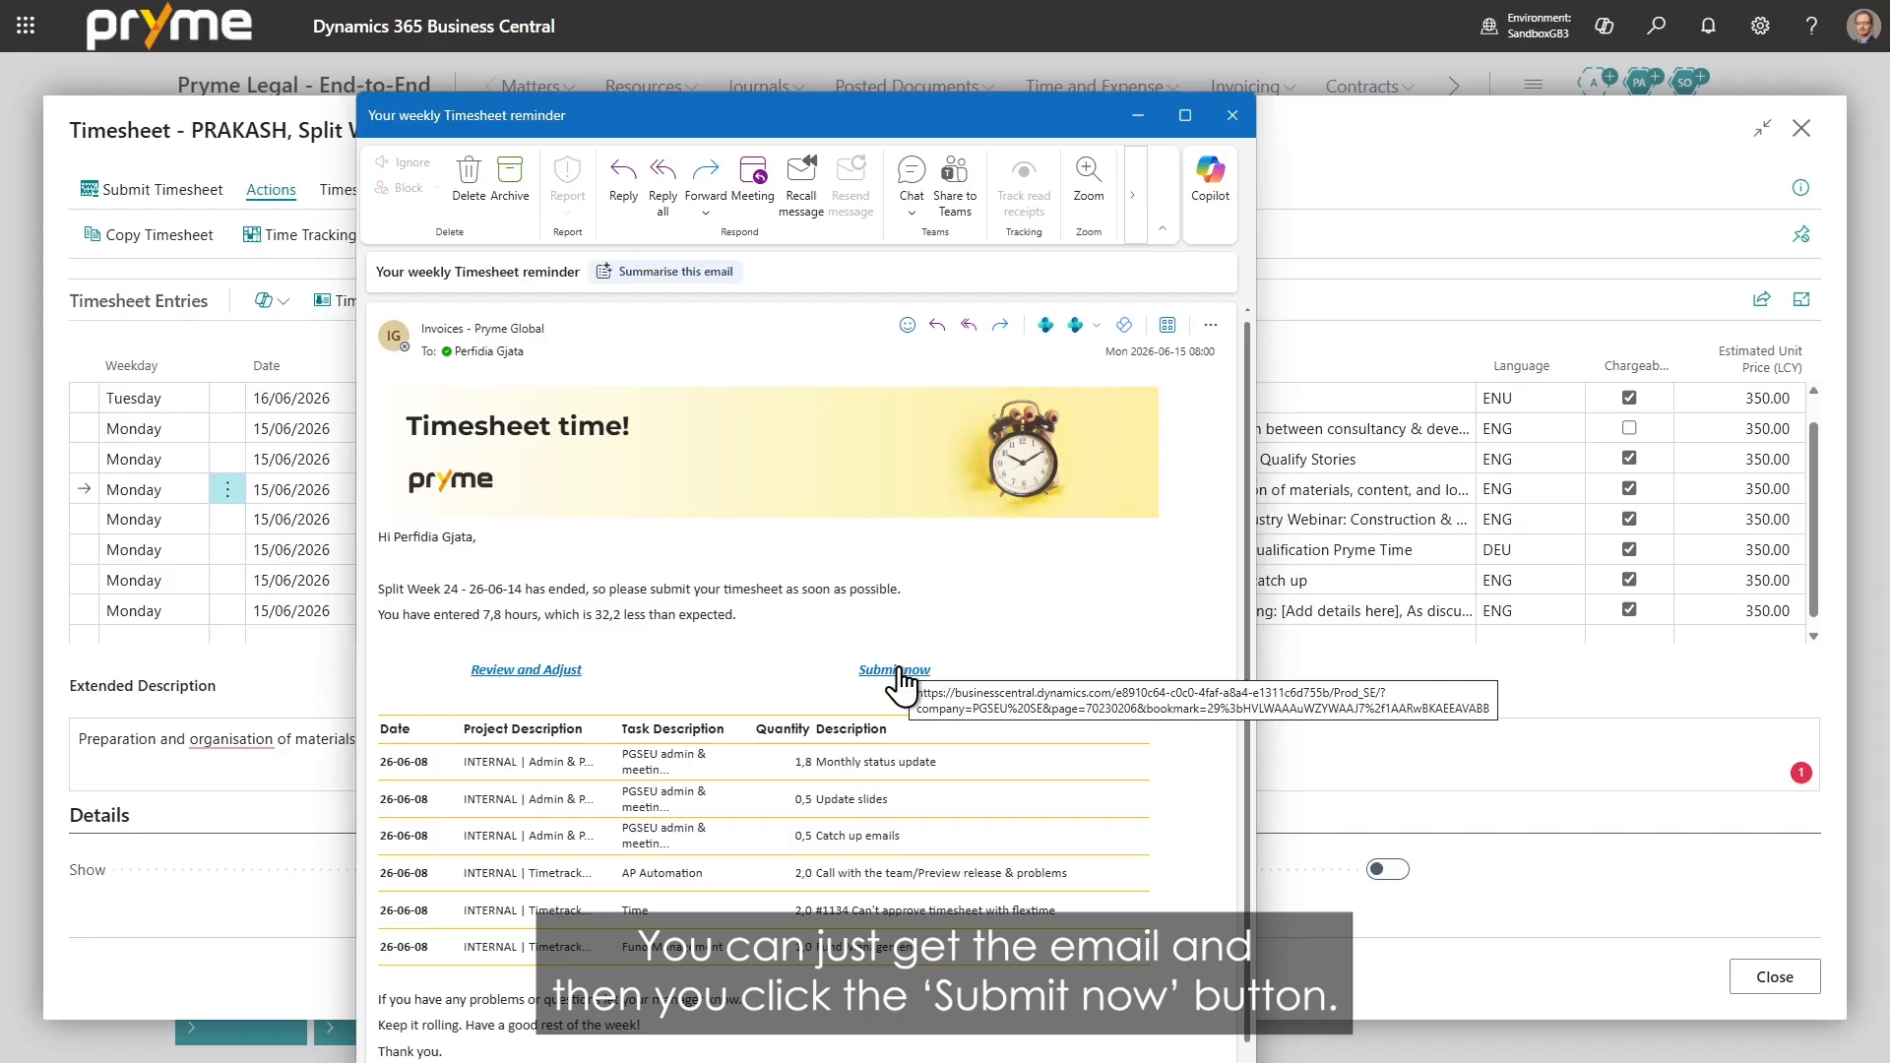
click(1230, 110)
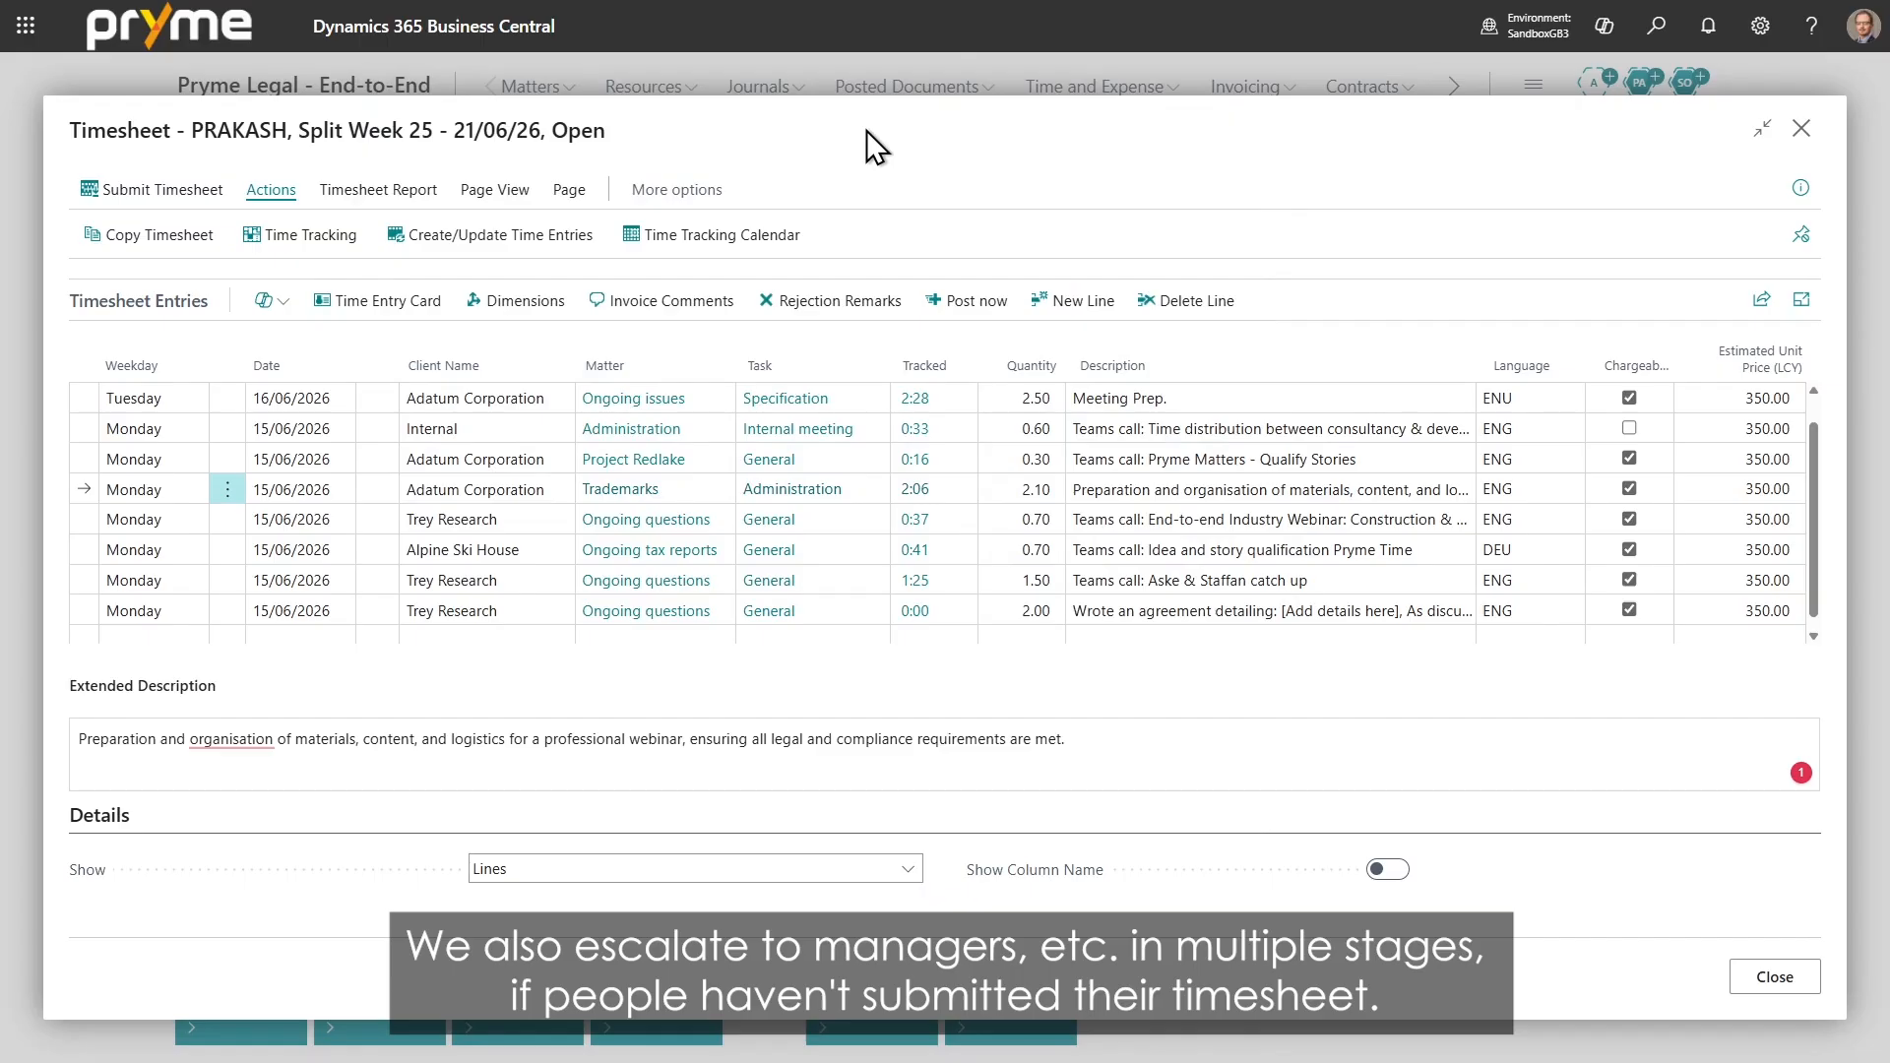
click(205, 193)
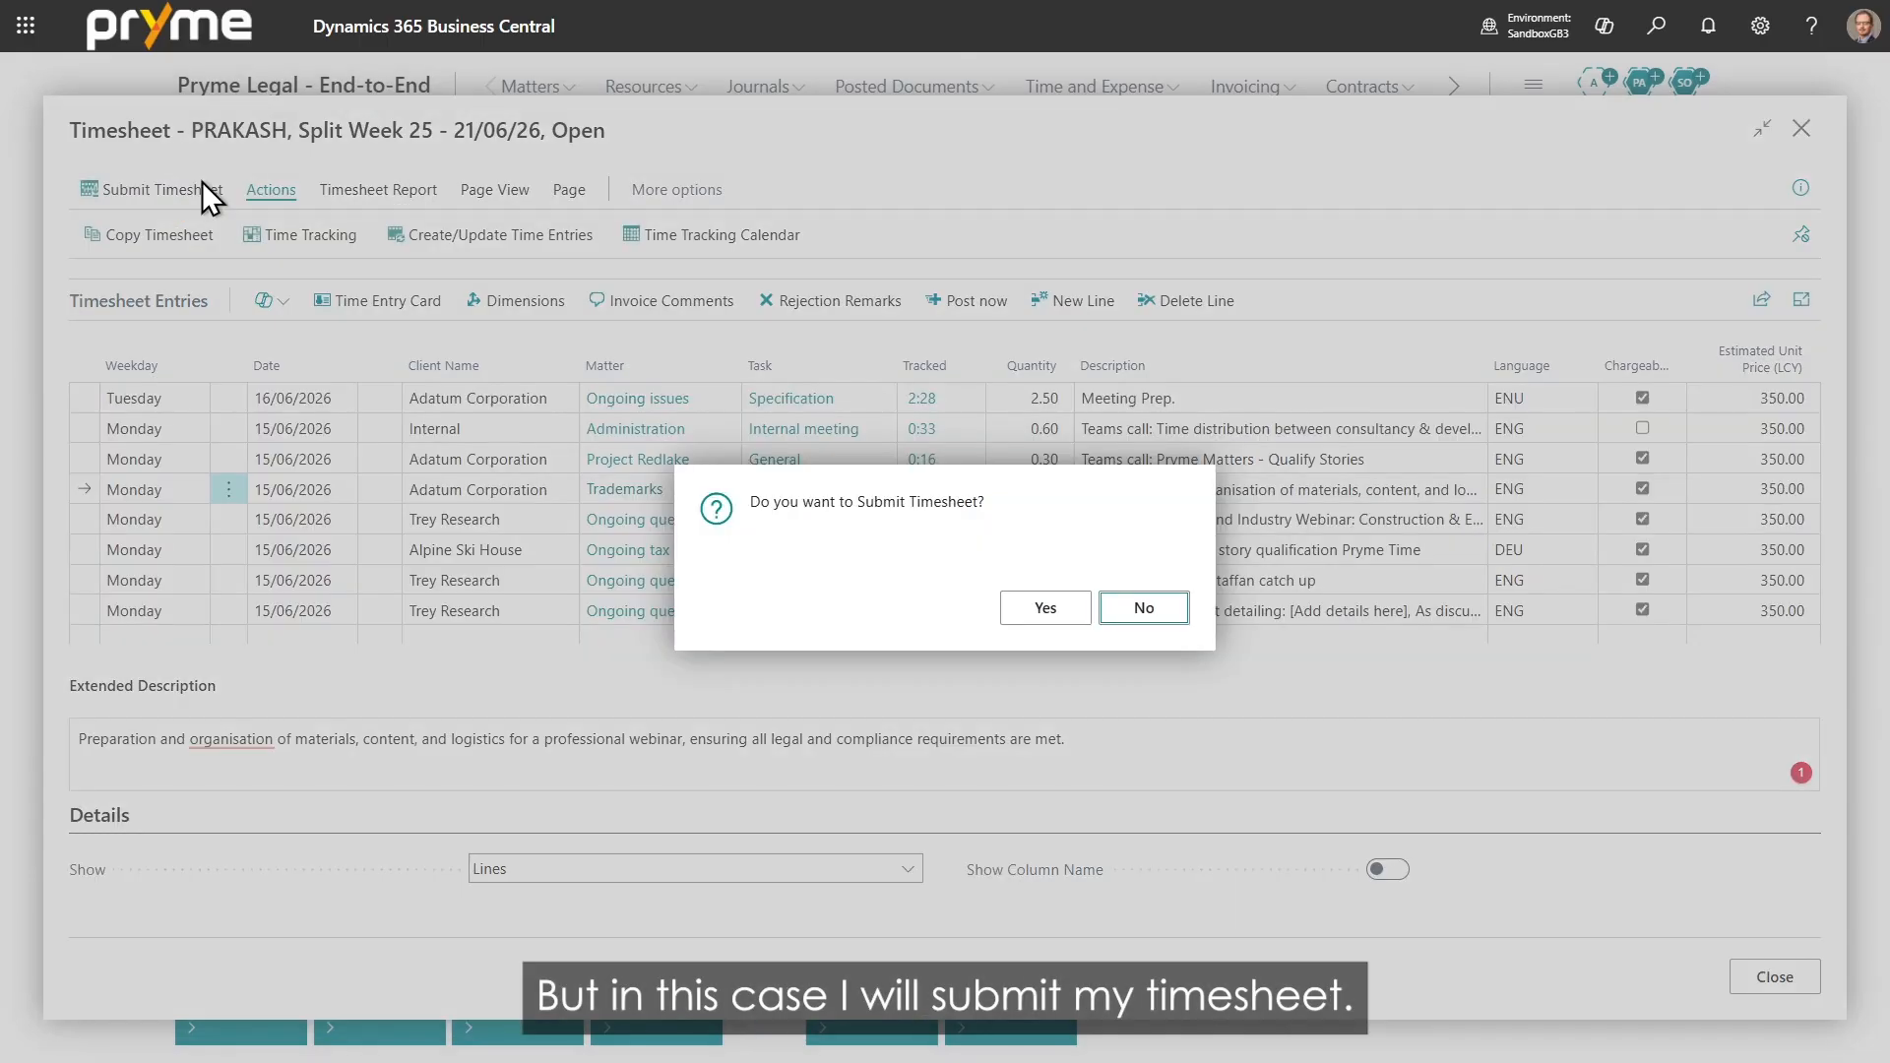
click(1051, 608)
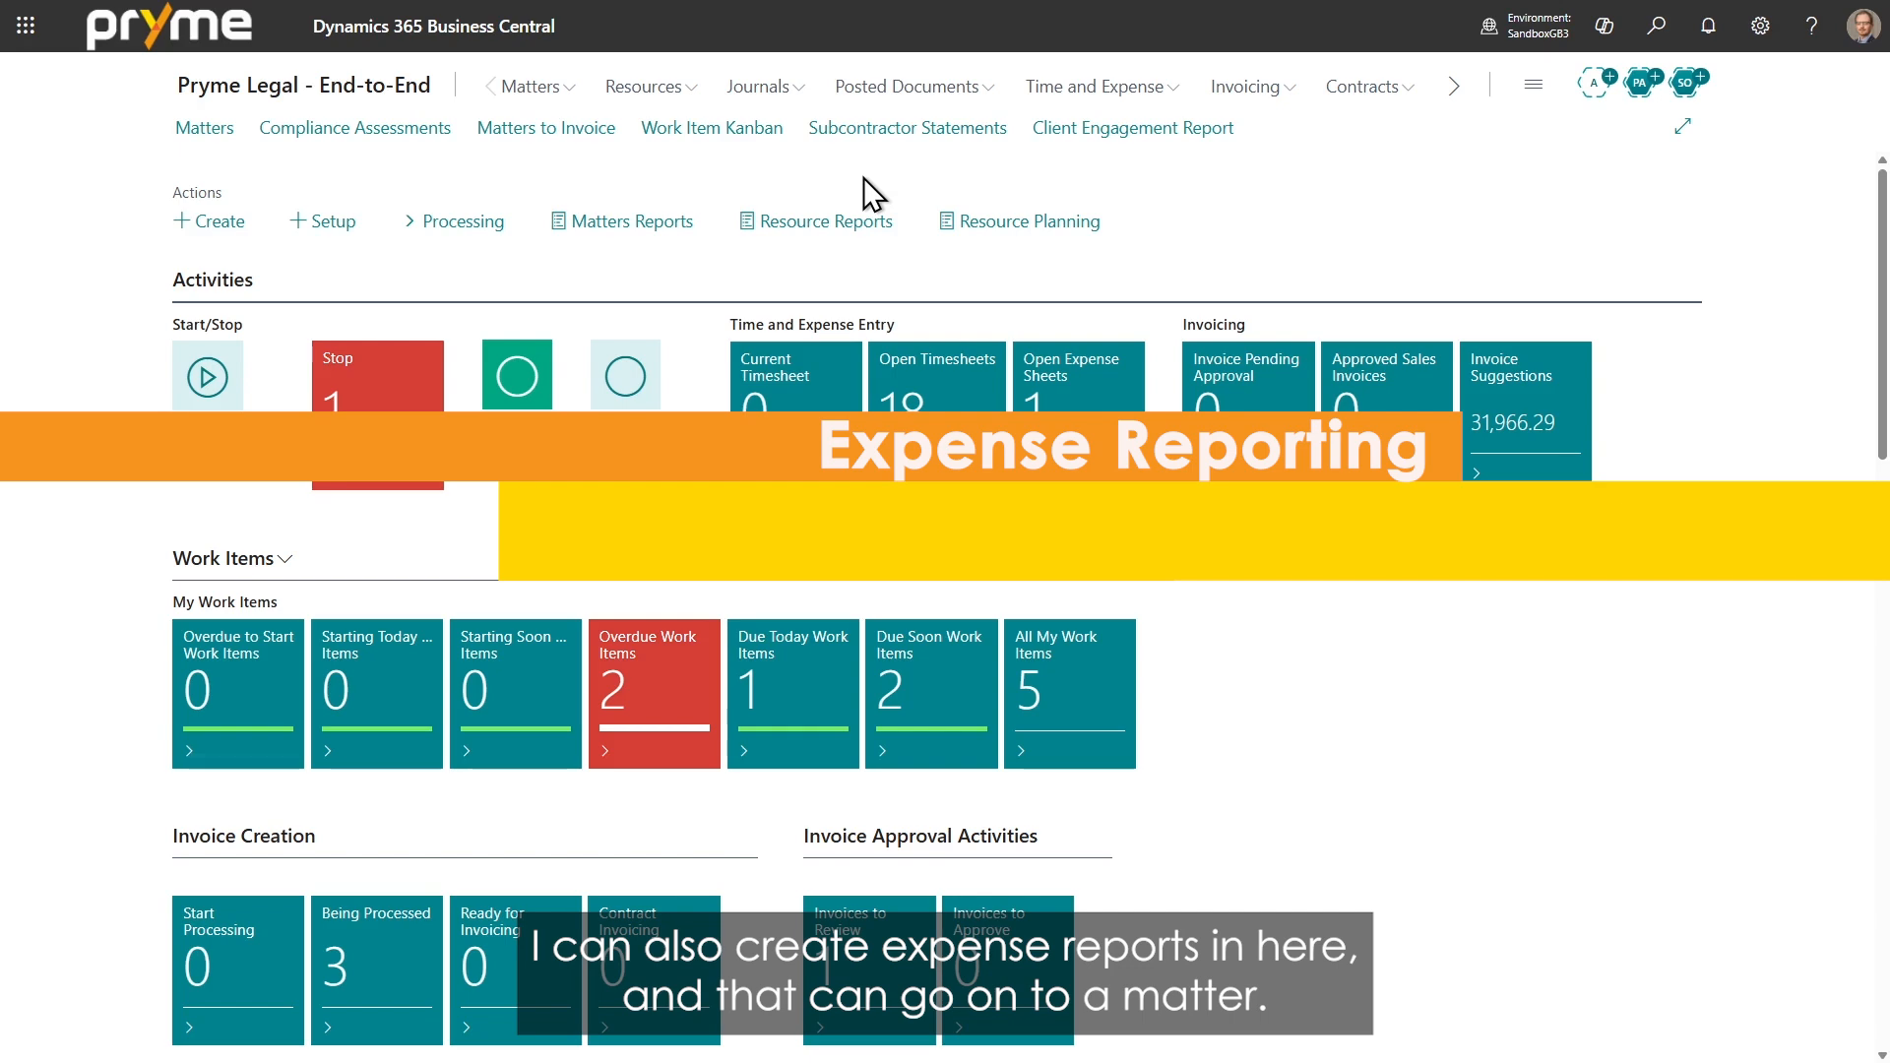
Examine the header, totals and lines of open expense sheet EXP-00005 without the side pane, and return to the home page.
click(1076, 414)
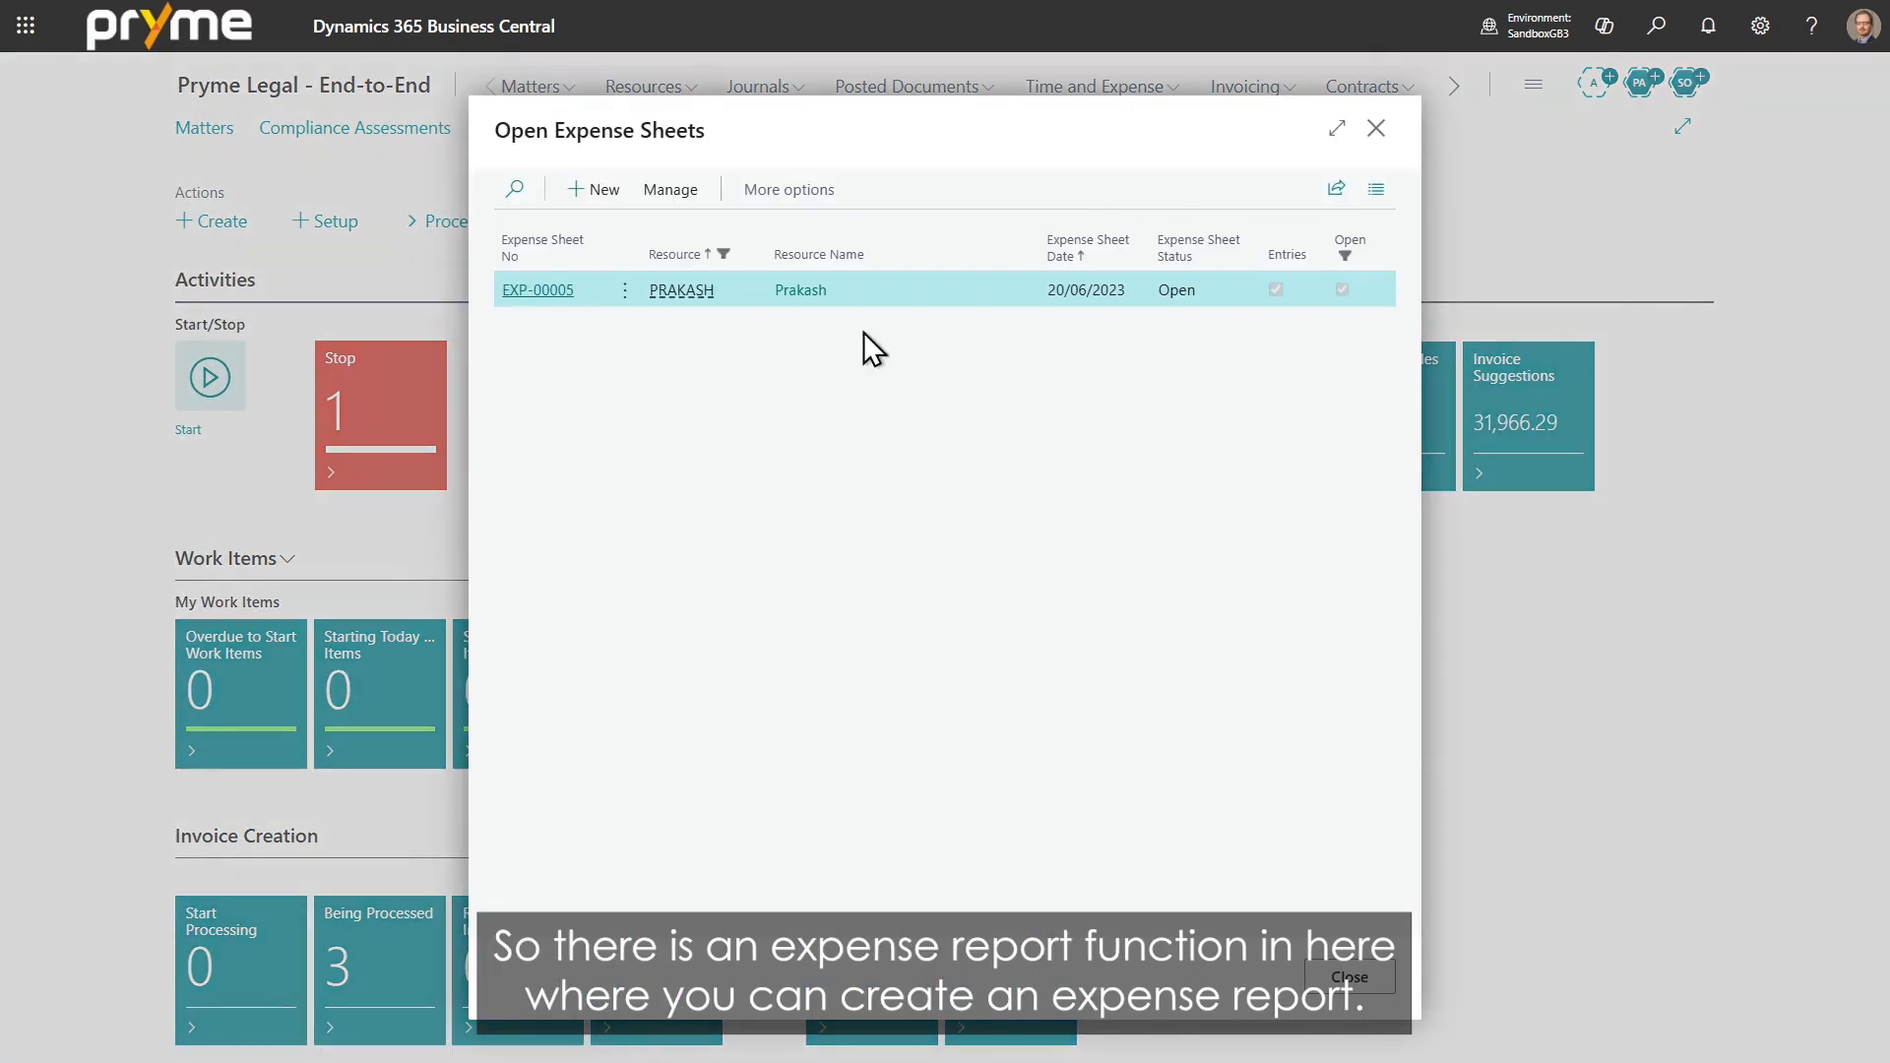
click(538, 289)
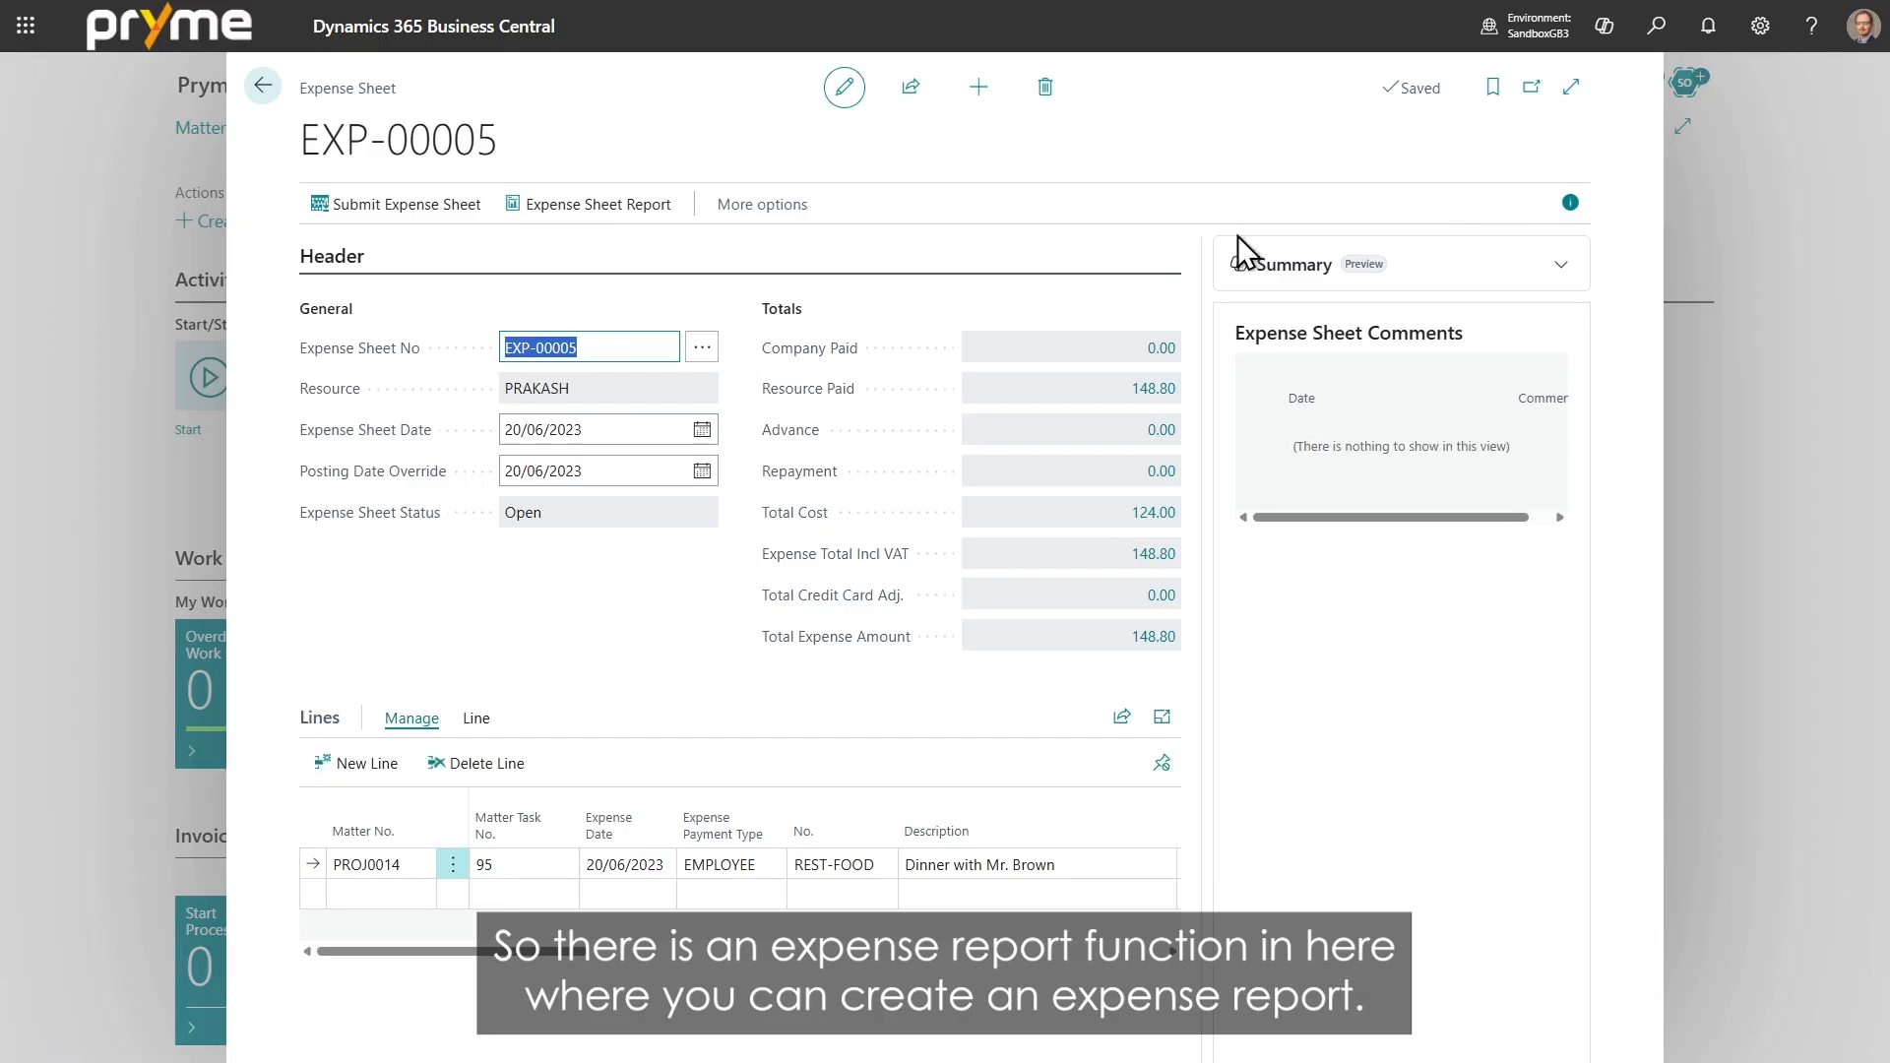
click(1570, 203)
click(1466, 88)
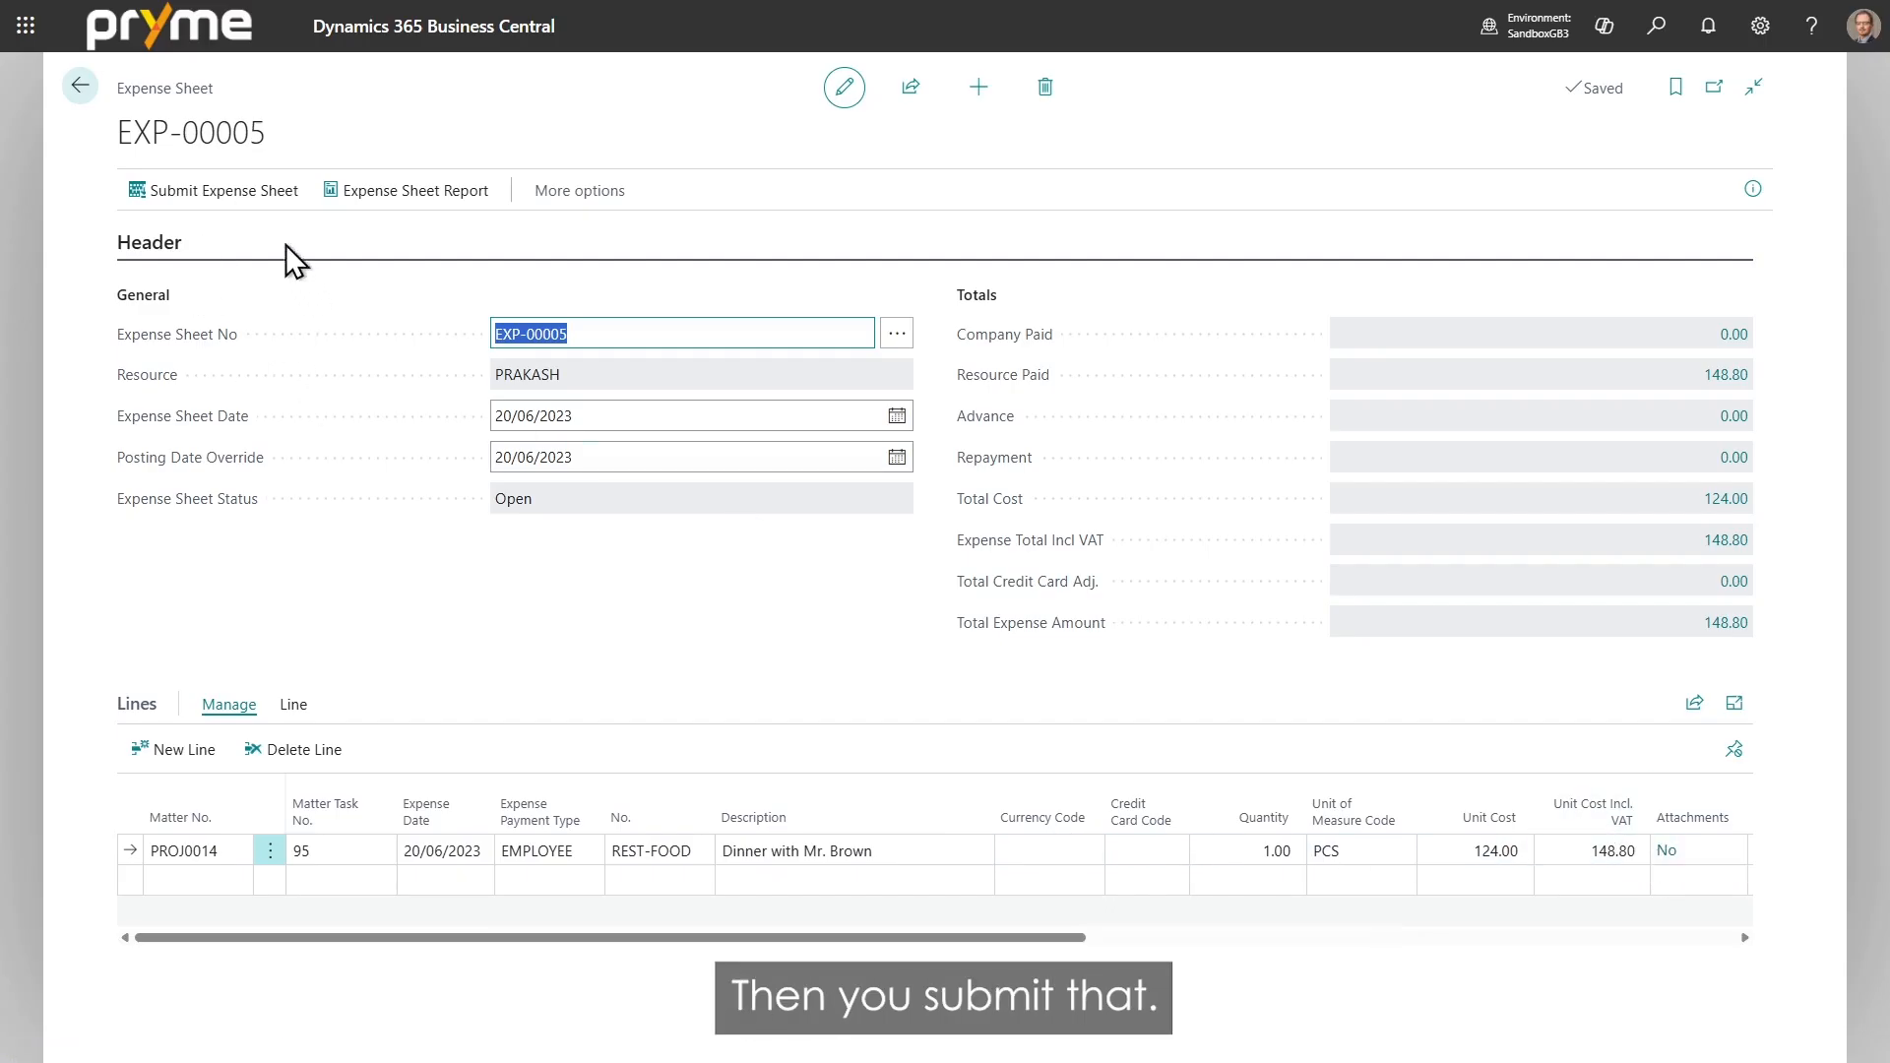
click(80, 87)
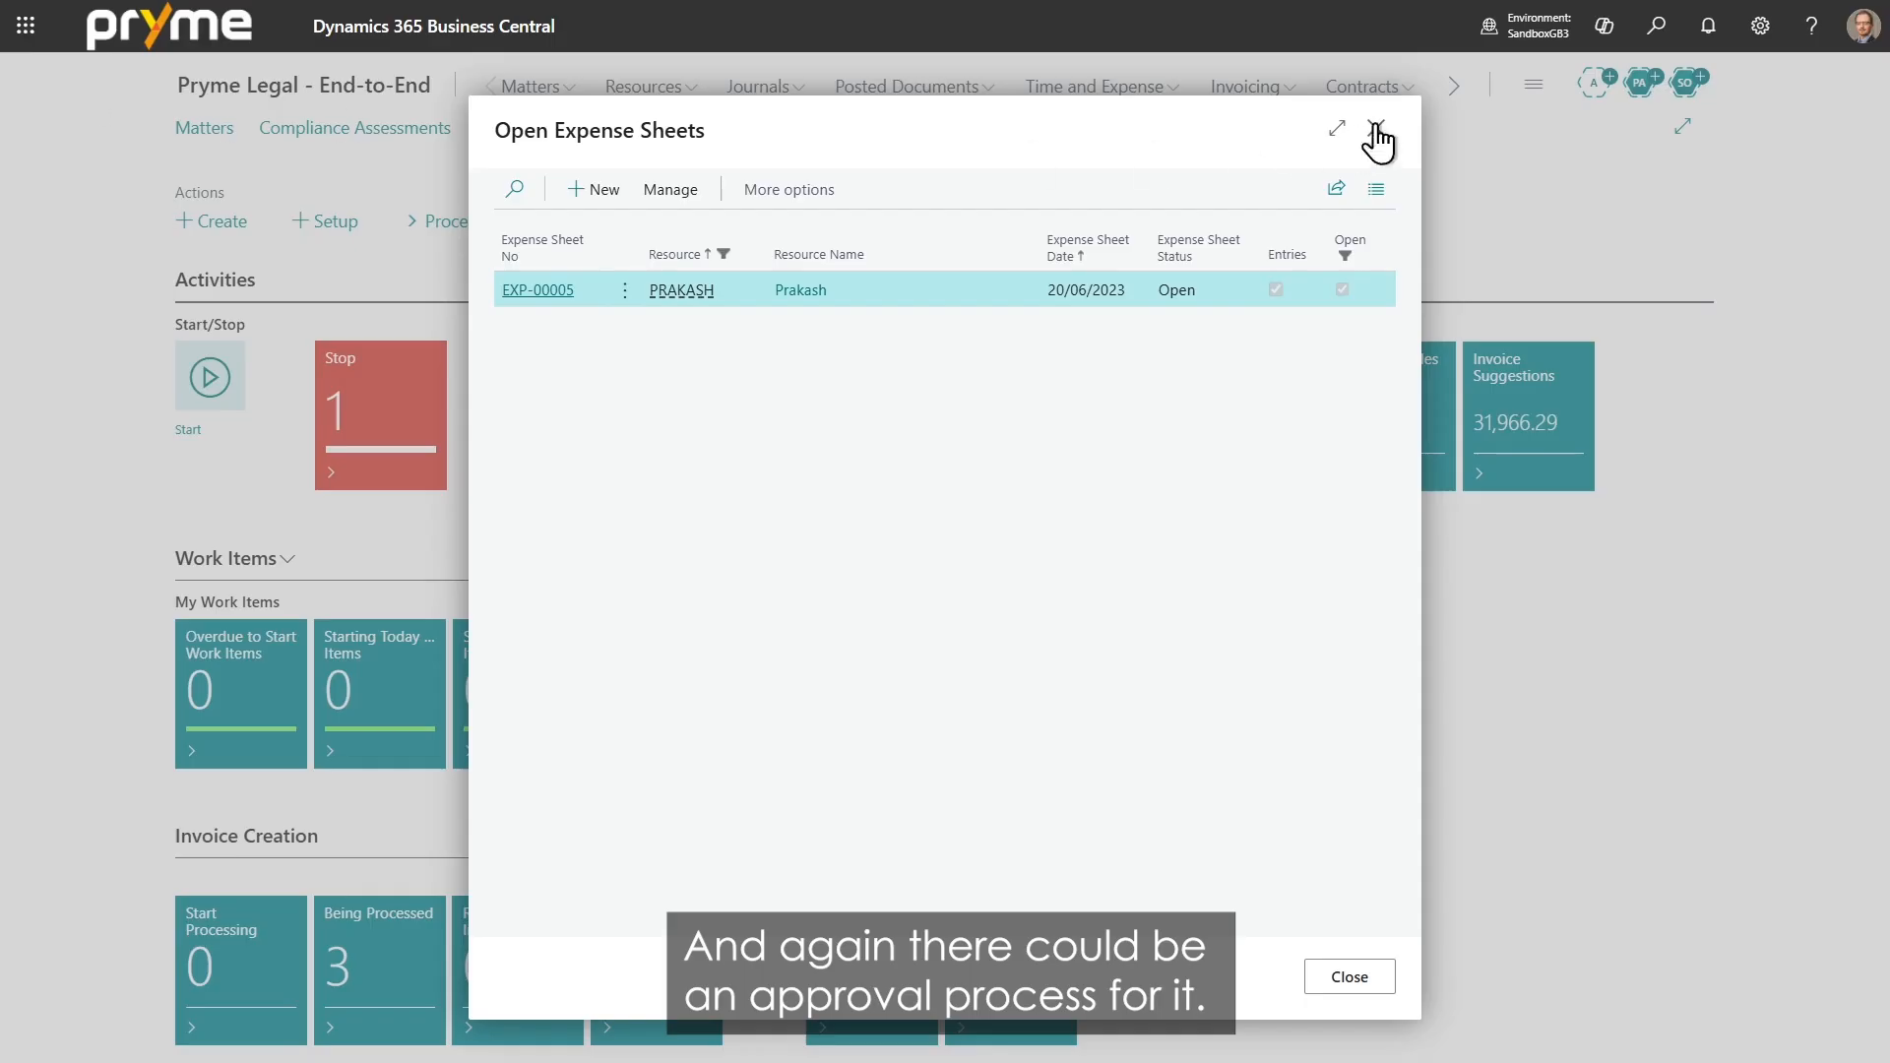
click(1378, 128)
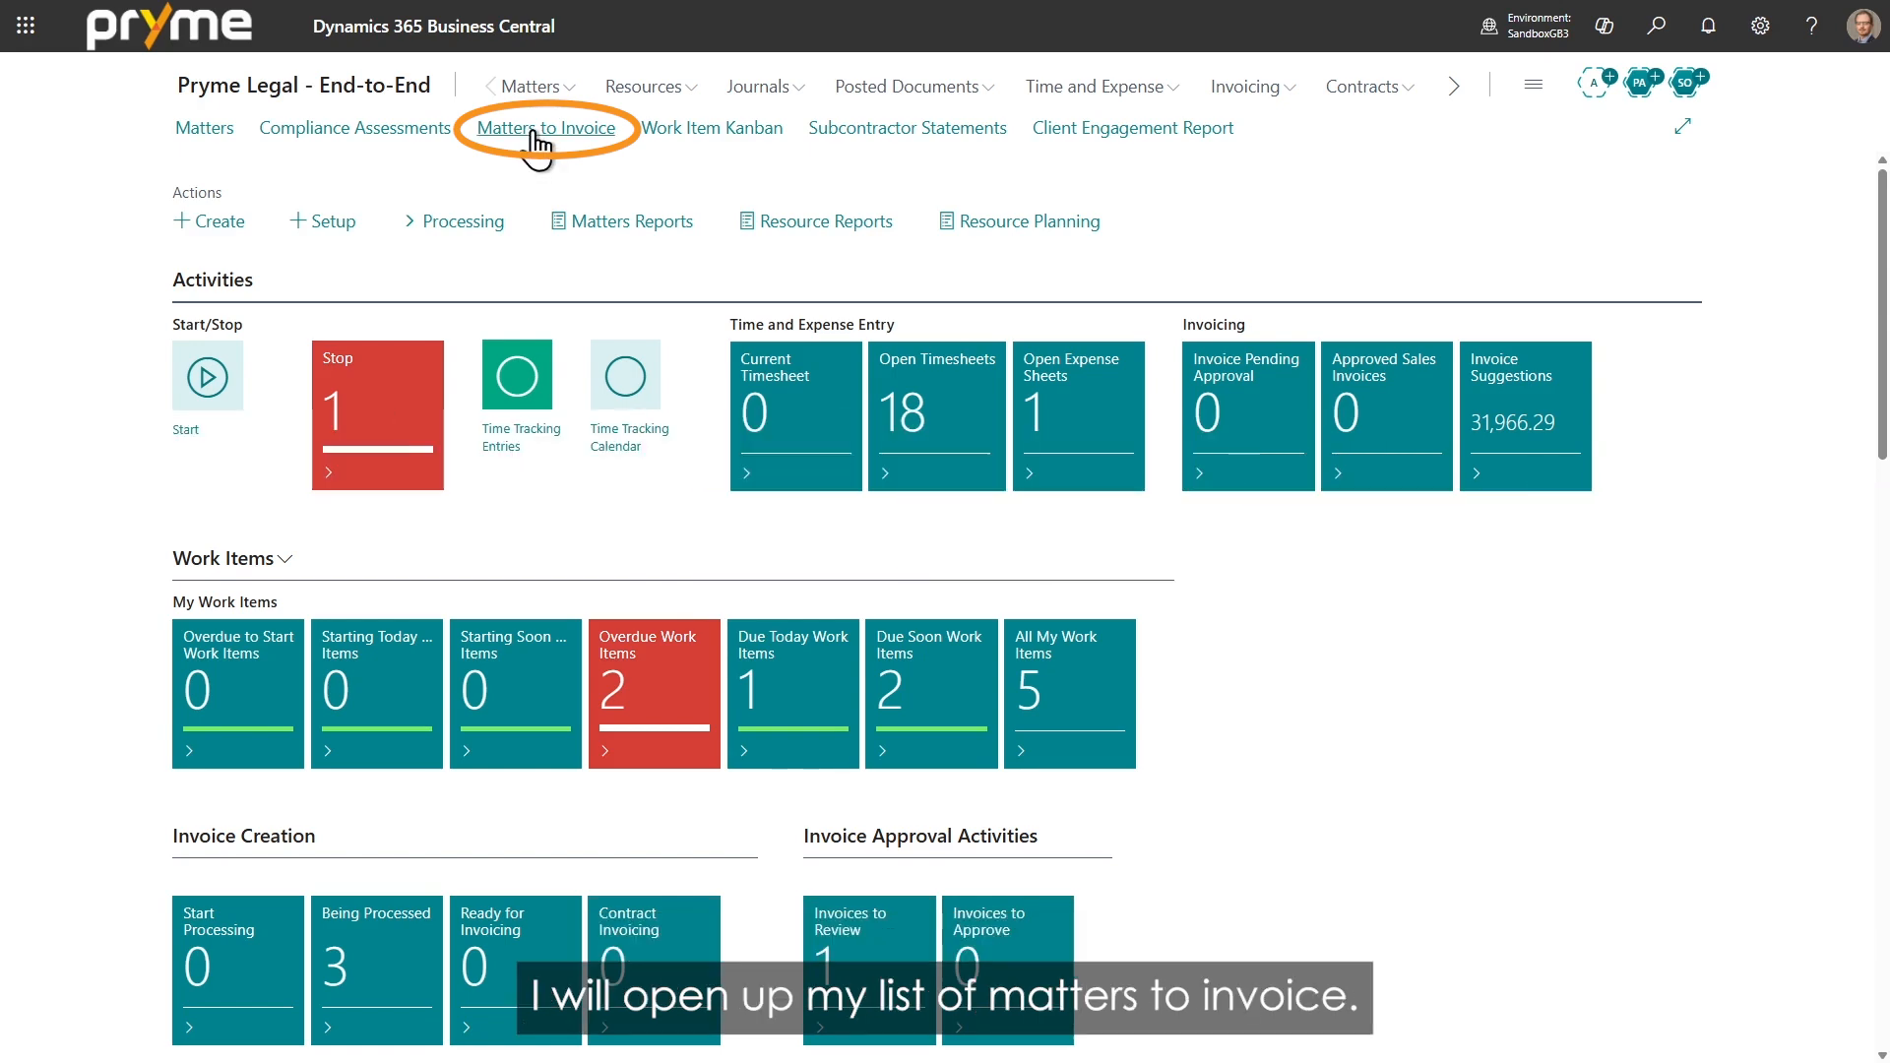
In the matters to invoice, open PROJ0021 and set the first line's quantity to invoice to 0.5, then return to the list.
click(533, 130)
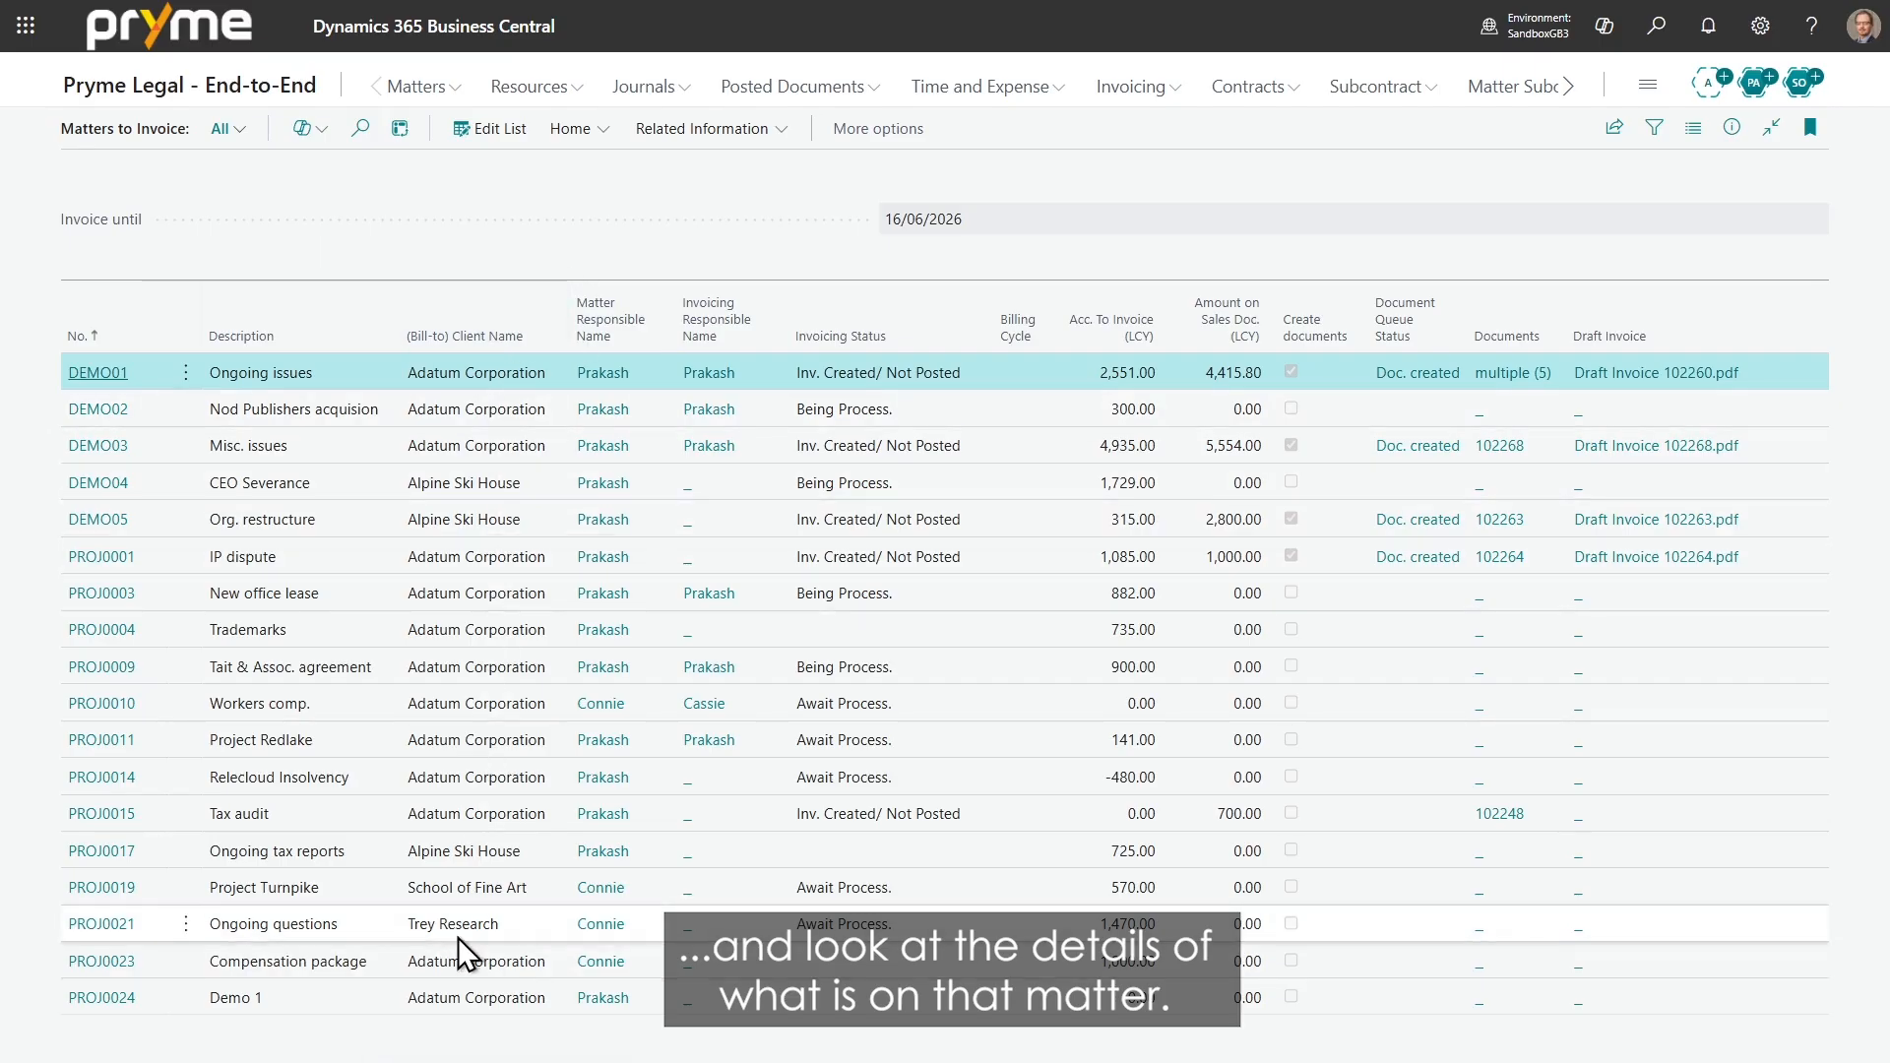
click(101, 930)
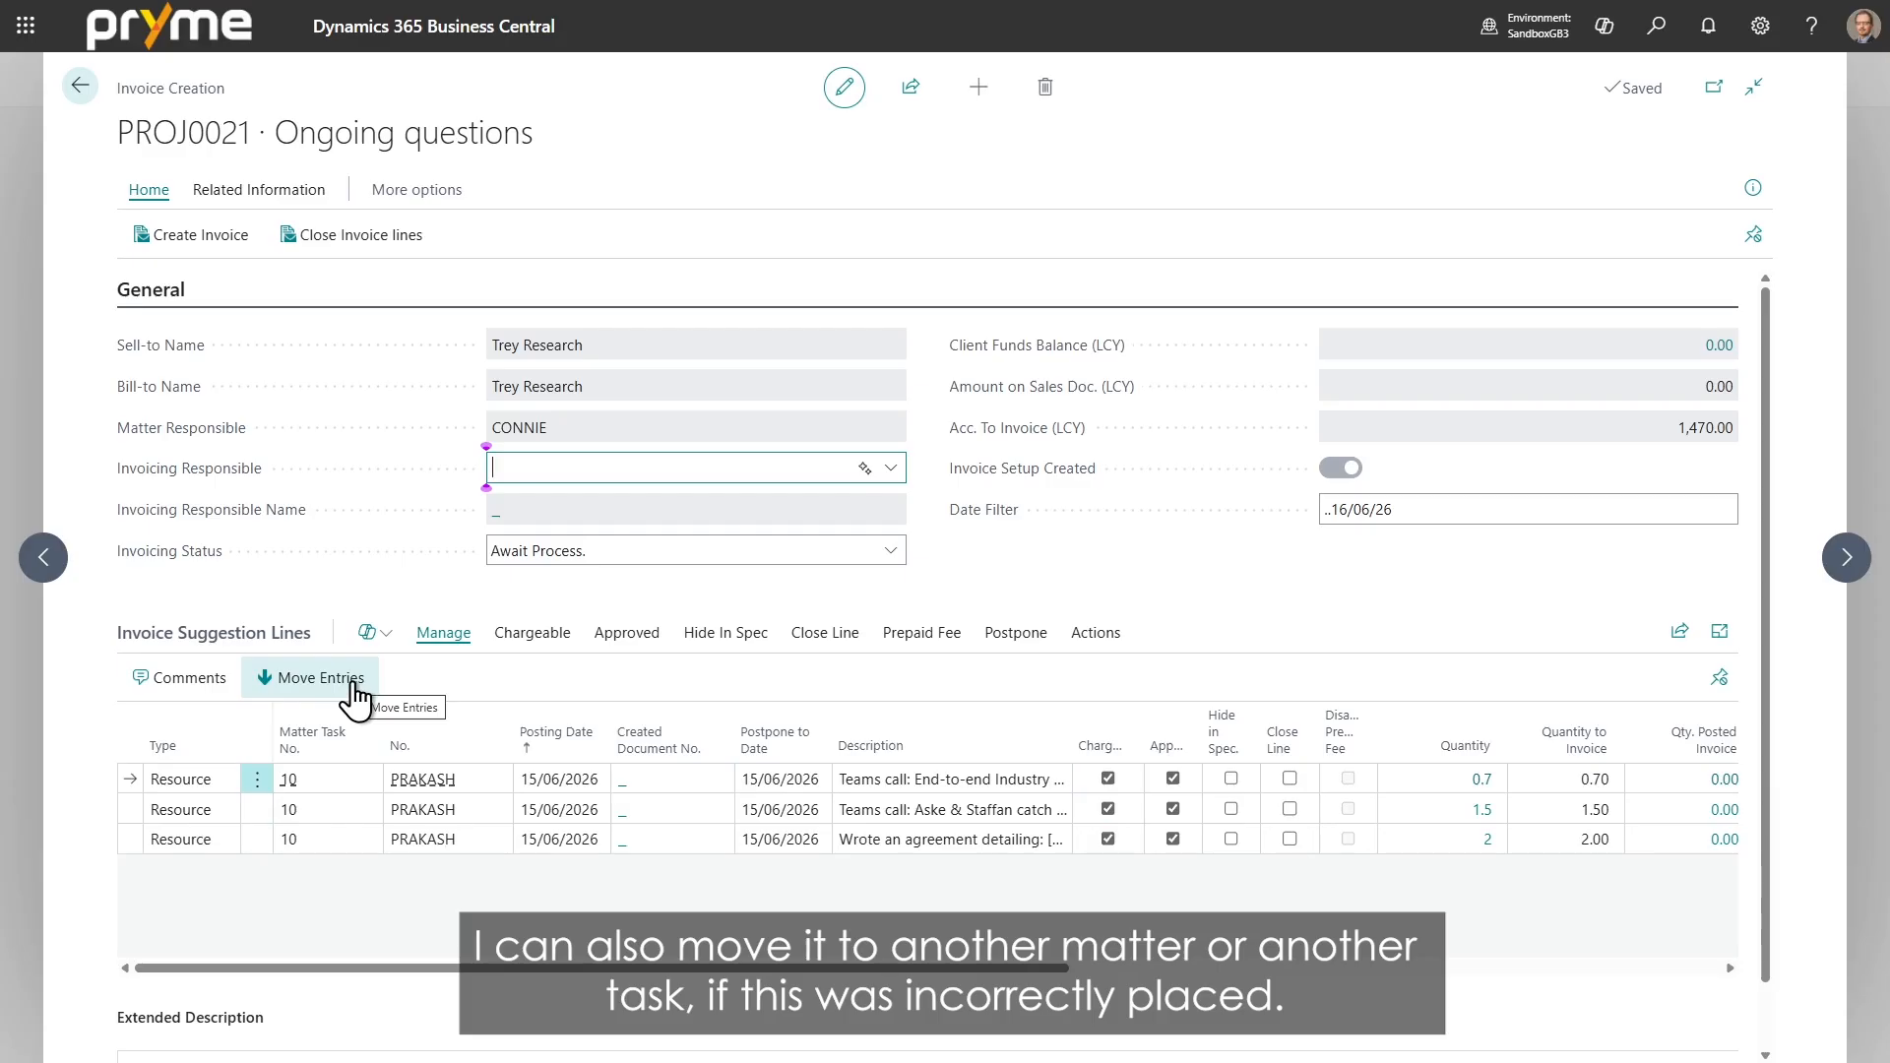
click(1556, 781)
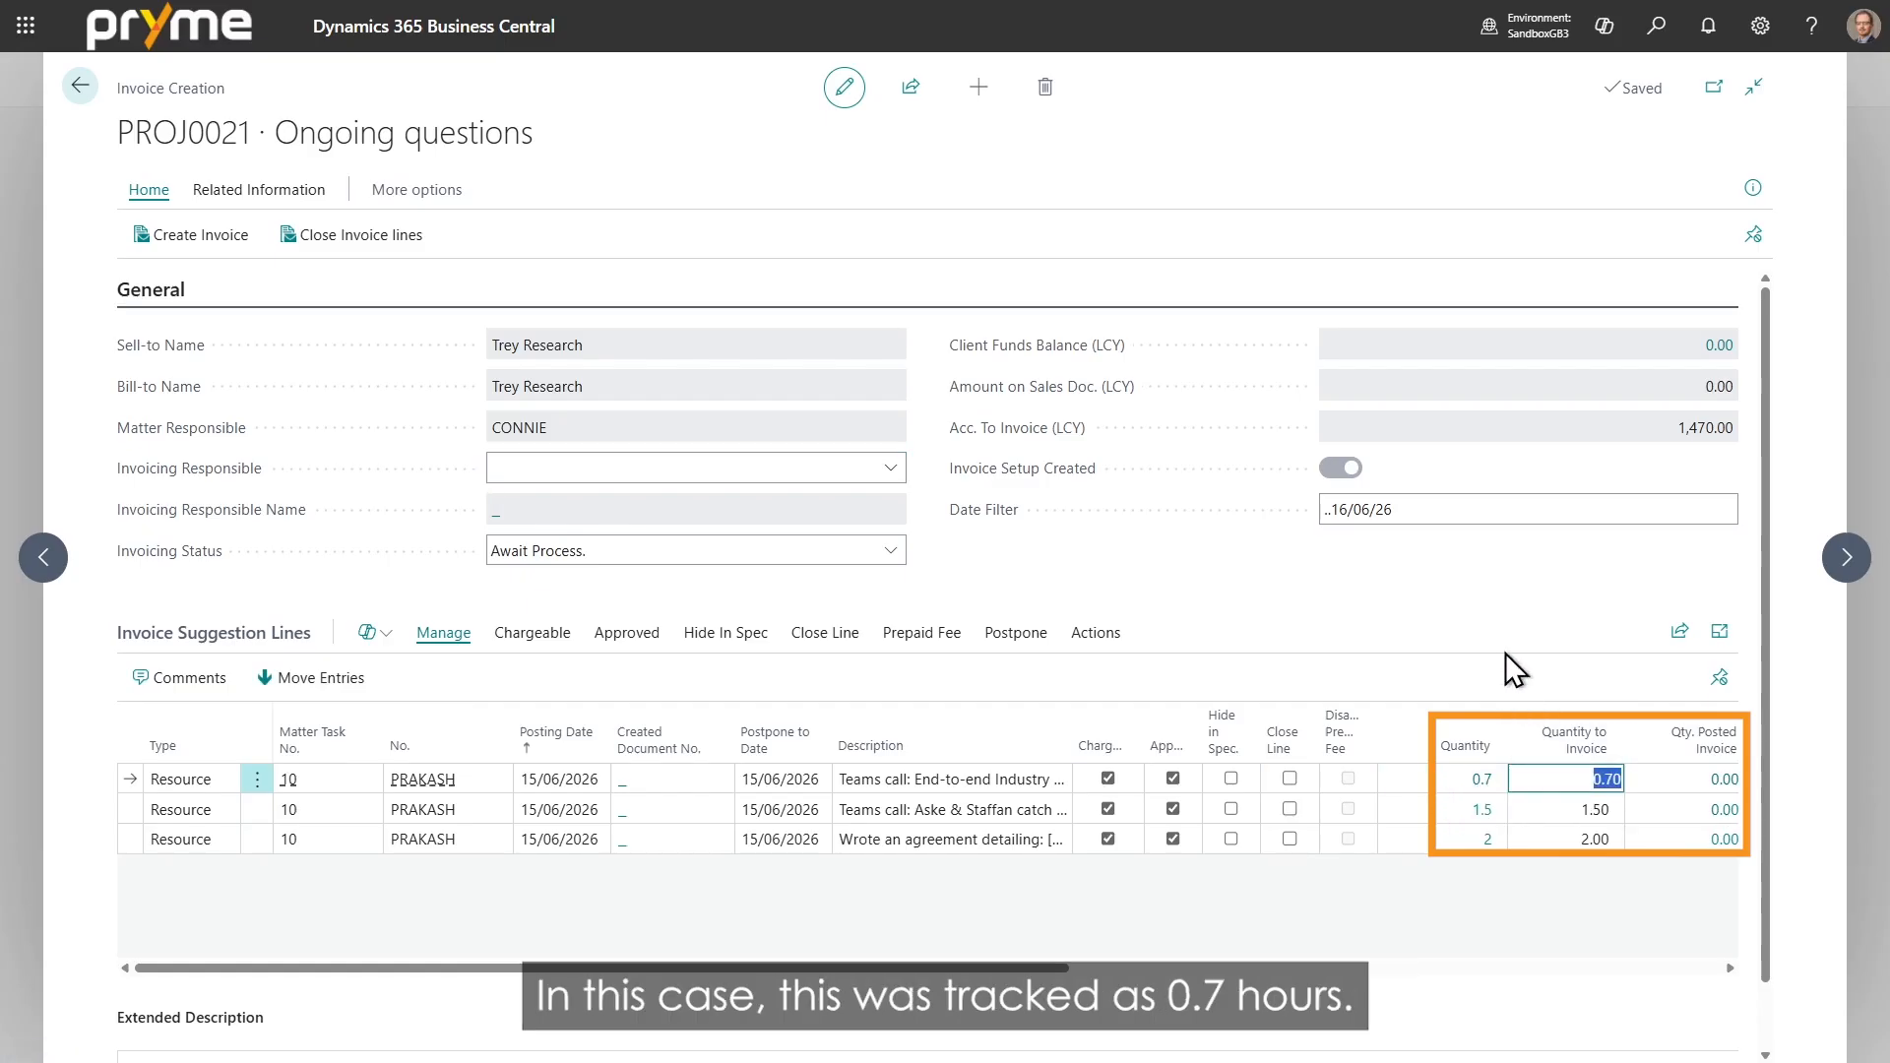
text(0.5)
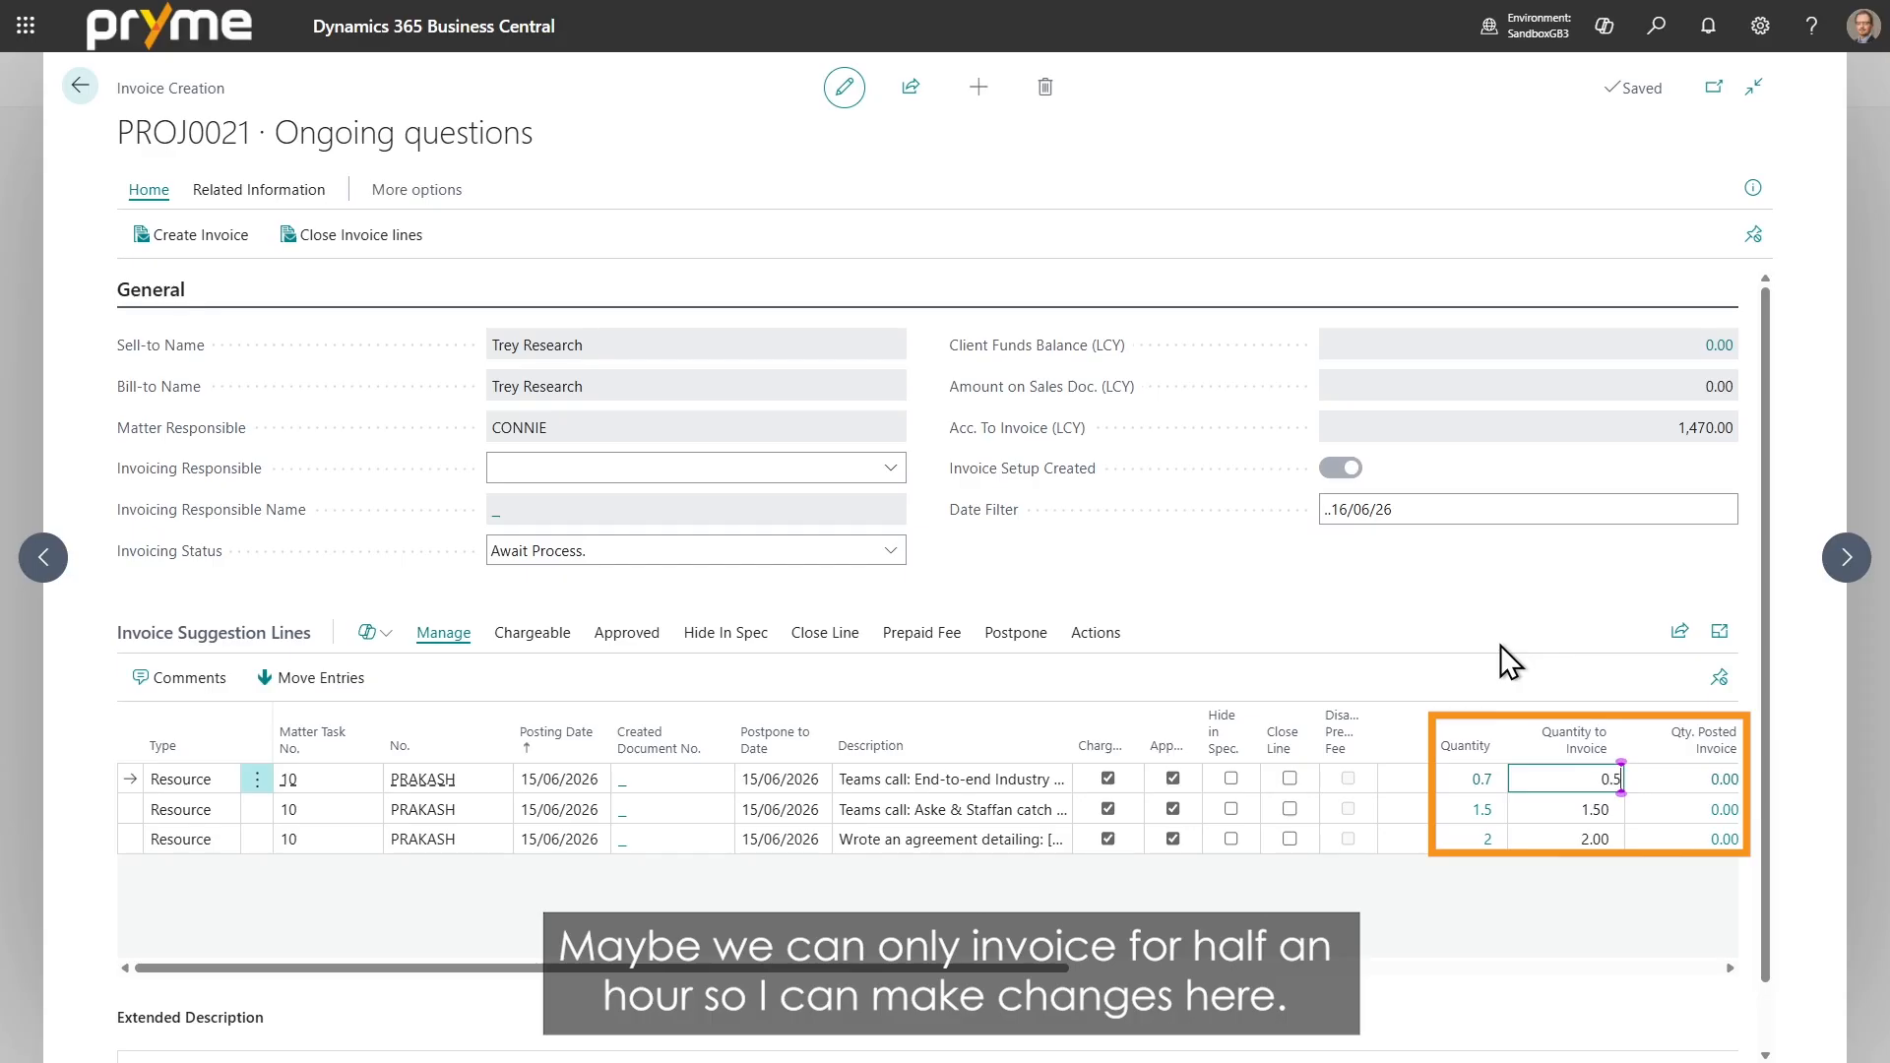
key(Return)
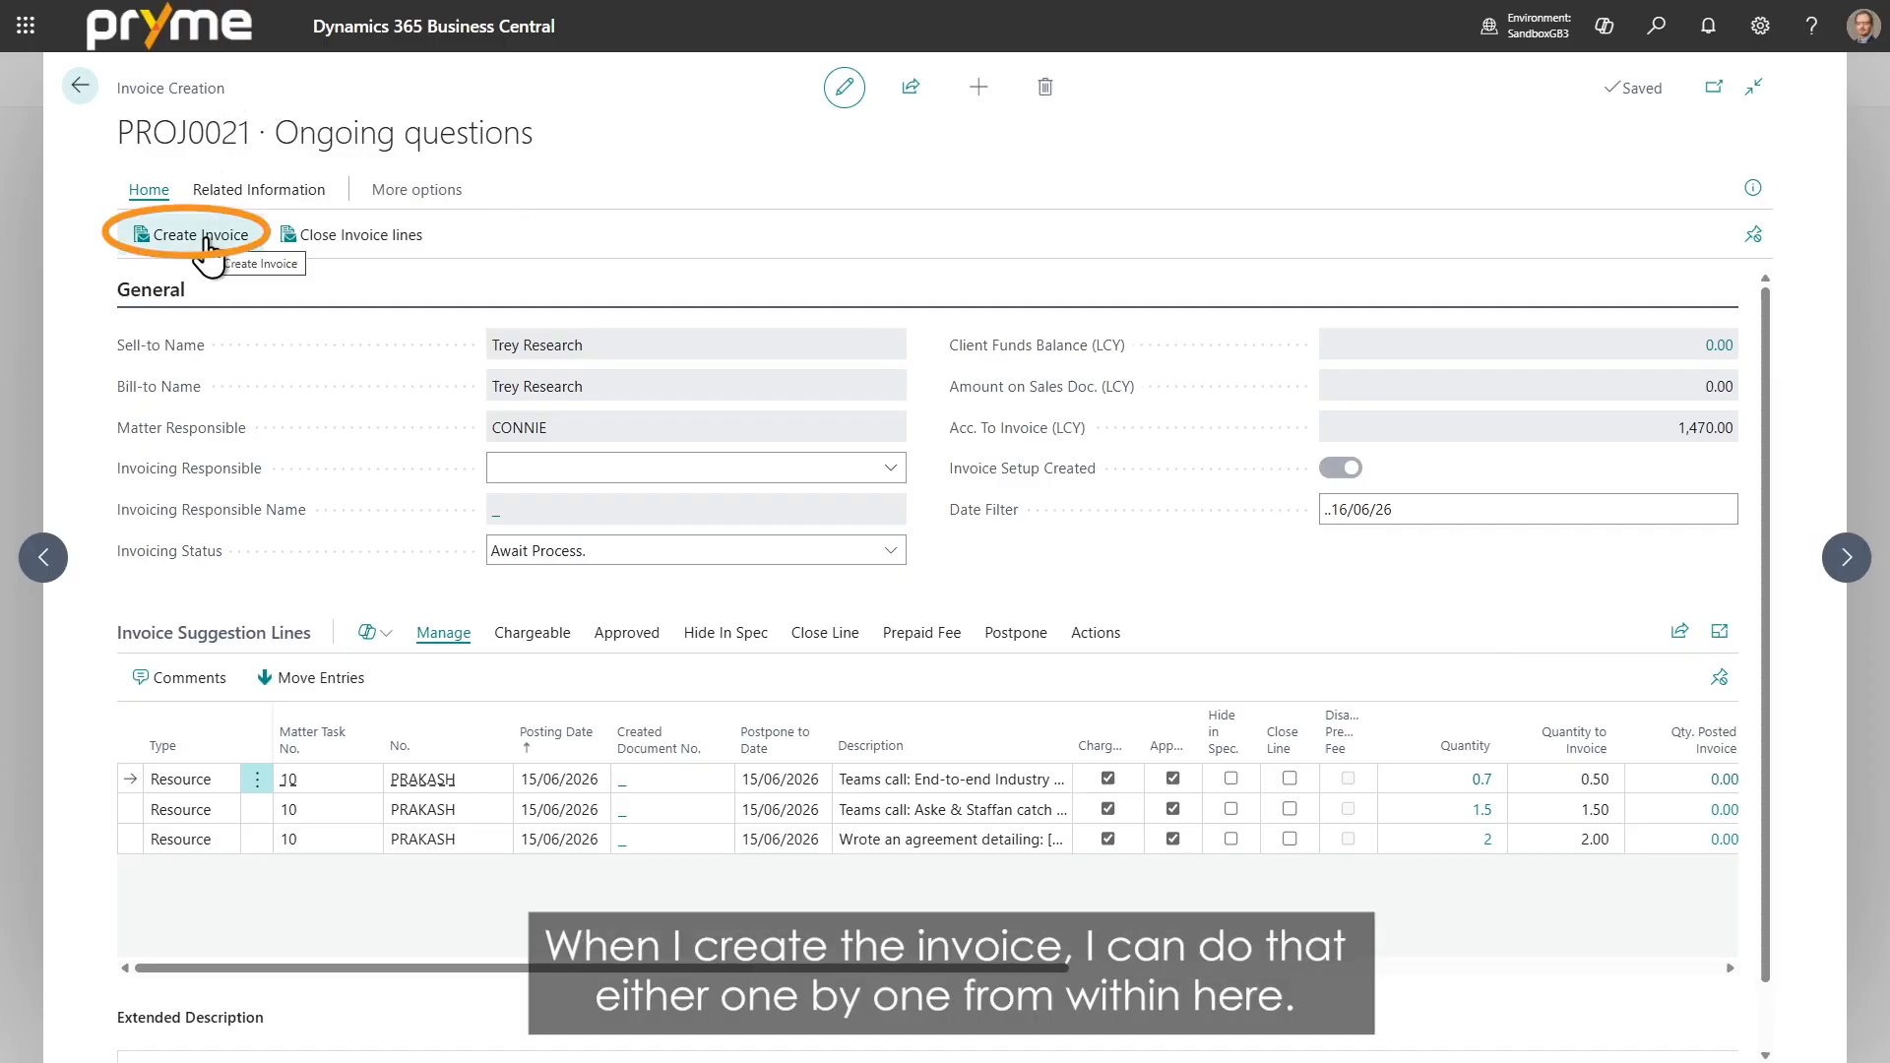
click(80, 86)
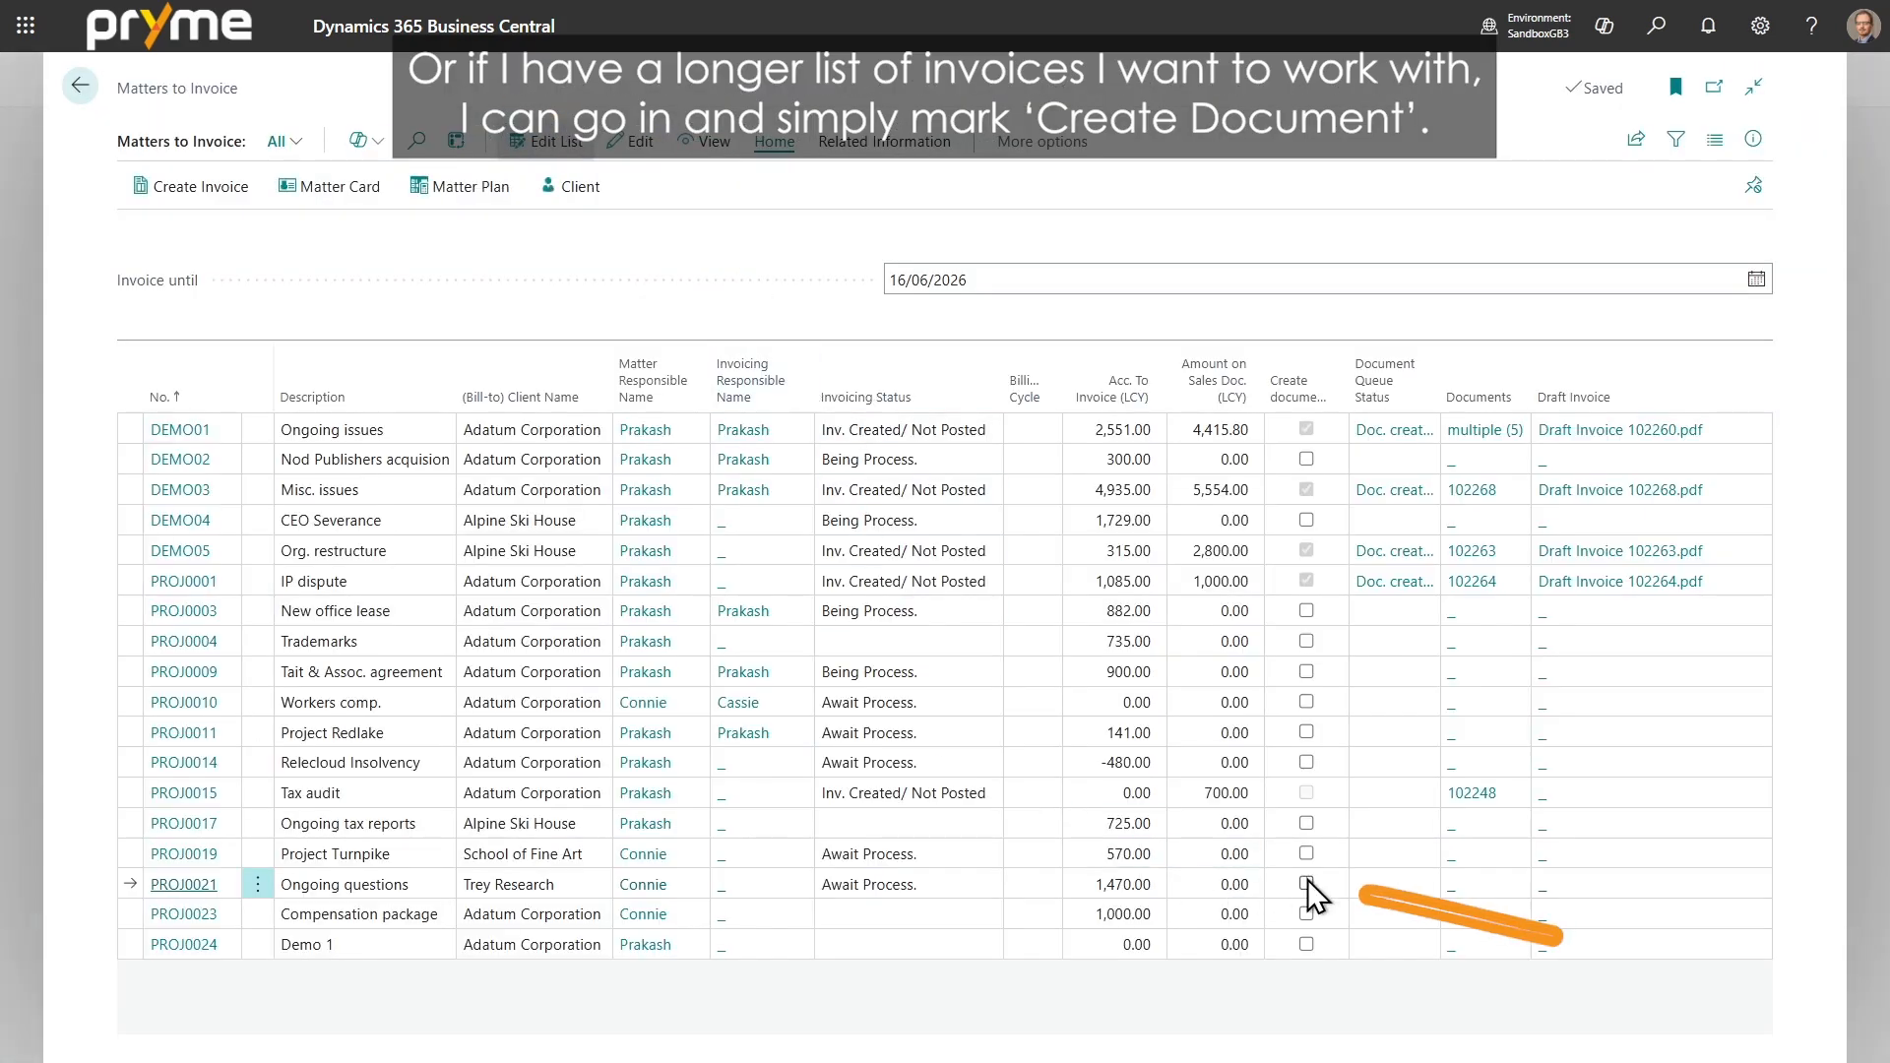
Mark matters PROJ0021, PROJ0023 and PROJ0003 for invoice document creation.
click(1308, 882)
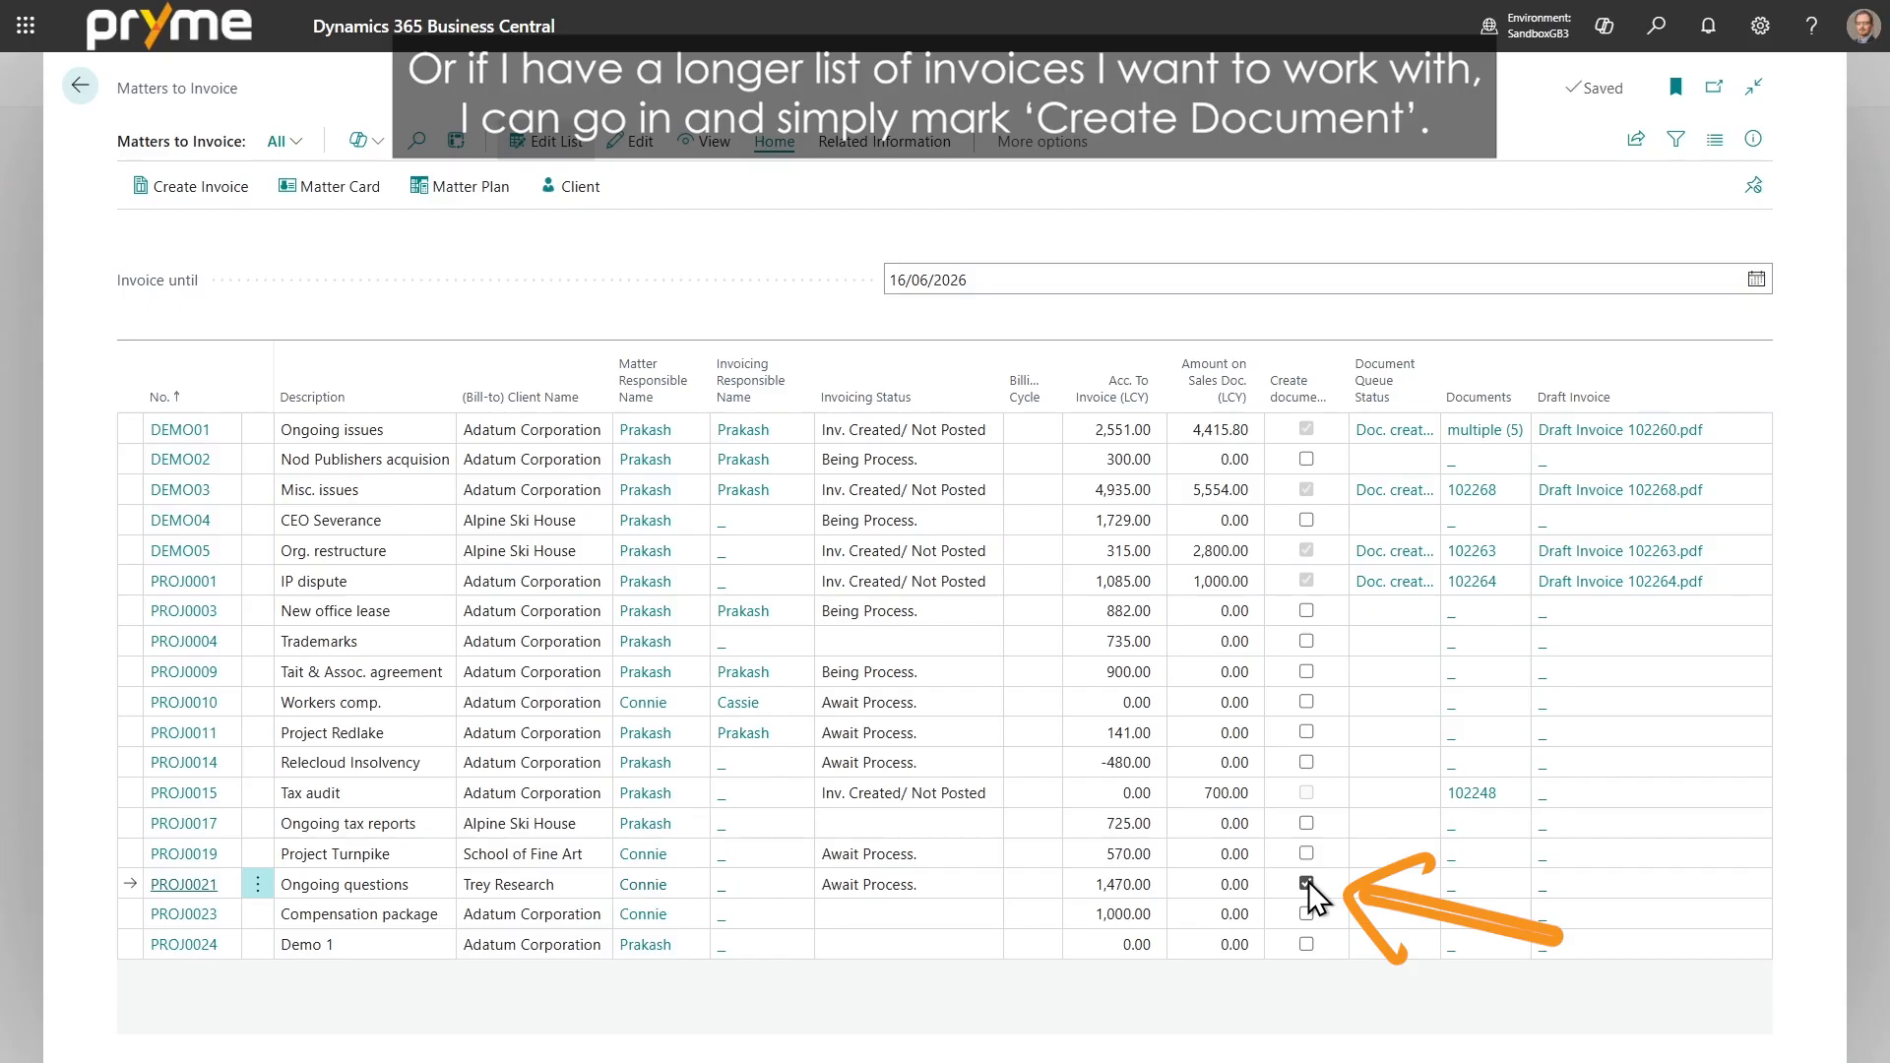
click(1307, 913)
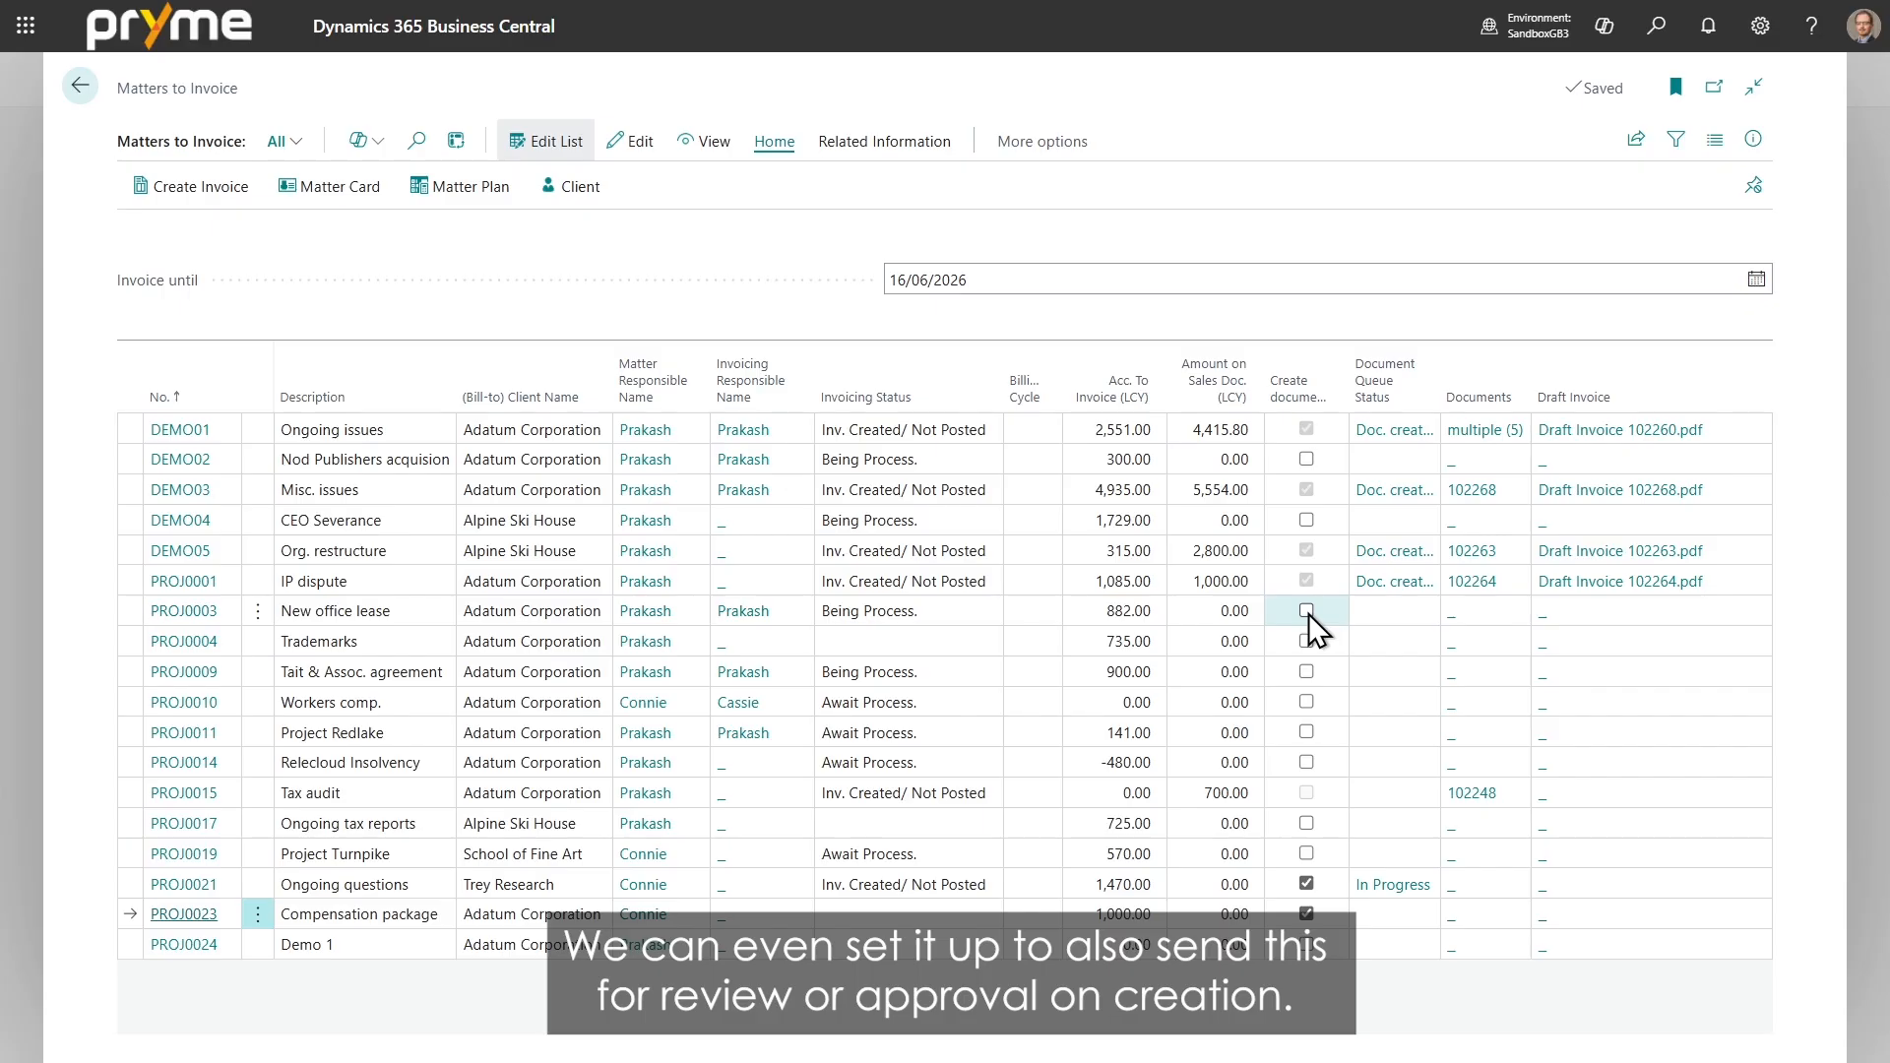
click(1306, 610)
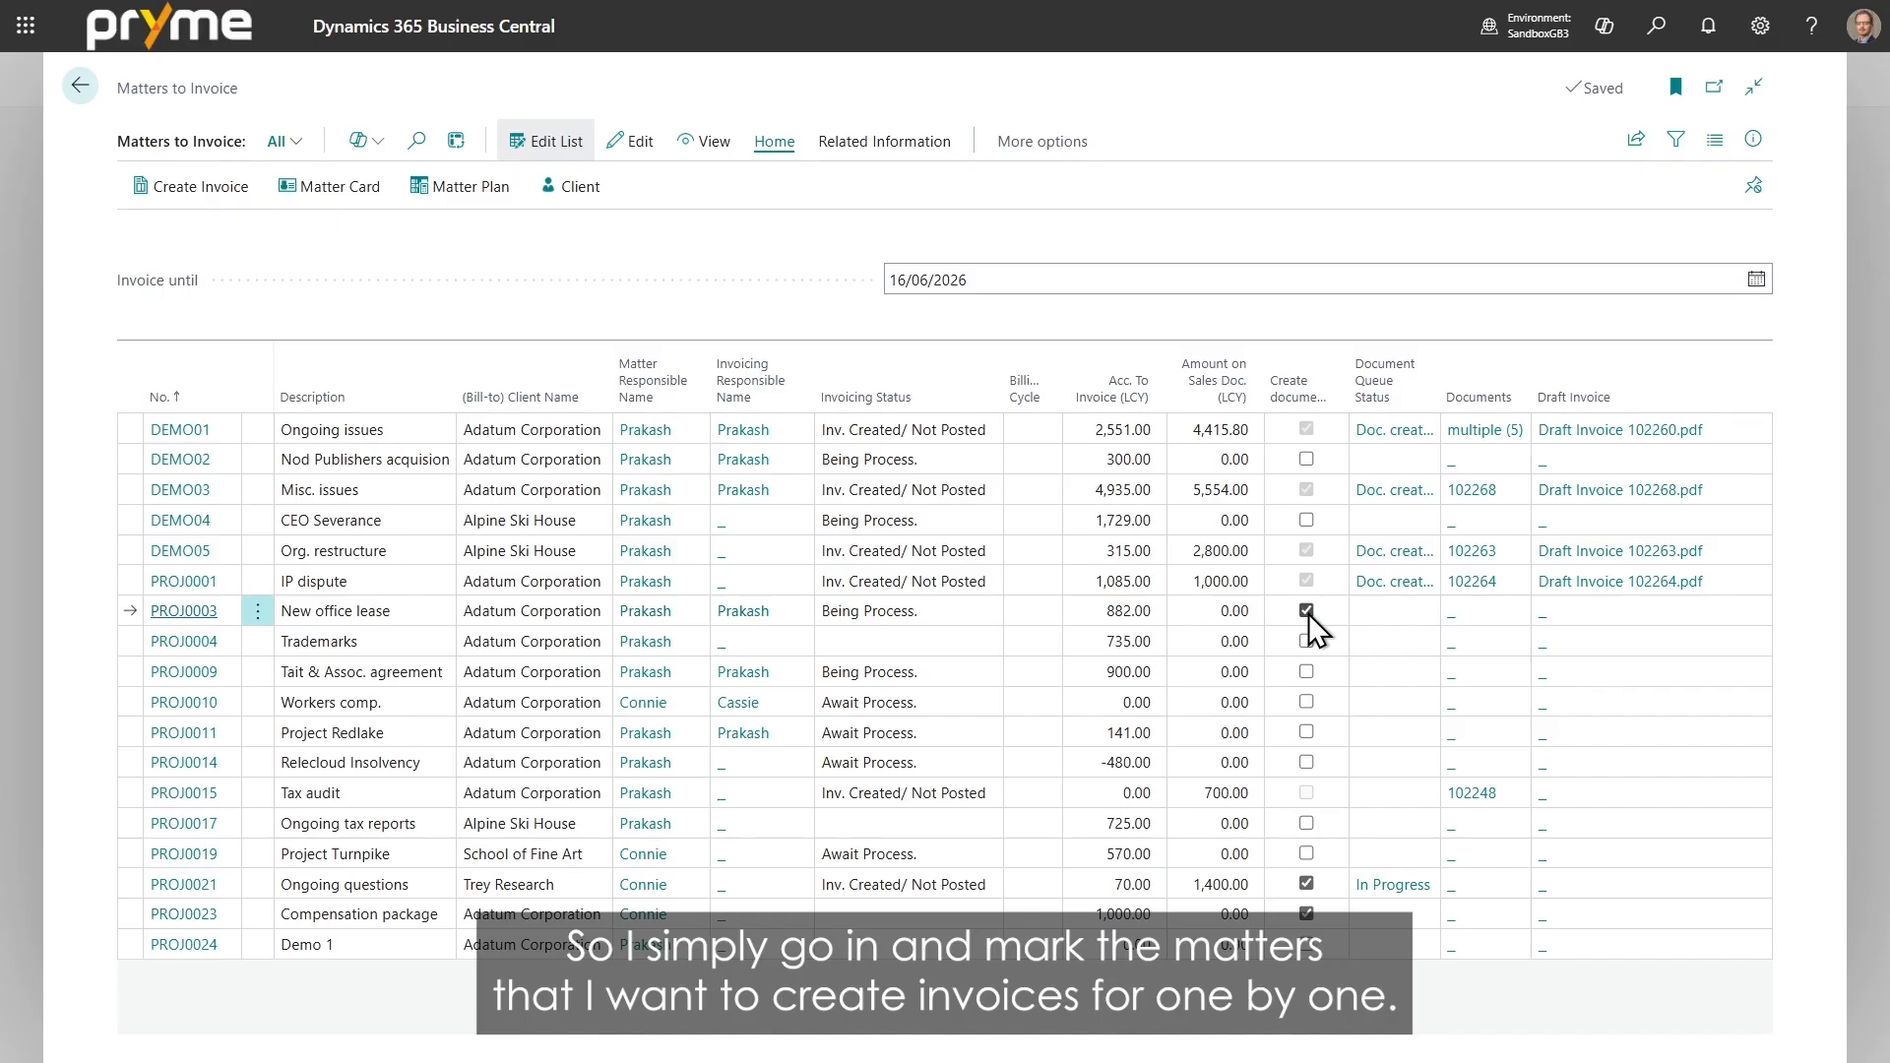
Mark matter PROJ0009 for invoice document creation, and view the draft invoice PDF of matter PROJ0021 including its specification page.
click(1308, 670)
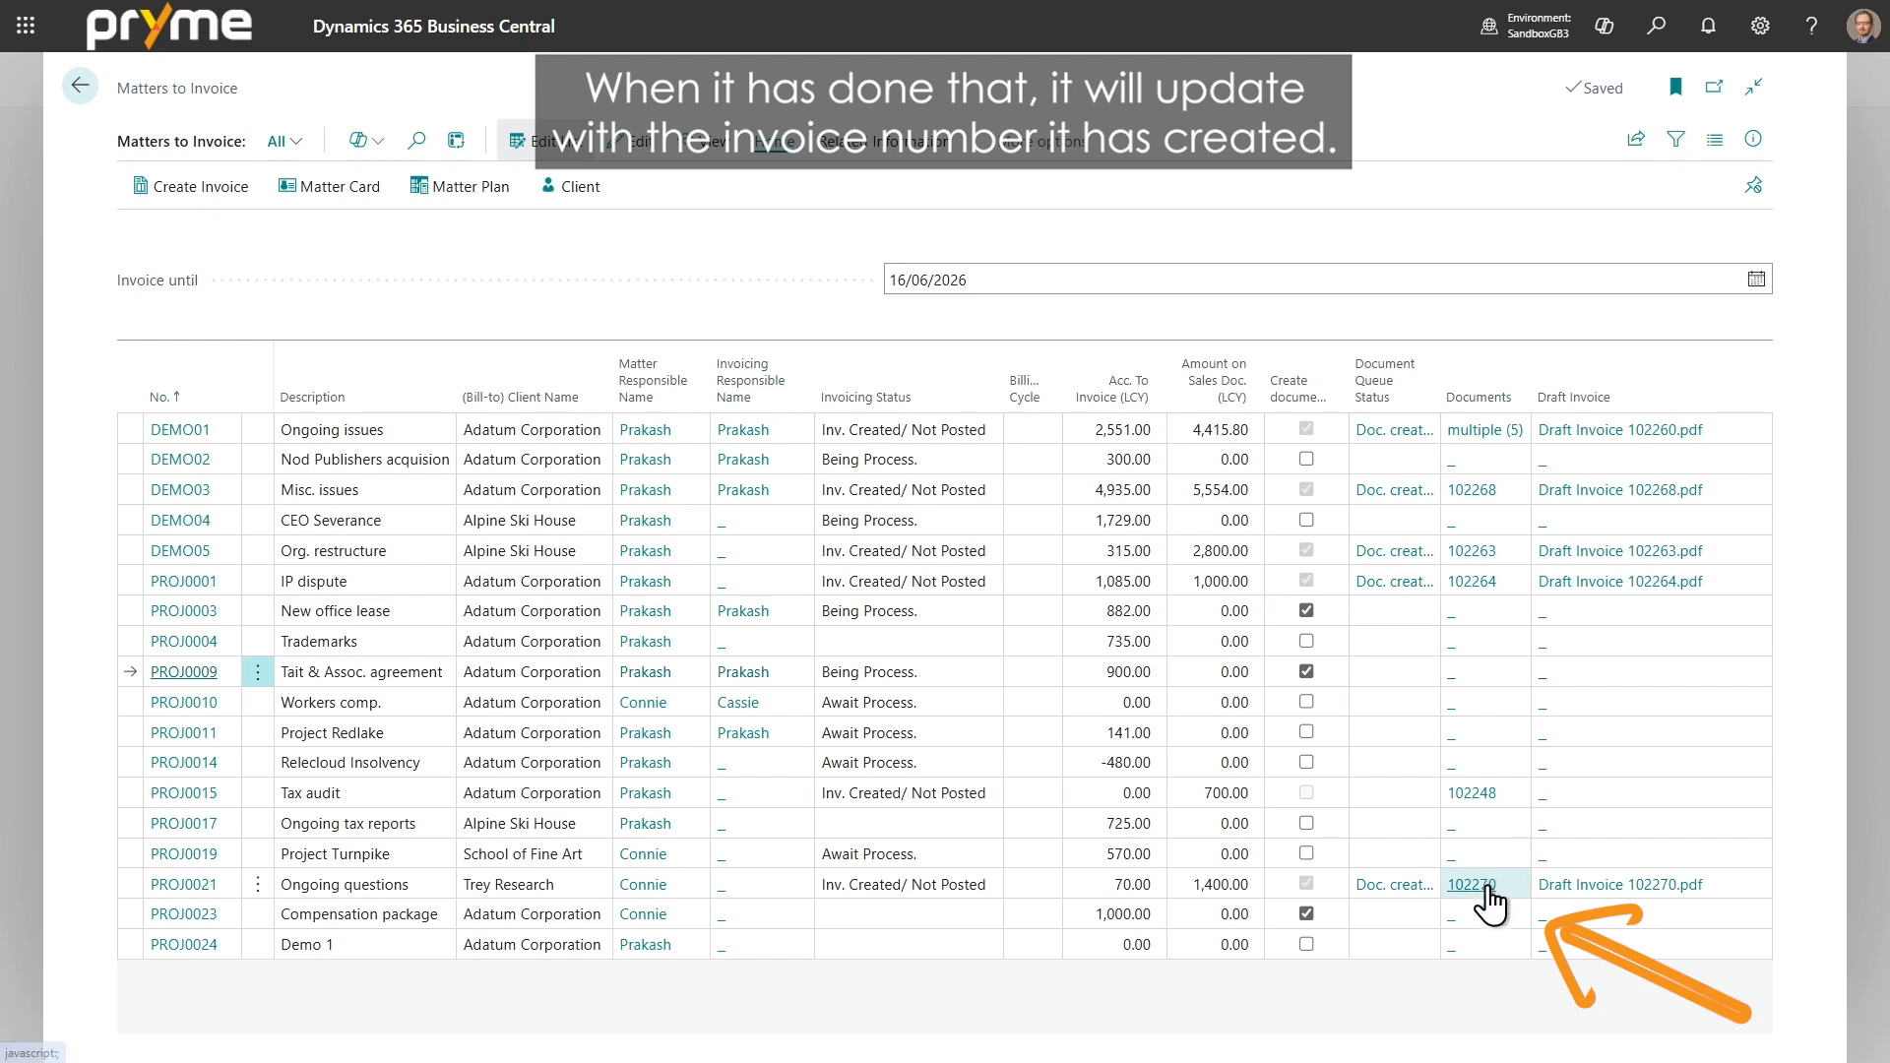
click(1587, 886)
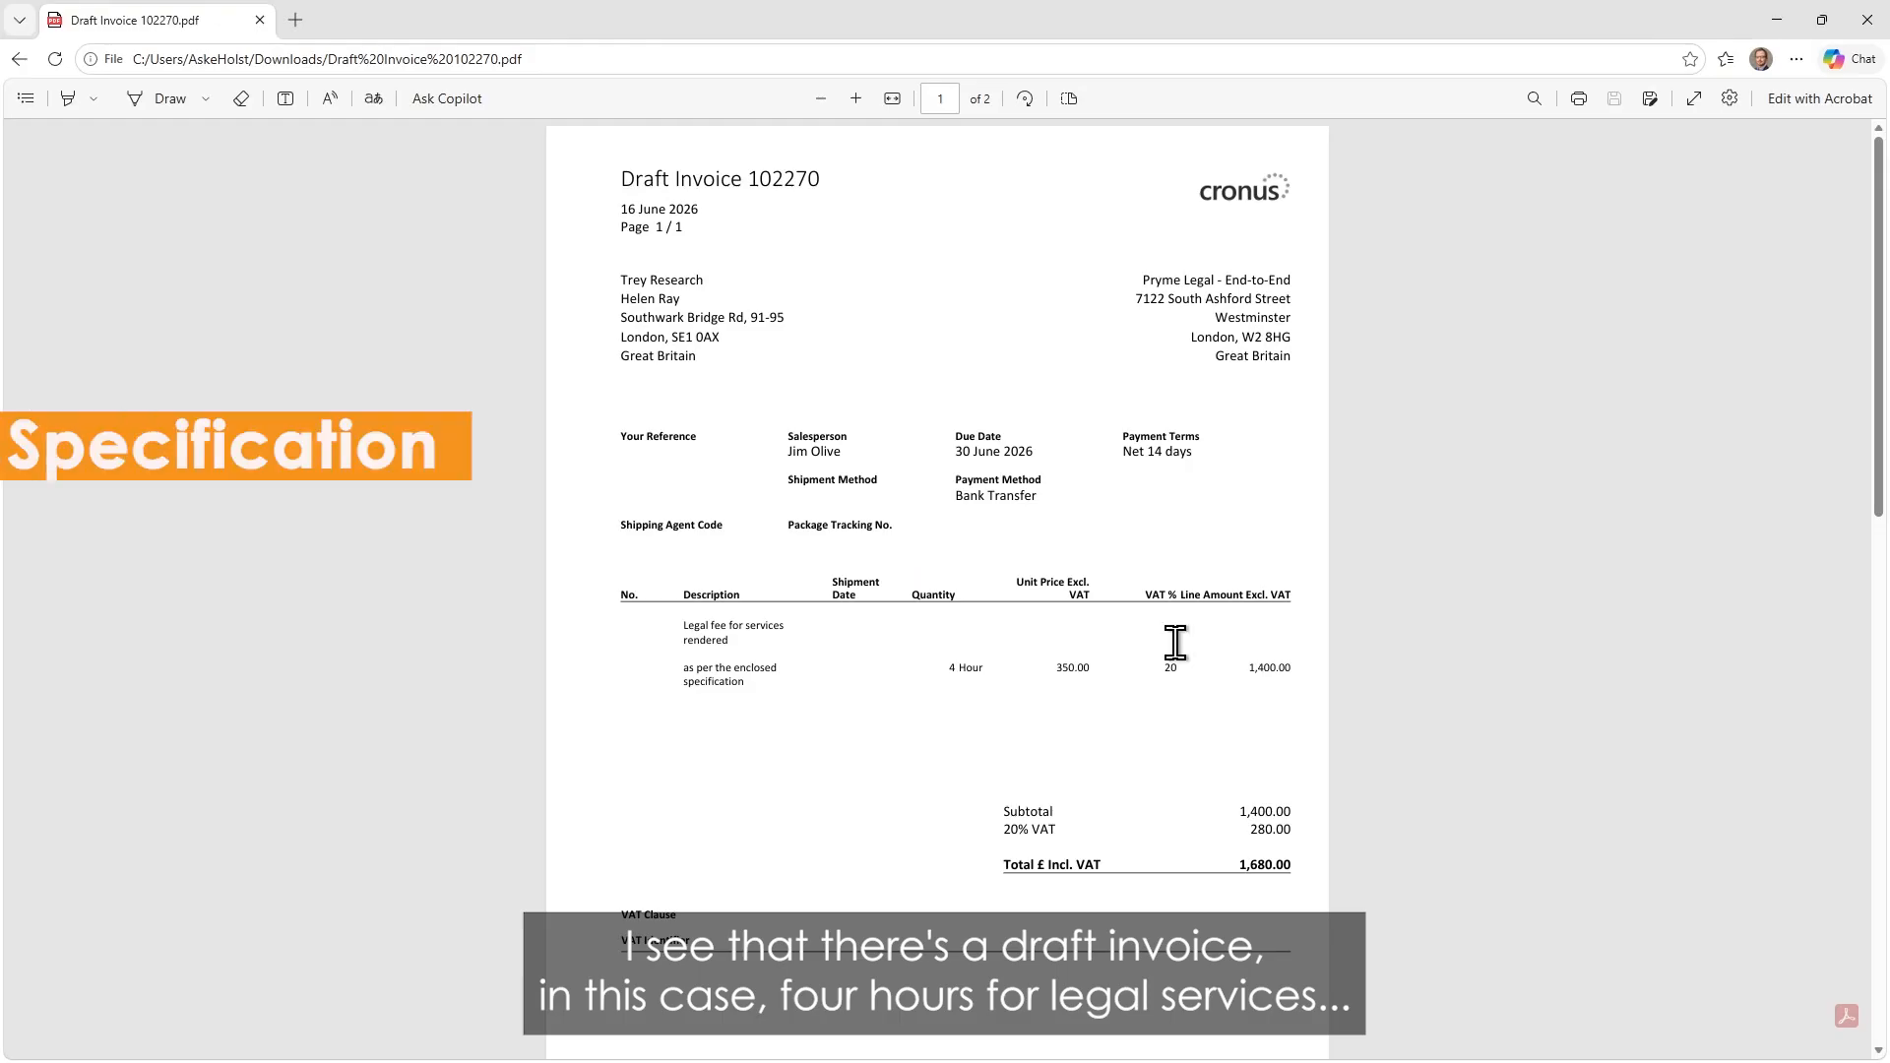
scroll(1173, 642, down, 8)
scroll(1167, 645, down, 4)
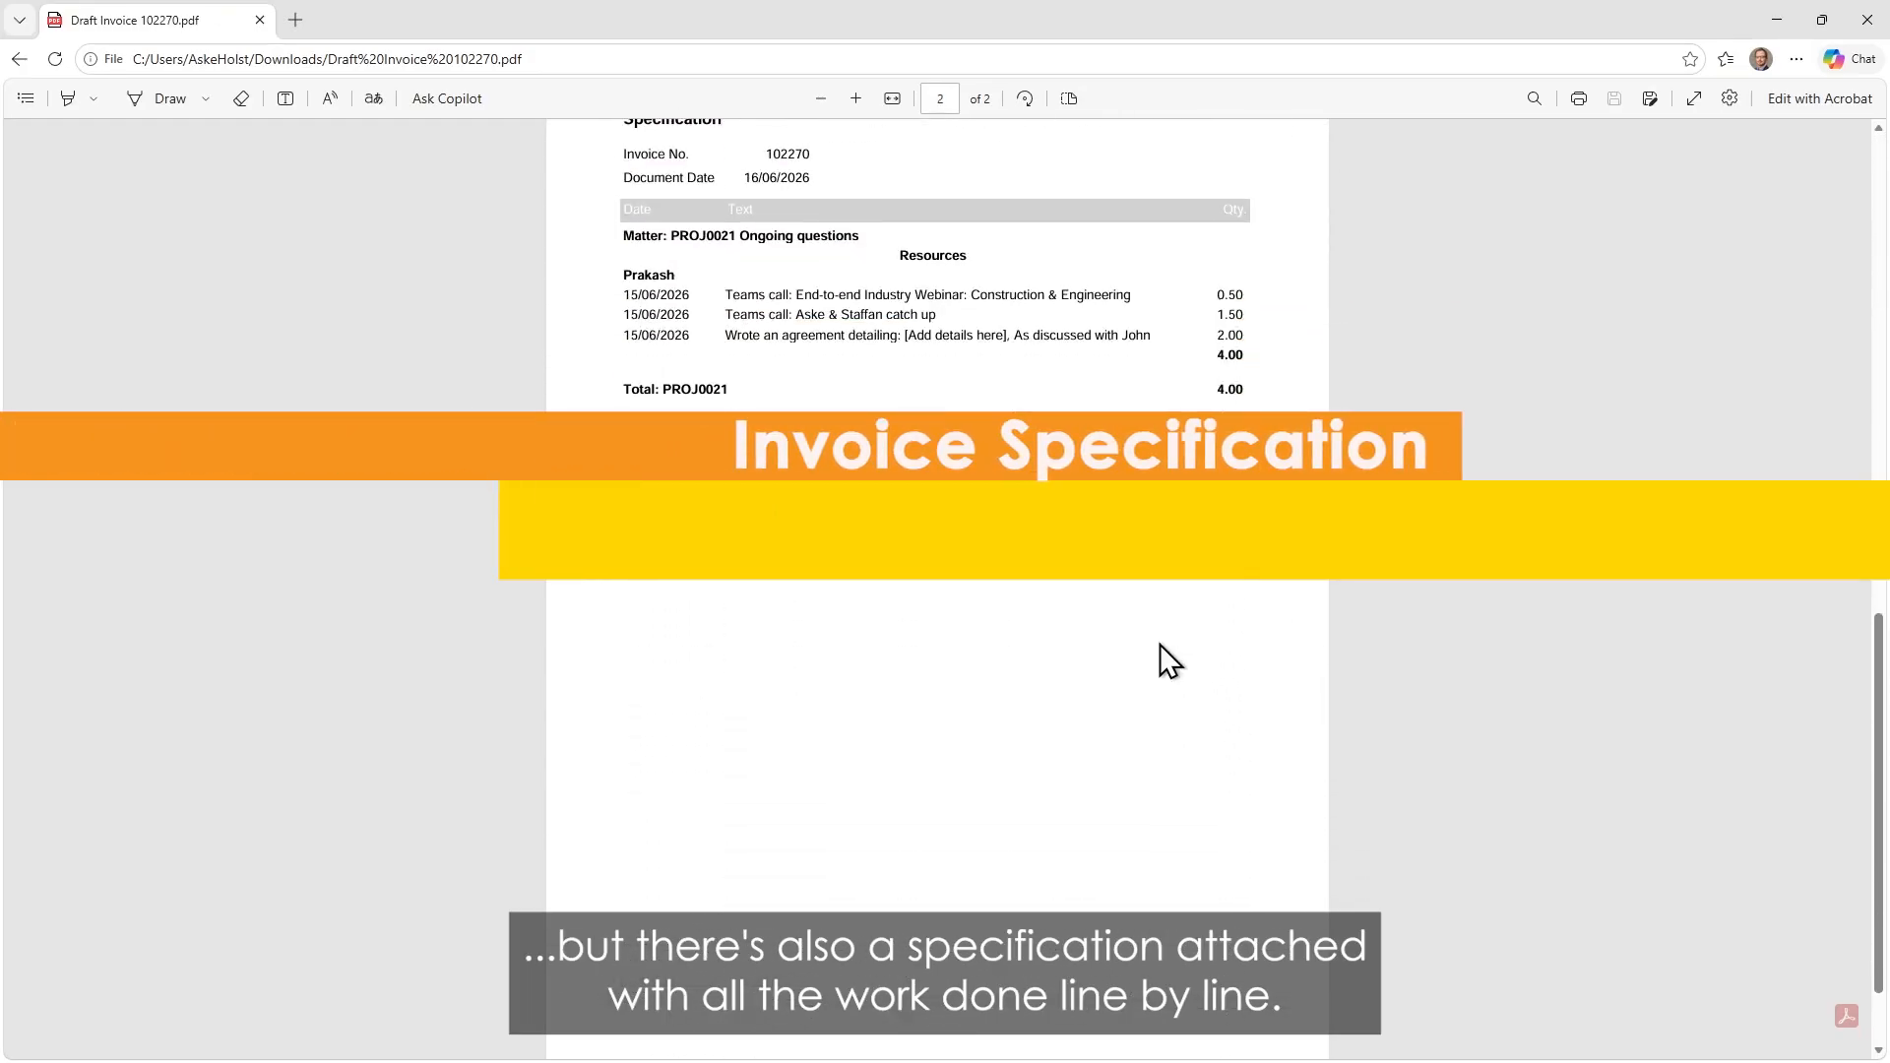
scroll(1159, 644, up, 1)
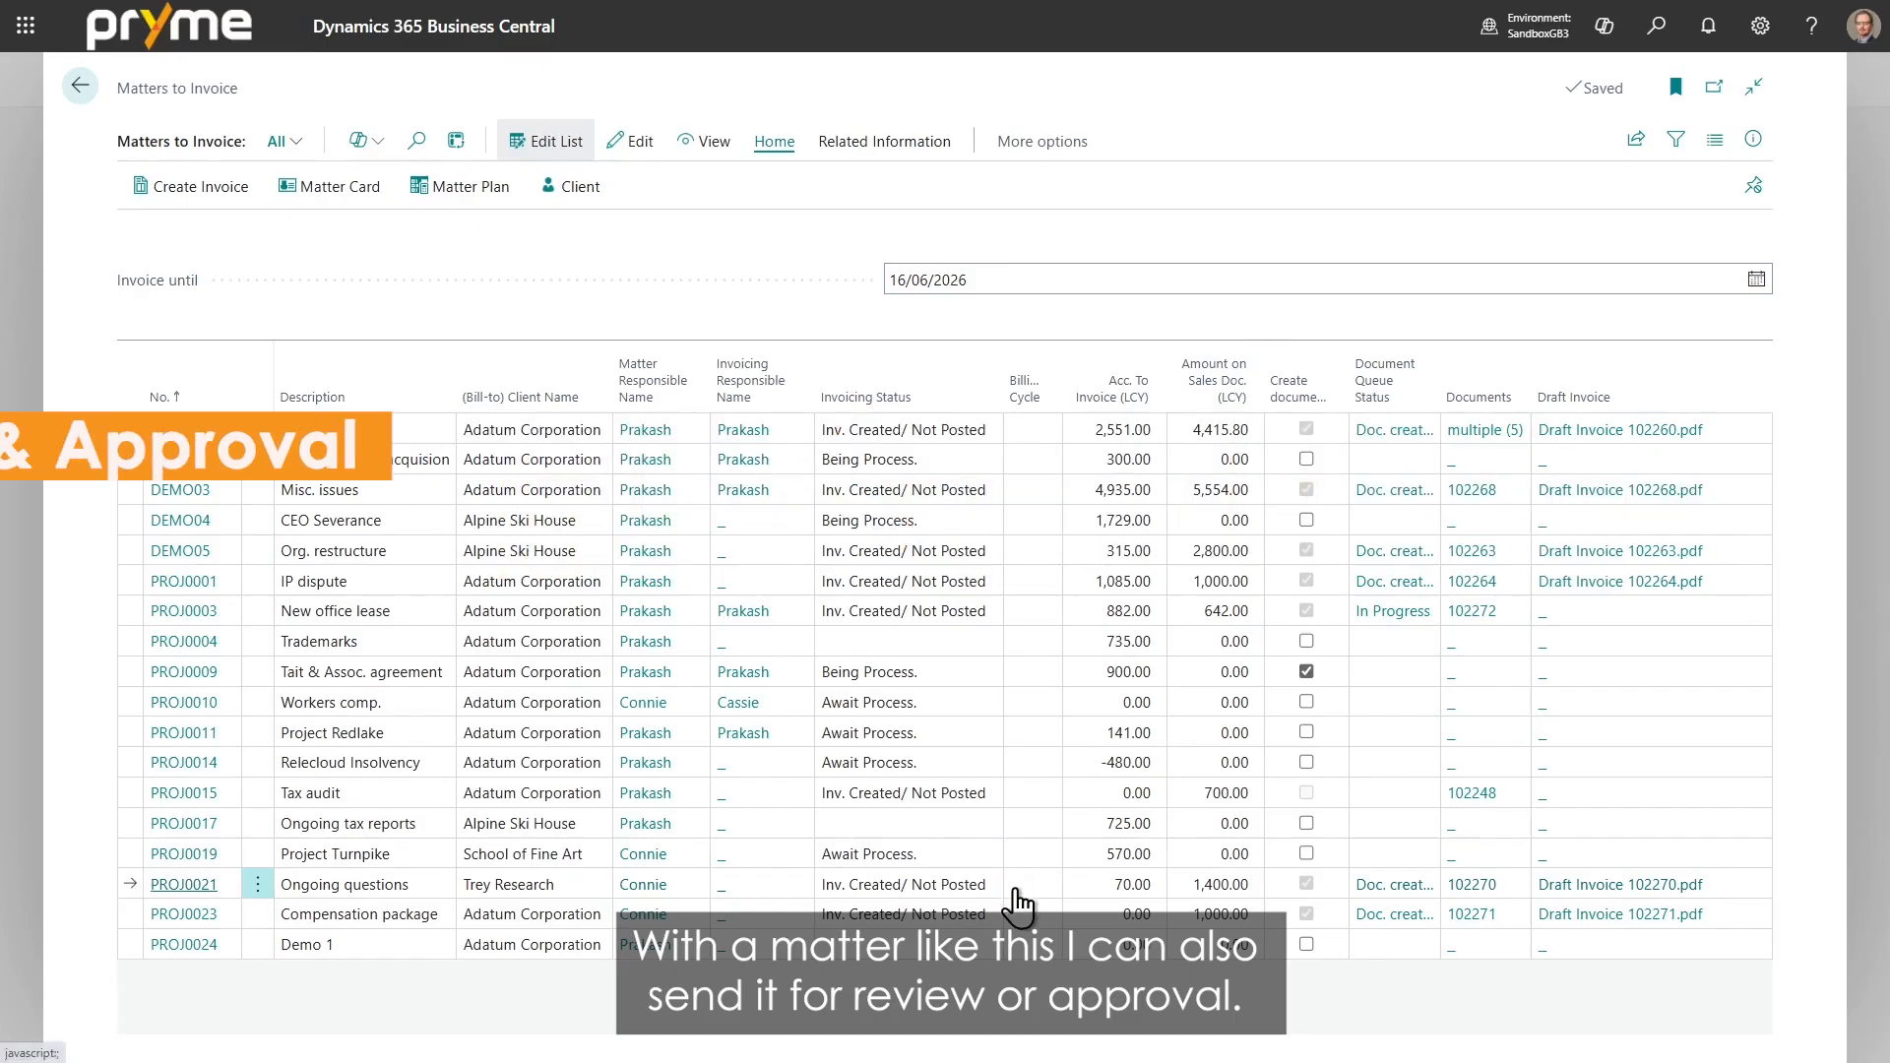
Open sales invoice 102272 for matter PROJ0003 and send it for review.
click(1464, 881)
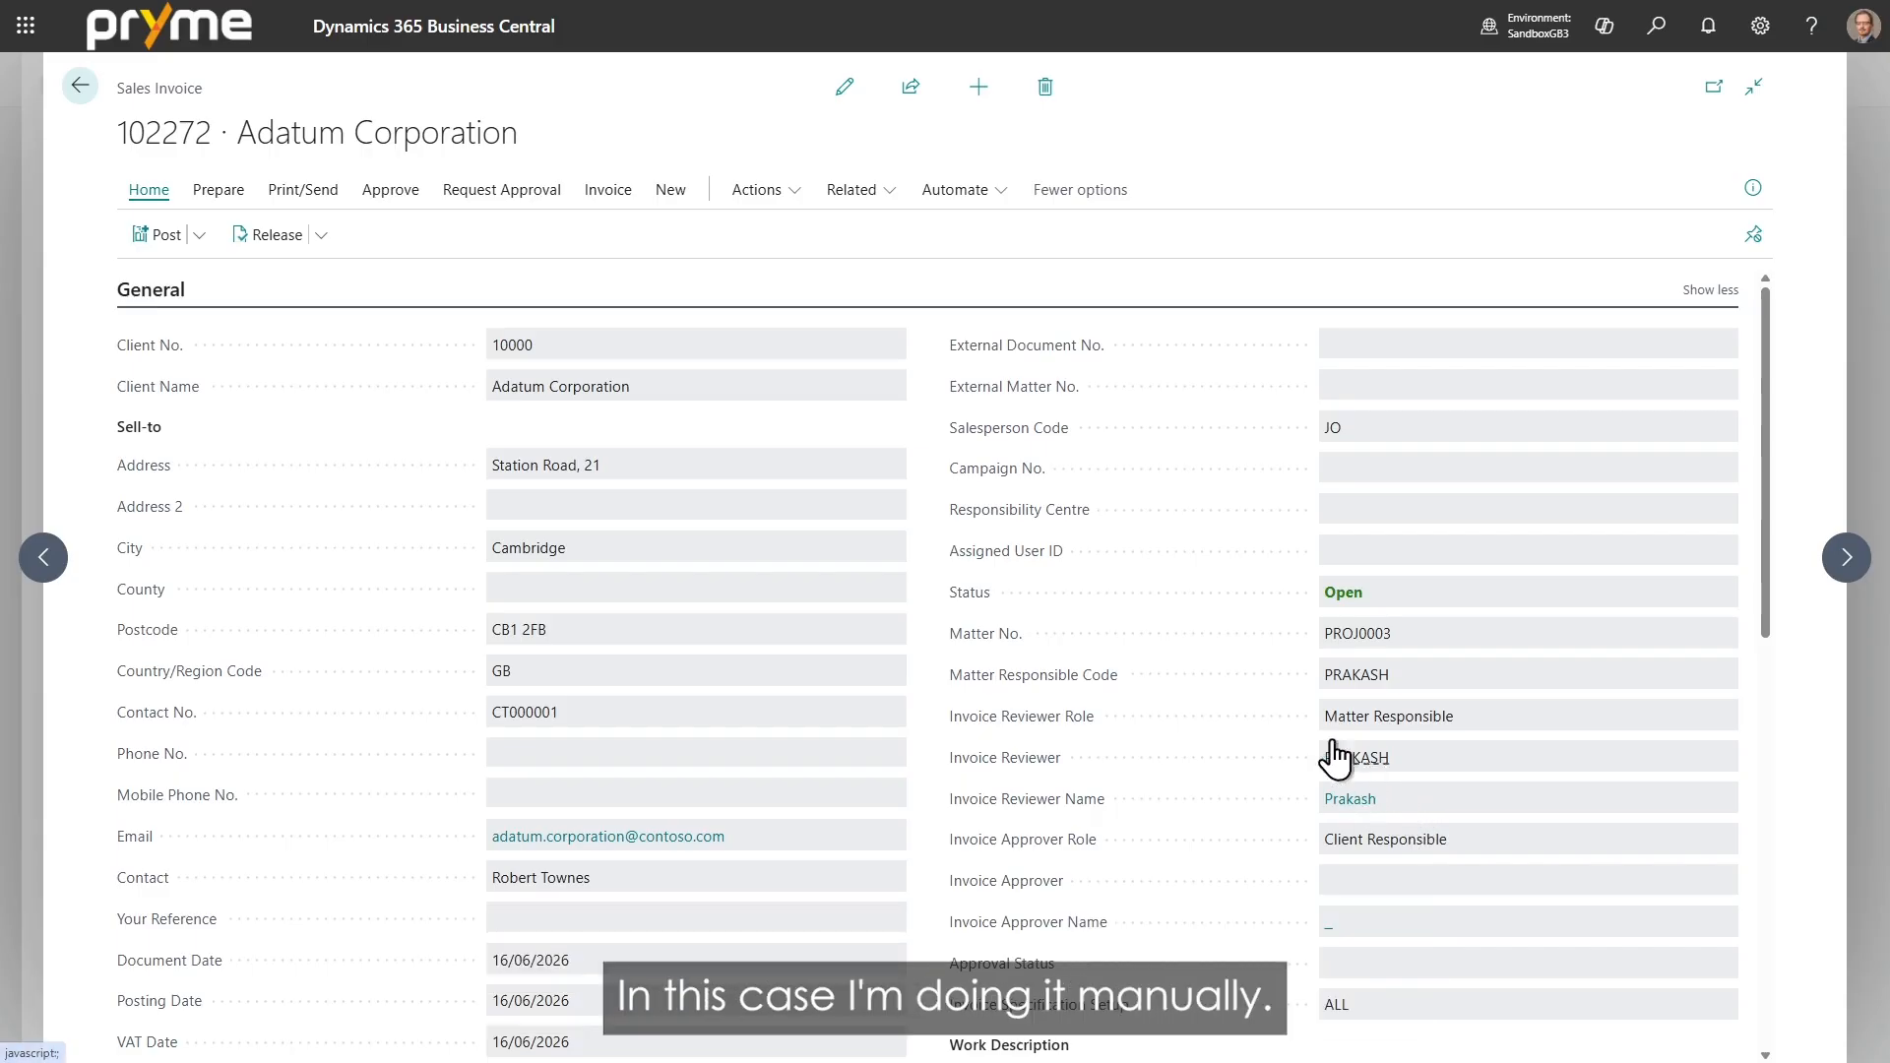
click(389, 189)
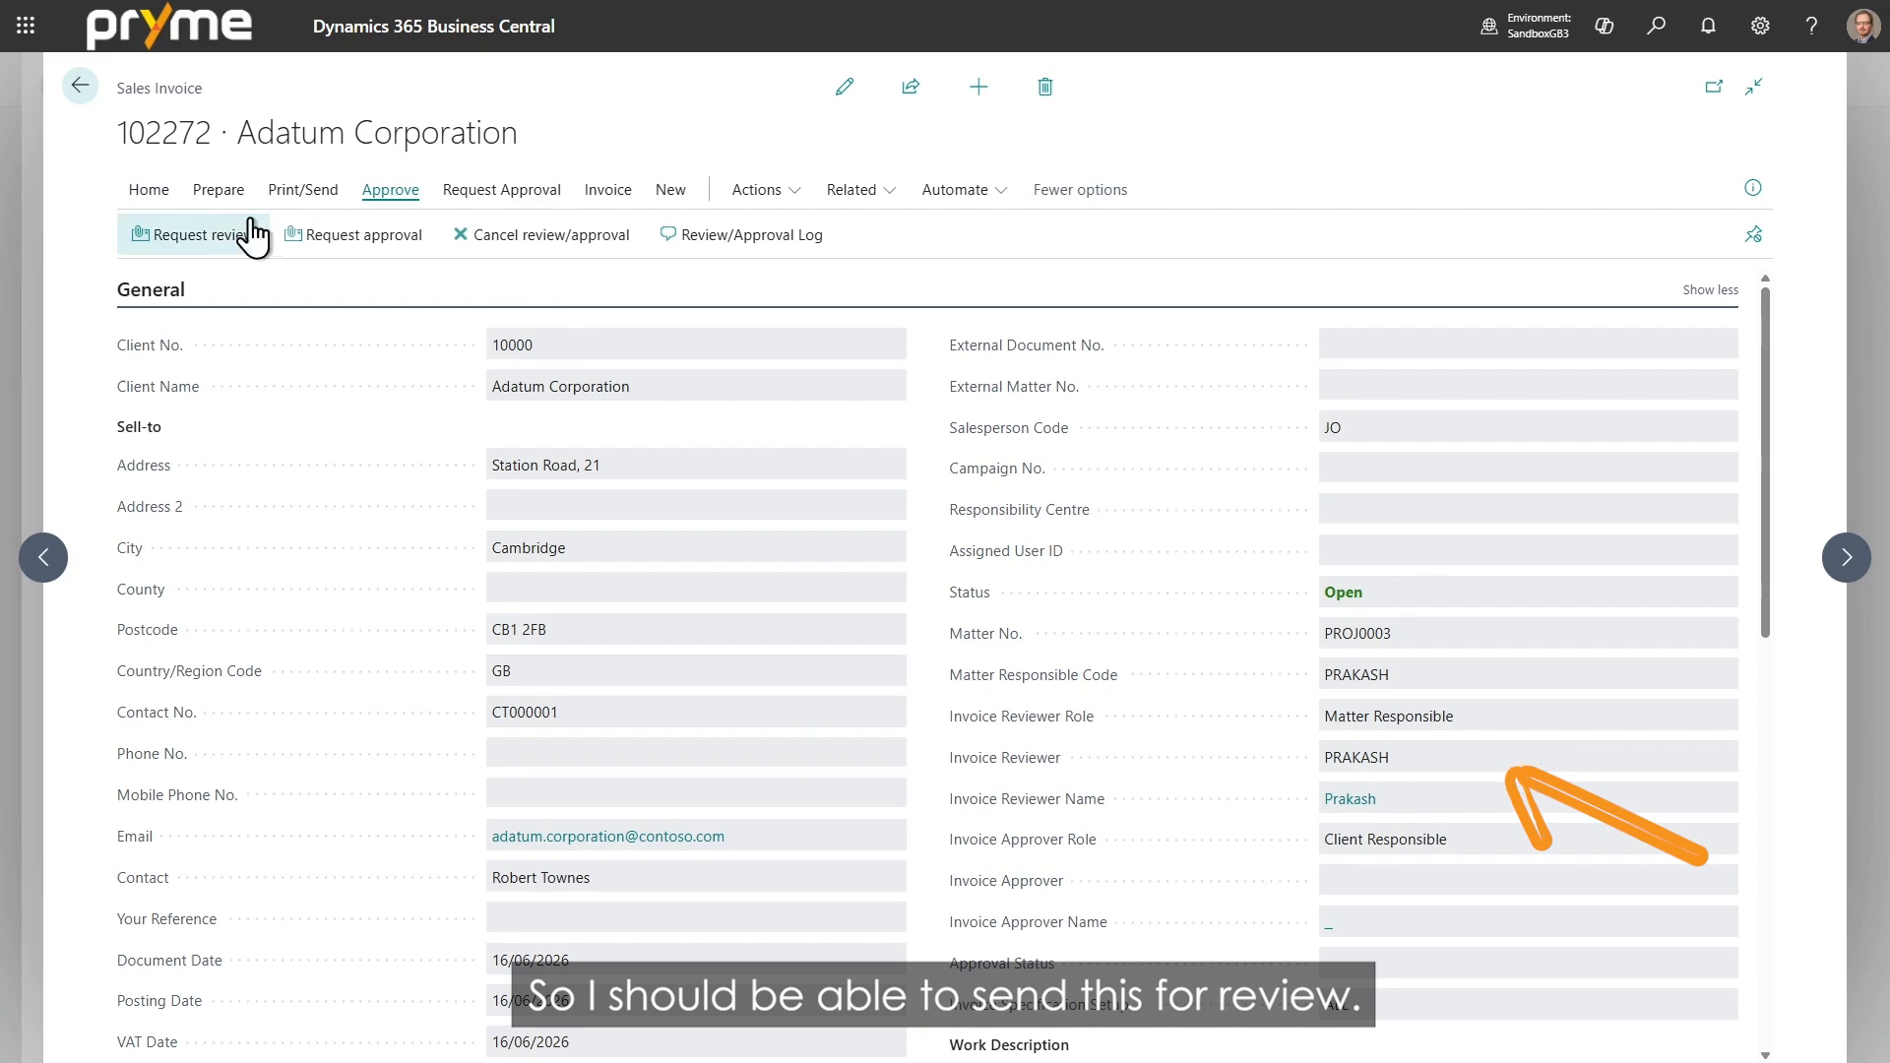
click(211, 238)
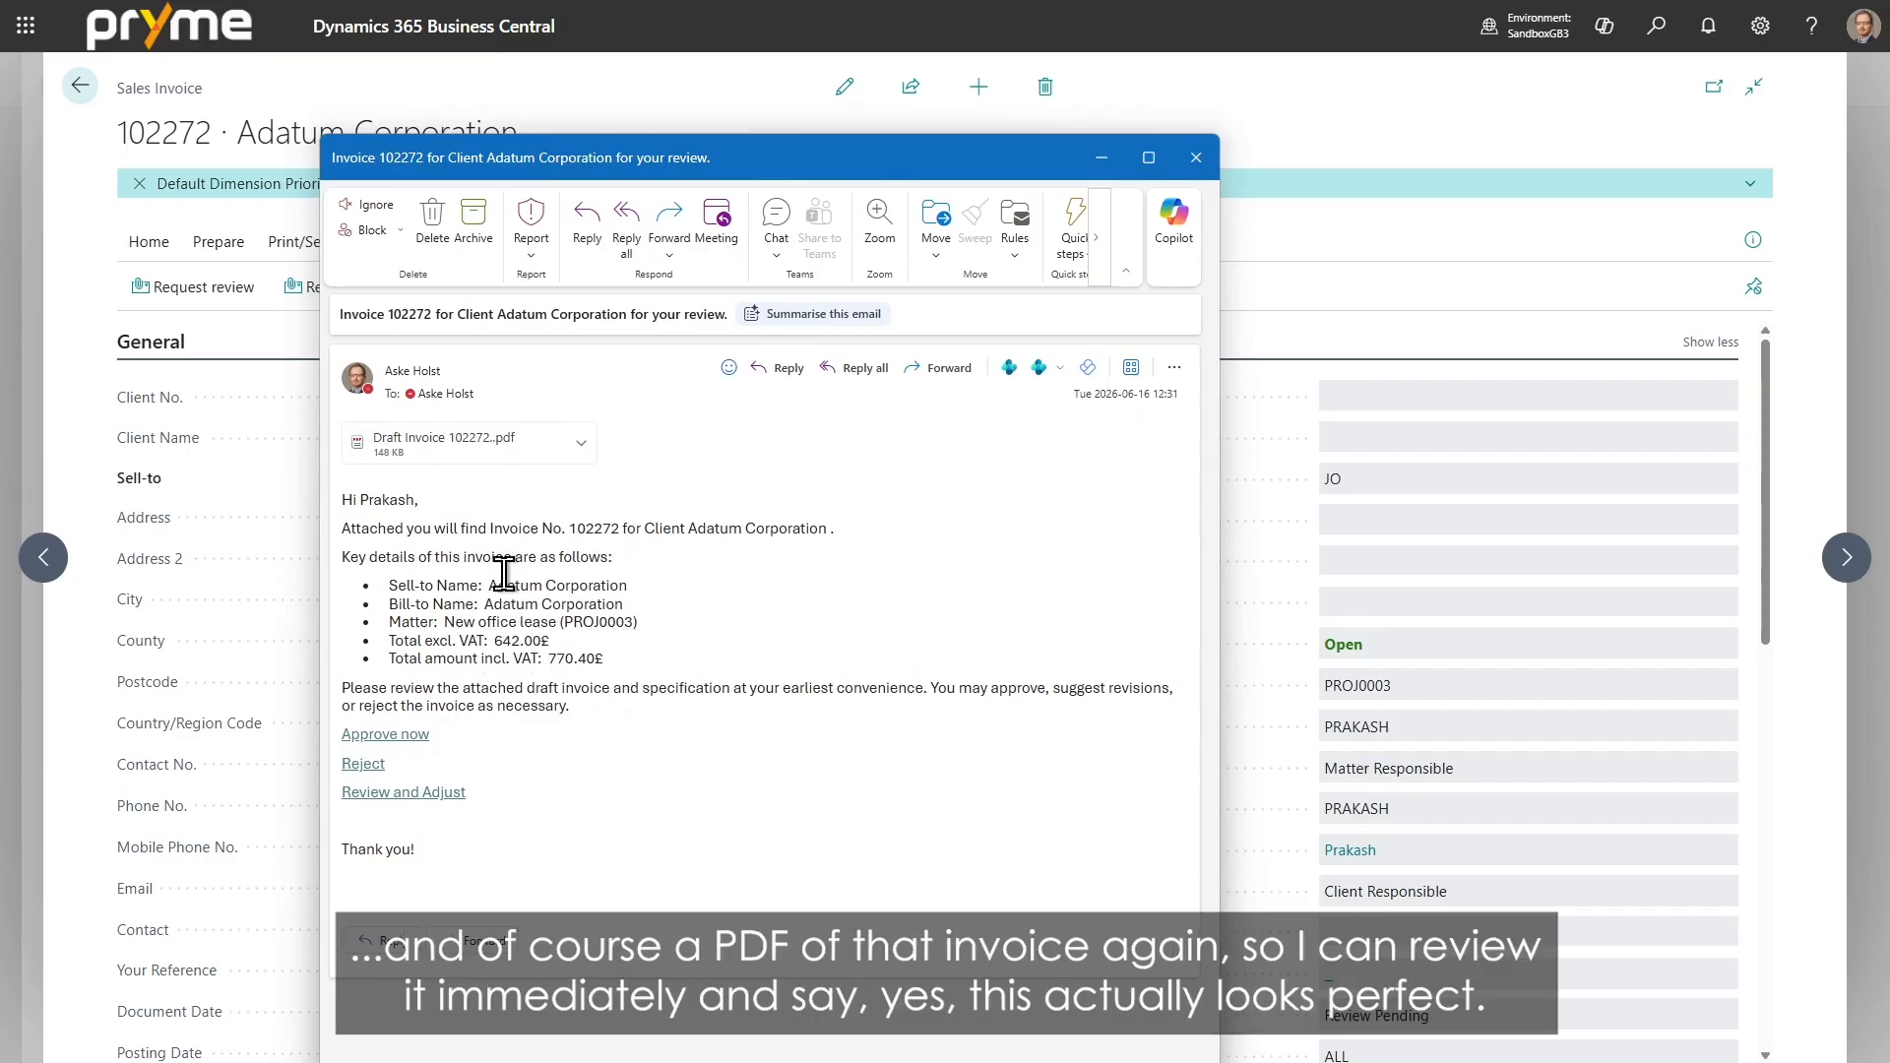
View the draft invoice PDF attached to the review email, including its specification page, and close the preview.
click(502, 442)
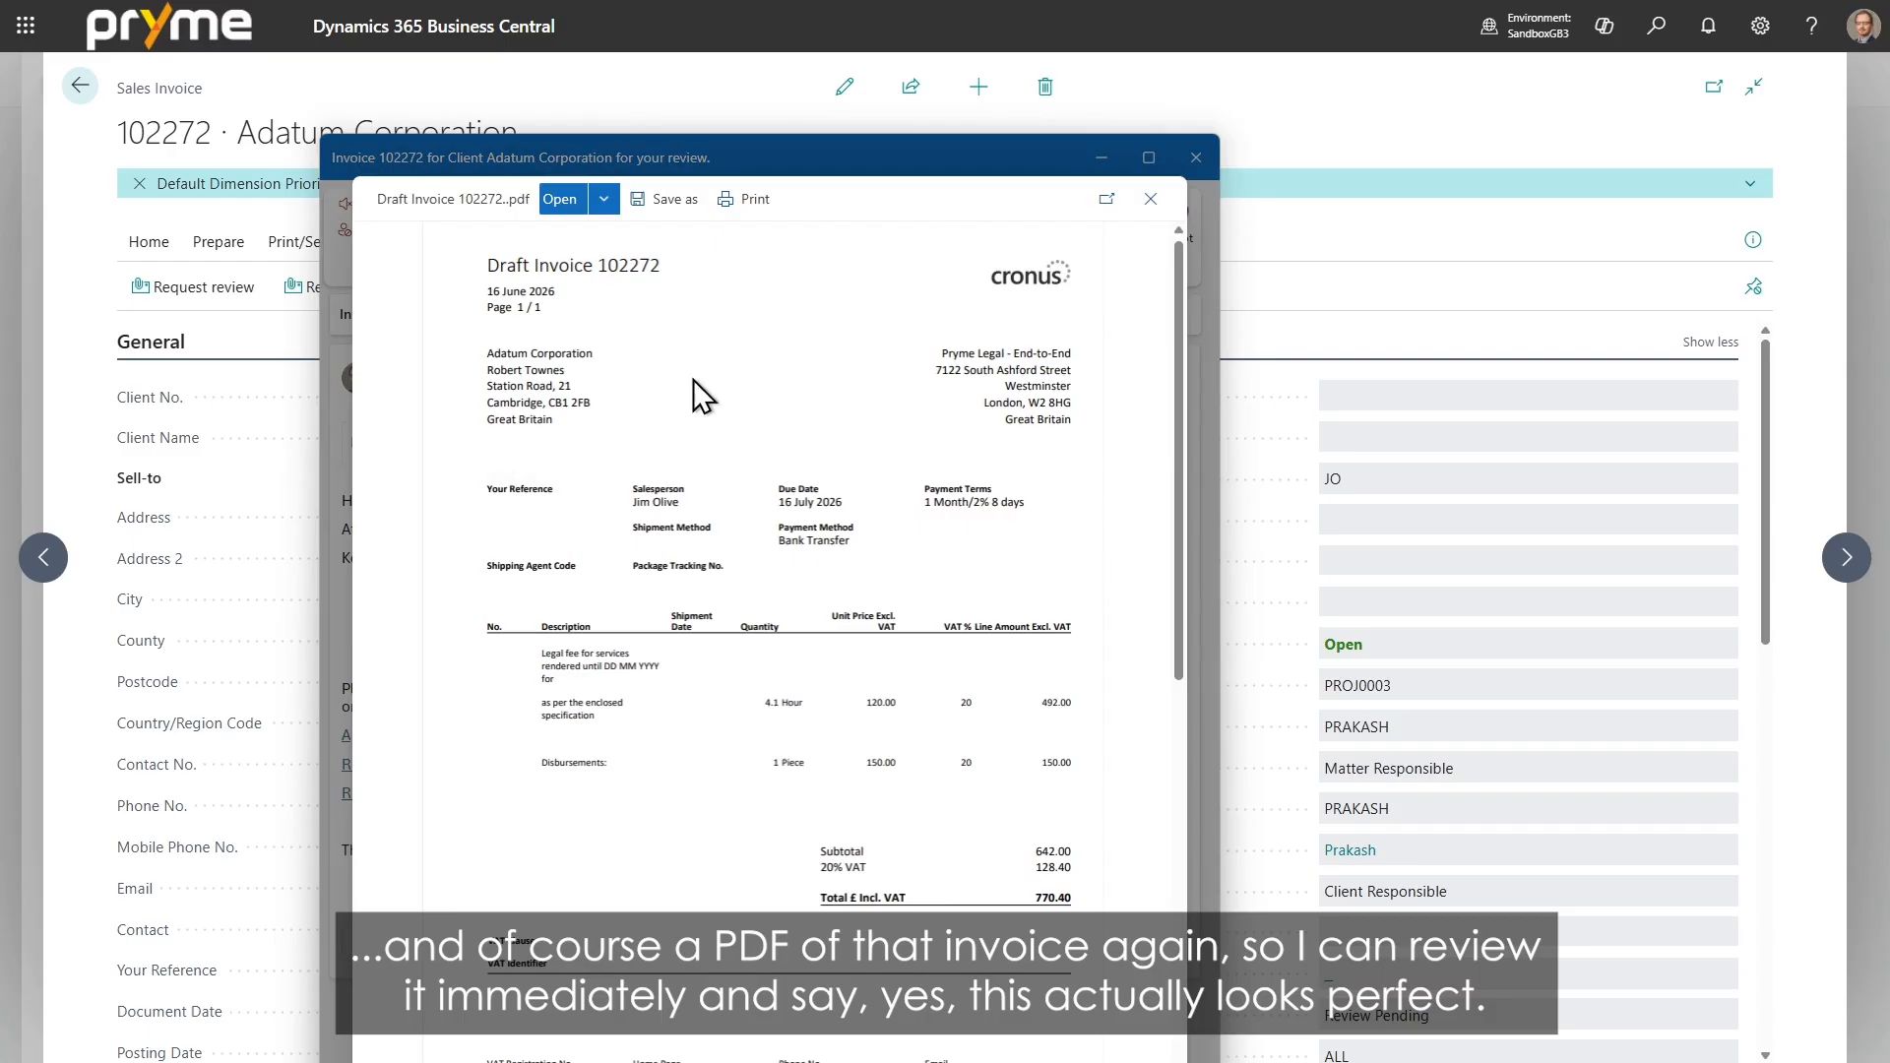
scroll(711, 362, down, 10)
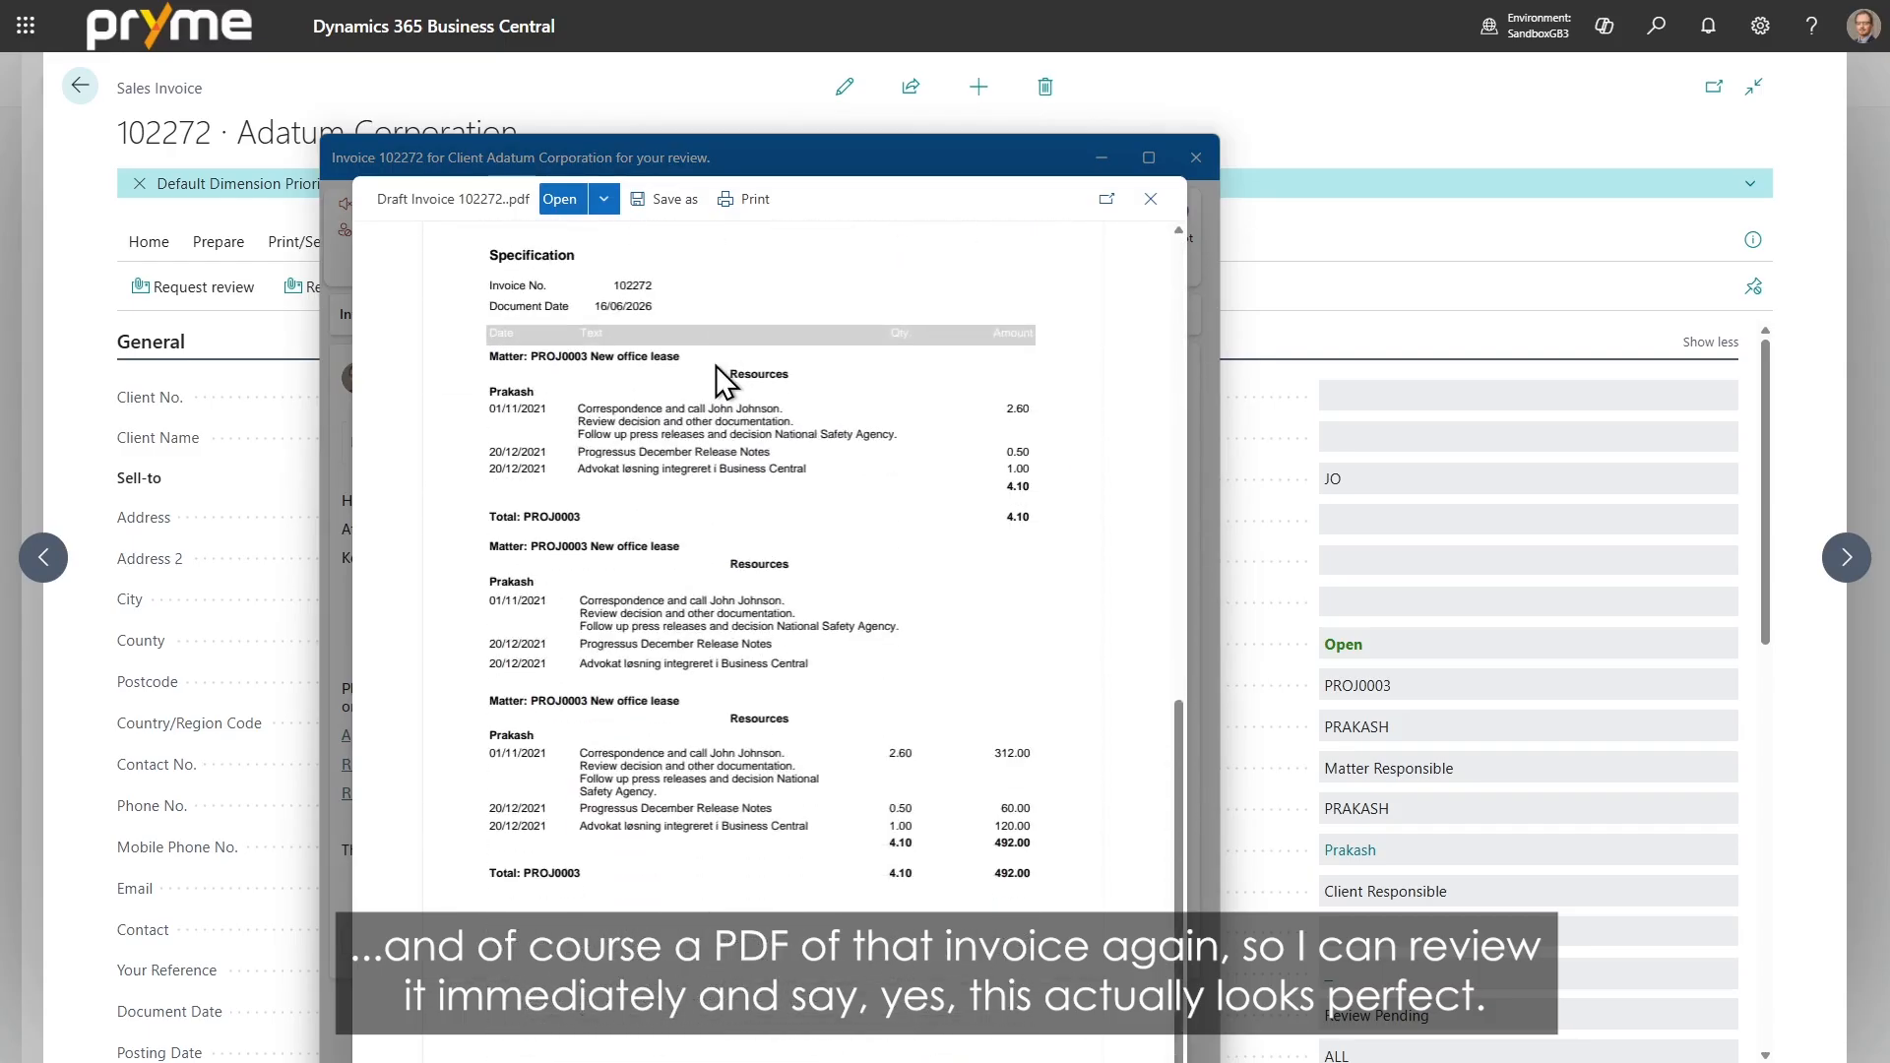
scroll(943, 287, up, 2)
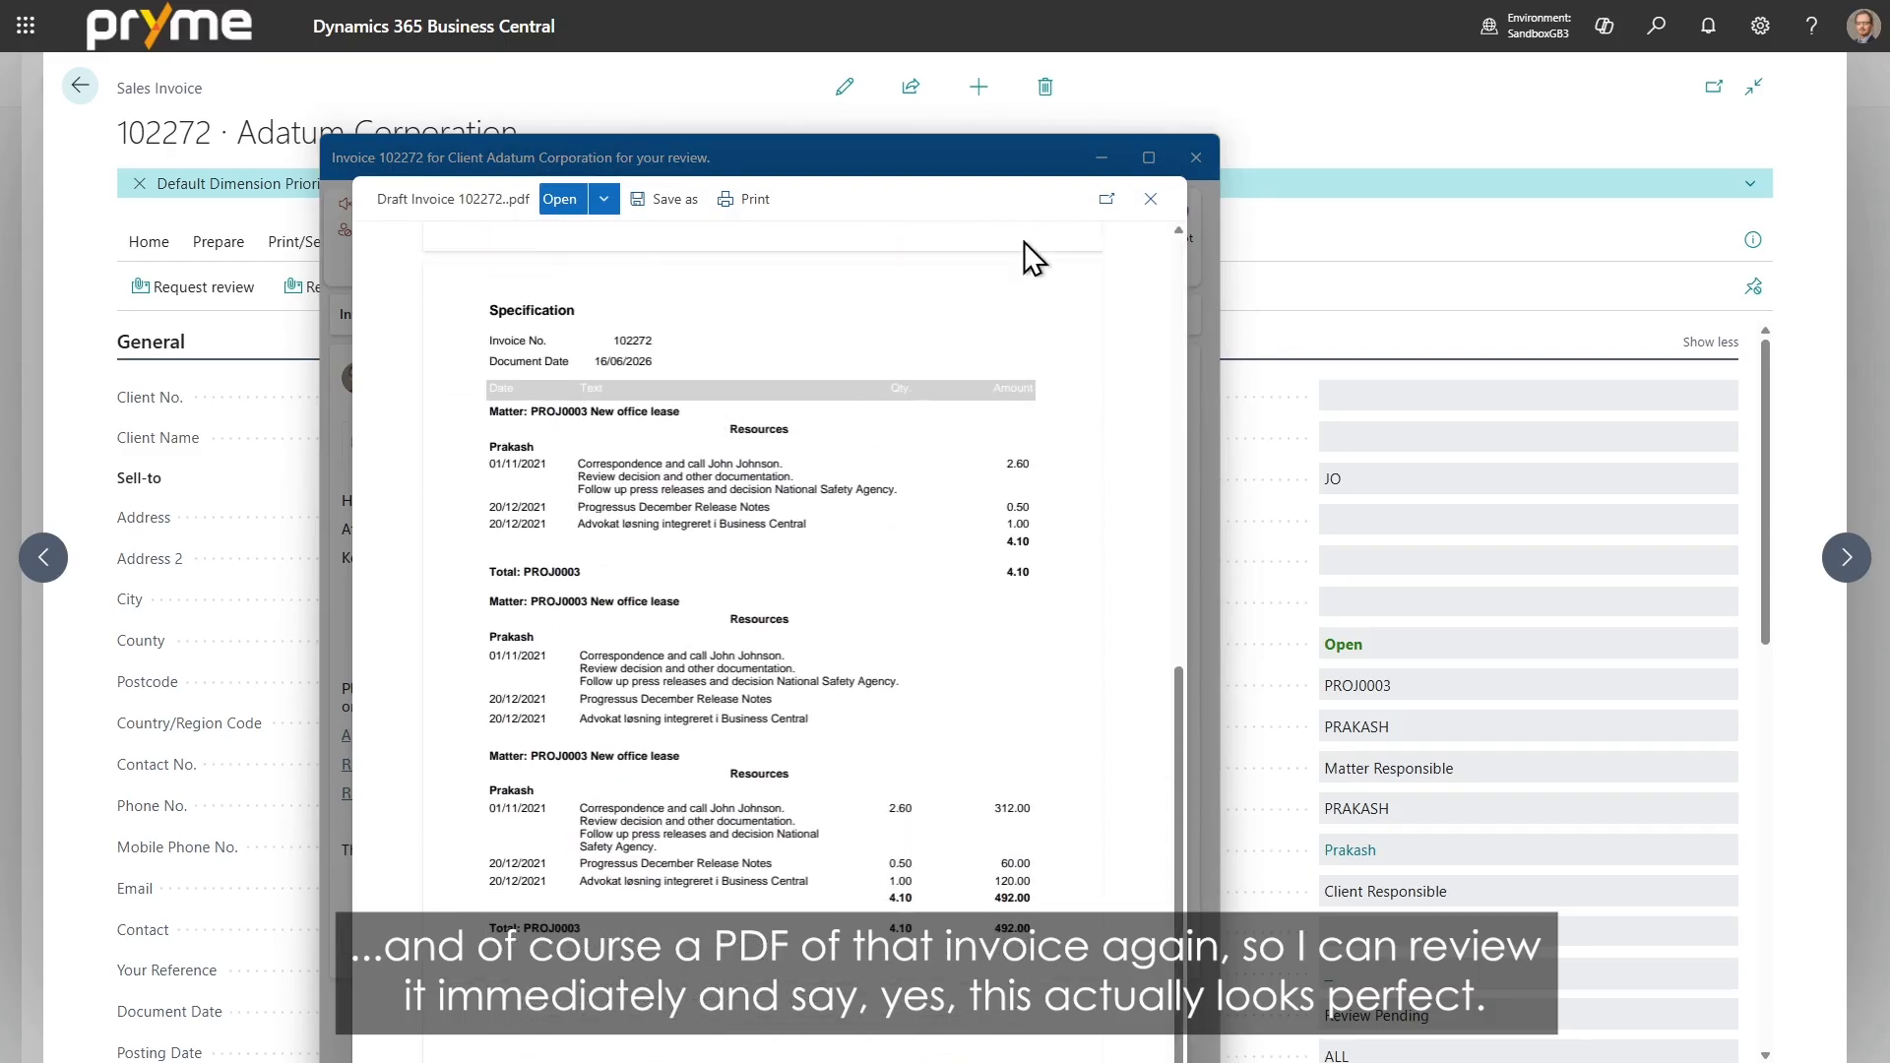
click(1142, 199)
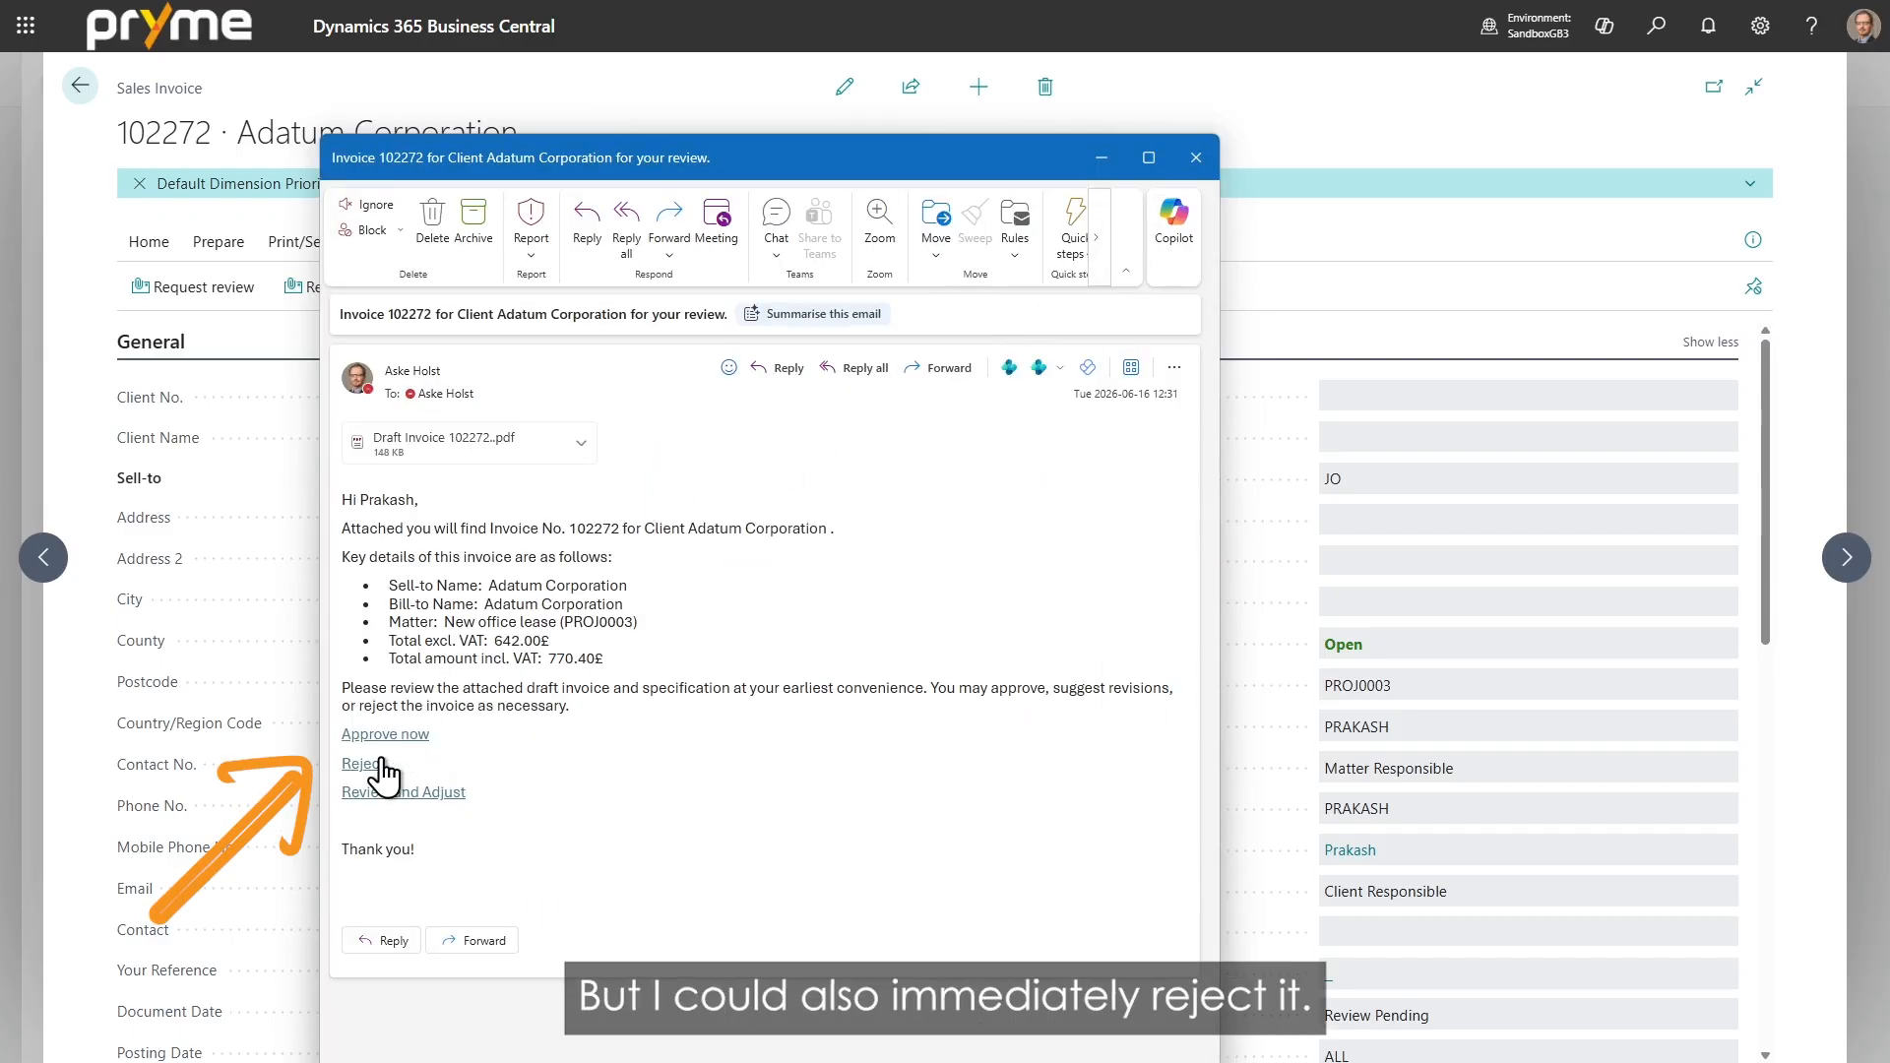
Open invoice 102272 for review and adjustment from the email, and inspect the entries underlying the enclosed specification line.
click(435, 801)
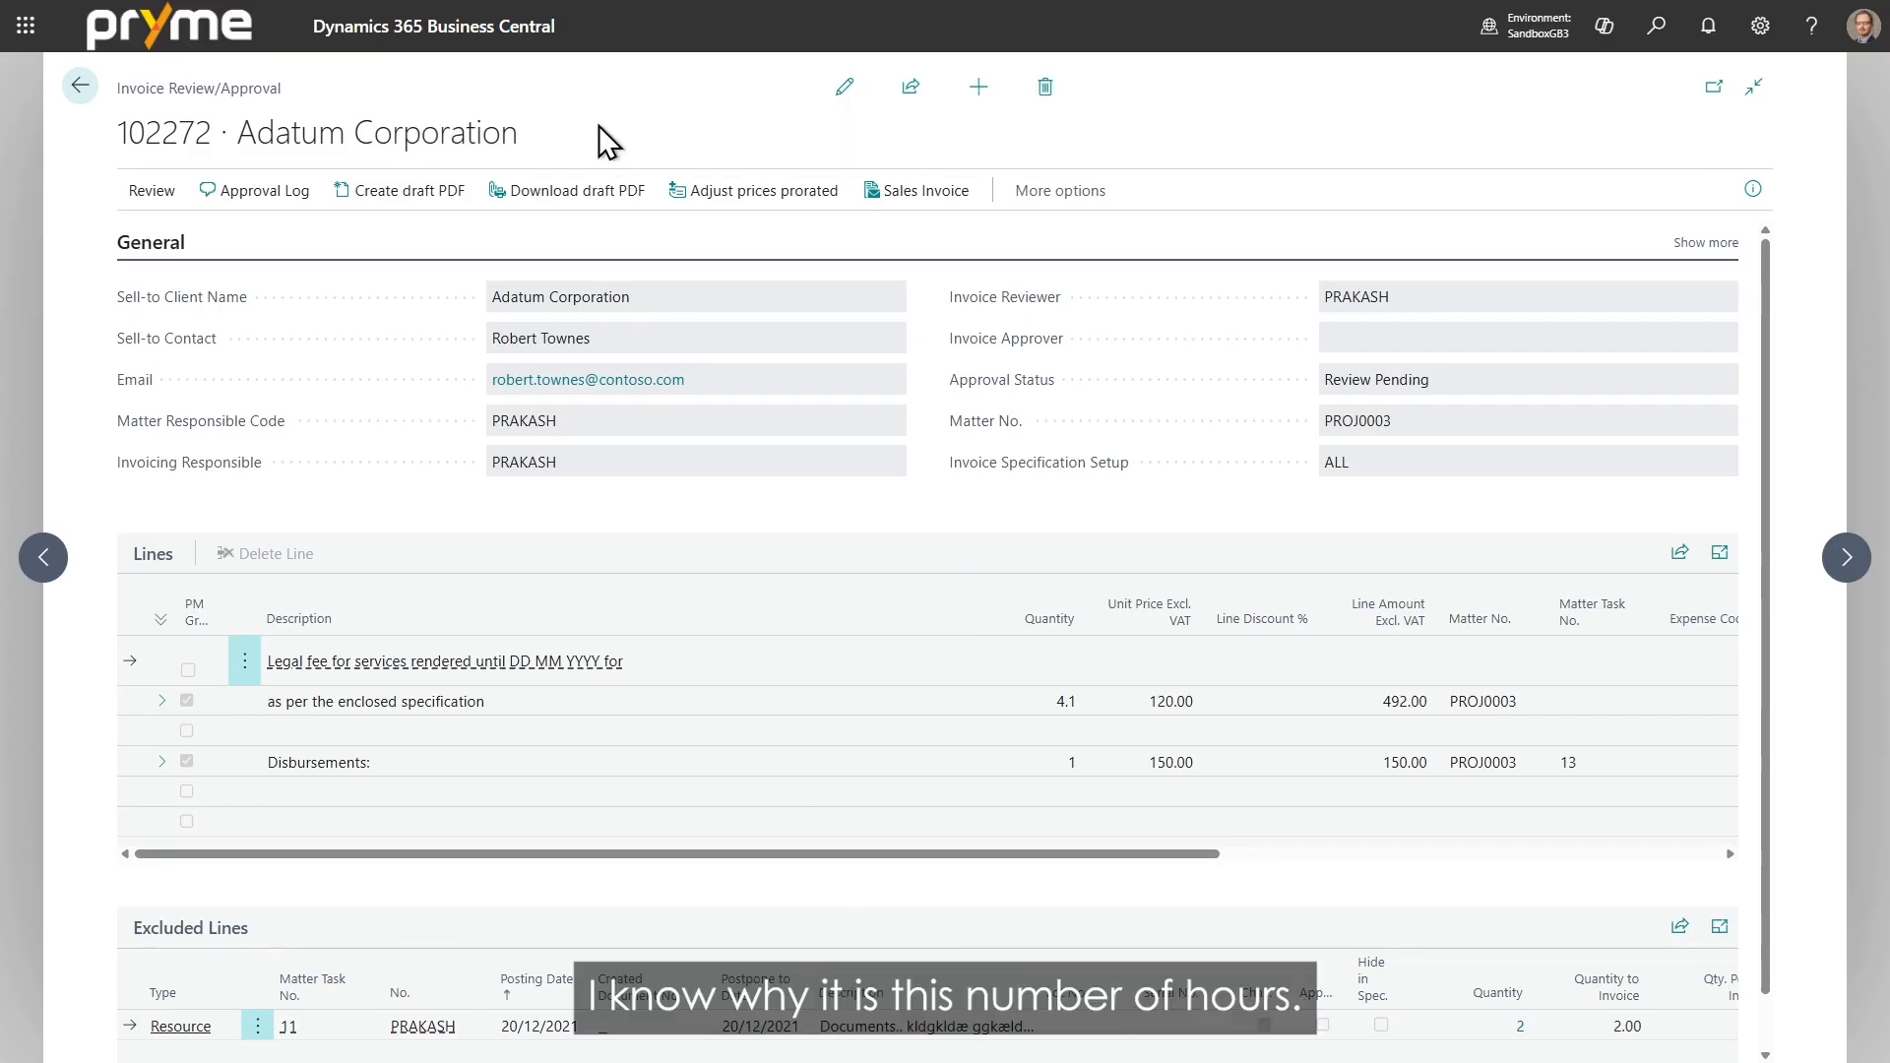
click(162, 701)
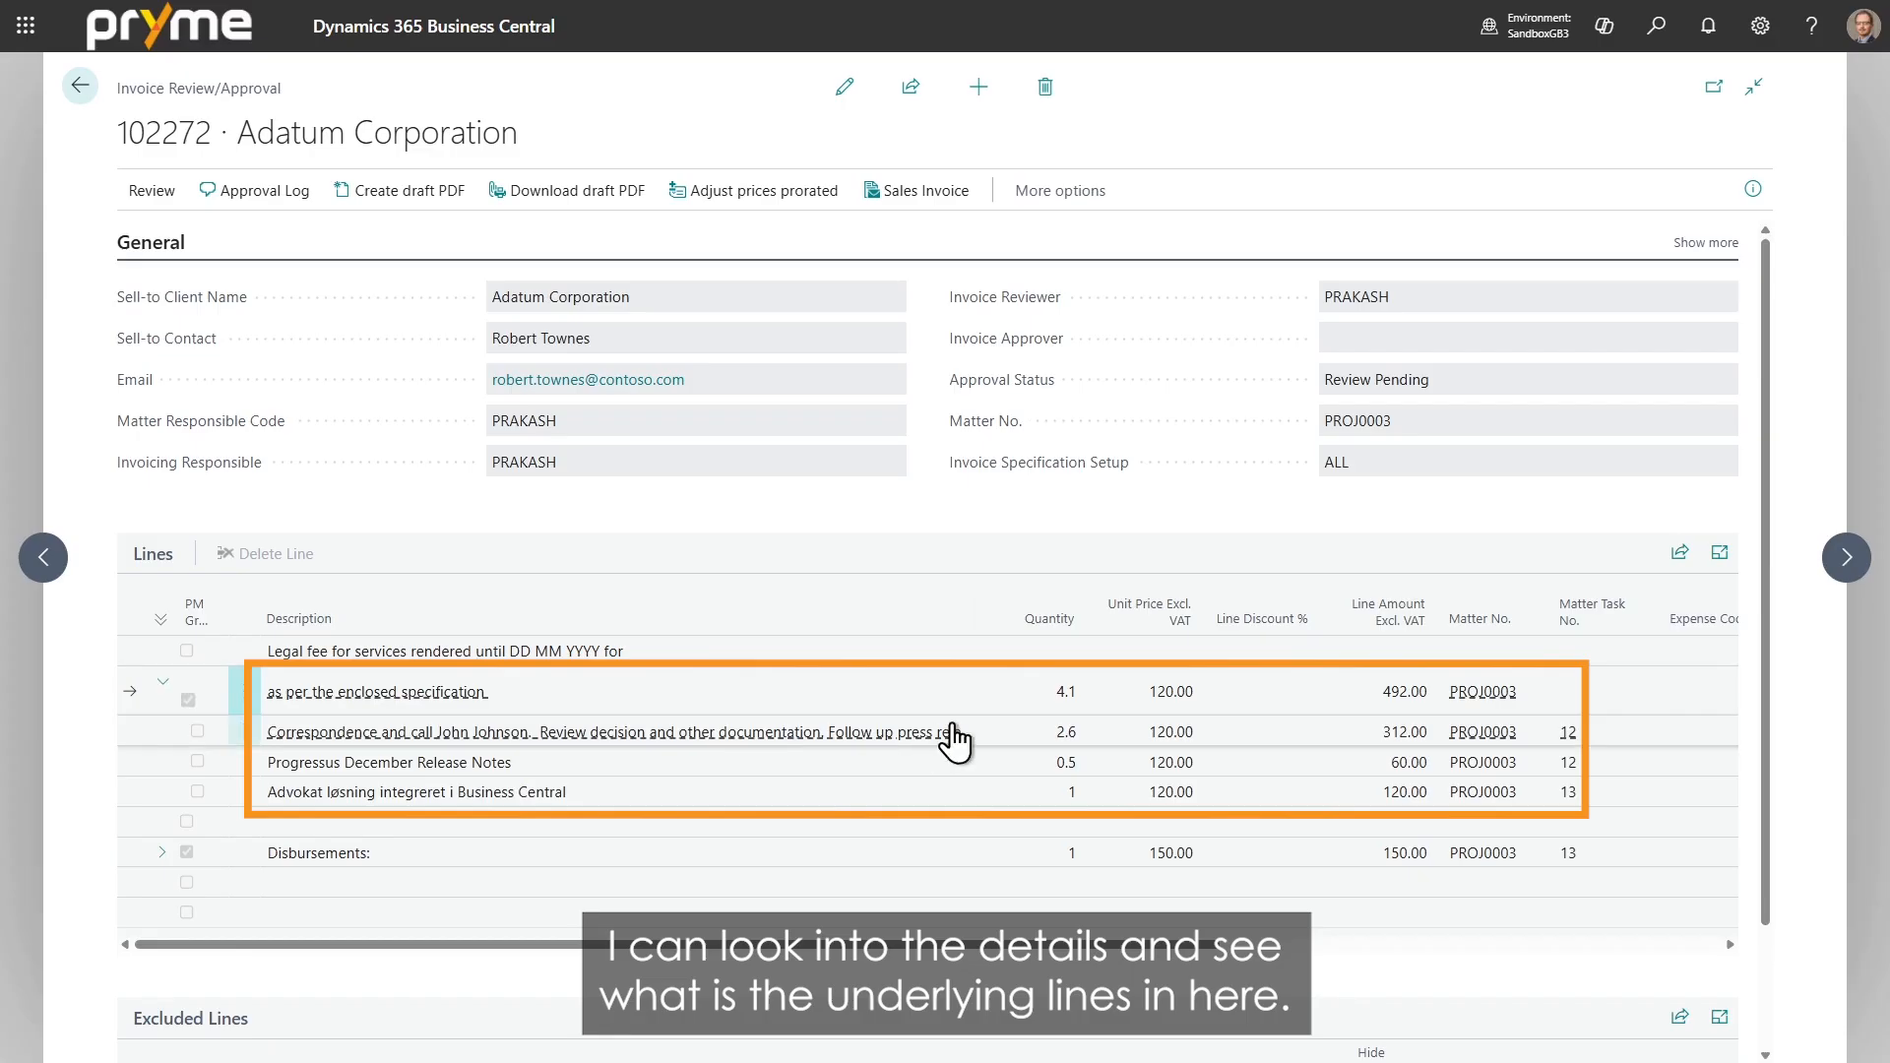
click(165, 682)
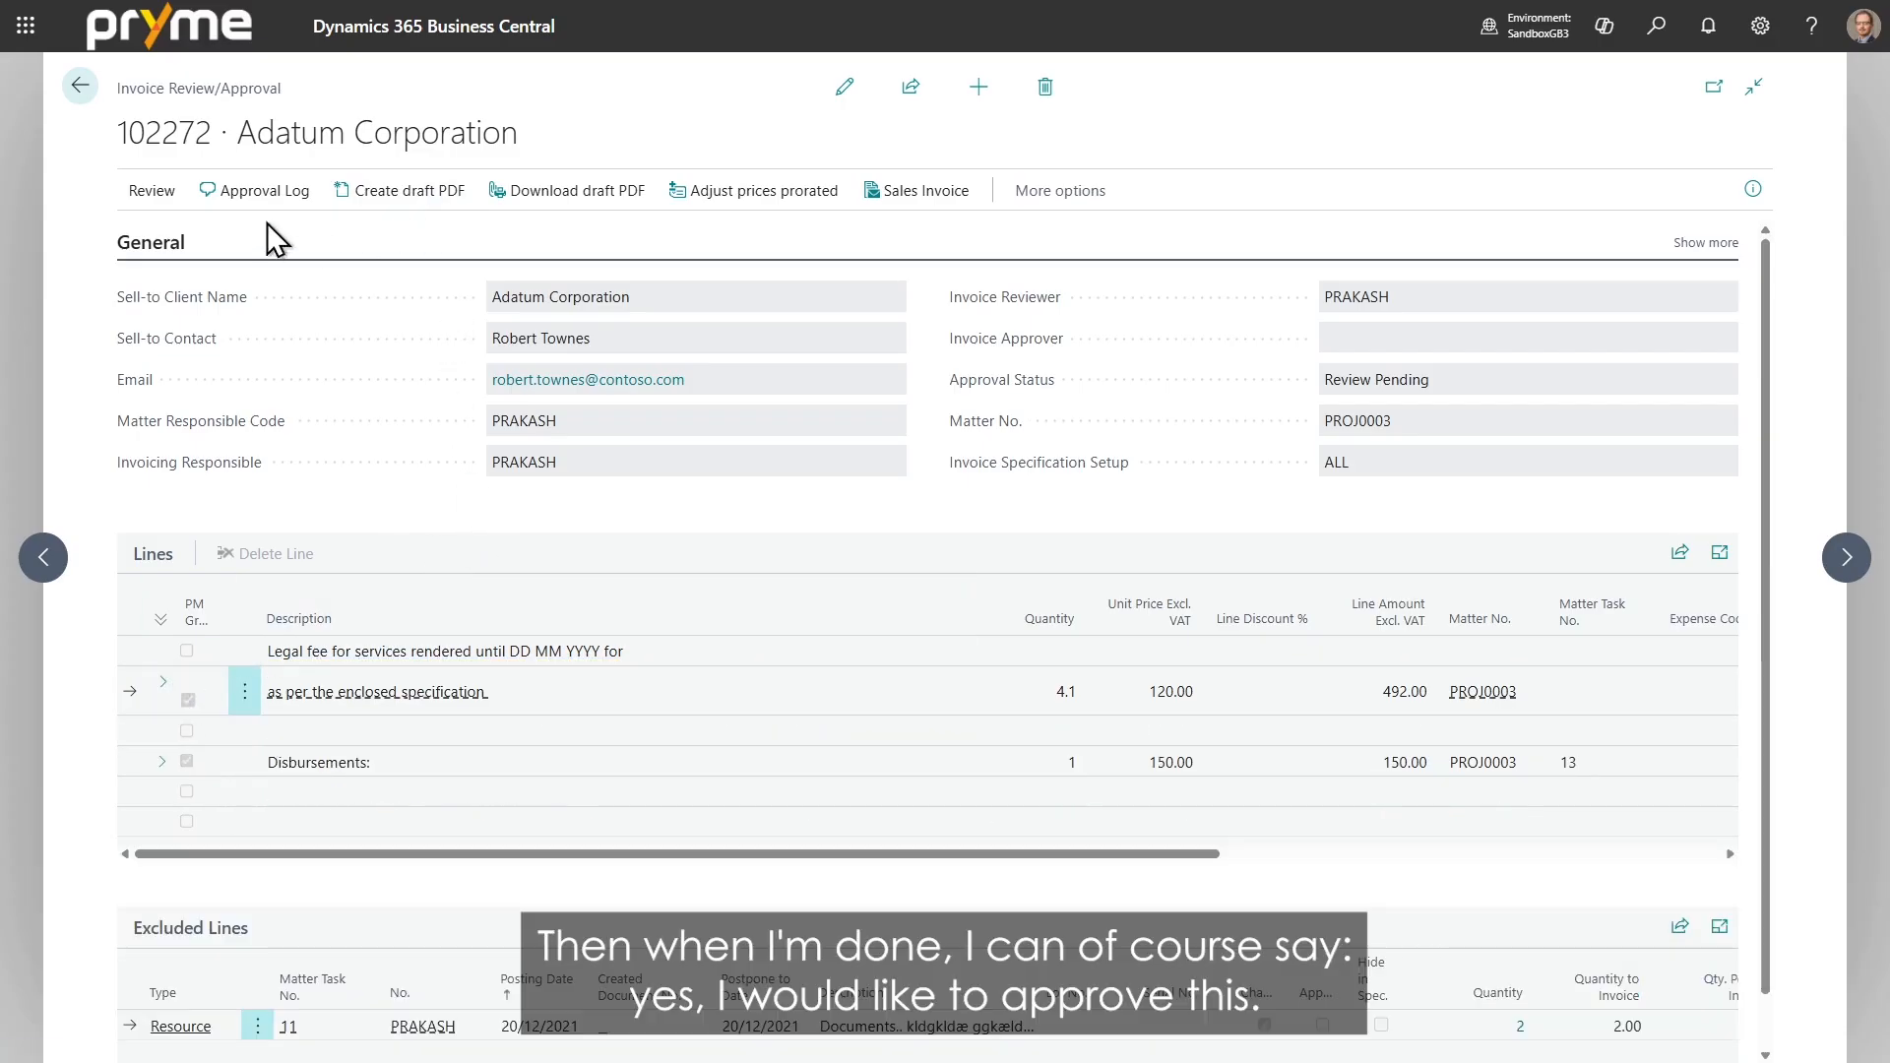
Approve the review of invoice 102272 and leave the review page.
click(158, 190)
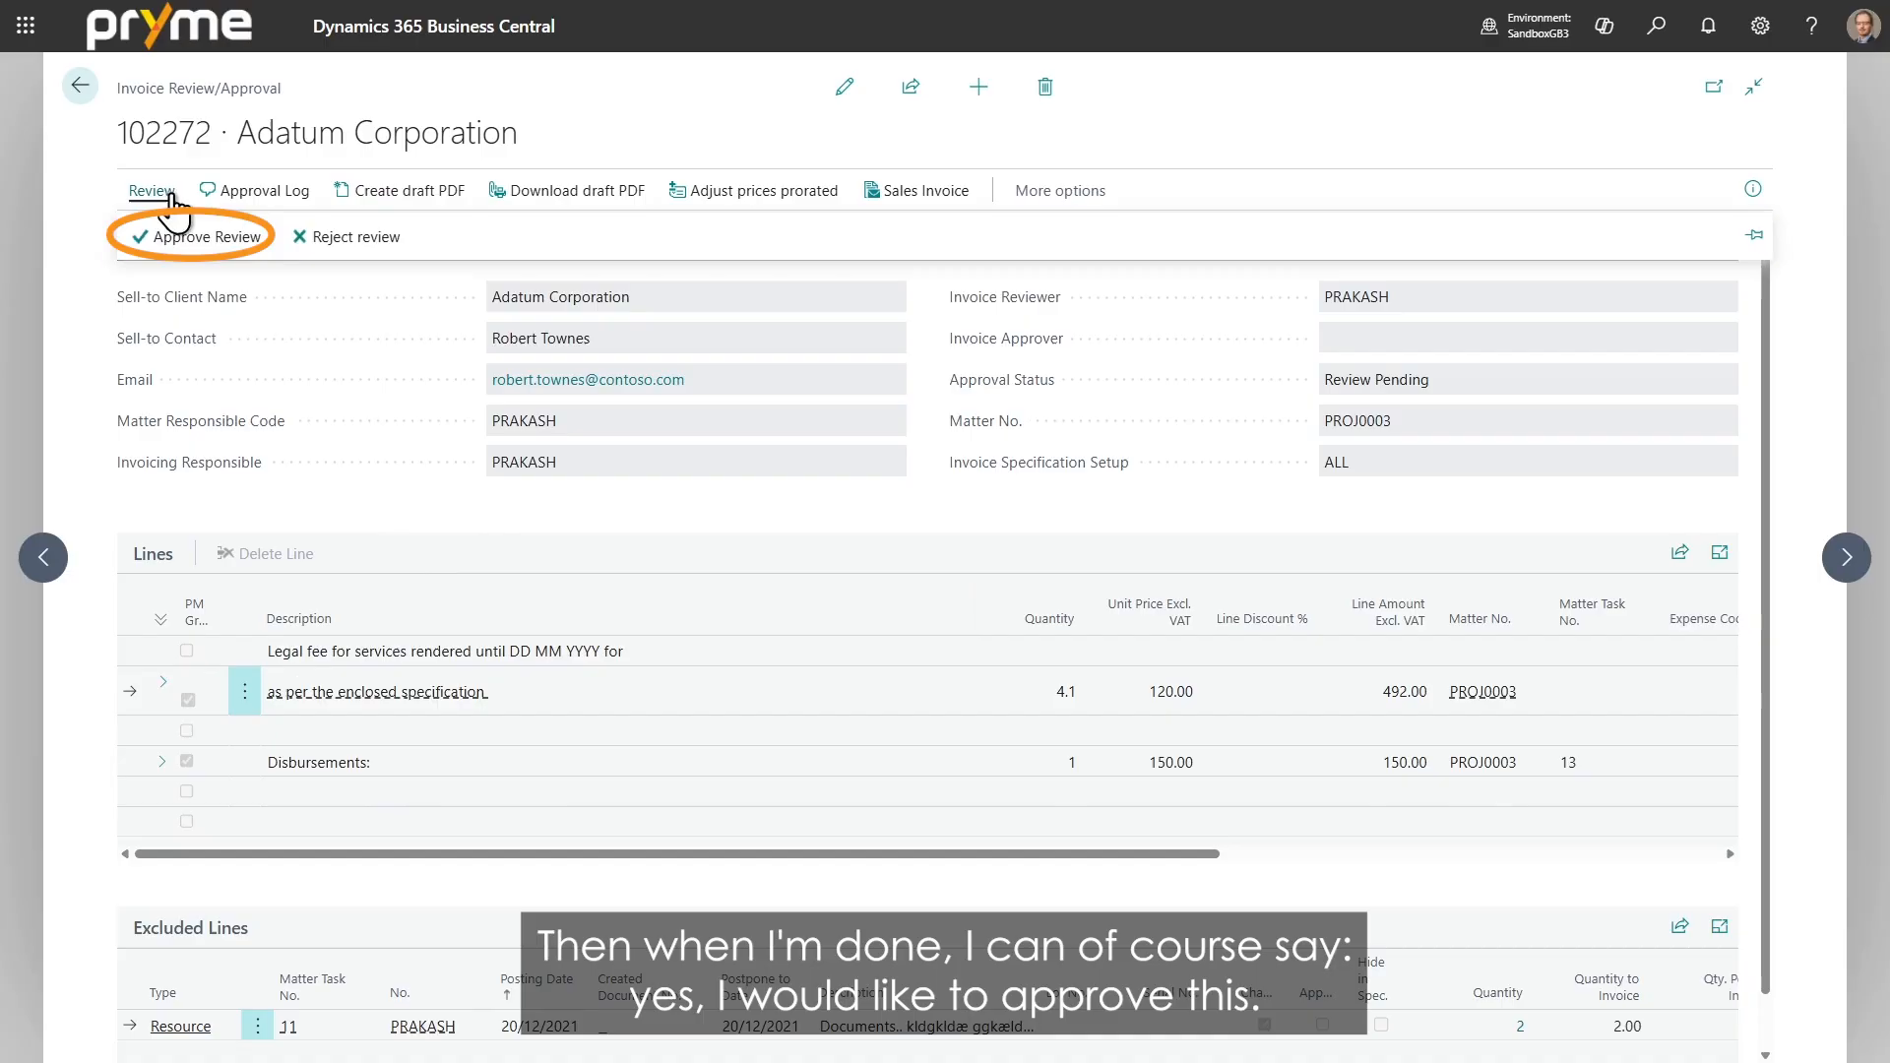
click(217, 238)
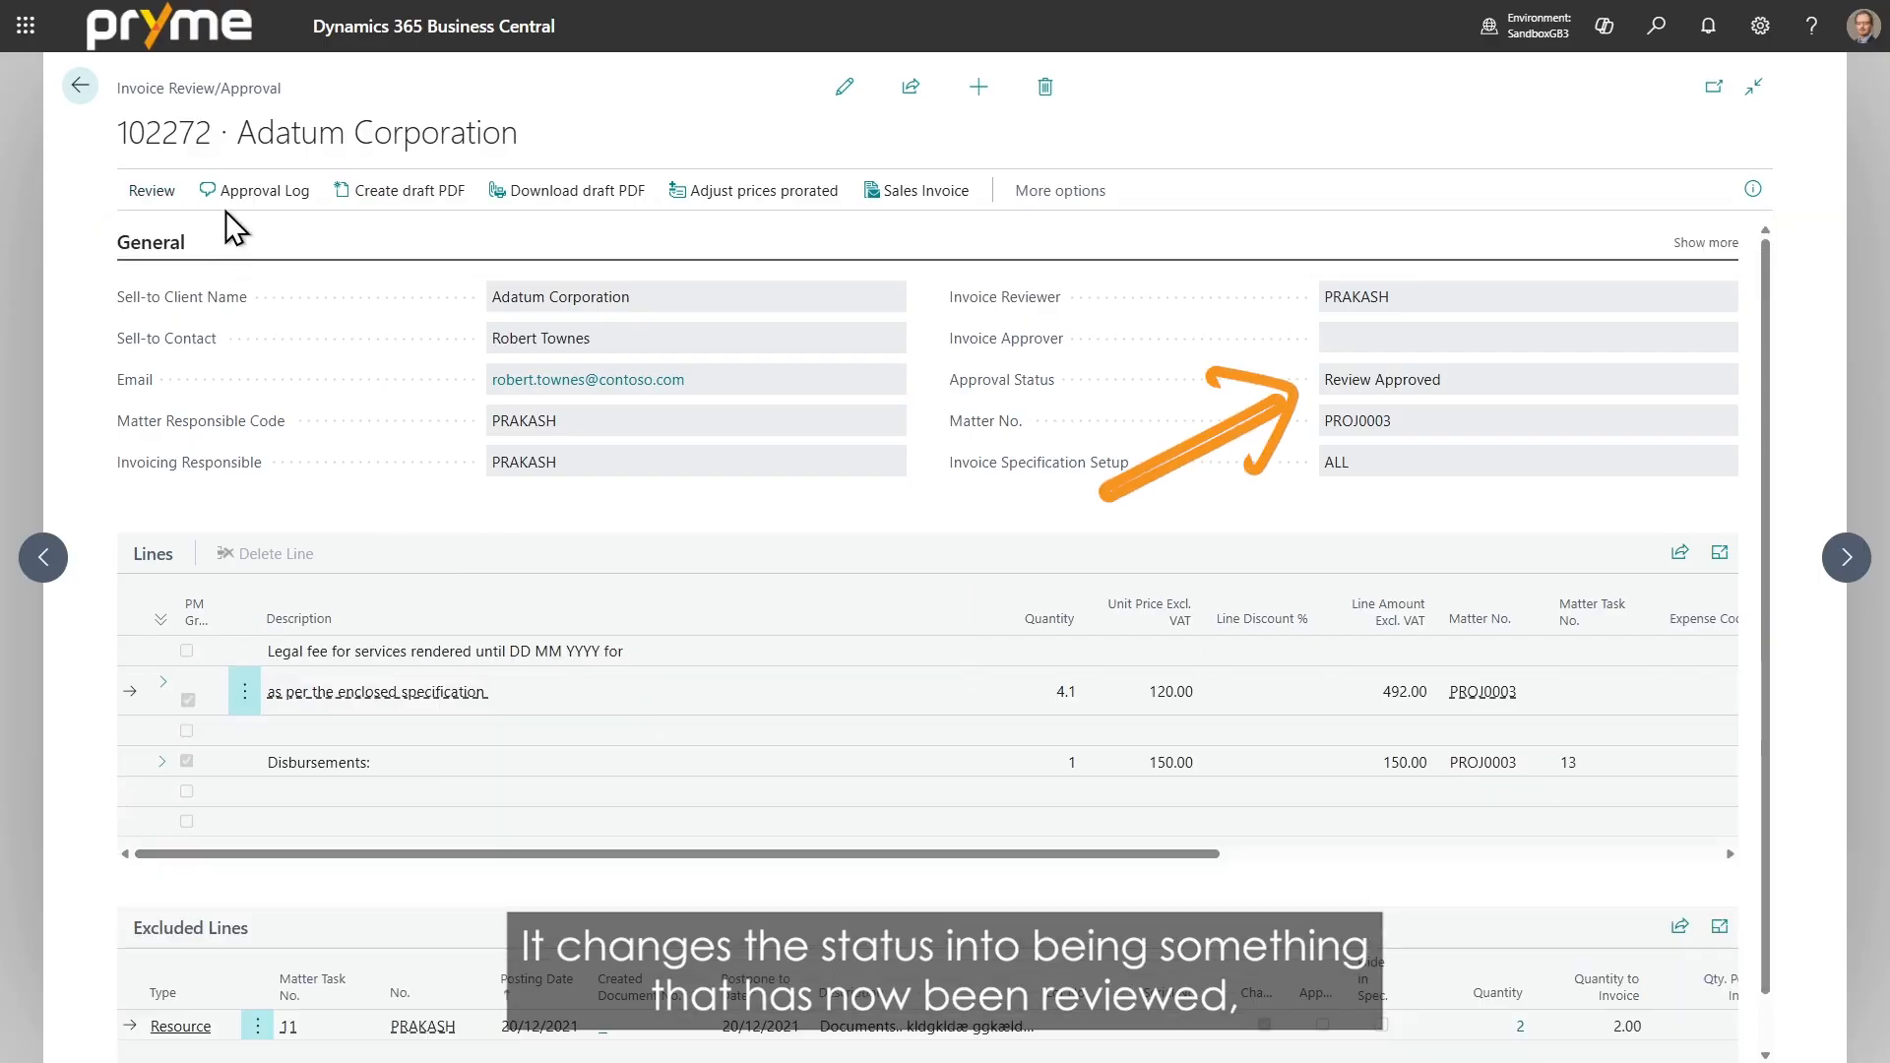
click(79, 86)
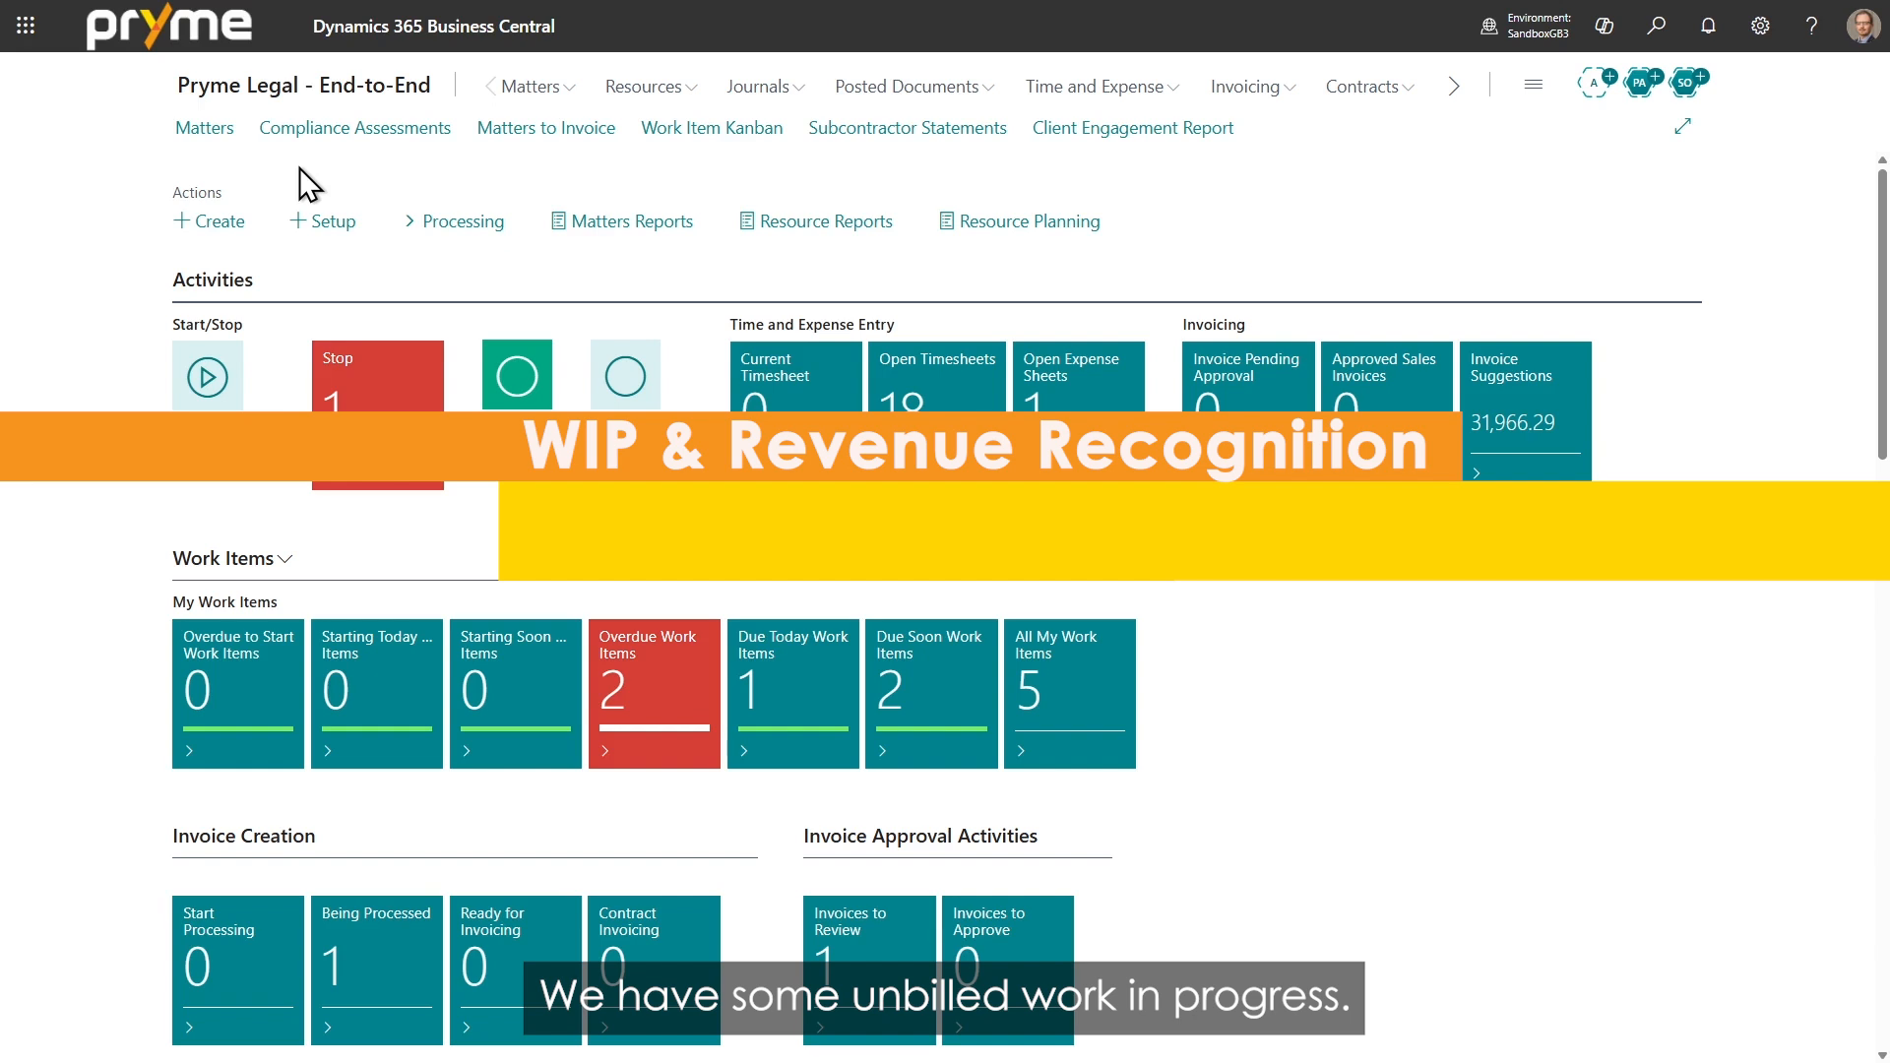
Examine the unbilled work of the matters in WIP and Revenue Recognition, and return to the home page.
click(477, 223)
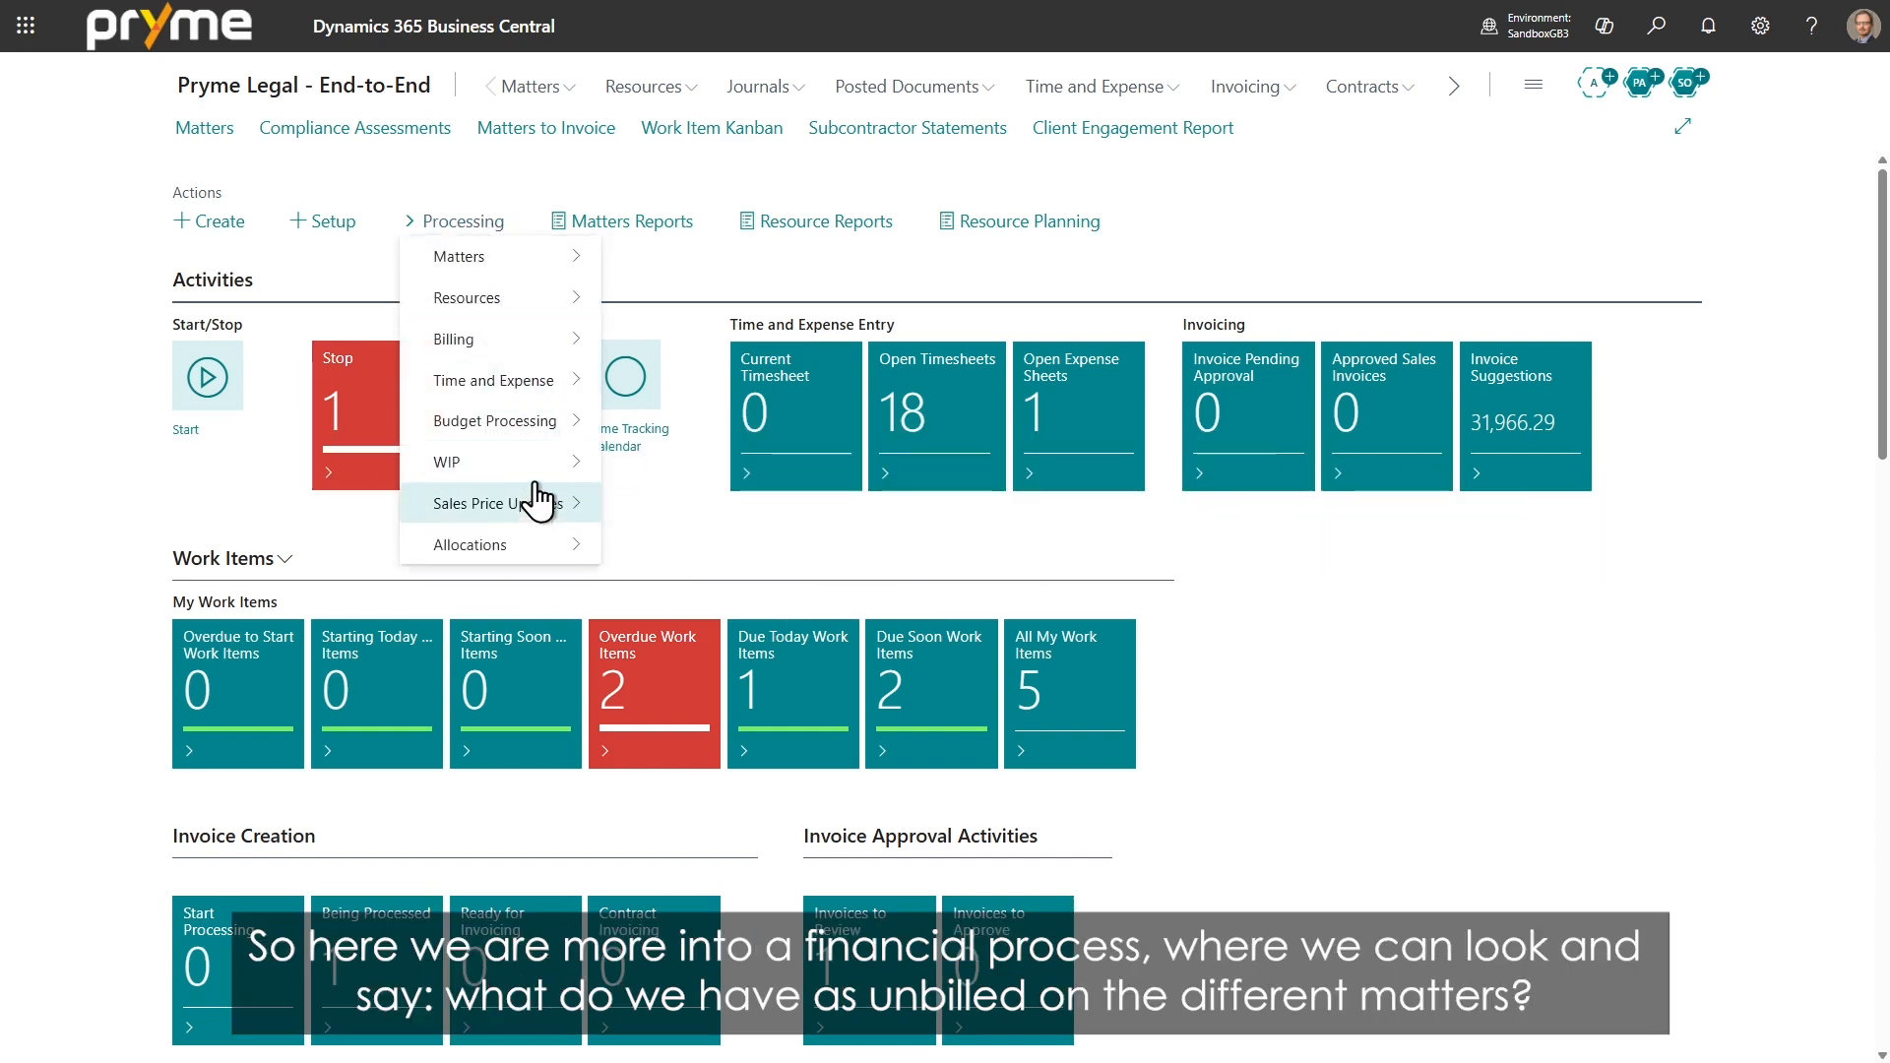
mouse_move(537, 465)
click(733, 504)
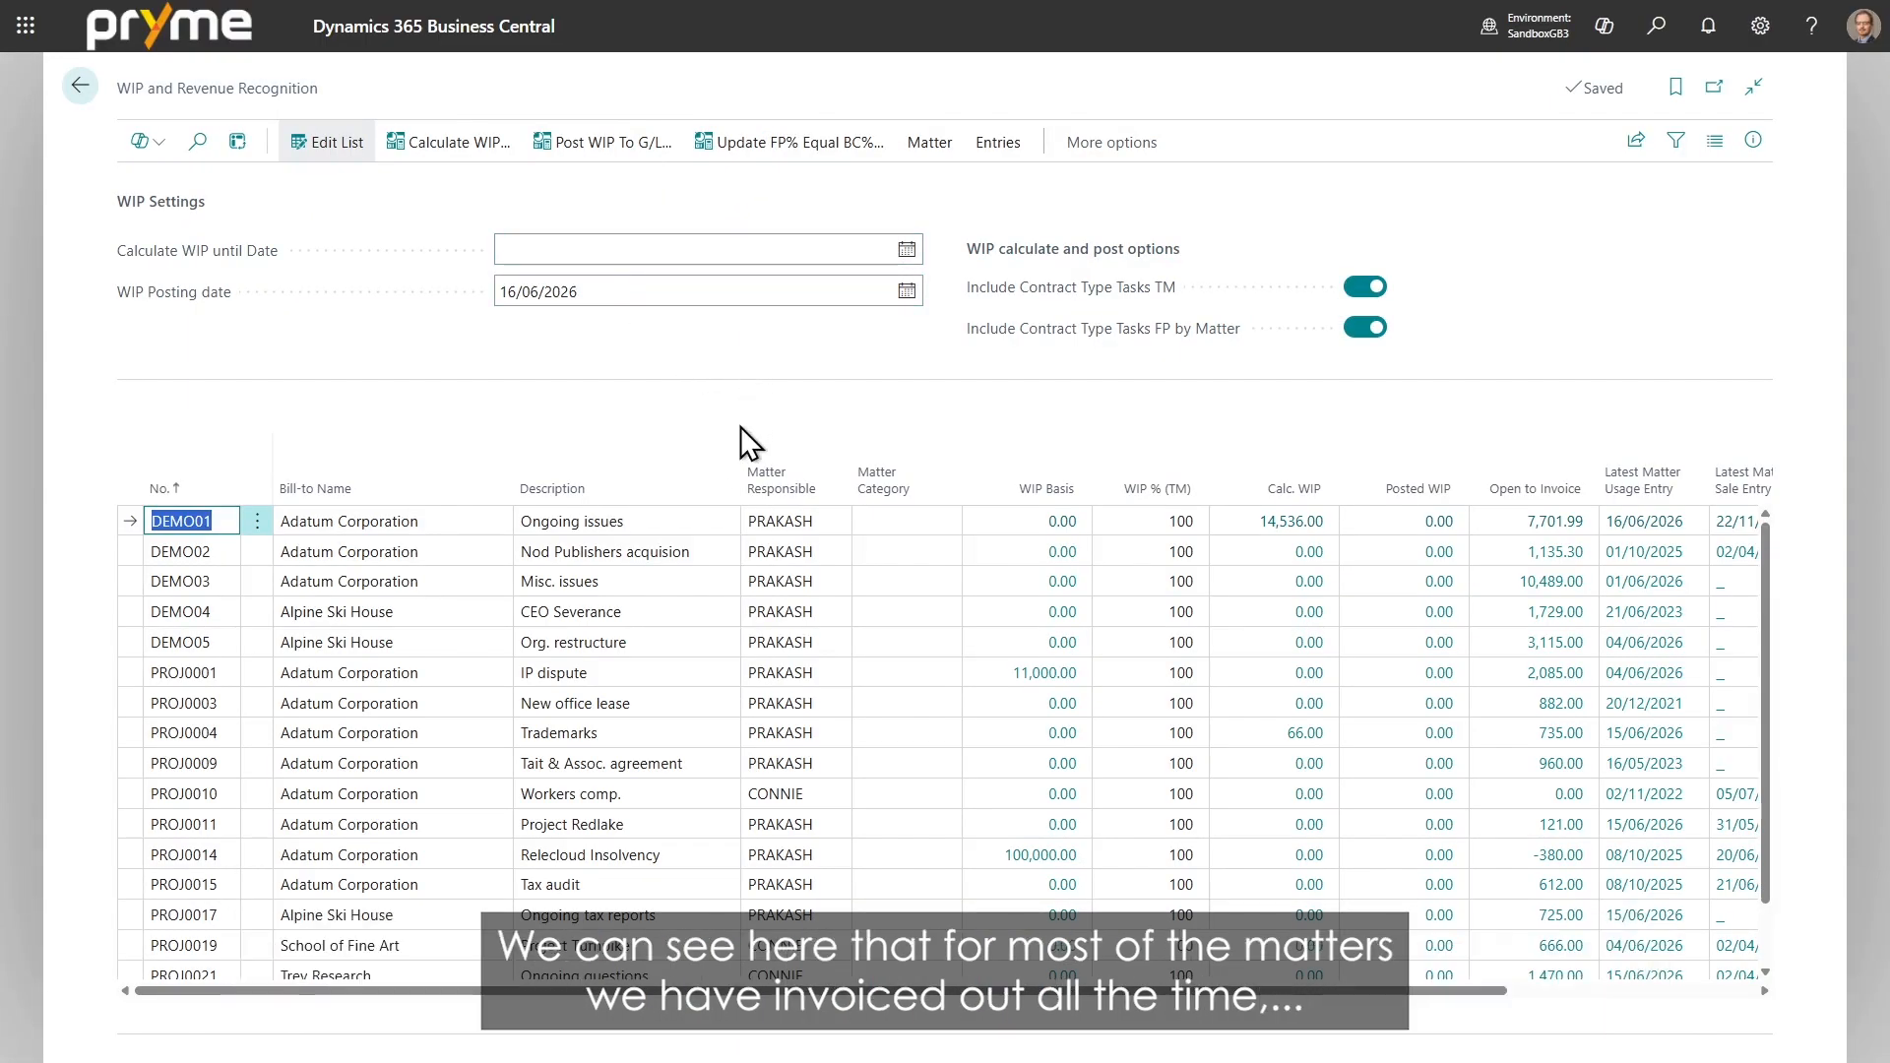
scroll(750, 547, down, 1)
scroll(750, 547, down, 1)
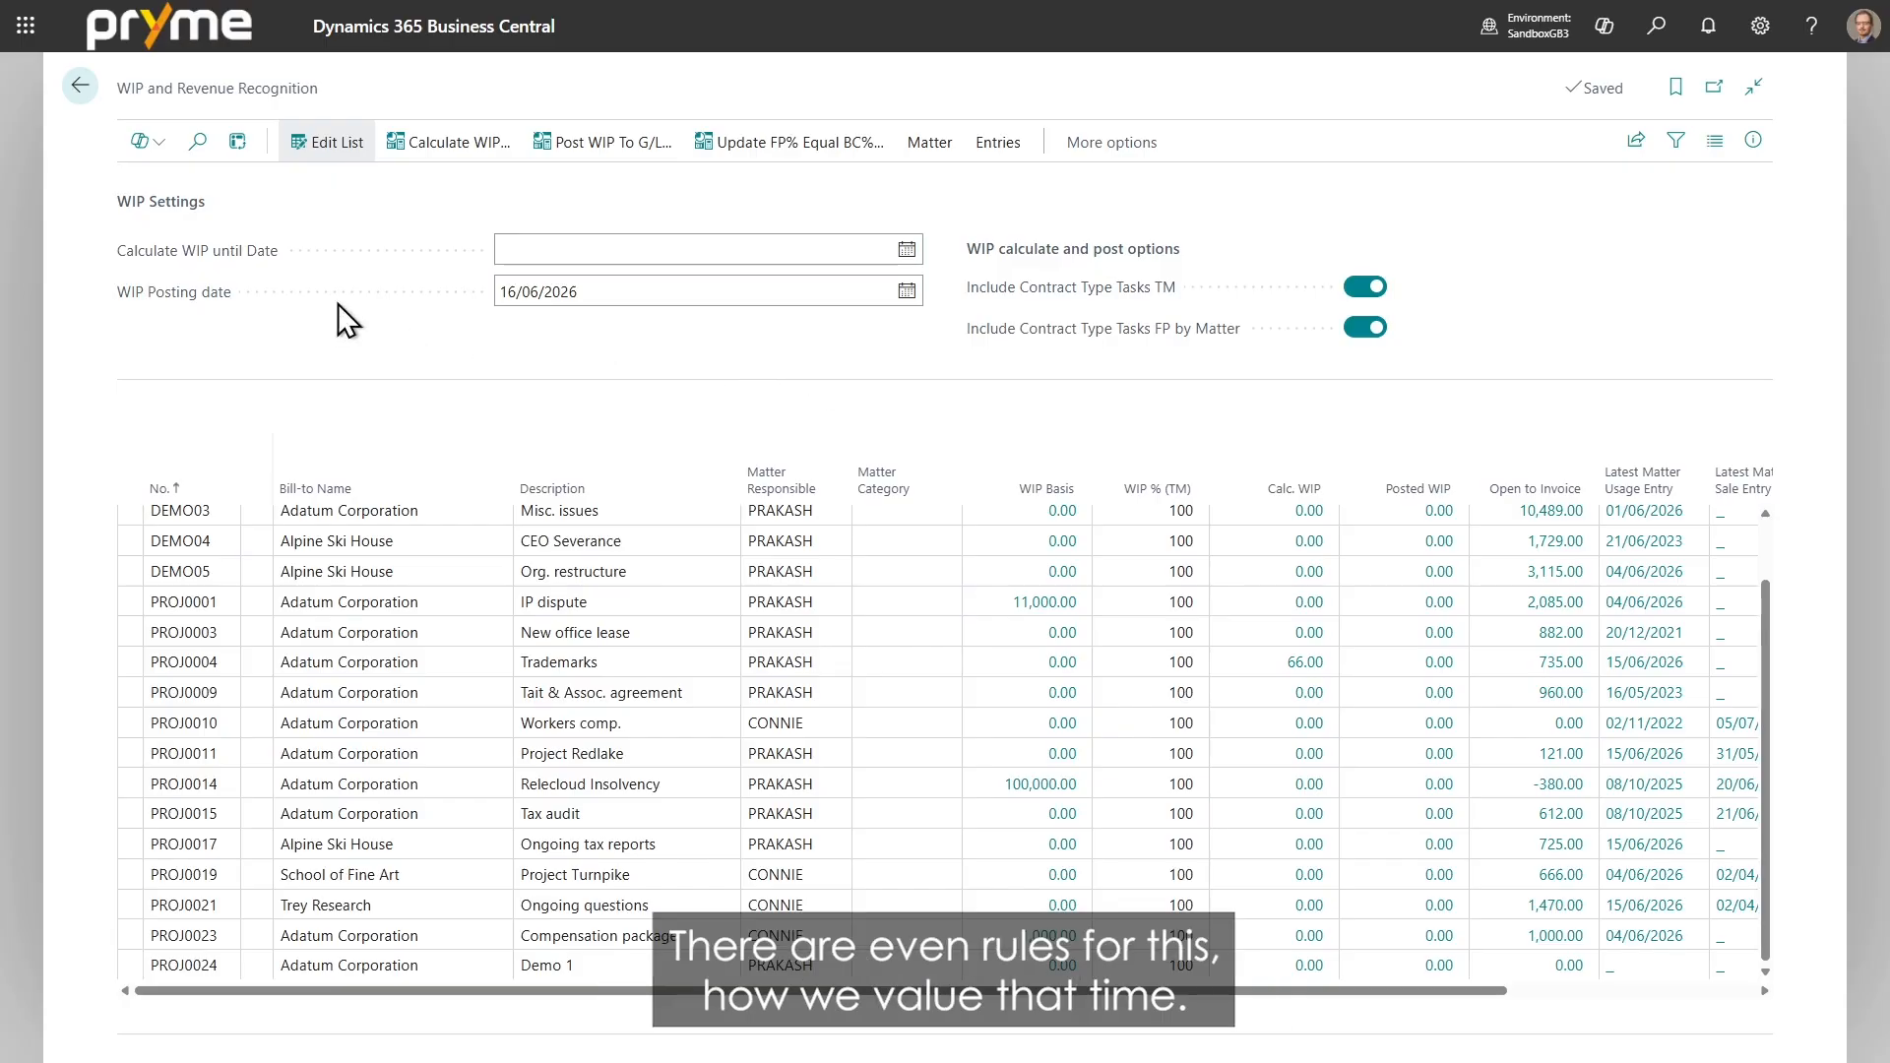
click(81, 85)
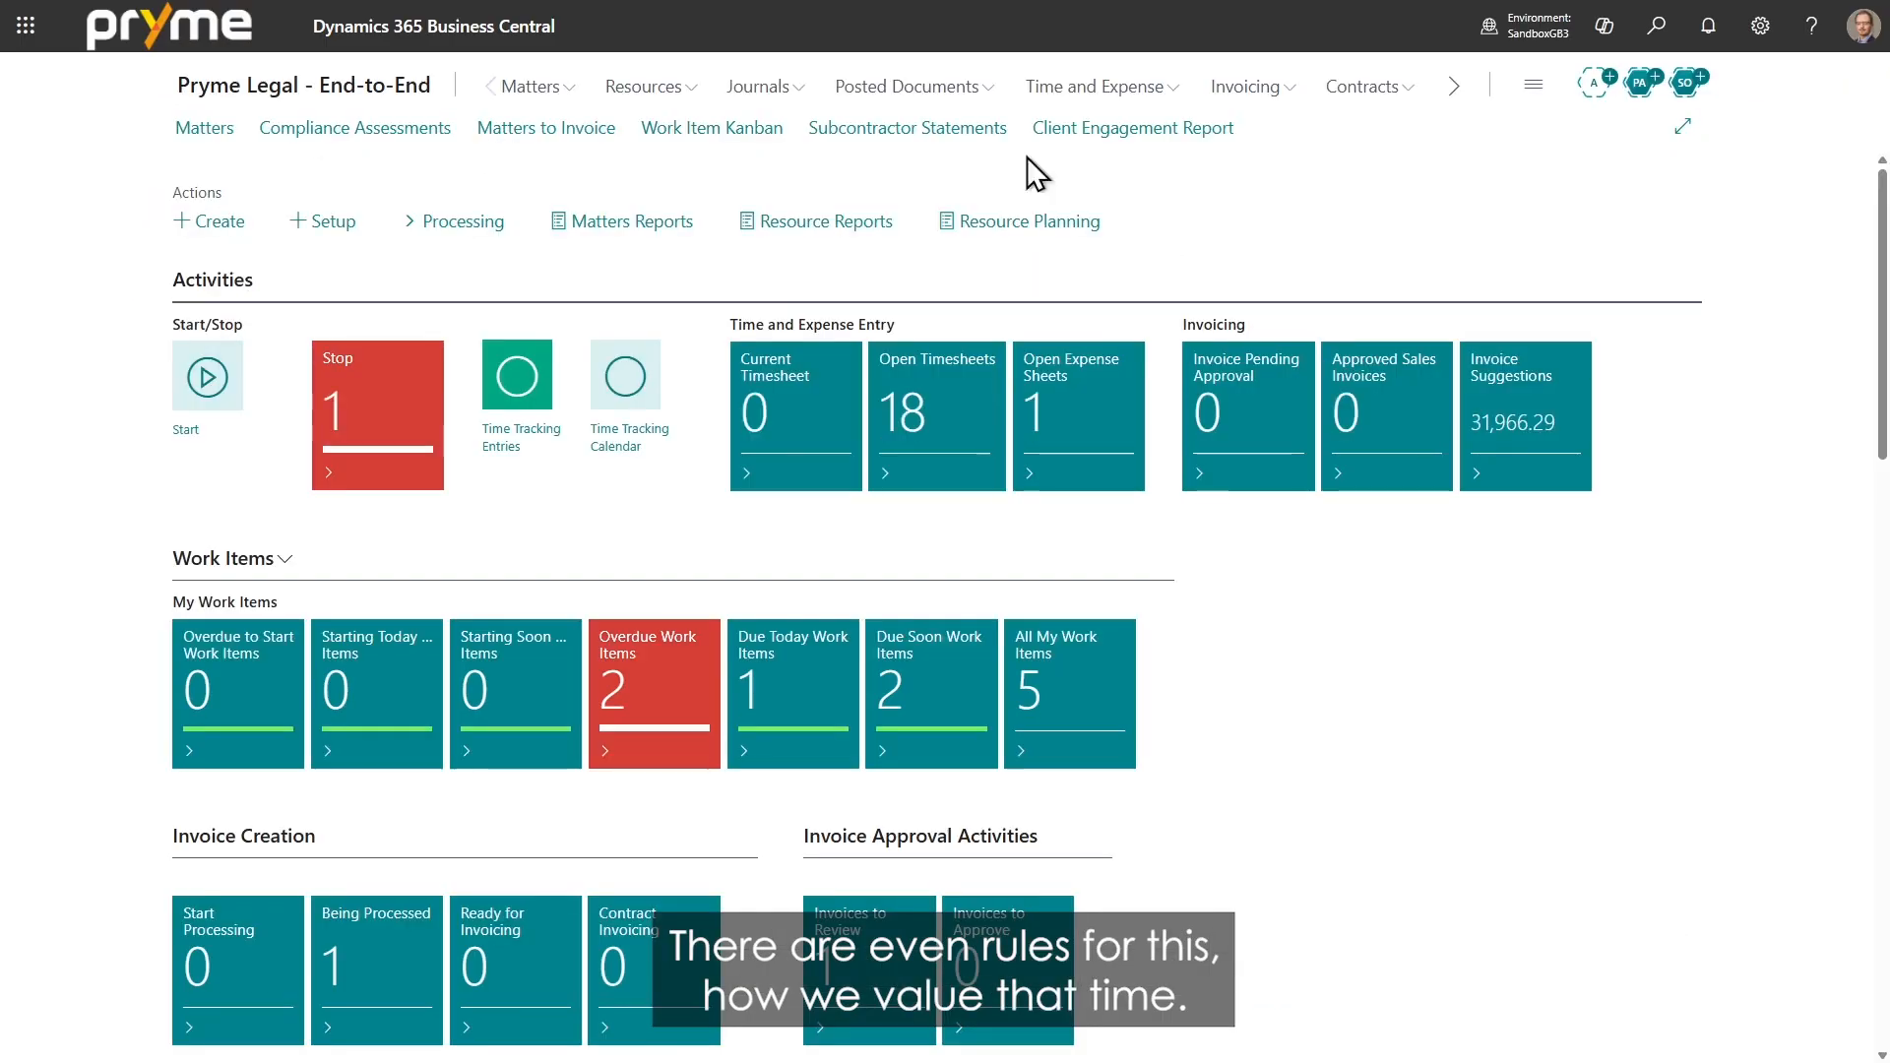
Search for "wip rules", view the WIP Calculation Rules list, and return to the home page.
click(1659, 37)
text(wip rules)
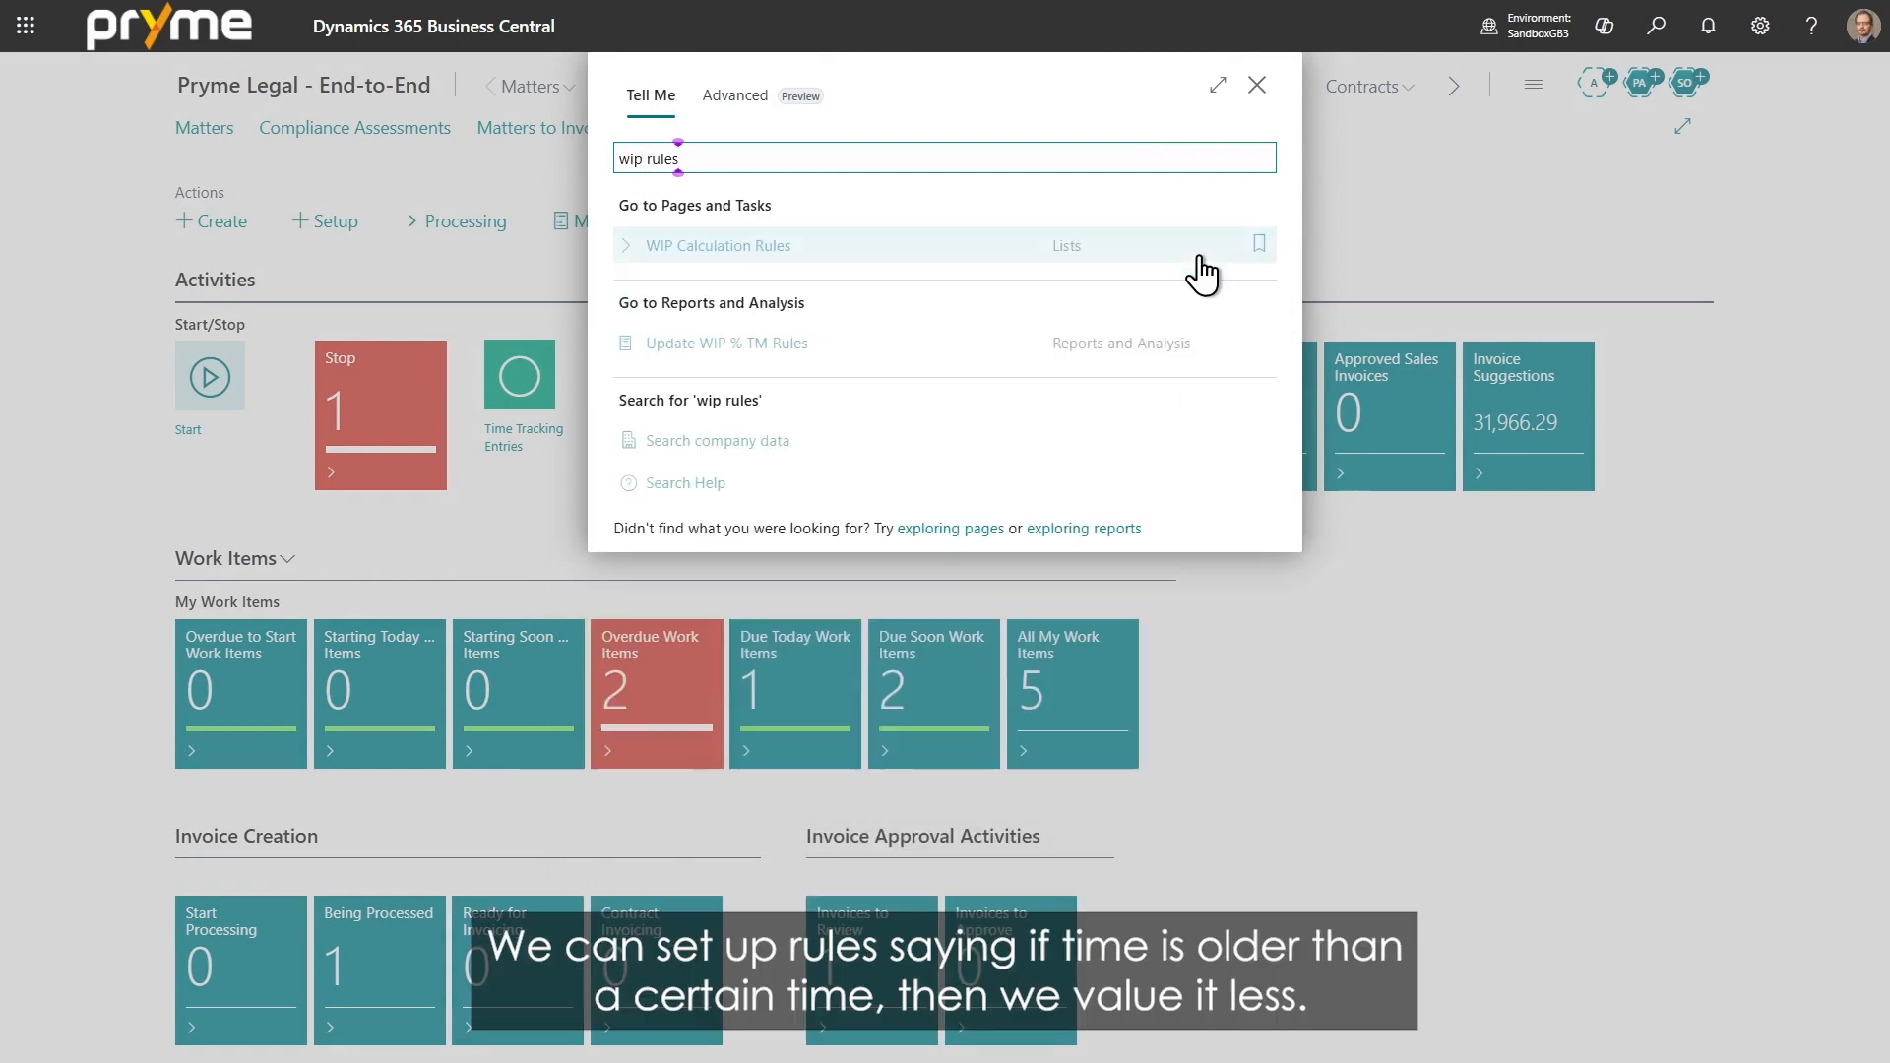
click(748, 246)
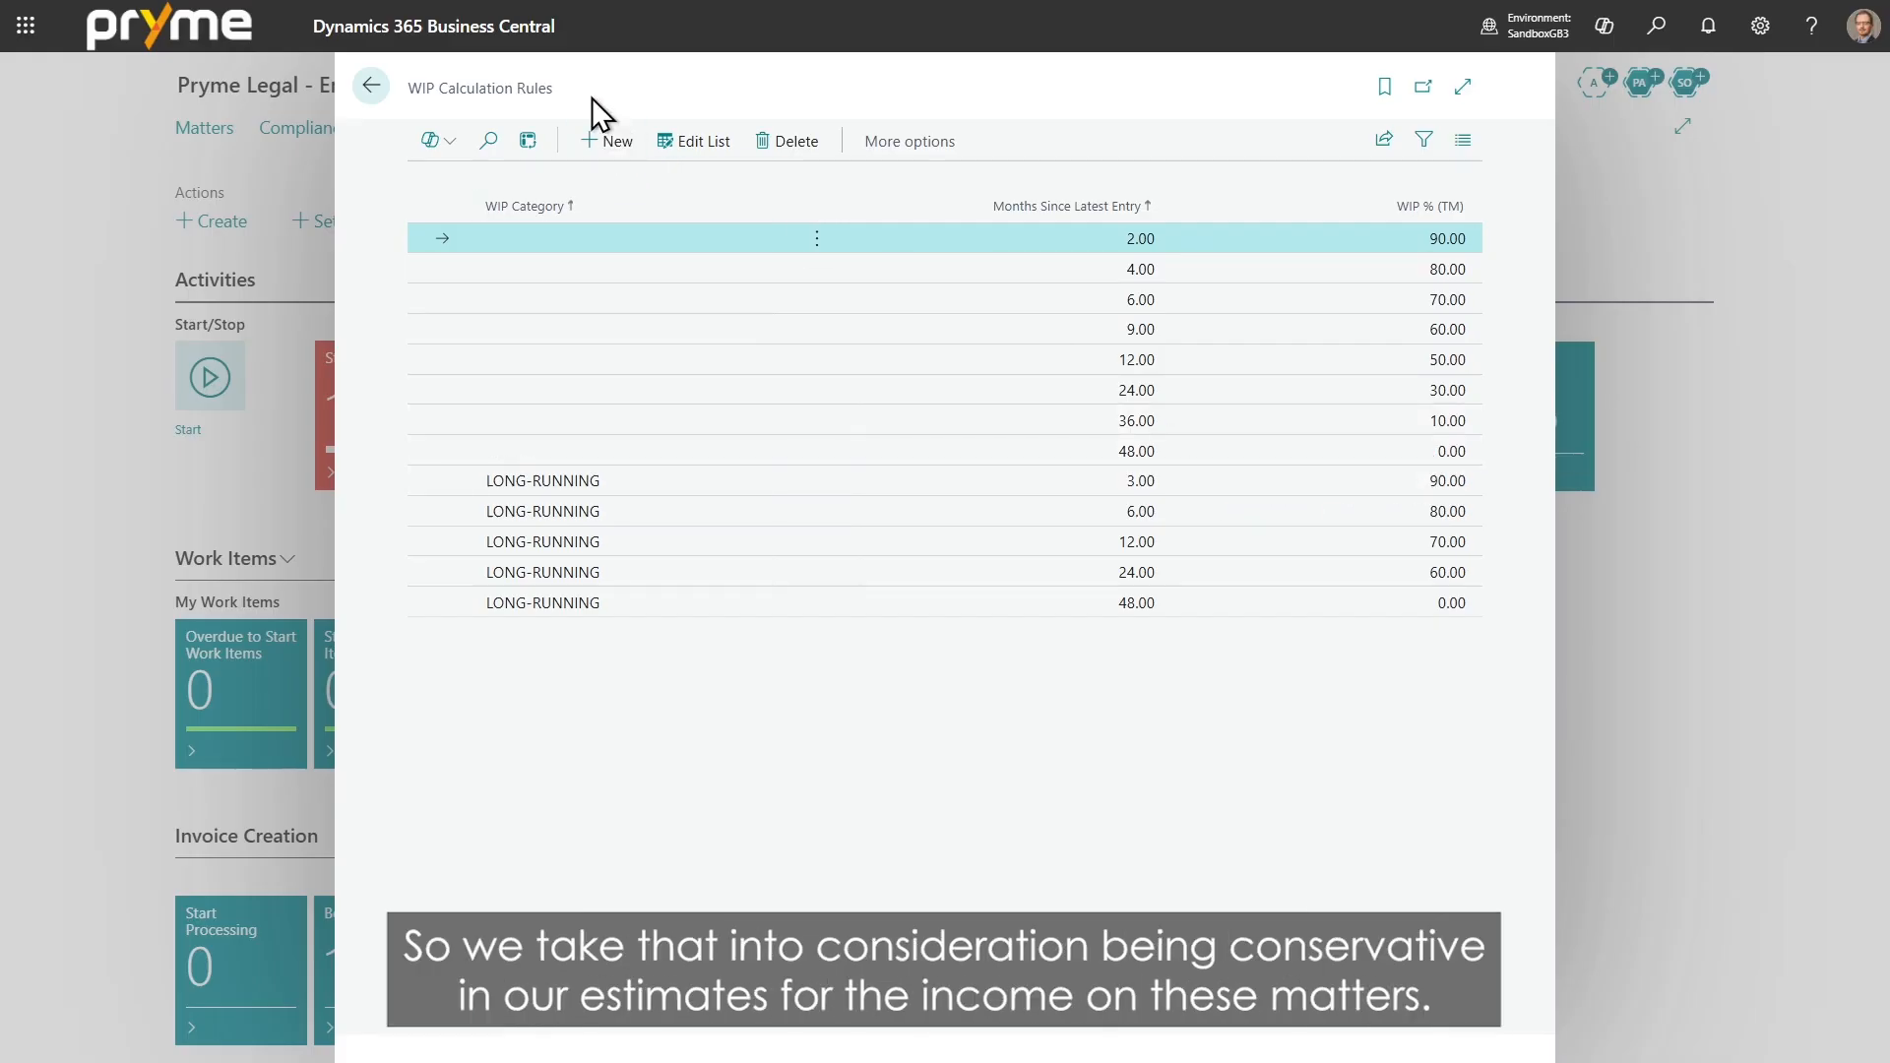
click(372, 86)
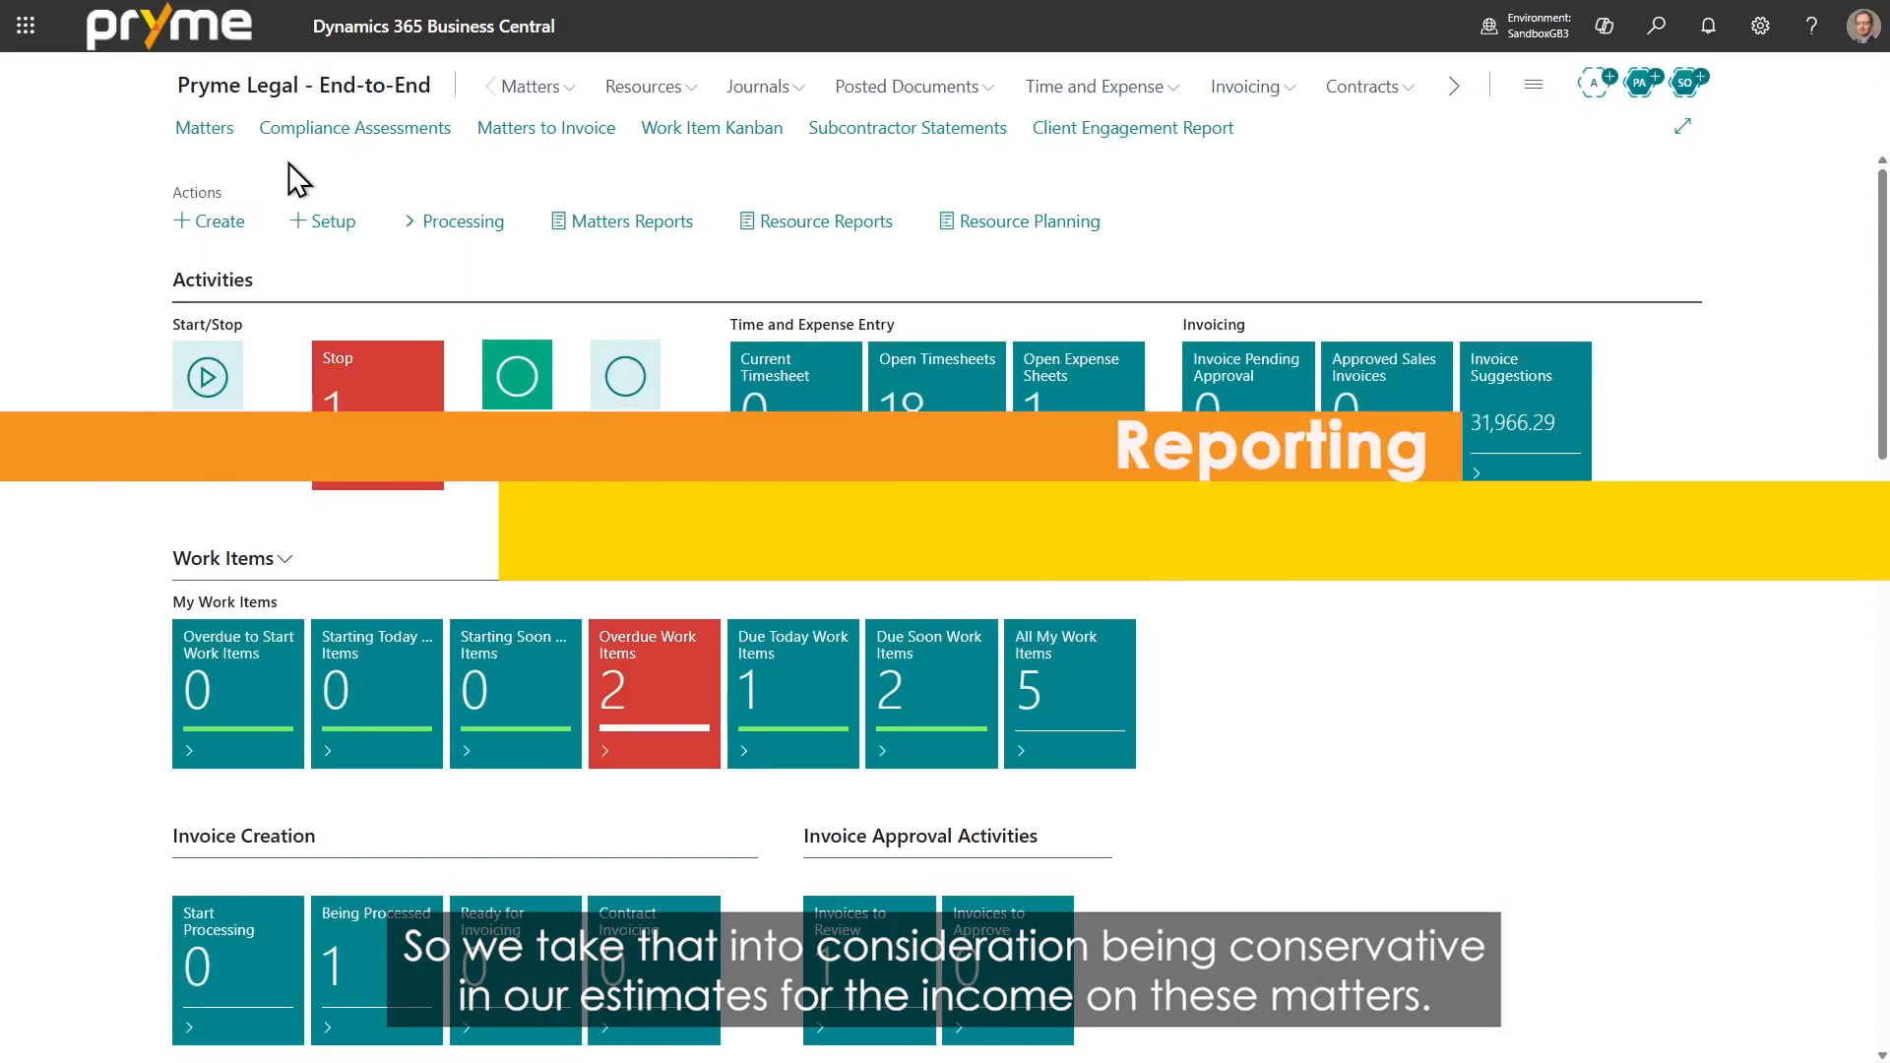
Preview the Client Engagement Report with the client filter set to 10000 (Adatum Corporation) and the other filters left empty.
click(1140, 137)
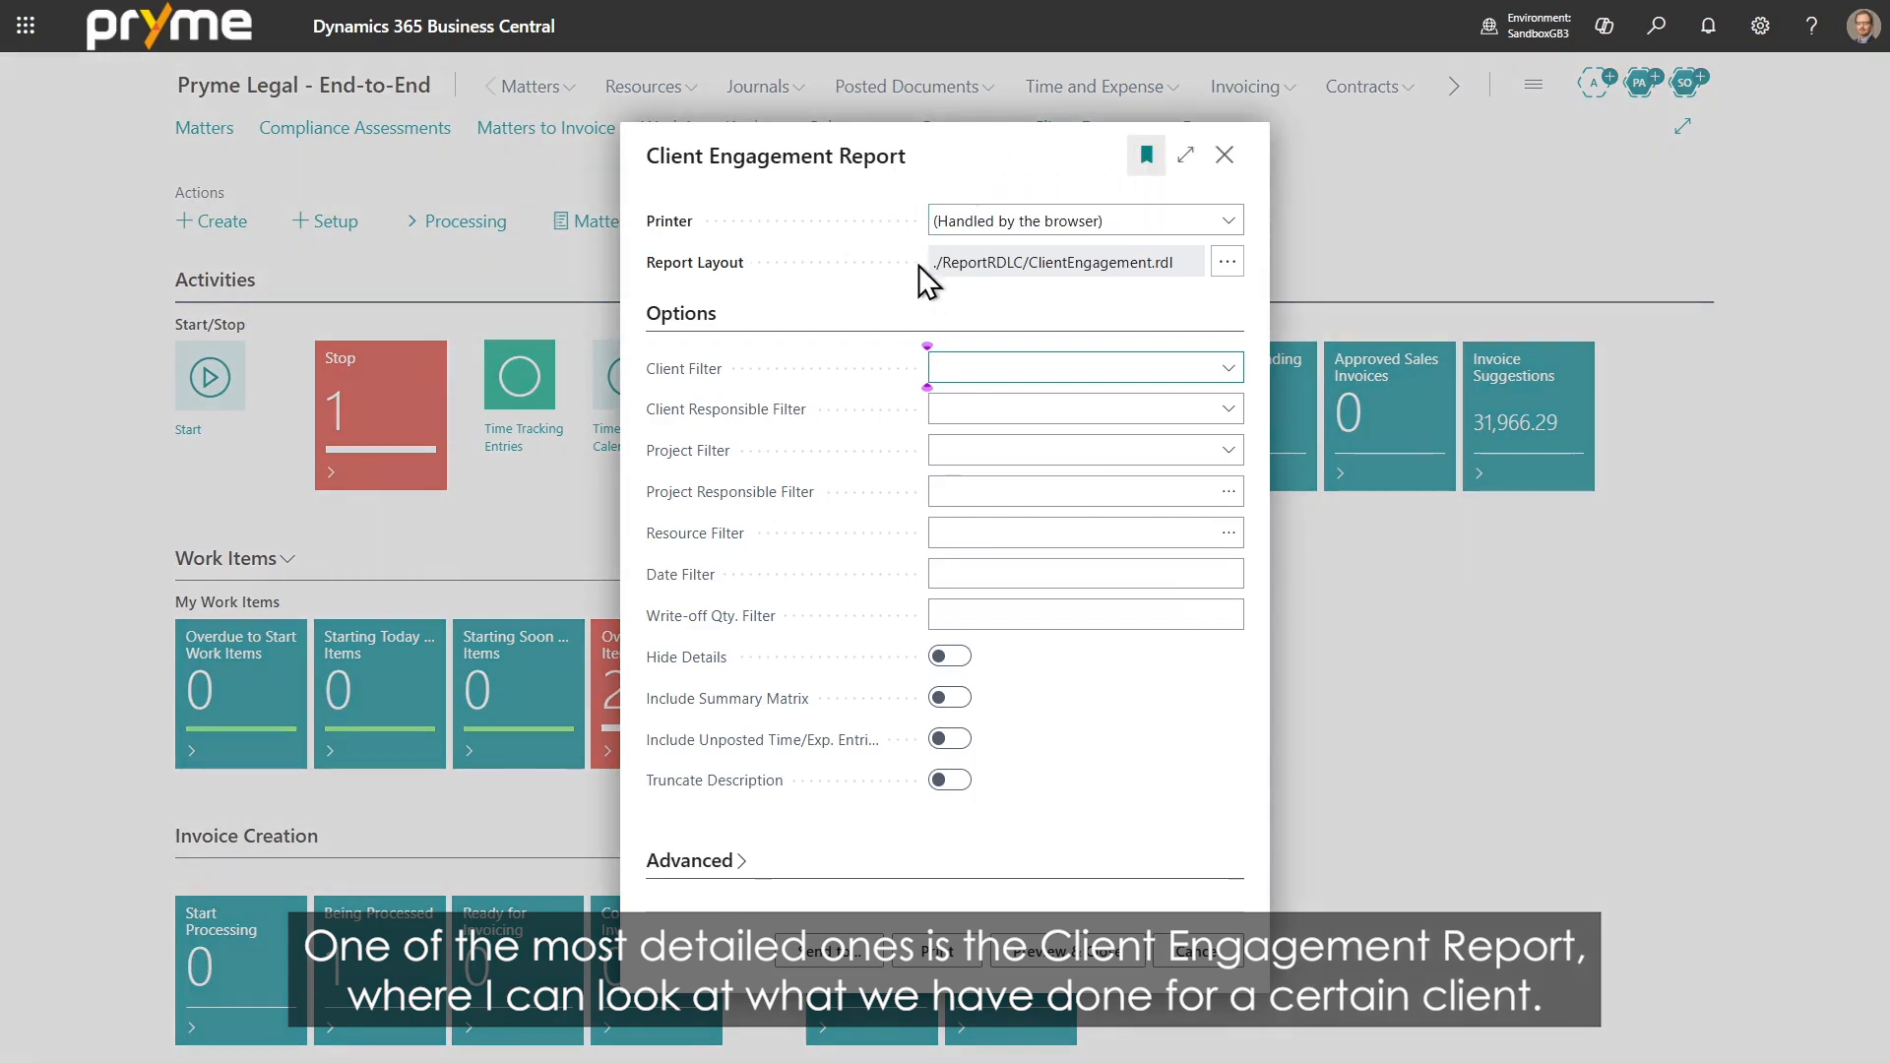
click(1228, 369)
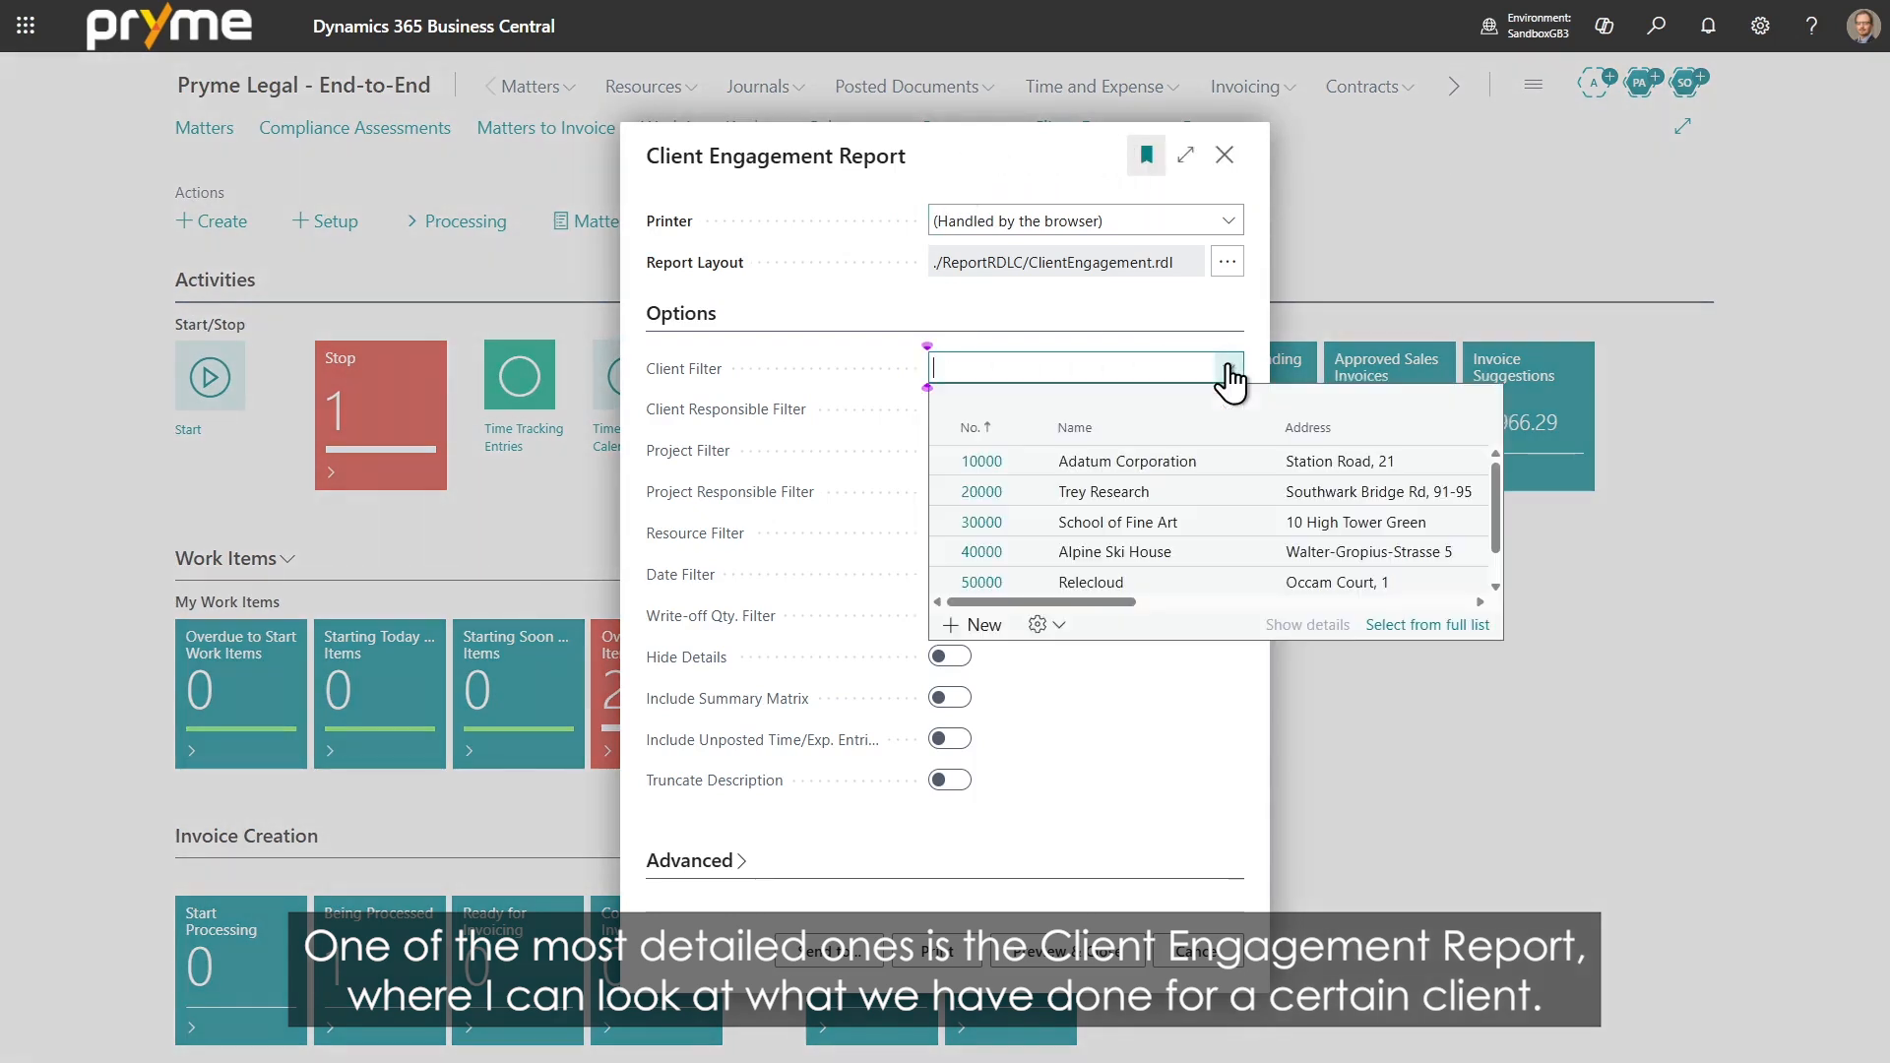
click(981, 462)
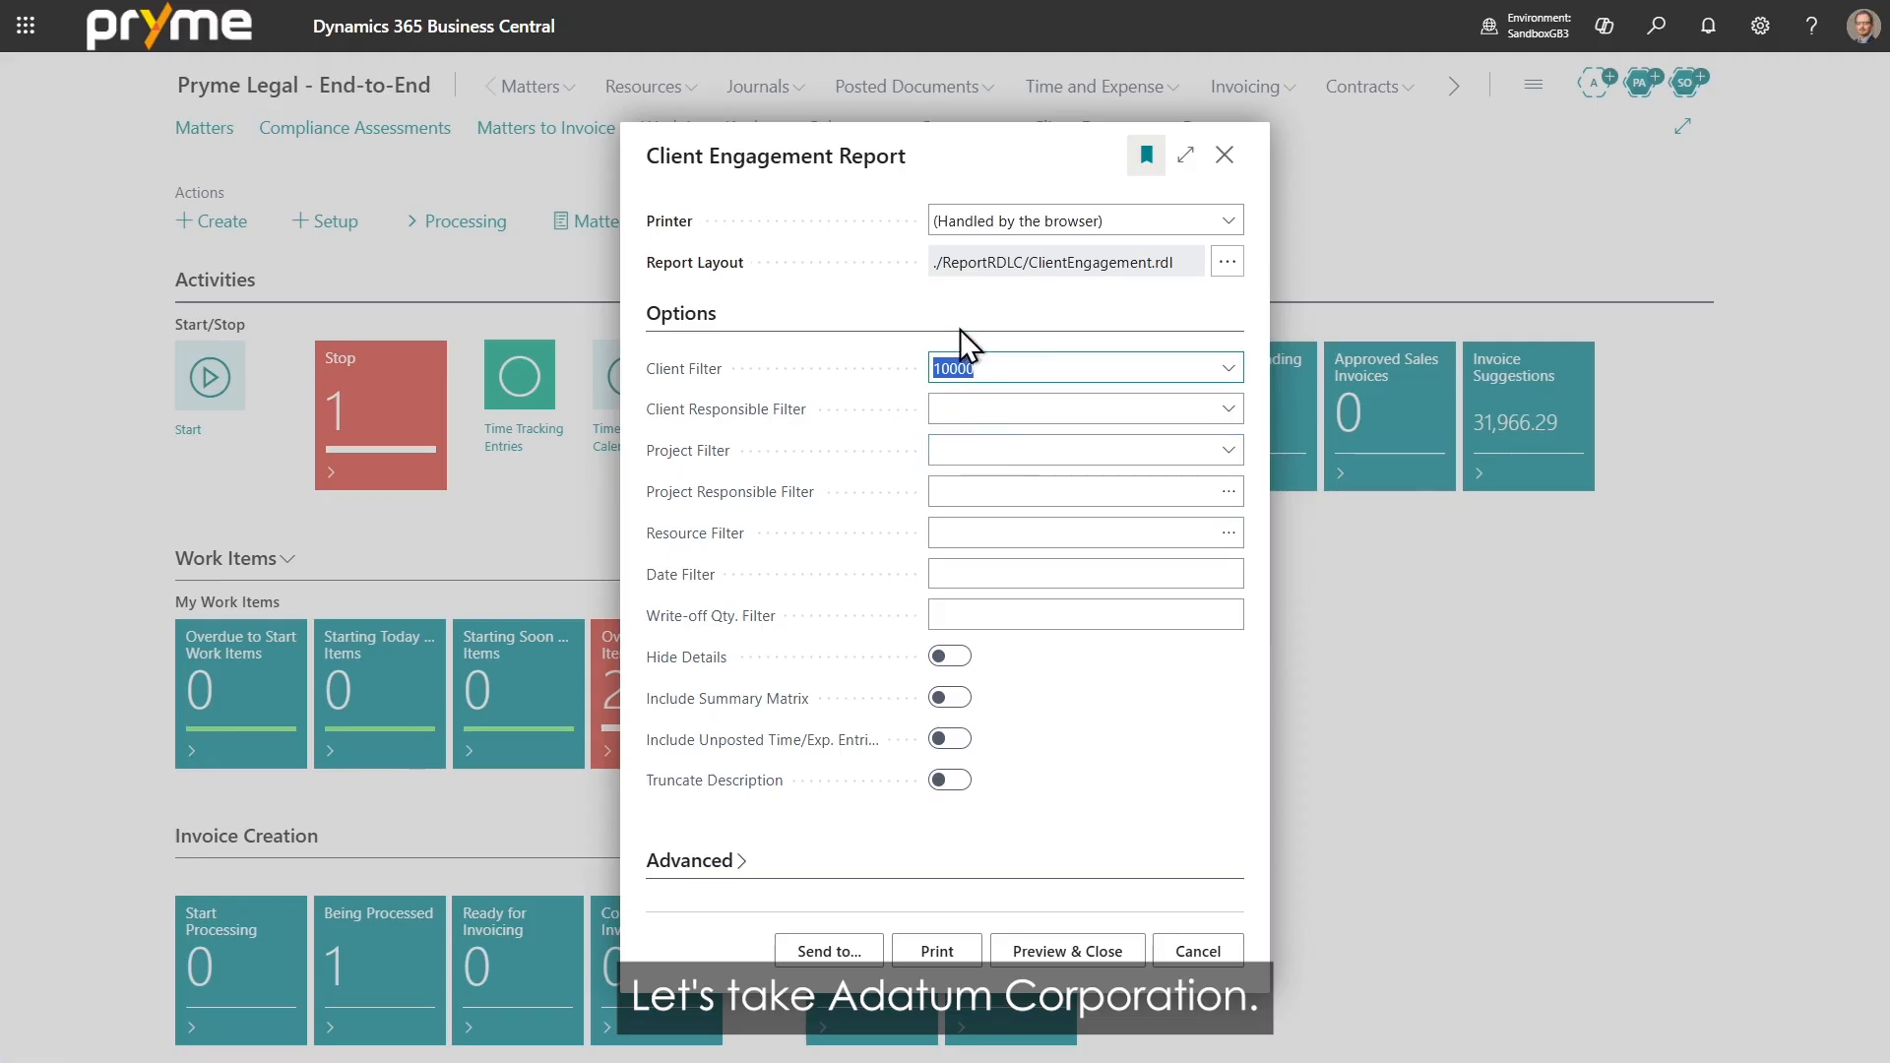
click(966, 412)
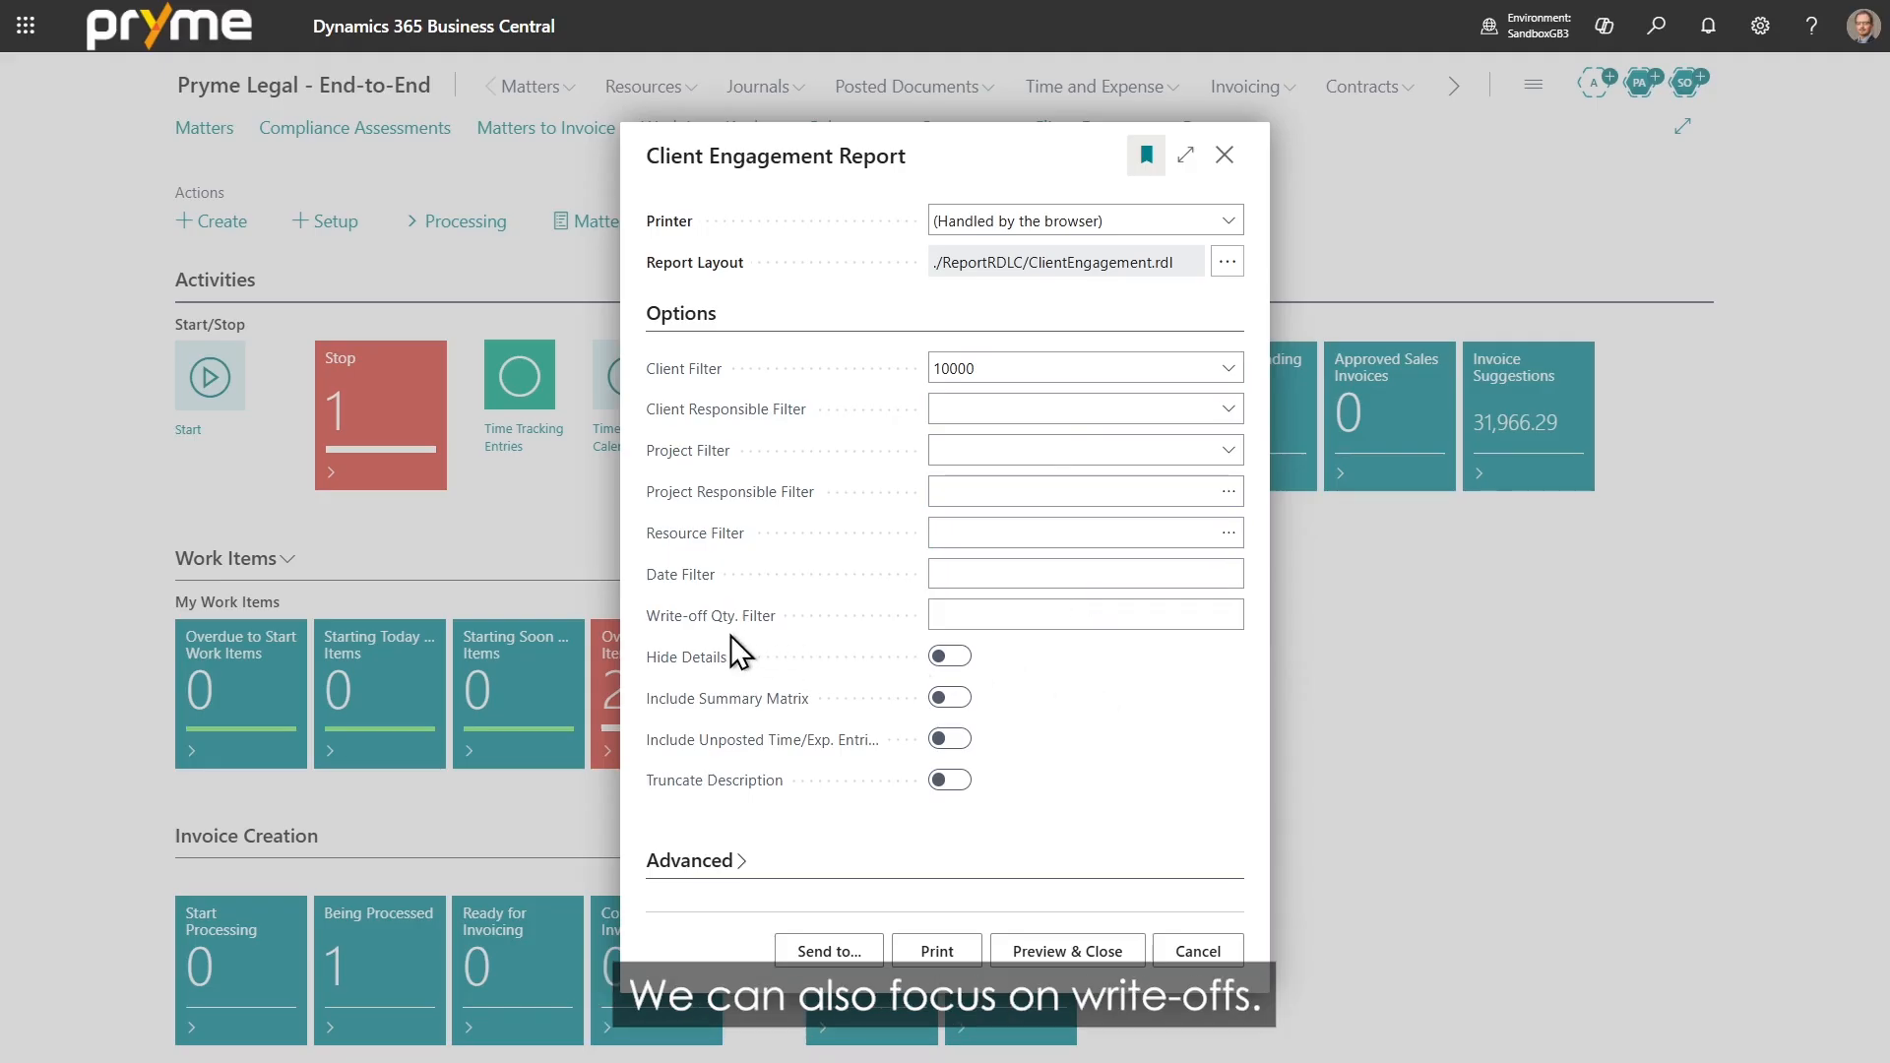
click(983, 618)
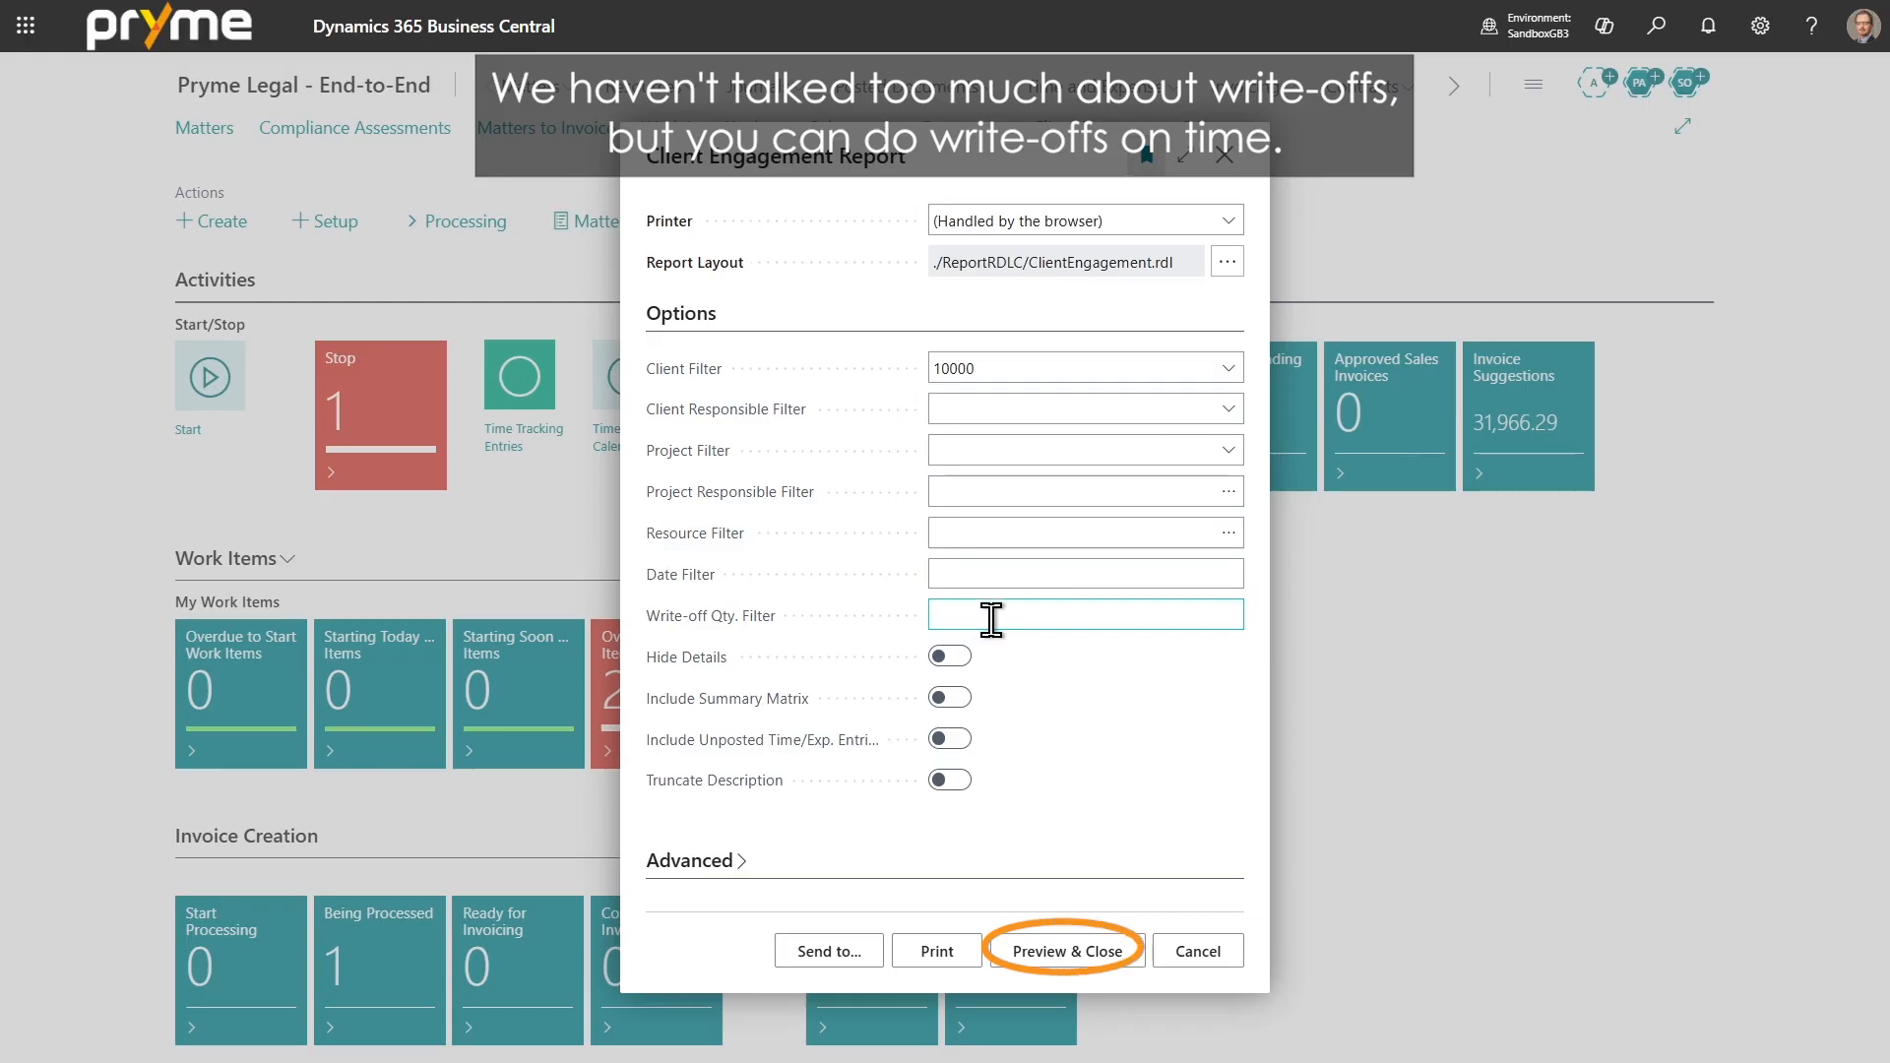
click(1078, 945)
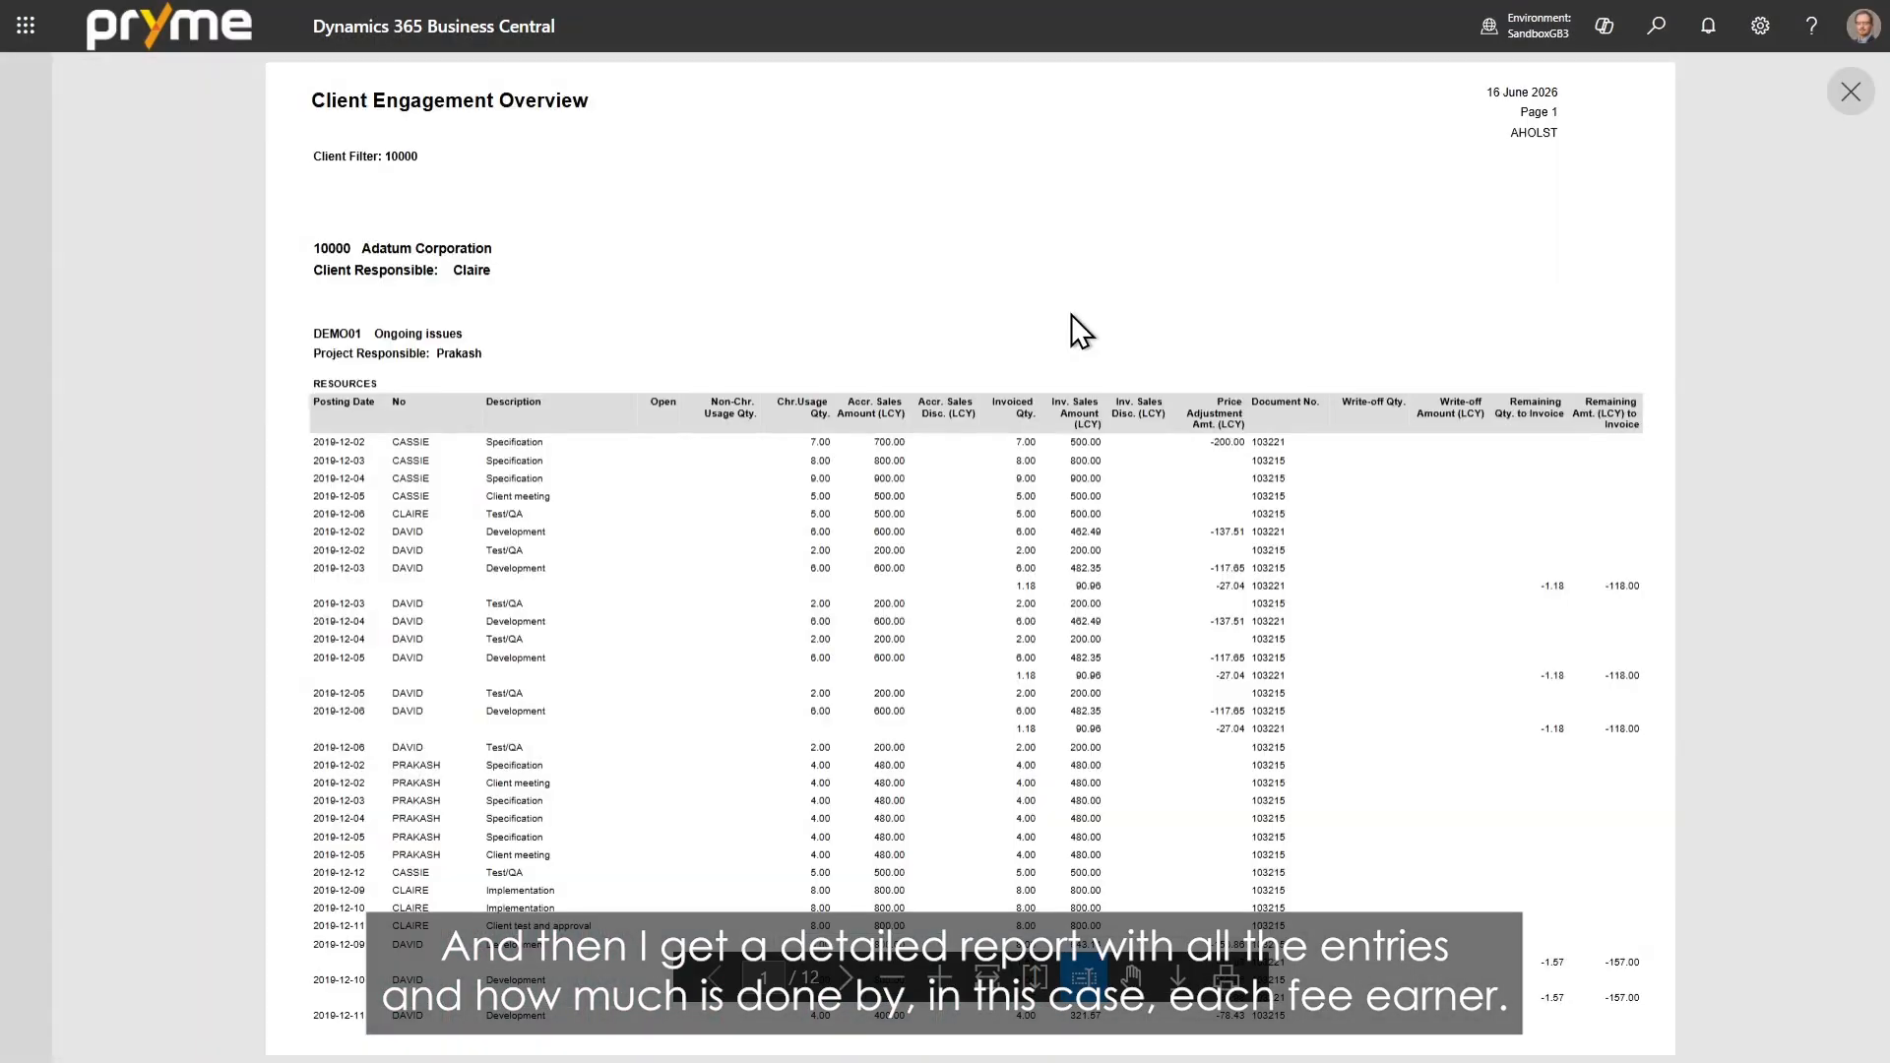
Look through the resource, expense and item entries and their totals across the pages of the Client Engagement Overview.
scroll(1071, 315, down, 10)
scroll(1073, 325, down, 15)
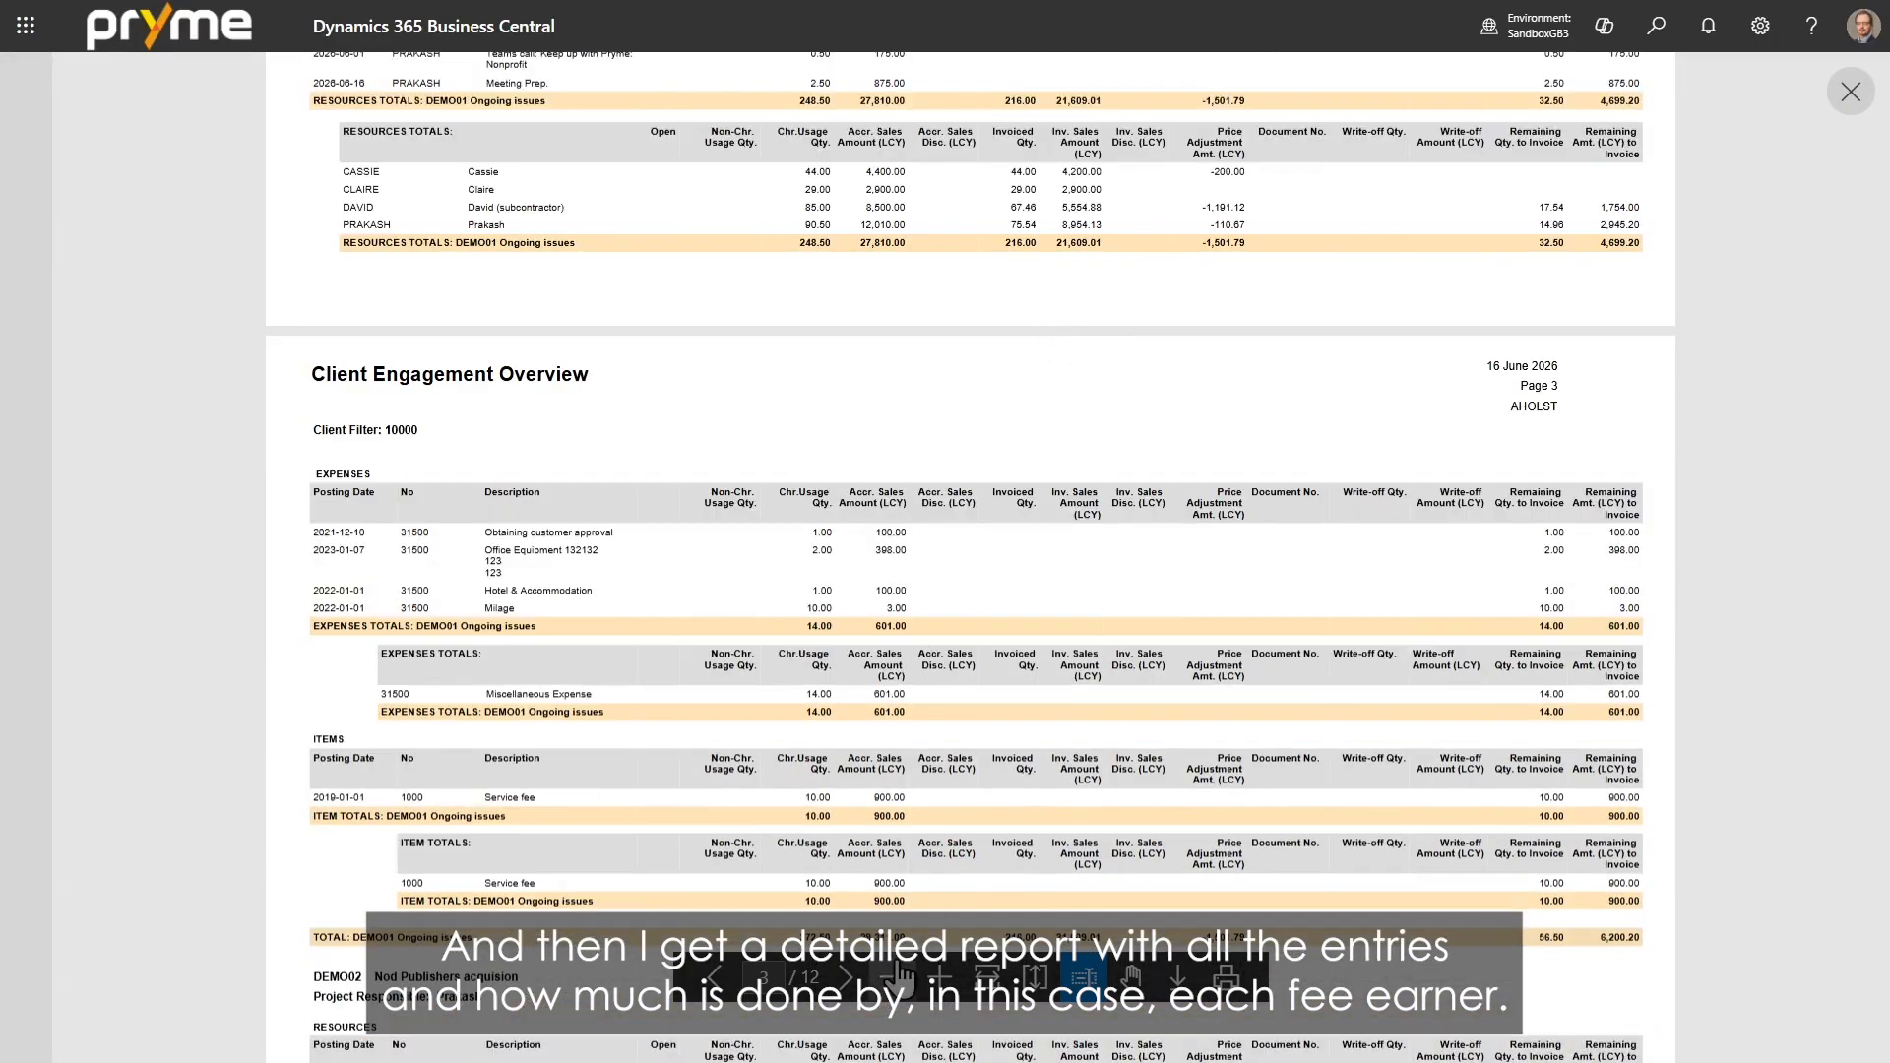
click(987, 977)
scroll(445, 209, down, 5)
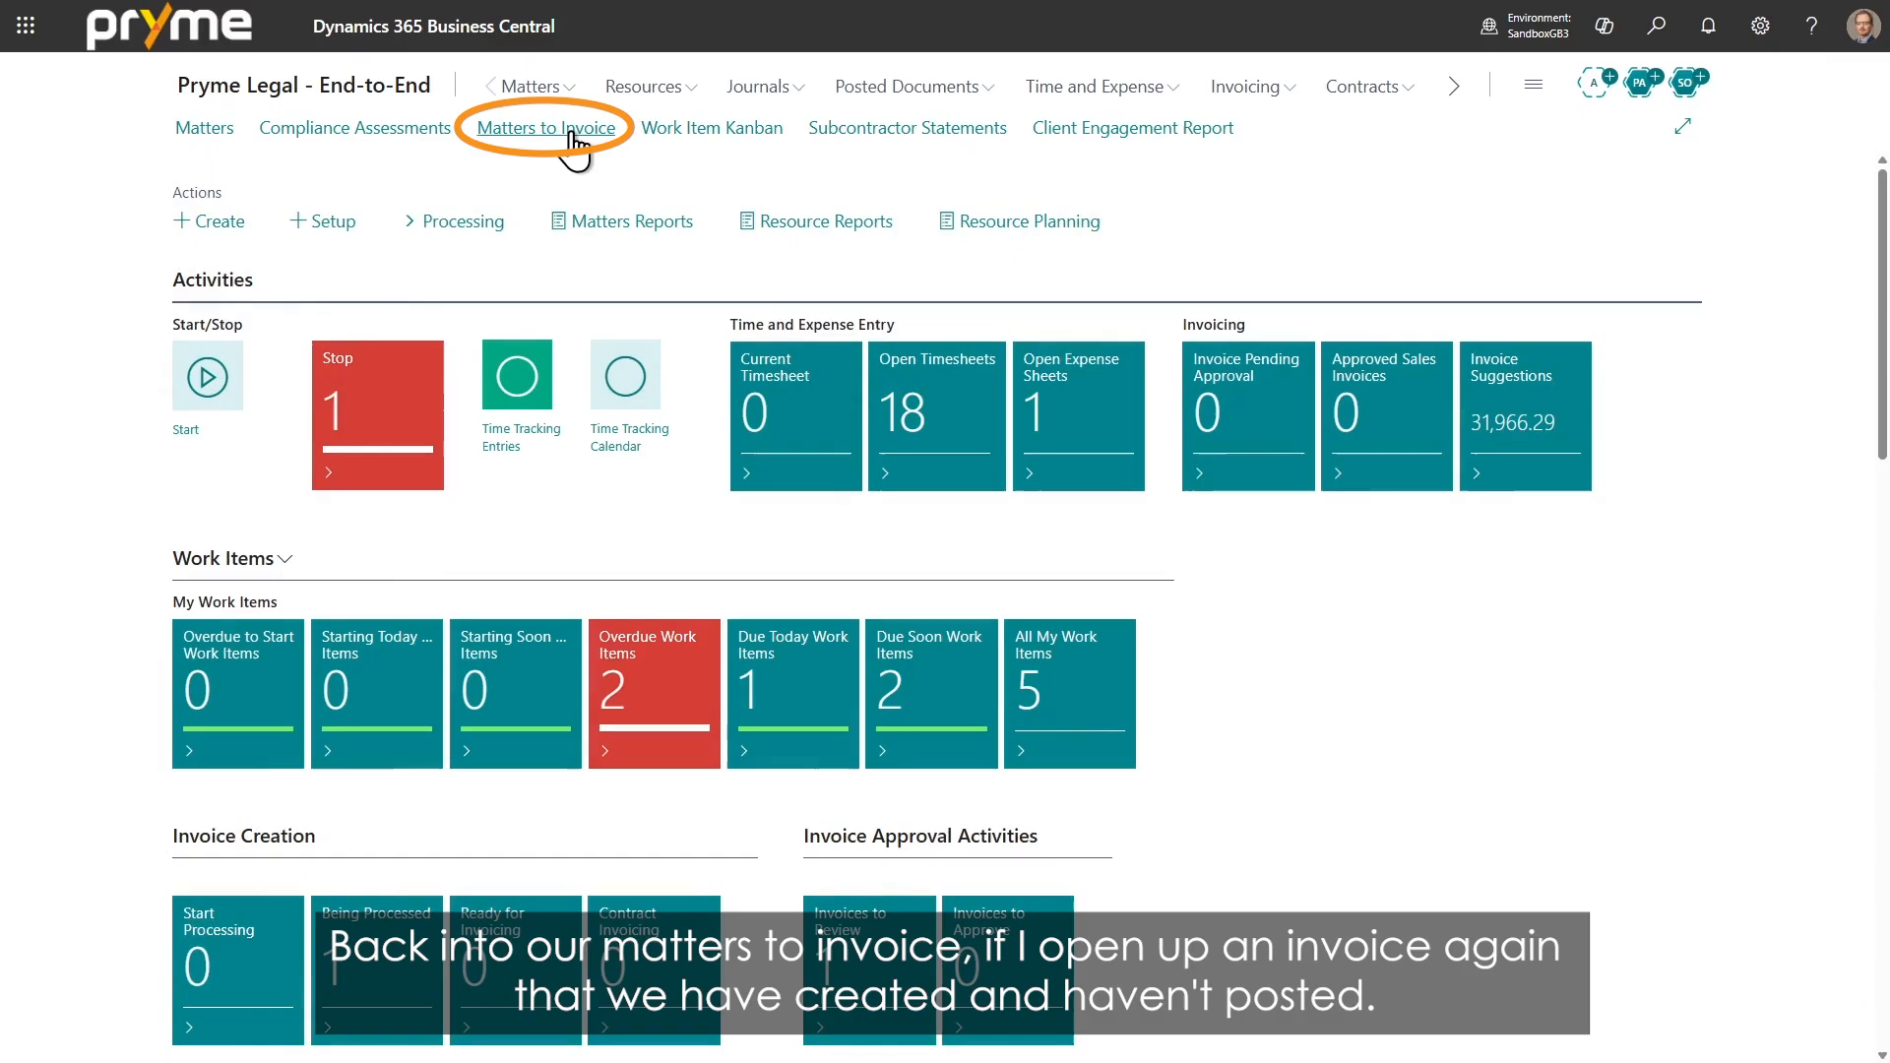
Open sales invoice 102268 of matter DEMO03 from the matters to invoice, and collapse its General section to show the lines.
click(556, 138)
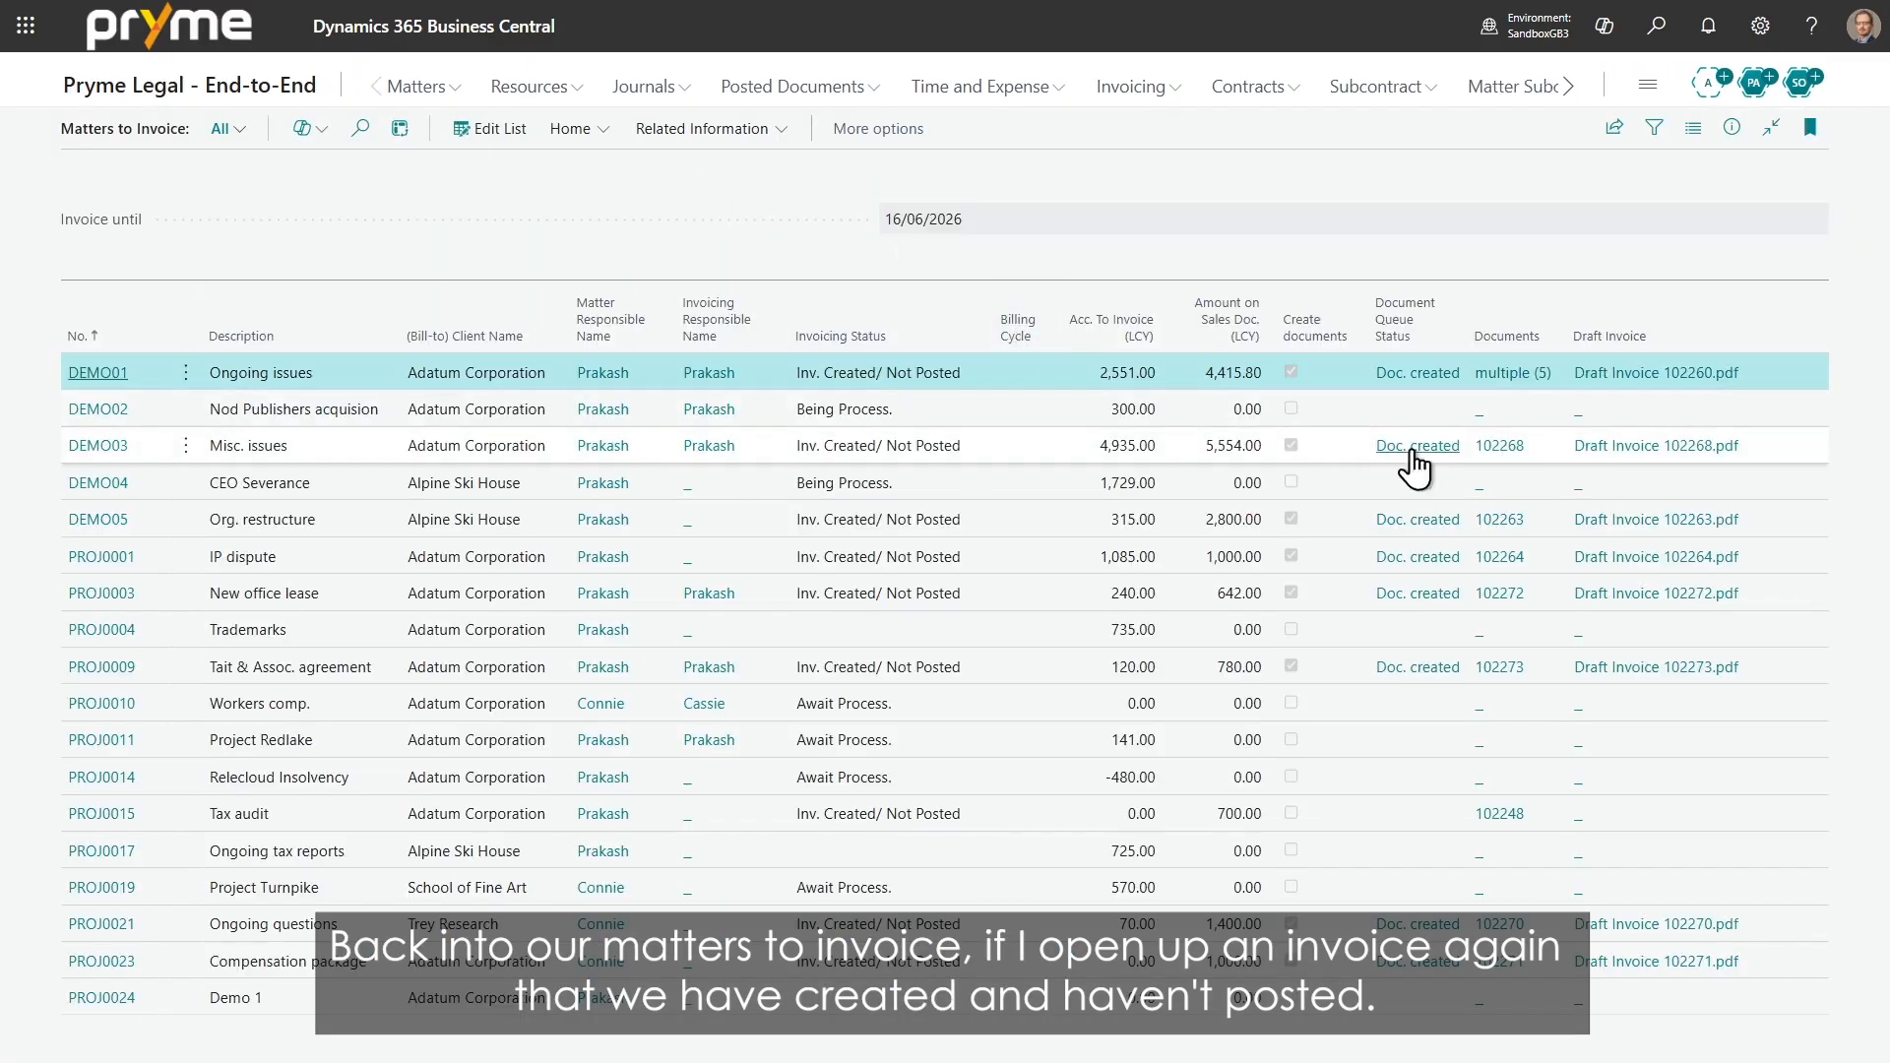
click(1491, 447)
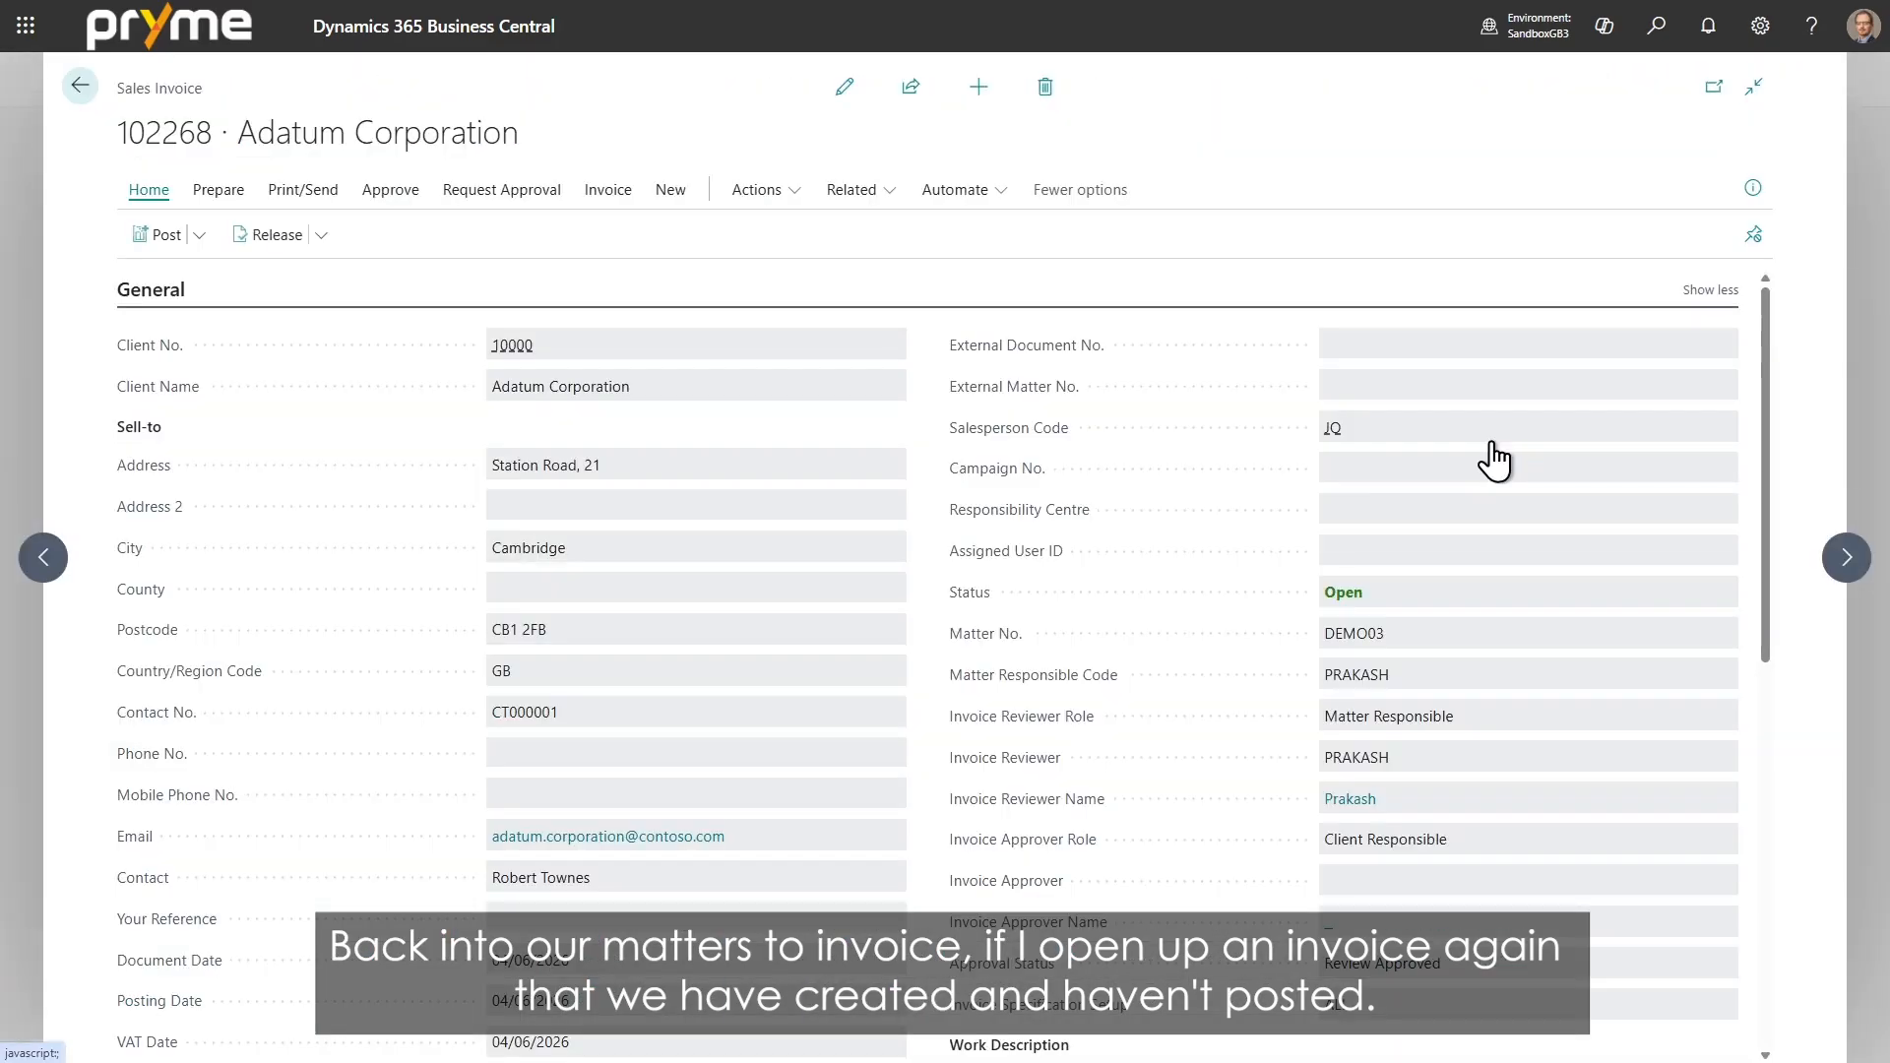
click(228, 291)
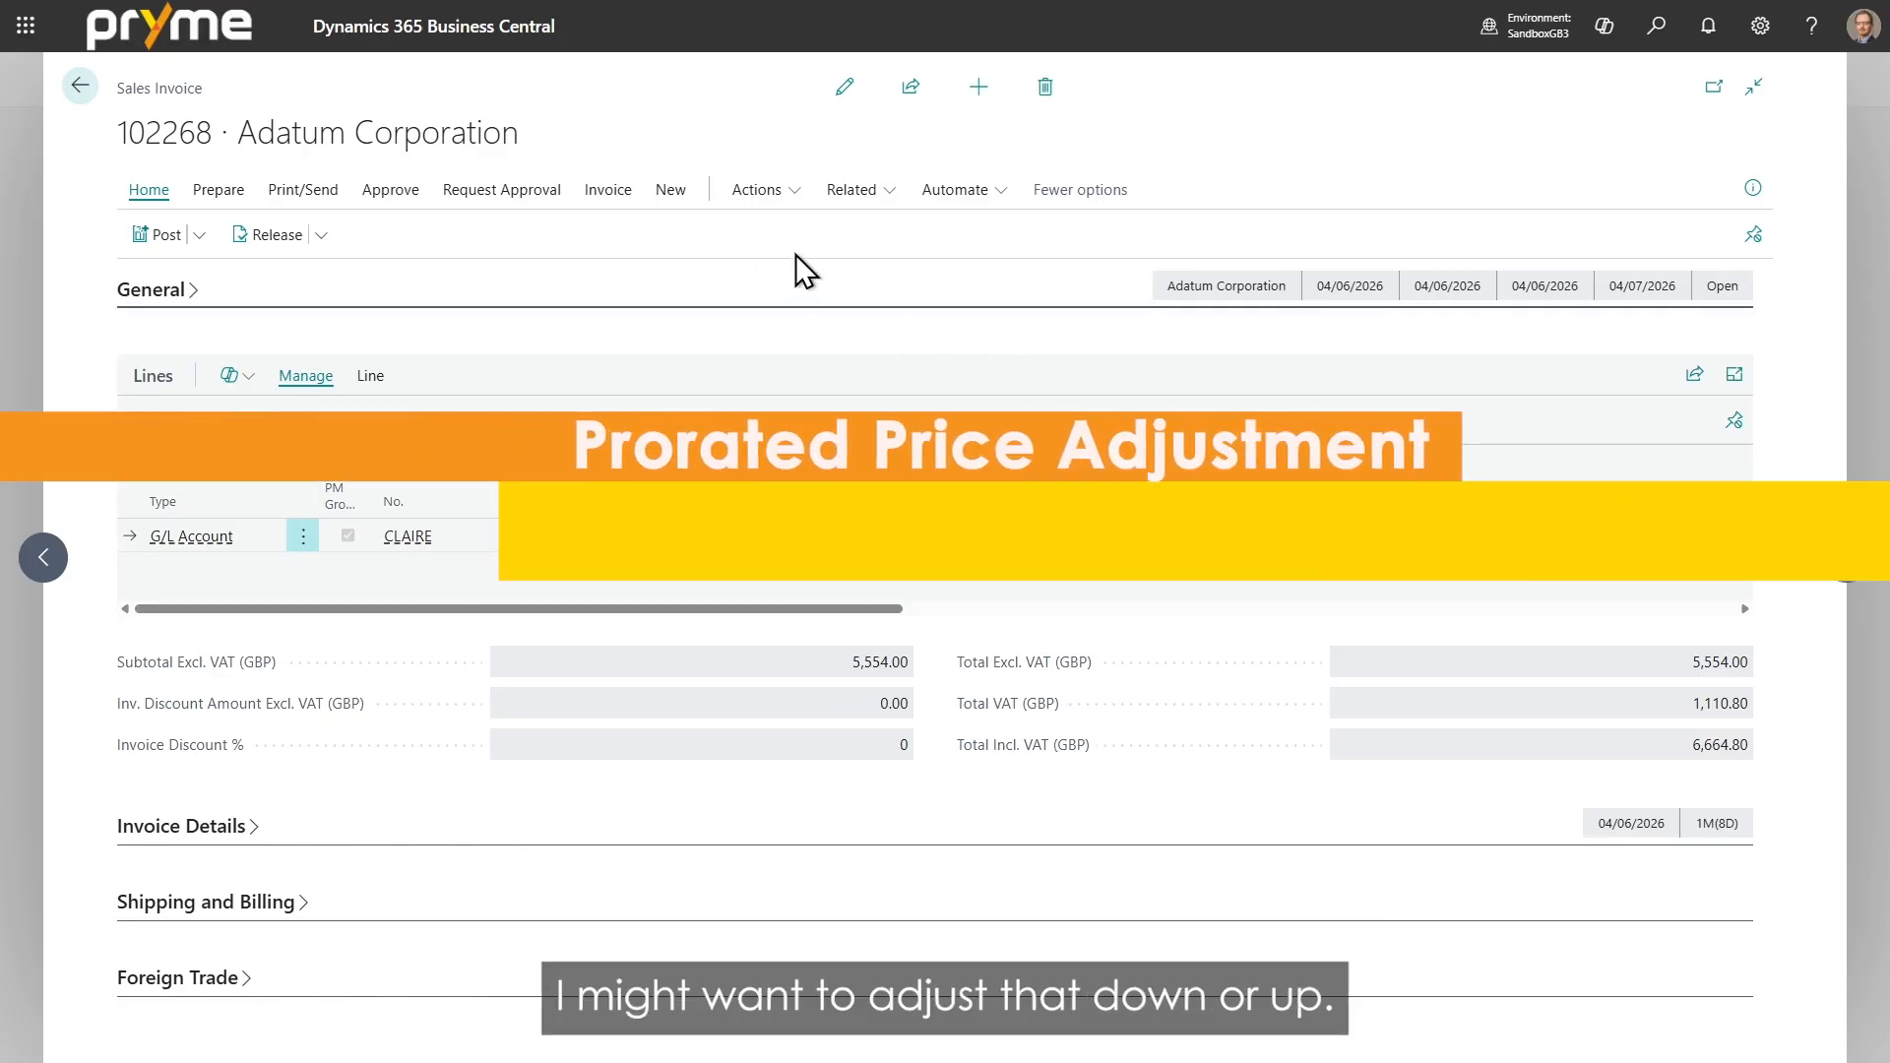
Open the prorated price adjustment for sales invoice 102268 and set the grand total's new price to 5,000.
click(778, 193)
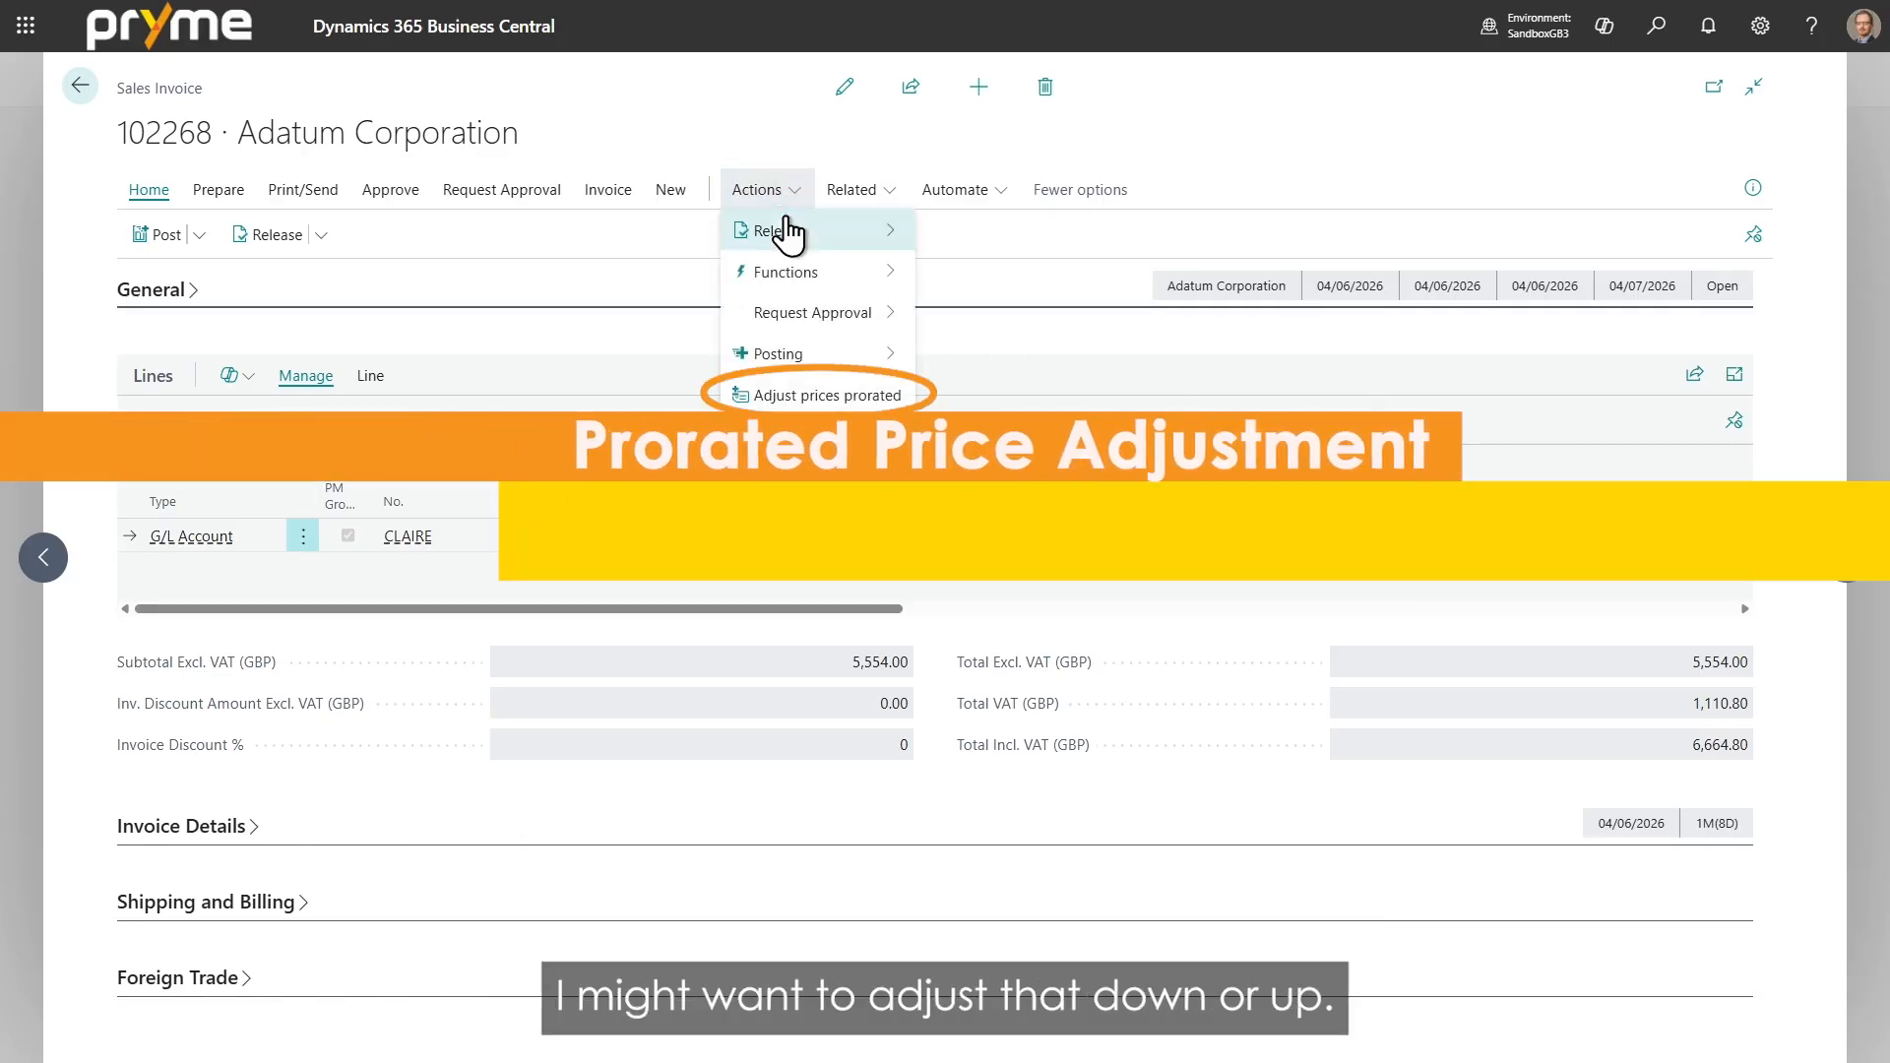
click(813, 399)
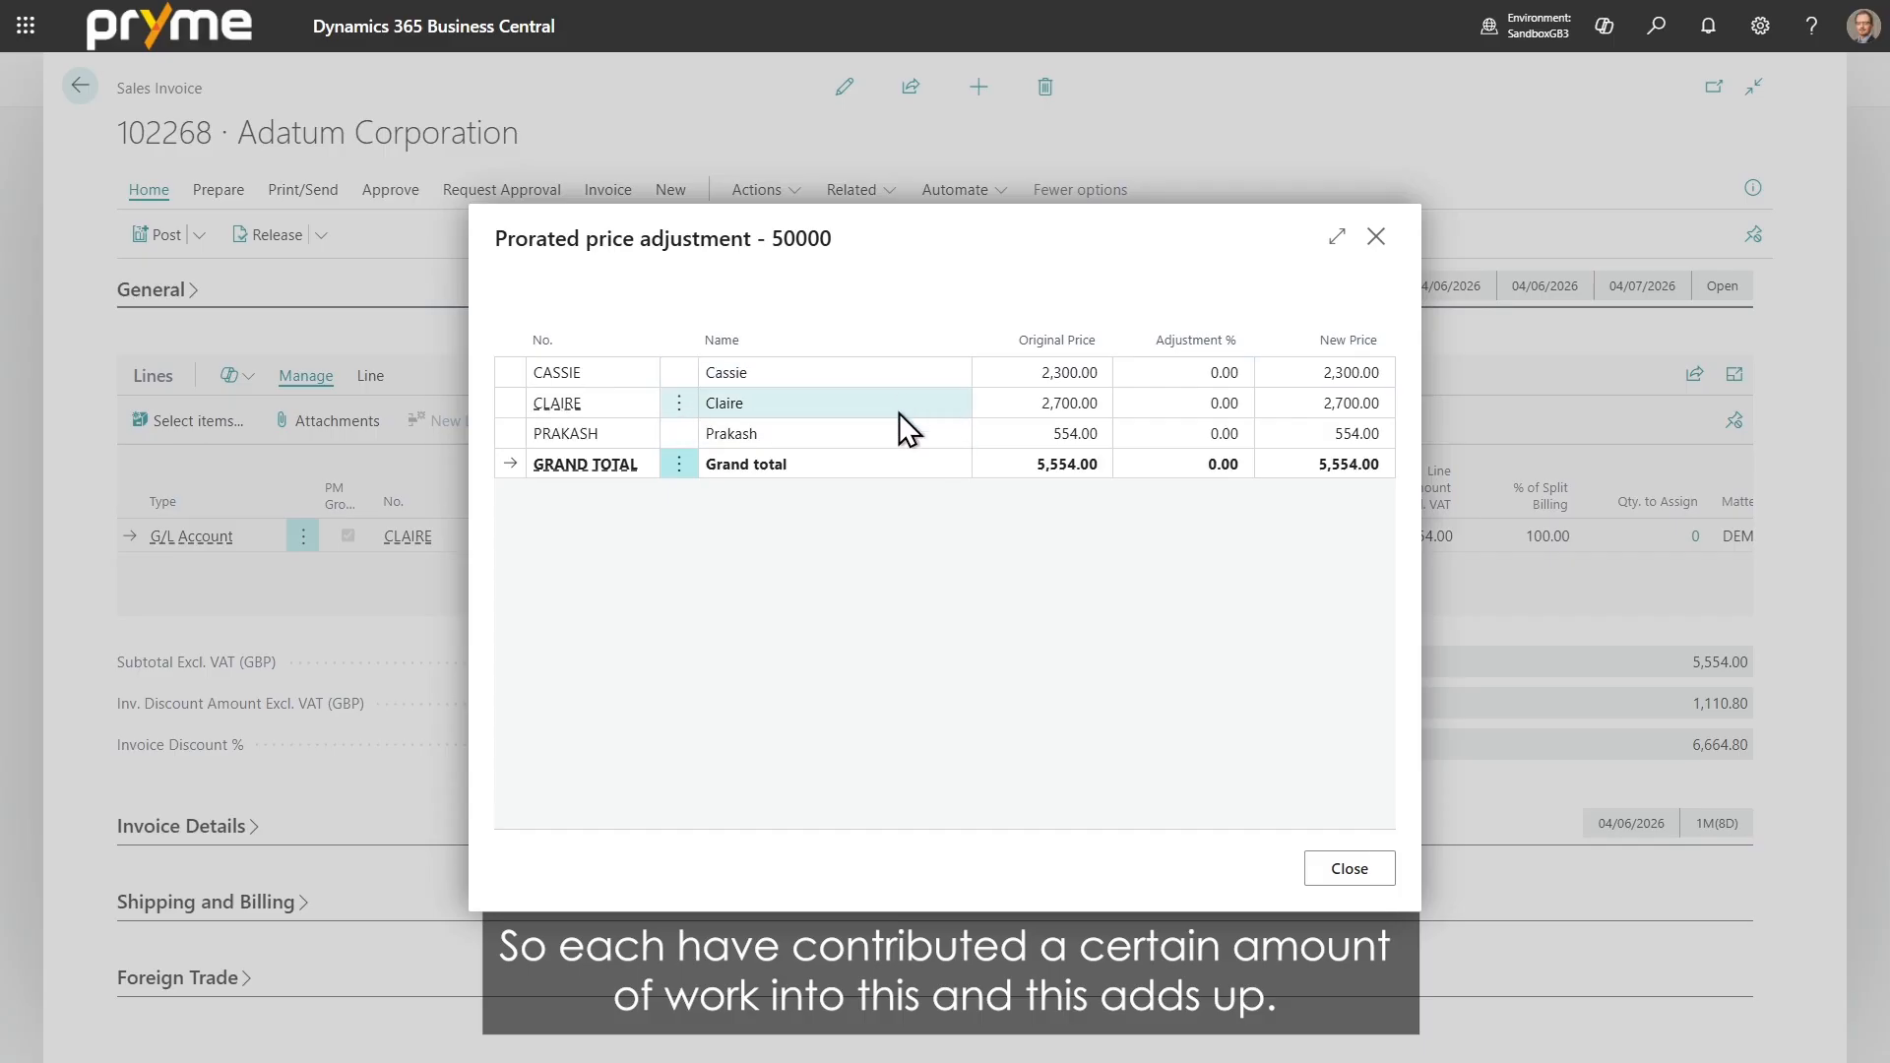
click(1299, 464)
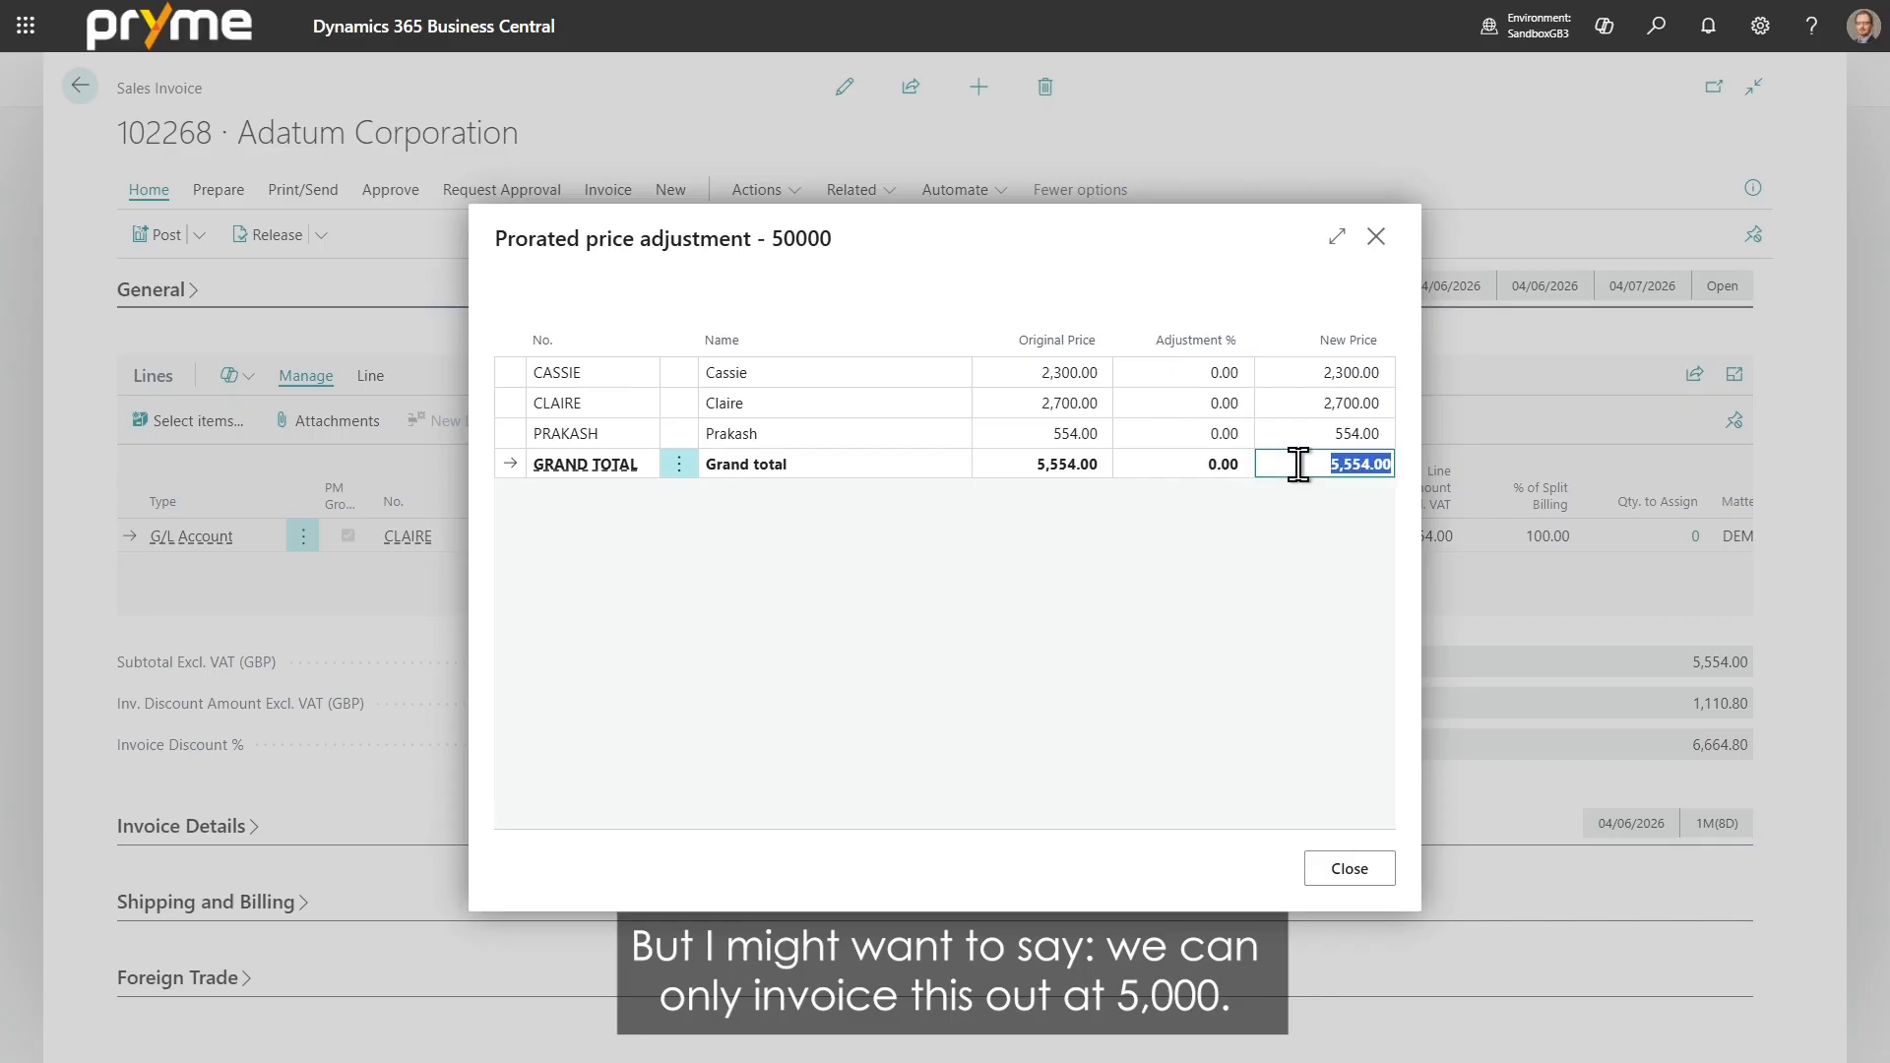
text(5000)
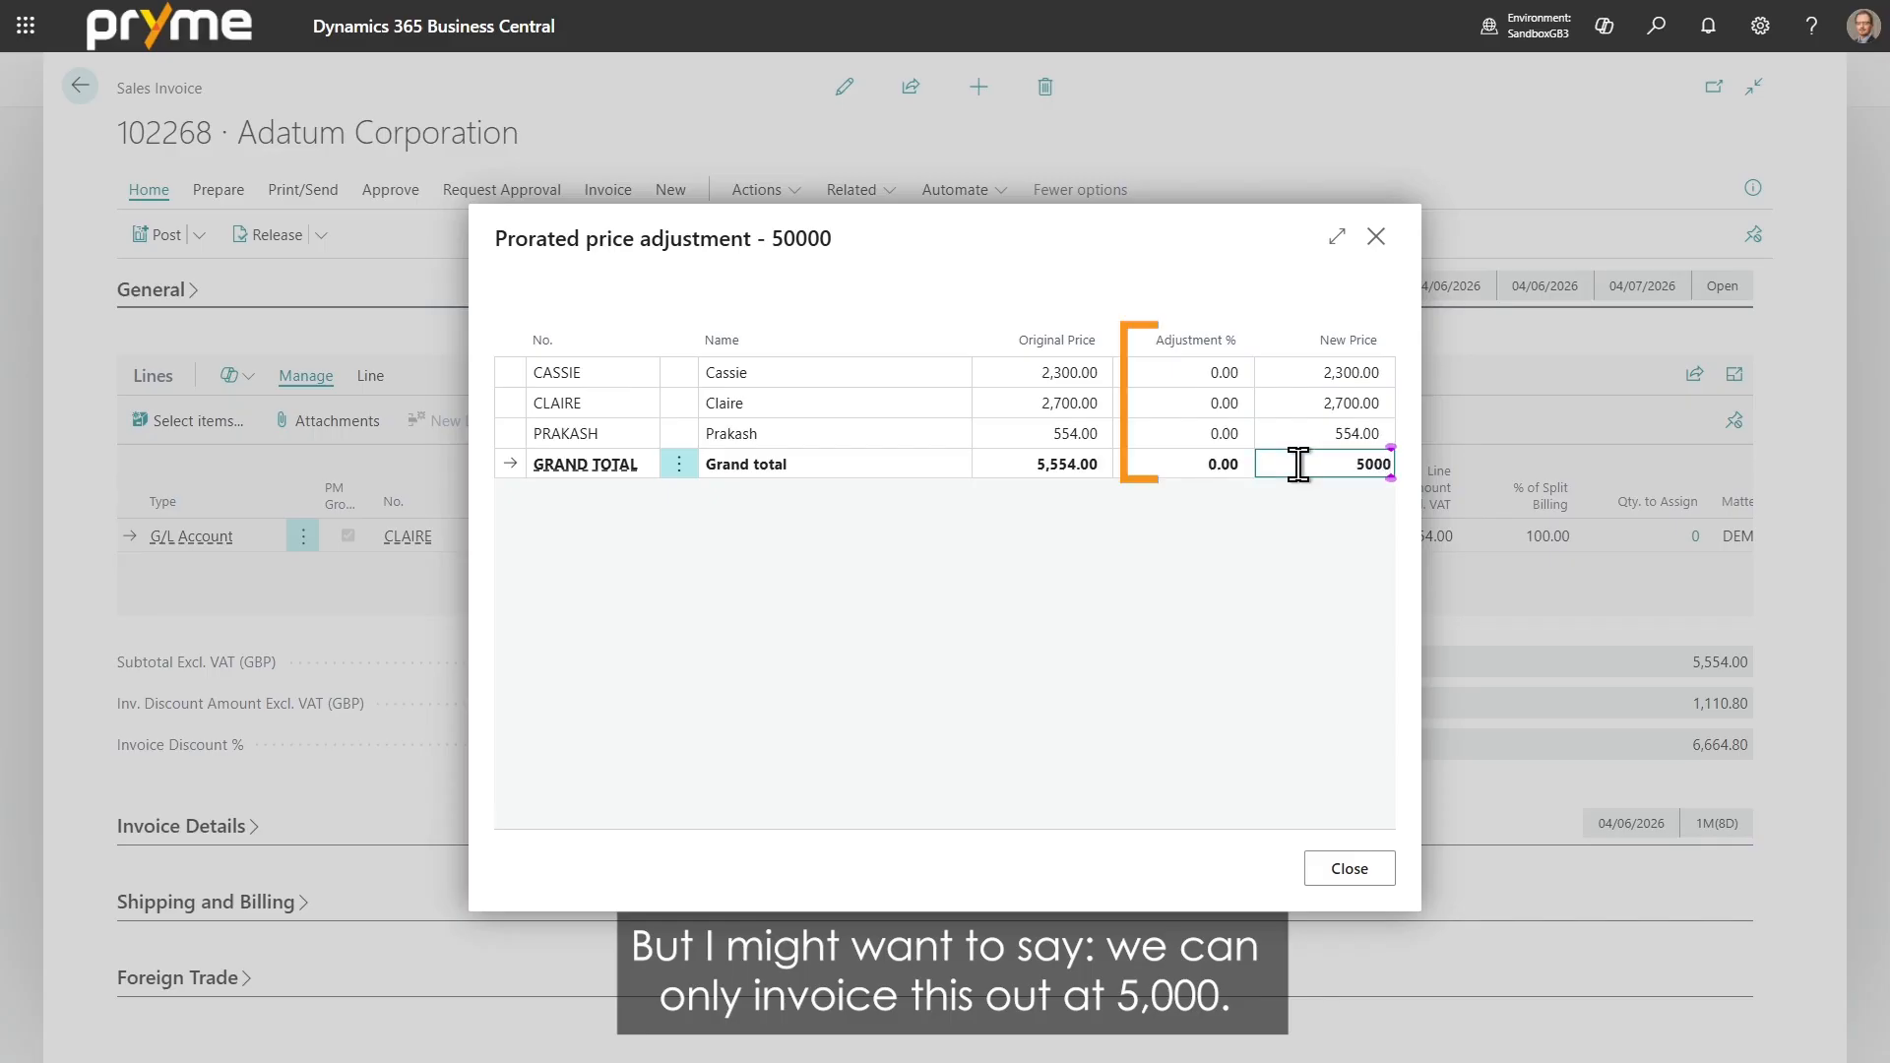
key(Return)
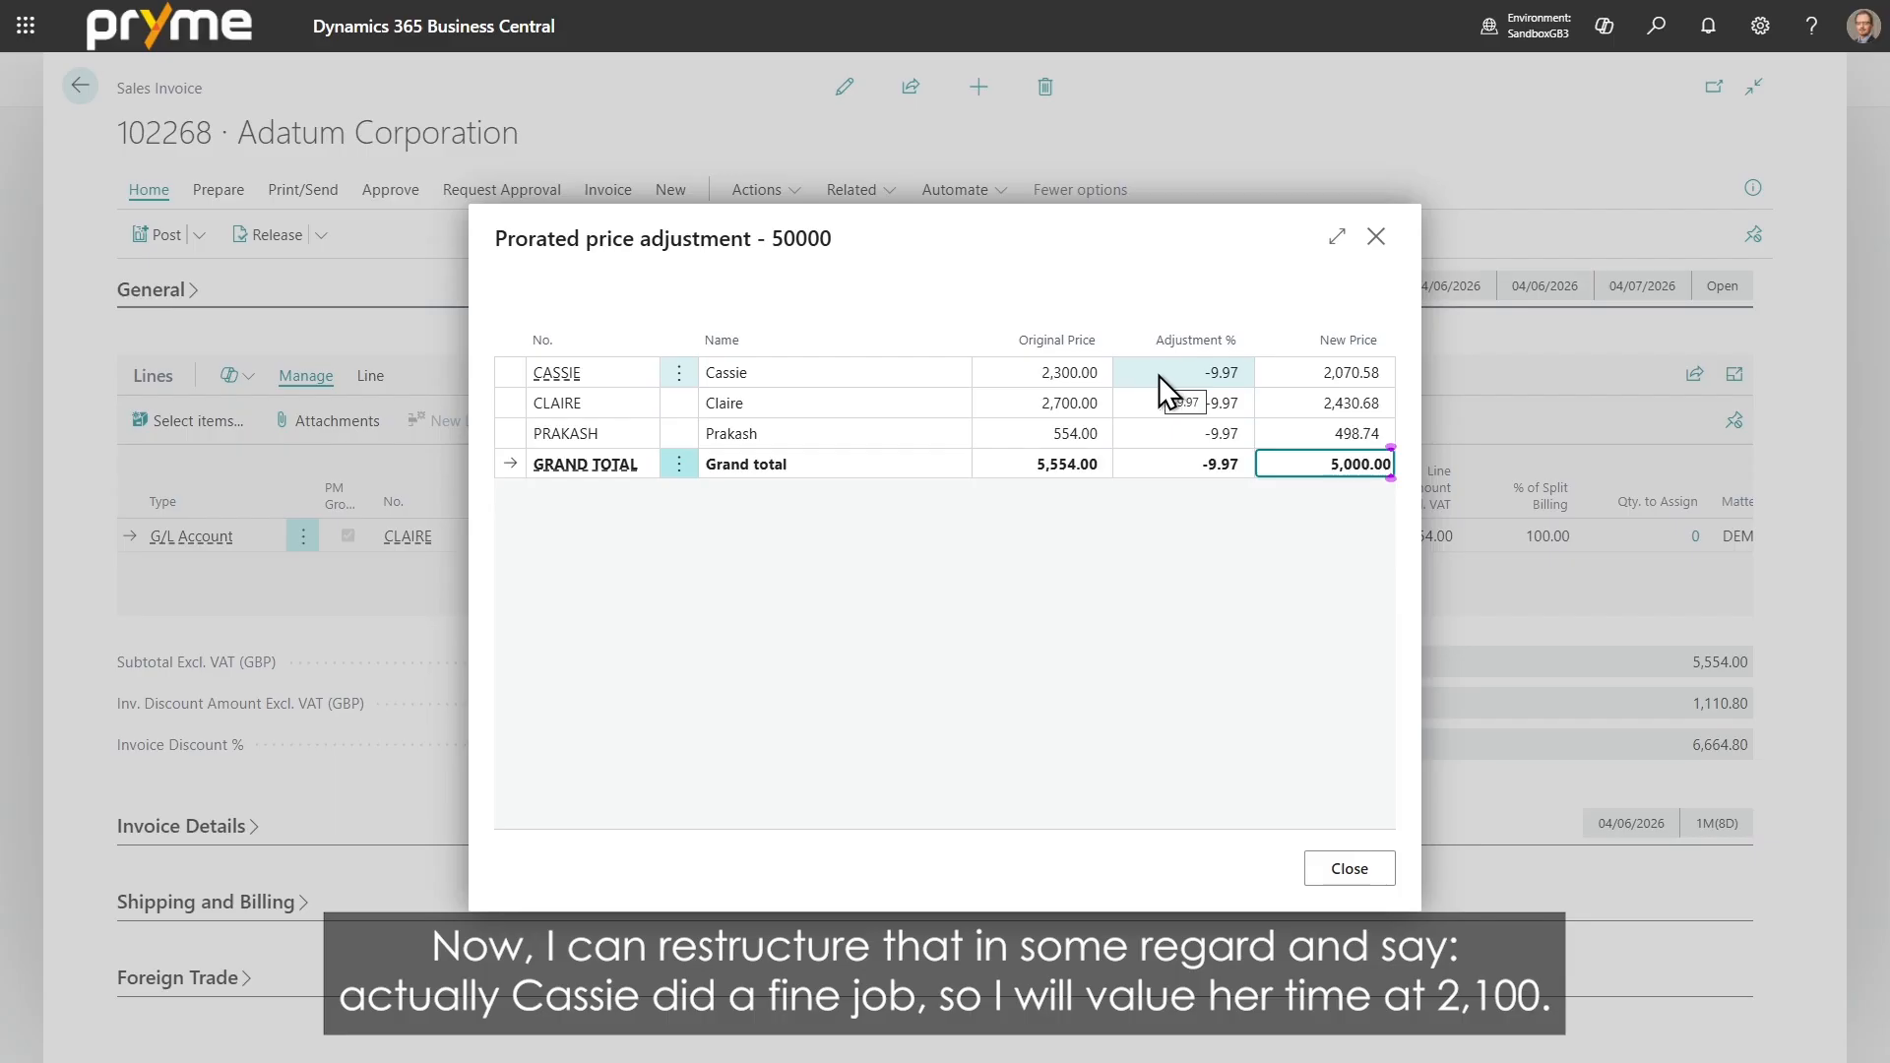
Set the new price to 2,100 for the first resource and 2,400 for the second resource in the prorated adjustment.
click(1293, 375)
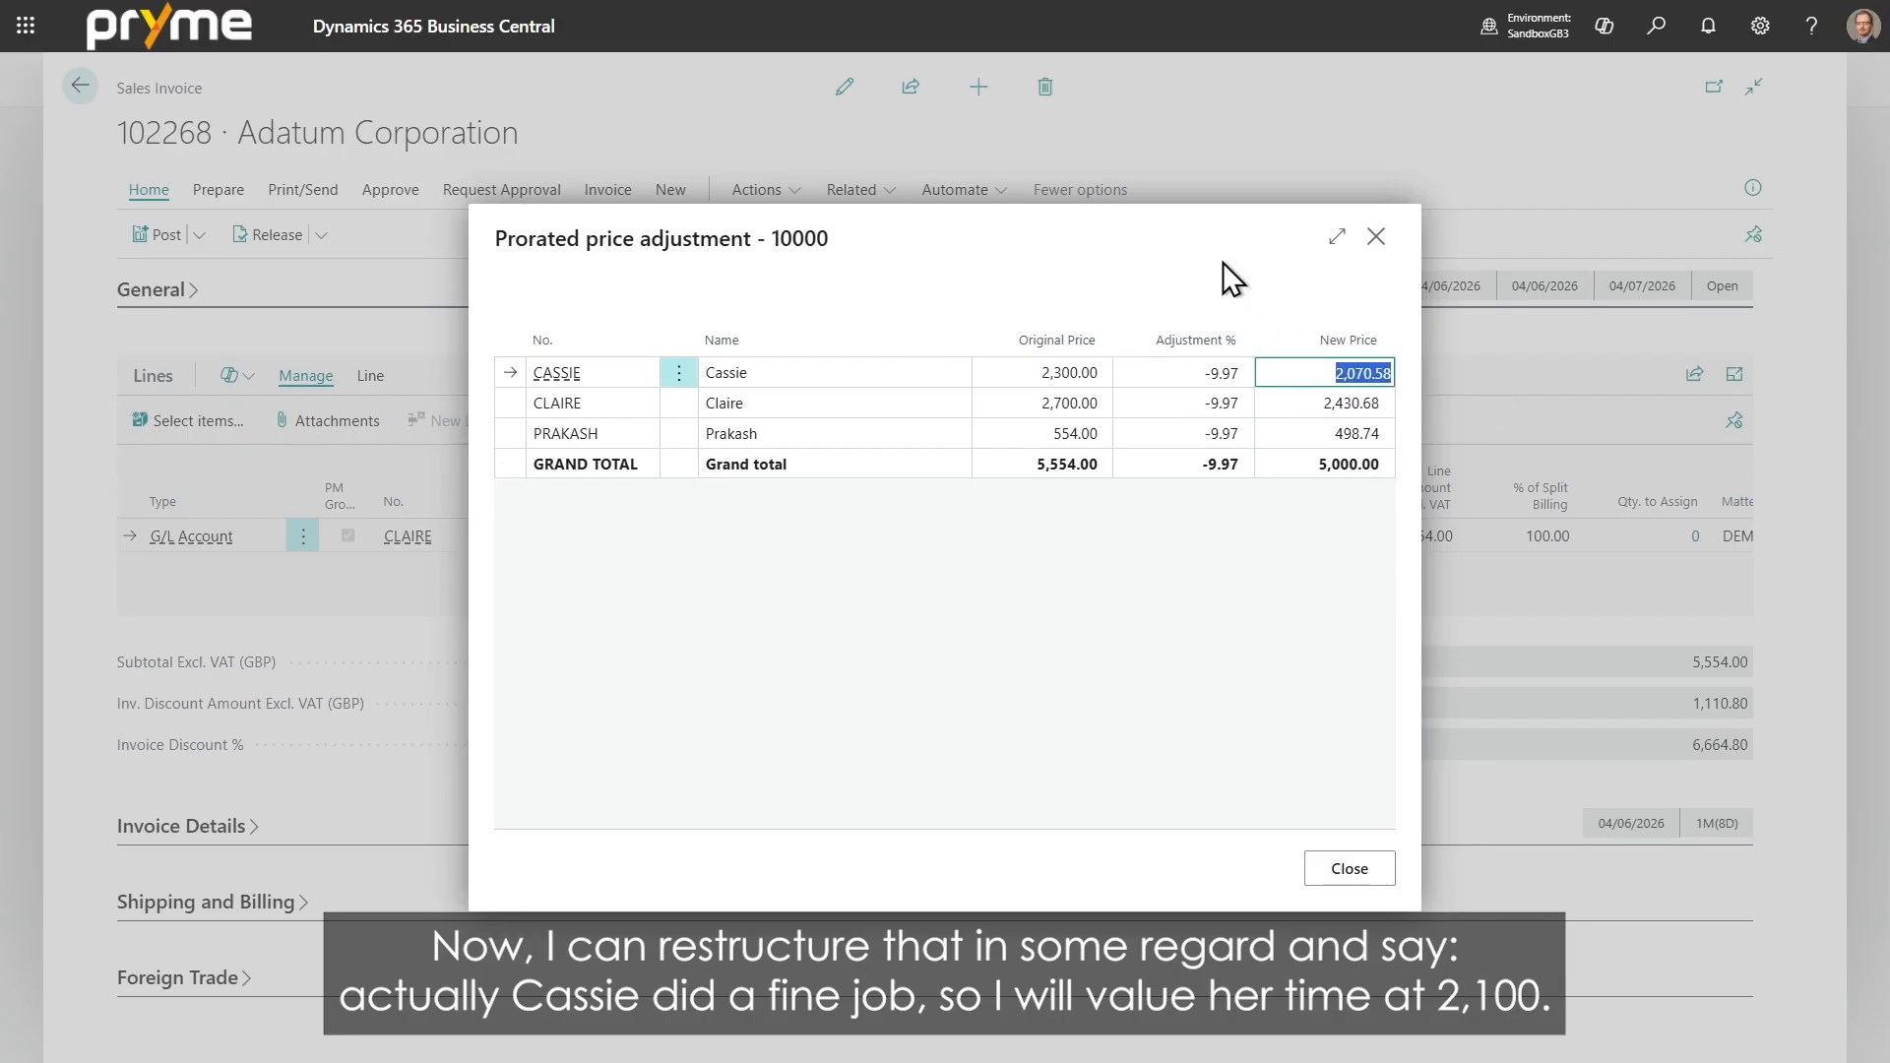
text(2100)
key(Return)
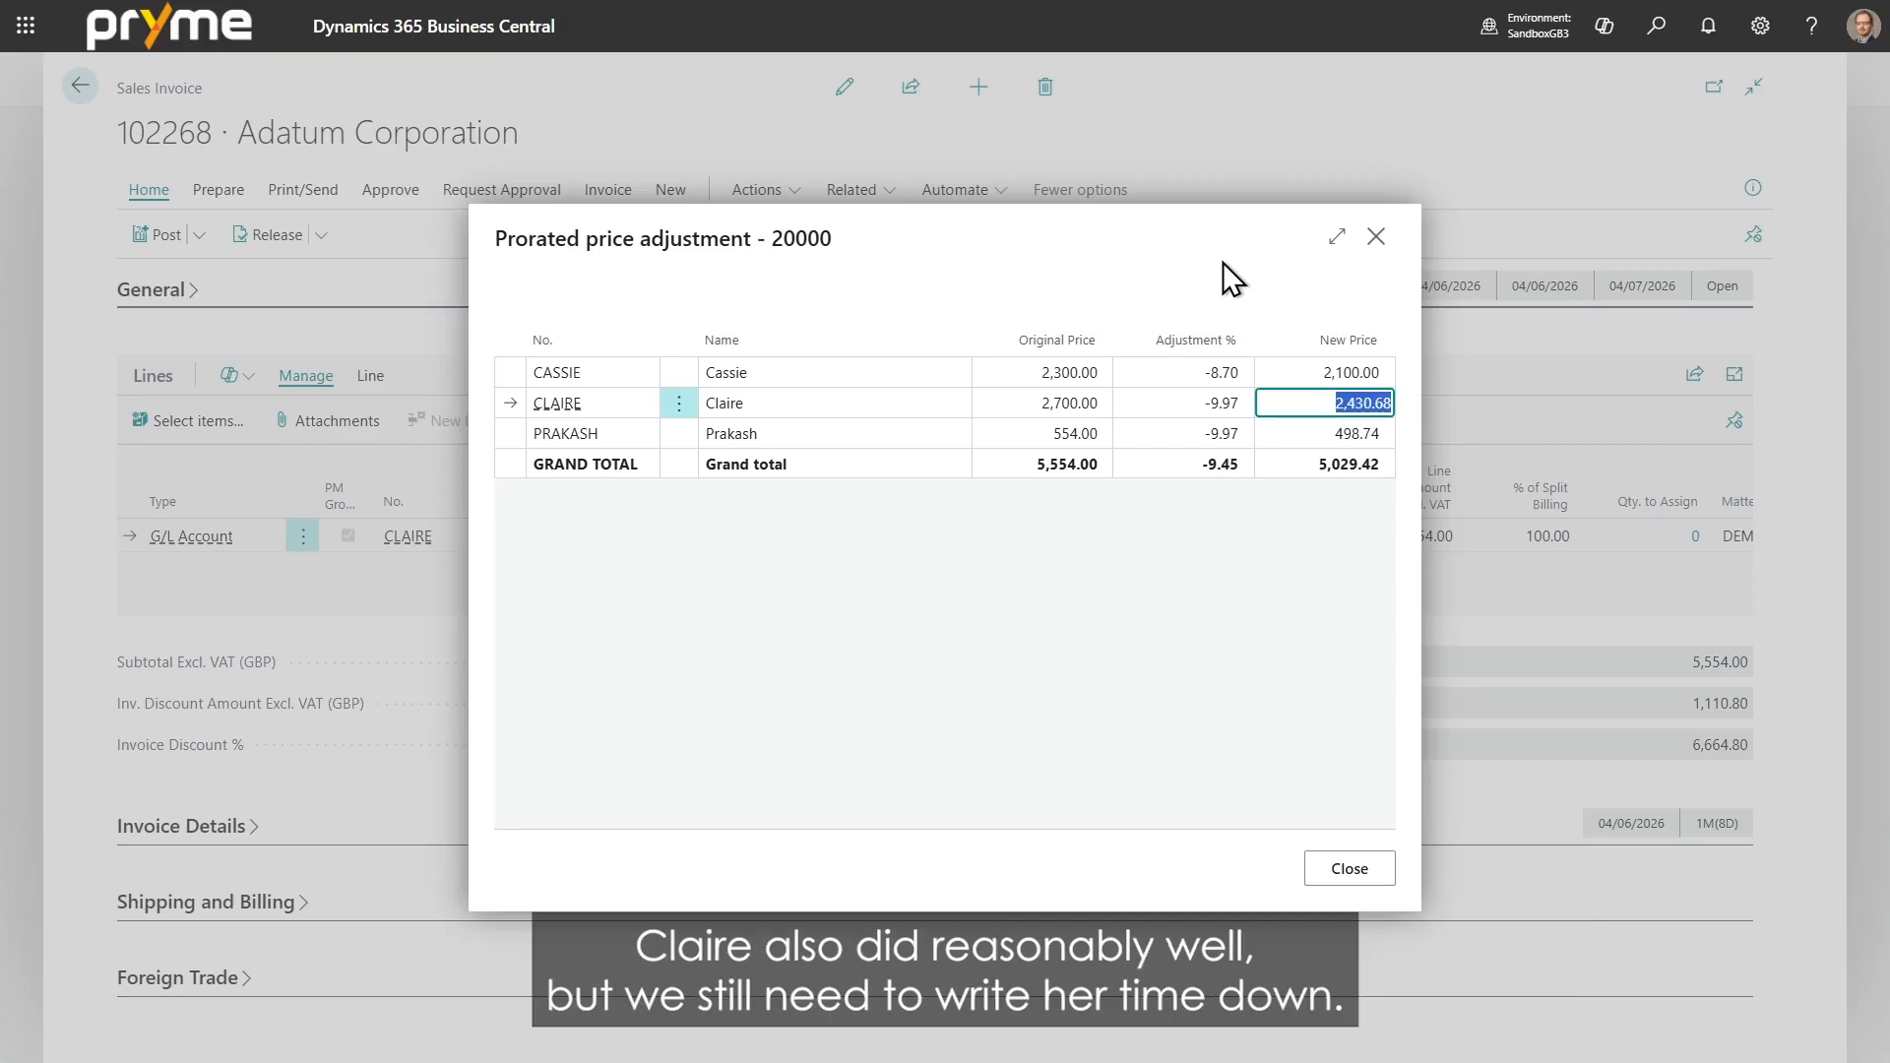
text(2400)
key(Return)
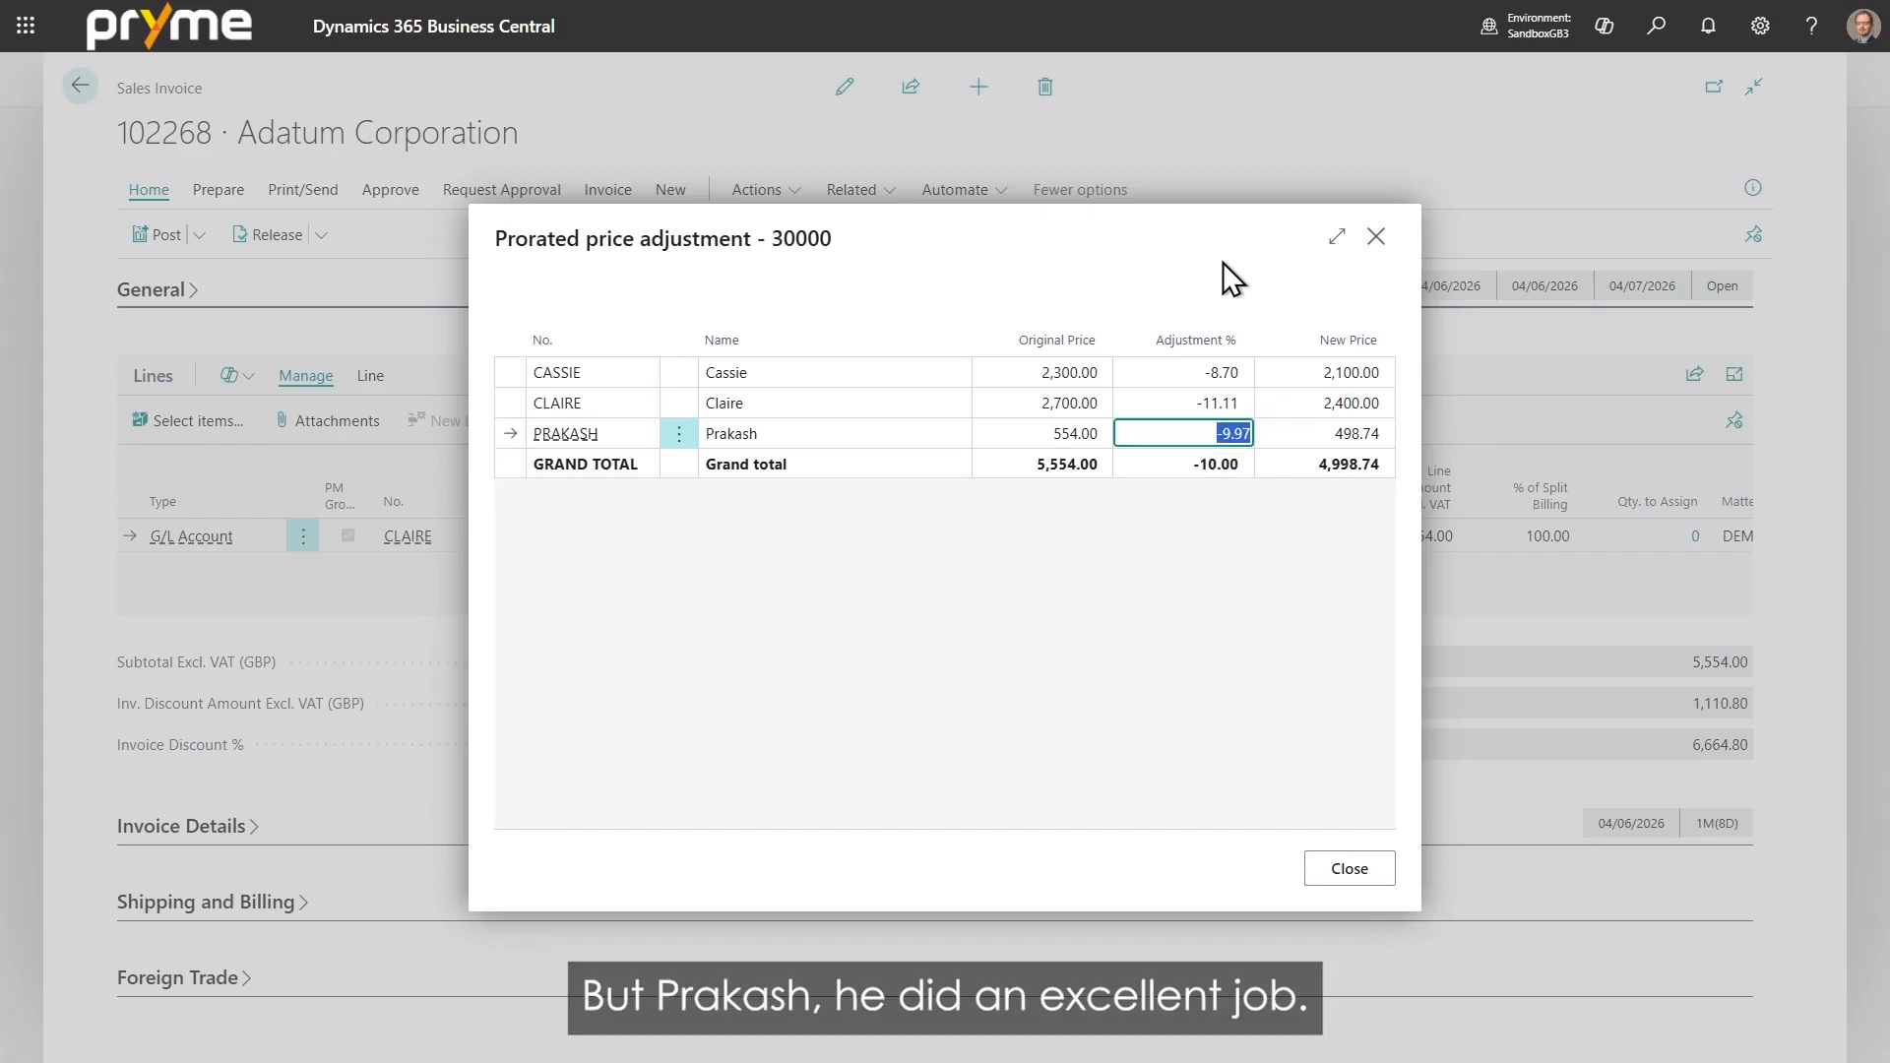
Set the third resource's new price to 1,000 and close the prorated price adjustment to apply it to the invoice.
key(Tab)
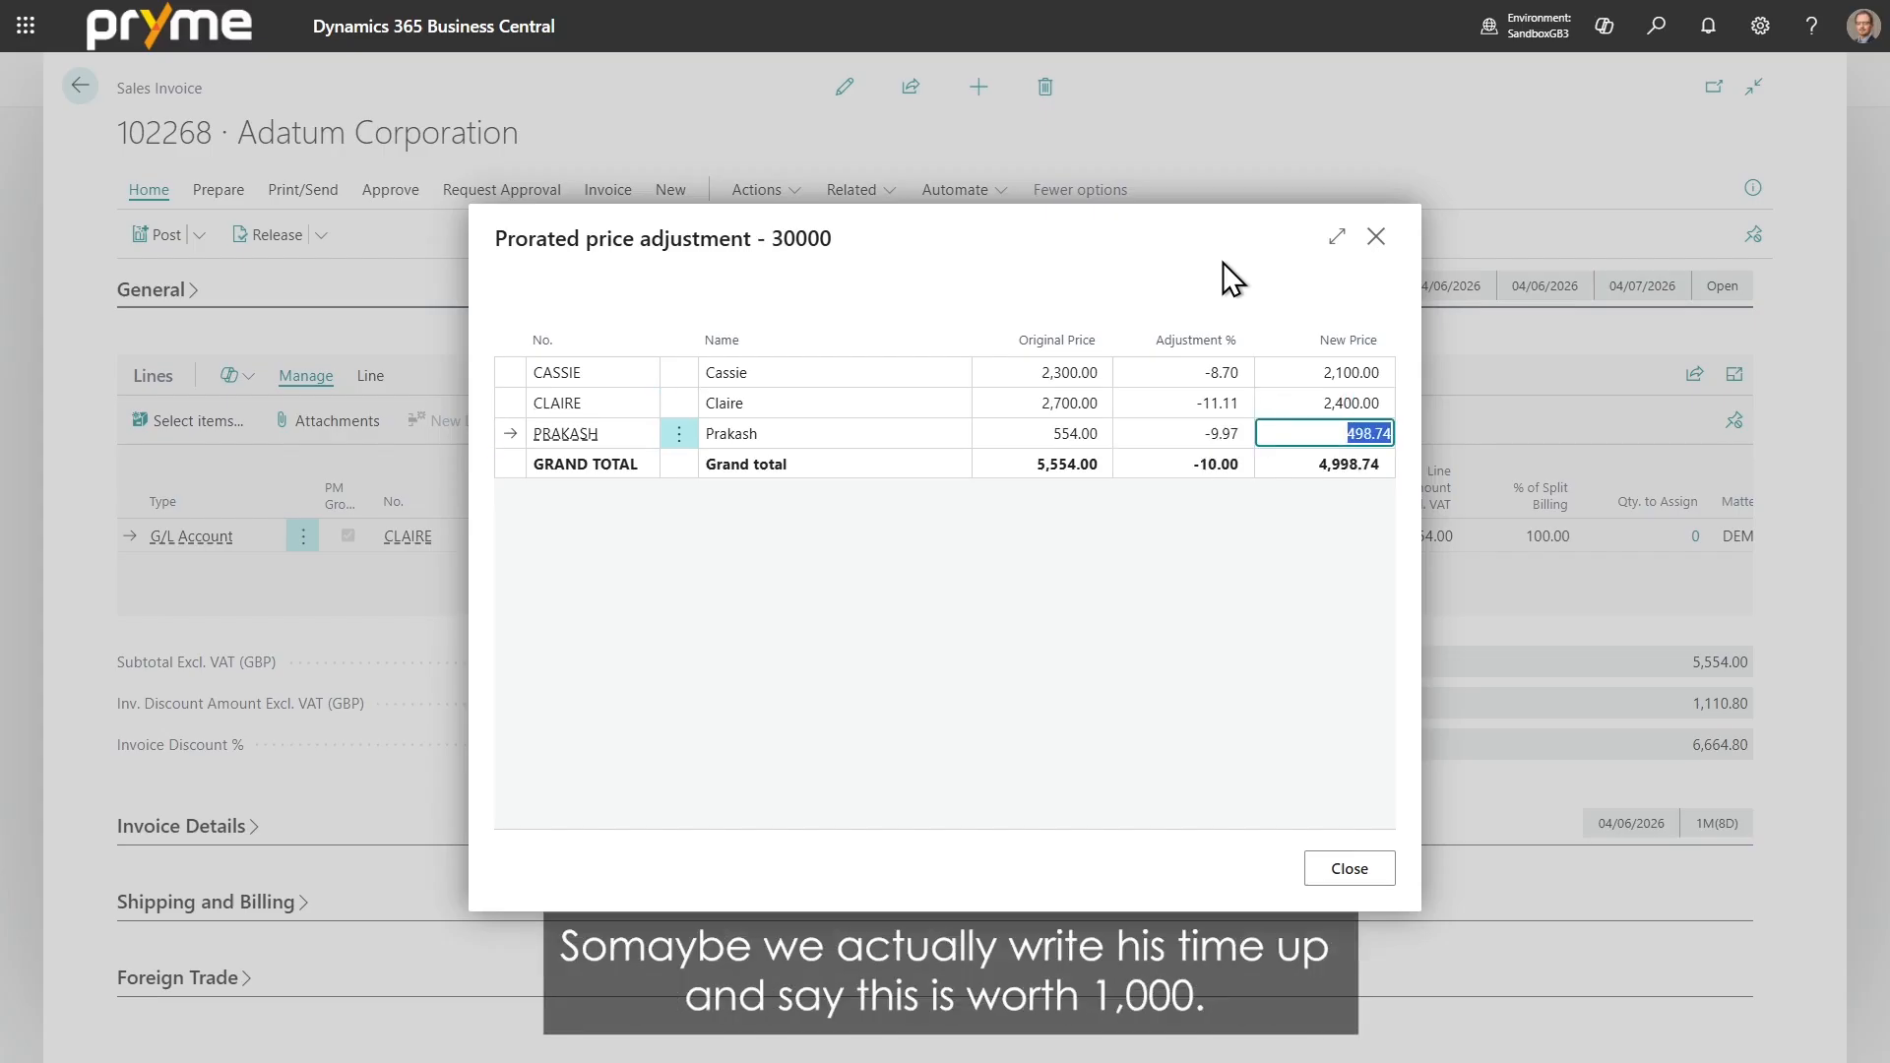
text(15)
text(000)
key(Return)
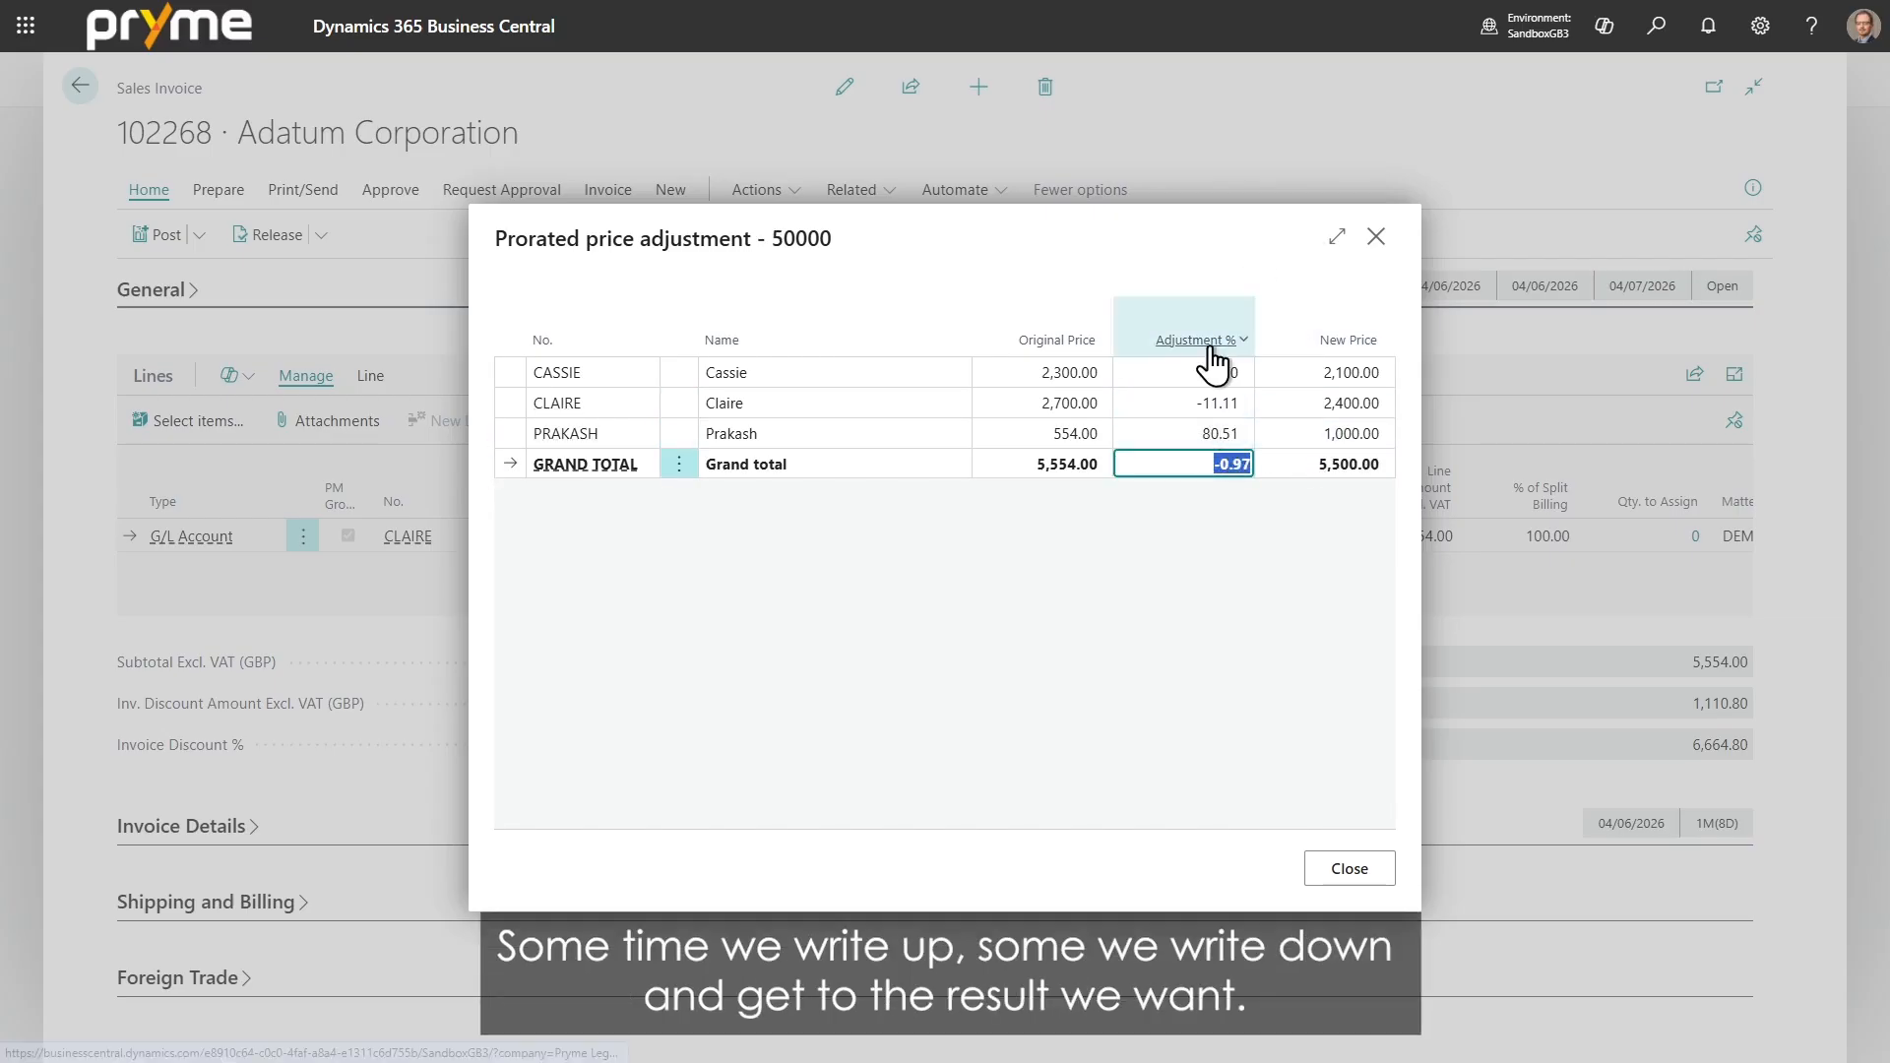
click(1301, 431)
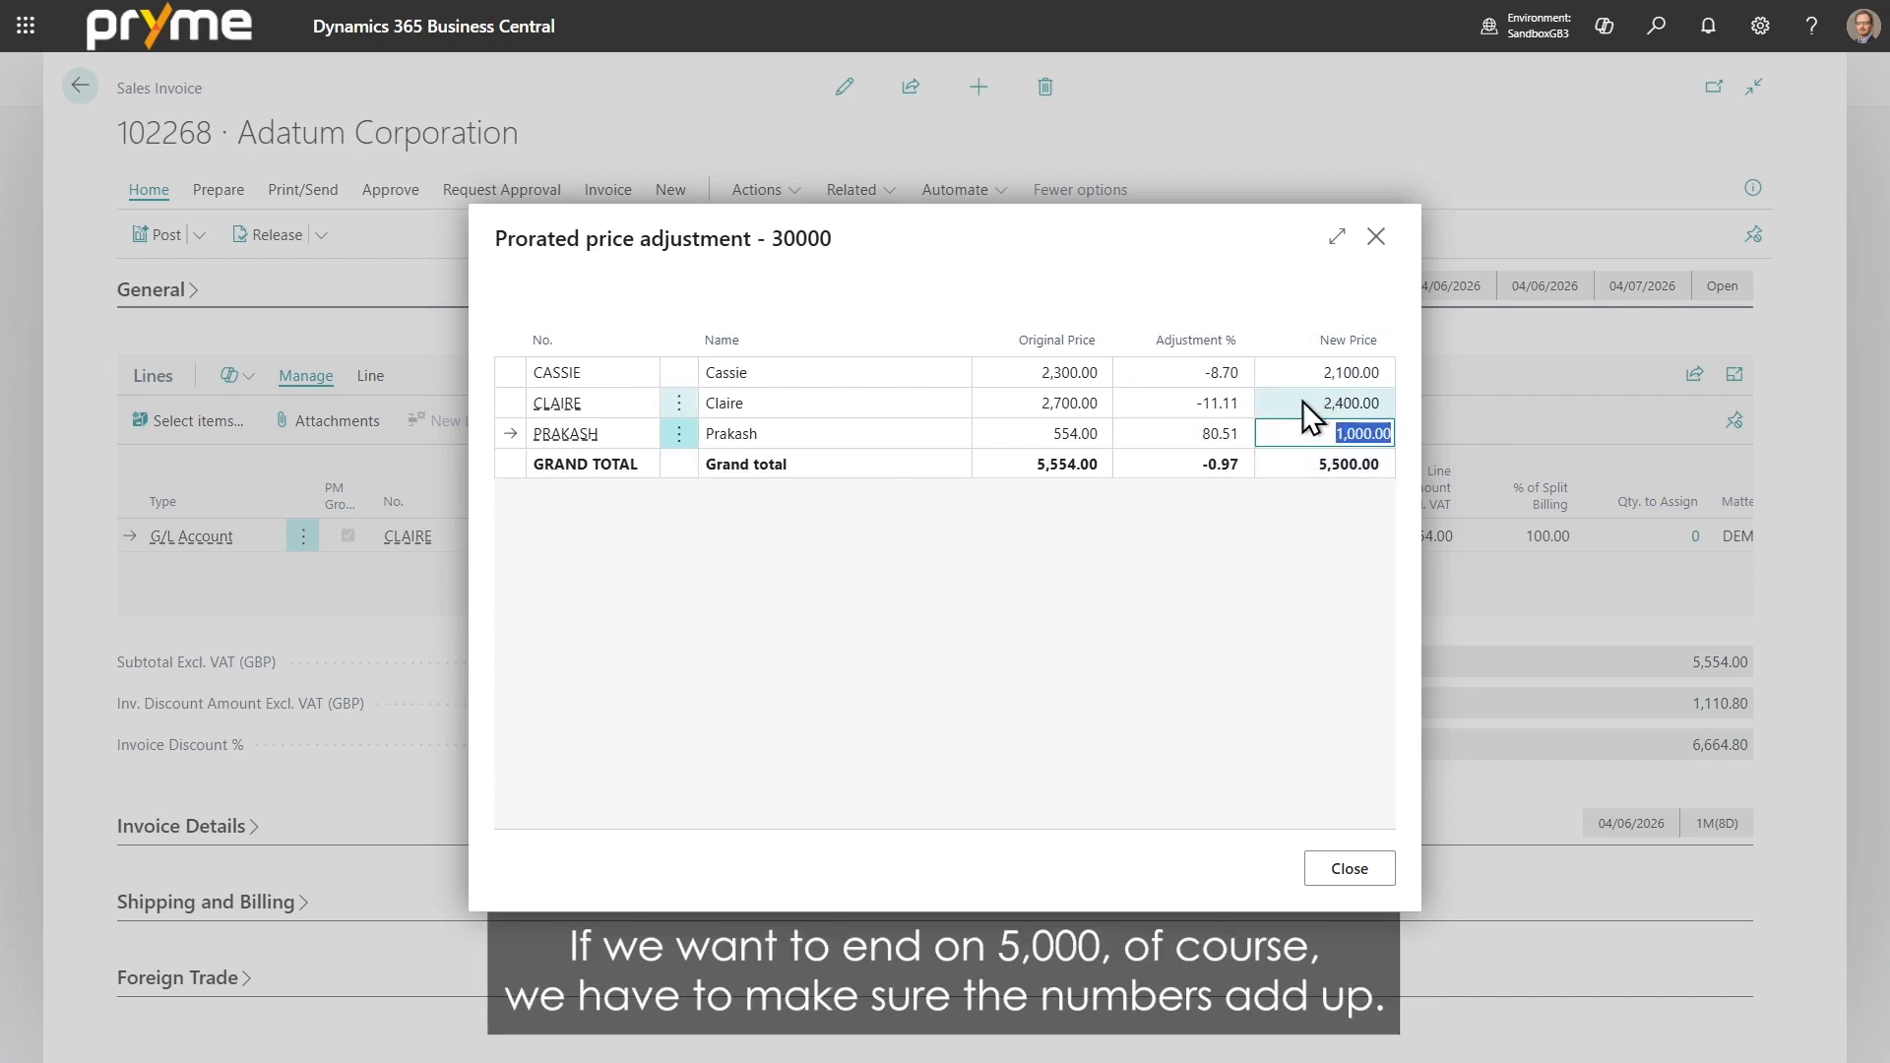
click(1215, 239)
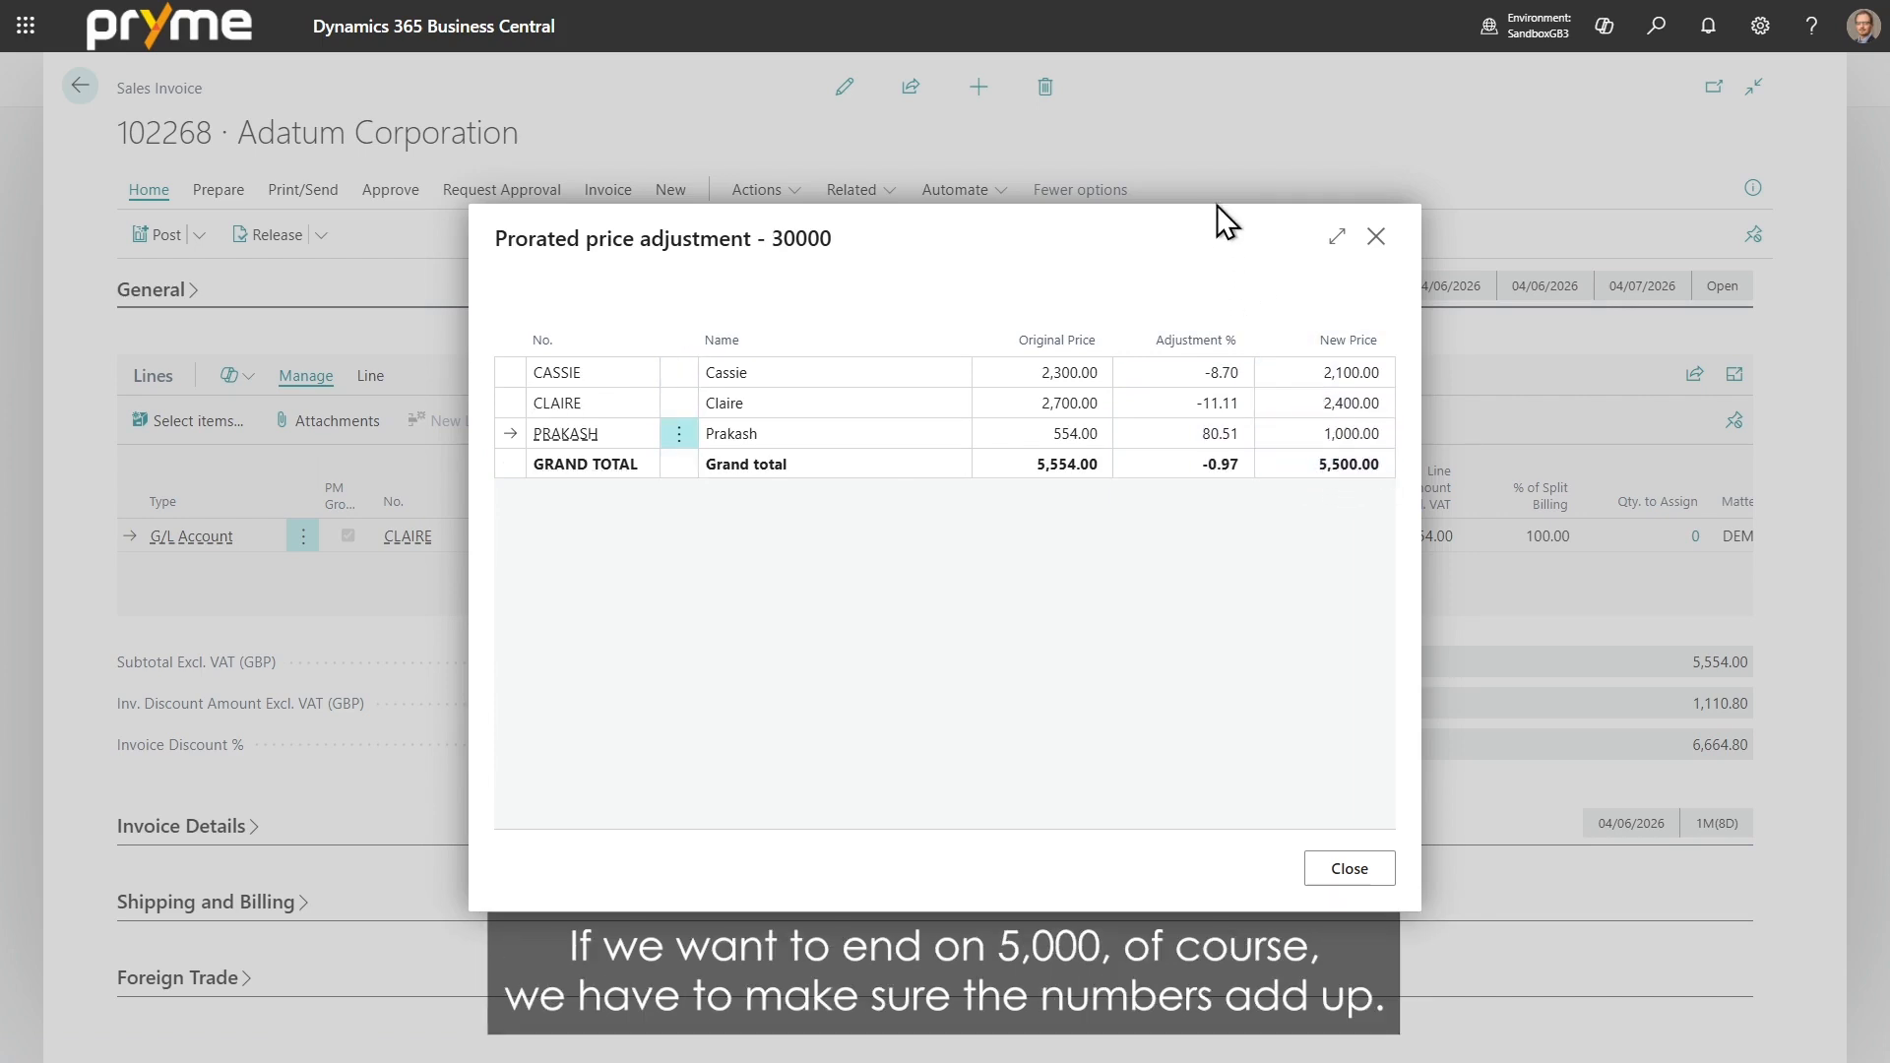
click(1346, 869)
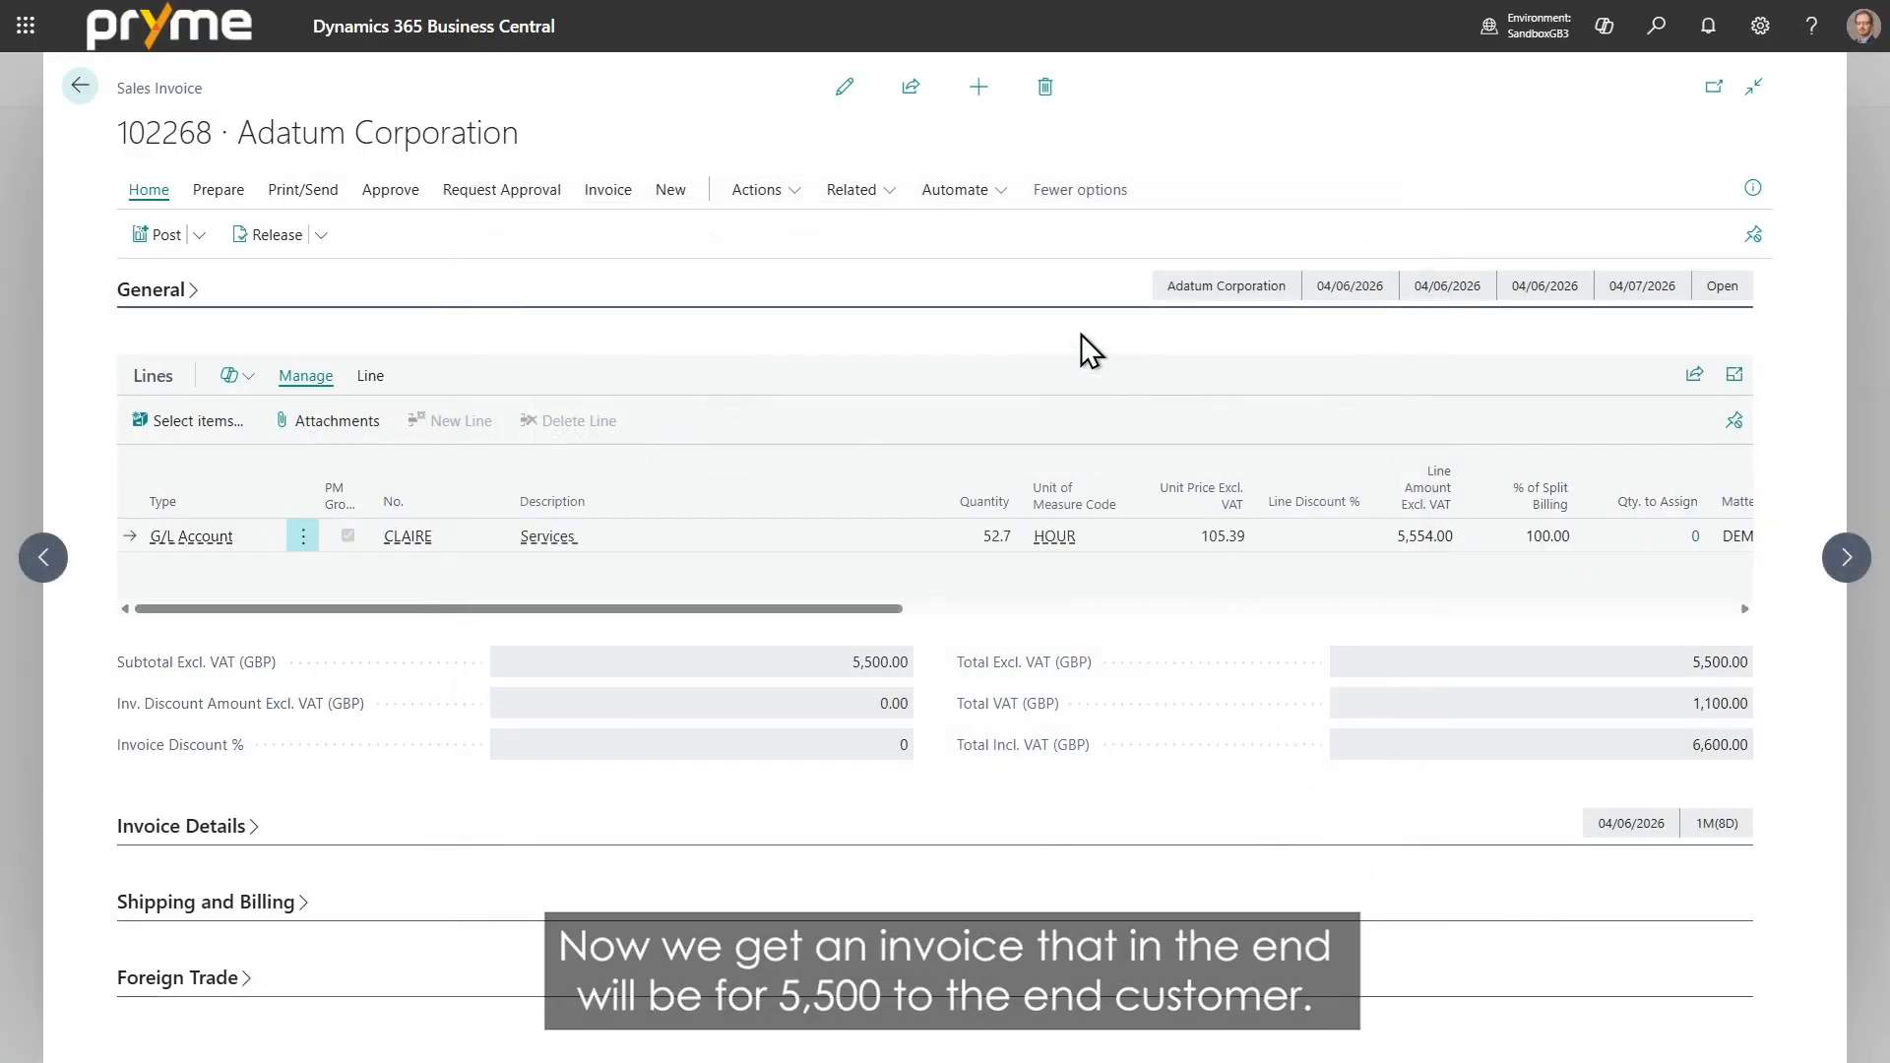